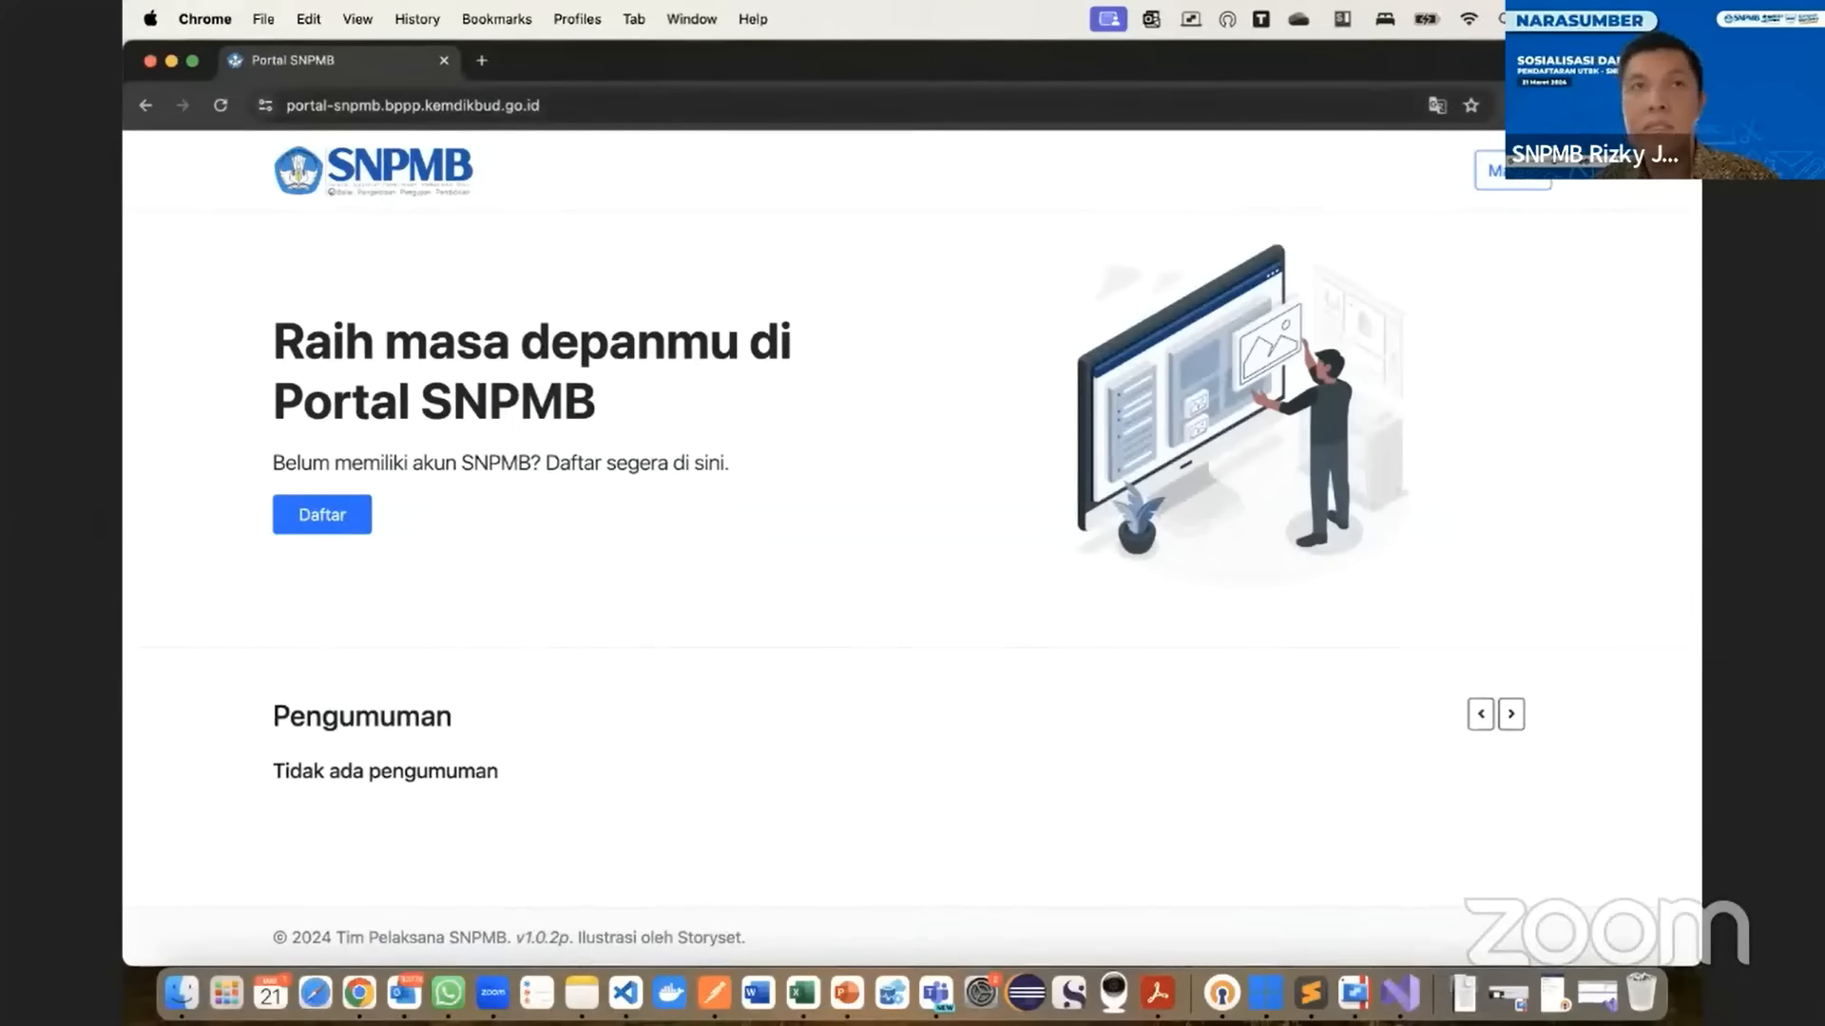
- Sign out of the SNPMB Portal from the dashboard, confirming sign-out of all applications
left_click(1515, 175)
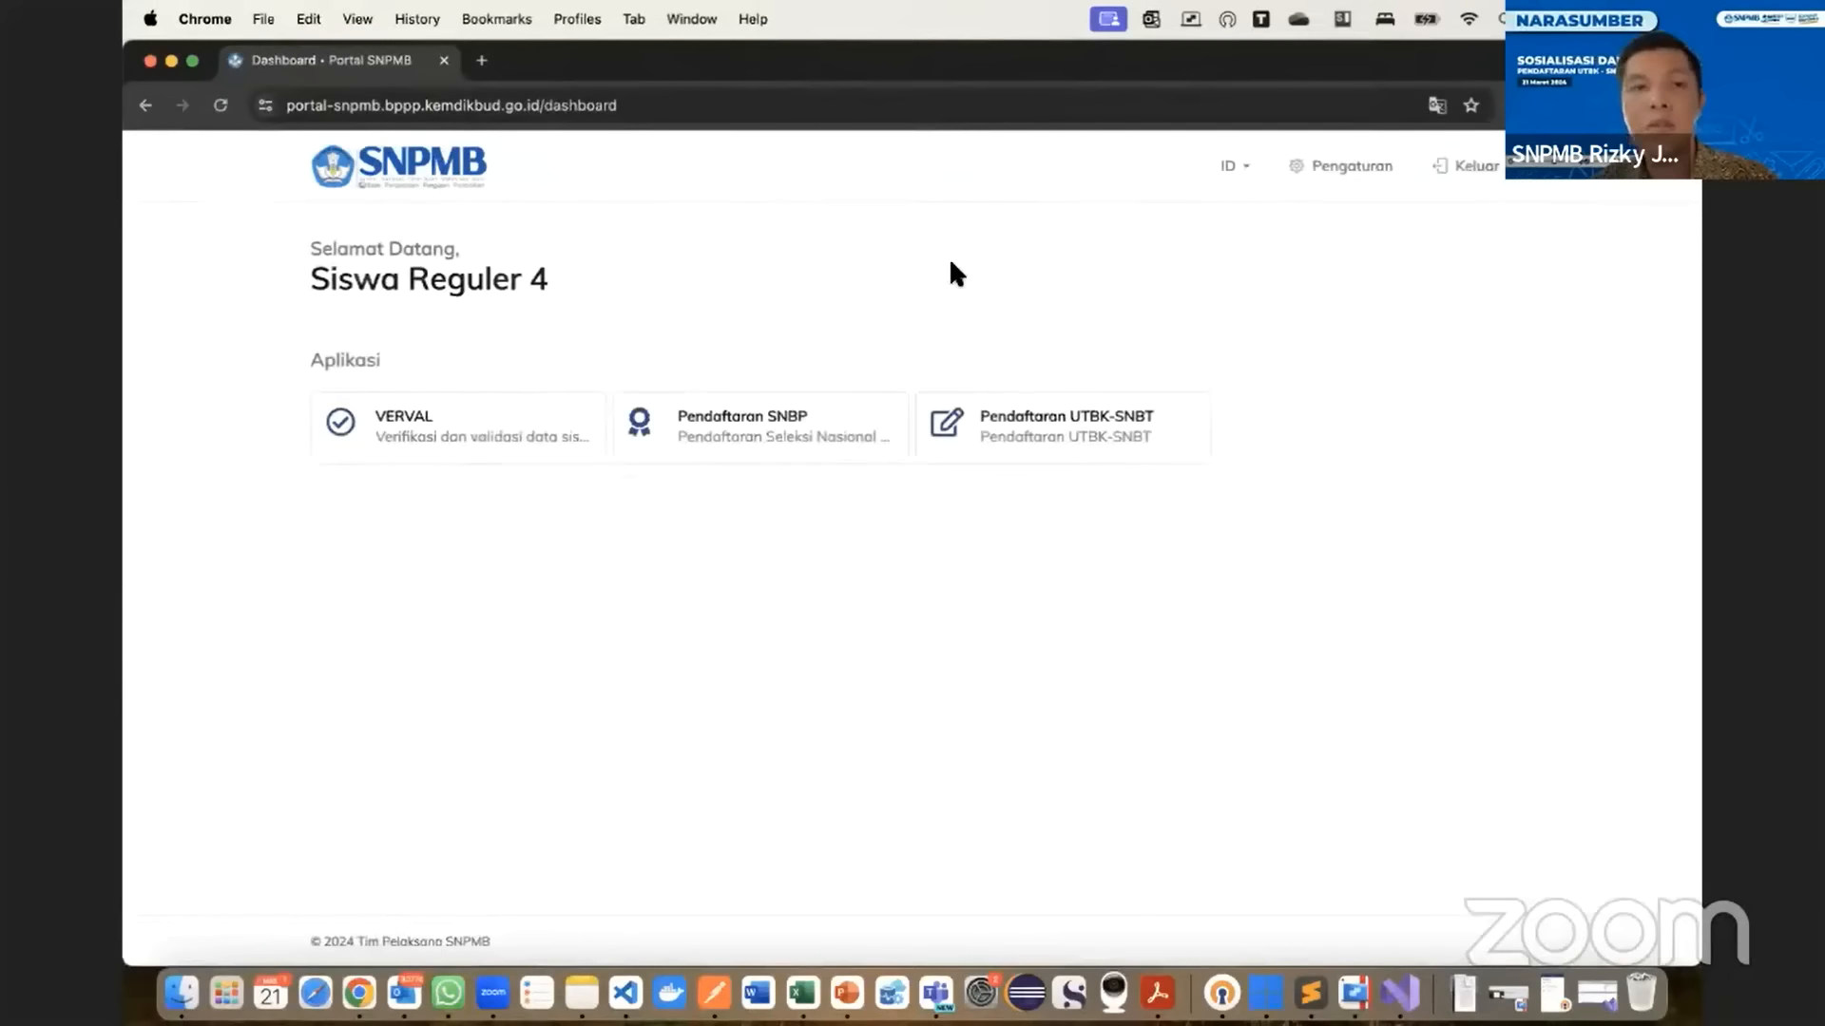
left_click(1469, 167)
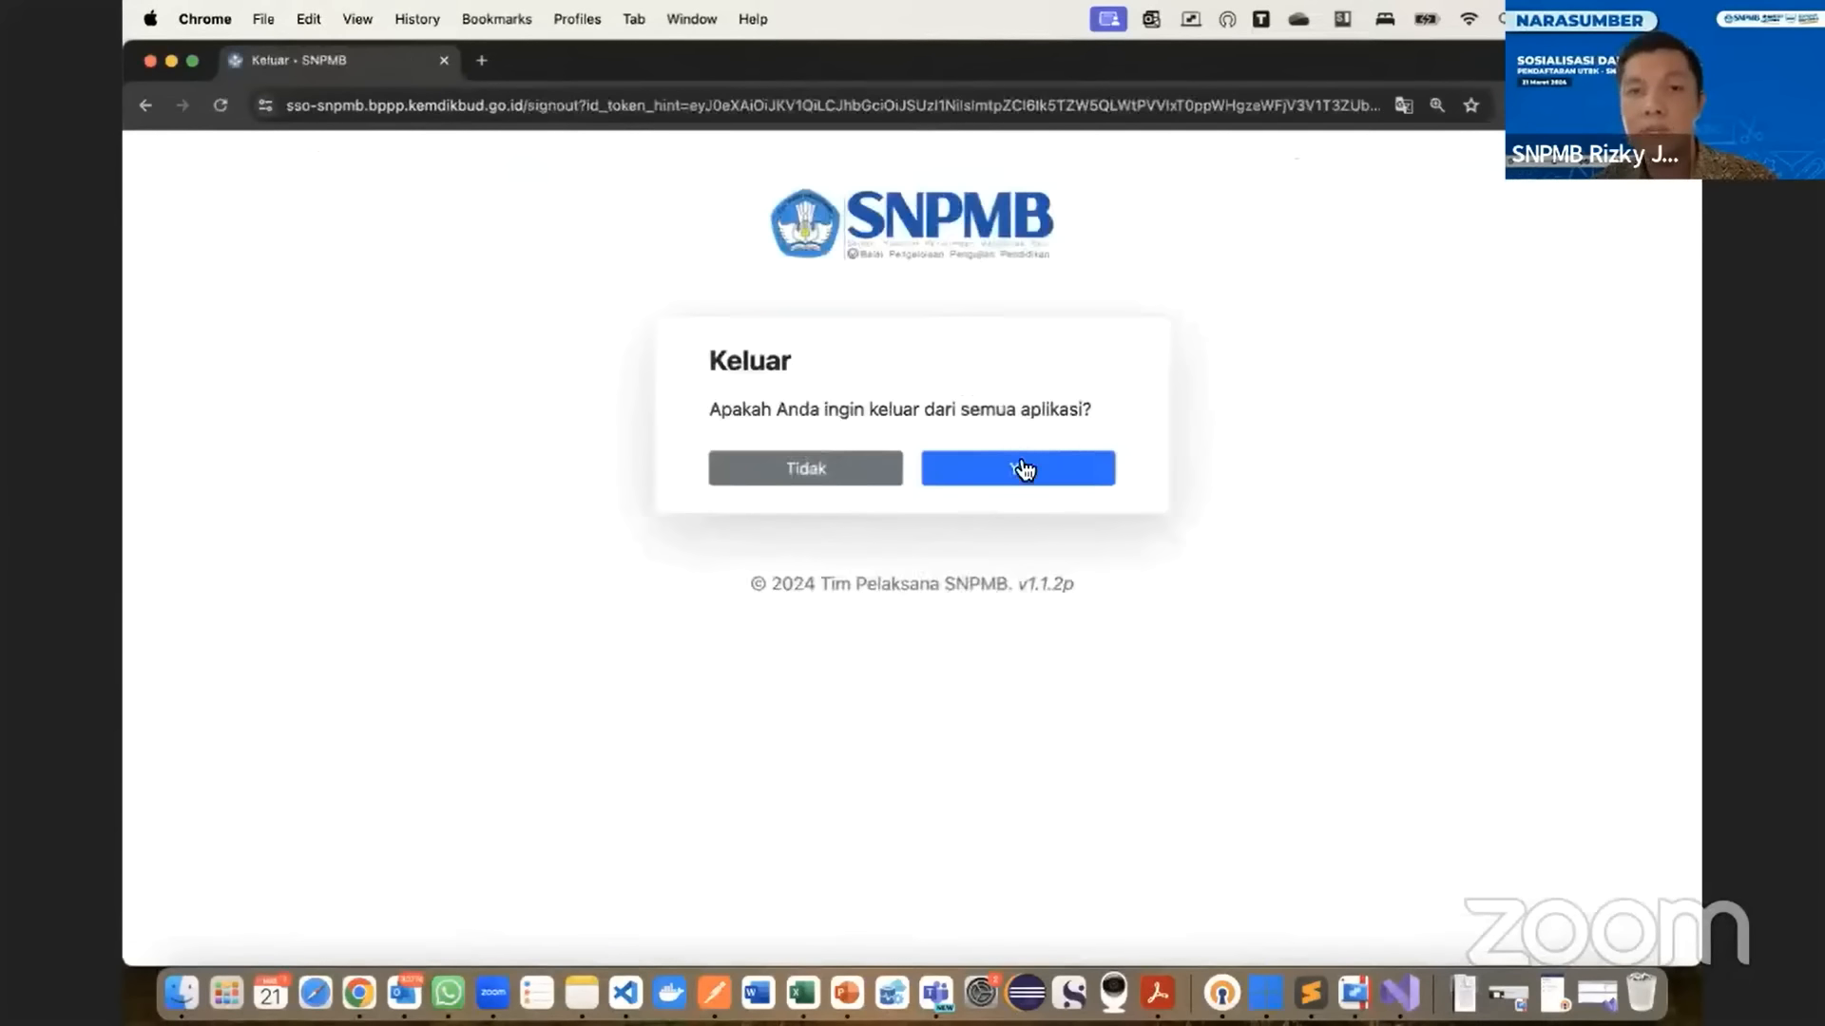
left_click(1020, 468)
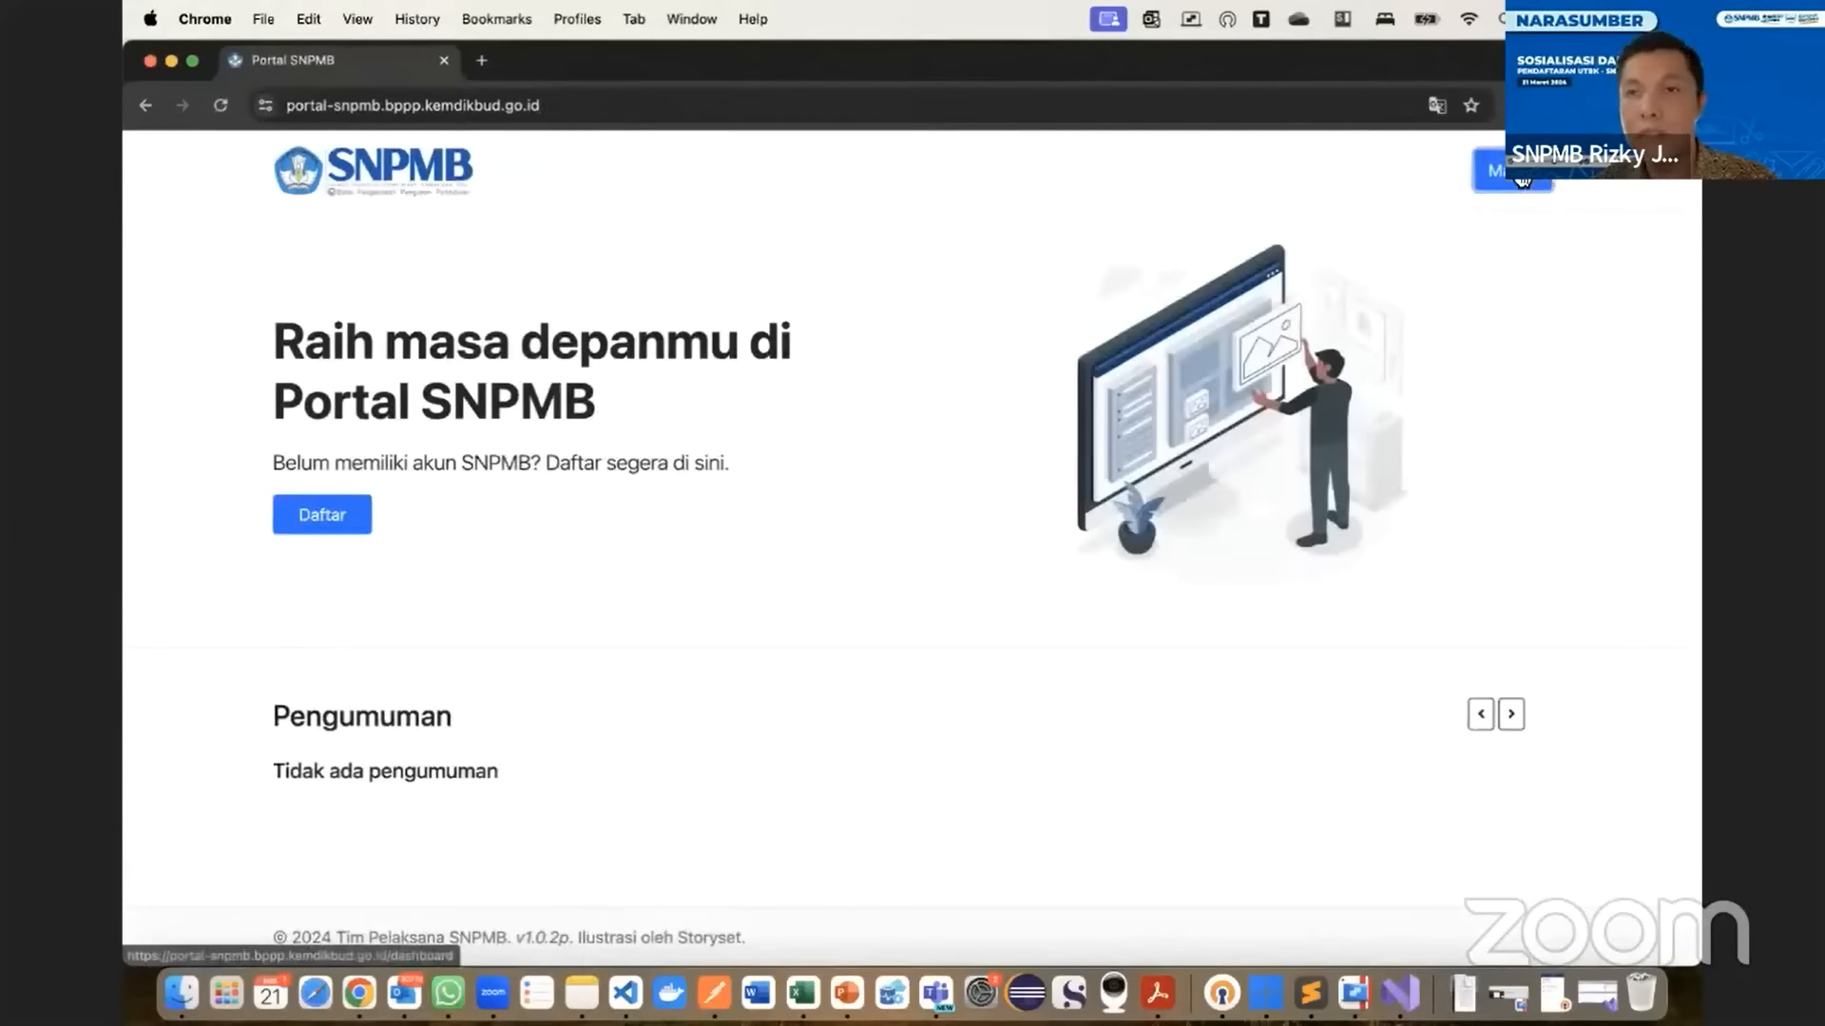
- Sign back in with the saved student account login from Chrome's autofill
left_click(1522, 177)
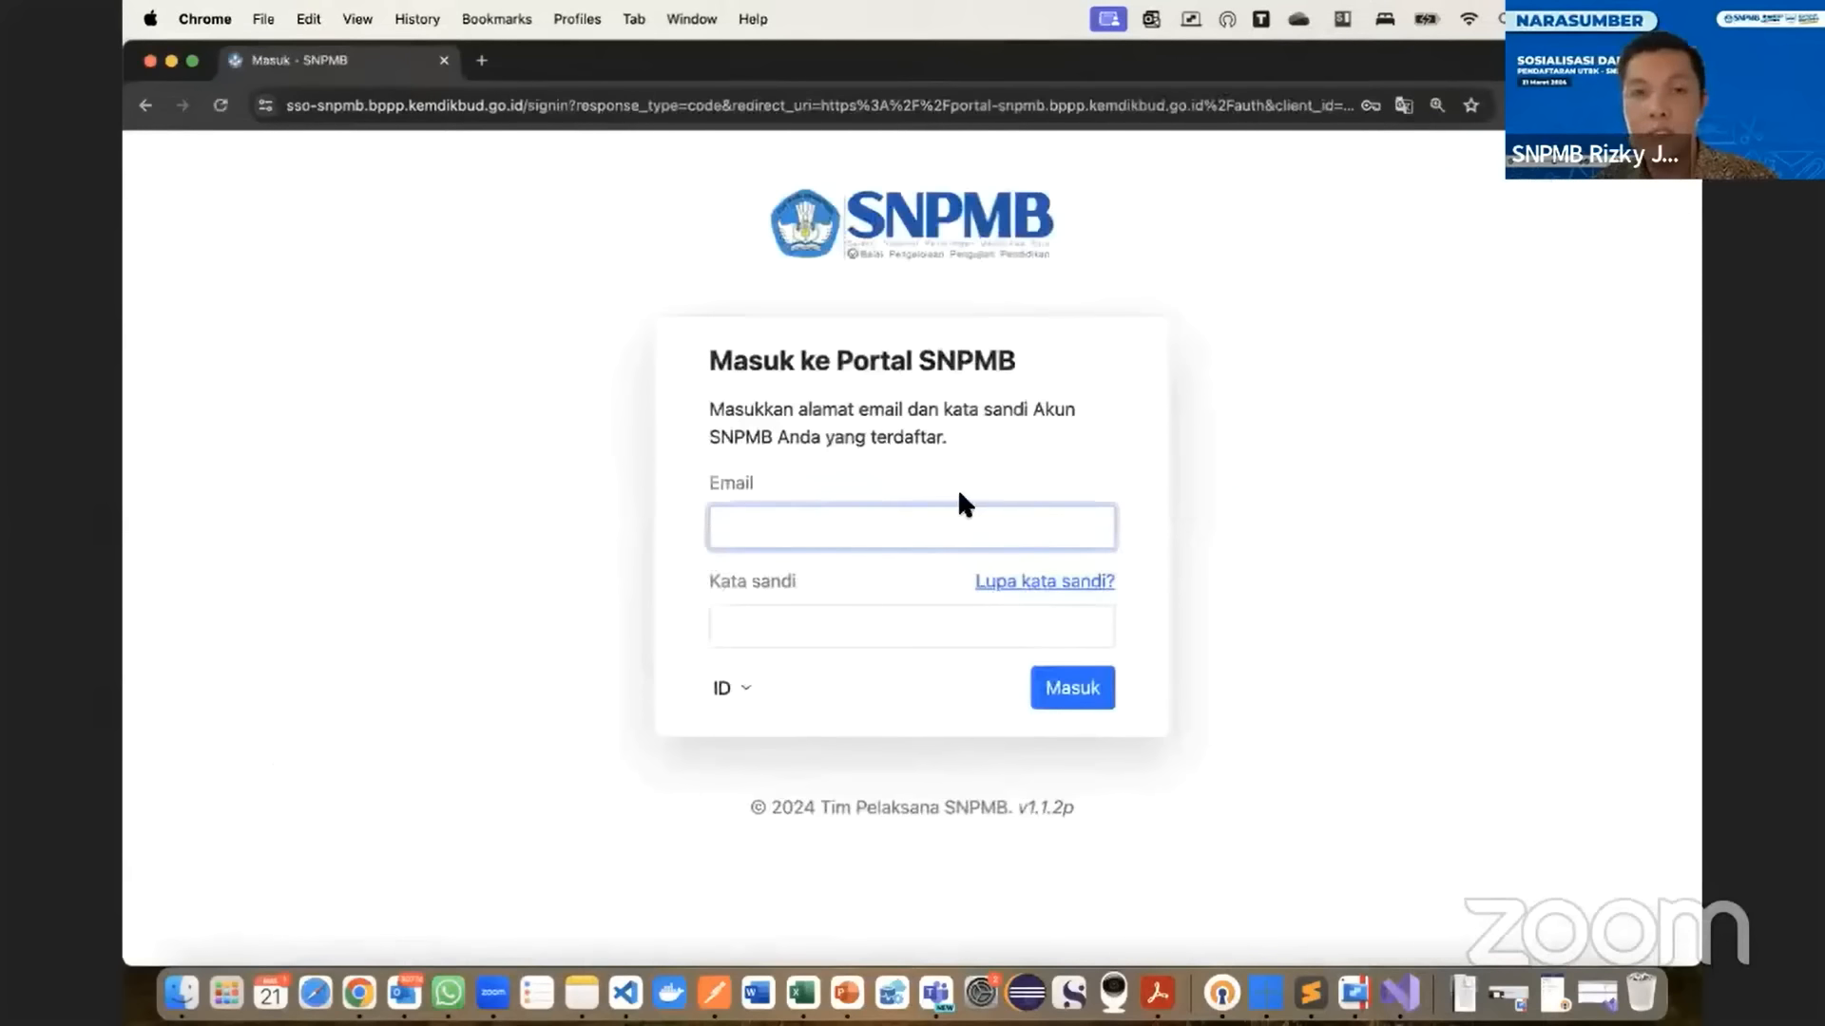
left_click(956, 499)
type("siswaregu")
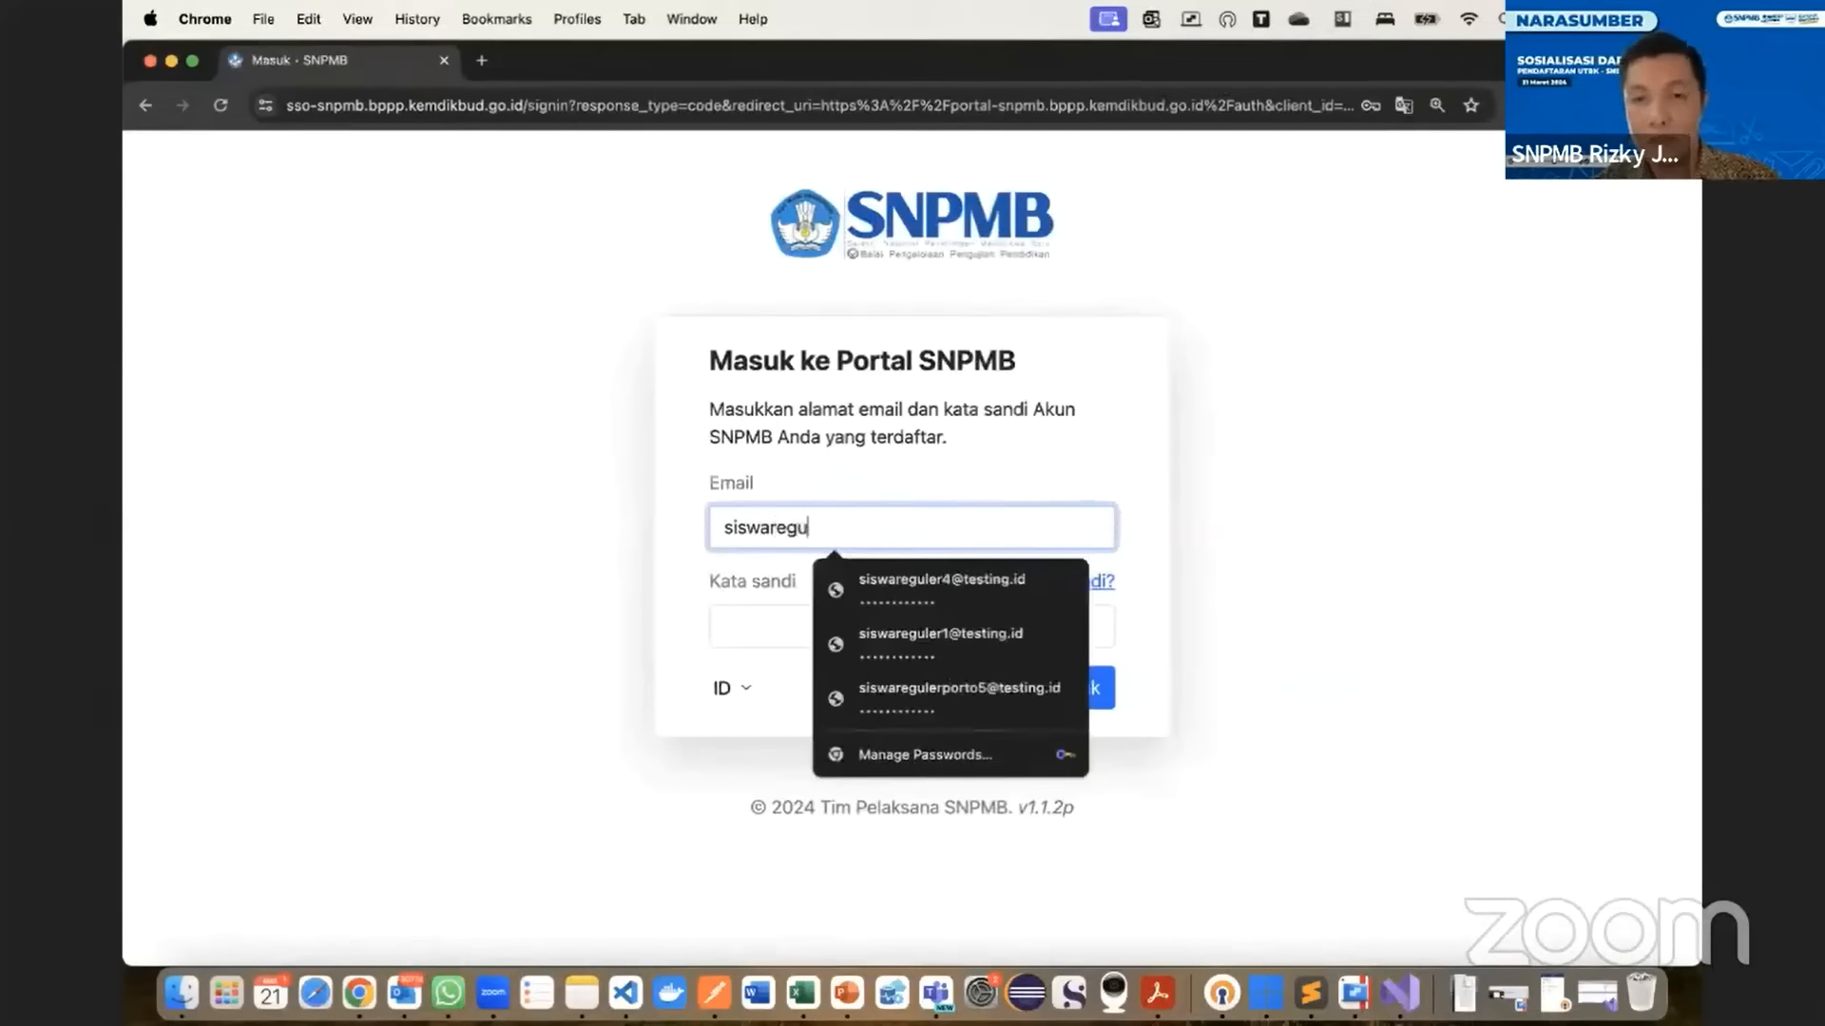
left_click(973, 603)
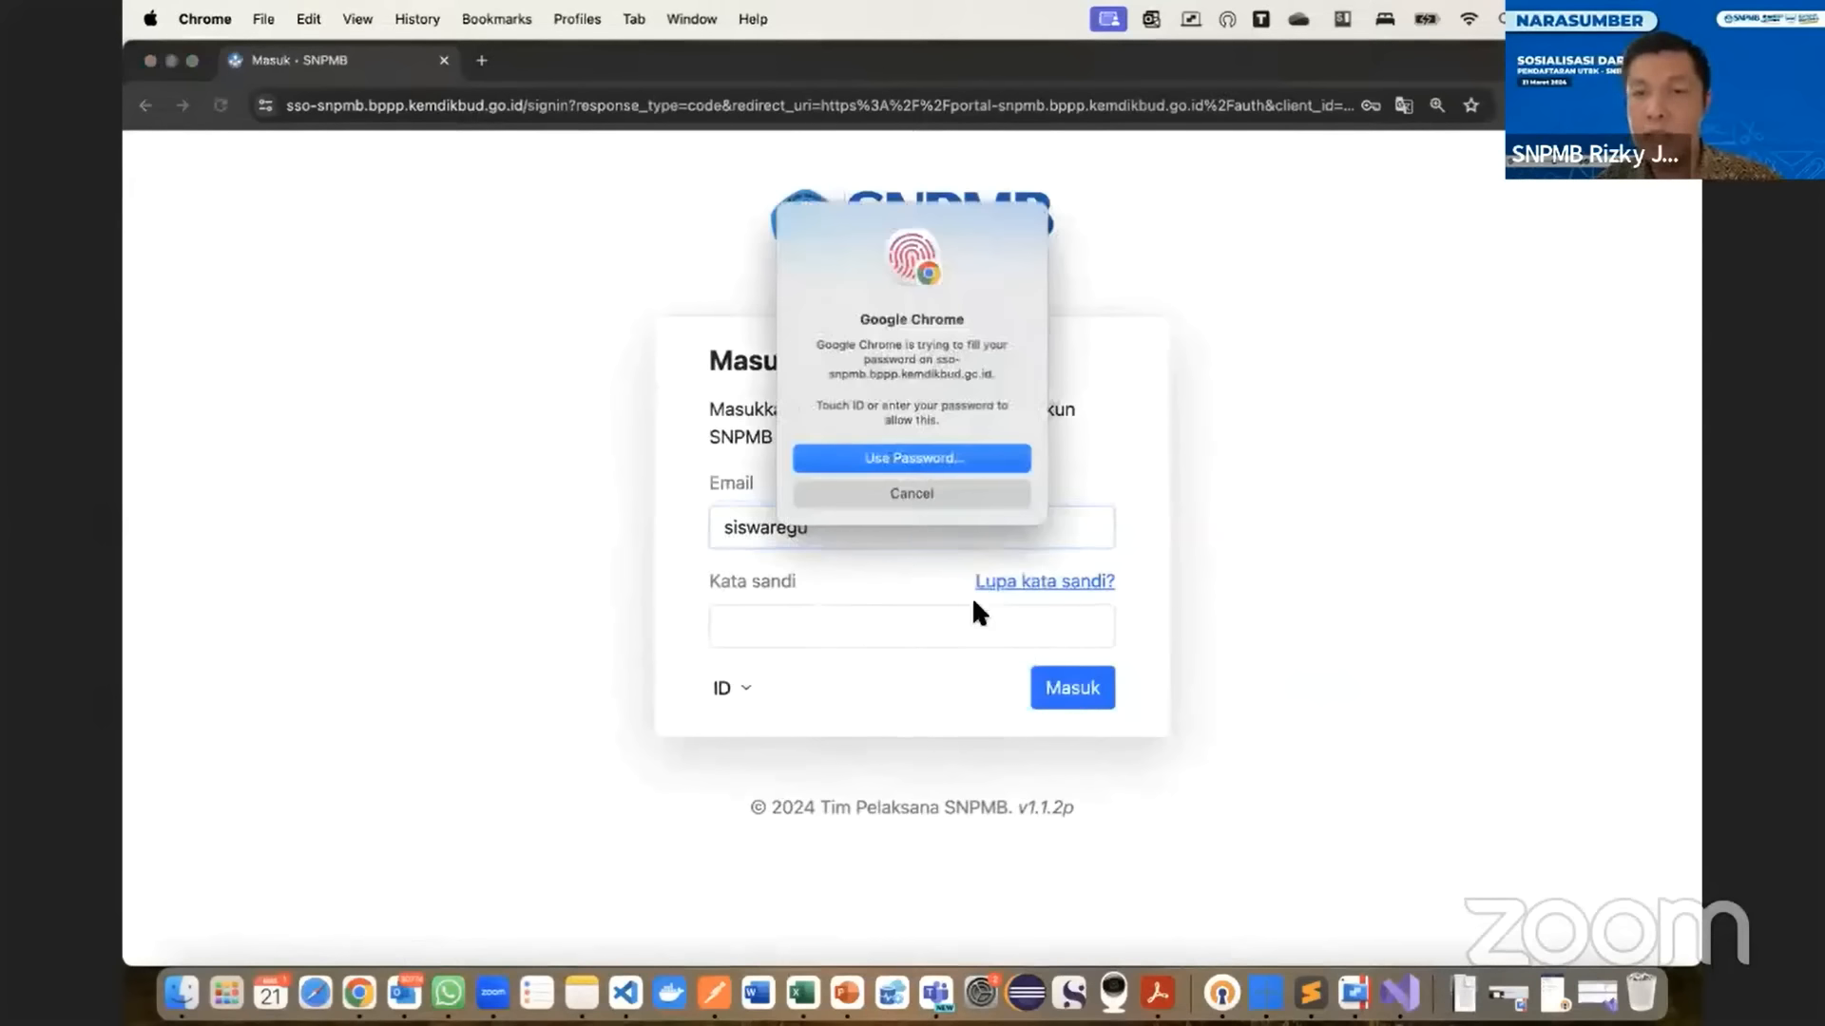
left_click(1063, 704)
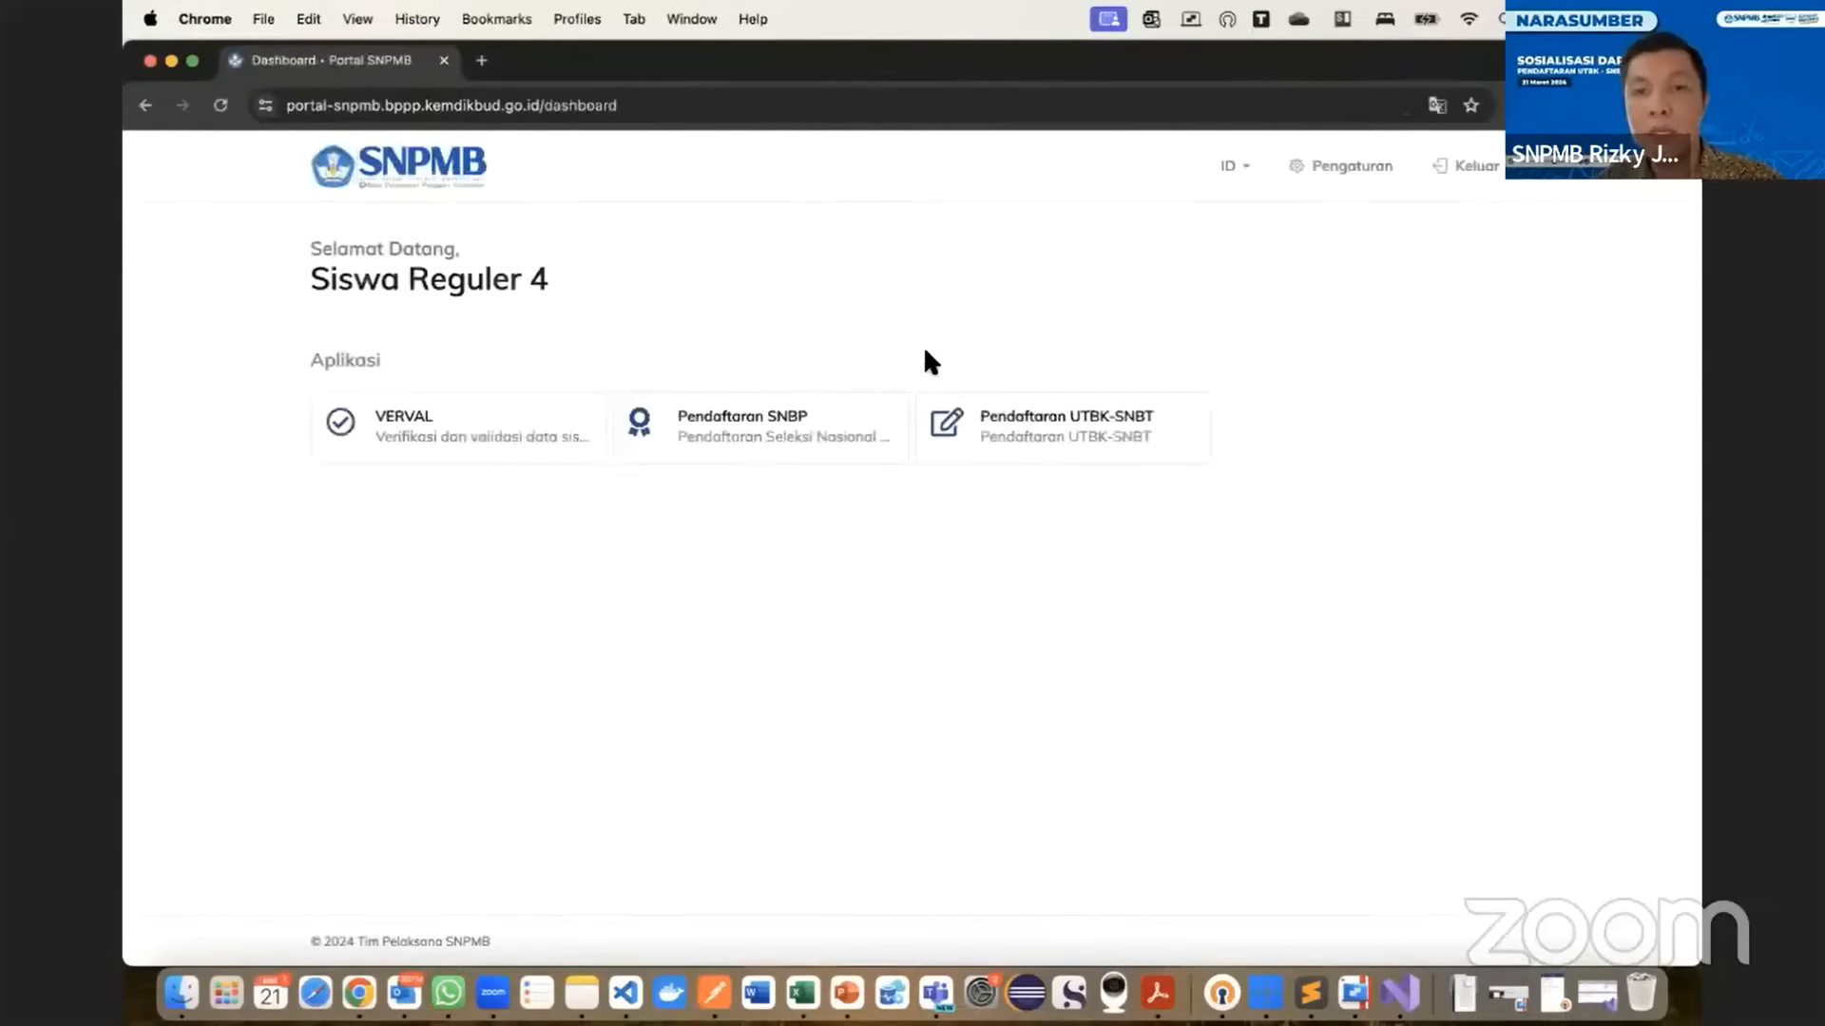
- Open the Pendaftaran UTBK-SNBT application card from the dashboard
left_click(1050, 423)
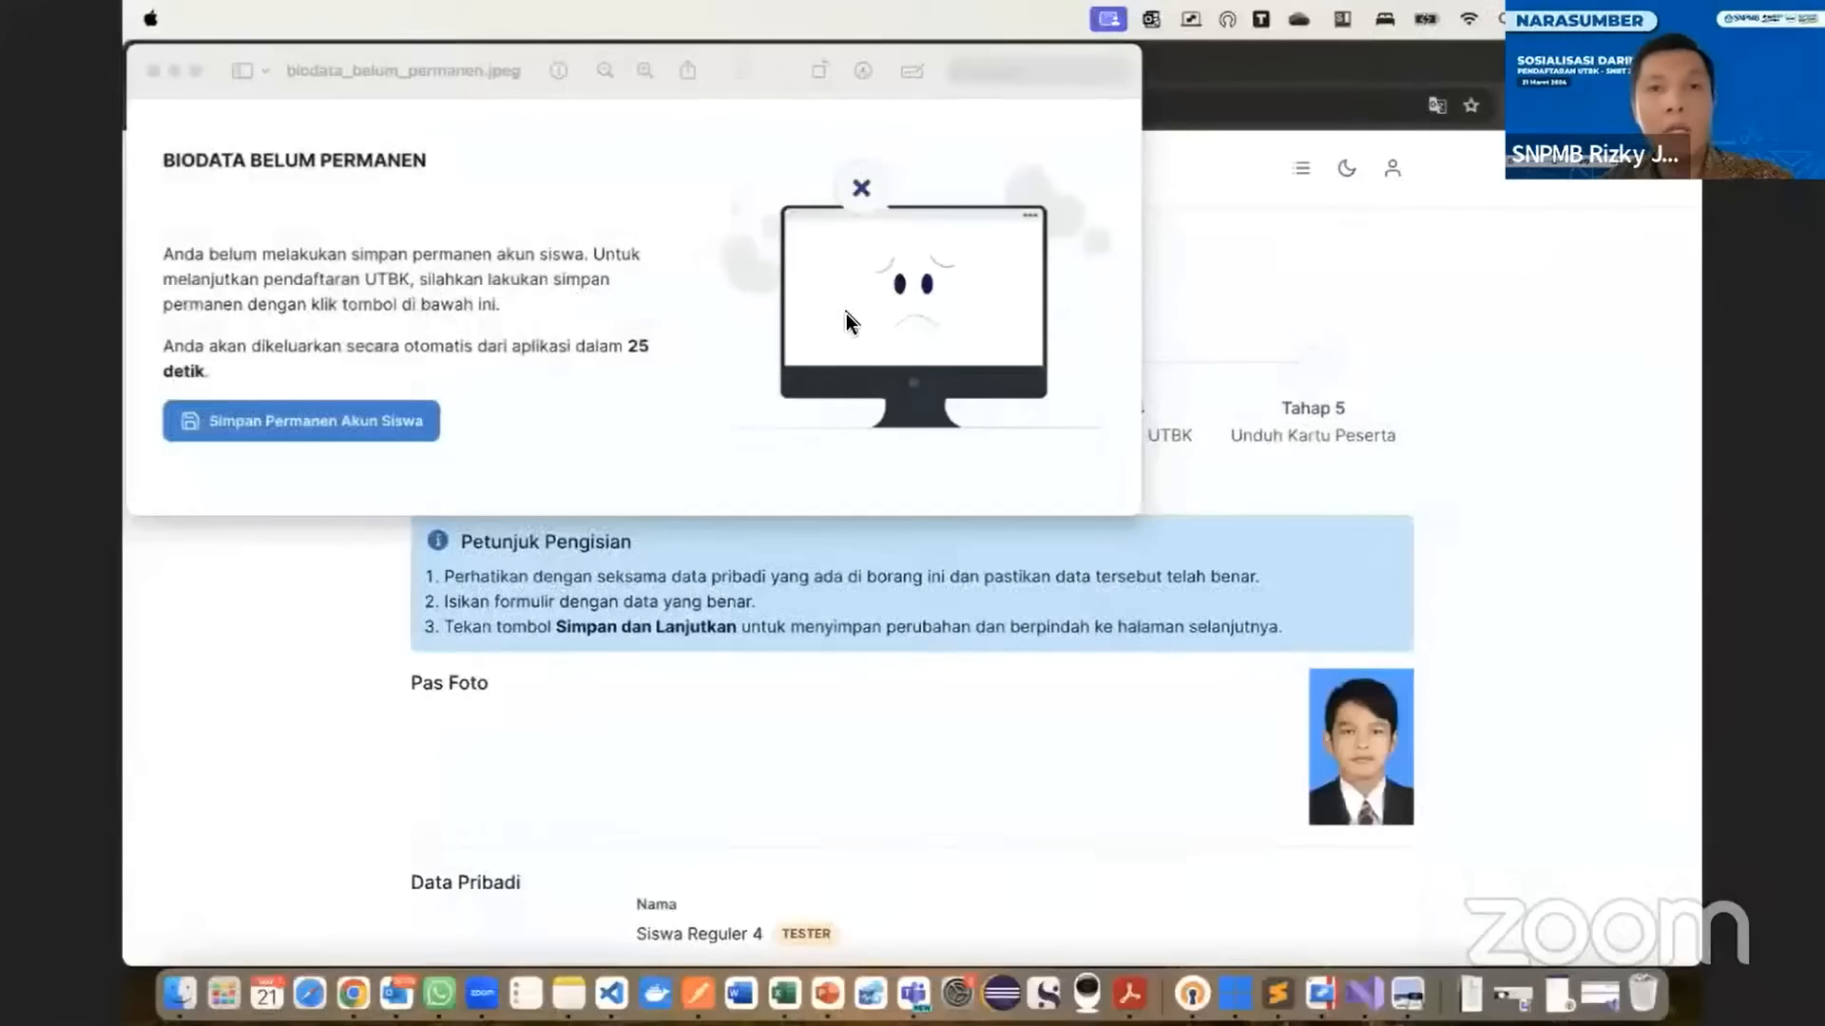
- Close the four Preview notices: biodata not permanent, age limit, SNBP registrant, already-passed SNBP
left_click_drag(504, 70, 809, 308)
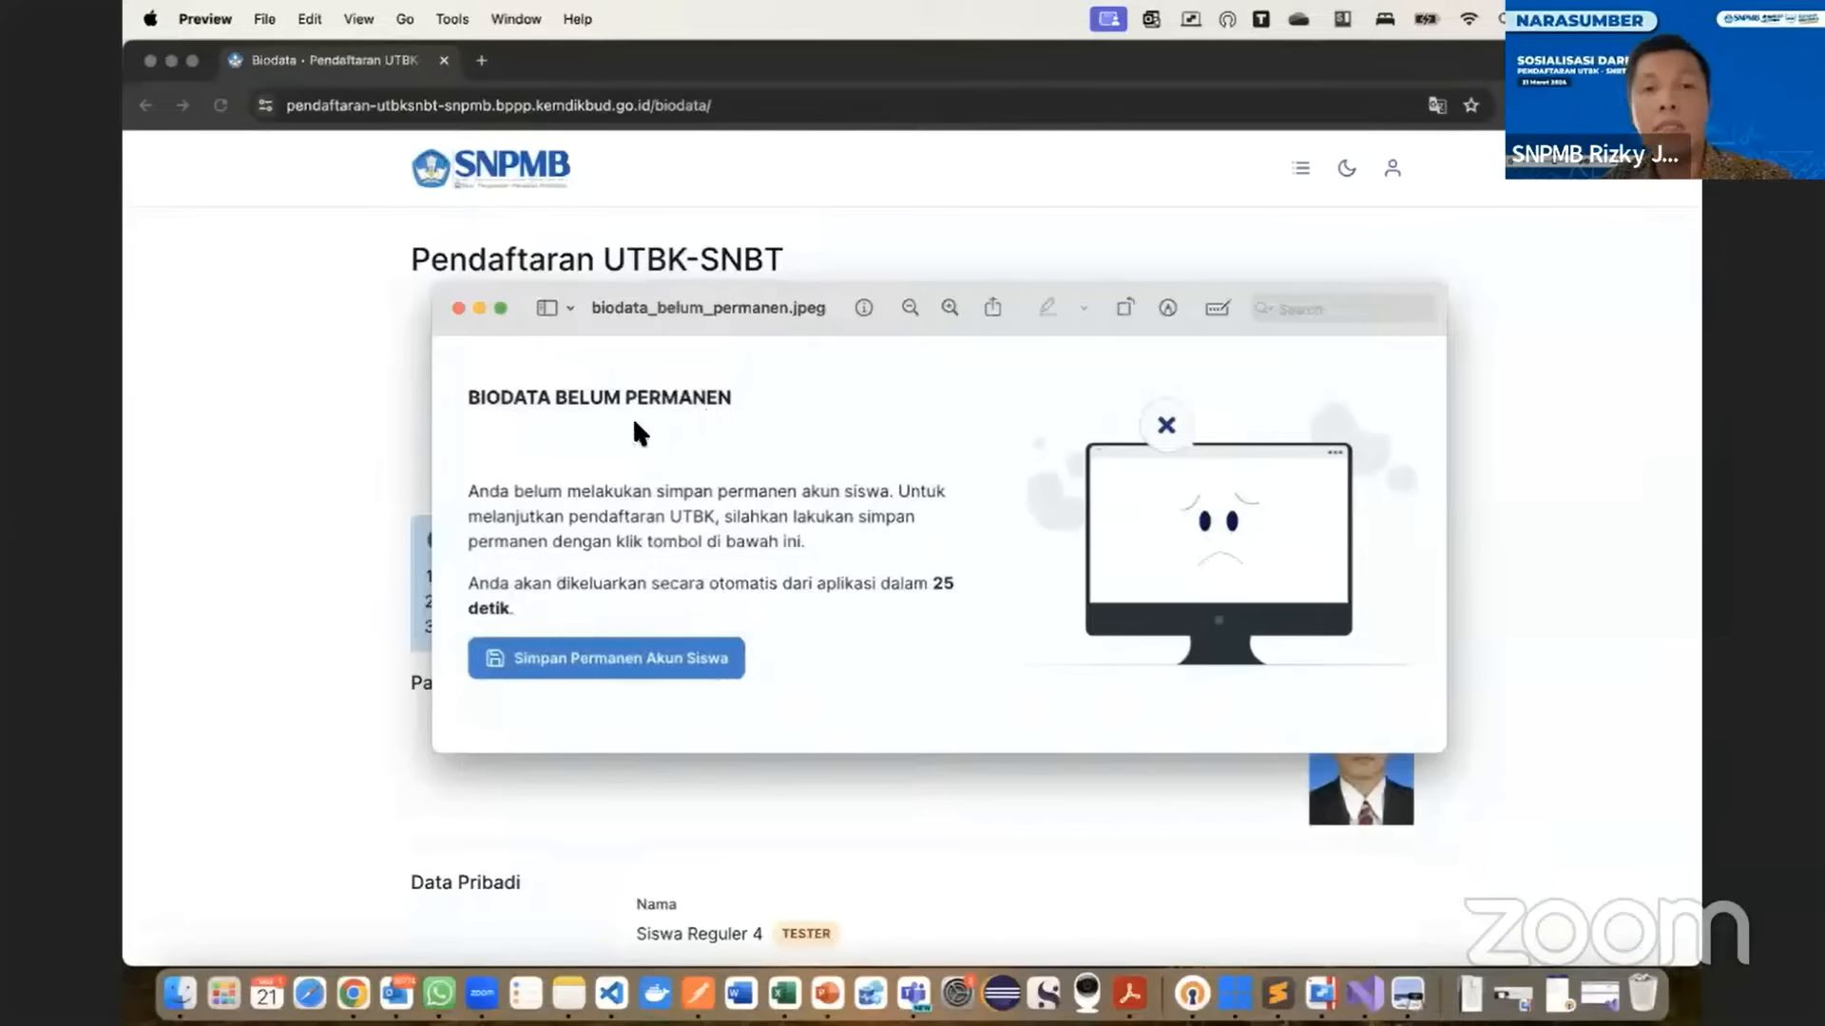
left_click(458, 306)
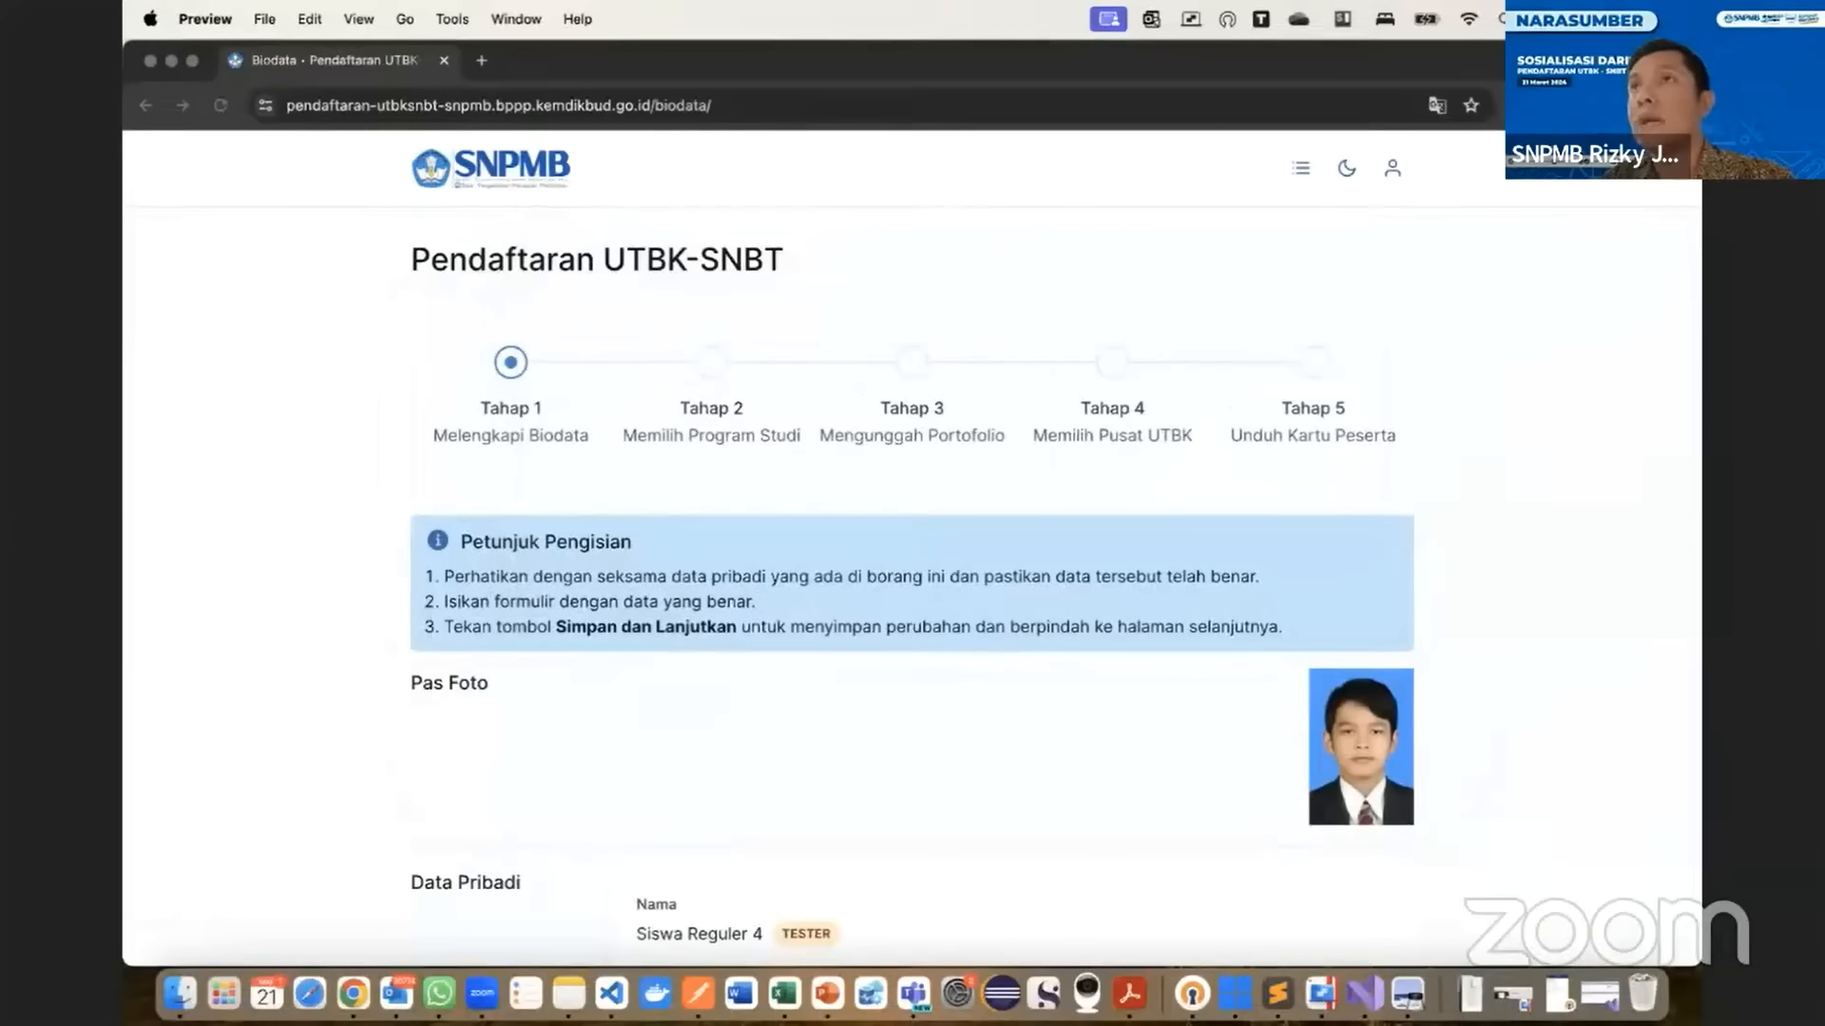
left_click_drag(426, 59, 720, 357)
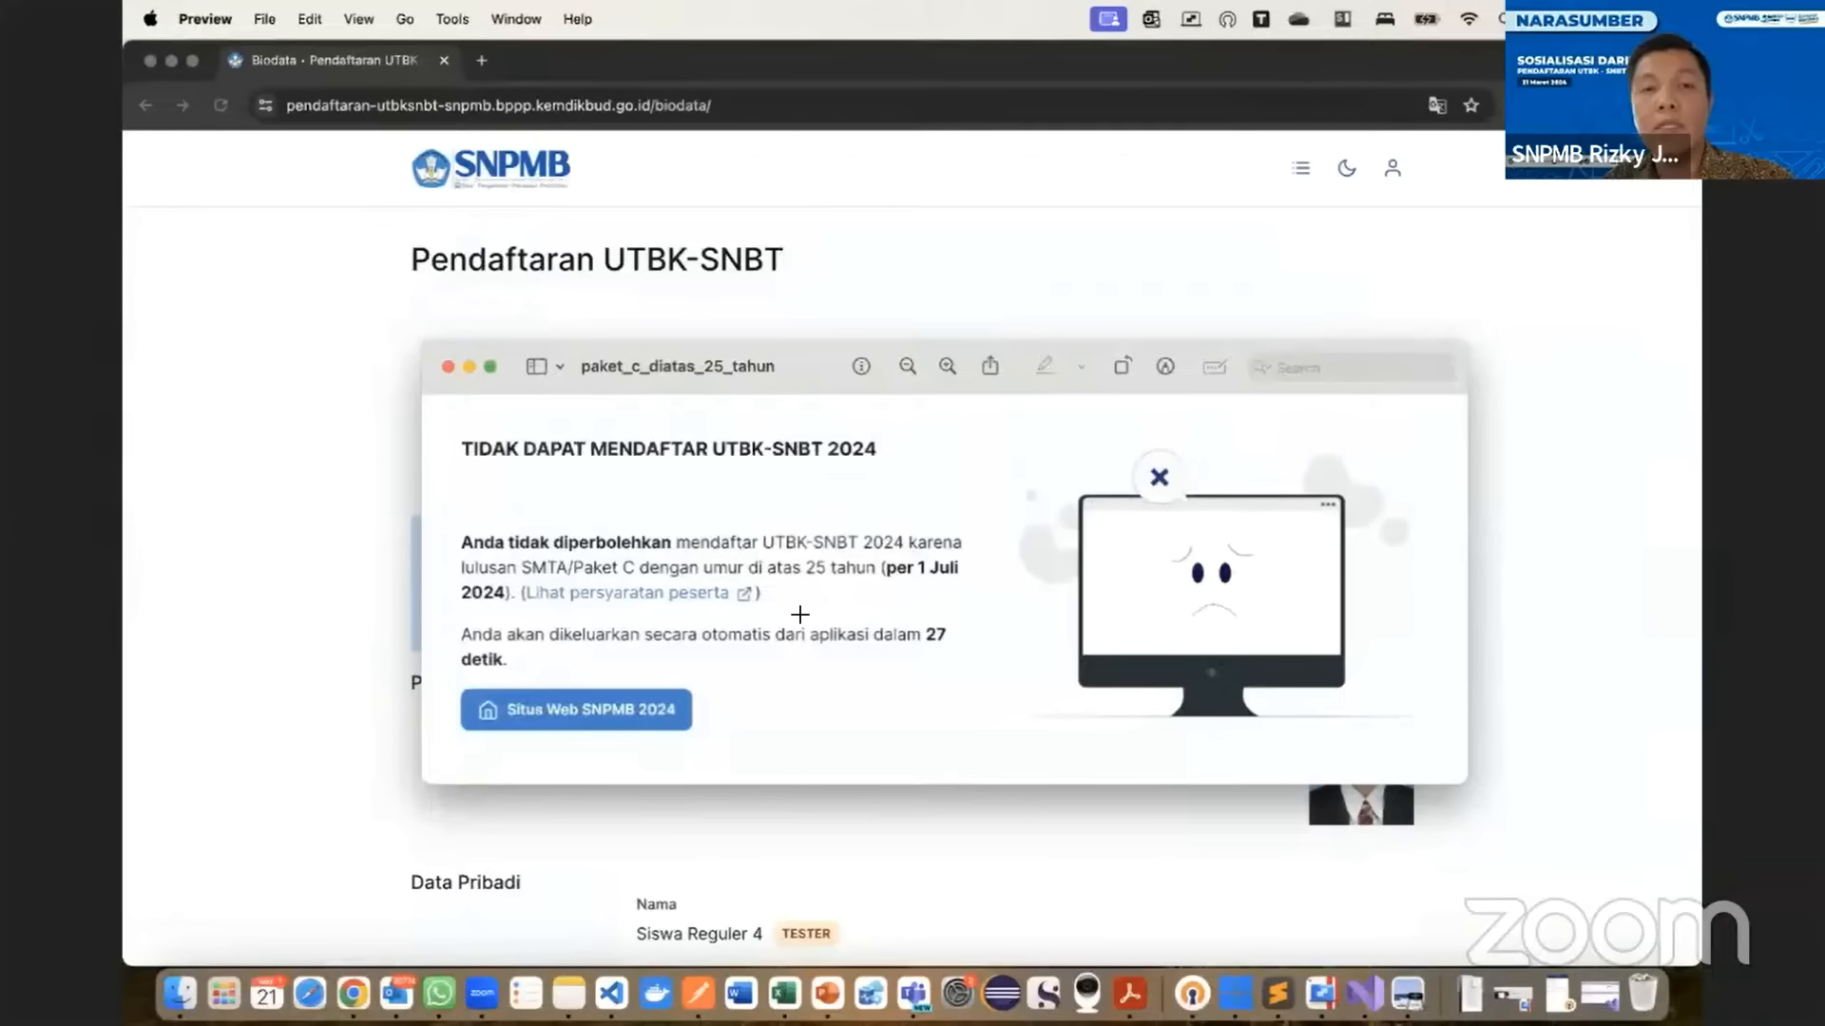
left_click(446, 367)
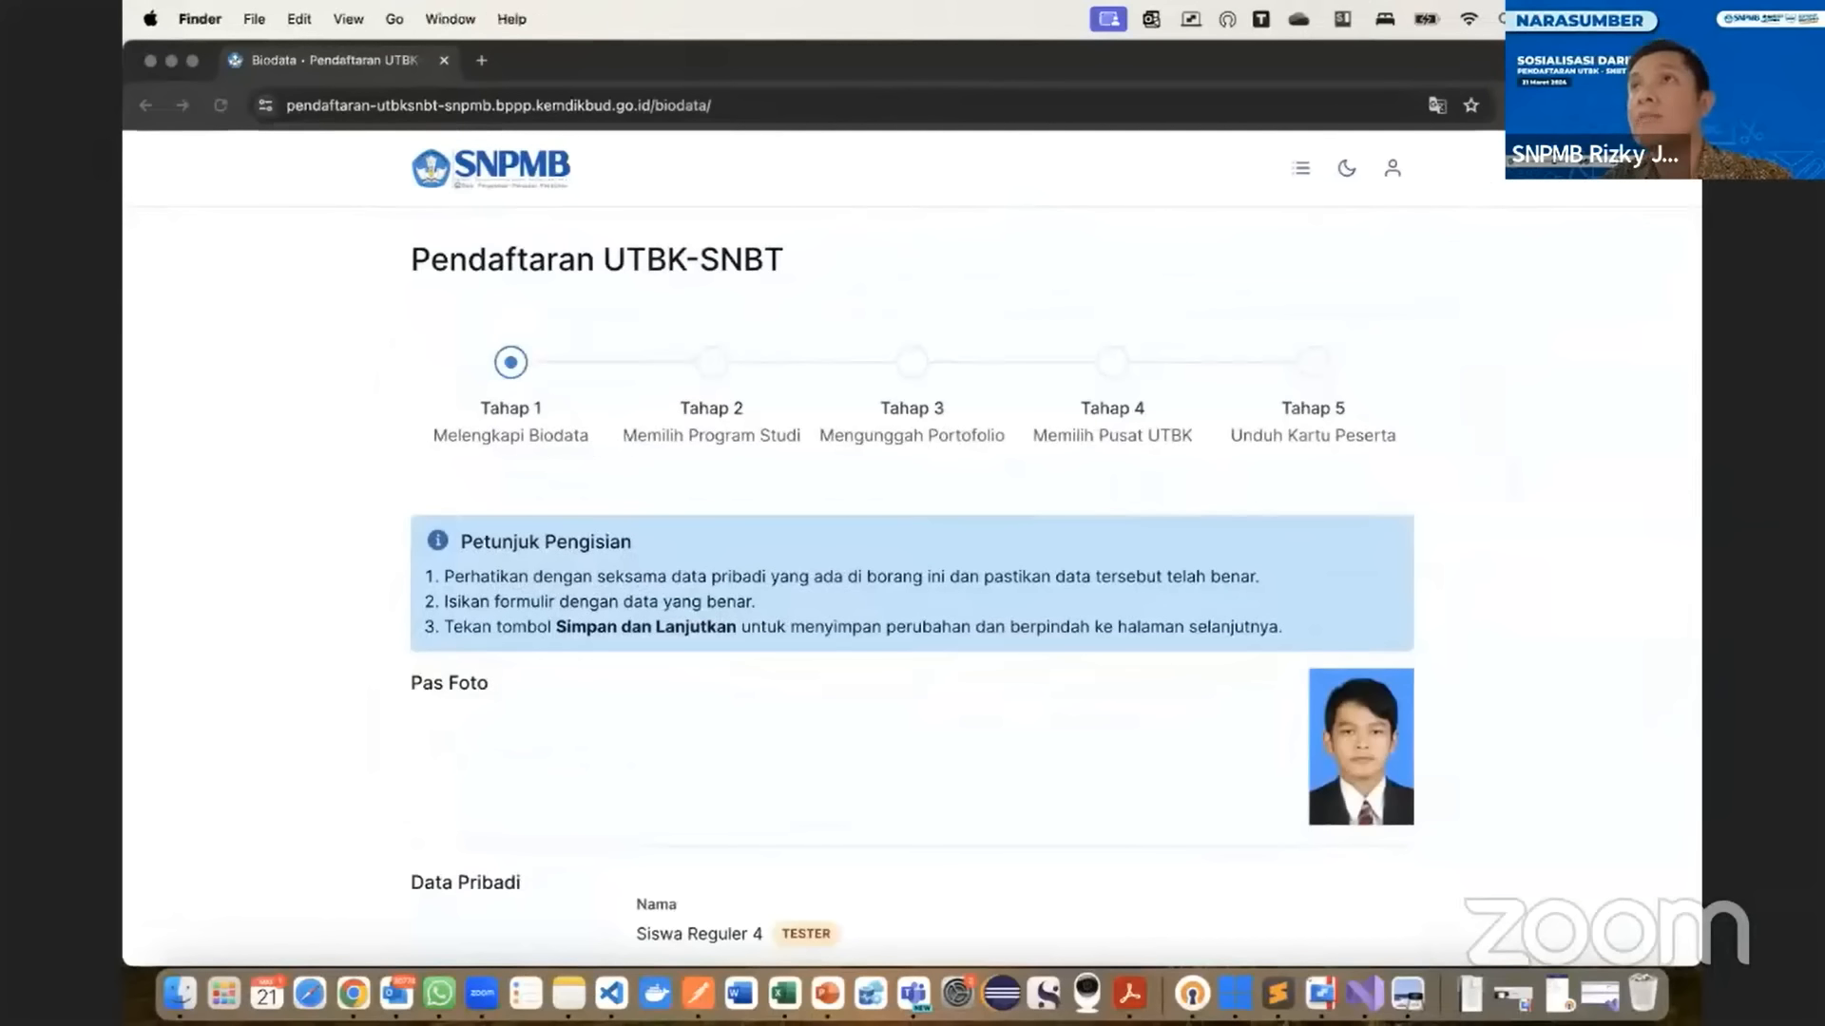
left_click_drag(504, 55, 724, 284)
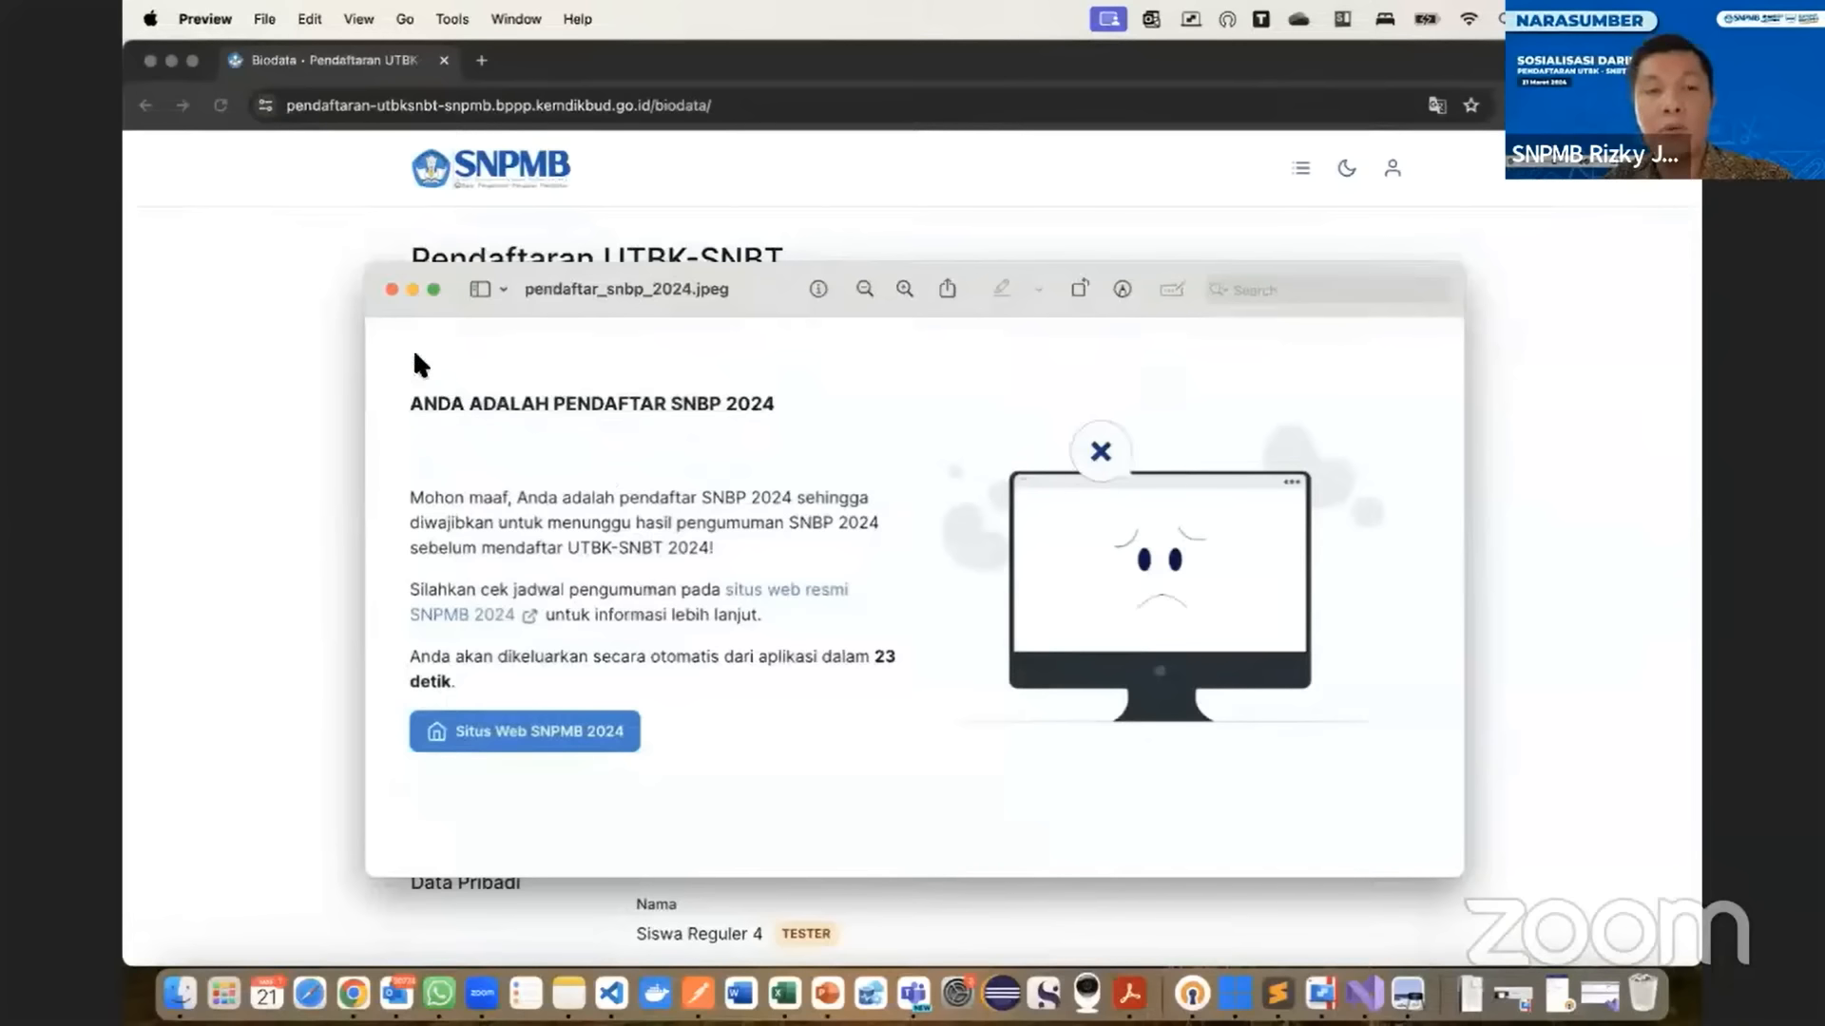
left_click(392, 288)
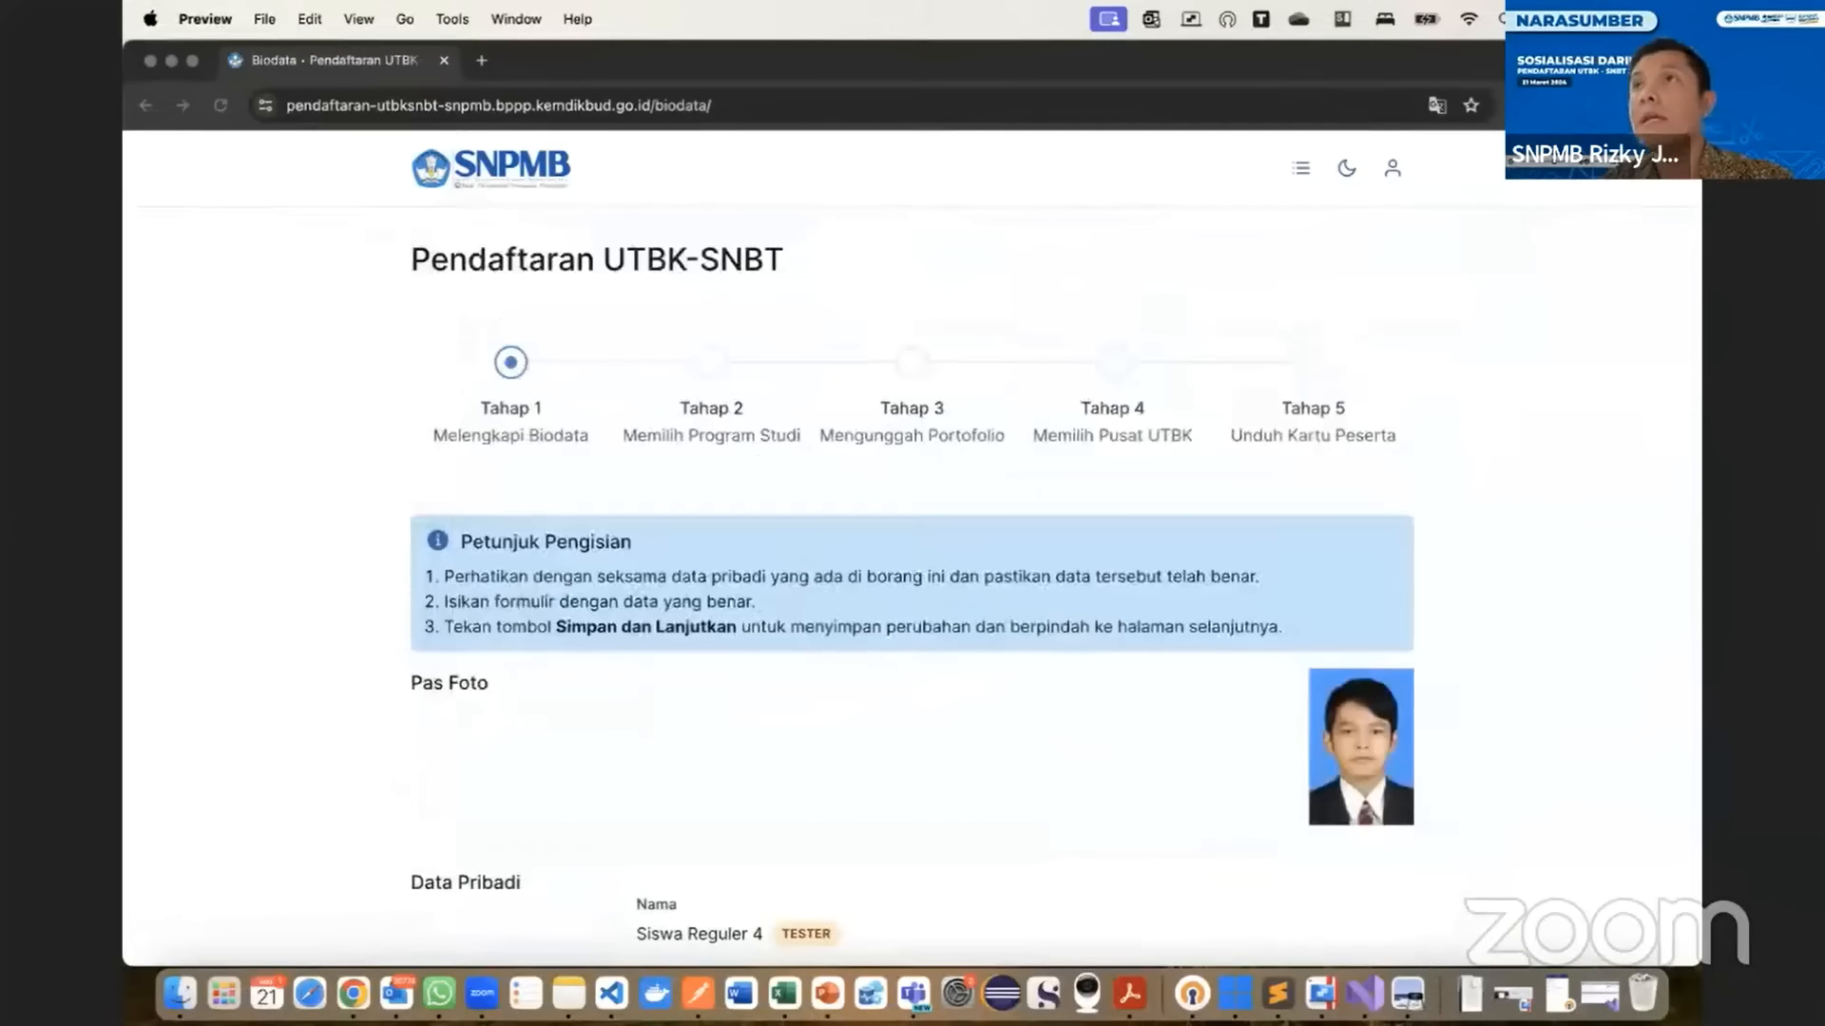
left_click_drag(632, 1, 700, 342)
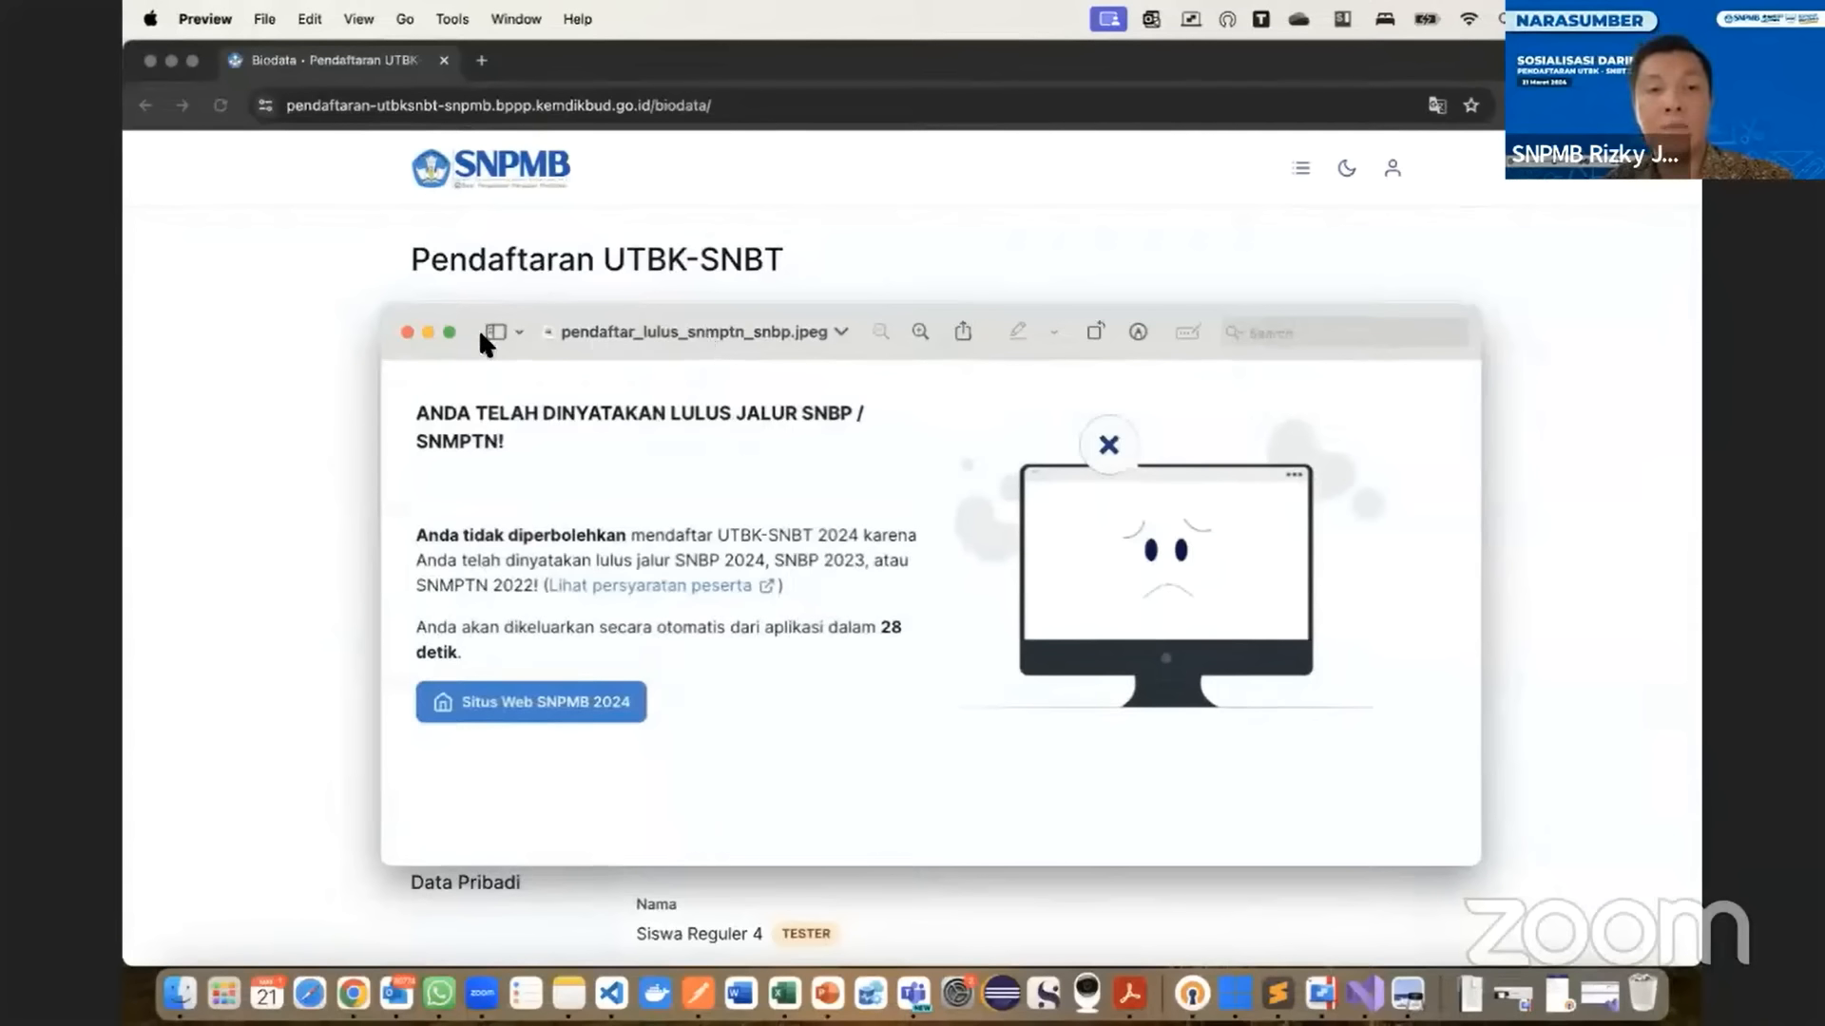
left_click(405, 331)
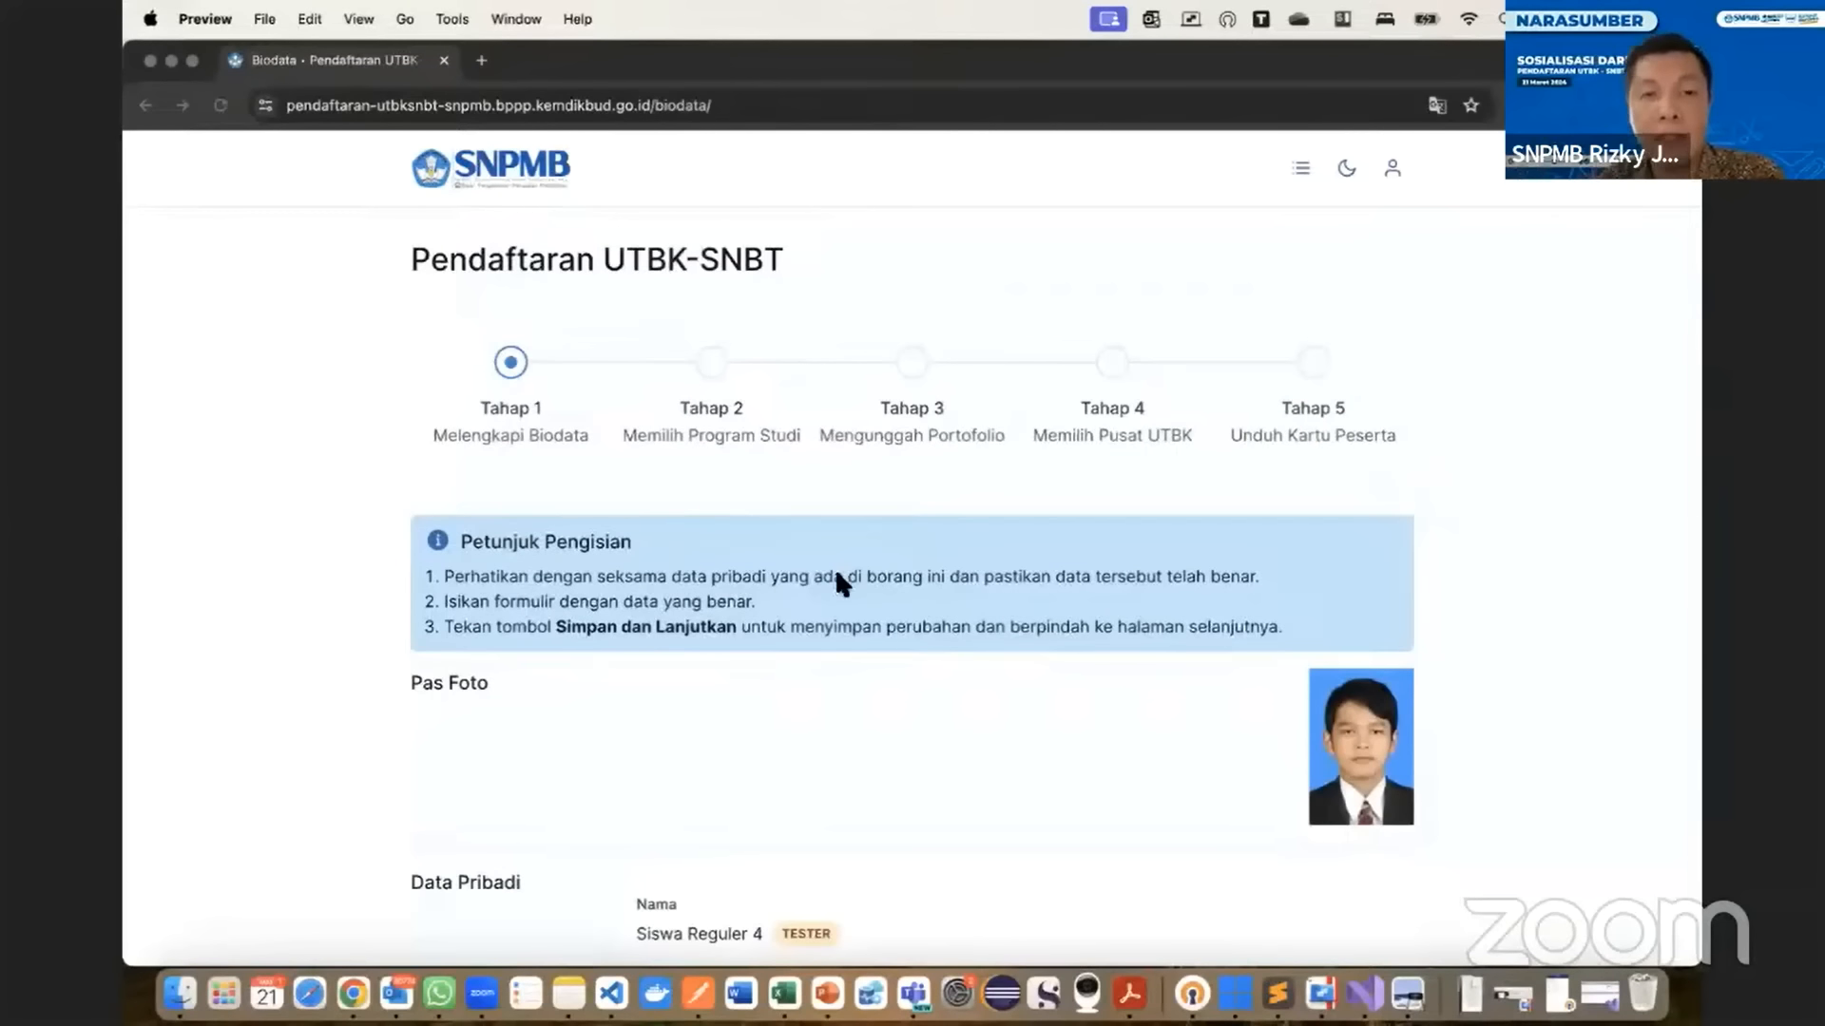
- Scroll the Biodata page past Data Pribadi to the KIP Kuliah section showing TIDAK TERDAFTAR
scroll(837, 574, "down", 3)
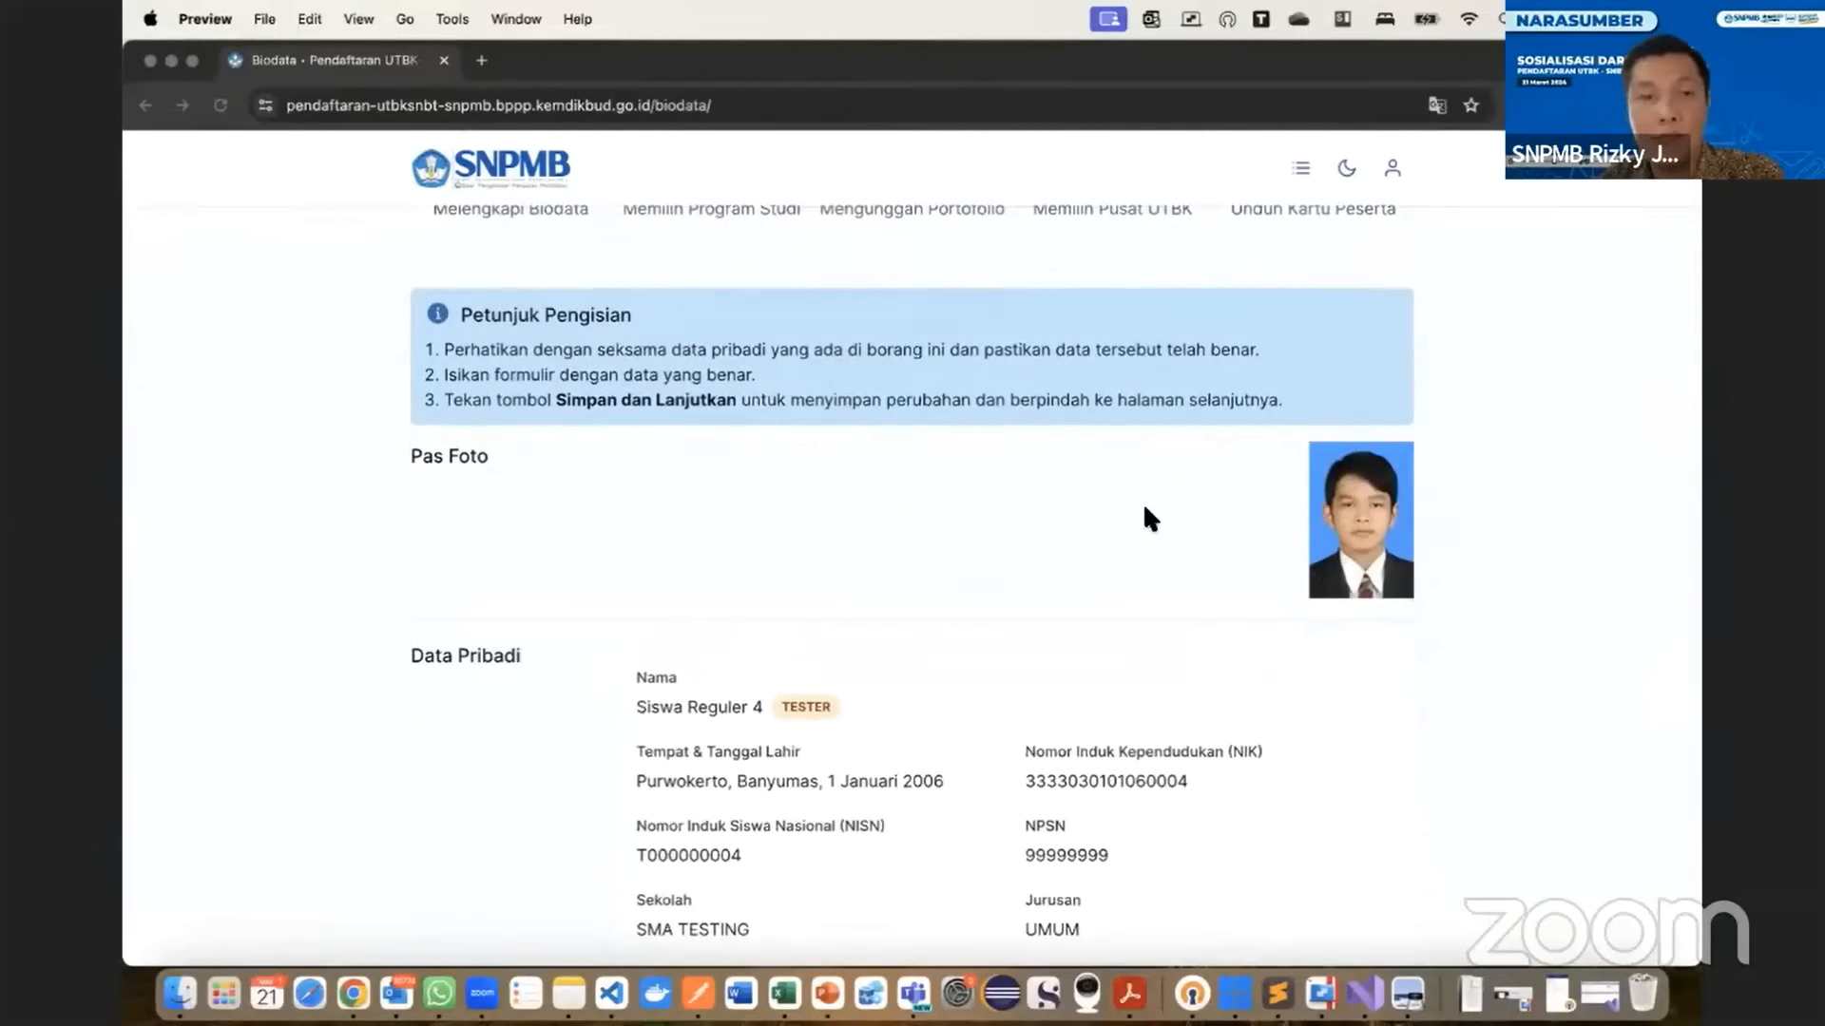
scroll(1143, 502, "up", 2)
scroll(1146, 513, "down", 5)
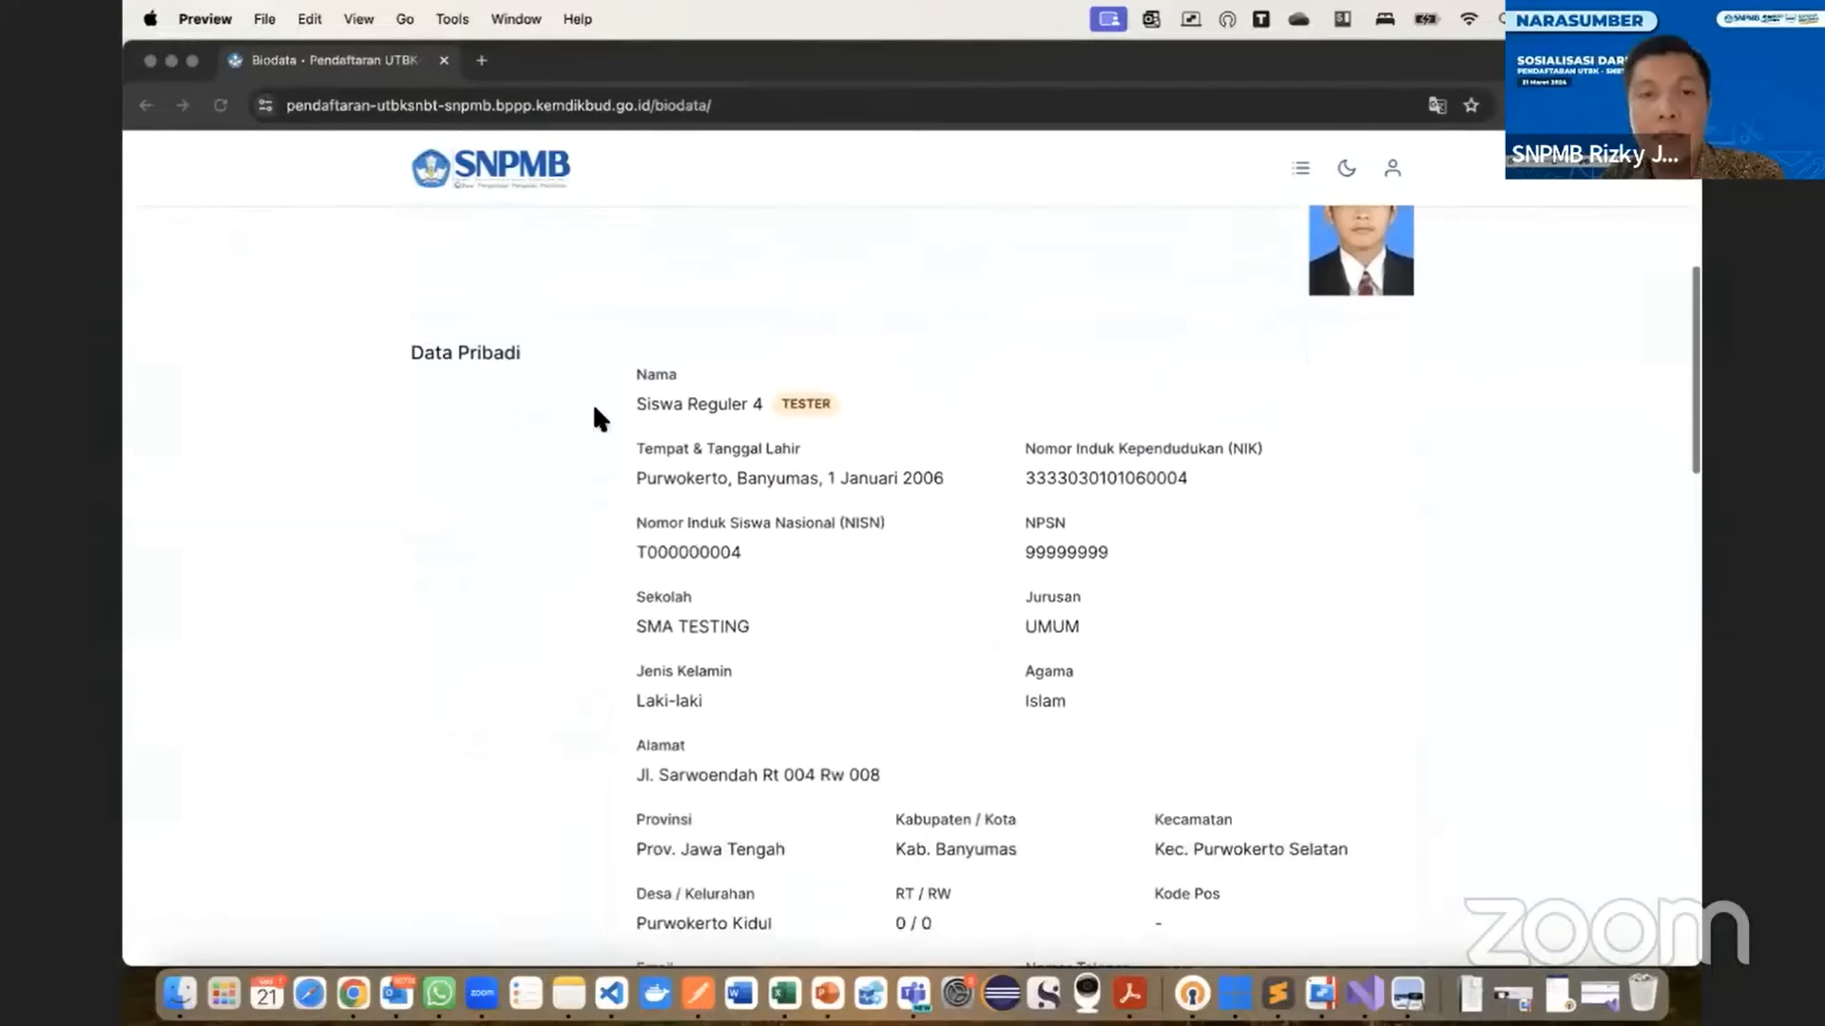
scroll(1092, 445, "down", 1)
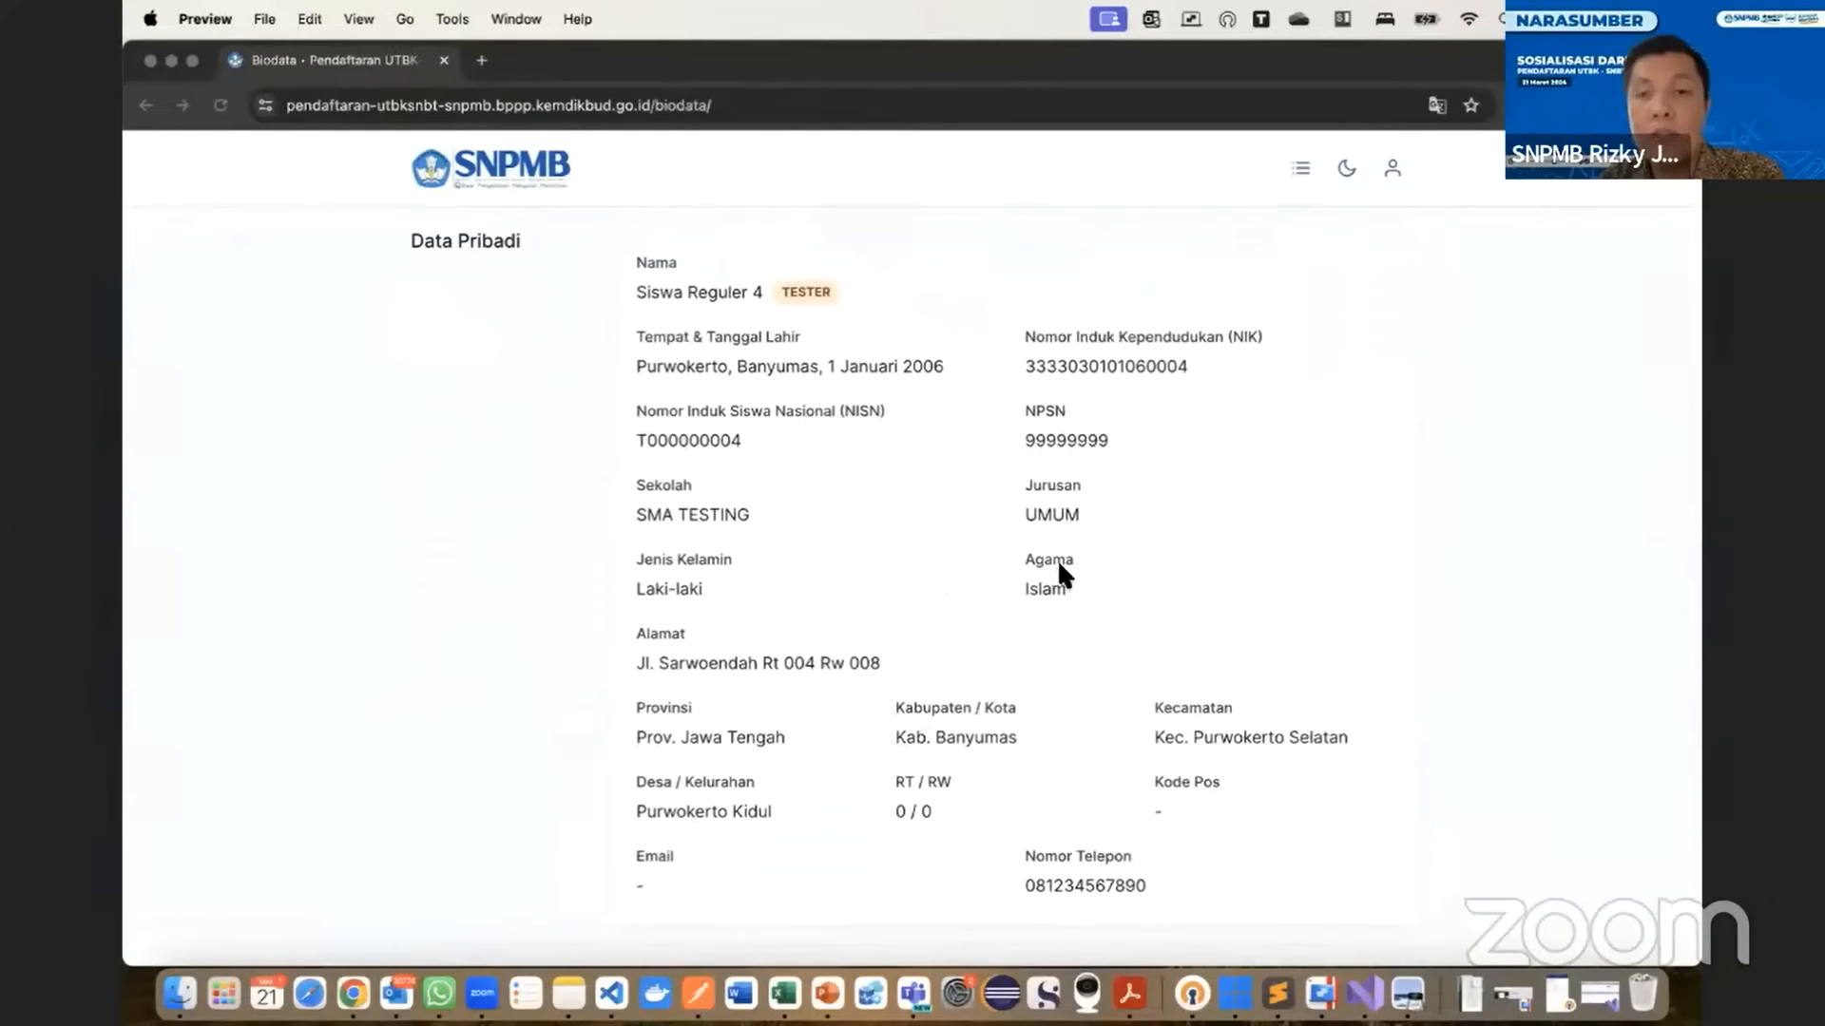
scroll(1058, 566, "down", 2)
scroll(1059, 567, "up", 2)
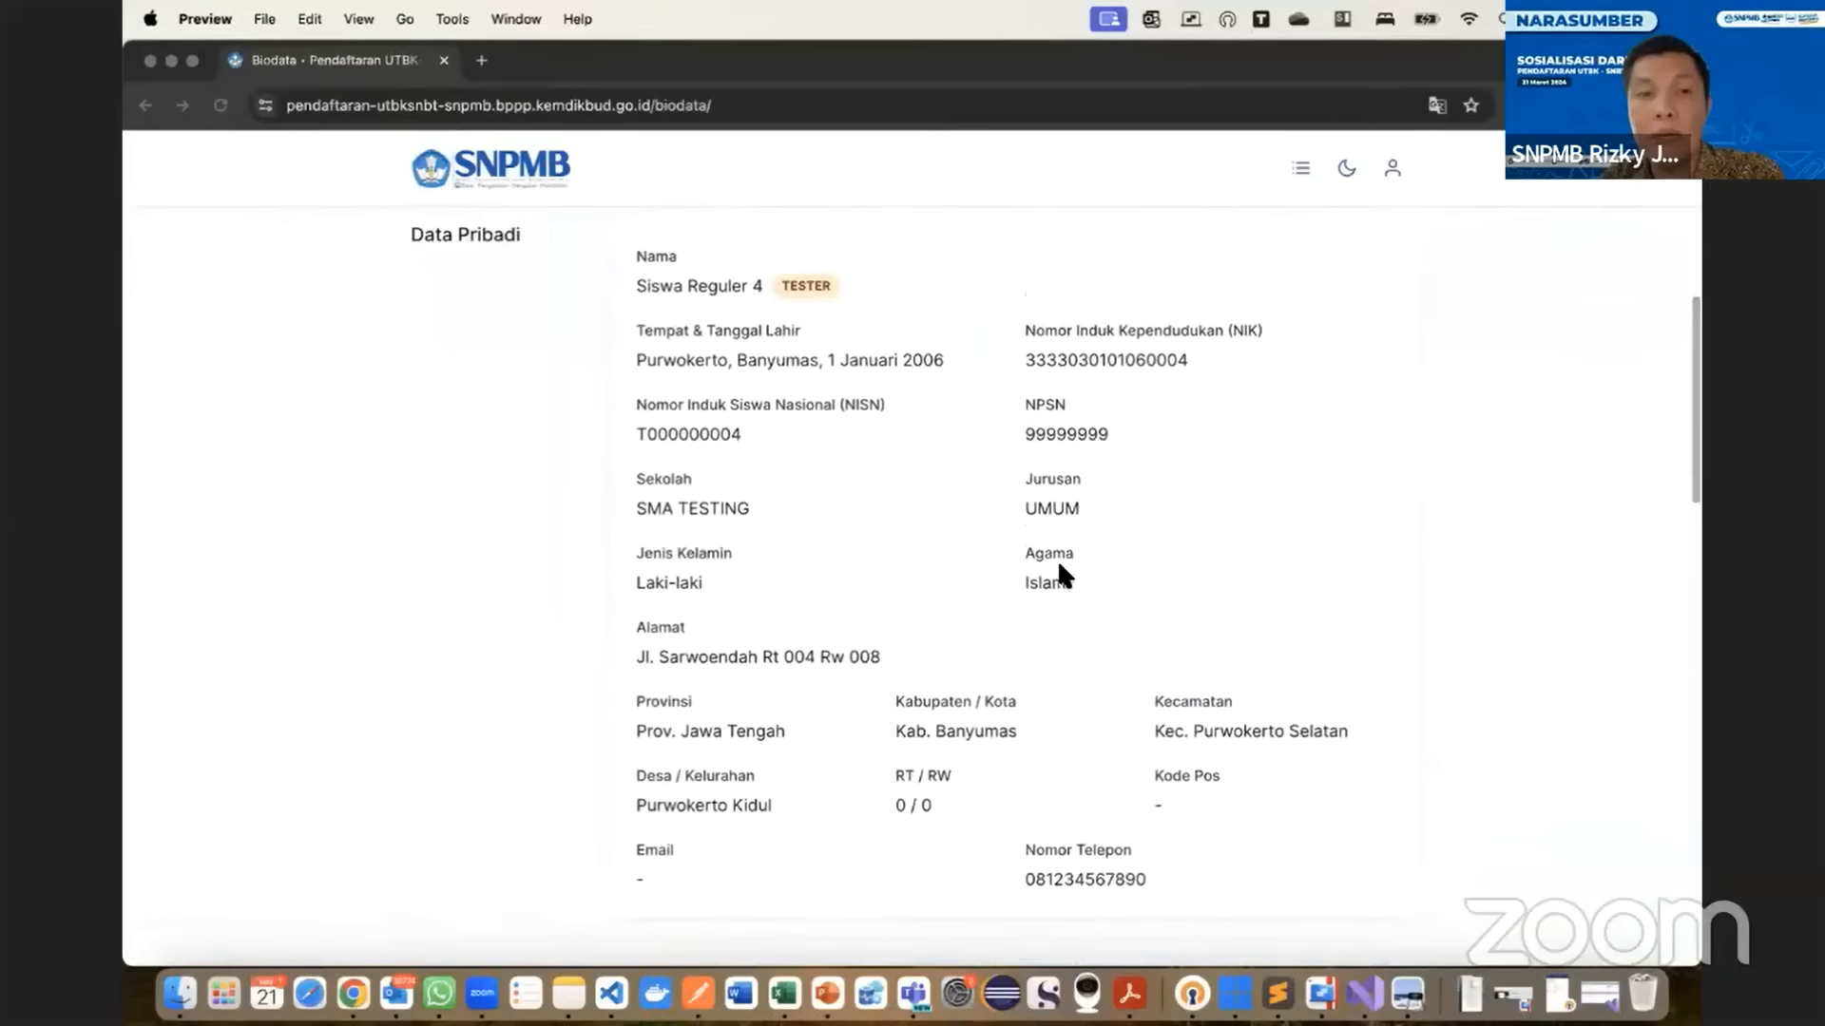
scroll(1057, 566, "down", 5)
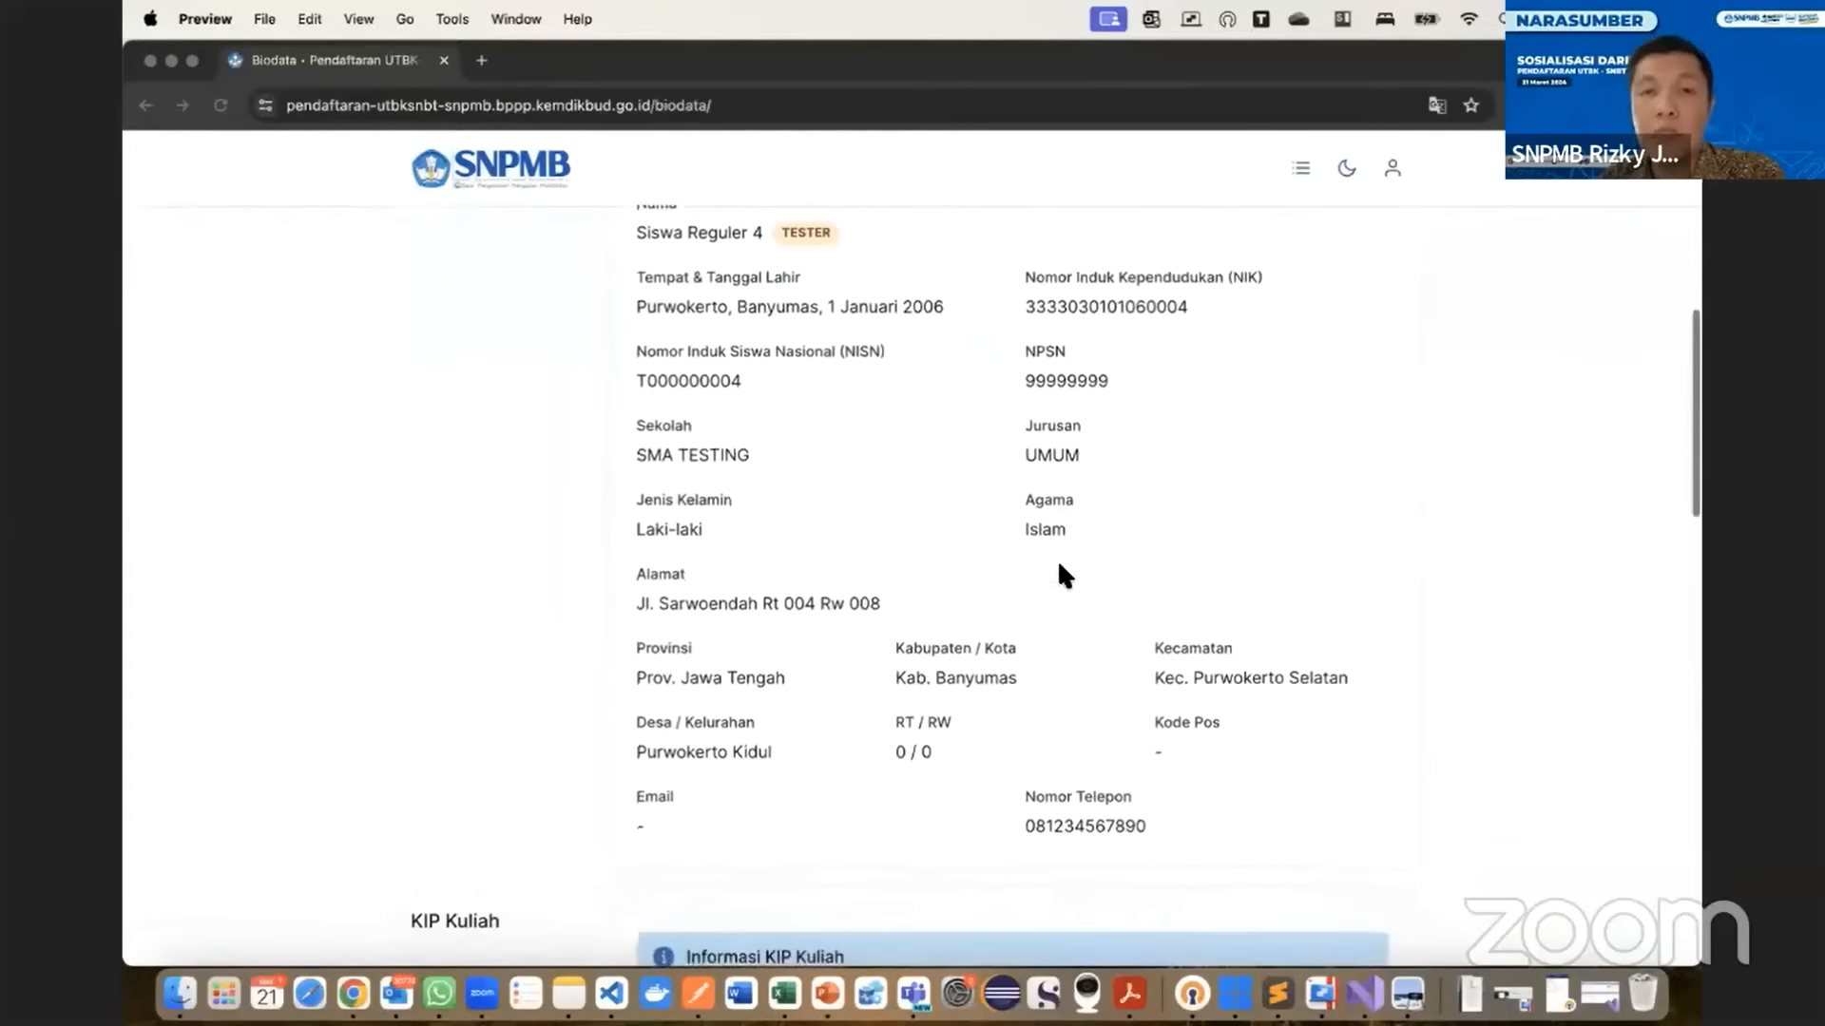
scroll(1059, 568, "down", 2)
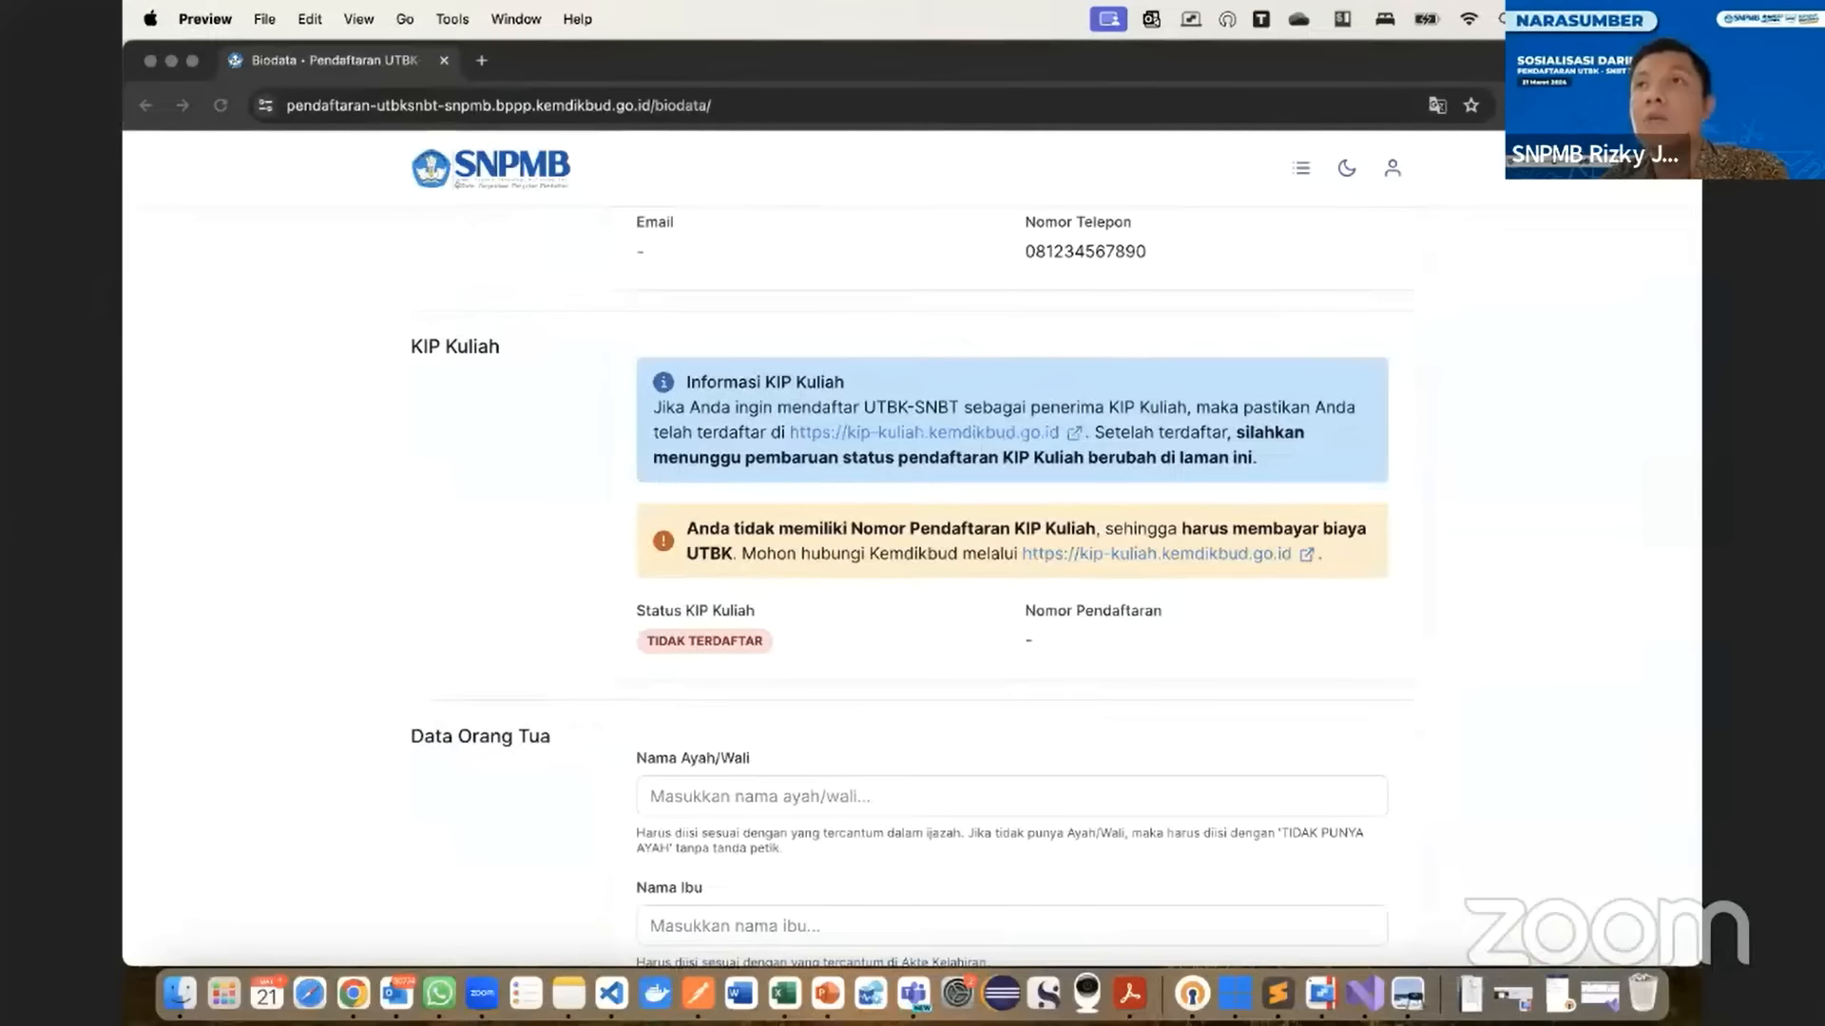
- Update the KIP status via Postman until Biodata shows TERDAFTAR (BAYAR BIAYA UTBK) with a registration number
key("super+q")
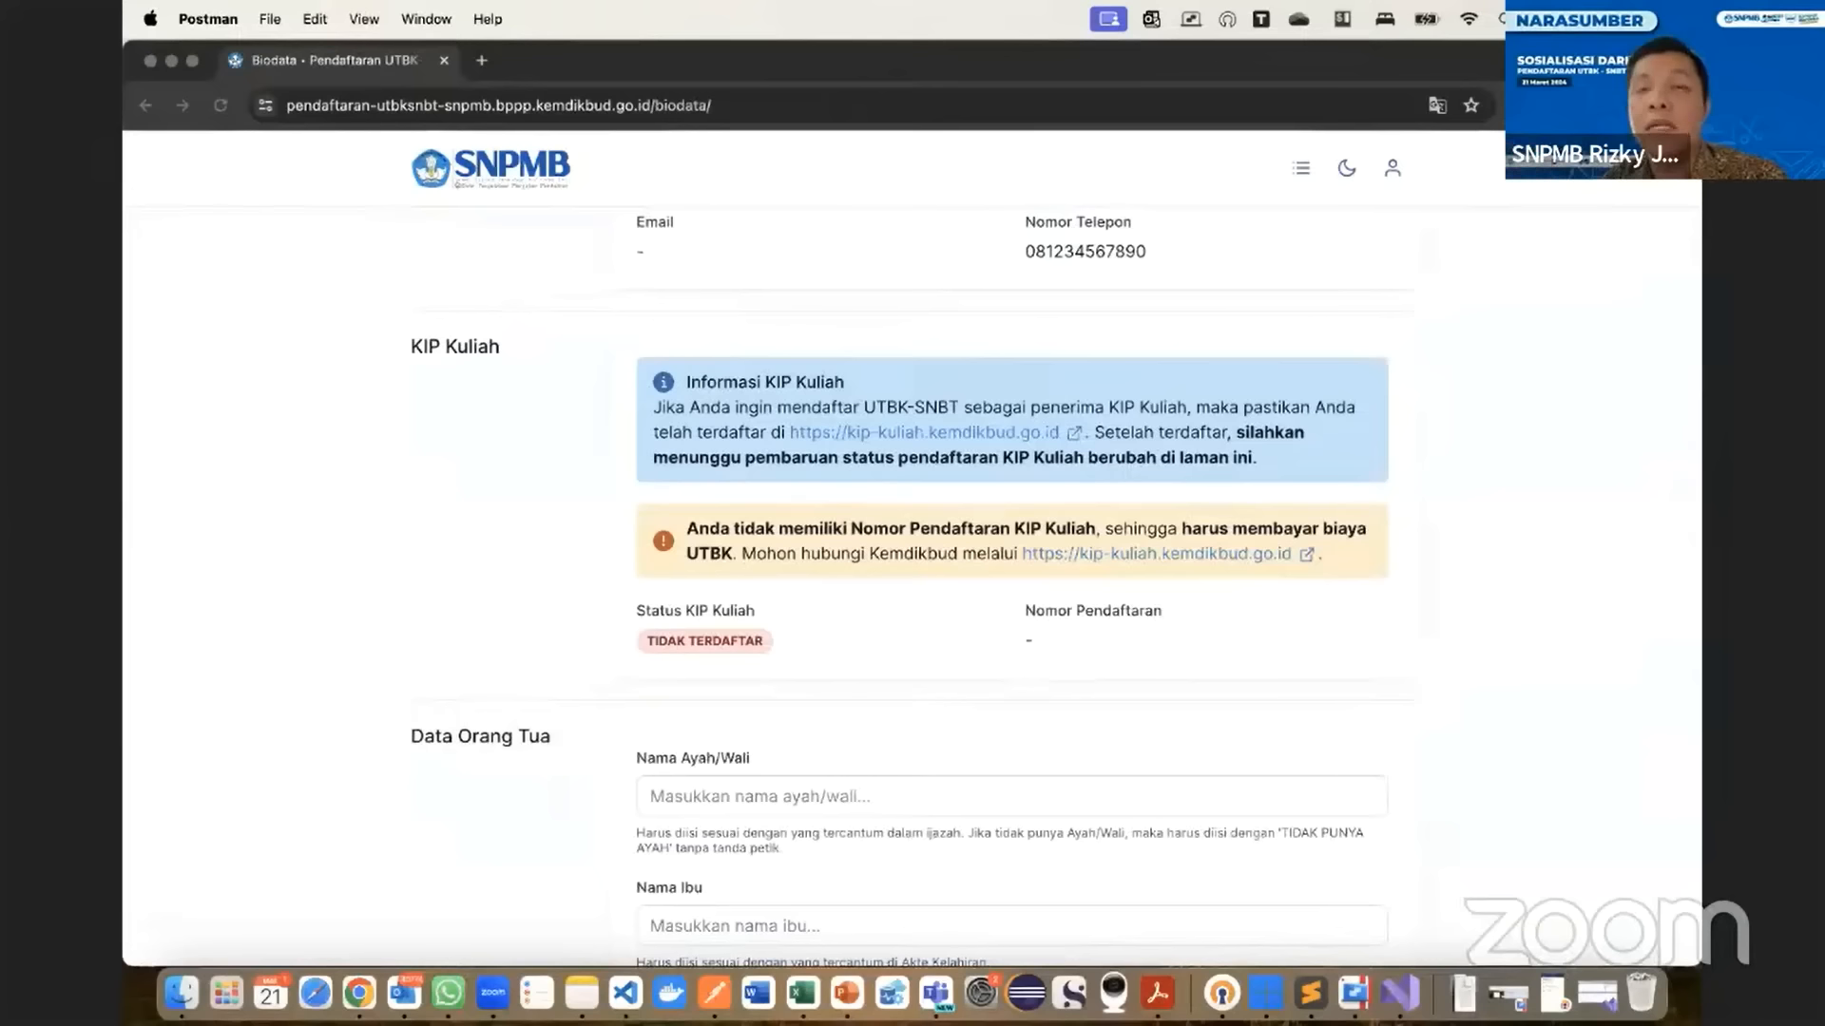
left_click(910, 455)
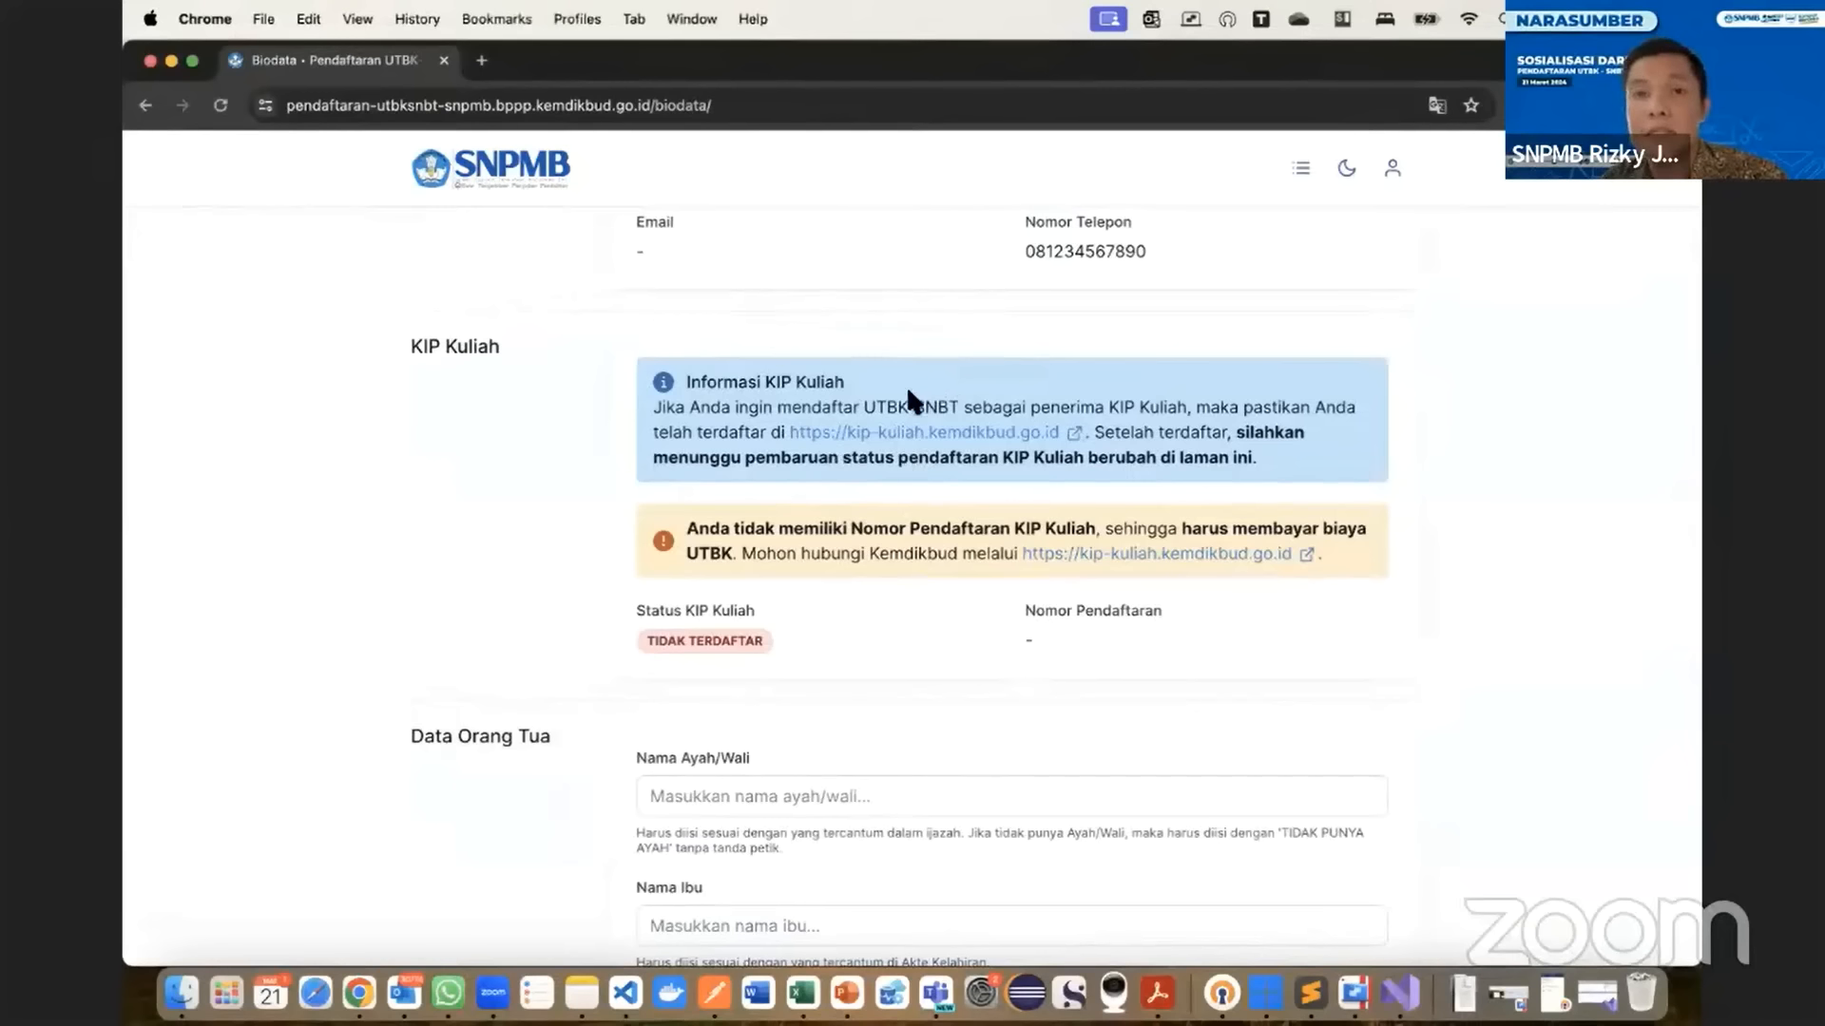
key("super+Tab")
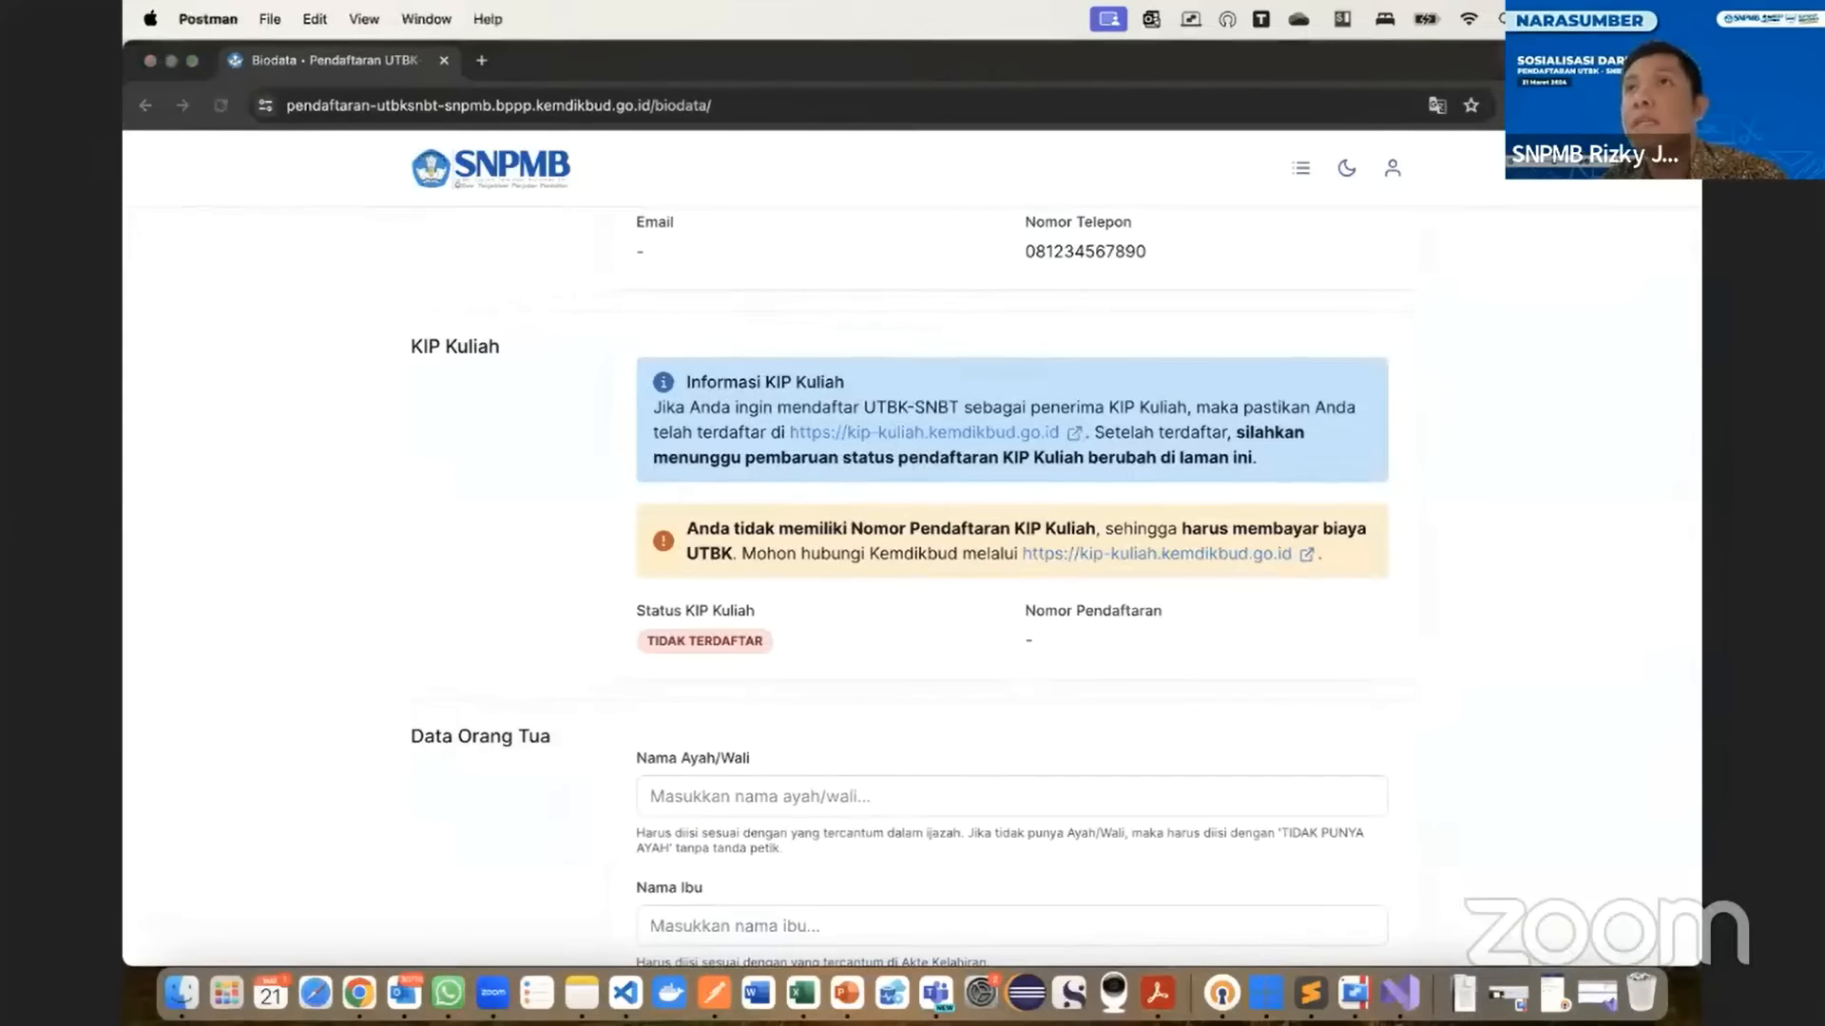
left_click(1028, 451)
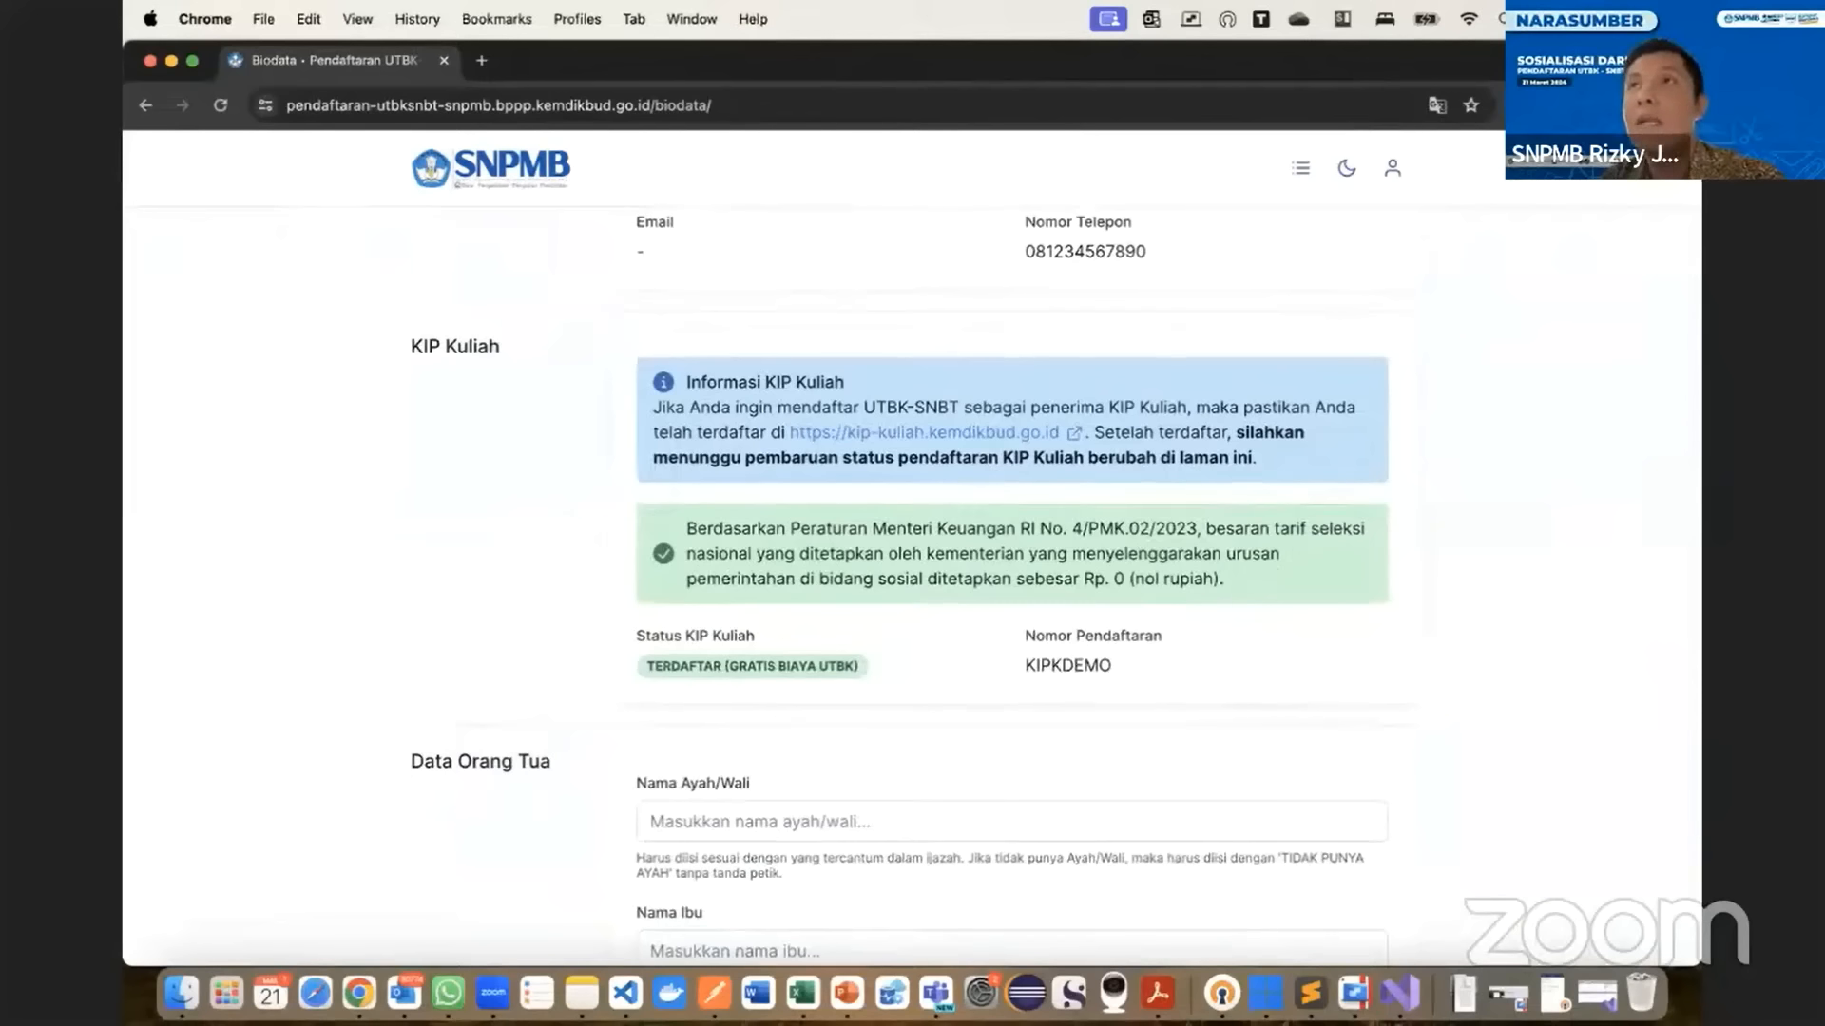
key("super+Tab")
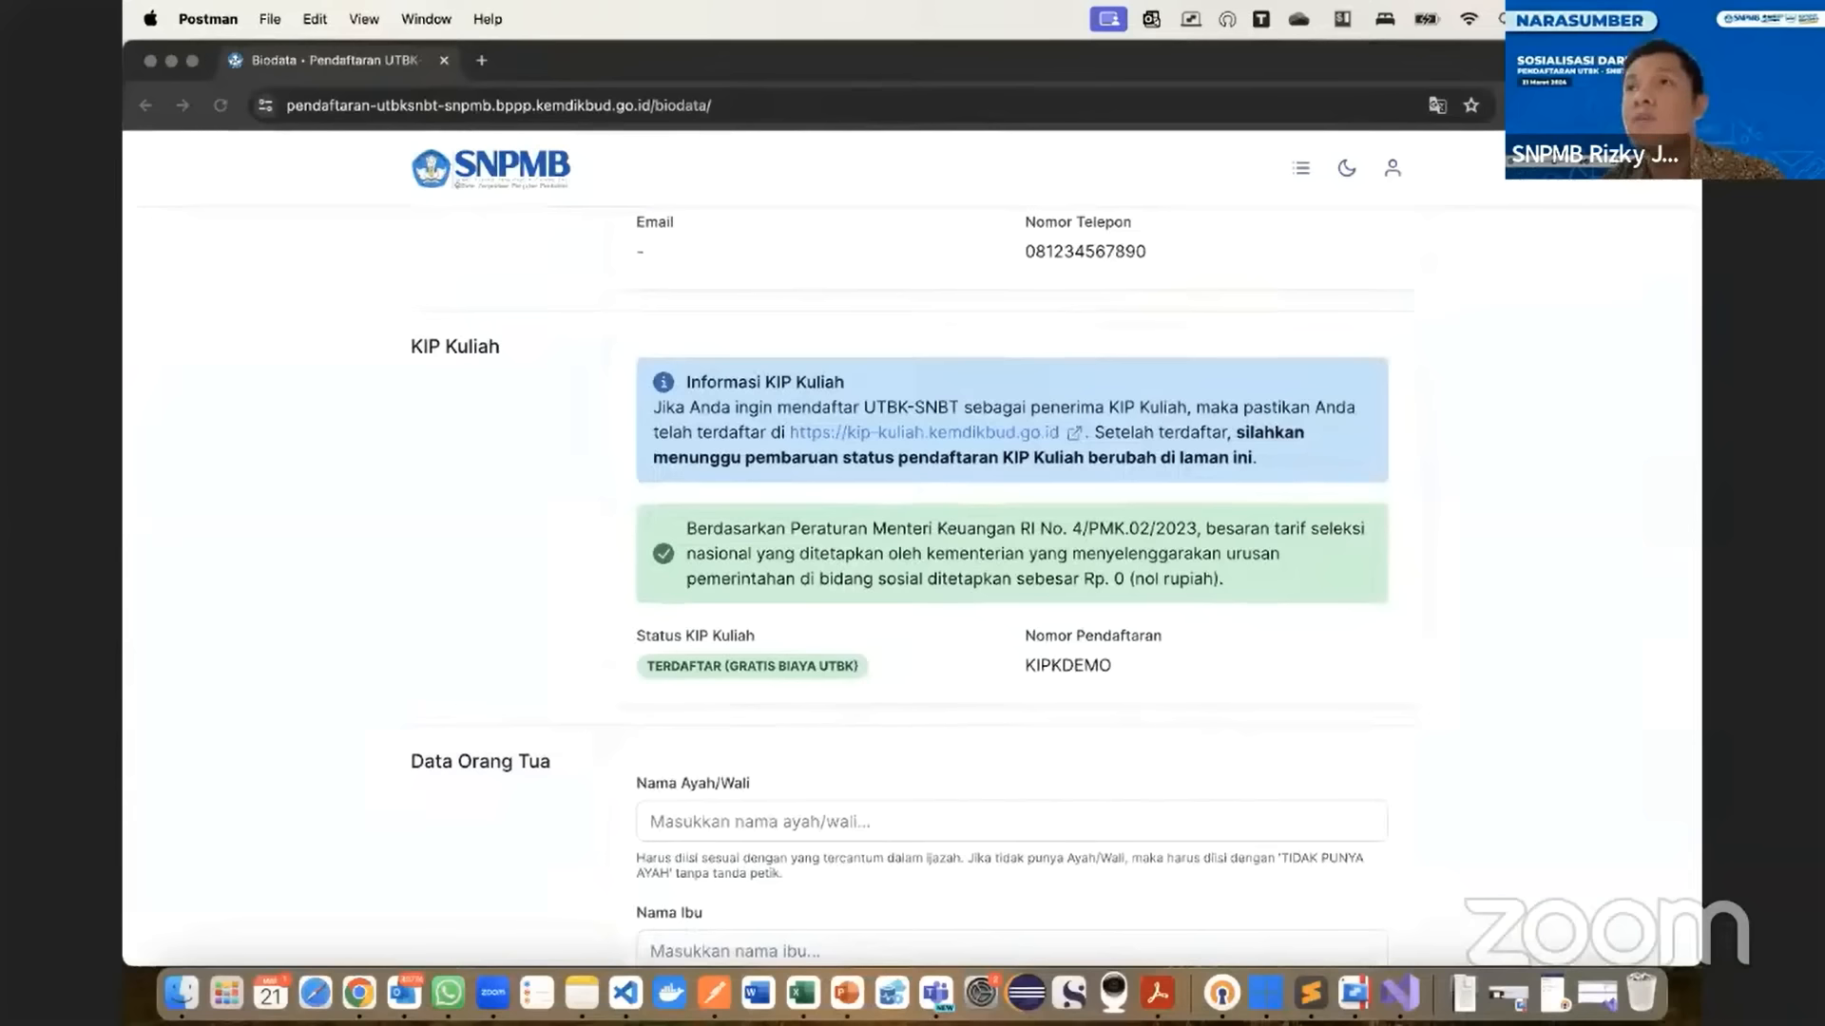
left_click(884, 487)
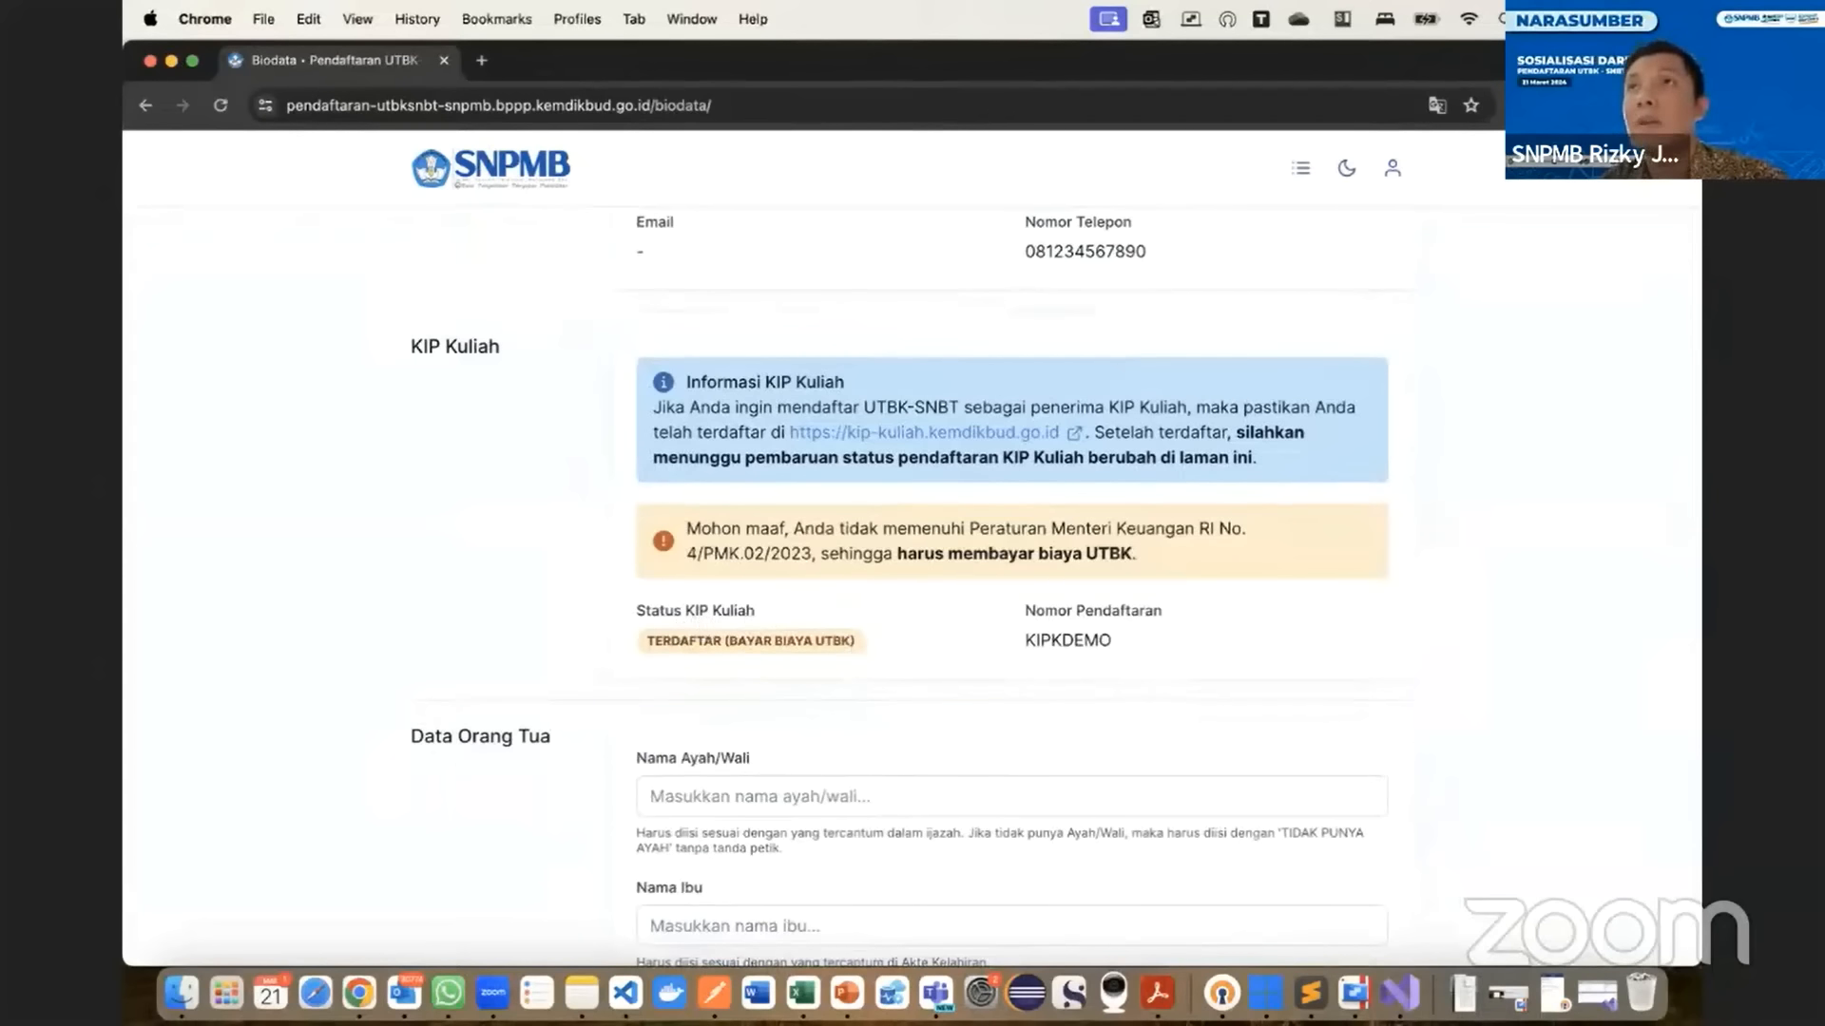
key("super+Tab")
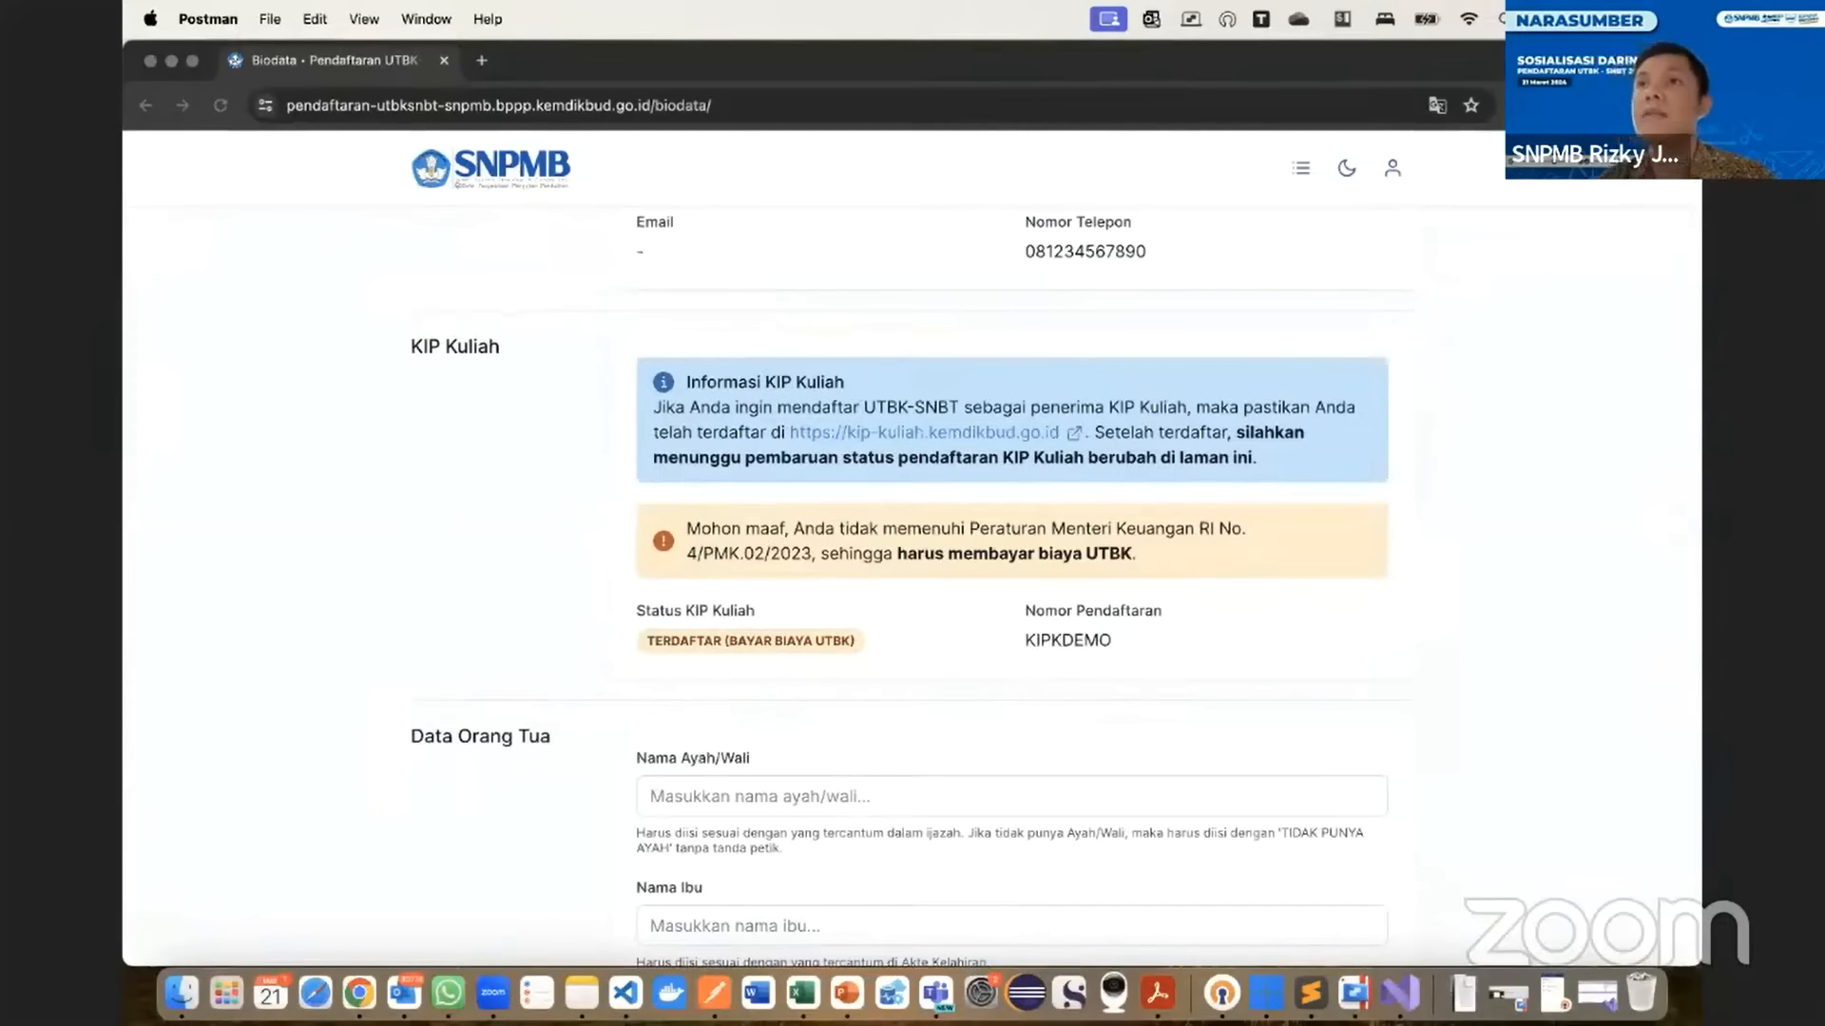
- Fill in the father's/guardian's and mother's names from the suggested entries
scroll(582, 646, "down", 5)
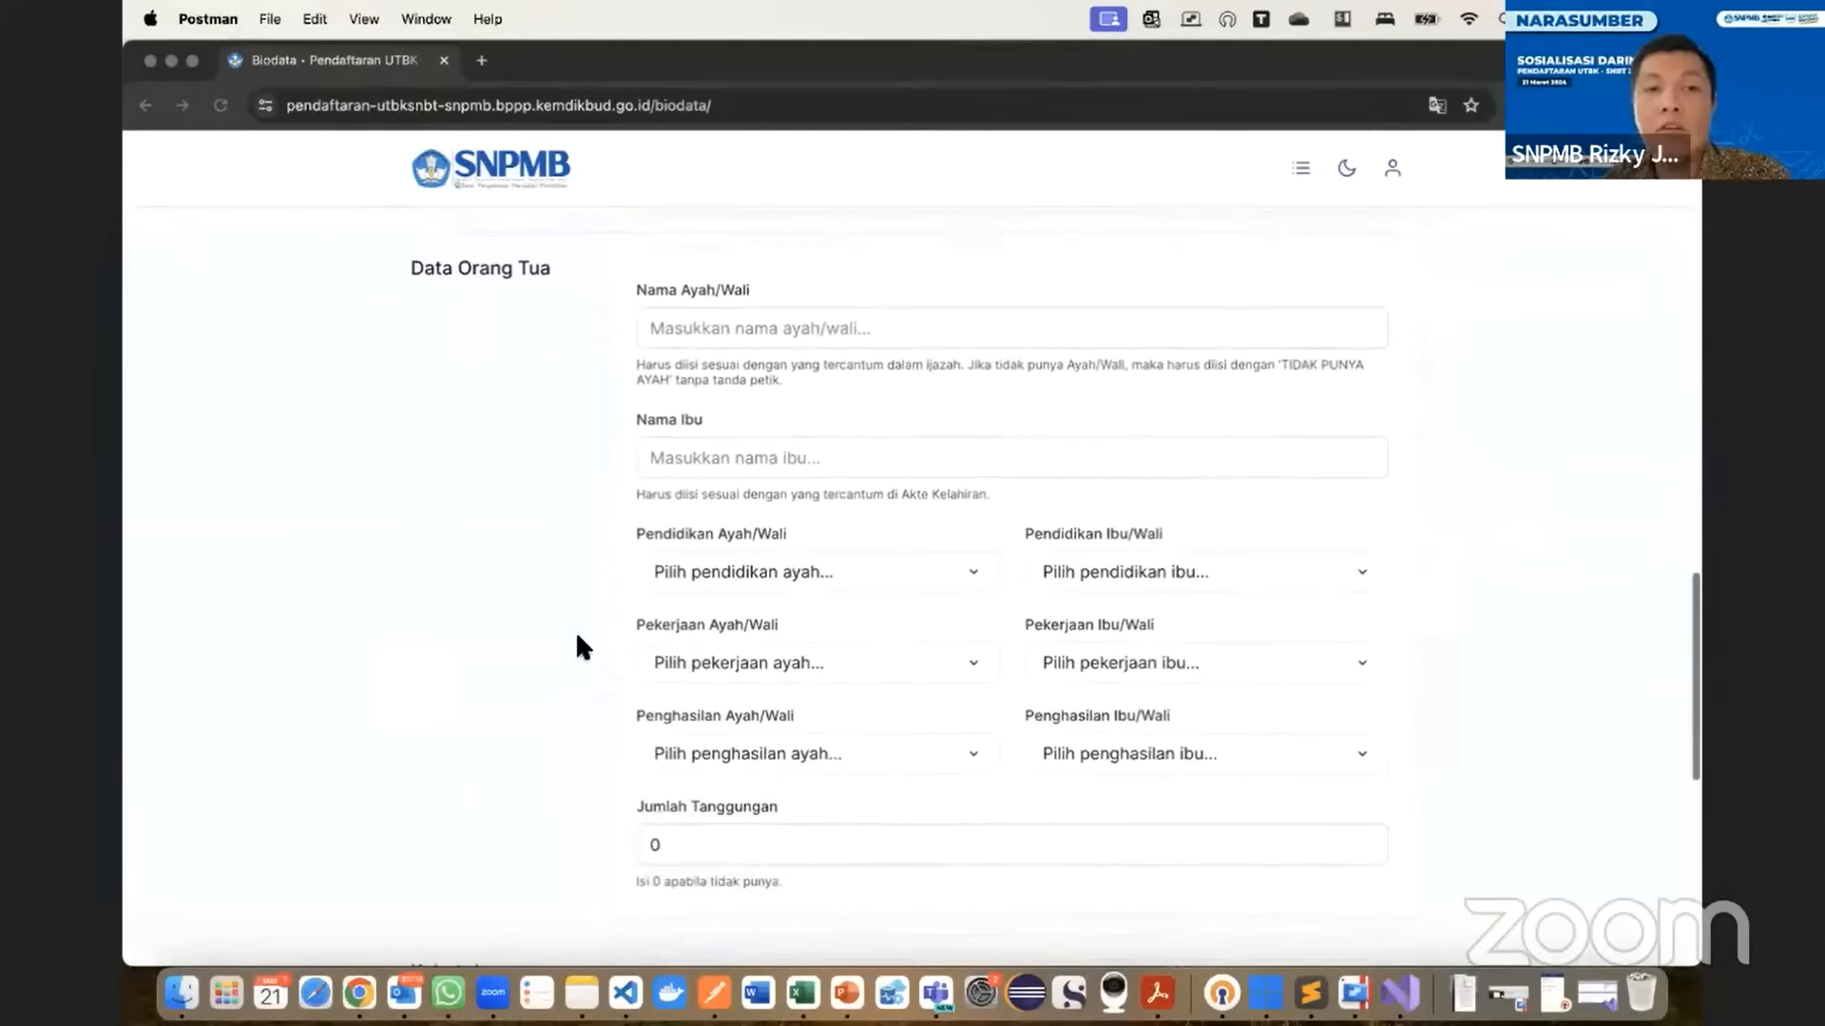
left_click(748, 334)
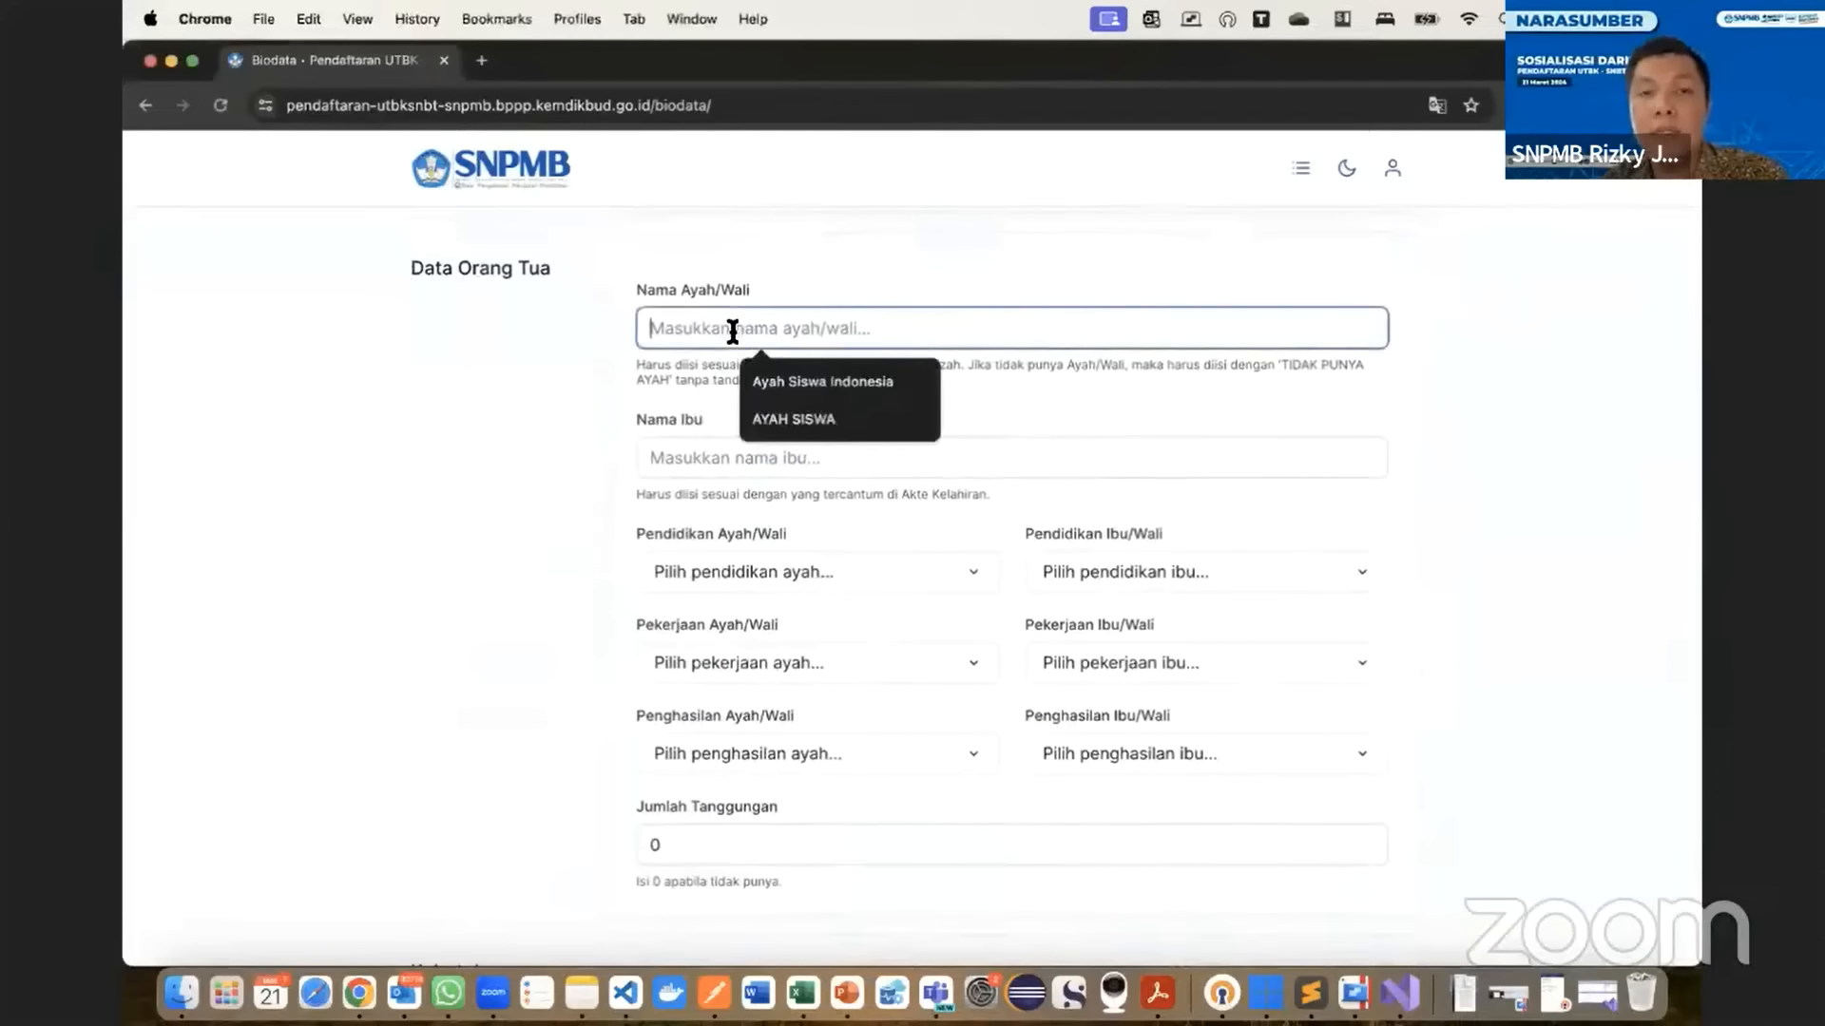
left_click(768, 385)
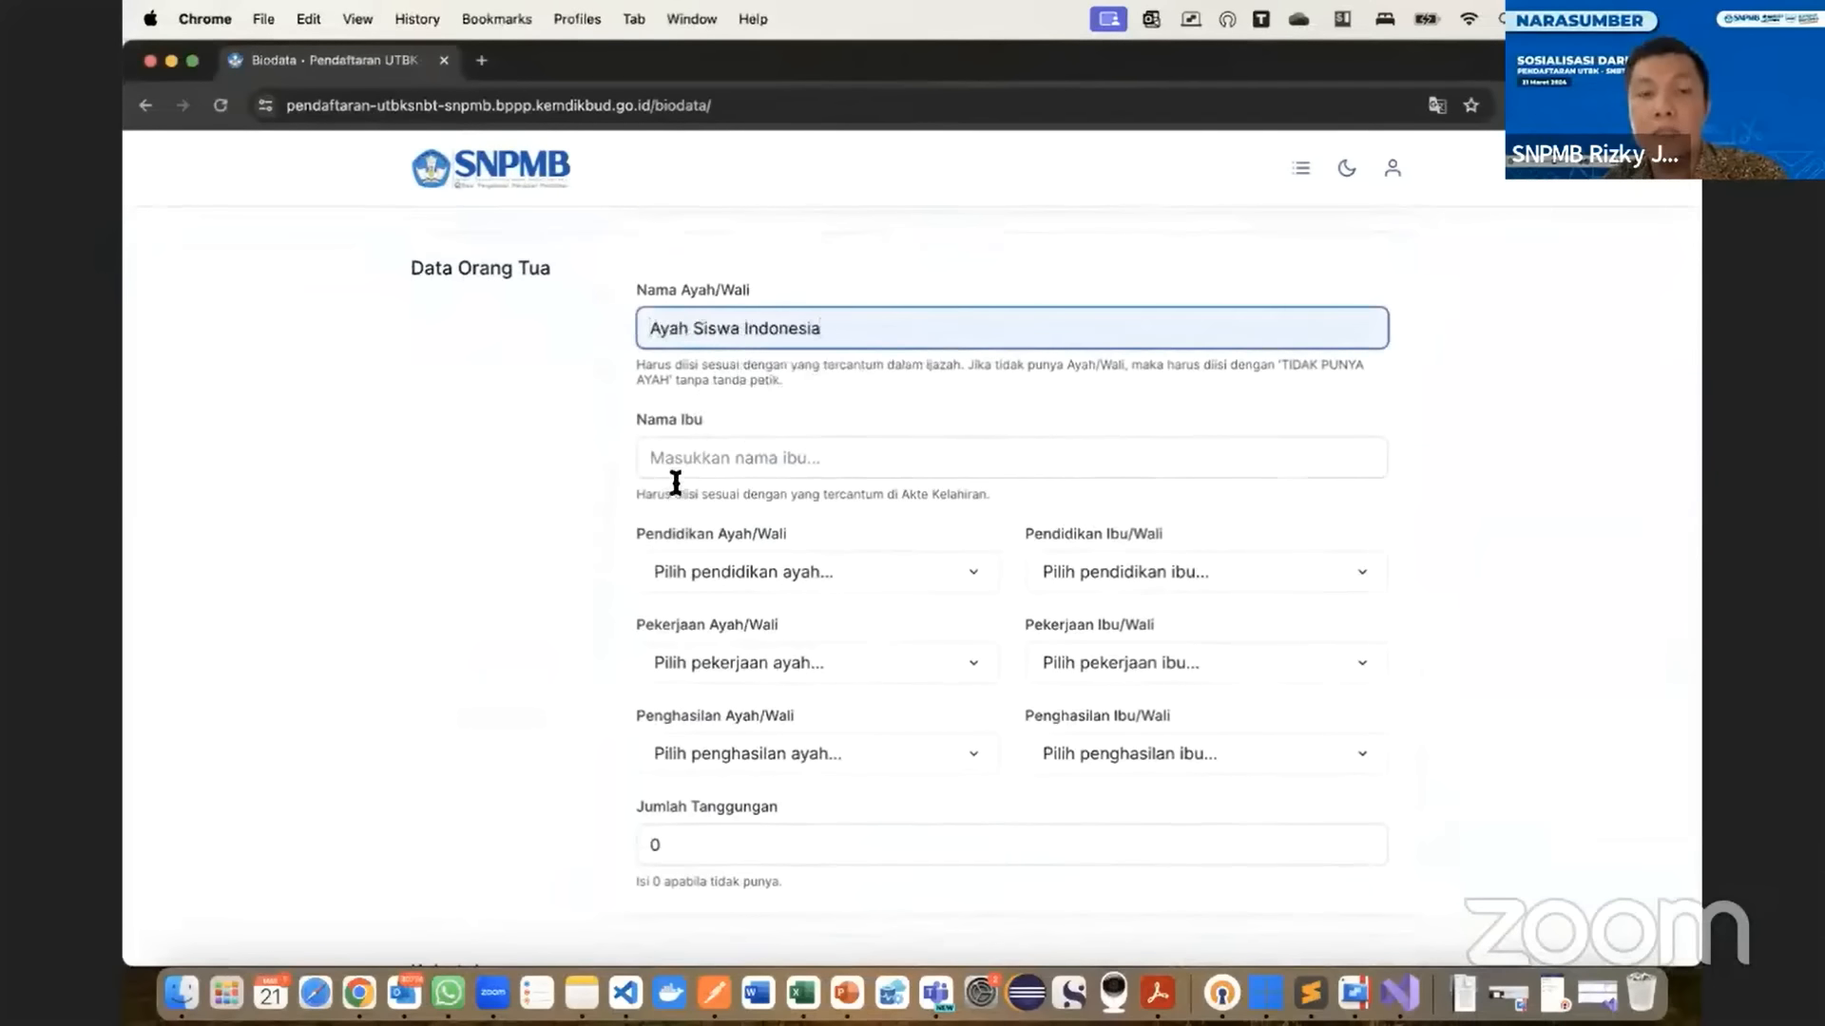
left_click(686, 453)
left_click(774, 513)
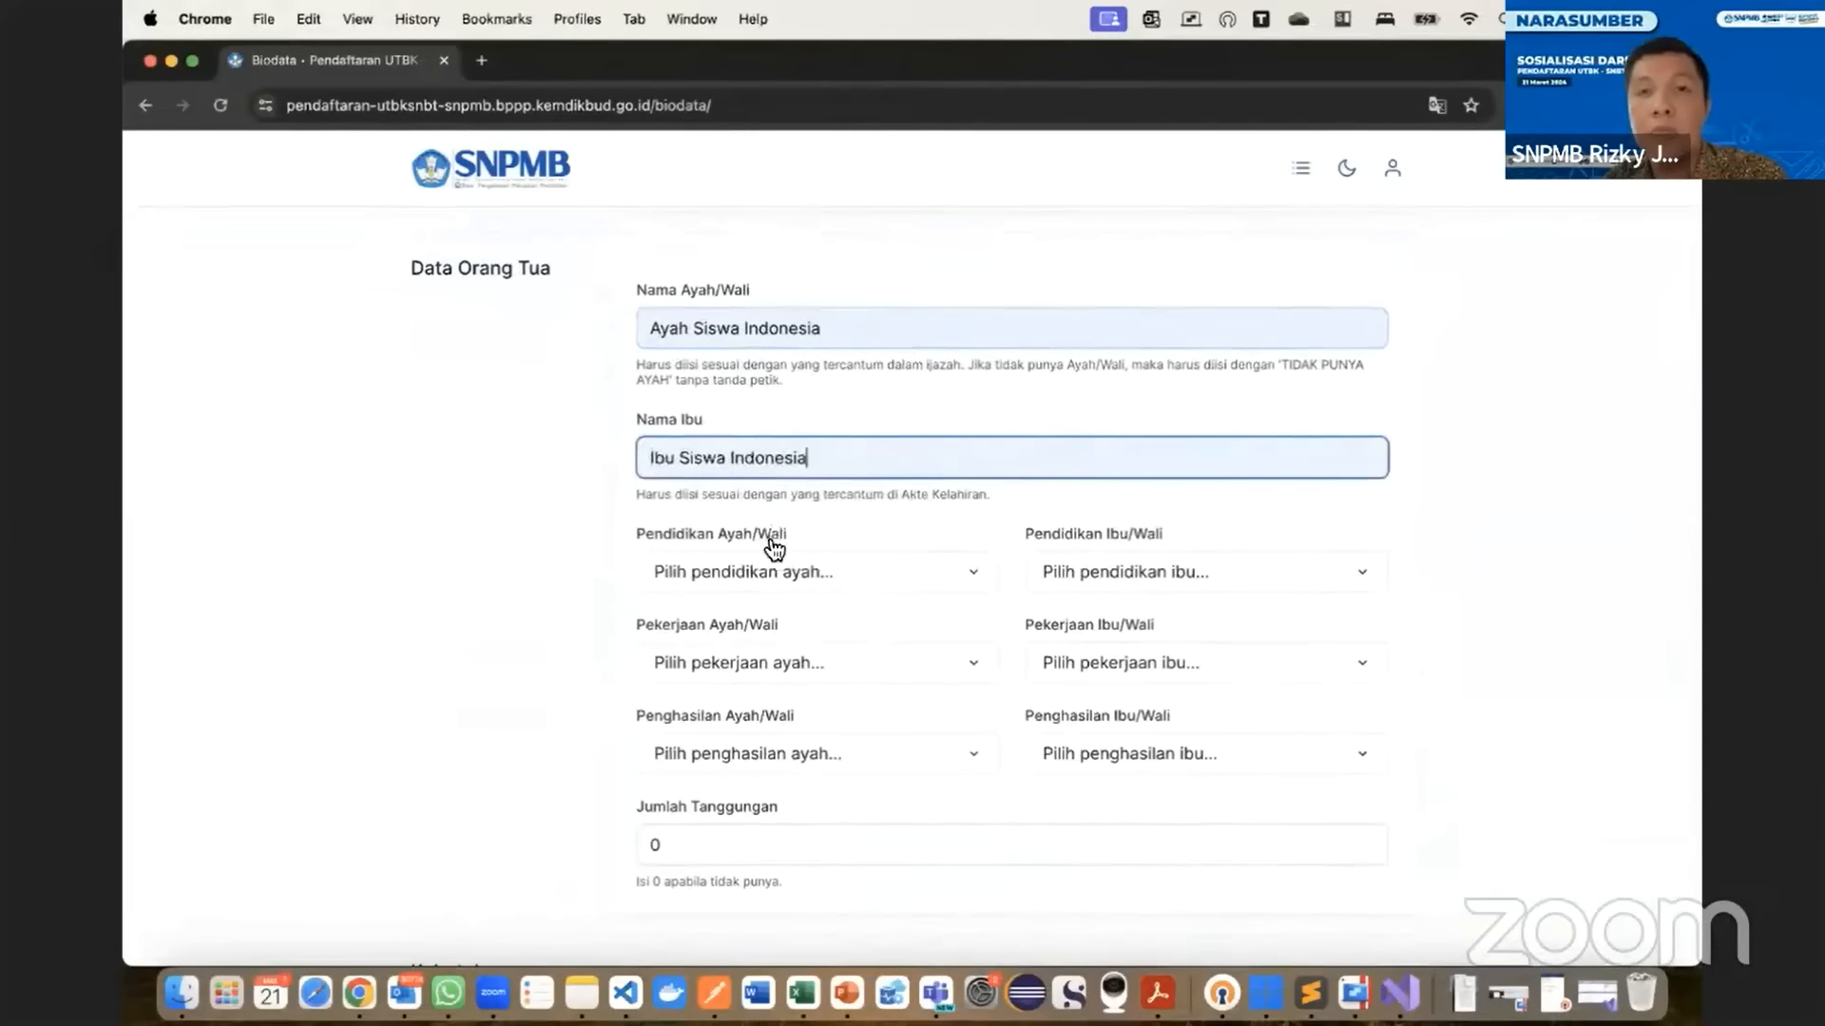
- Set both parents' education to Sarjana (S1)
left_click(745, 572)
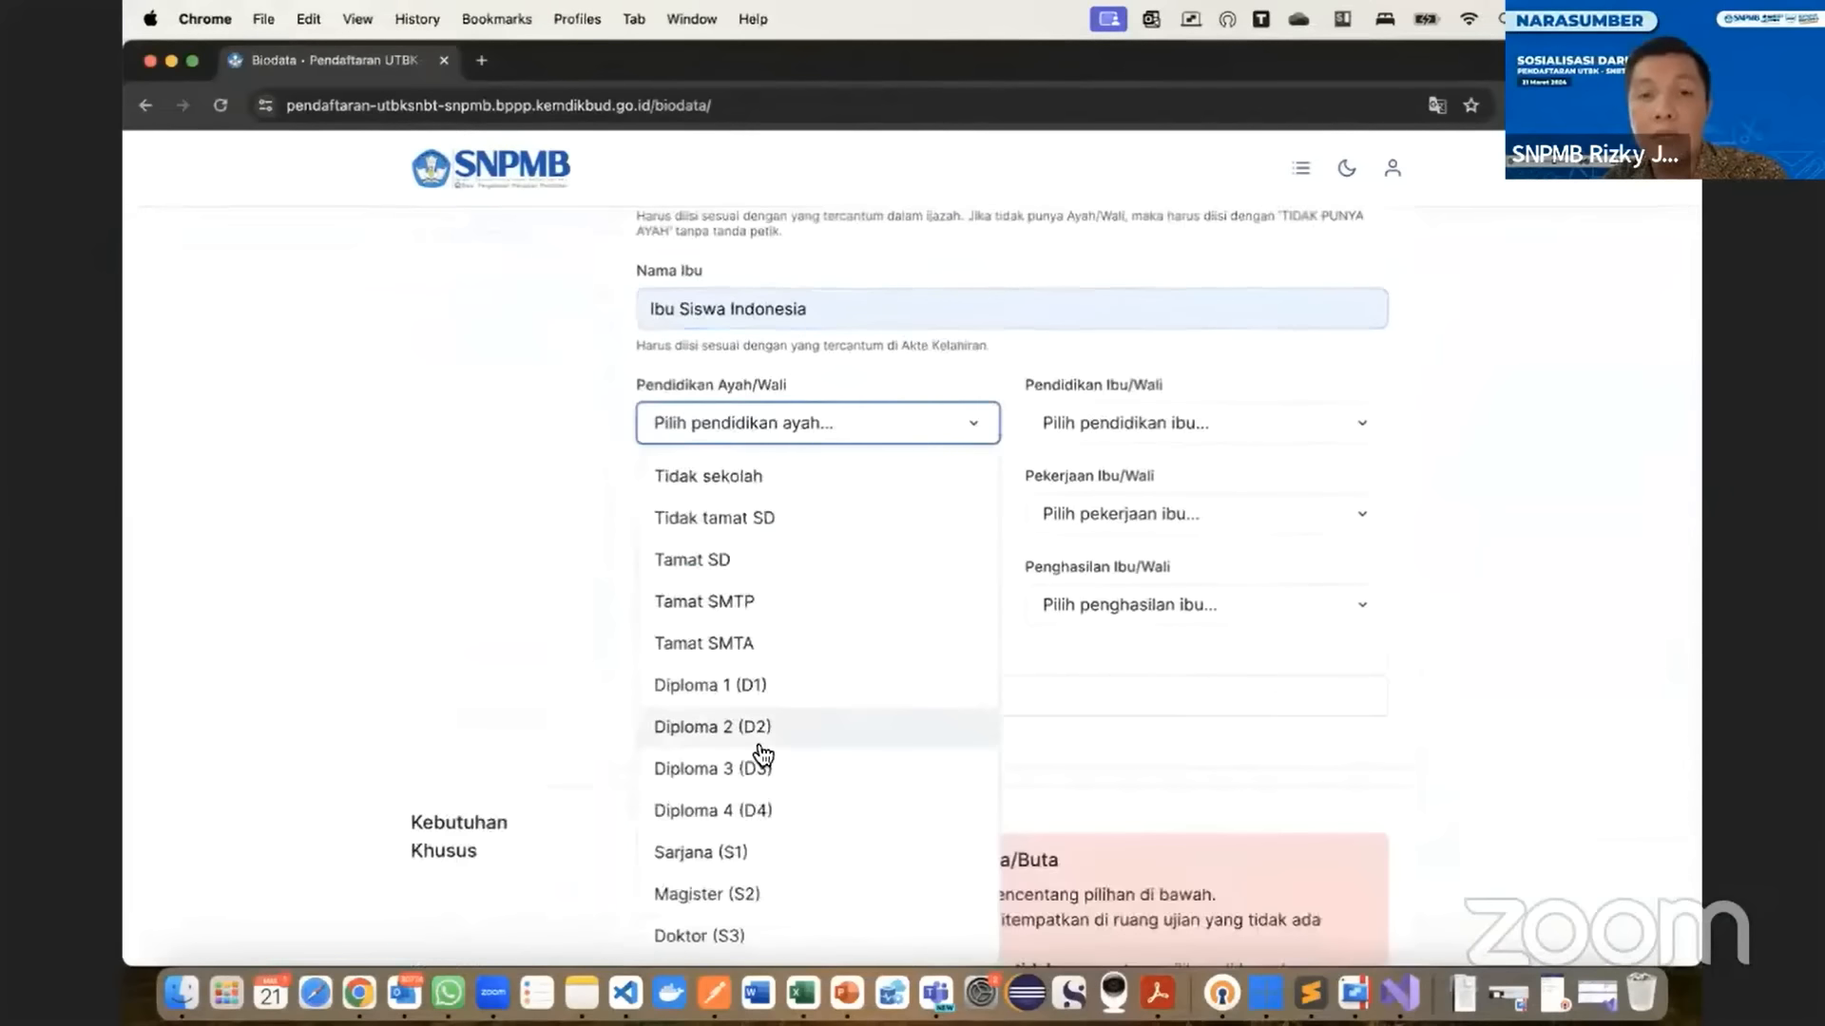
scroll(751, 779, "down", 1)
left_click(736, 820)
left_click(1128, 400)
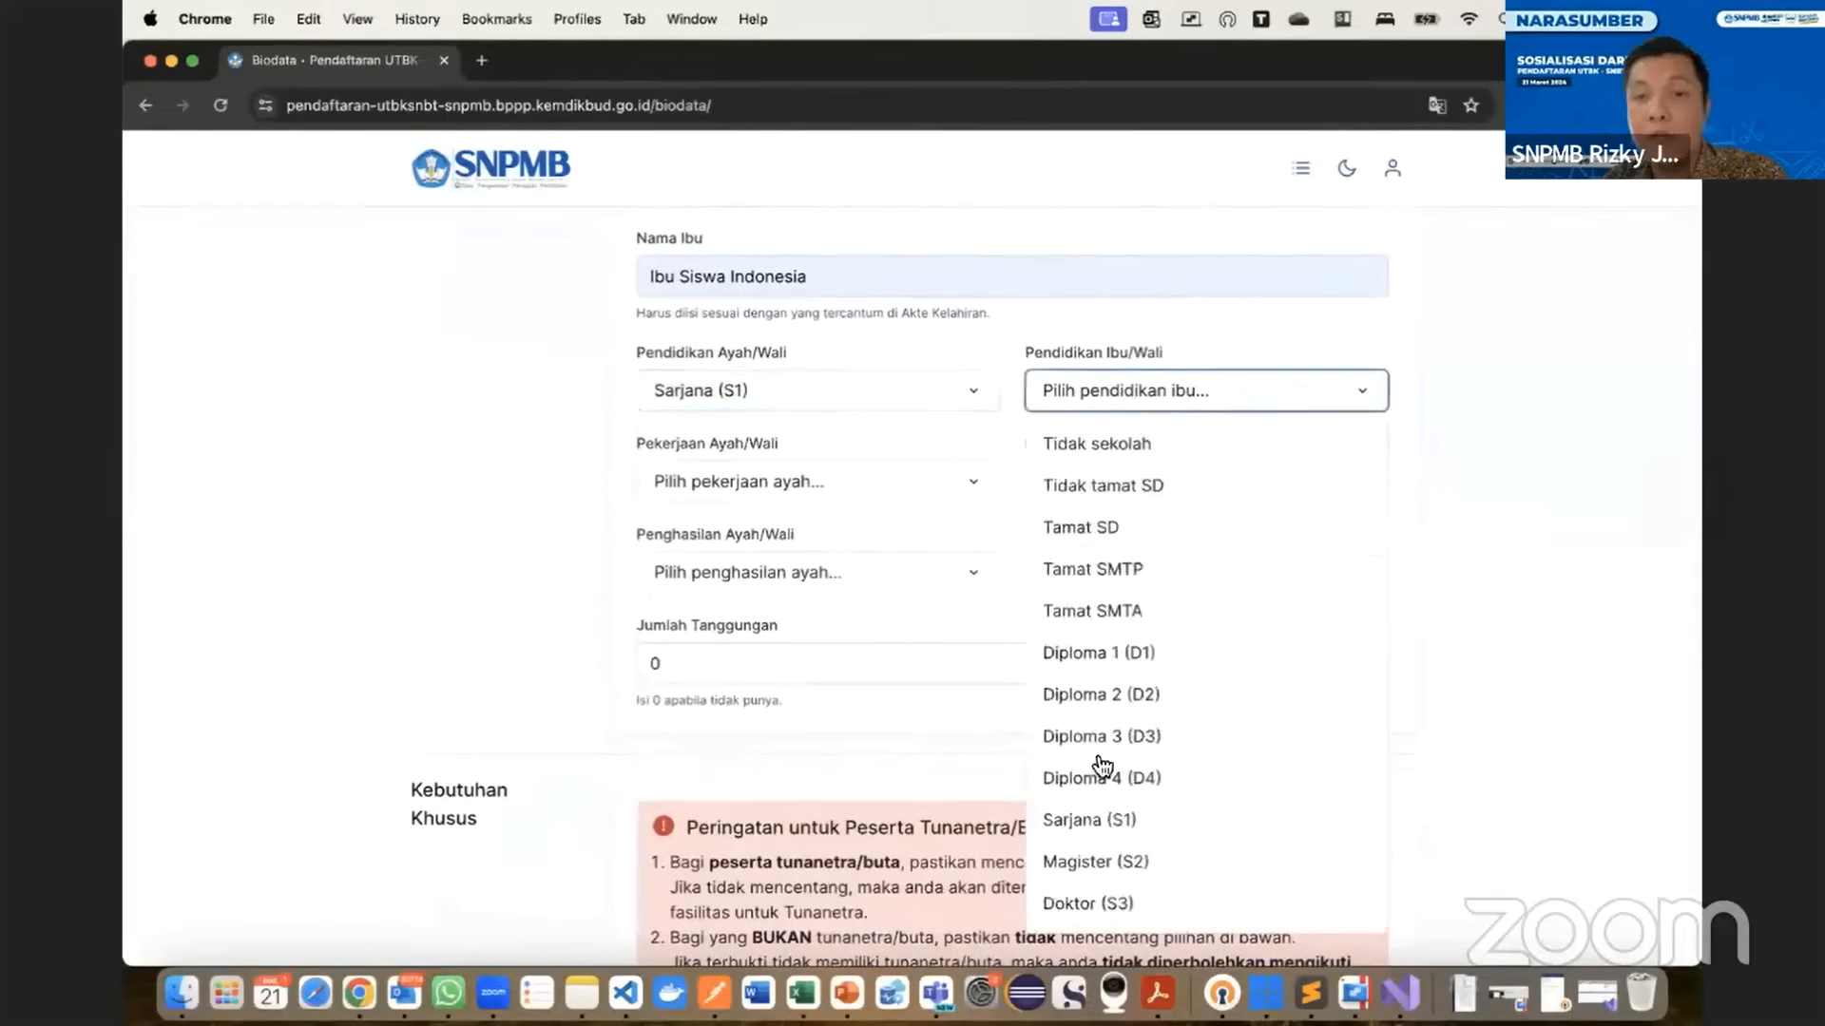
left_click(1121, 821)
- Set the father's occupation to Lainnya and the mother's to Guru / dosen pegawai negeri
left_click(787, 494)
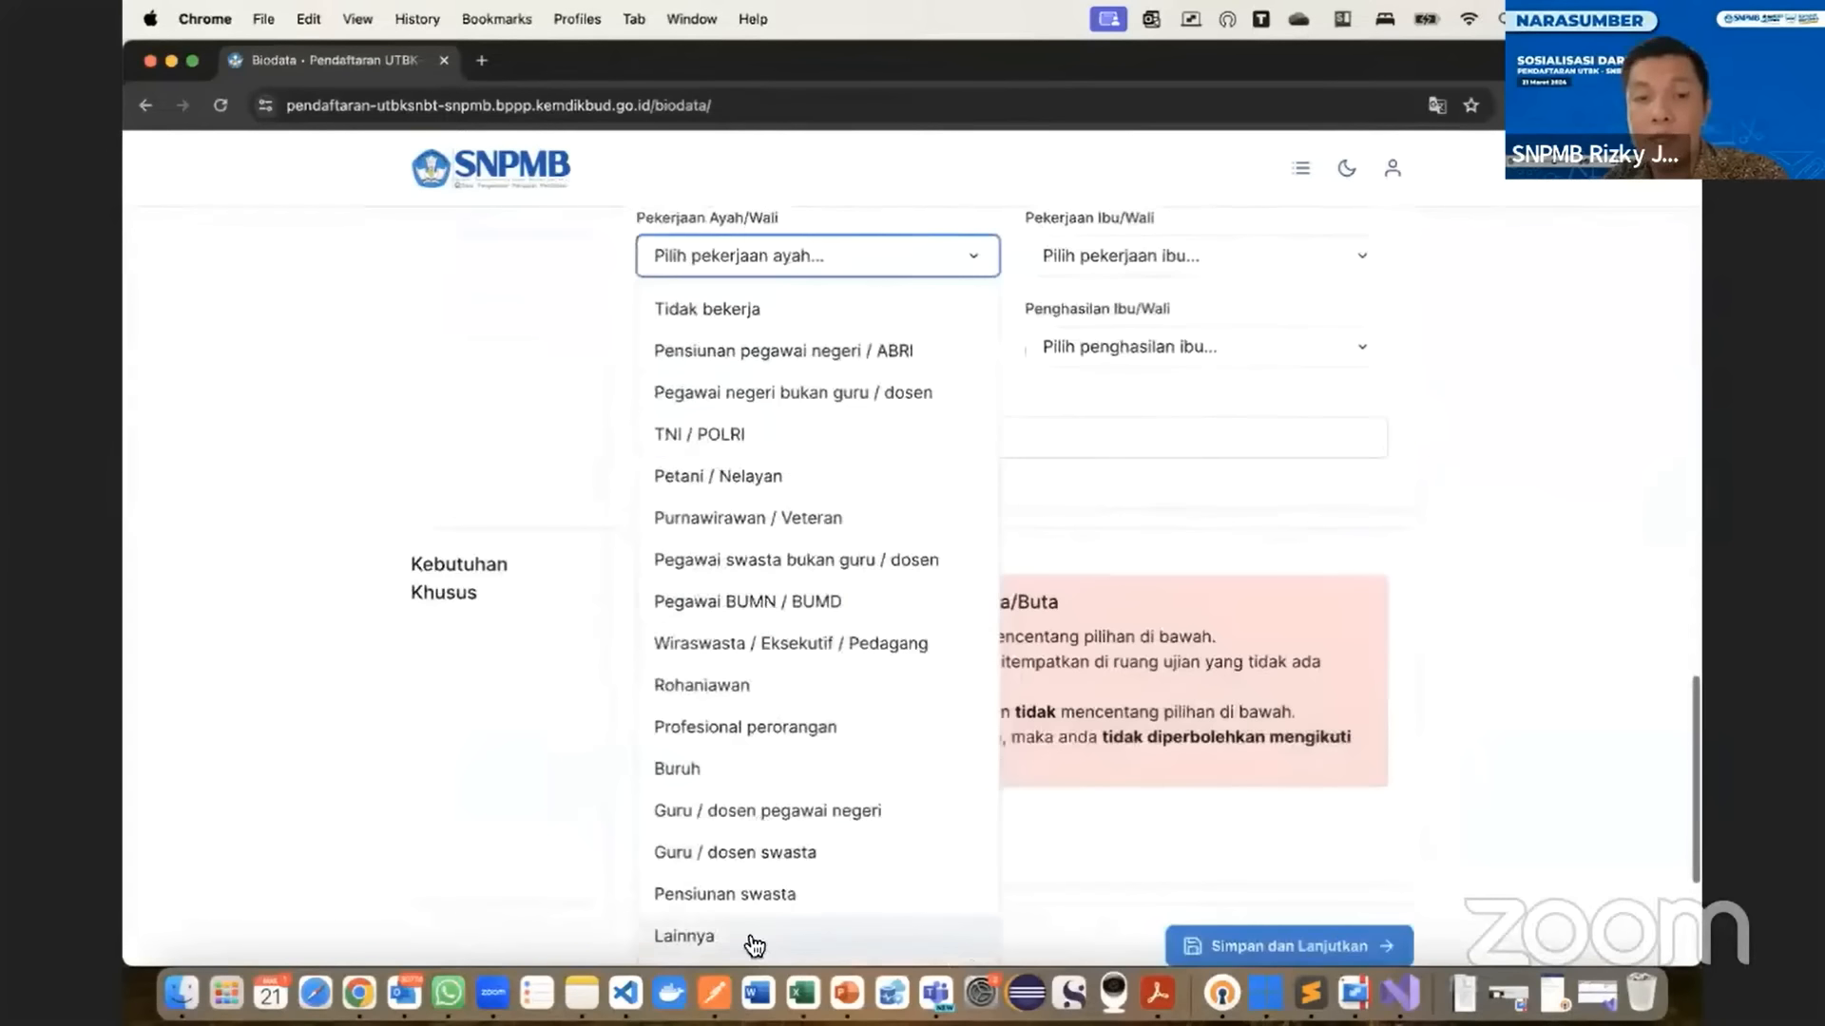
left_click(737, 944)
left_click(1105, 349)
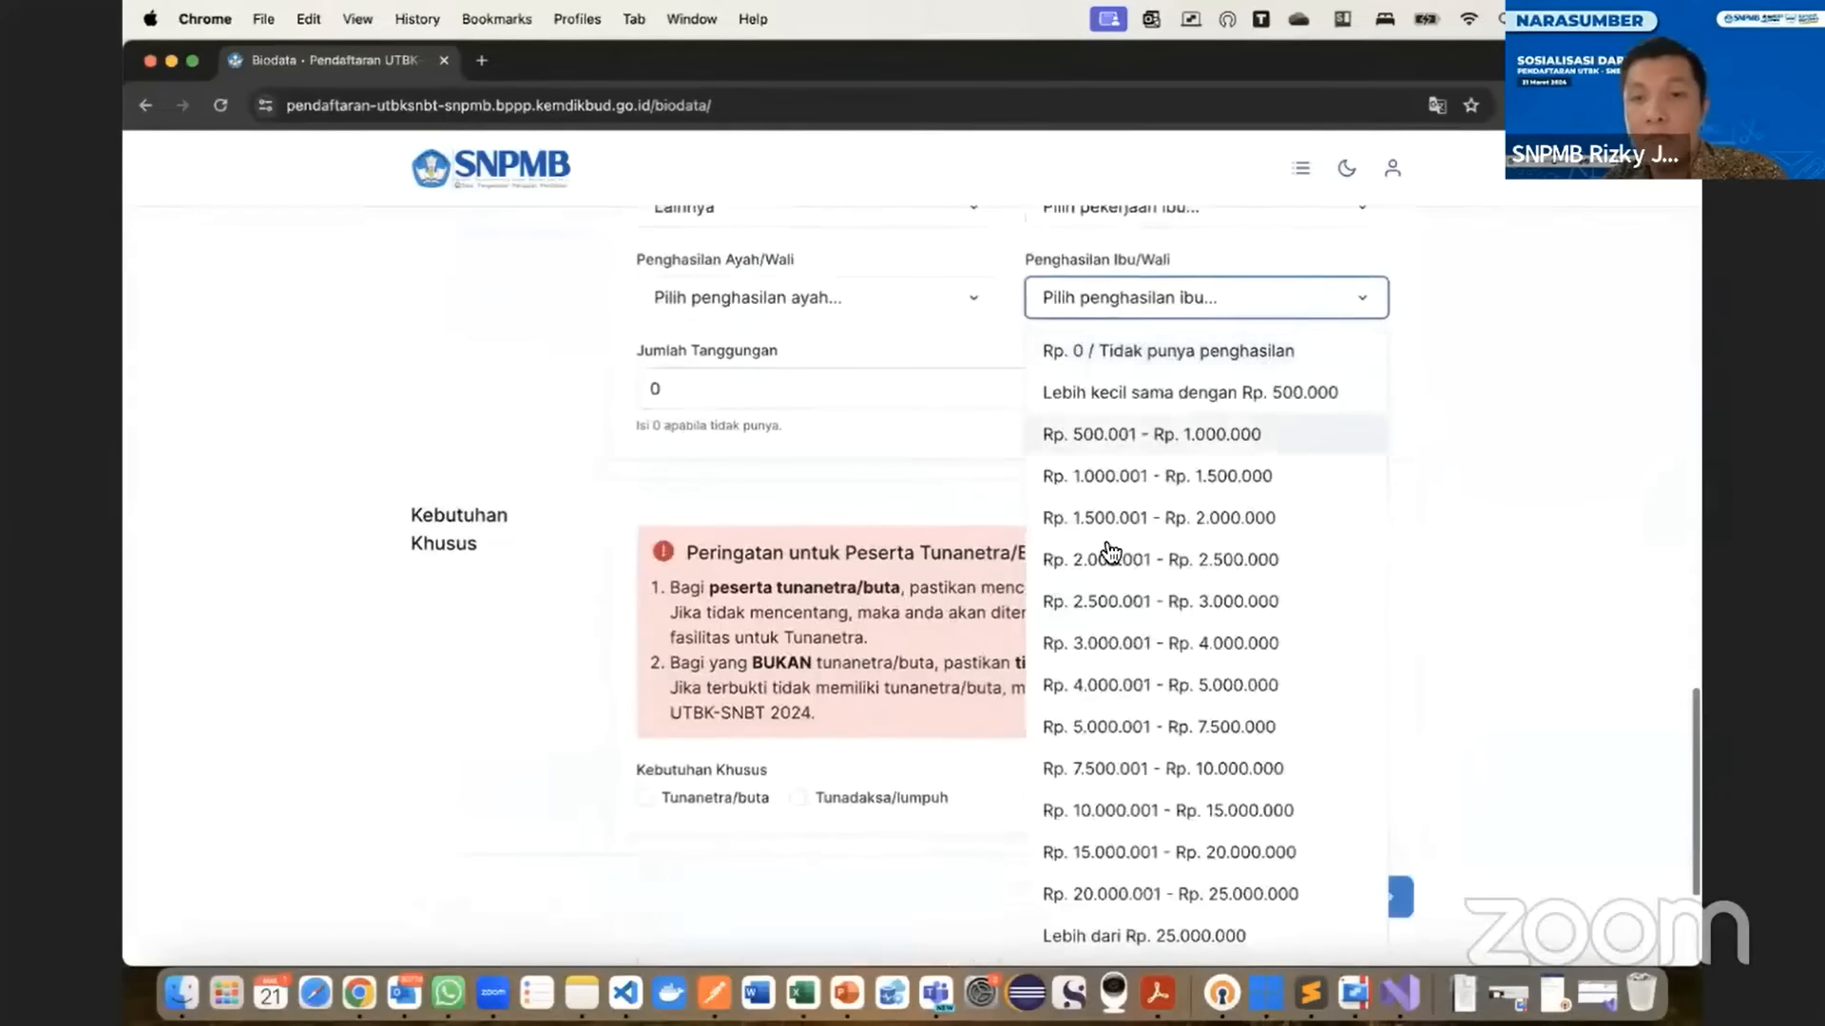
scroll(1114, 314, "up", 2)
left_click(1113, 323)
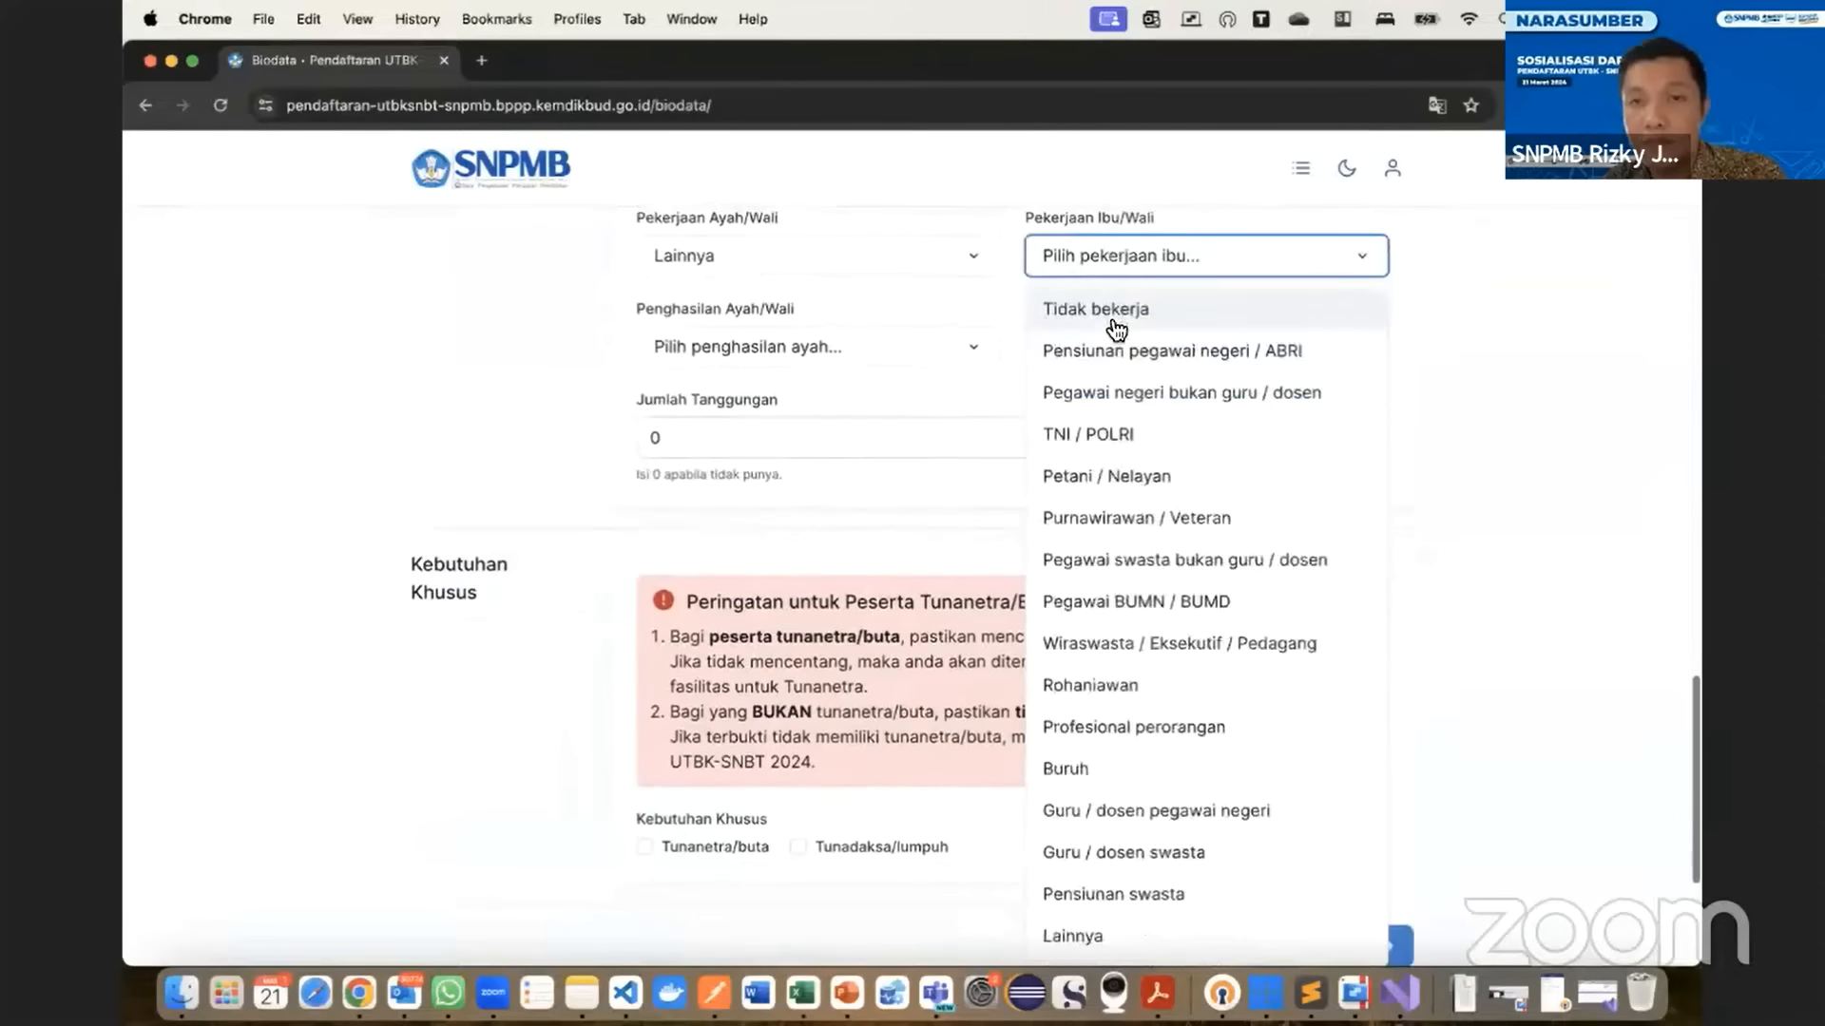
left_click(1141, 815)
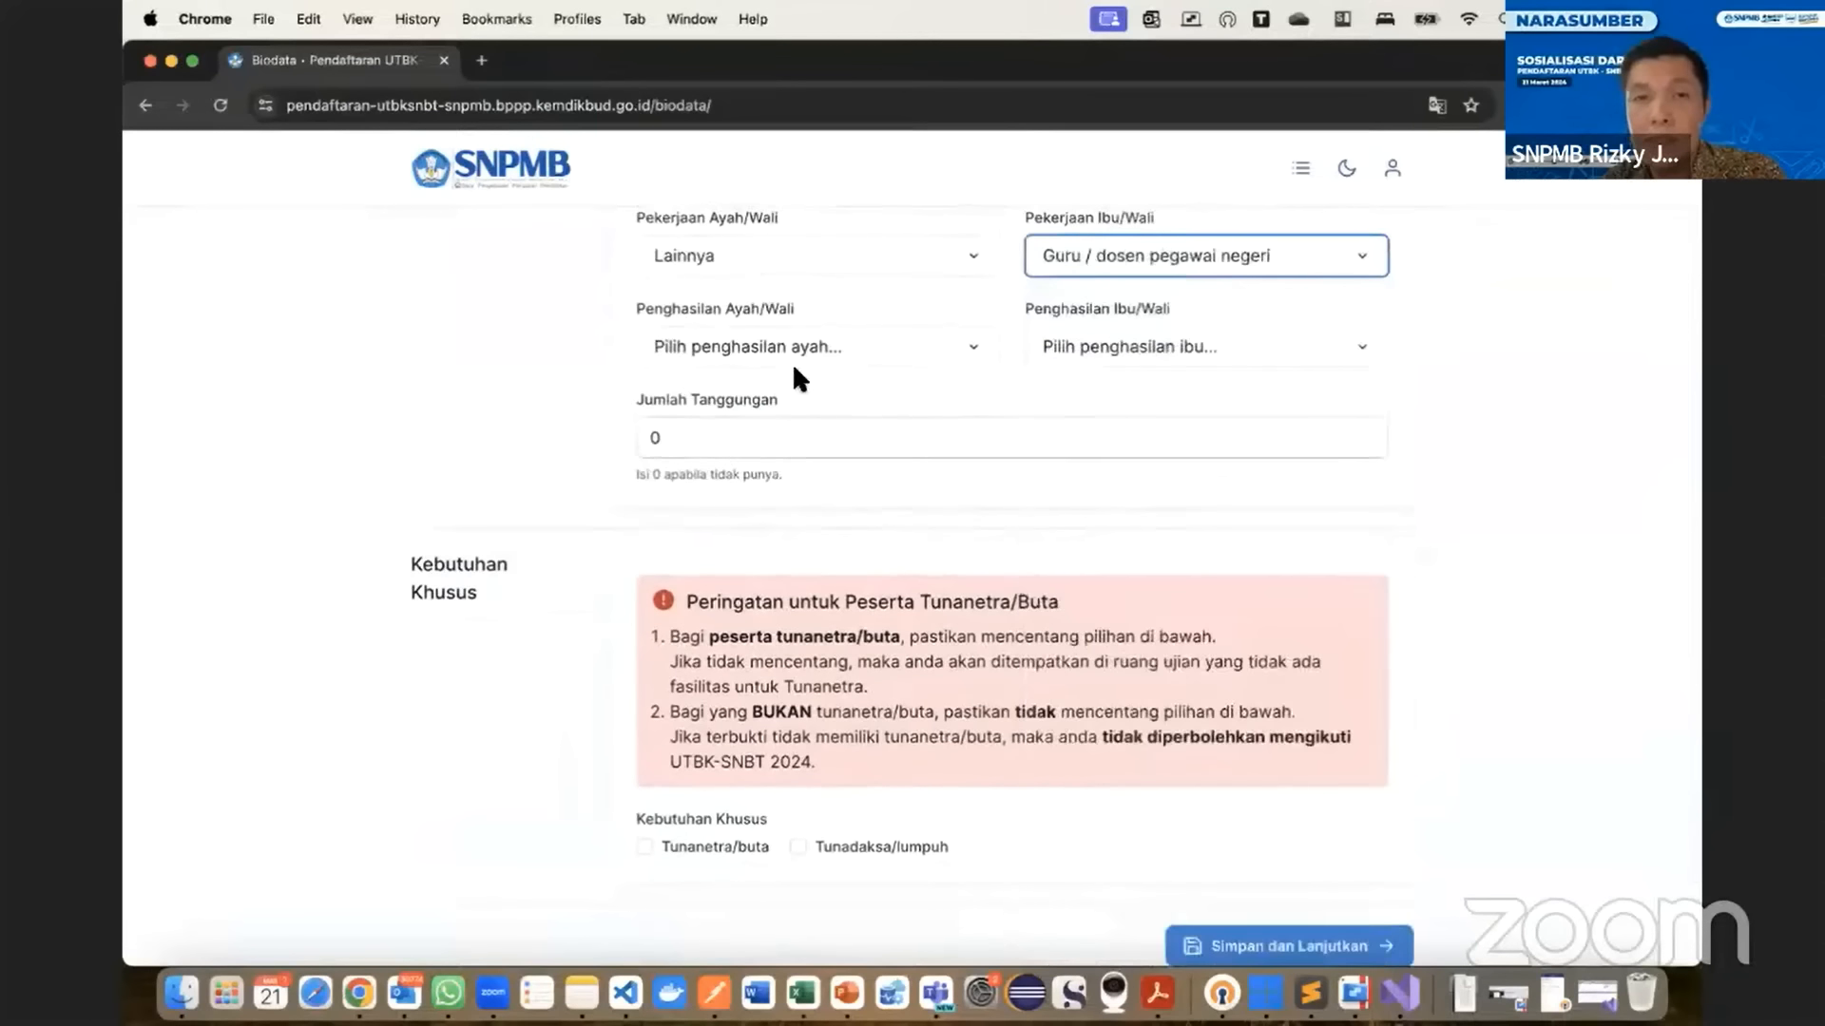
- Set both parents' income to Lebih dari Rp. 25.000.000
left_click(790, 361)
scroll(789, 647, "down", 2)
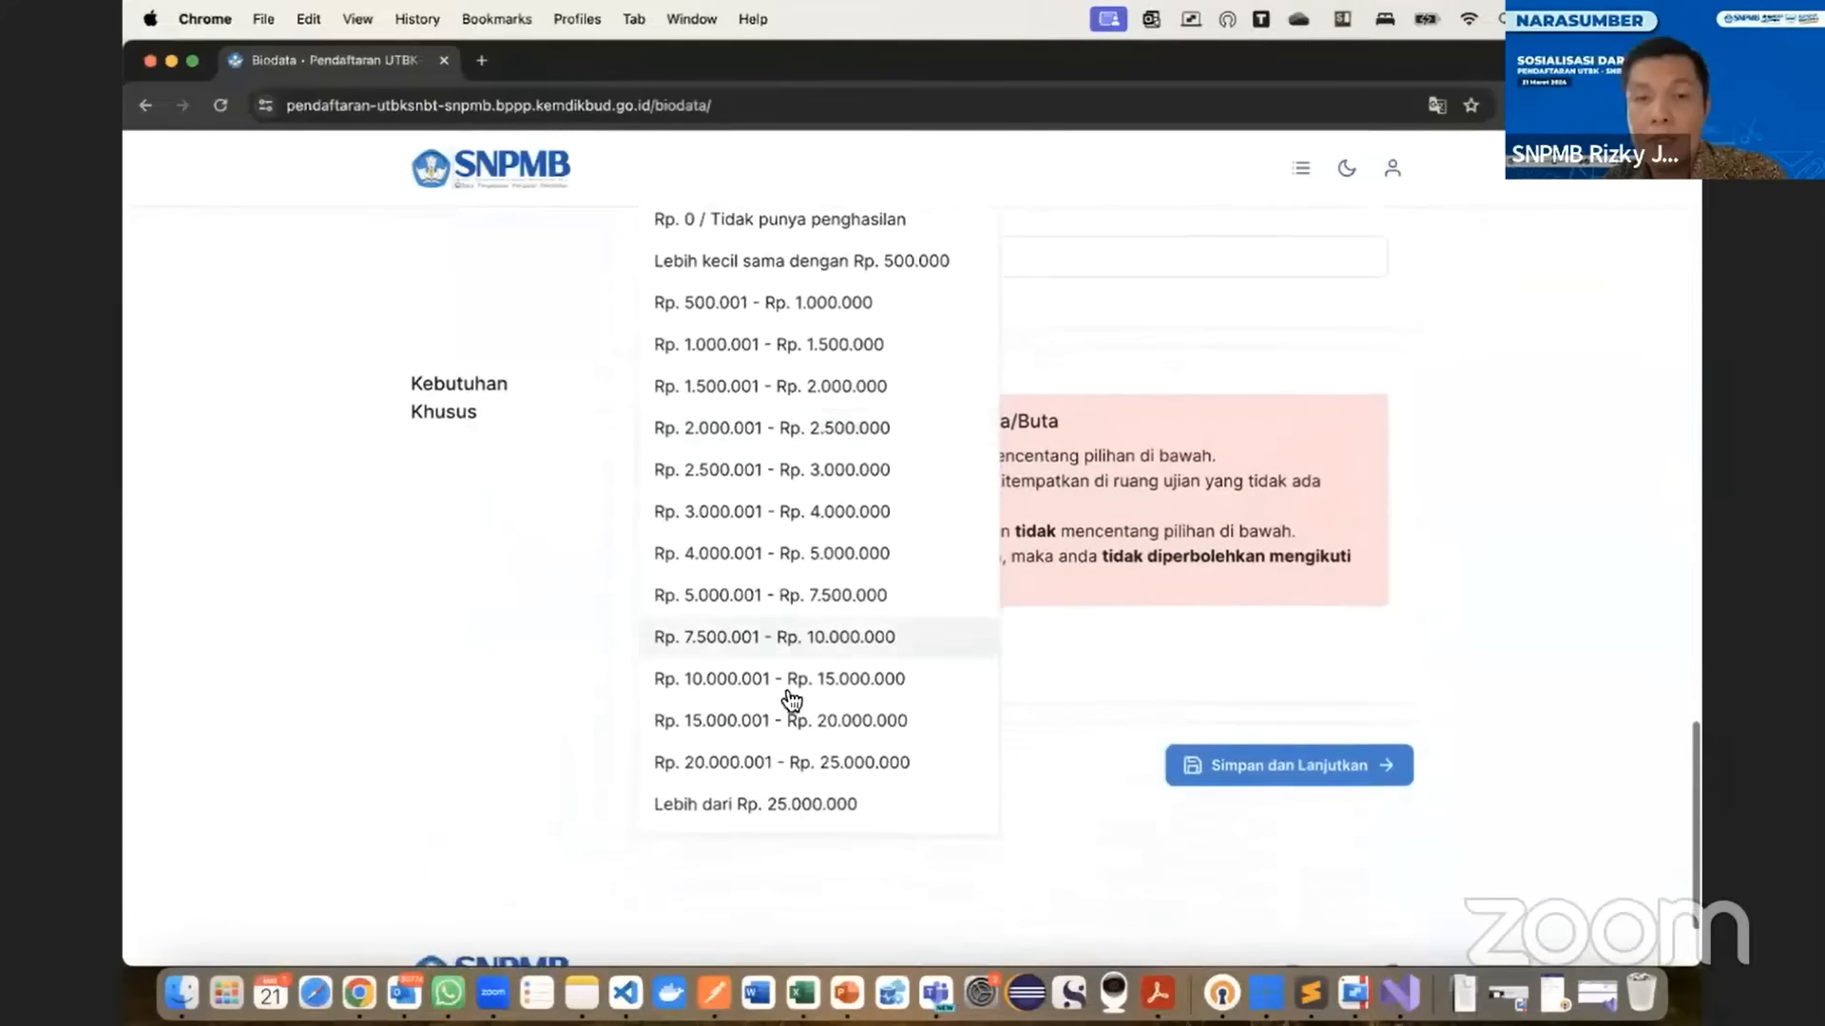
left_click(794, 804)
scroll(1110, 610, "up", 5)
left_click(1111, 605)
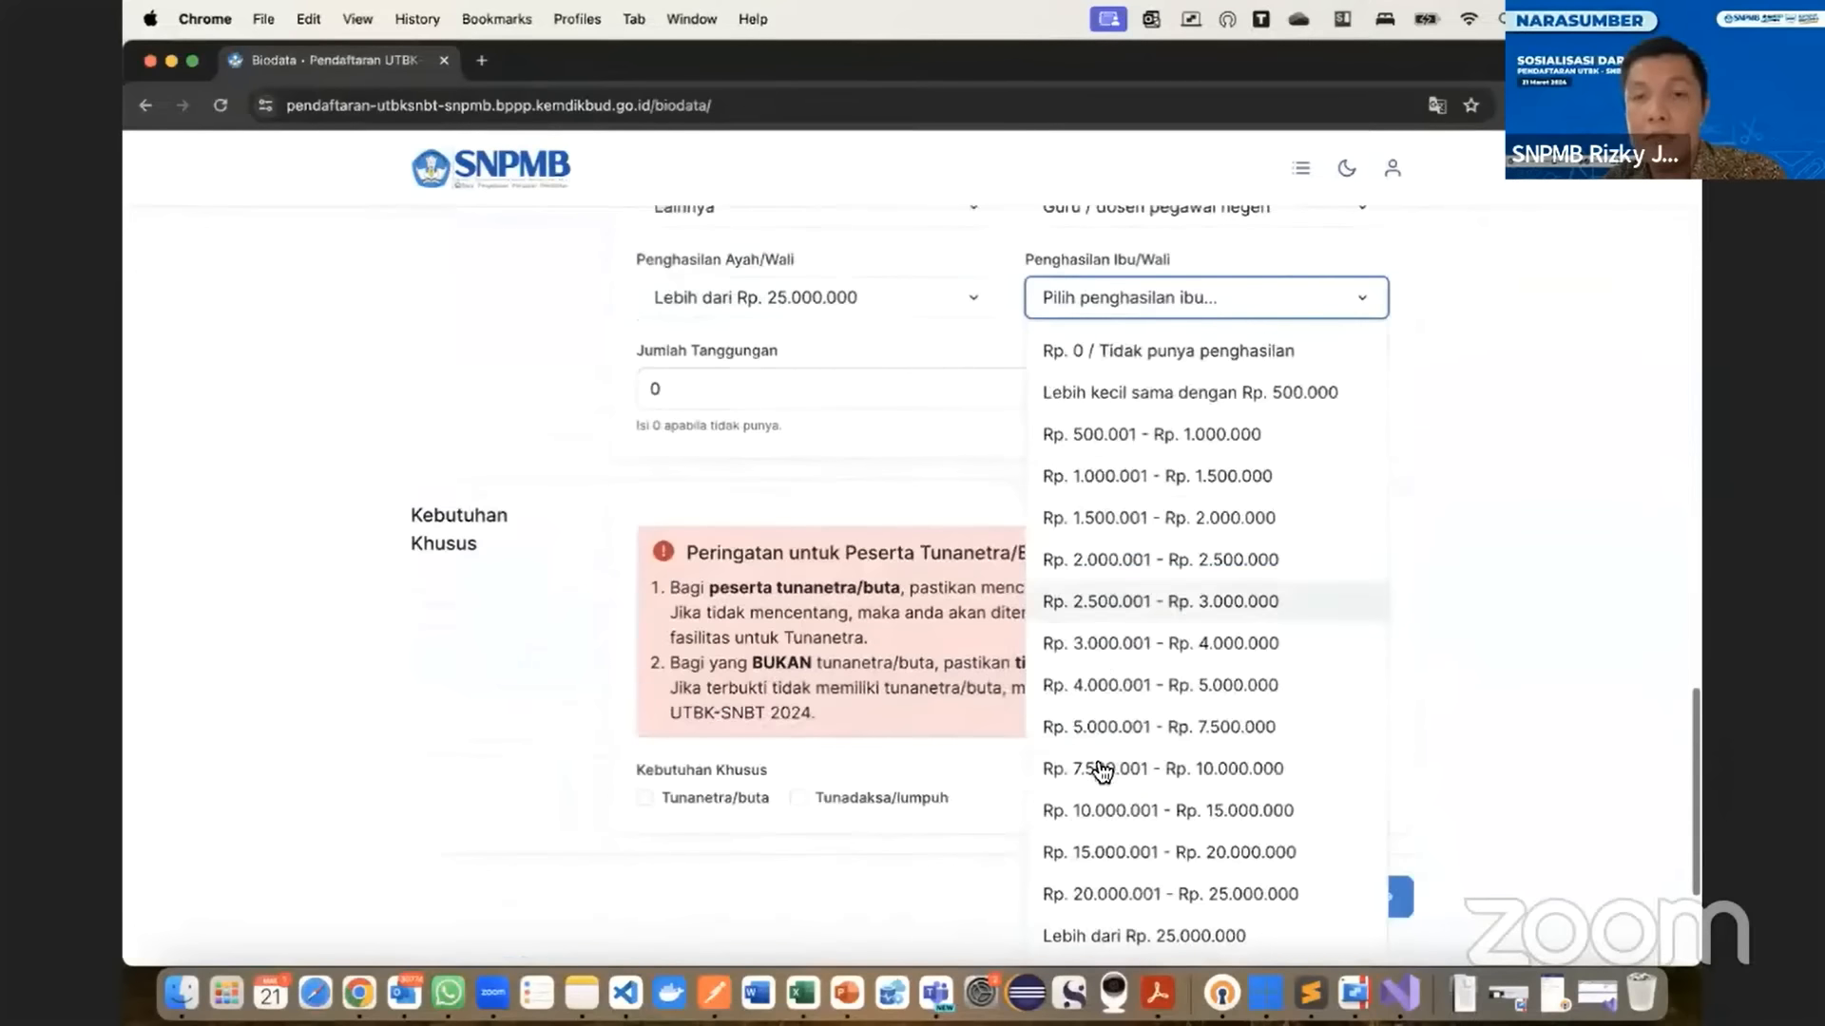
scroll(1105, 827, "down", 1)
left_click(1104, 823)
scroll(856, 570, "up", 3)
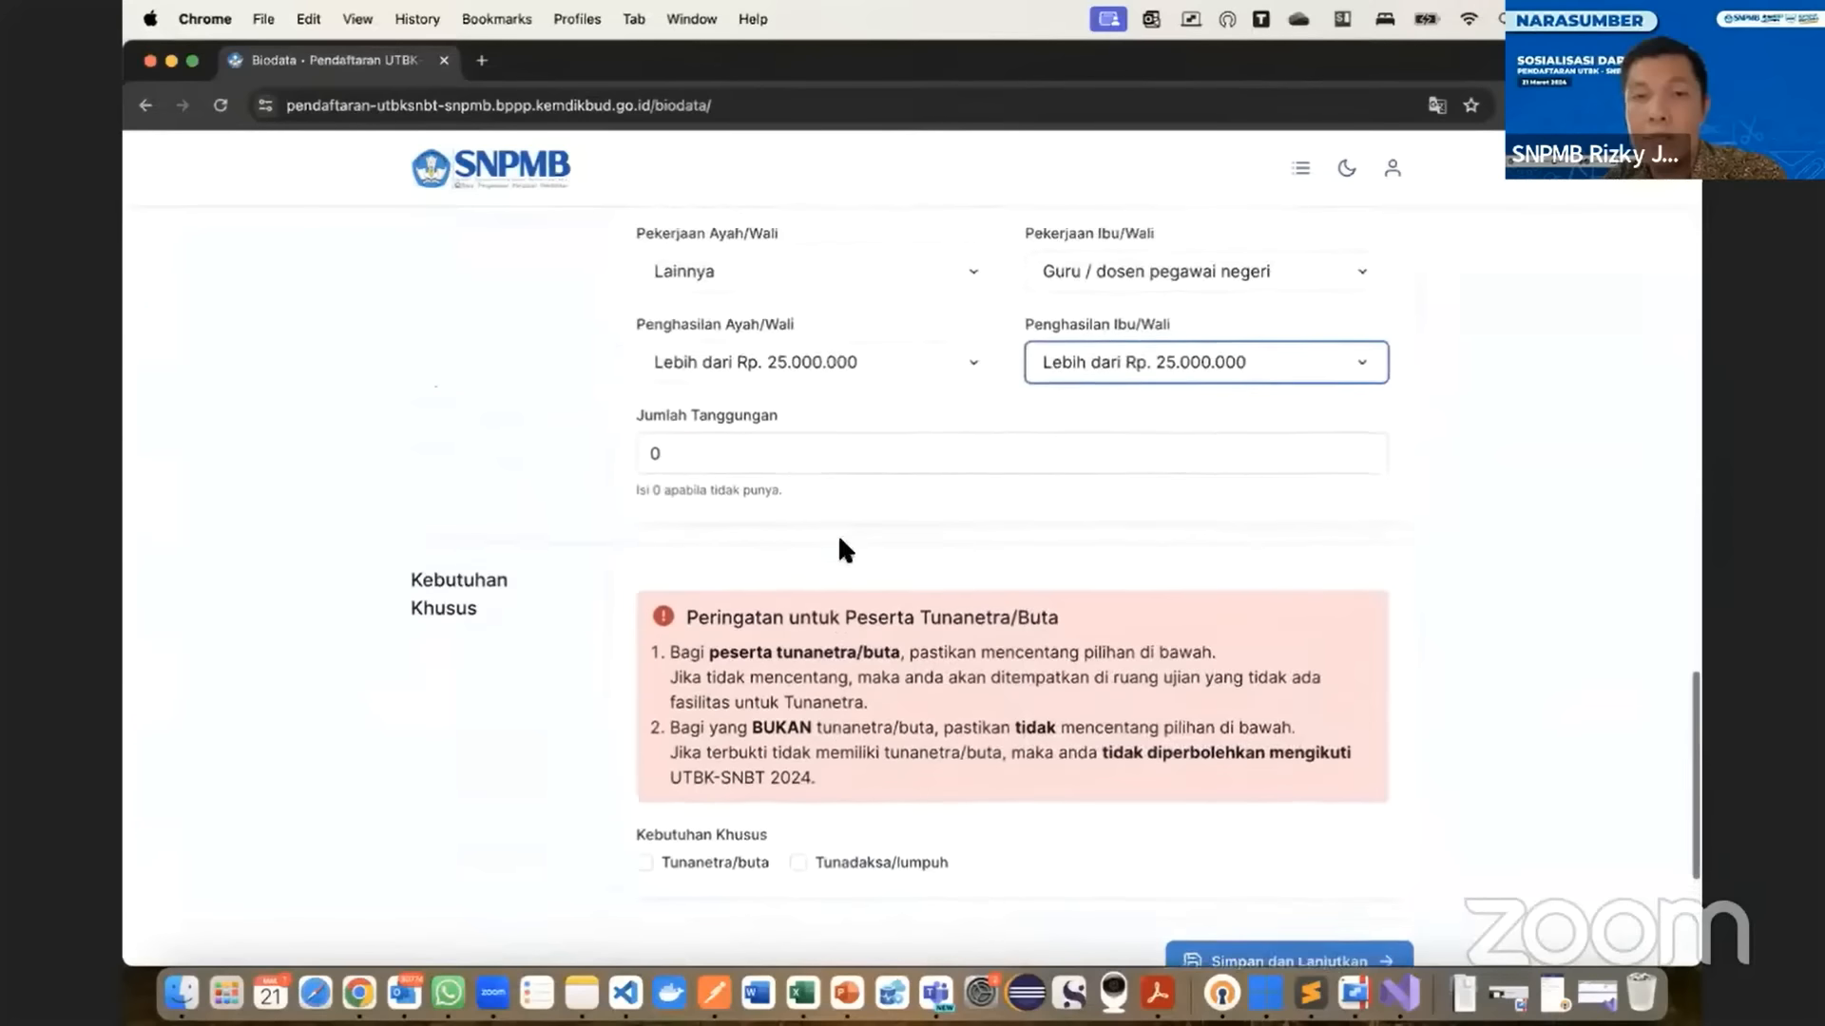
- Change Jumlah Tanggungan to 3
left_click(738, 526)
key("BackSpace")
type("3")
left_click(477, 516)
scroll(477, 516, "down", 3)
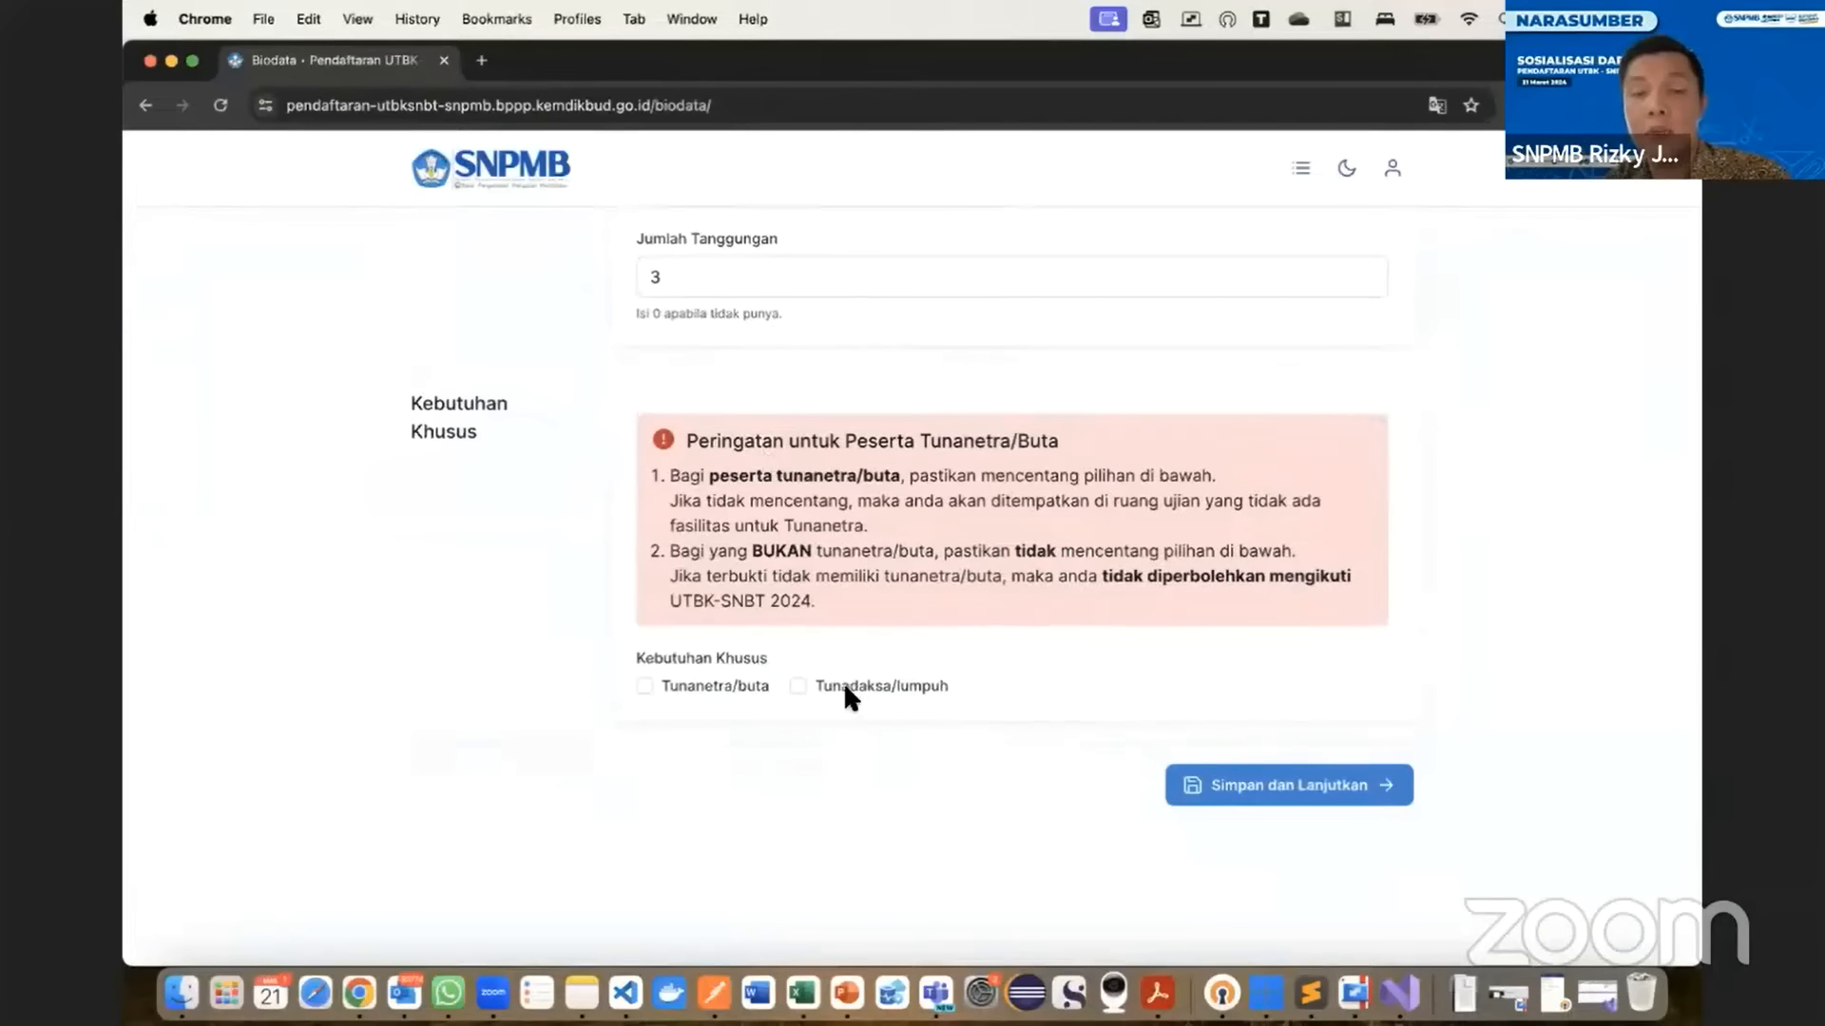
- Switch the special need from Tunadaksa/lumpuh to Tunanetra/buta, confirm it, and open the proof upload
left_click(798, 685)
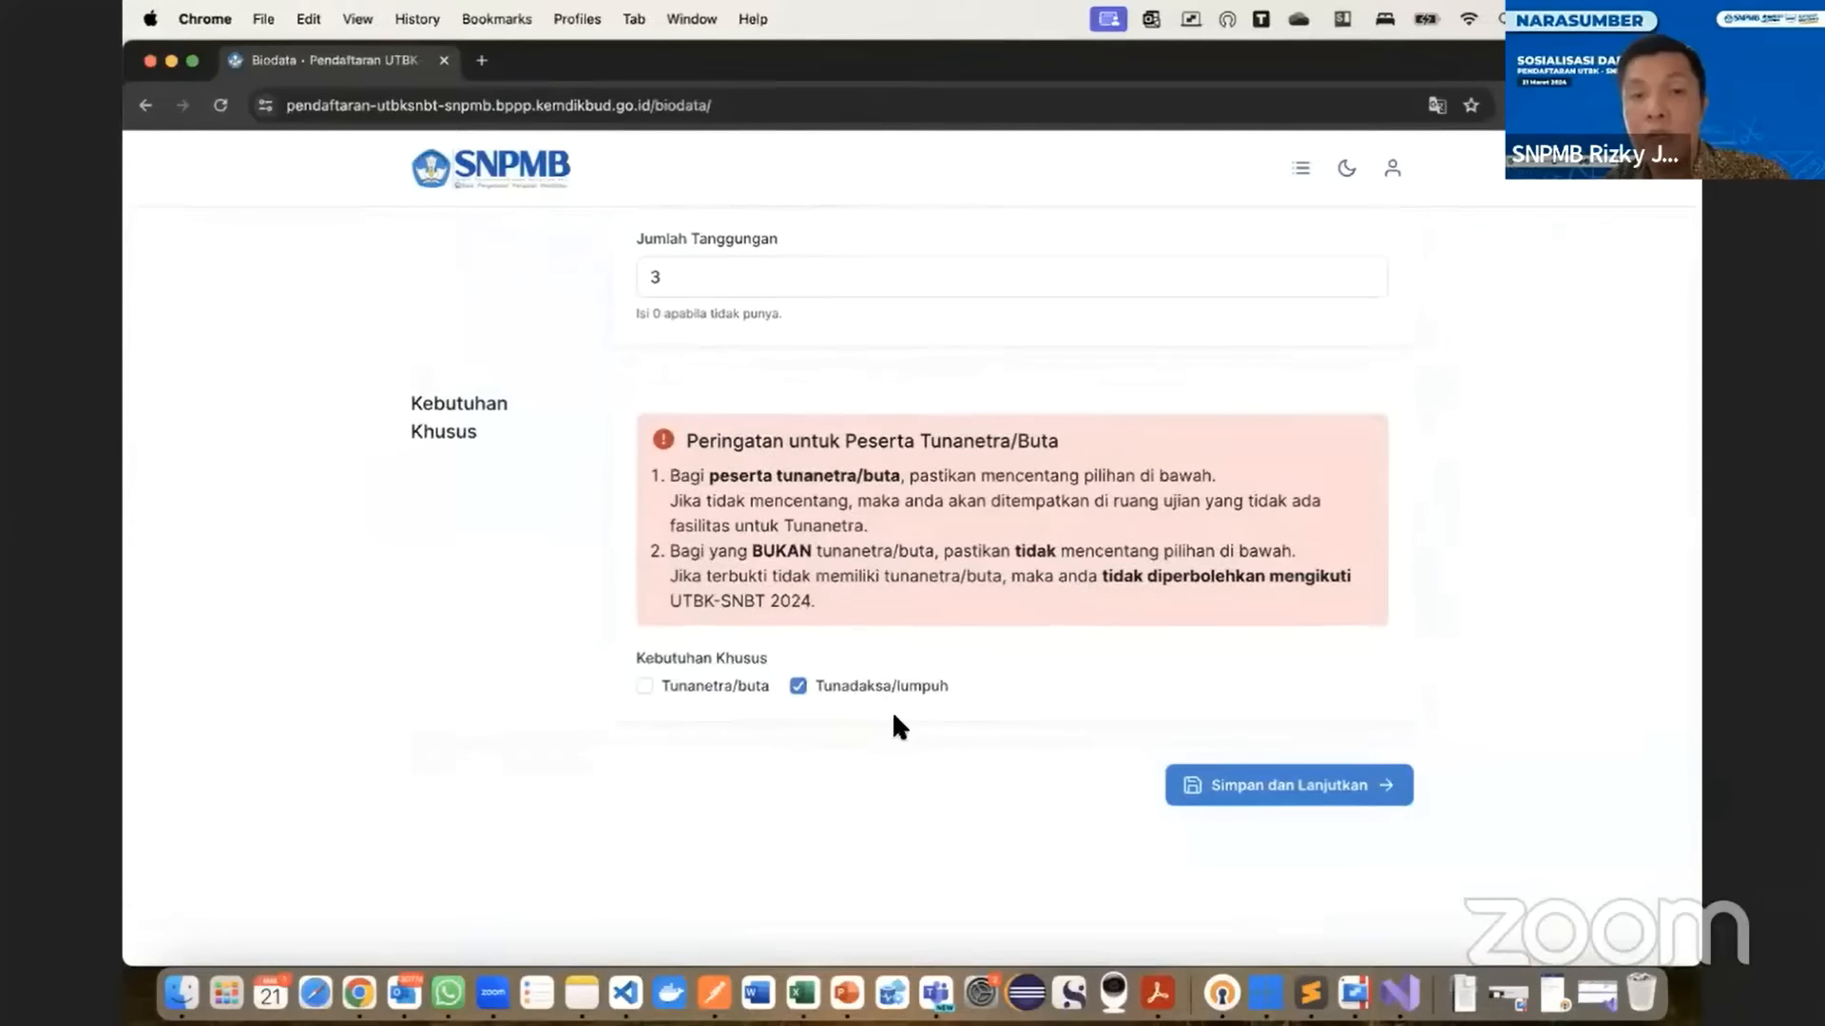
left_click(802, 694)
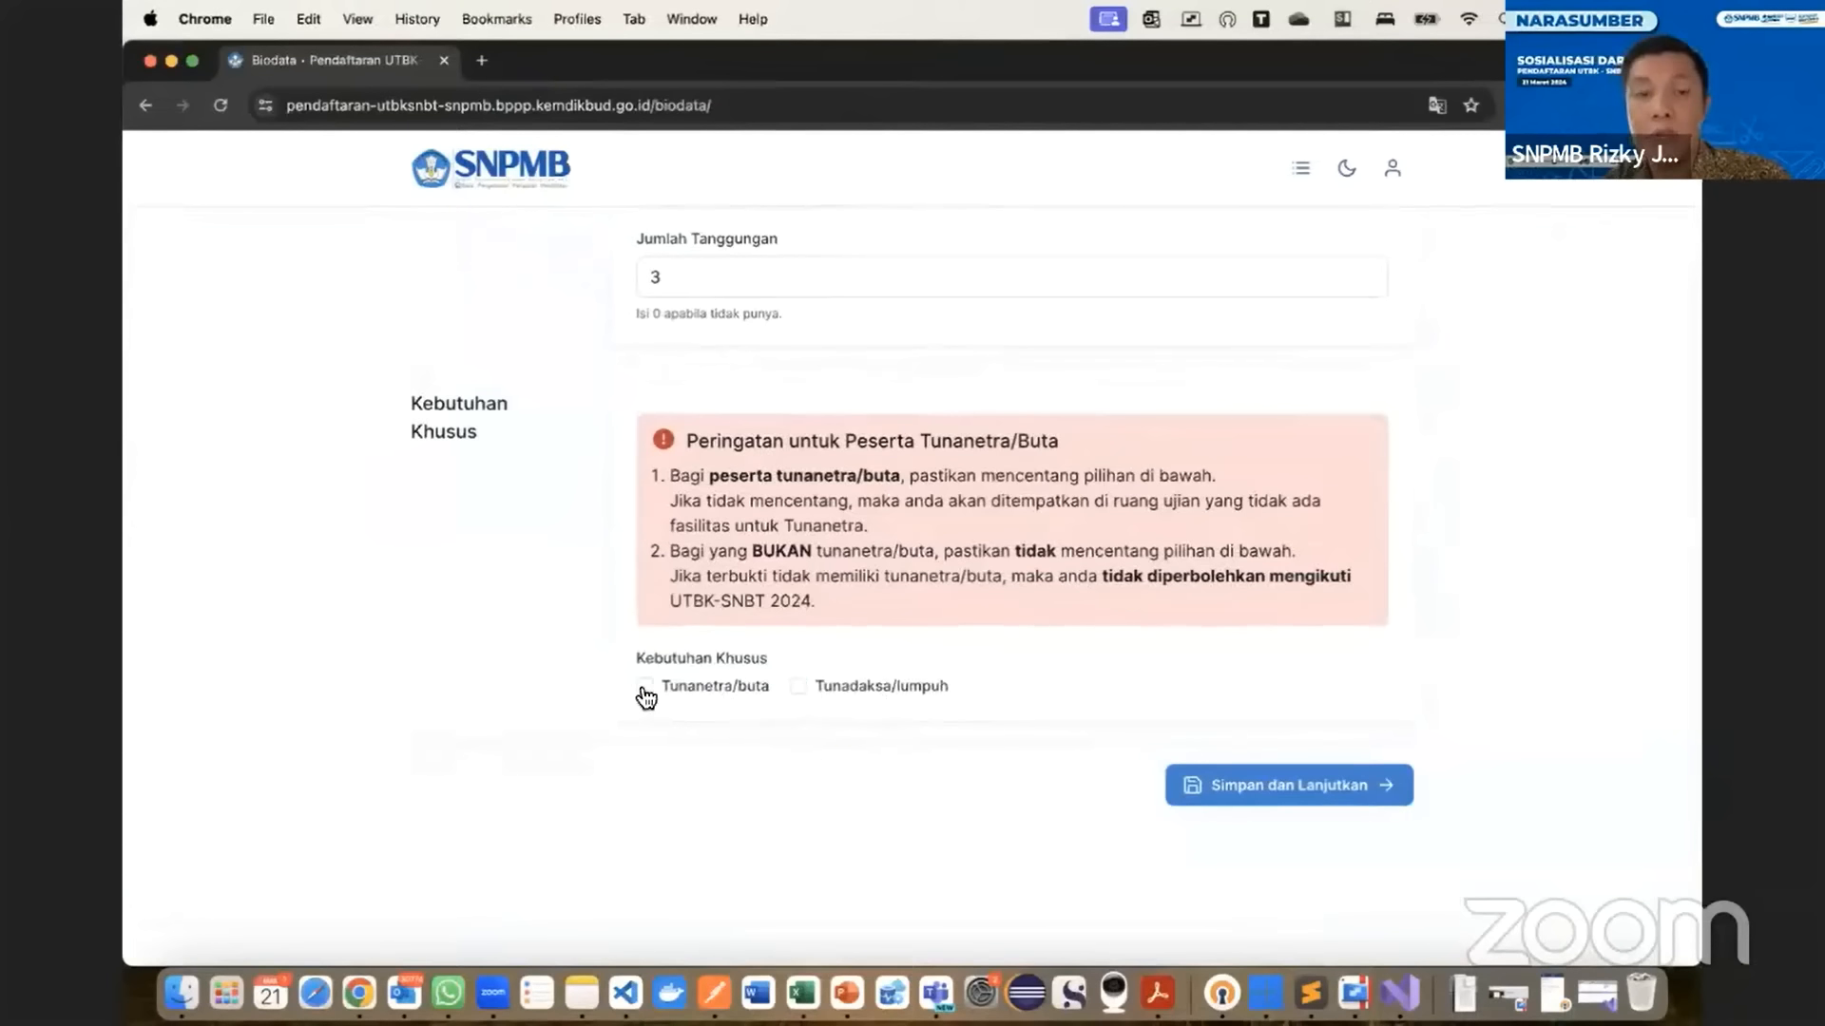
left_click(641, 686)
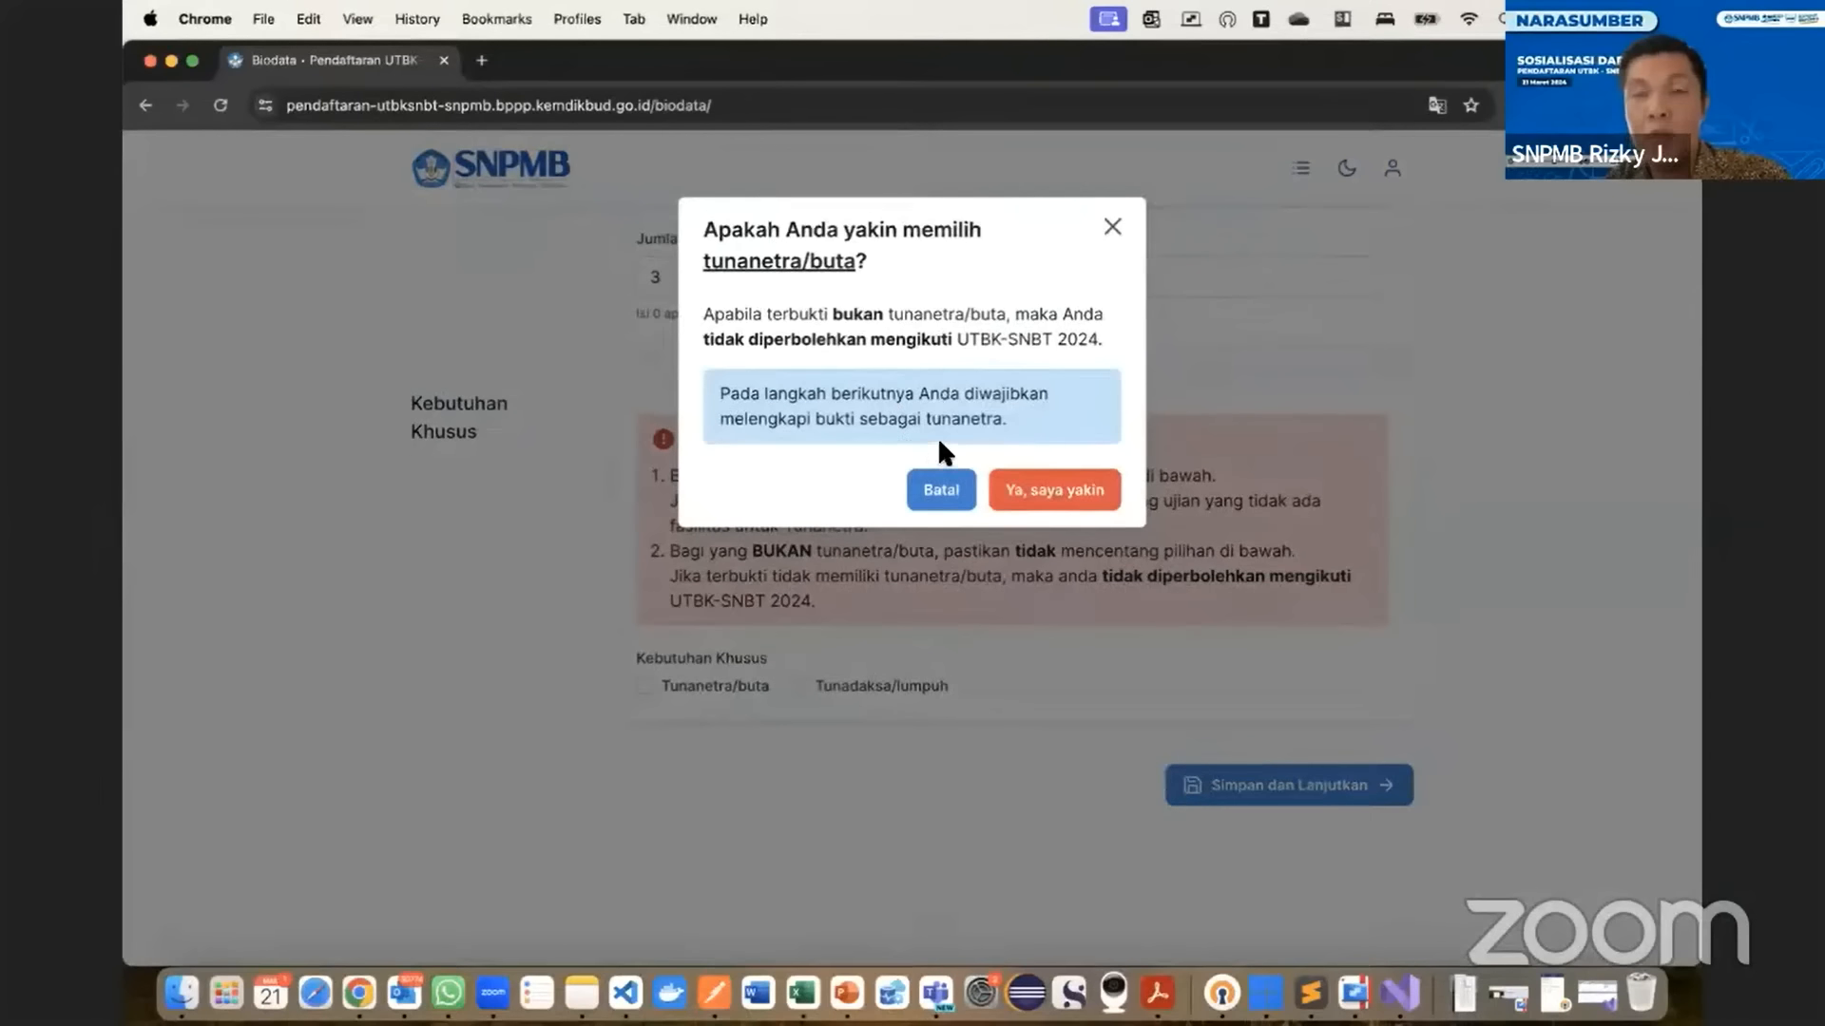
left_click(1053, 503)
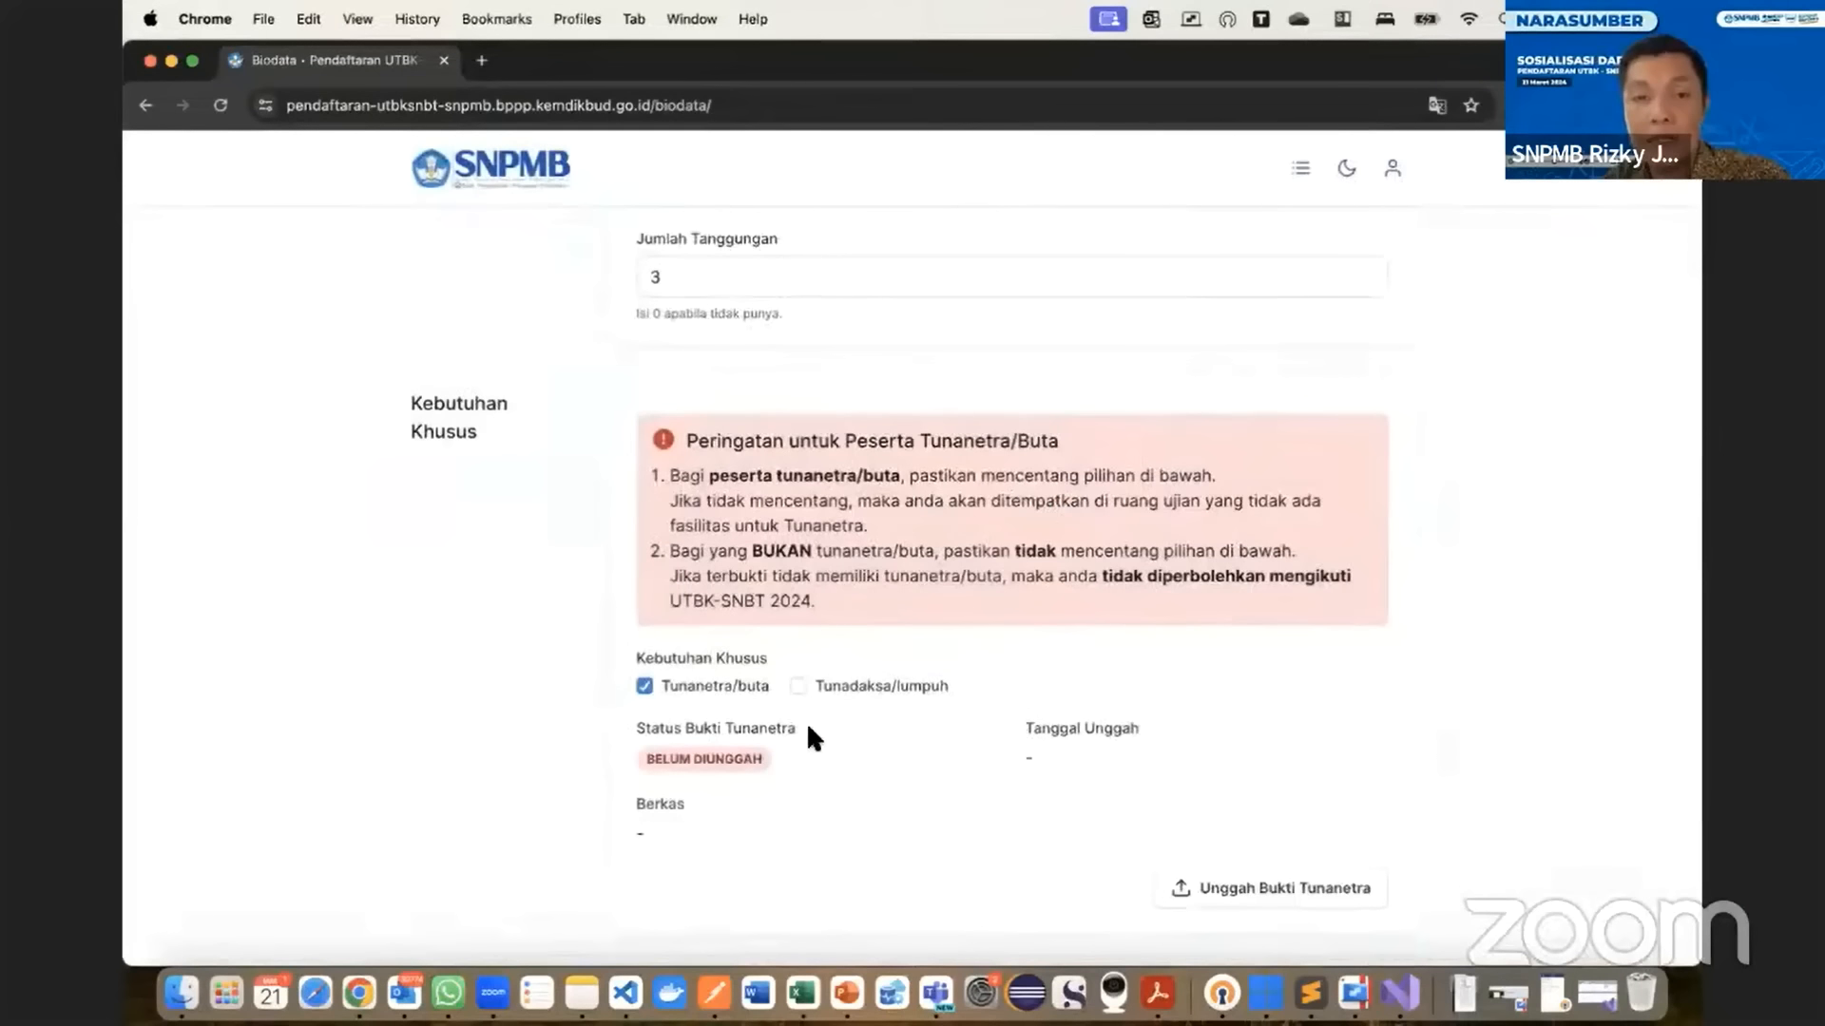
scroll(805, 723, "down", 2)
left_click(1252, 758)
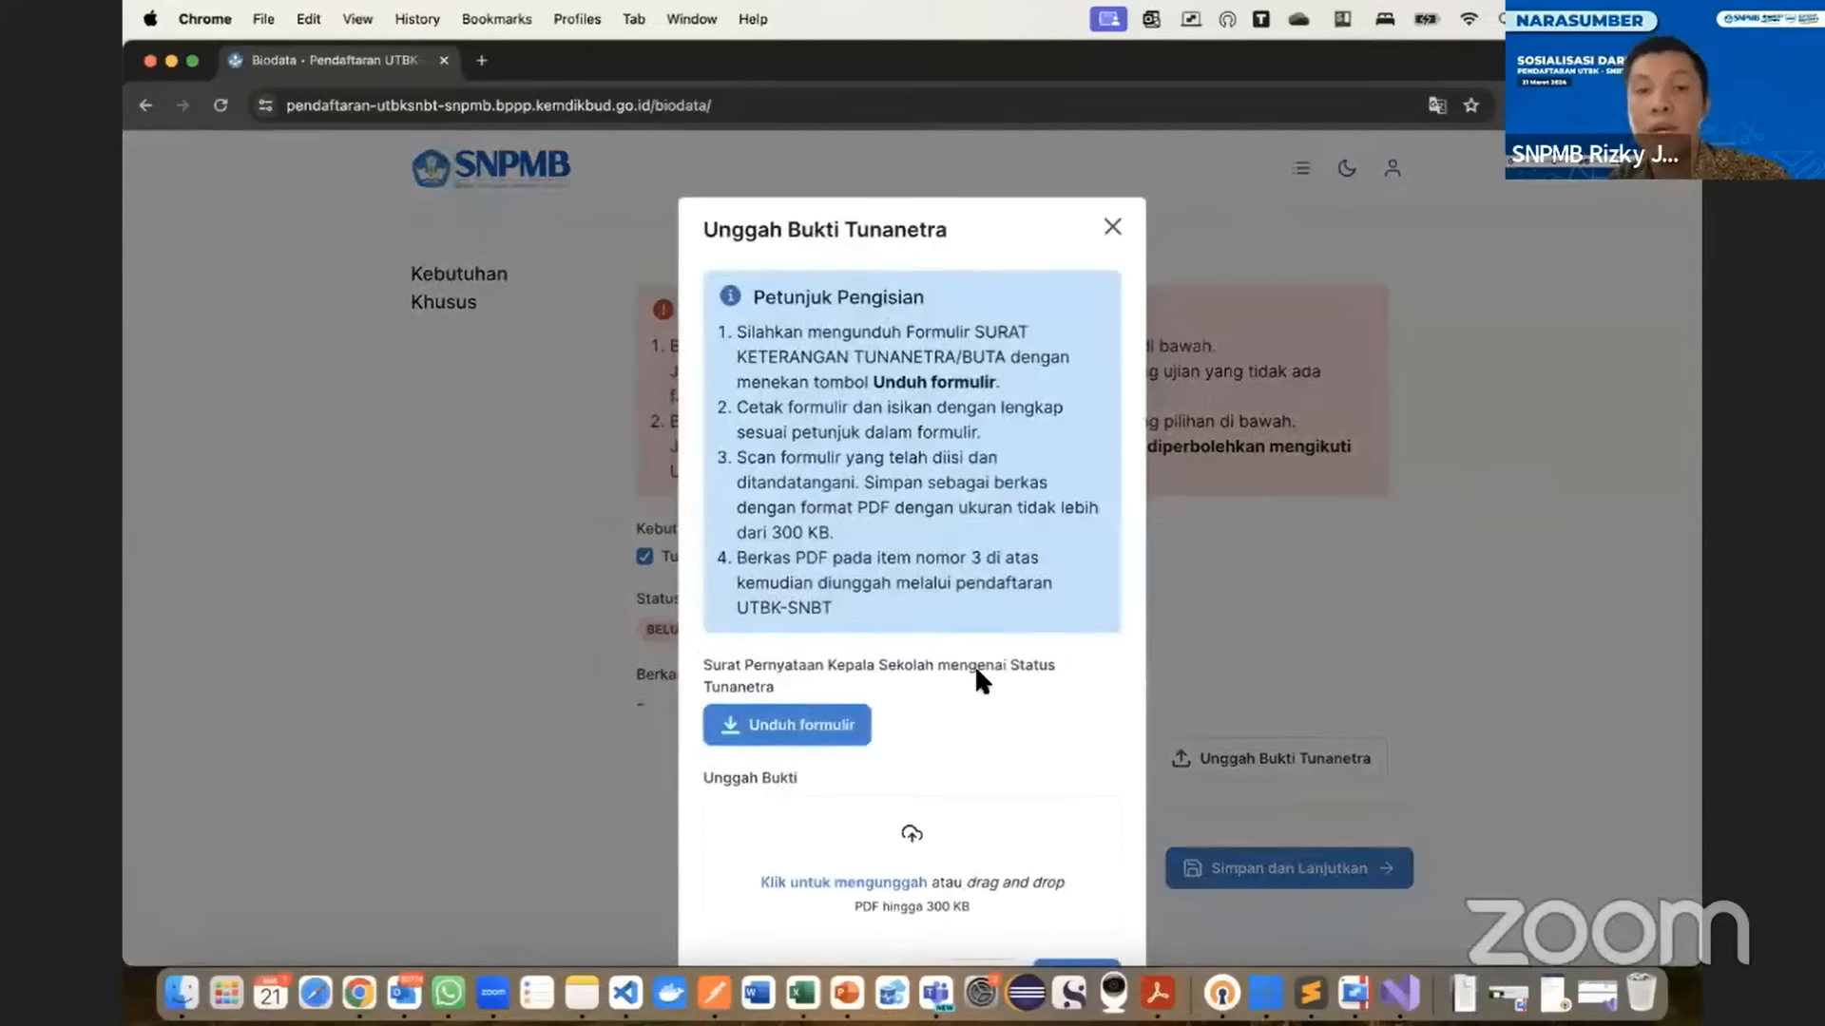
- Drop the blind-status statement PDF from Finder into the upload zone and upload it
scroll(973, 665, "down", 2)
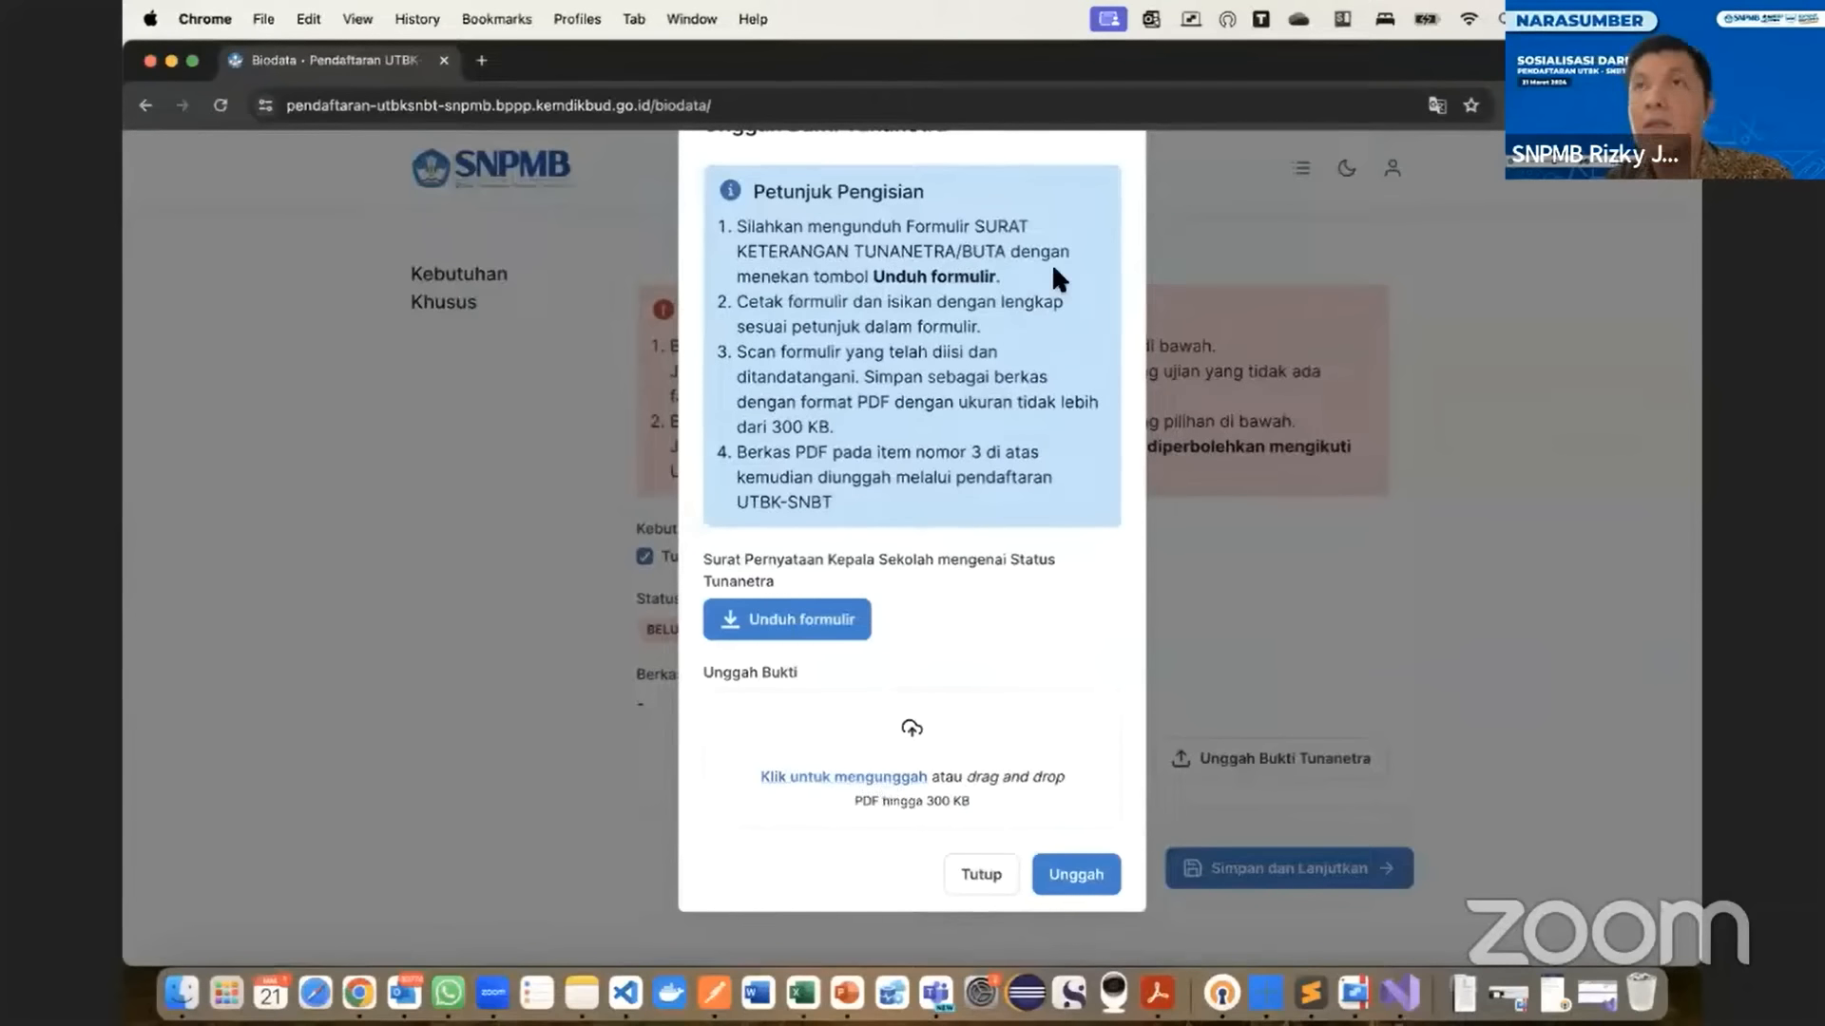
key("super+Tab")
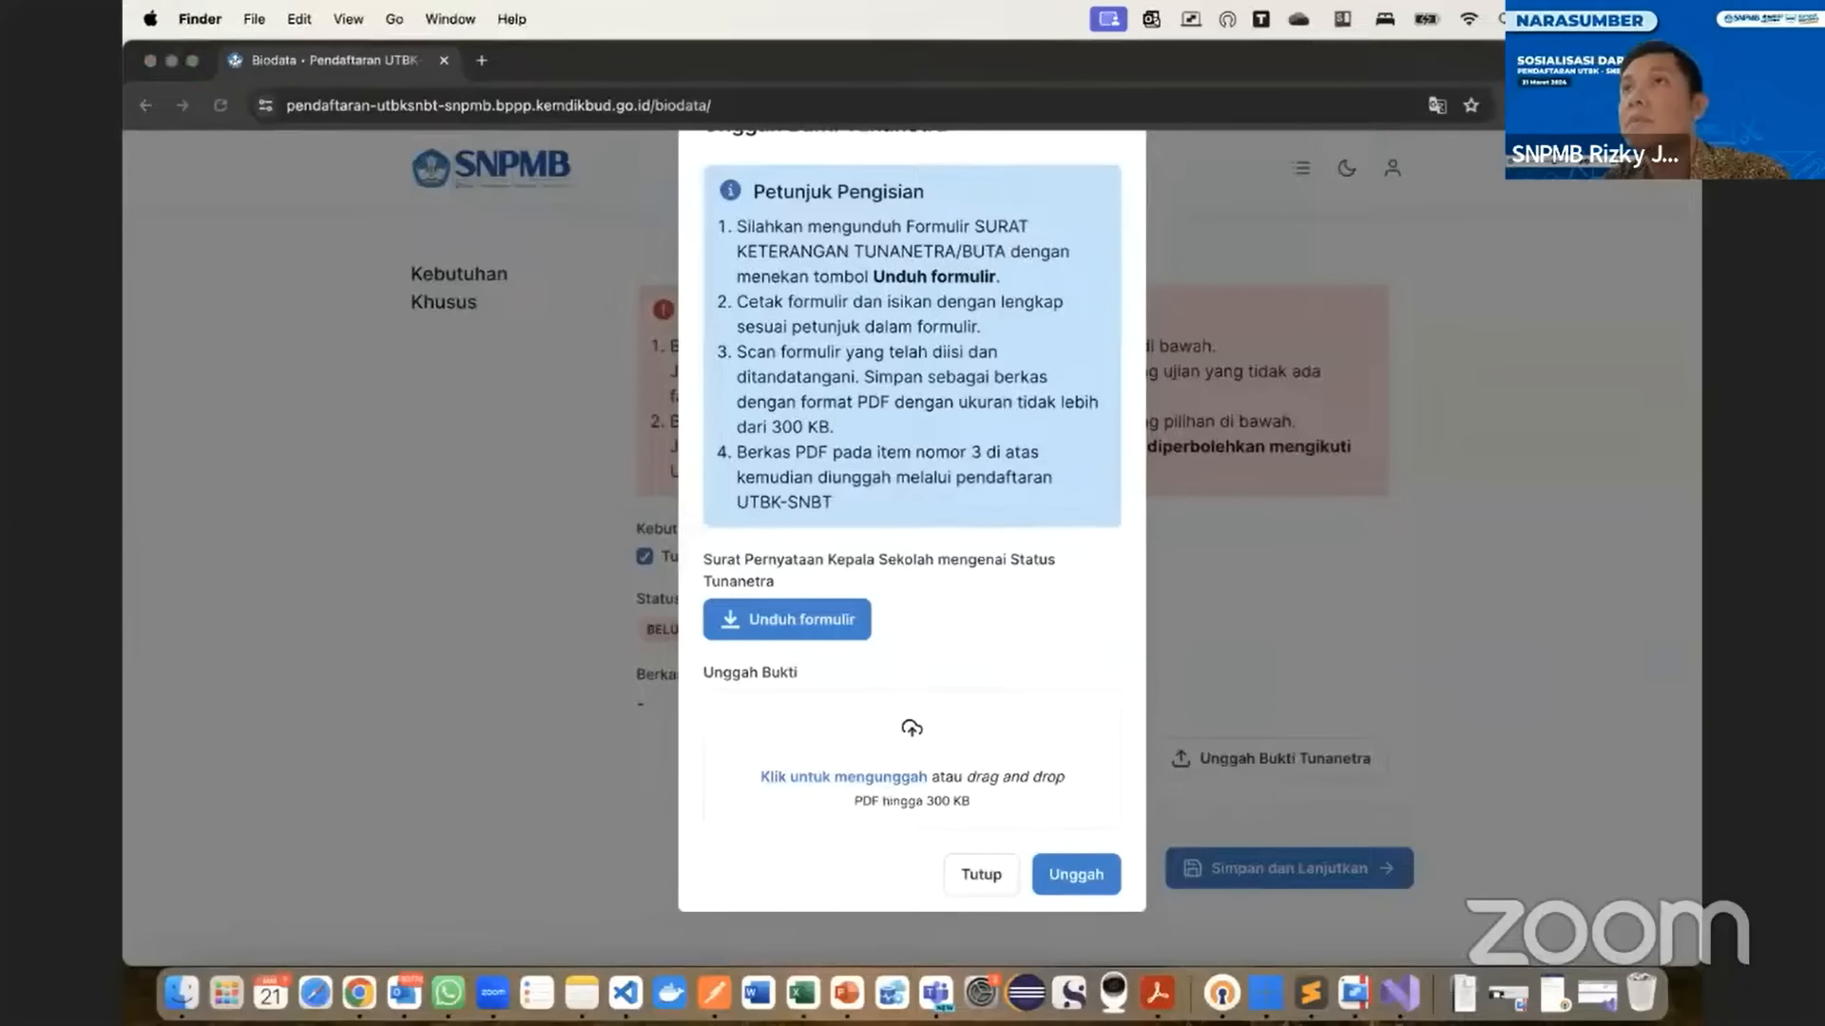
left_click_drag(1520, 708, 935, 801)
left_click(1070, 886)
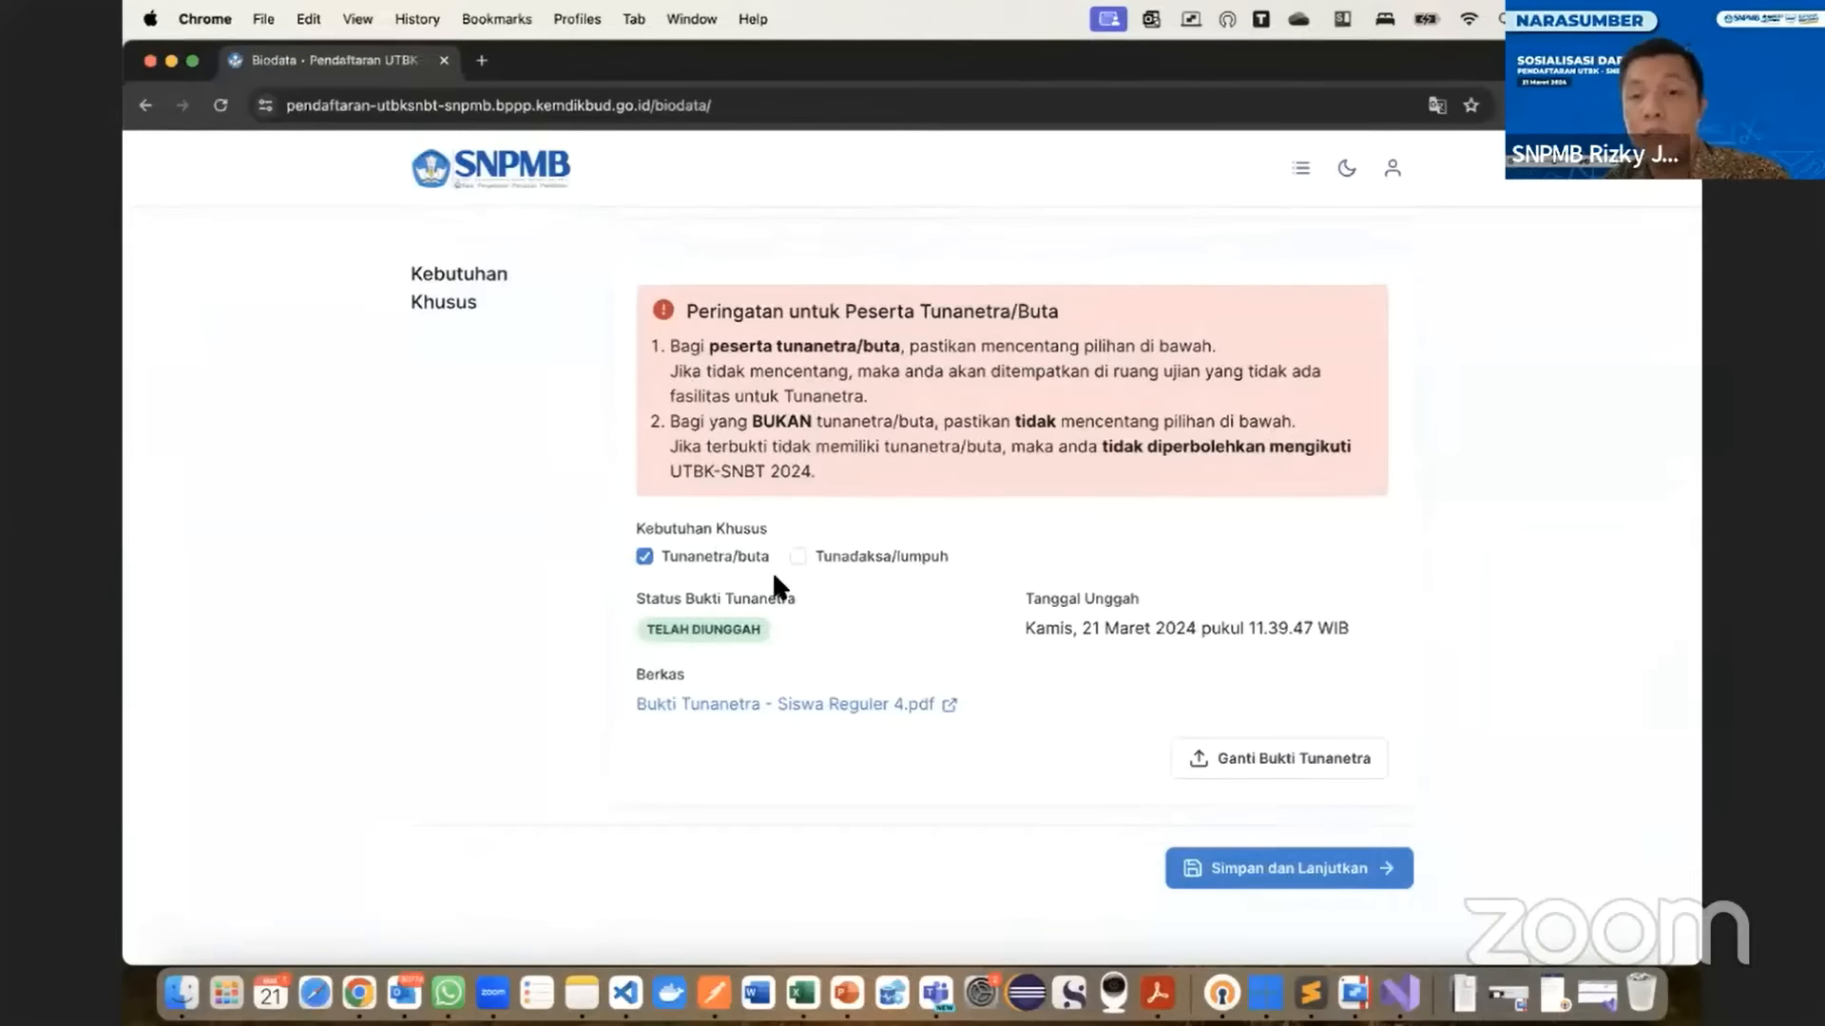
- Untick Tunanetra/buta, save and continue, then scroll through the Konfirmasi Biodata summary
left_click(681, 559)
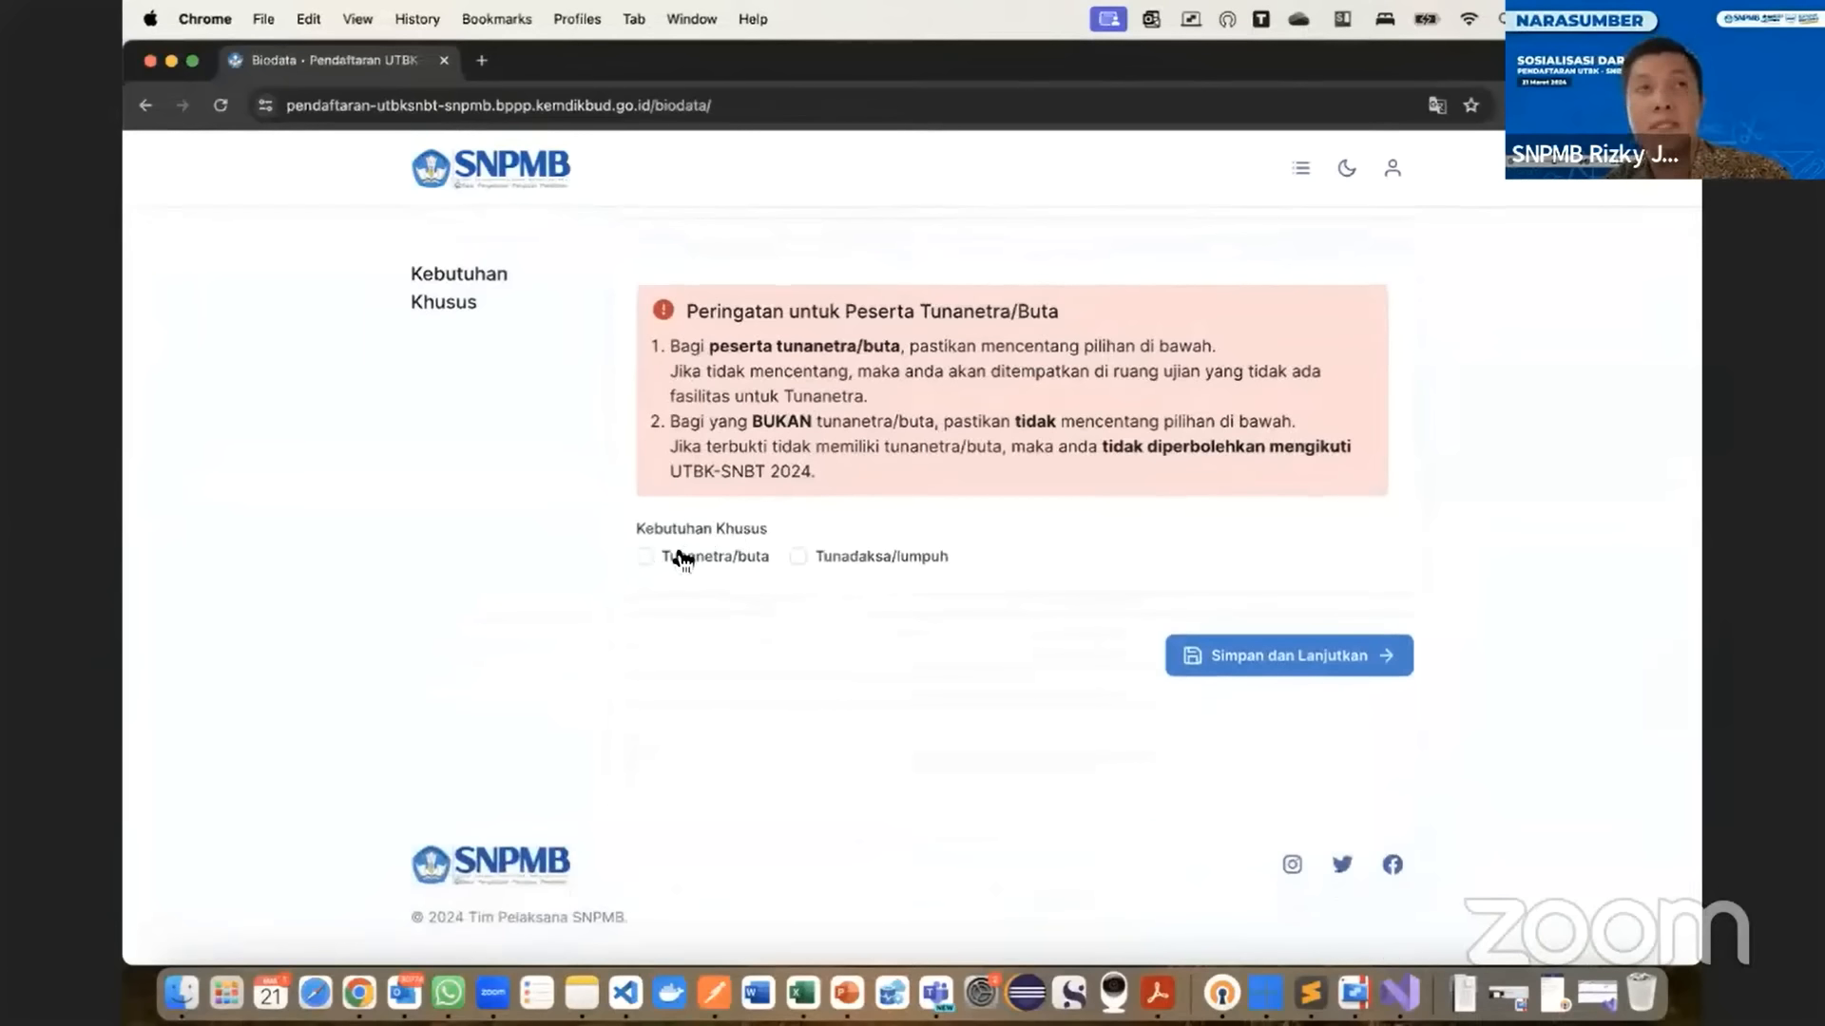
left_click(1264, 667)
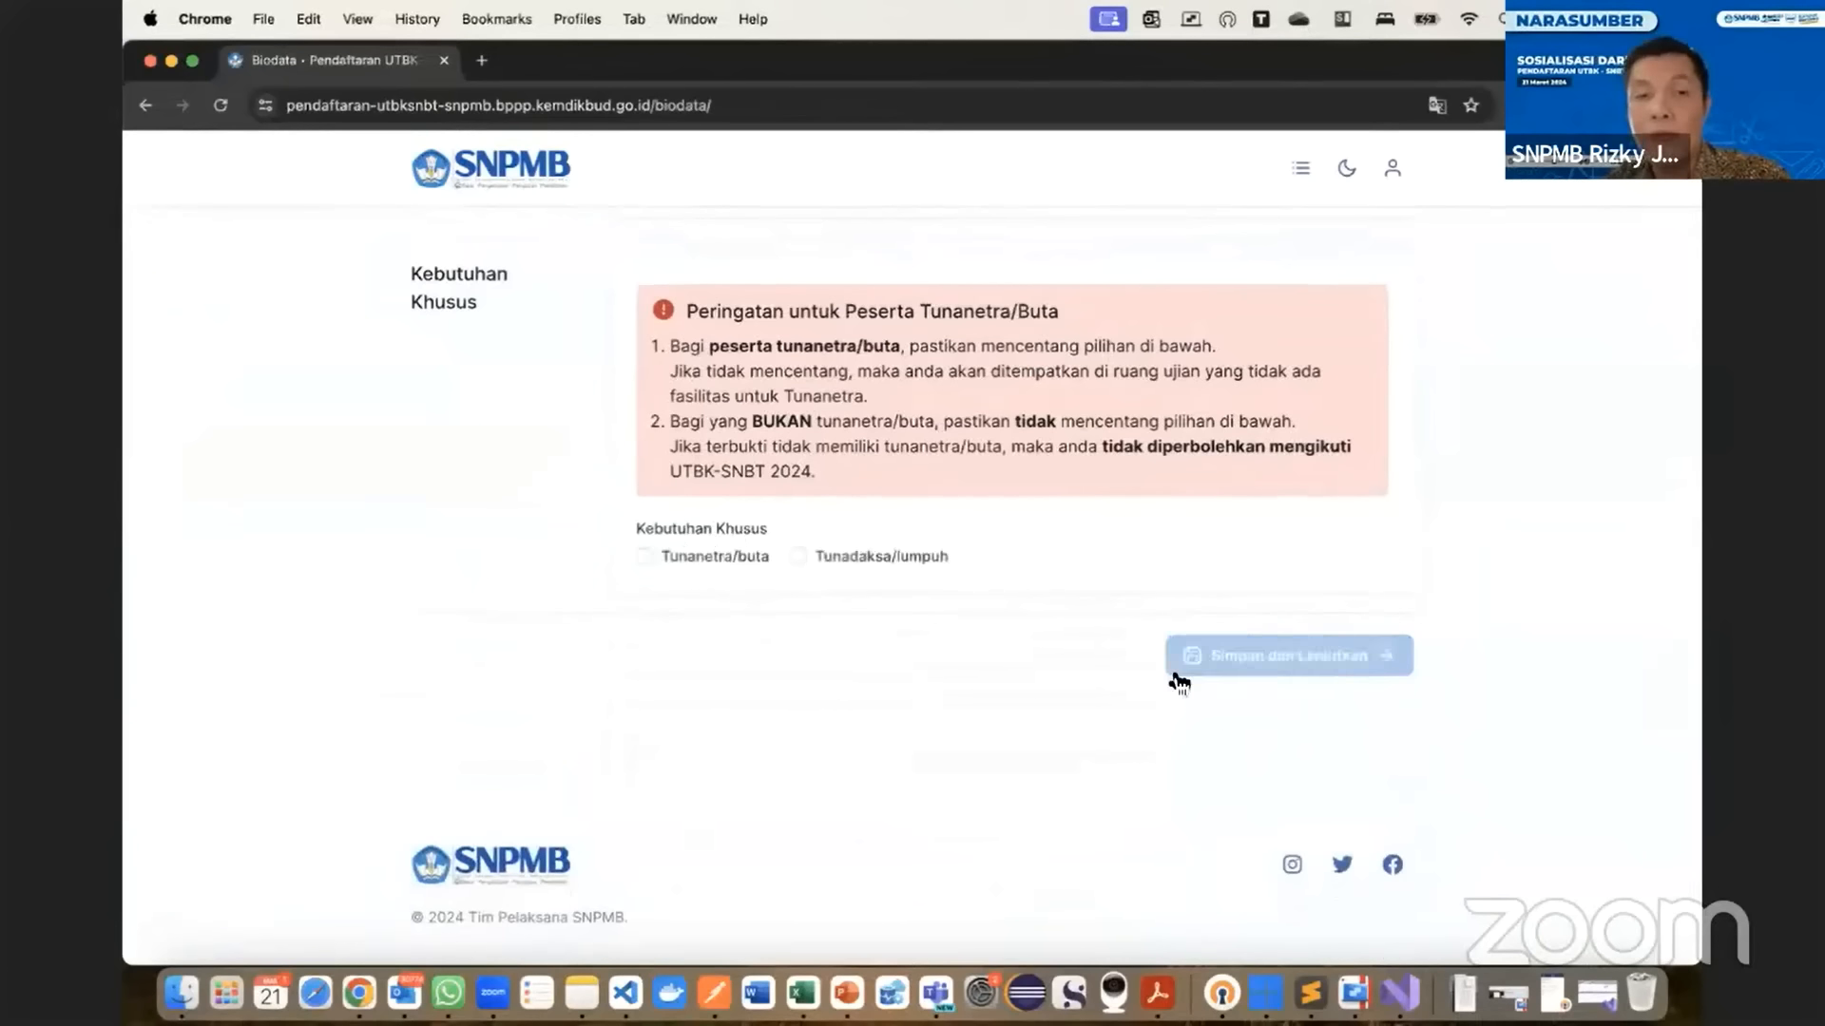
scroll(1002, 652, "down", 5)
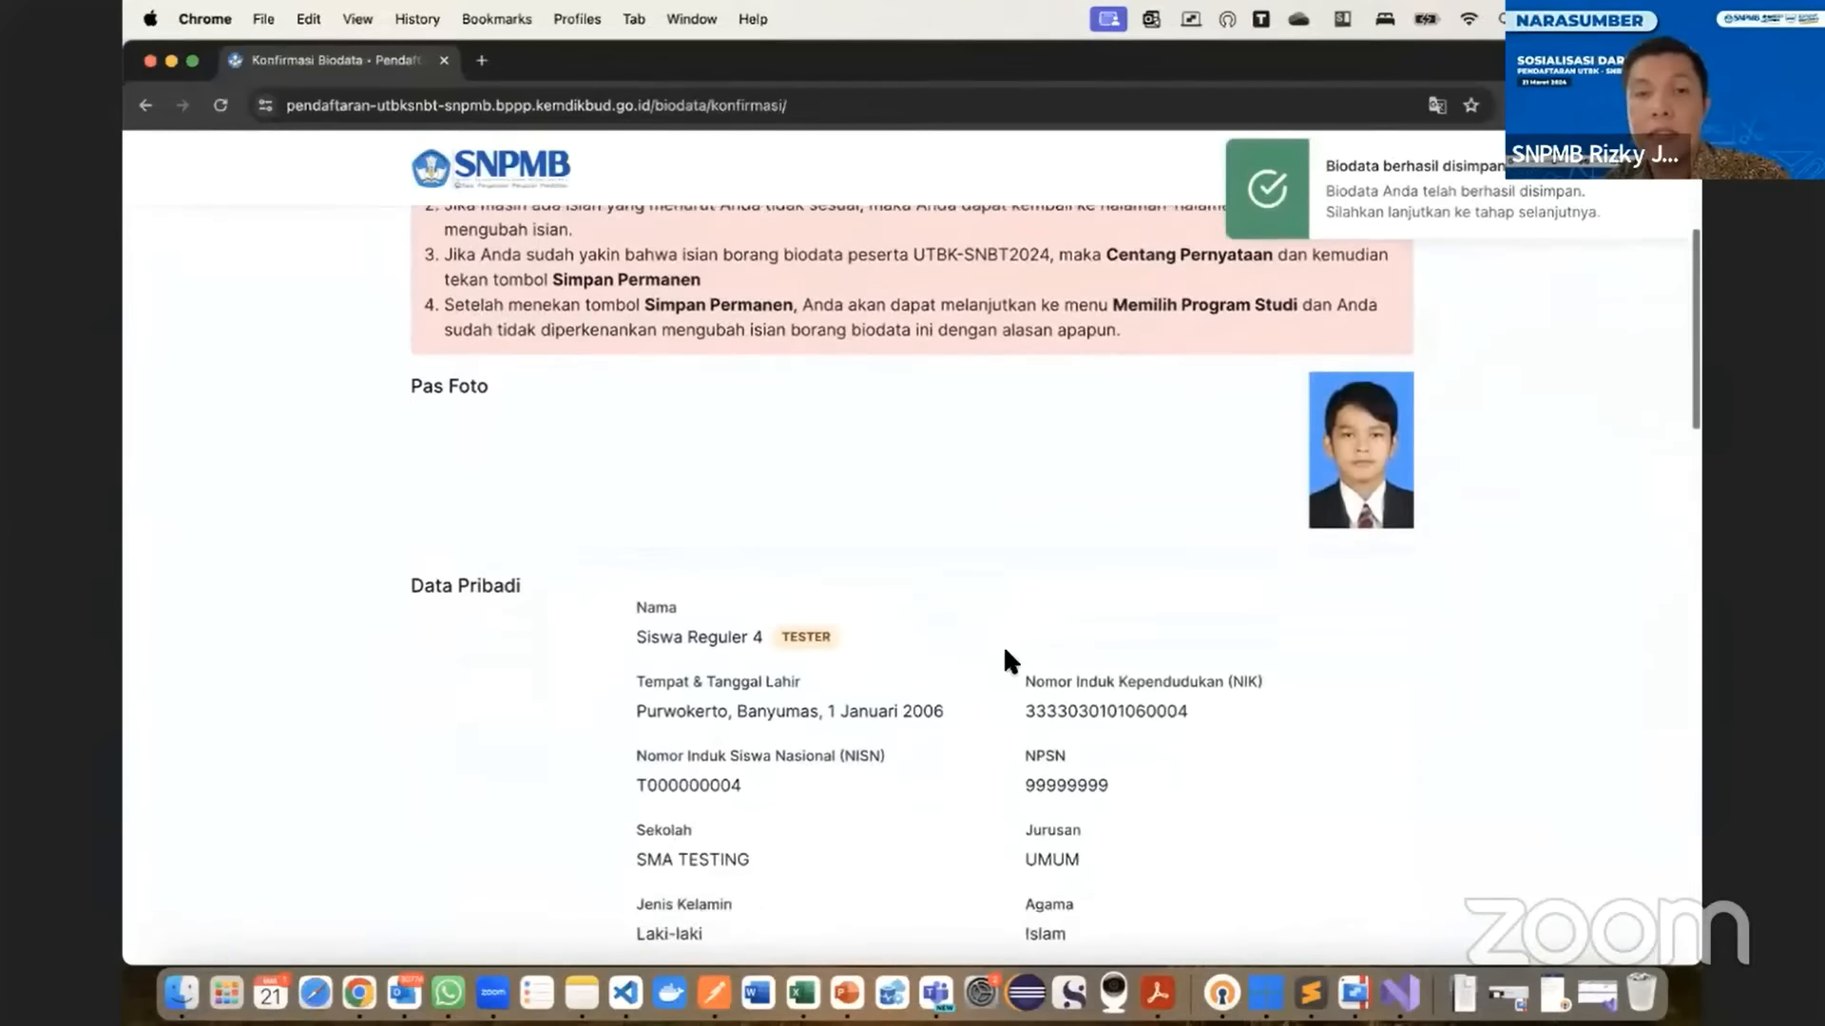
scroll(1001, 644, "up", 4)
scroll(1005, 654, "down", 8)
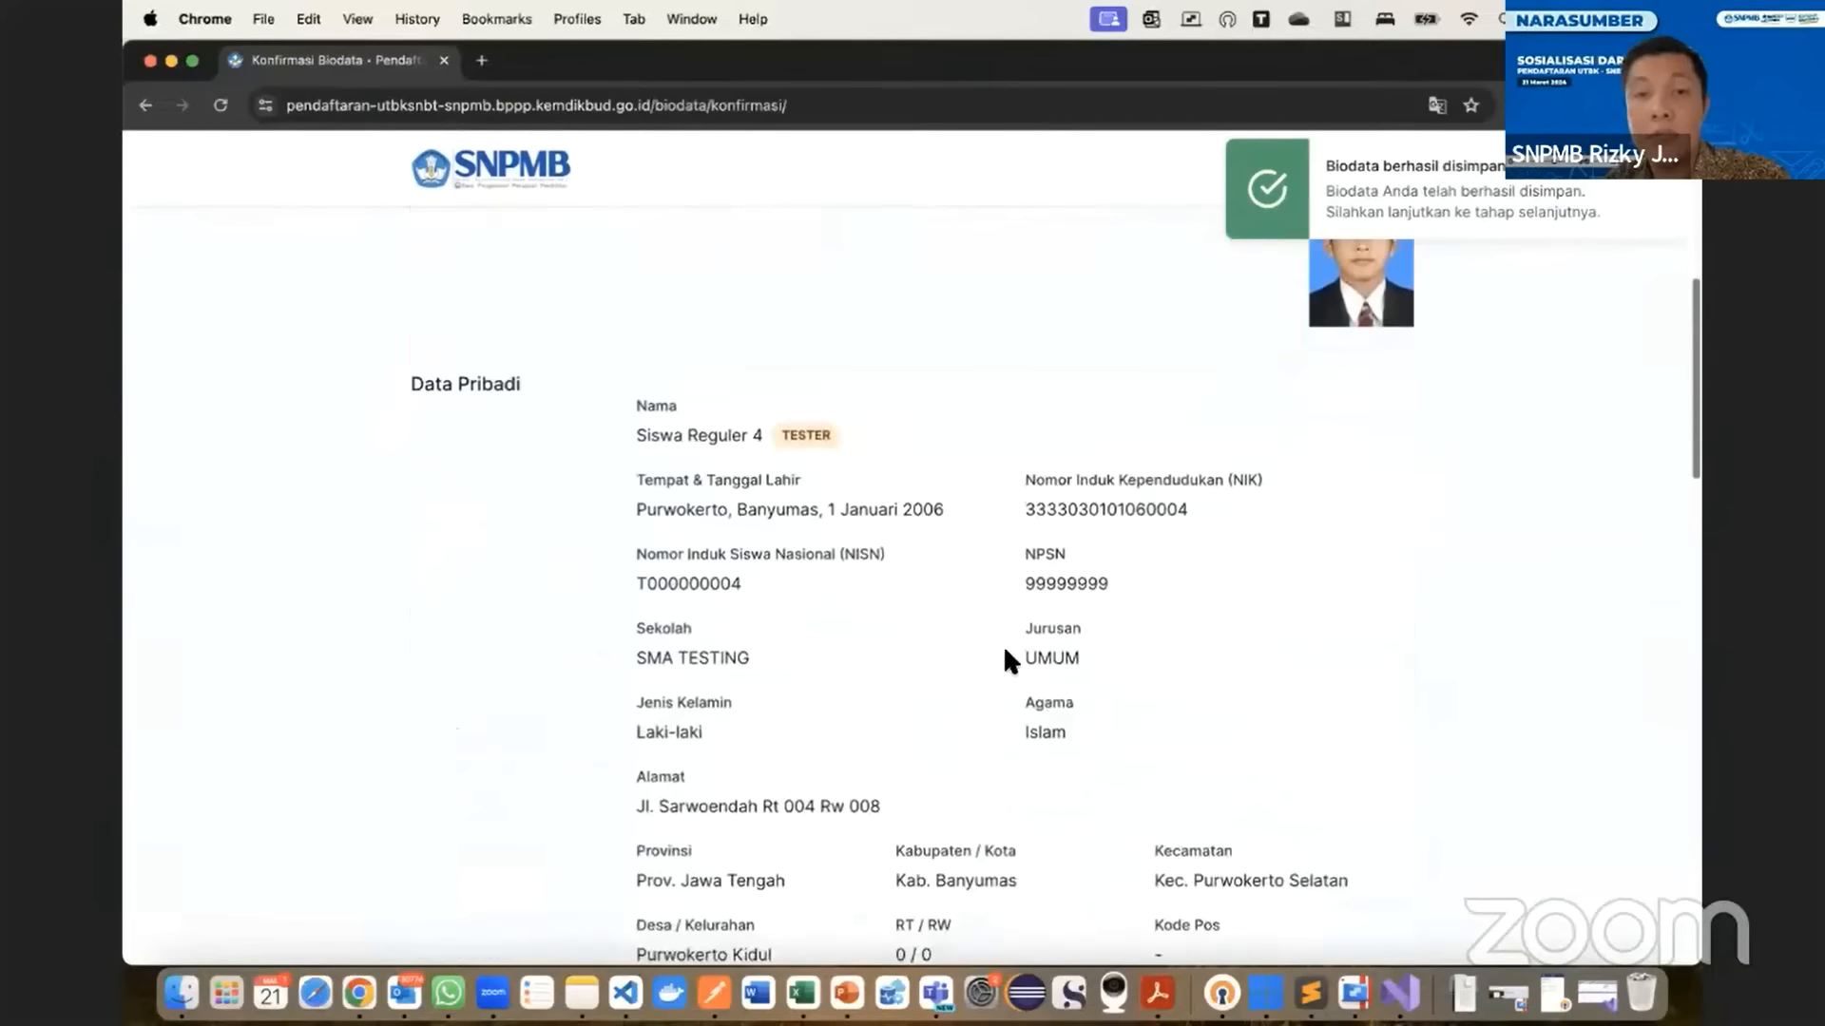
scroll(1006, 654, "up", 10)
scroll(1005, 654, "down", 10)
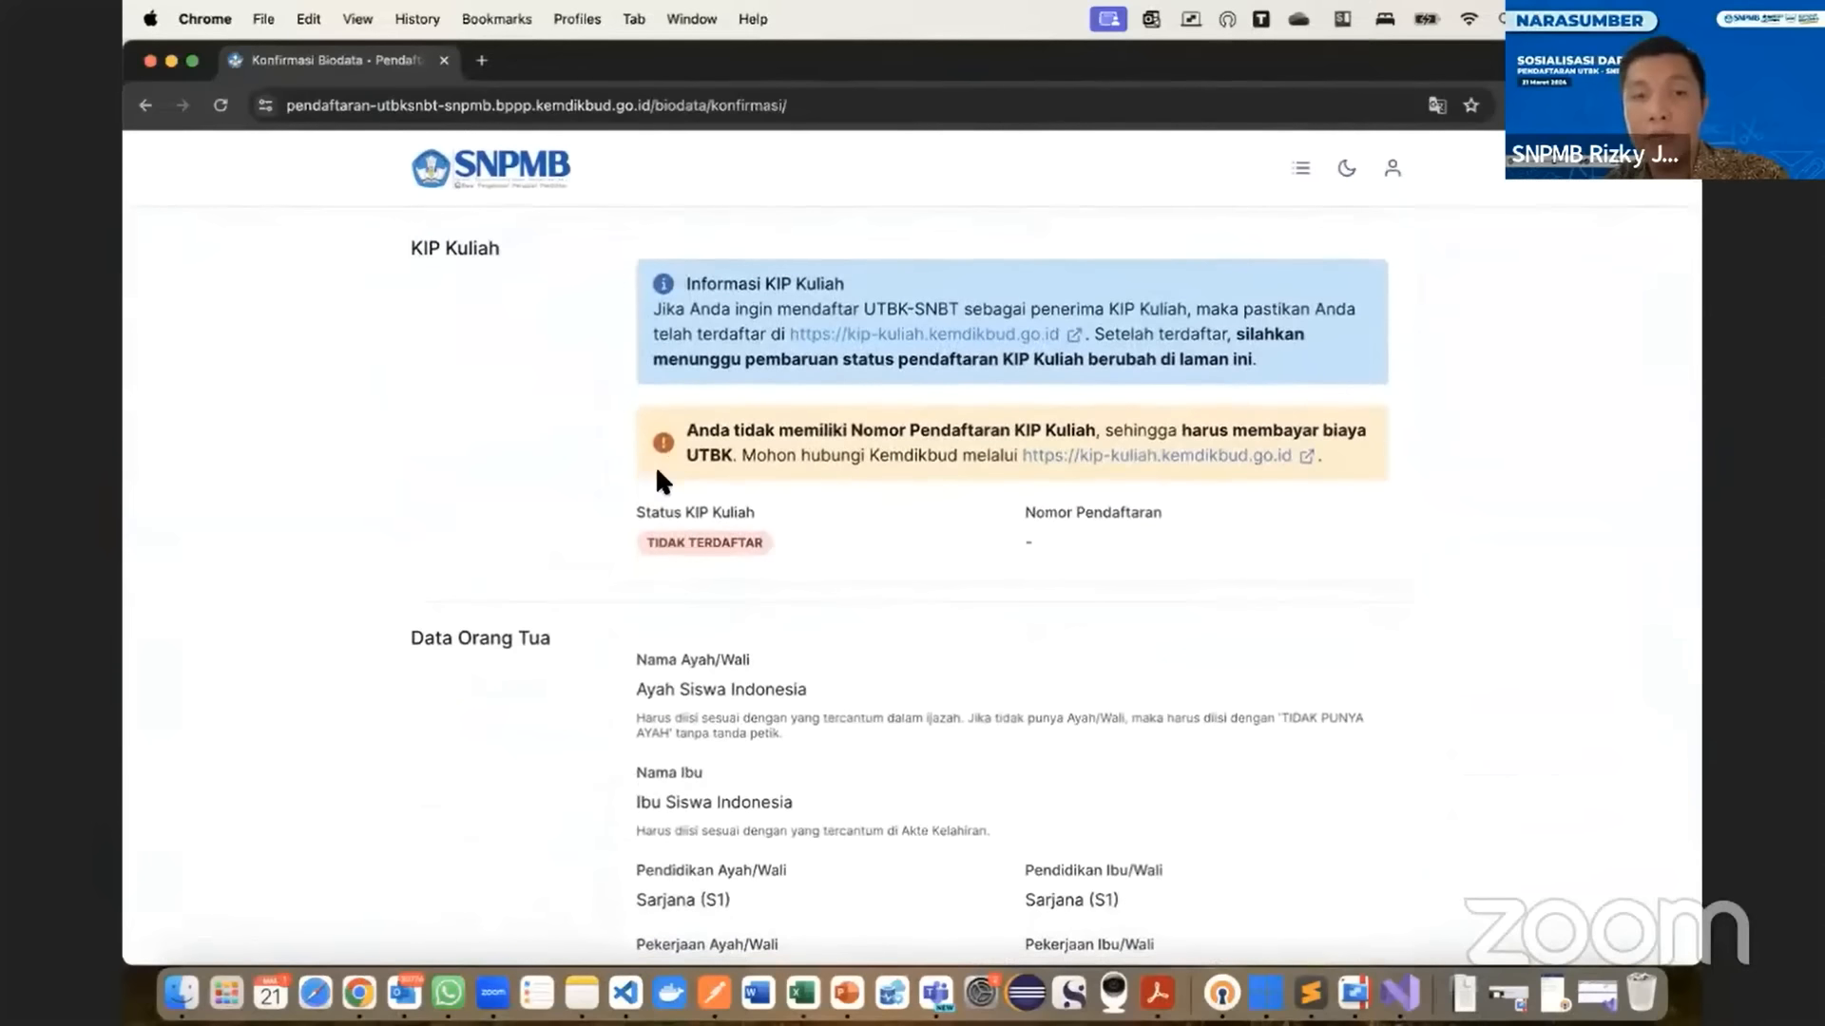
scroll(660, 481, "down", 2)
scroll(724, 553, "down", 3)
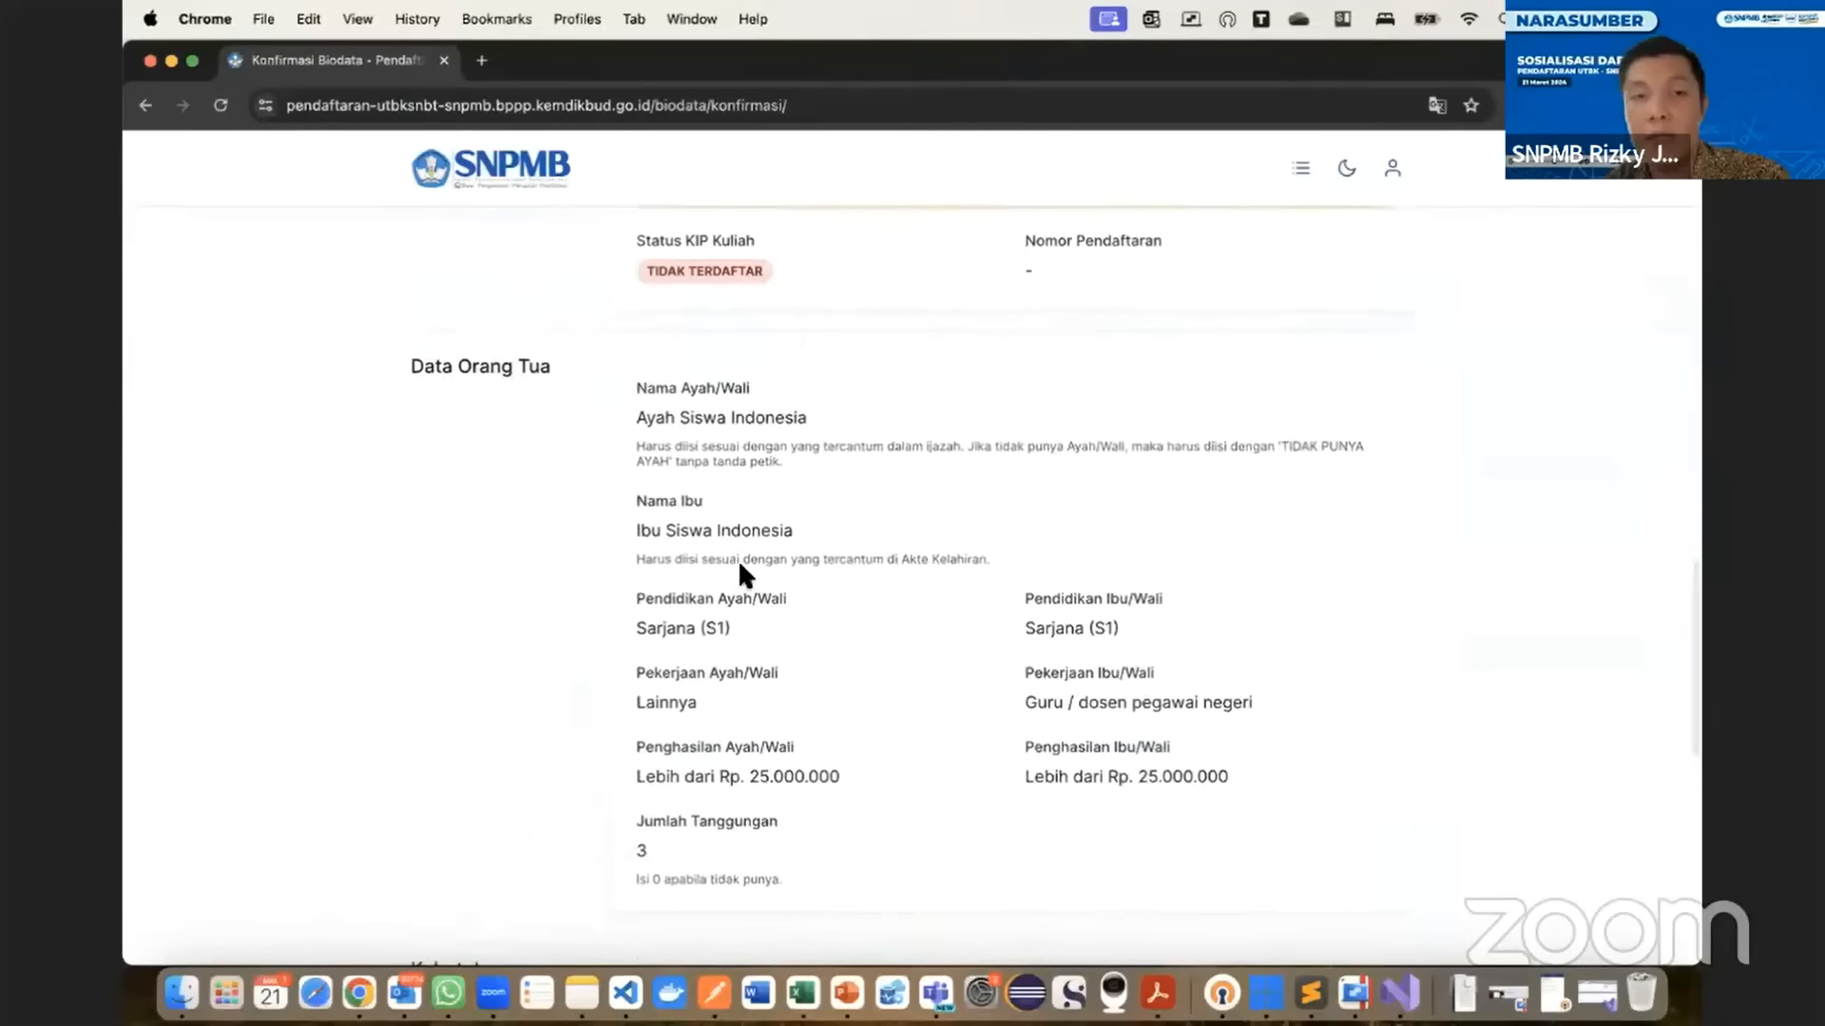
scroll(794, 523, "down", 6)
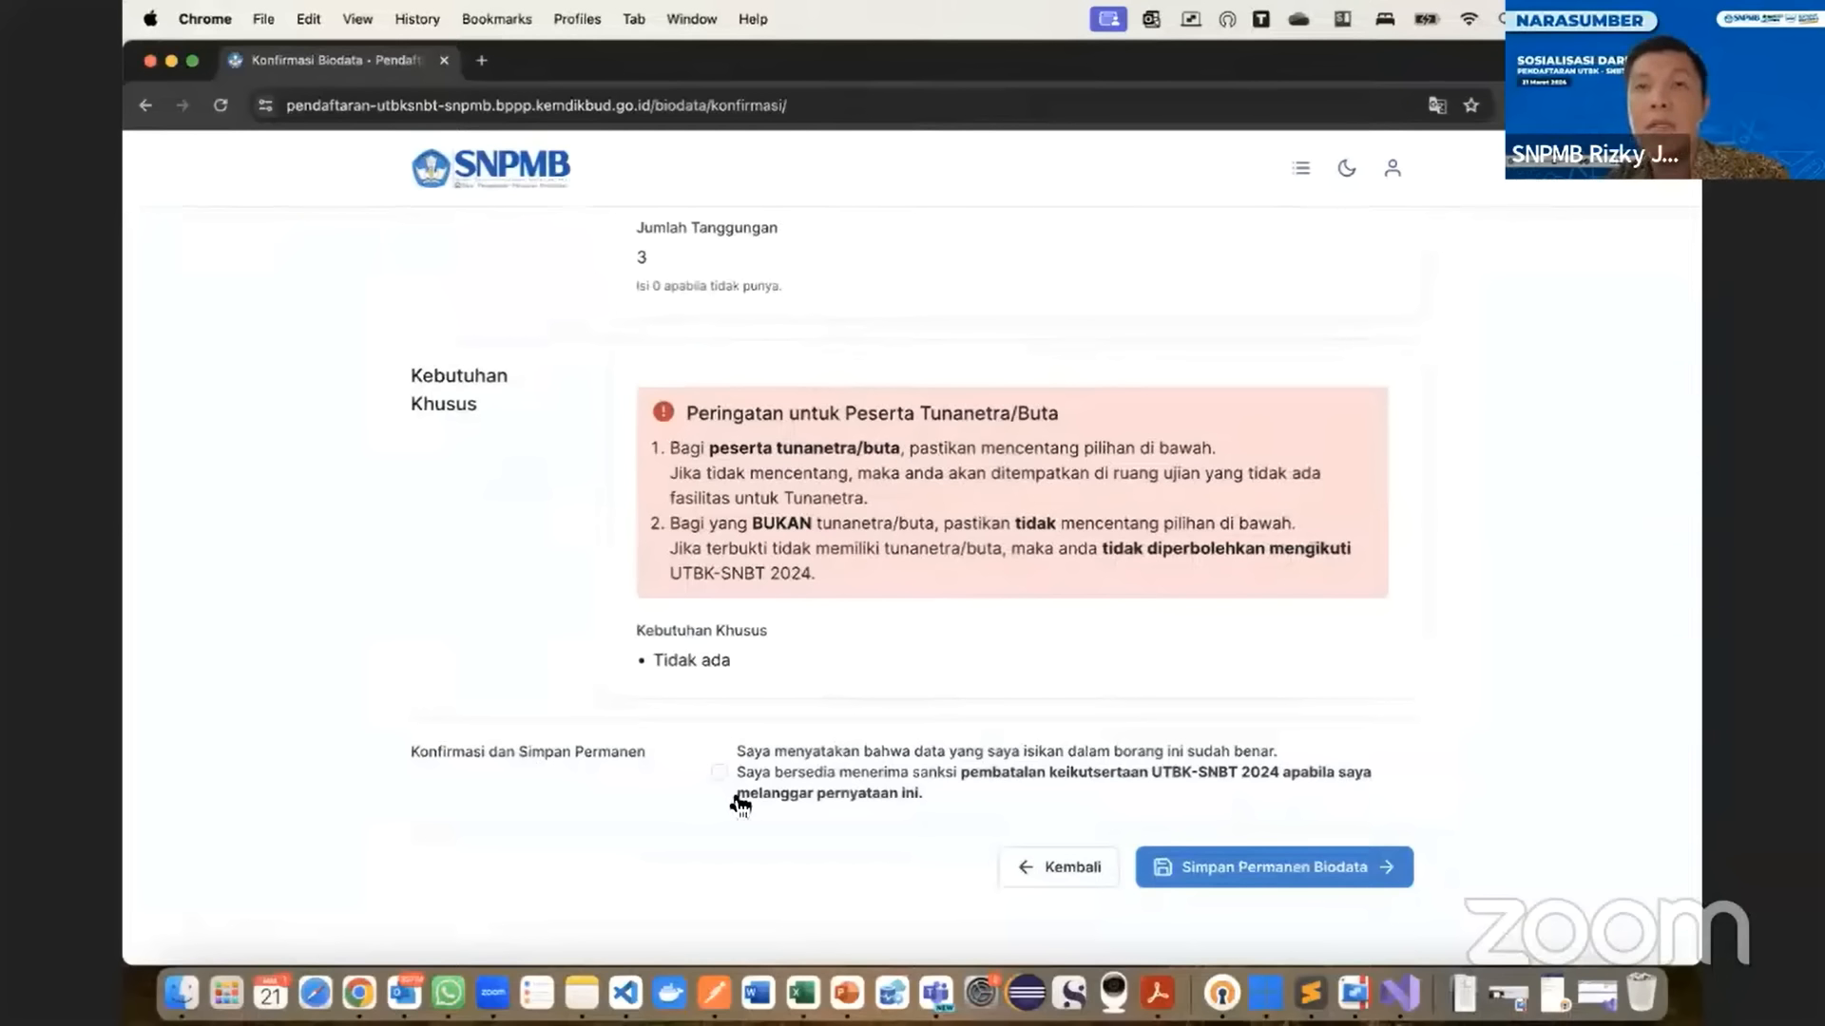
- Accept the data-accuracy statement and confirm Simpan Permanen Biodata with 'Ya, simpan permanen'
left_click(720, 775)
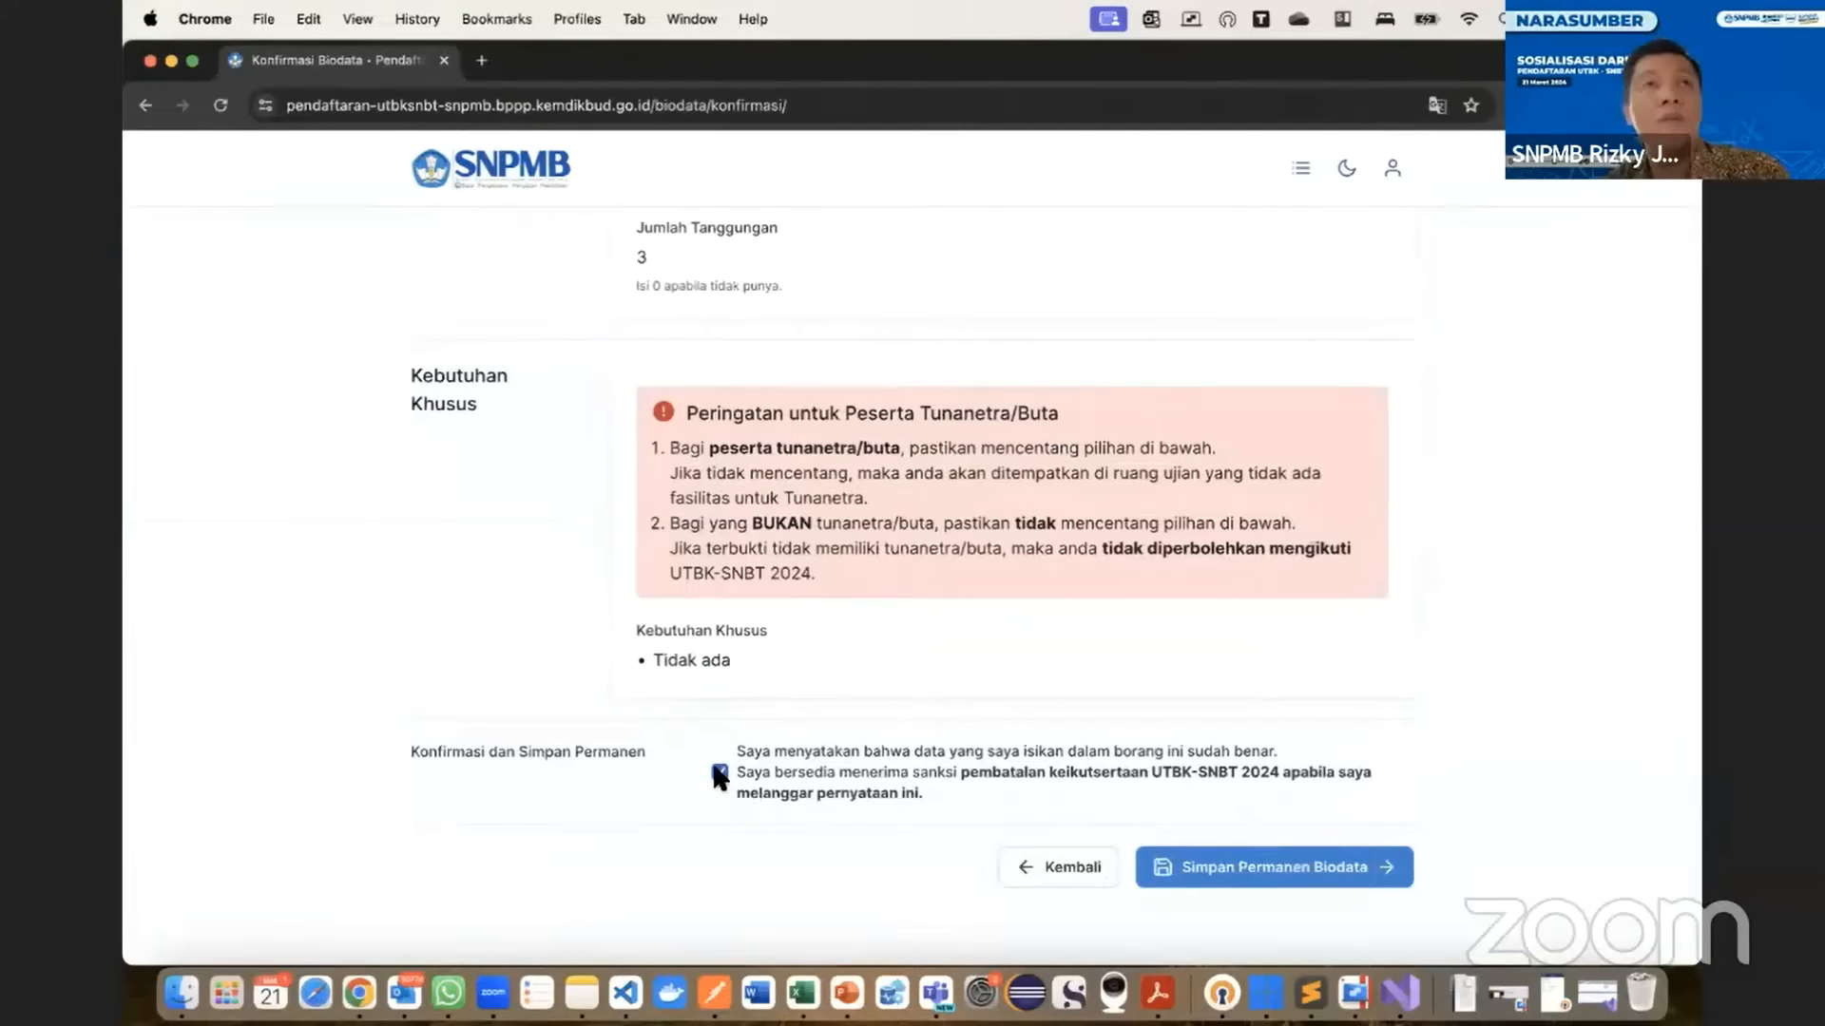
scroll(951, 663, "up", 3)
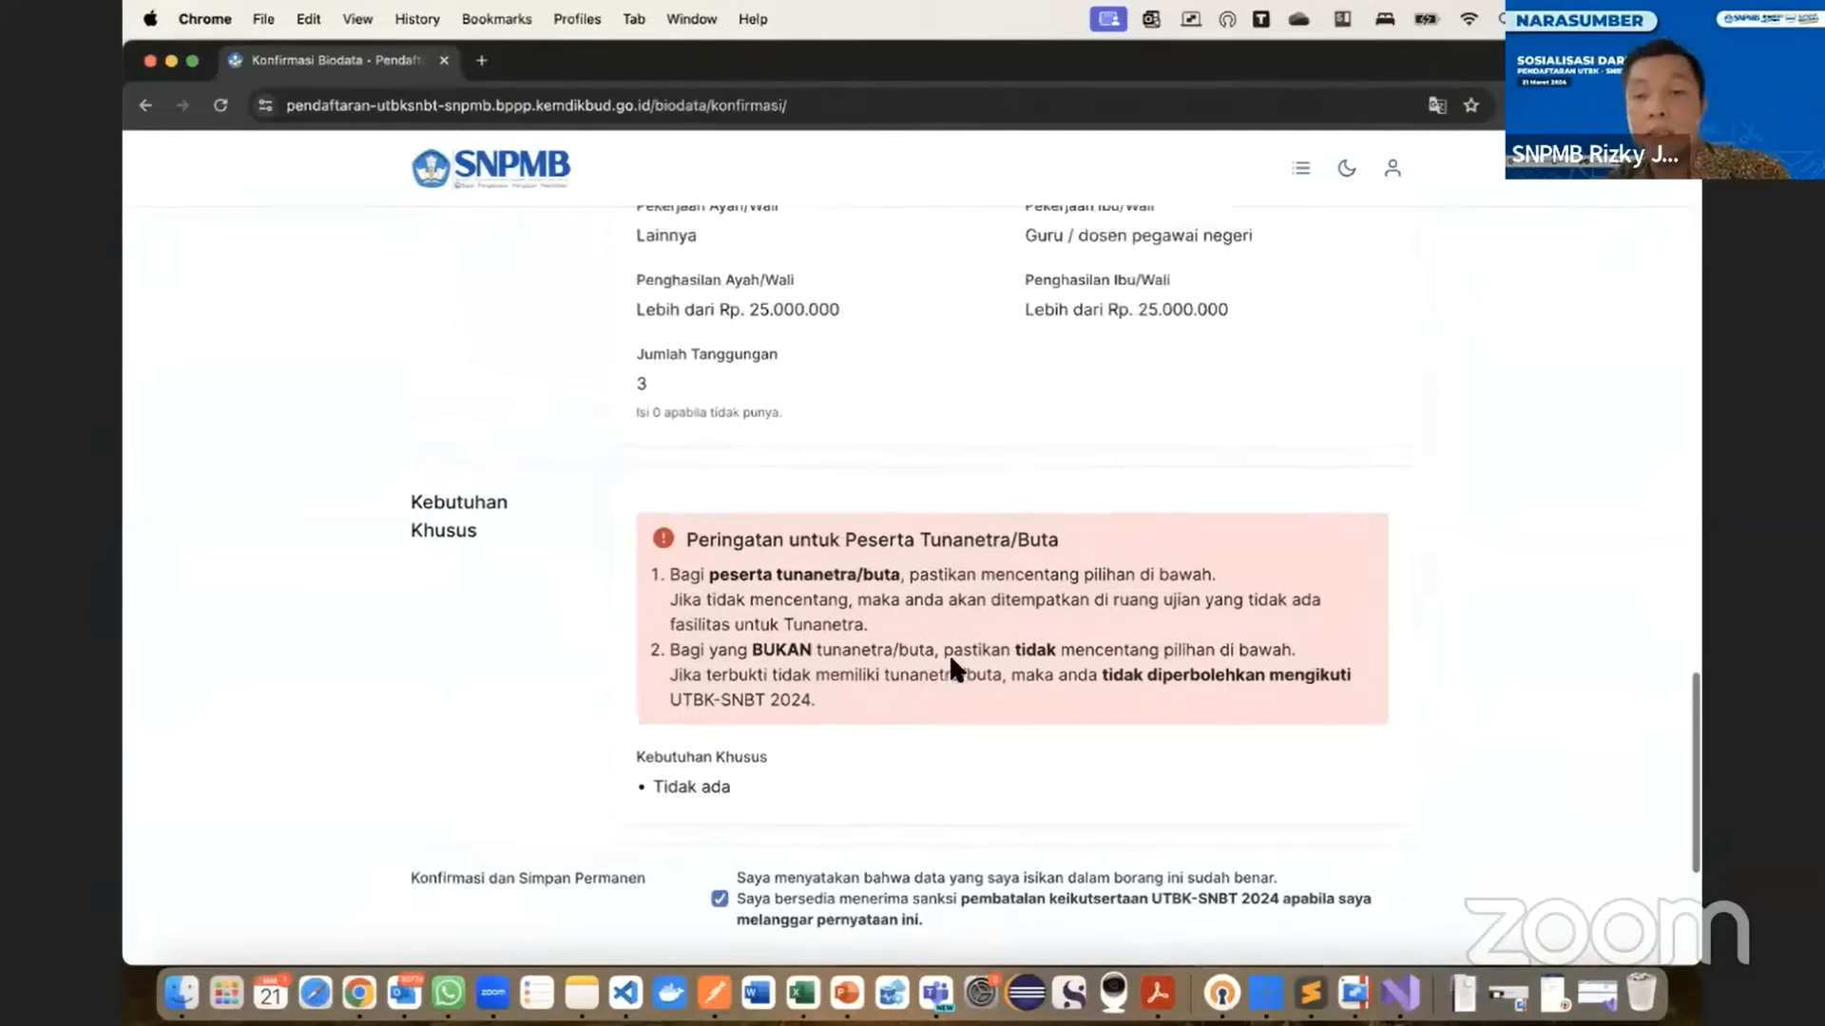
scroll(950, 663, "down", 4)
scroll(962, 615, "up", 10)
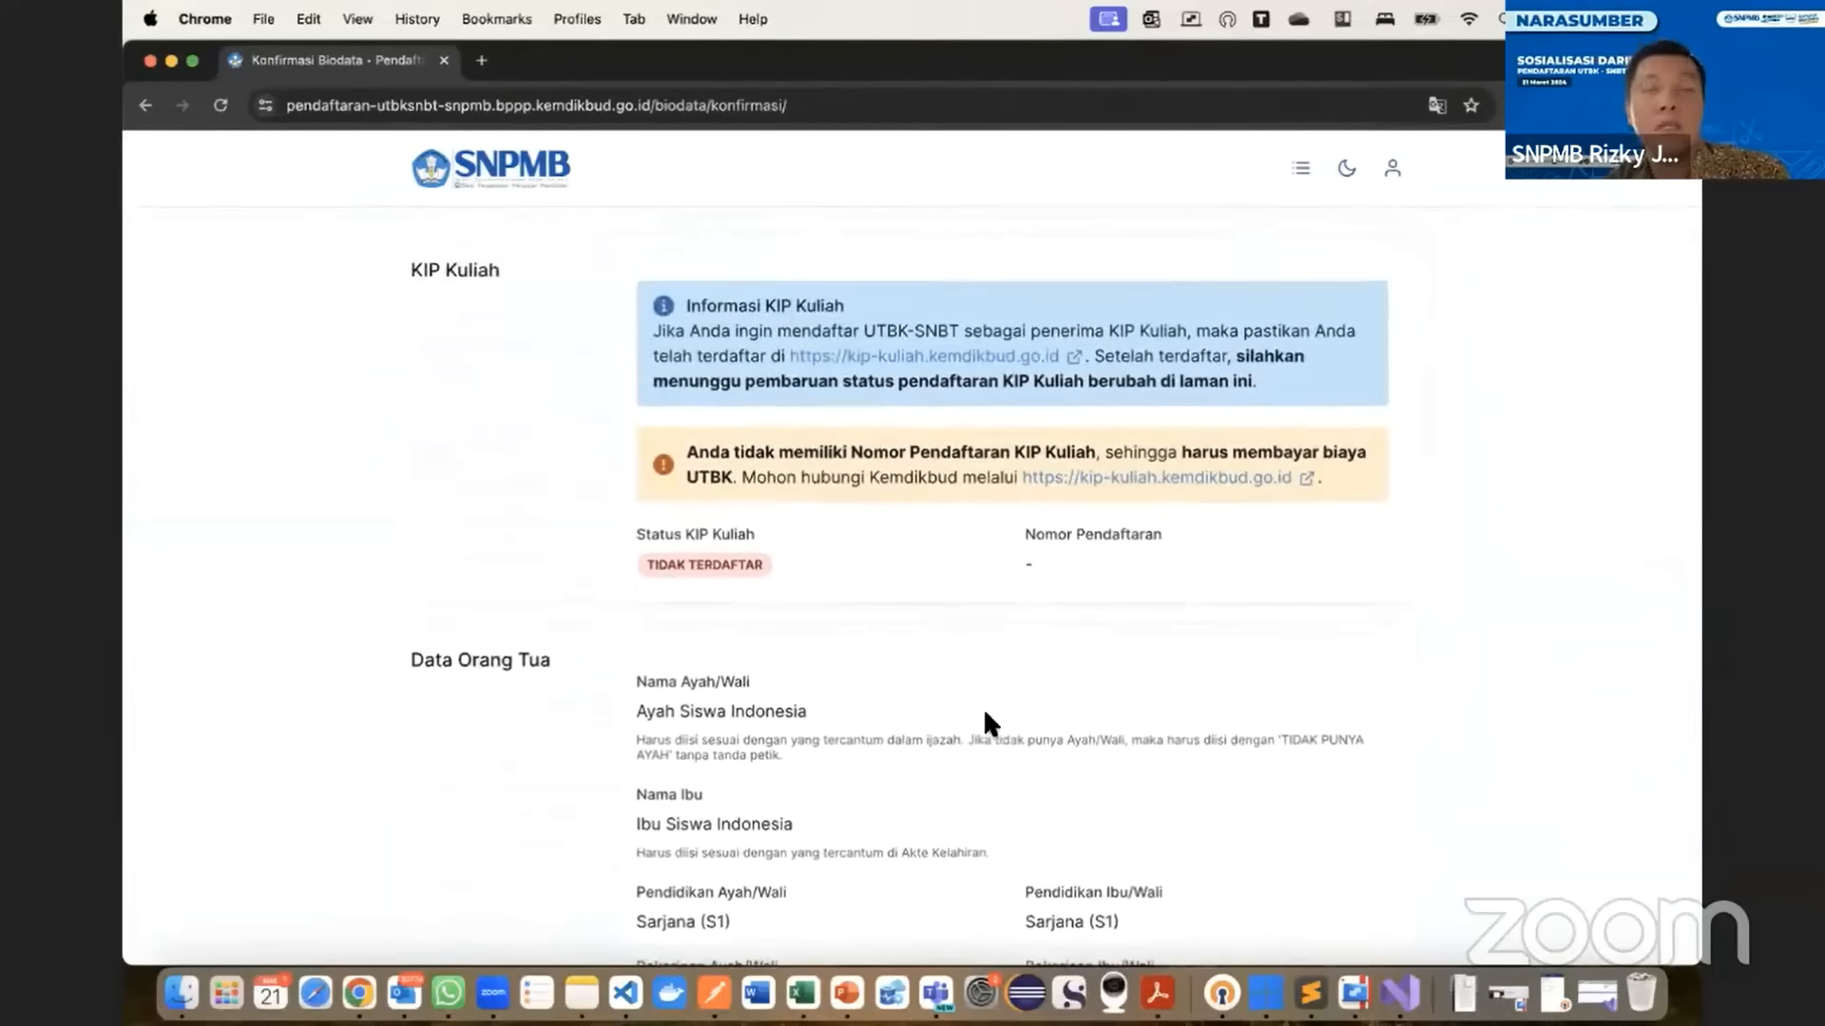
scroll(983, 707, "down", 12)
left_click(1336, 699)
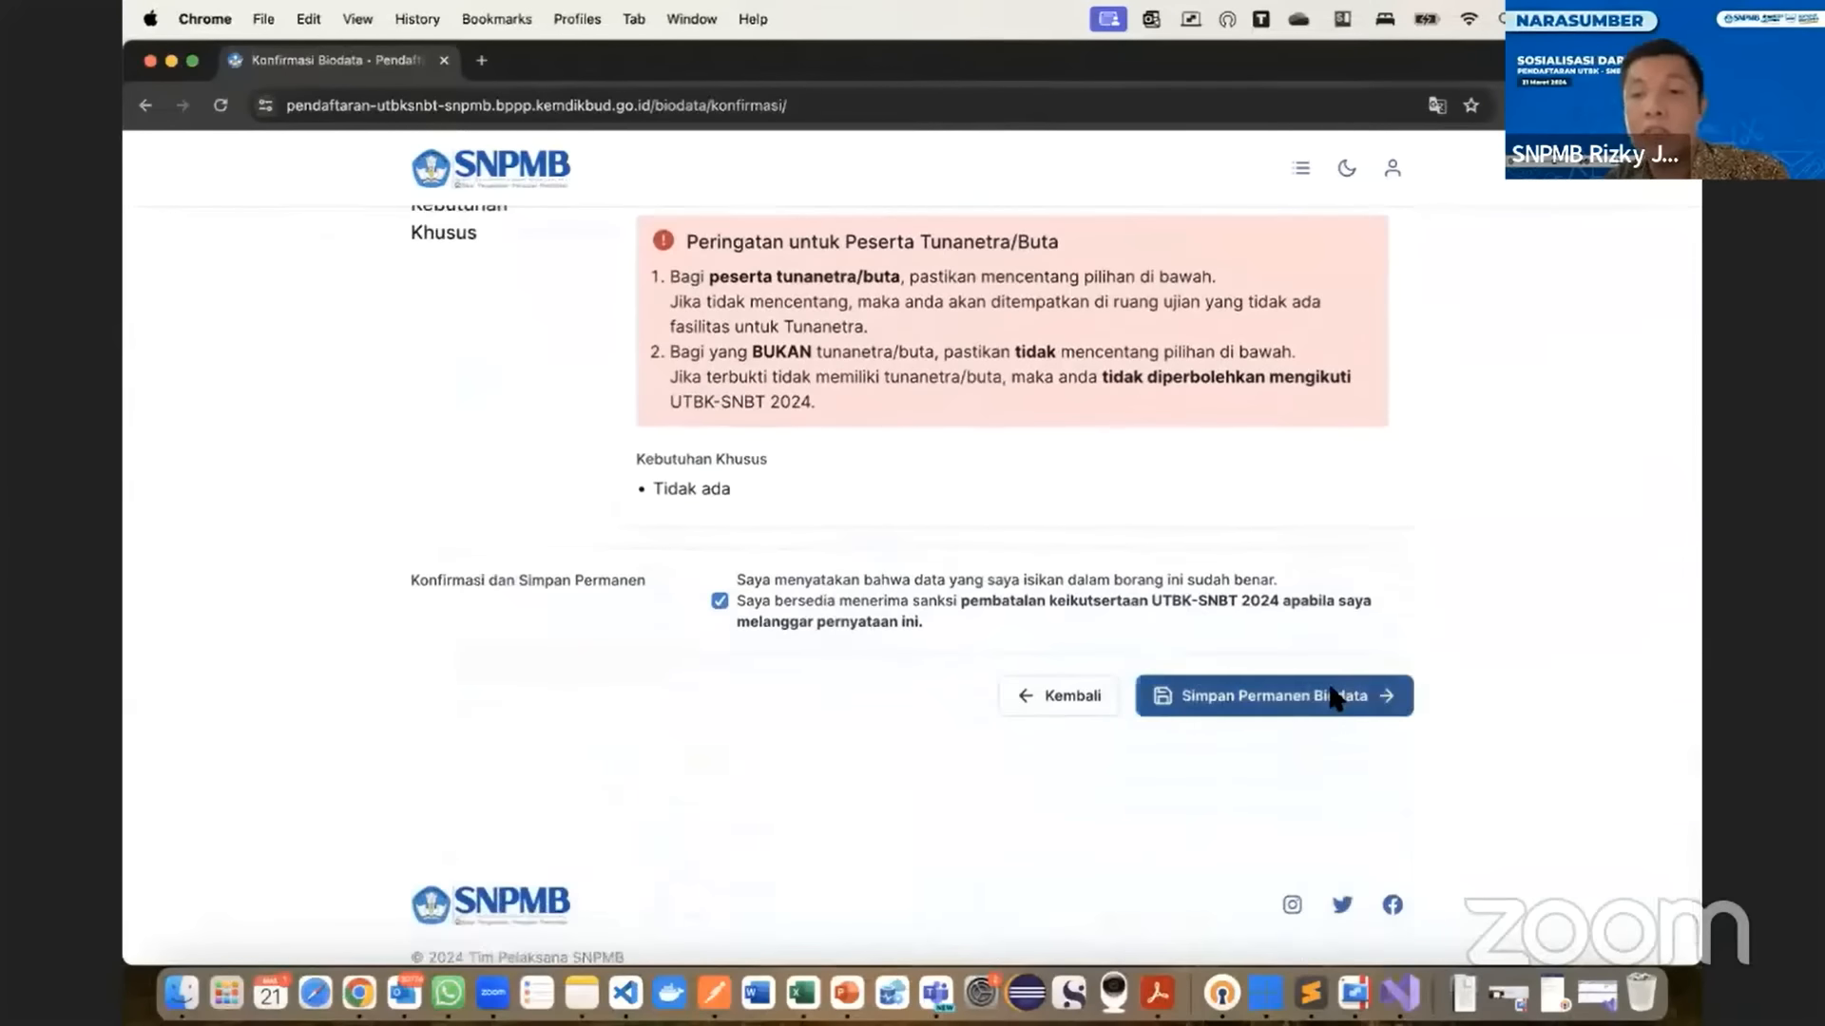
left_click(1028, 490)
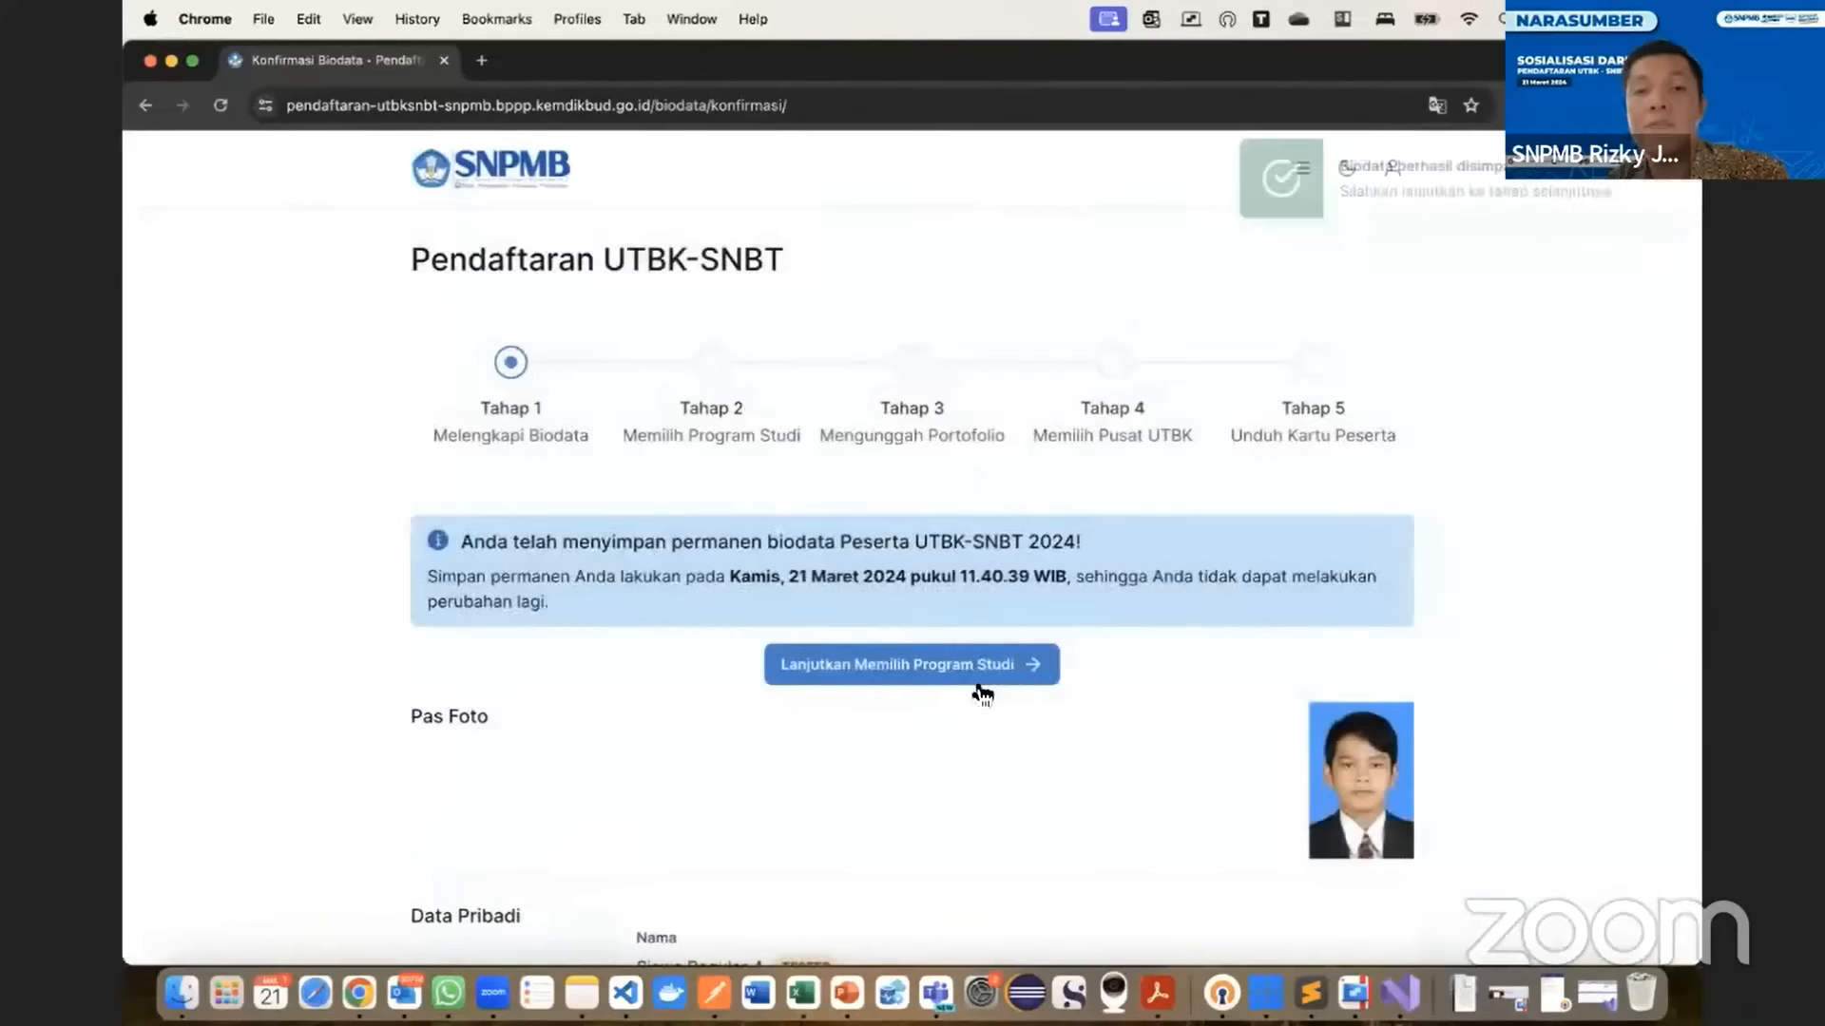
scroll(976, 678, "down", 8)
- Review the saved biodata to the bottom and continue to Tahap 2, Memilih Program Studi
scroll(976, 679, "down", 4)
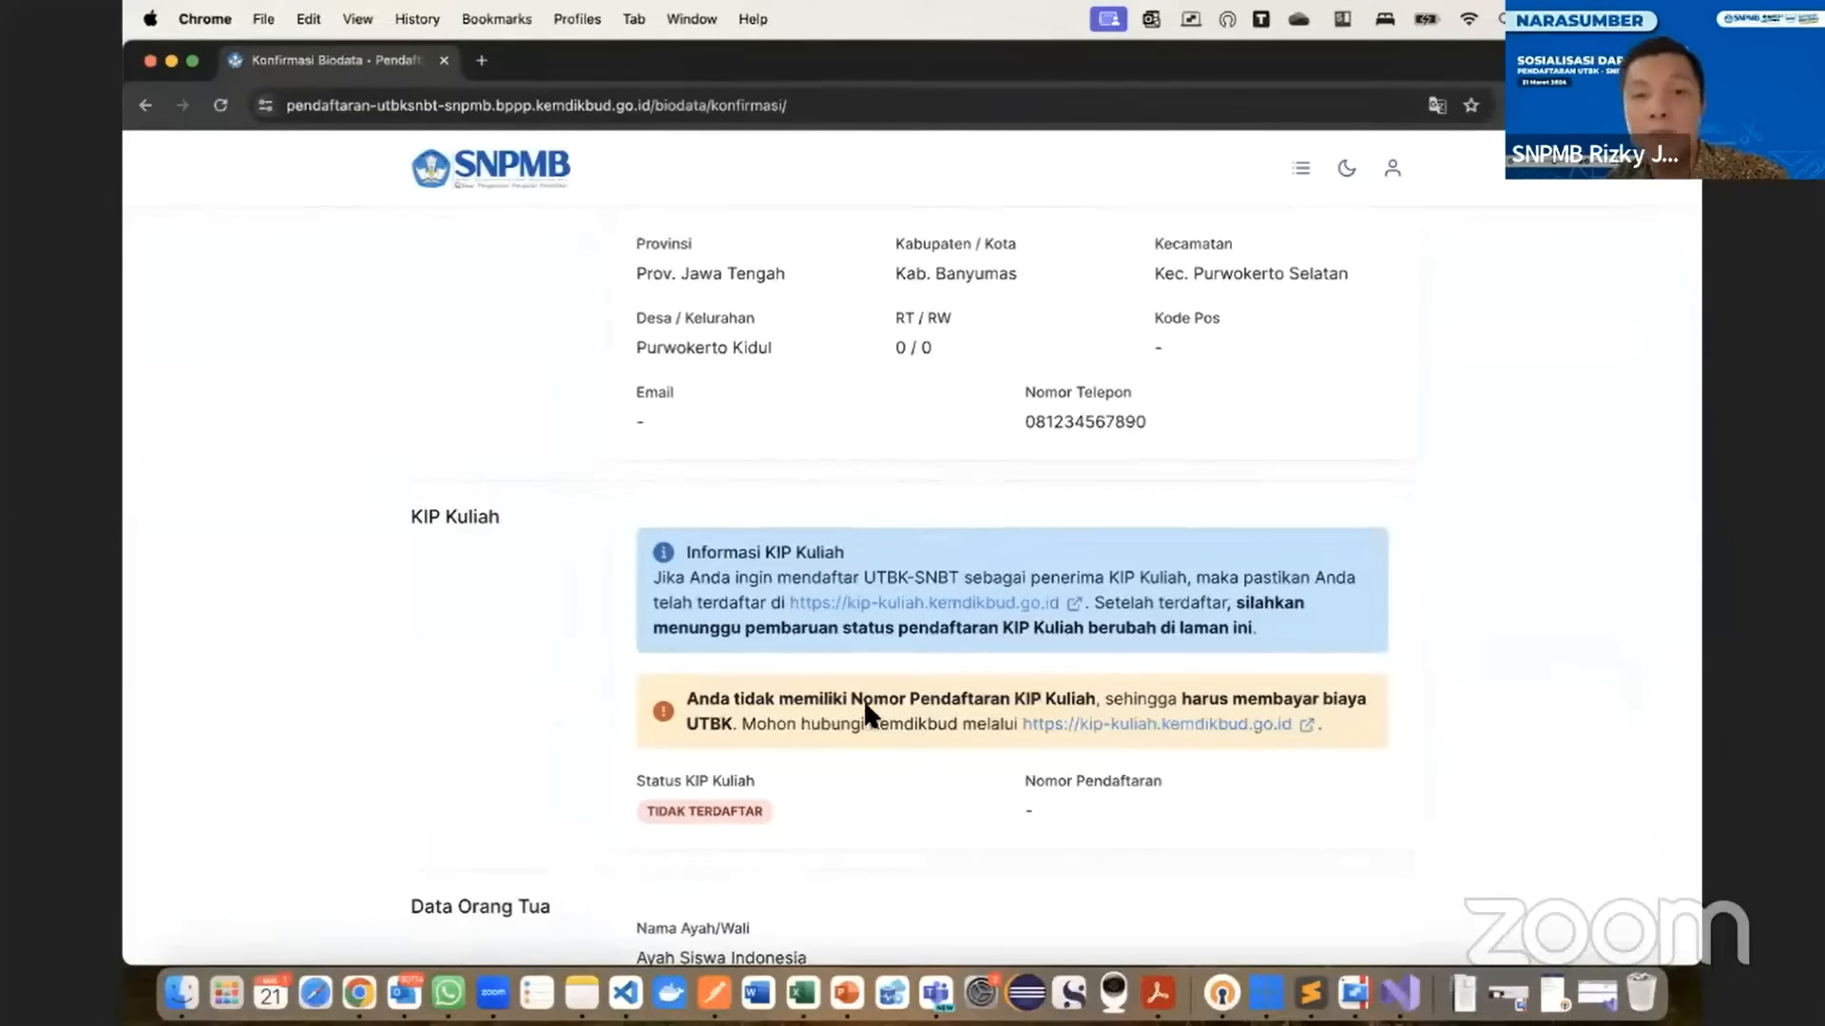
scroll(863, 698, "up", 5)
scroll(865, 699, "down", 5)
scroll(865, 699, "down", 5)
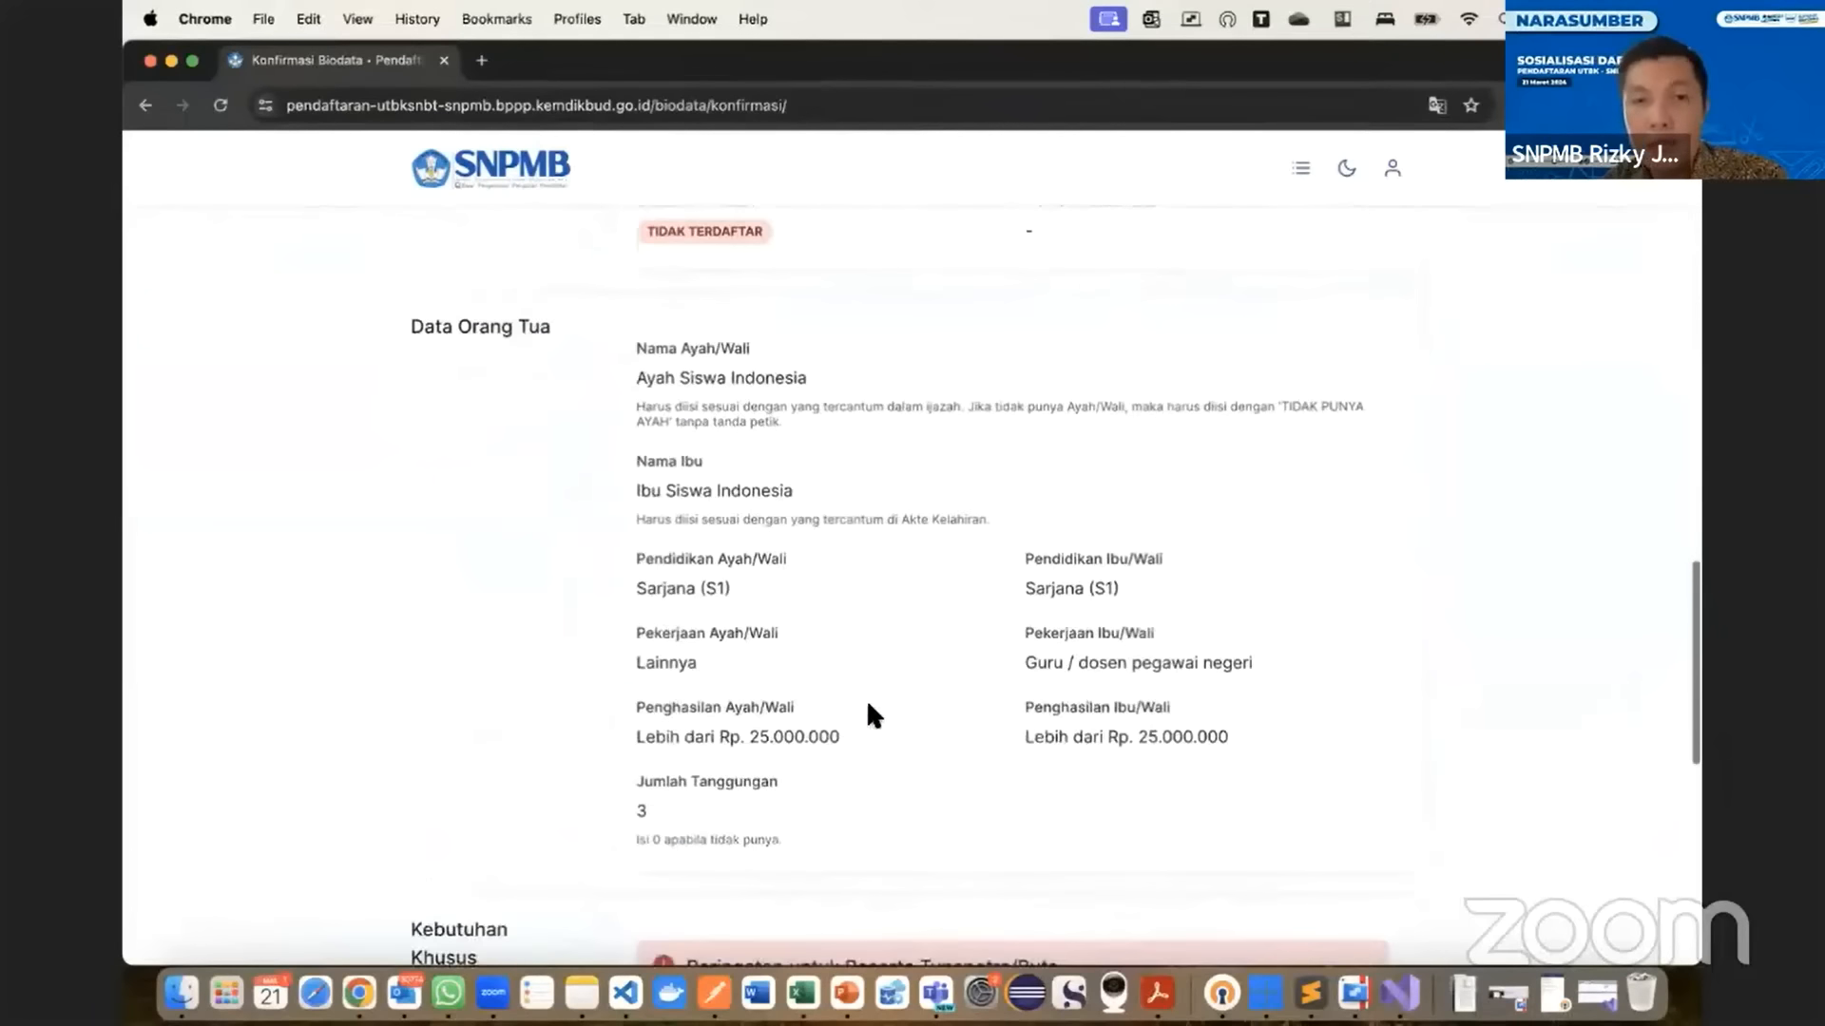
scroll(865, 698, "down", 10)
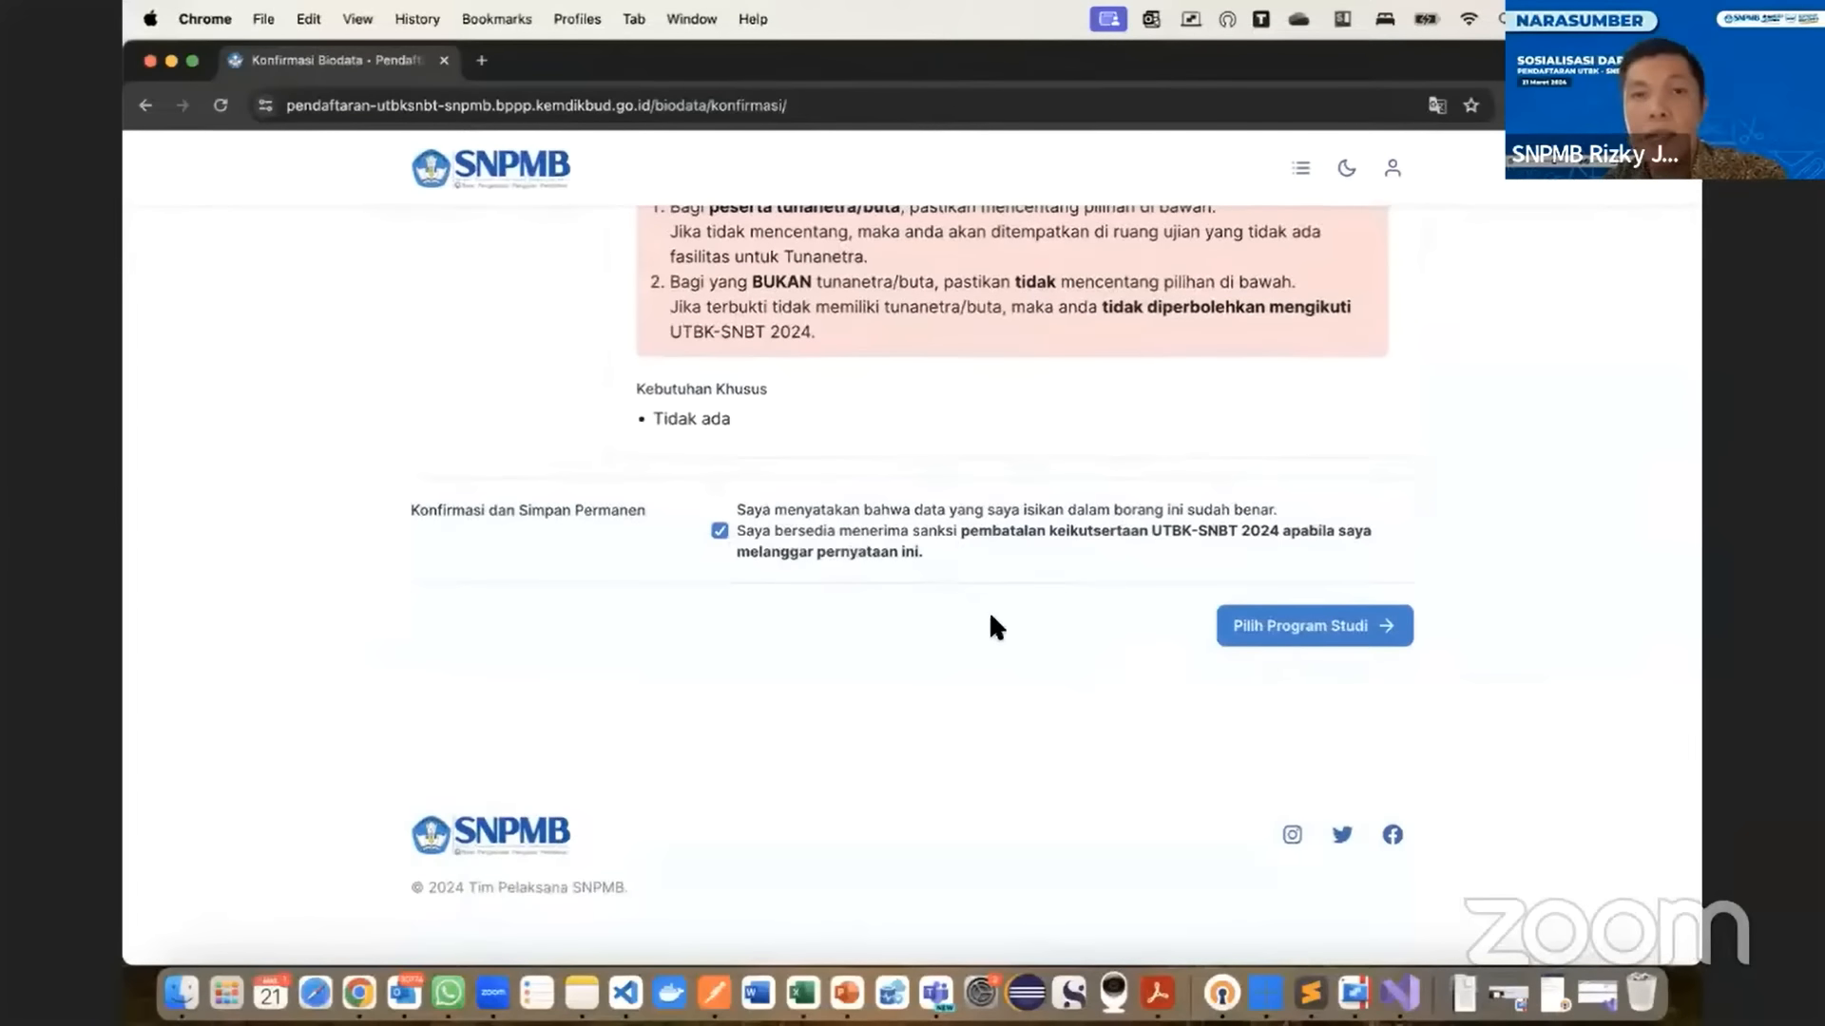
left_click(1316, 627)
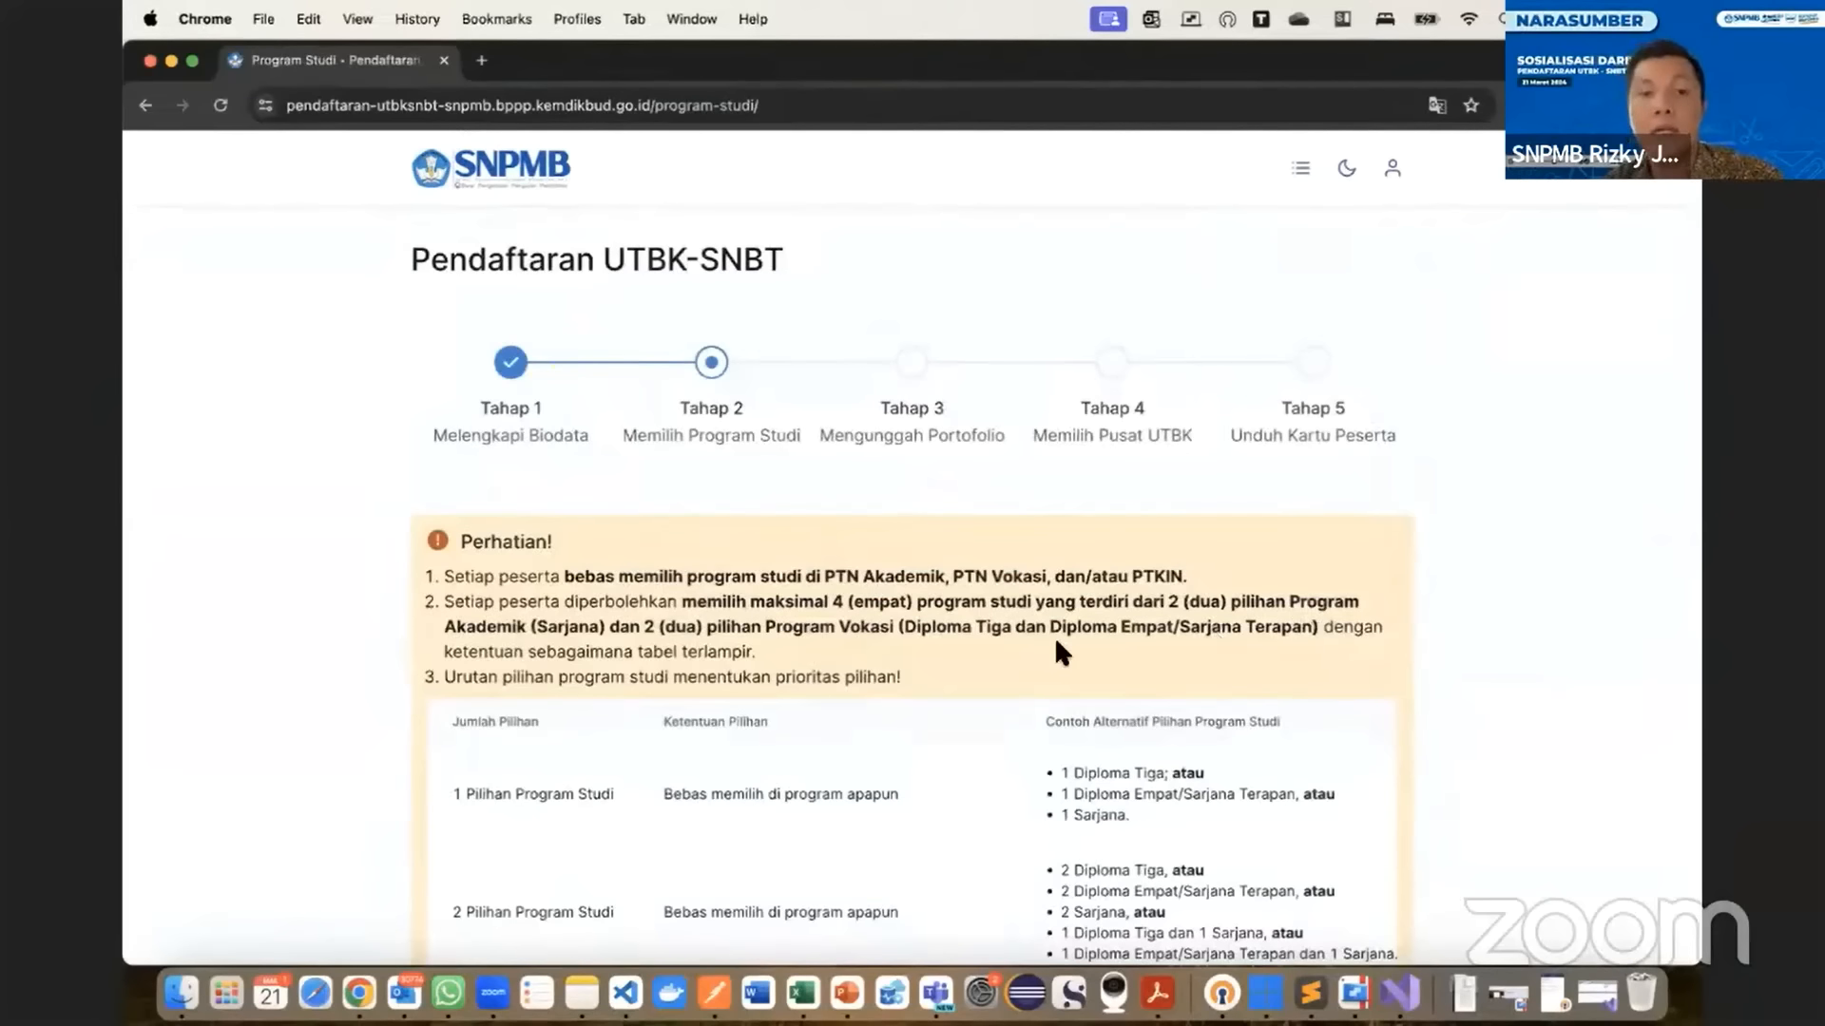
- Search 'isla' and set Pilihan 1's Perguruan Tinggi to UNIVERSITAS ISLAM NEGERI DATOKARAMA PALU
scroll(1057, 651, "down", 4)
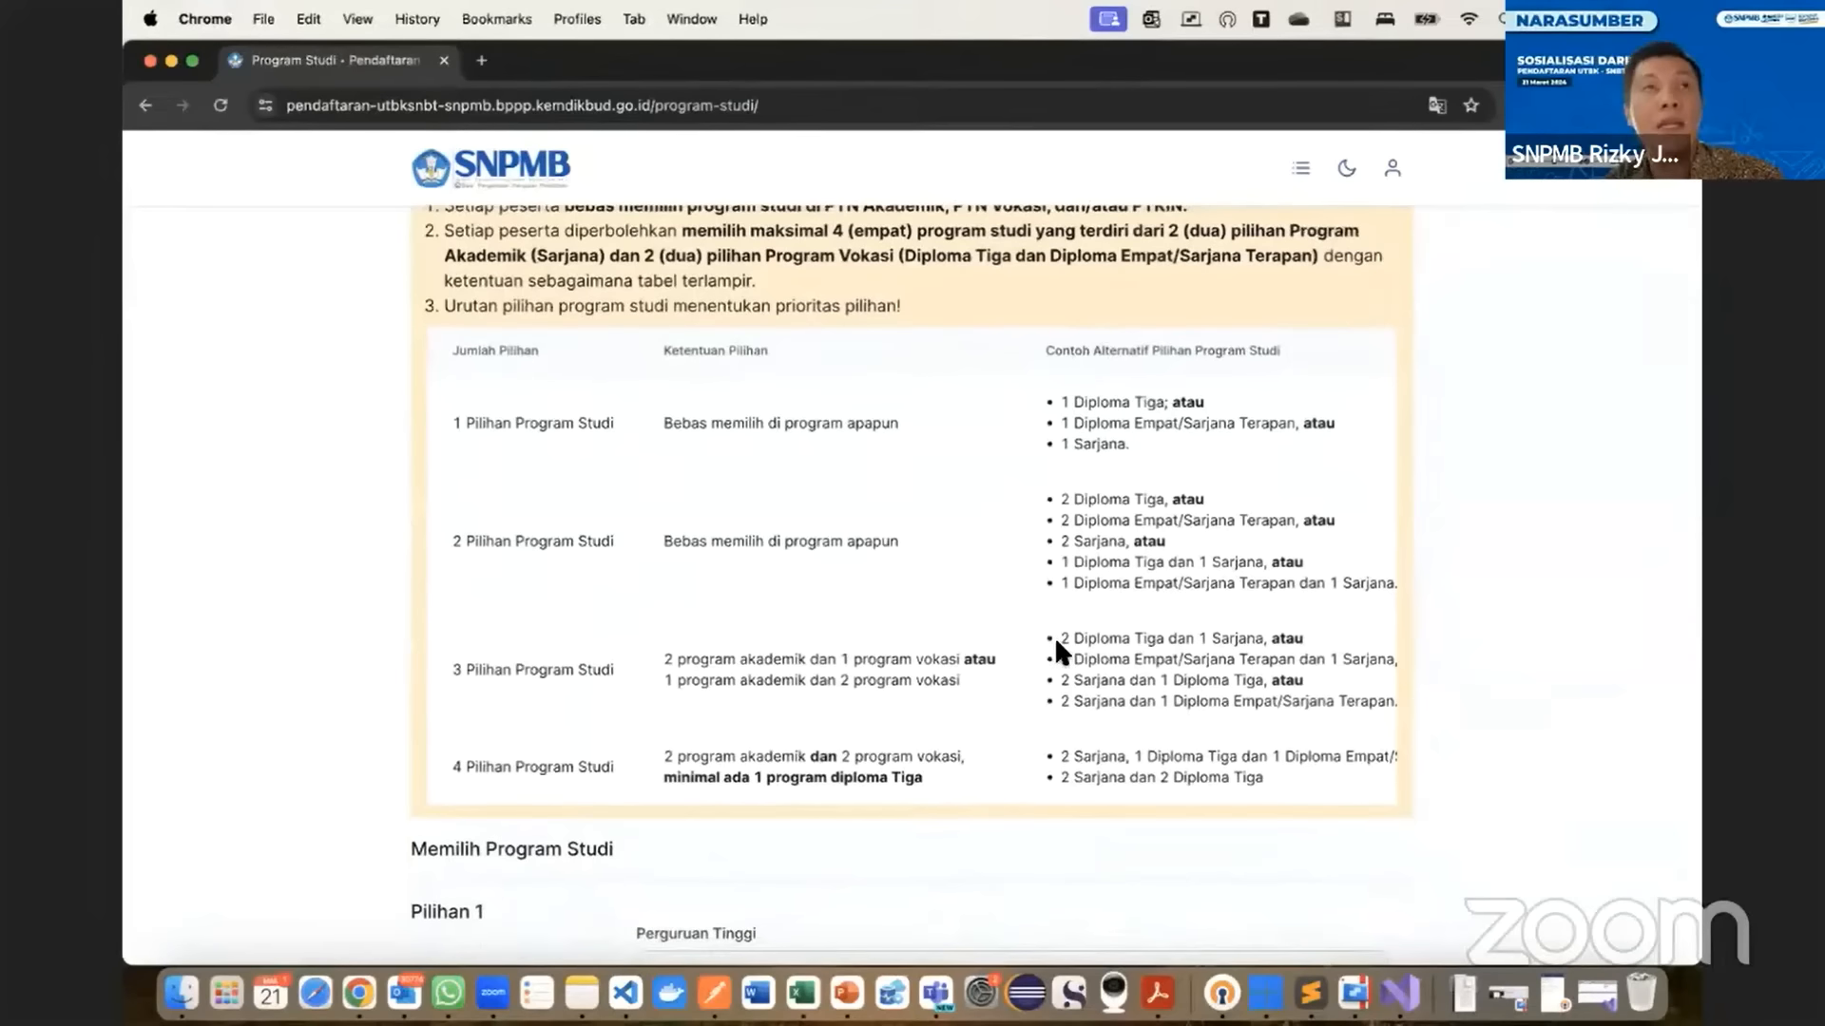
scroll(1053, 636, "down", 6)
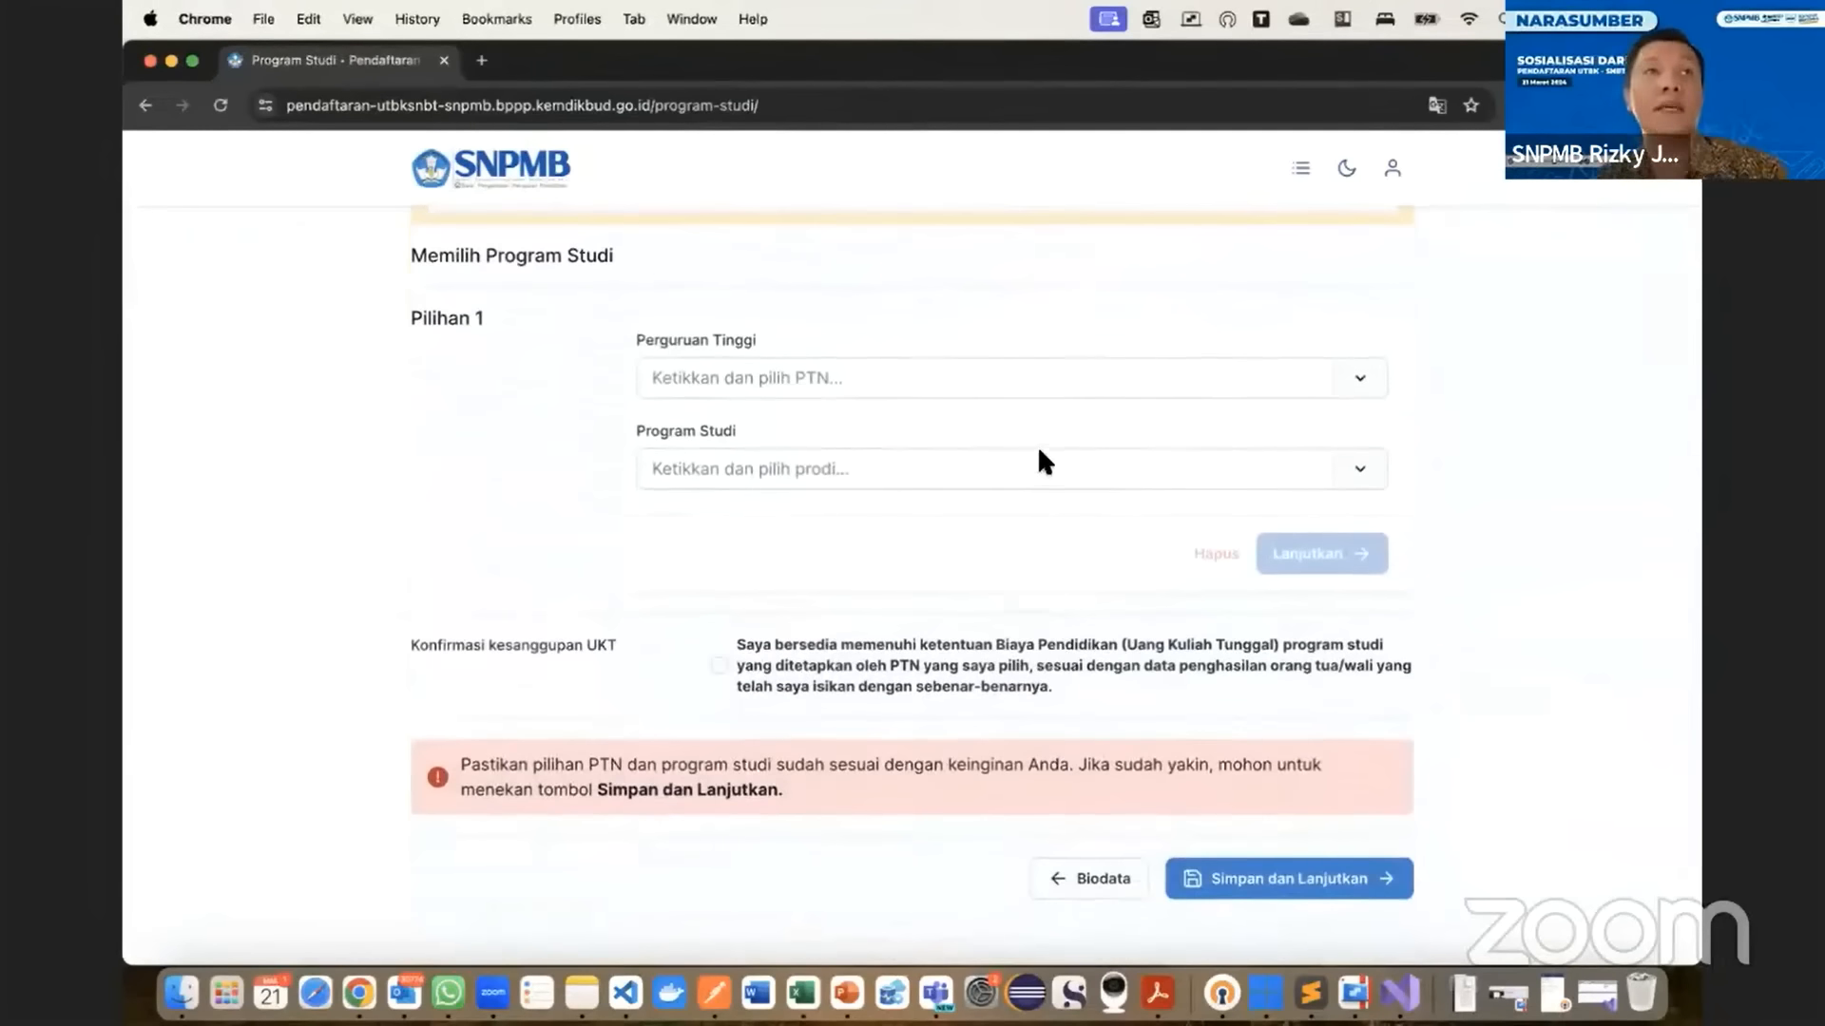
scroll(1039, 453, "up", 8)
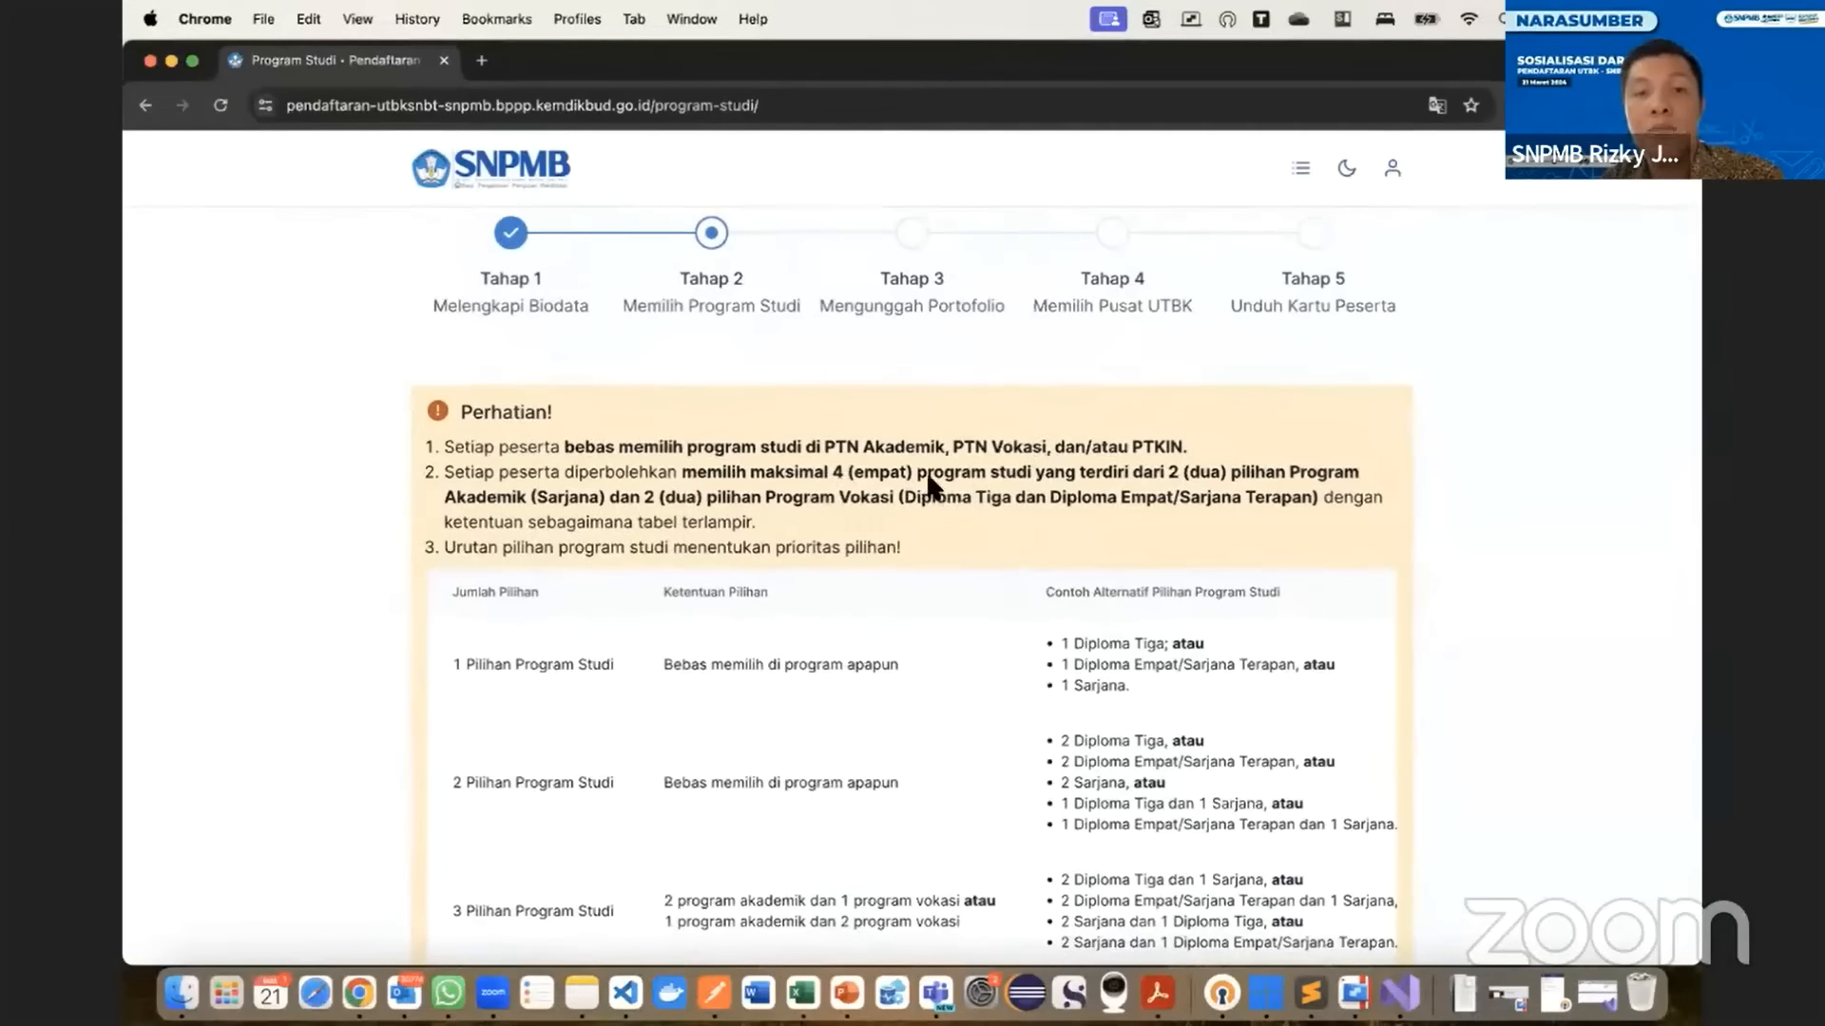
scroll(931, 487, "down", 10)
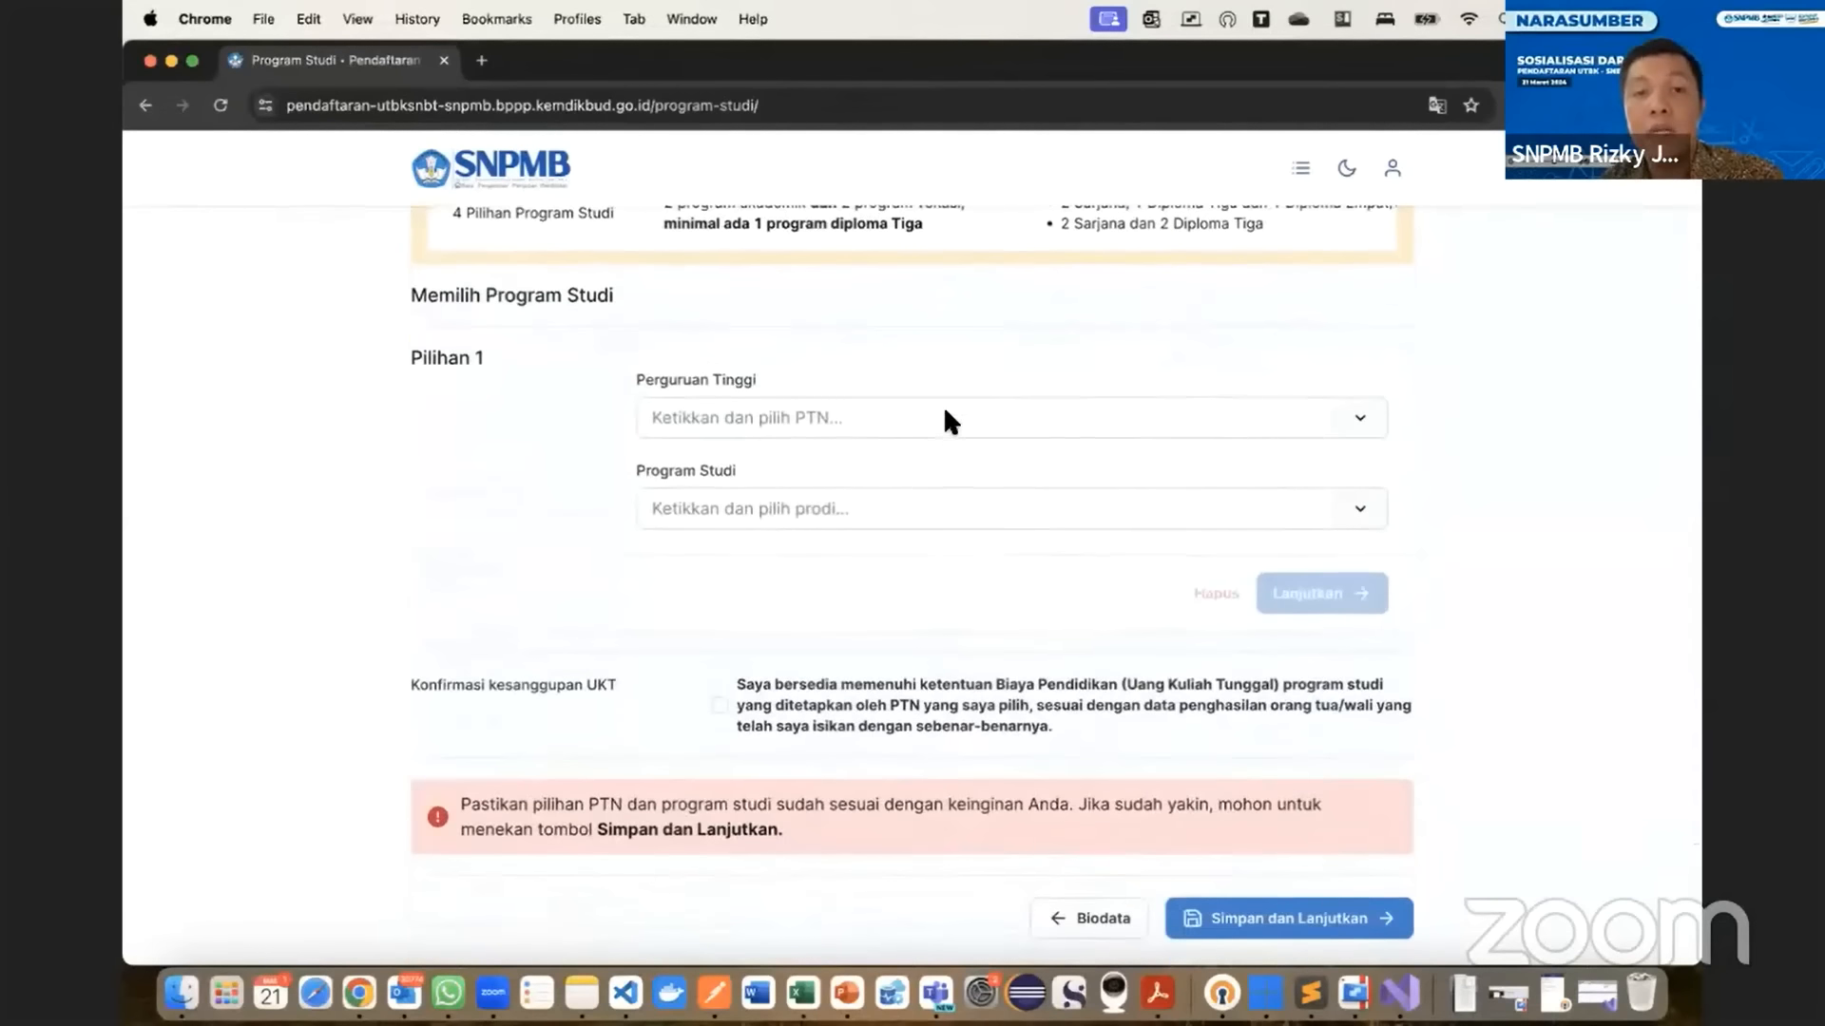
left_click(947, 418)
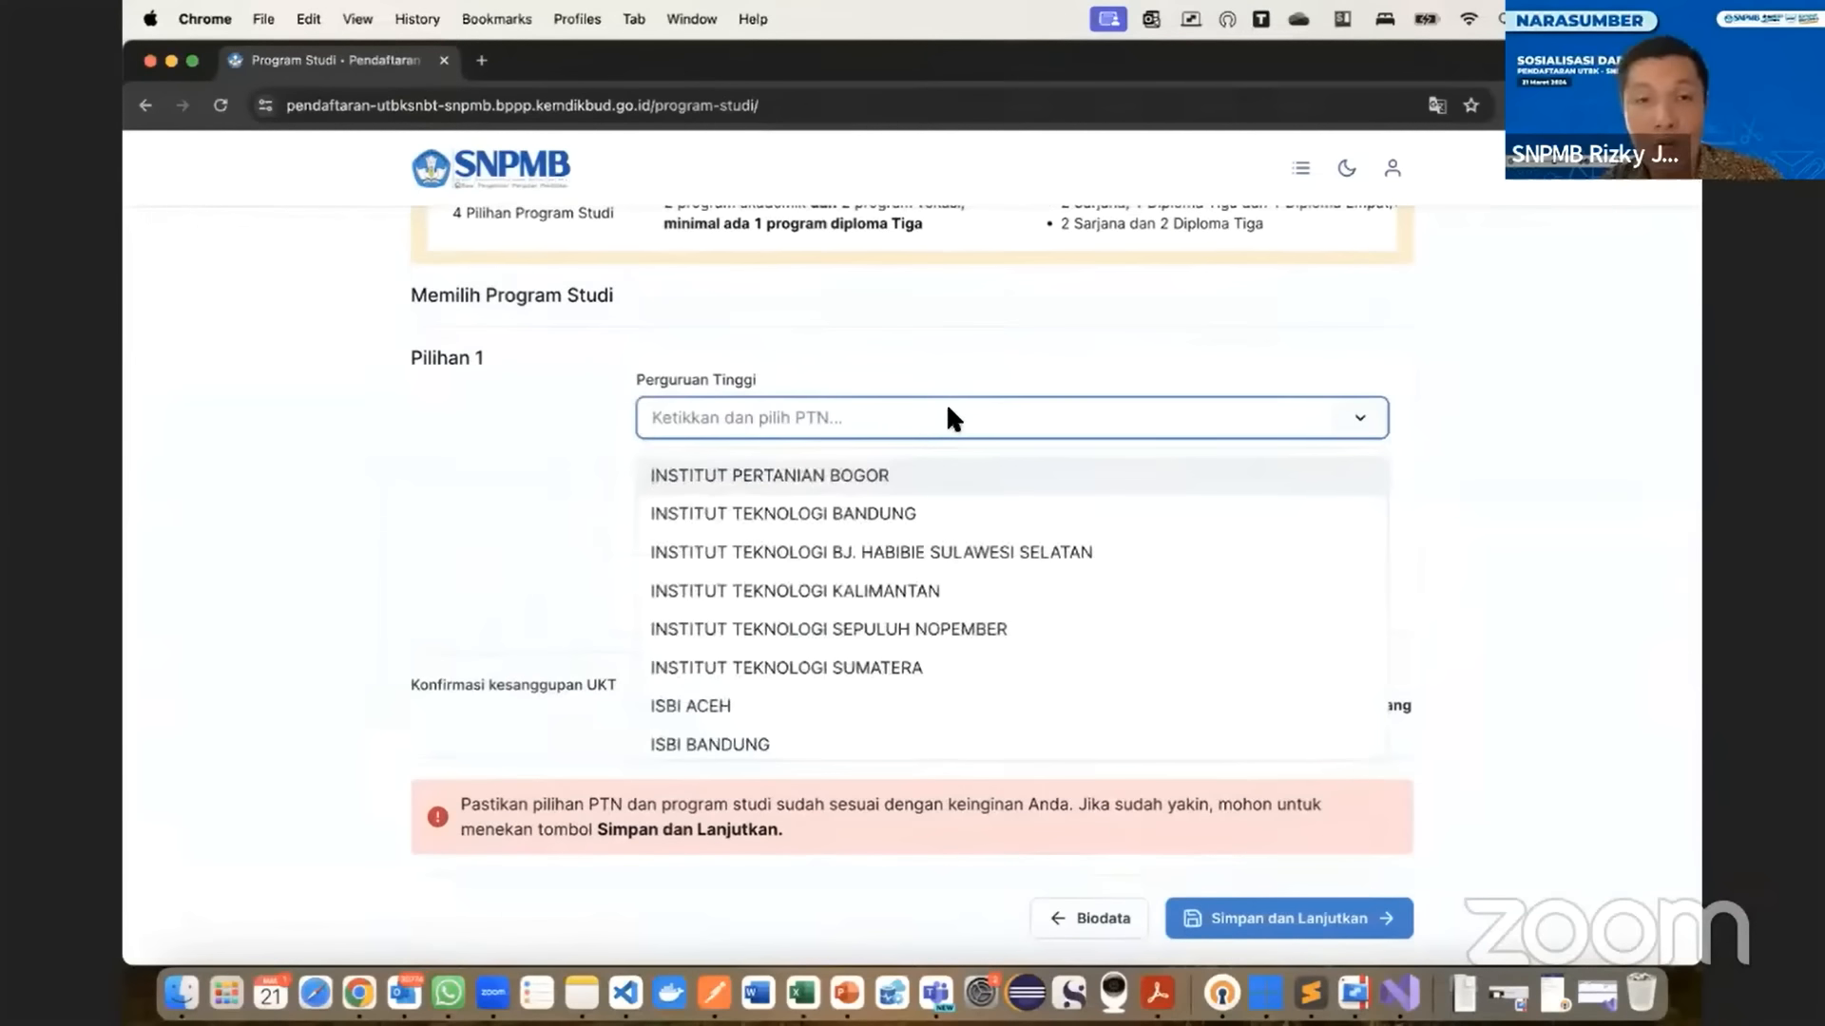
type("isla")
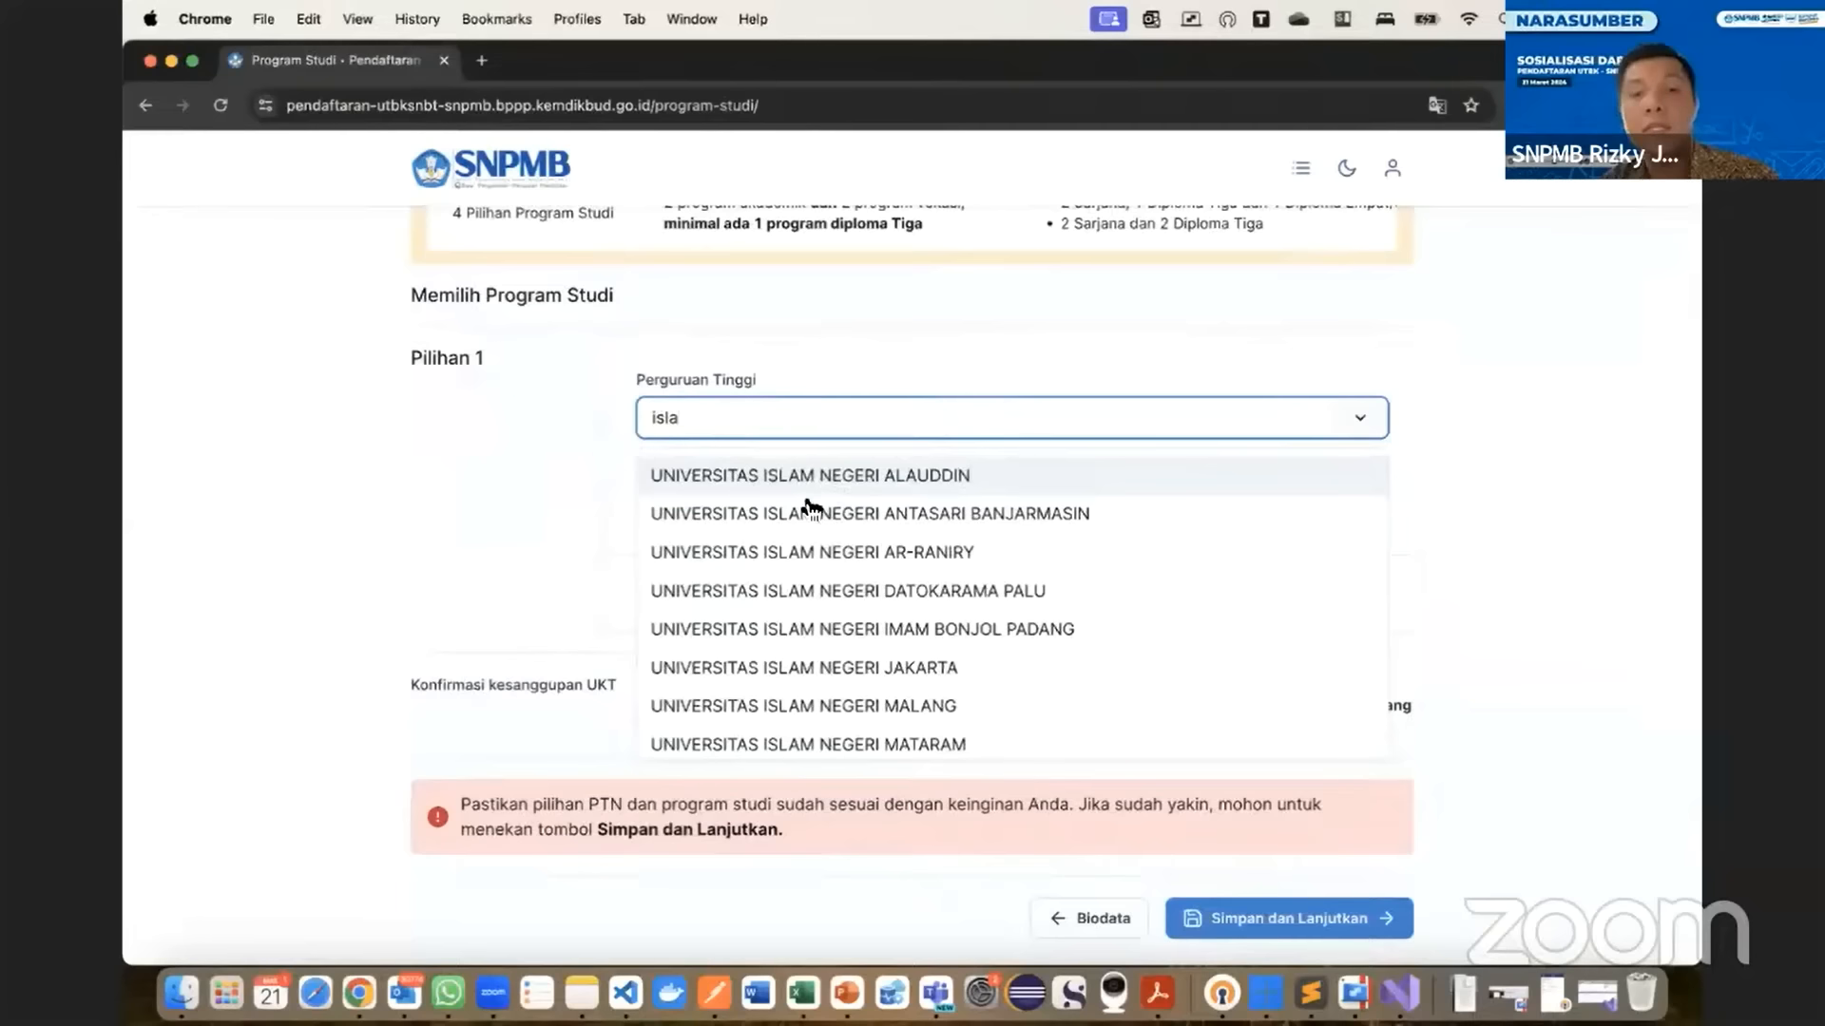
left_click(894, 599)
left_click(841, 534)
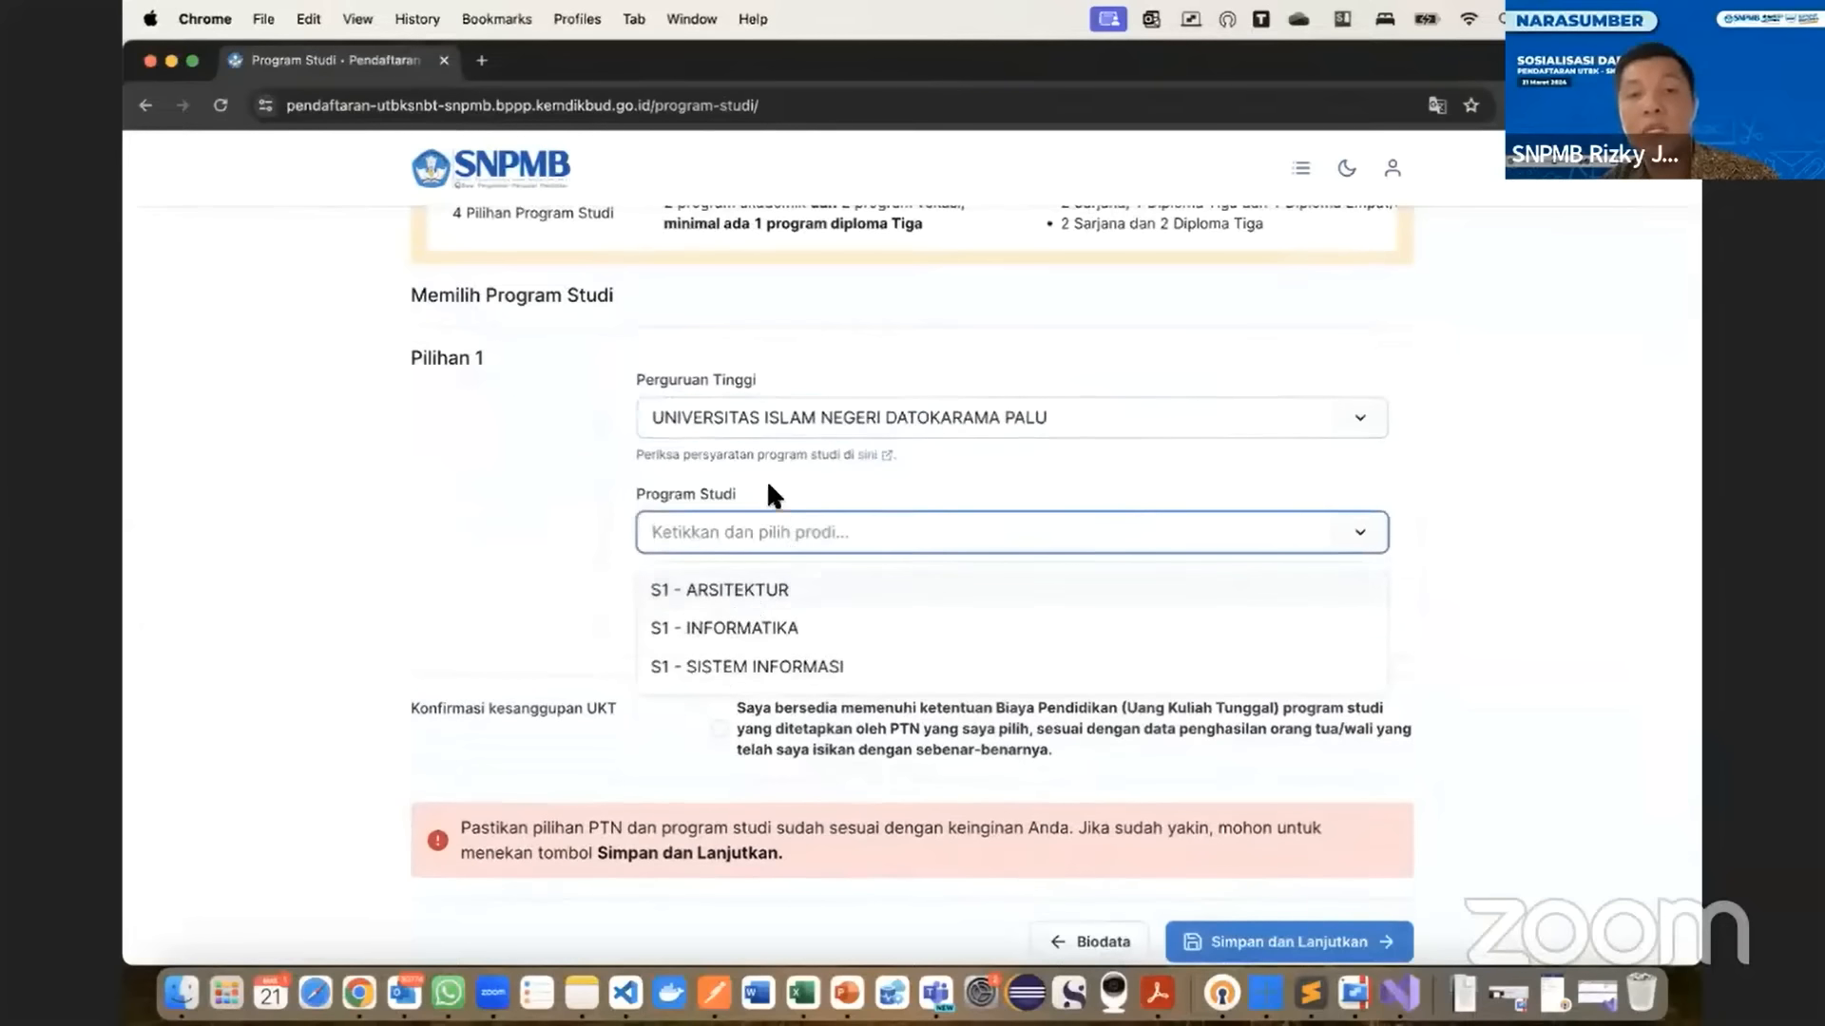
scroll(836, 416, "up", 10)
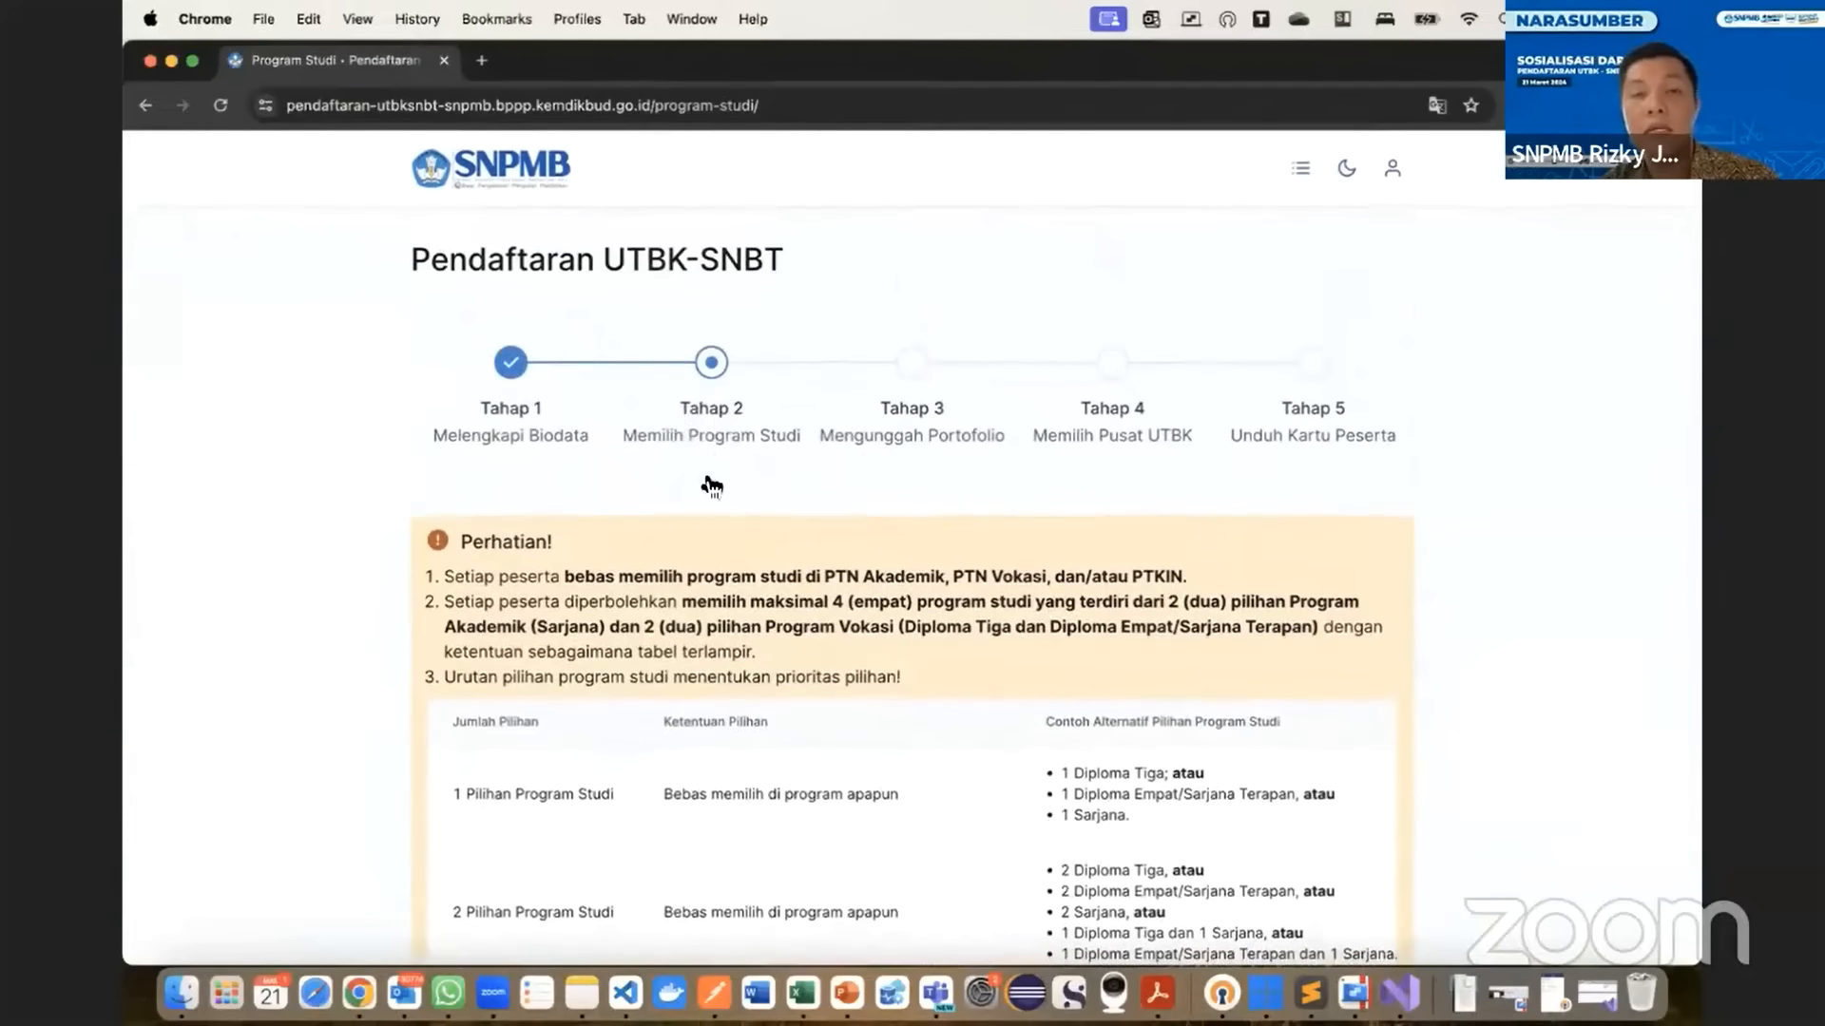
scroll(711, 485, "down", 10)
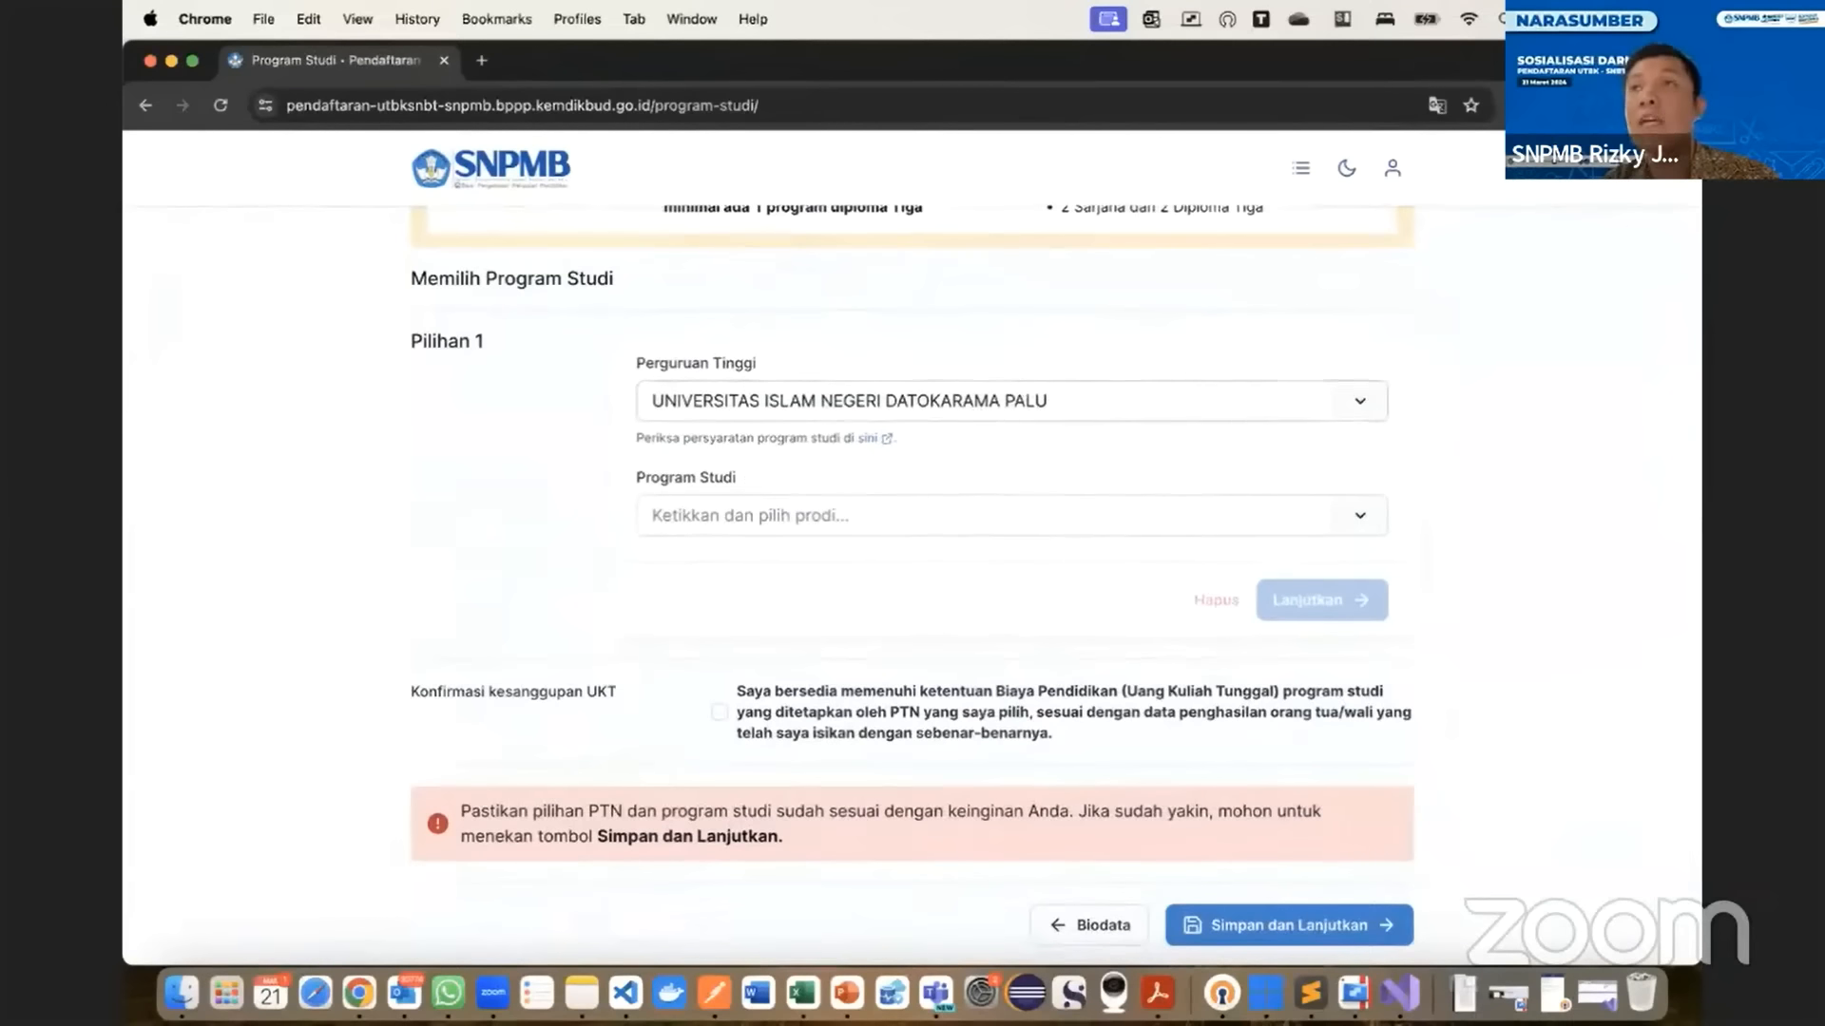
key("super+Tab")
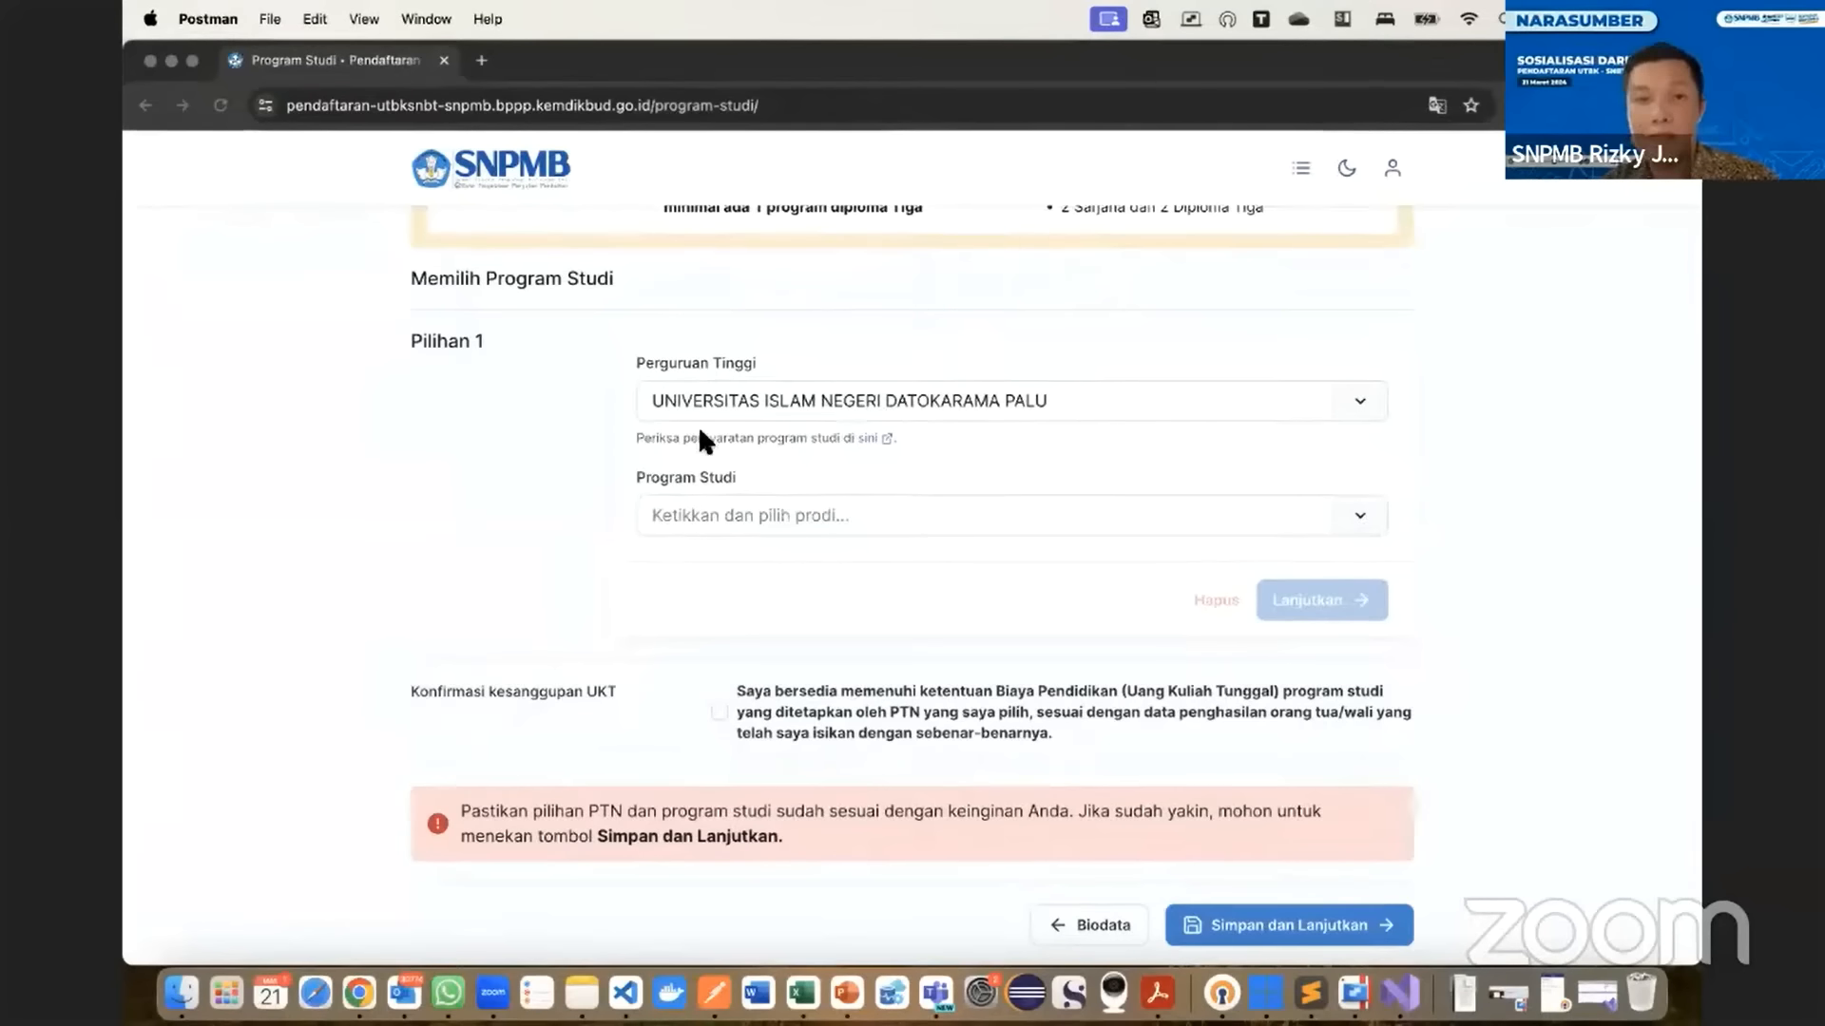
- Reload the study-program page from the browser address bar
left_click(447, 409)
left_click(656, 105)
key("Return")
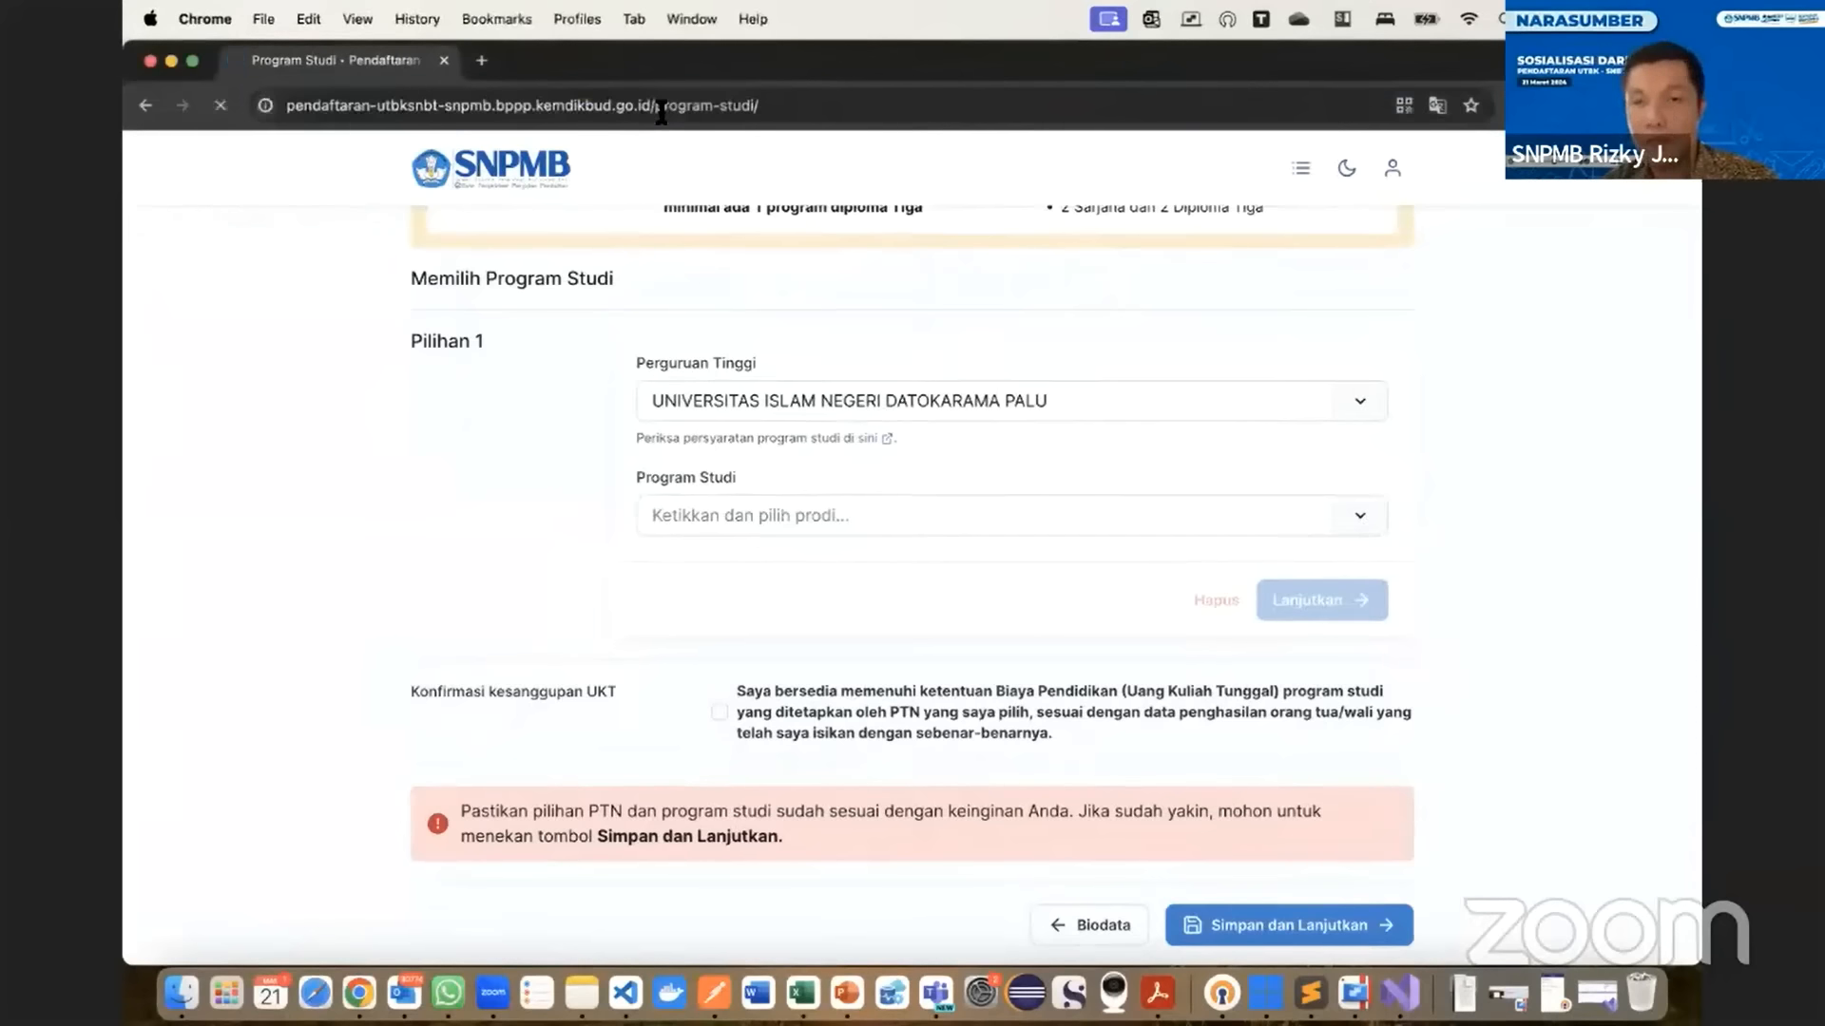
scroll(985, 519, "down", 3)
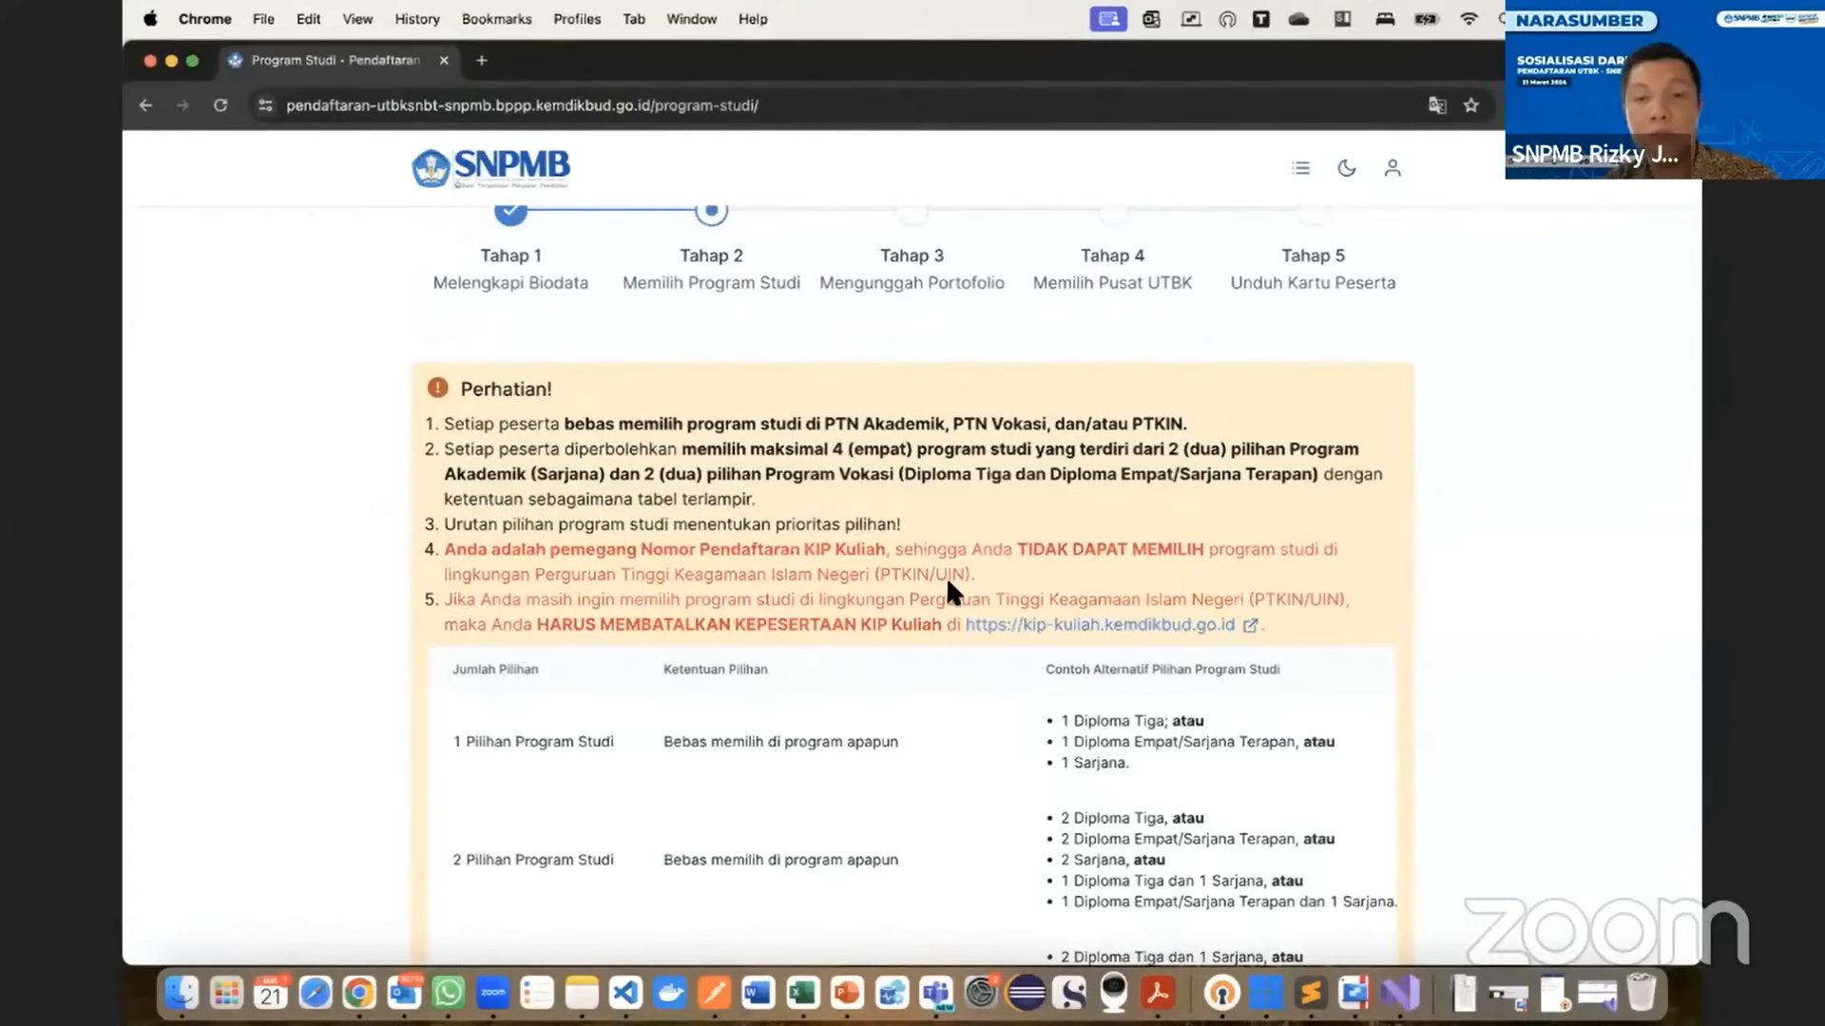
scroll(948, 583, "down", 2)
scroll(949, 583, "down", 1)
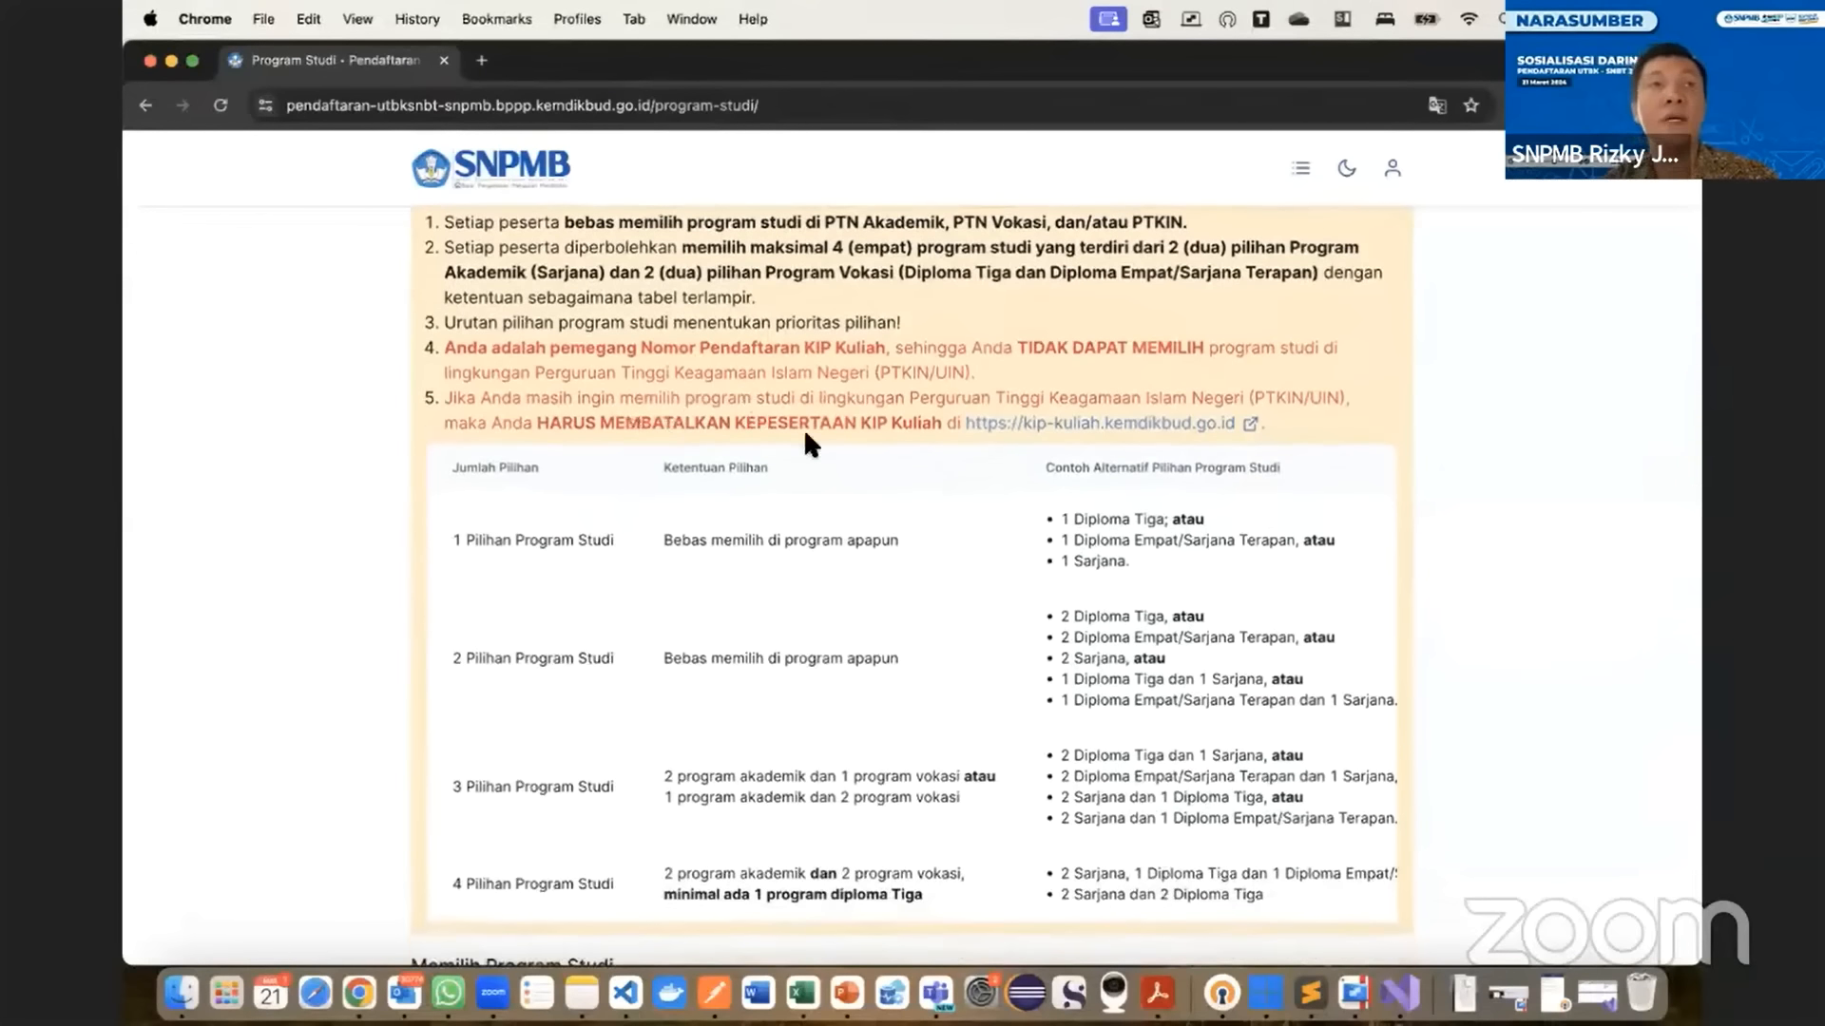
scroll(806, 490, "down", 6)
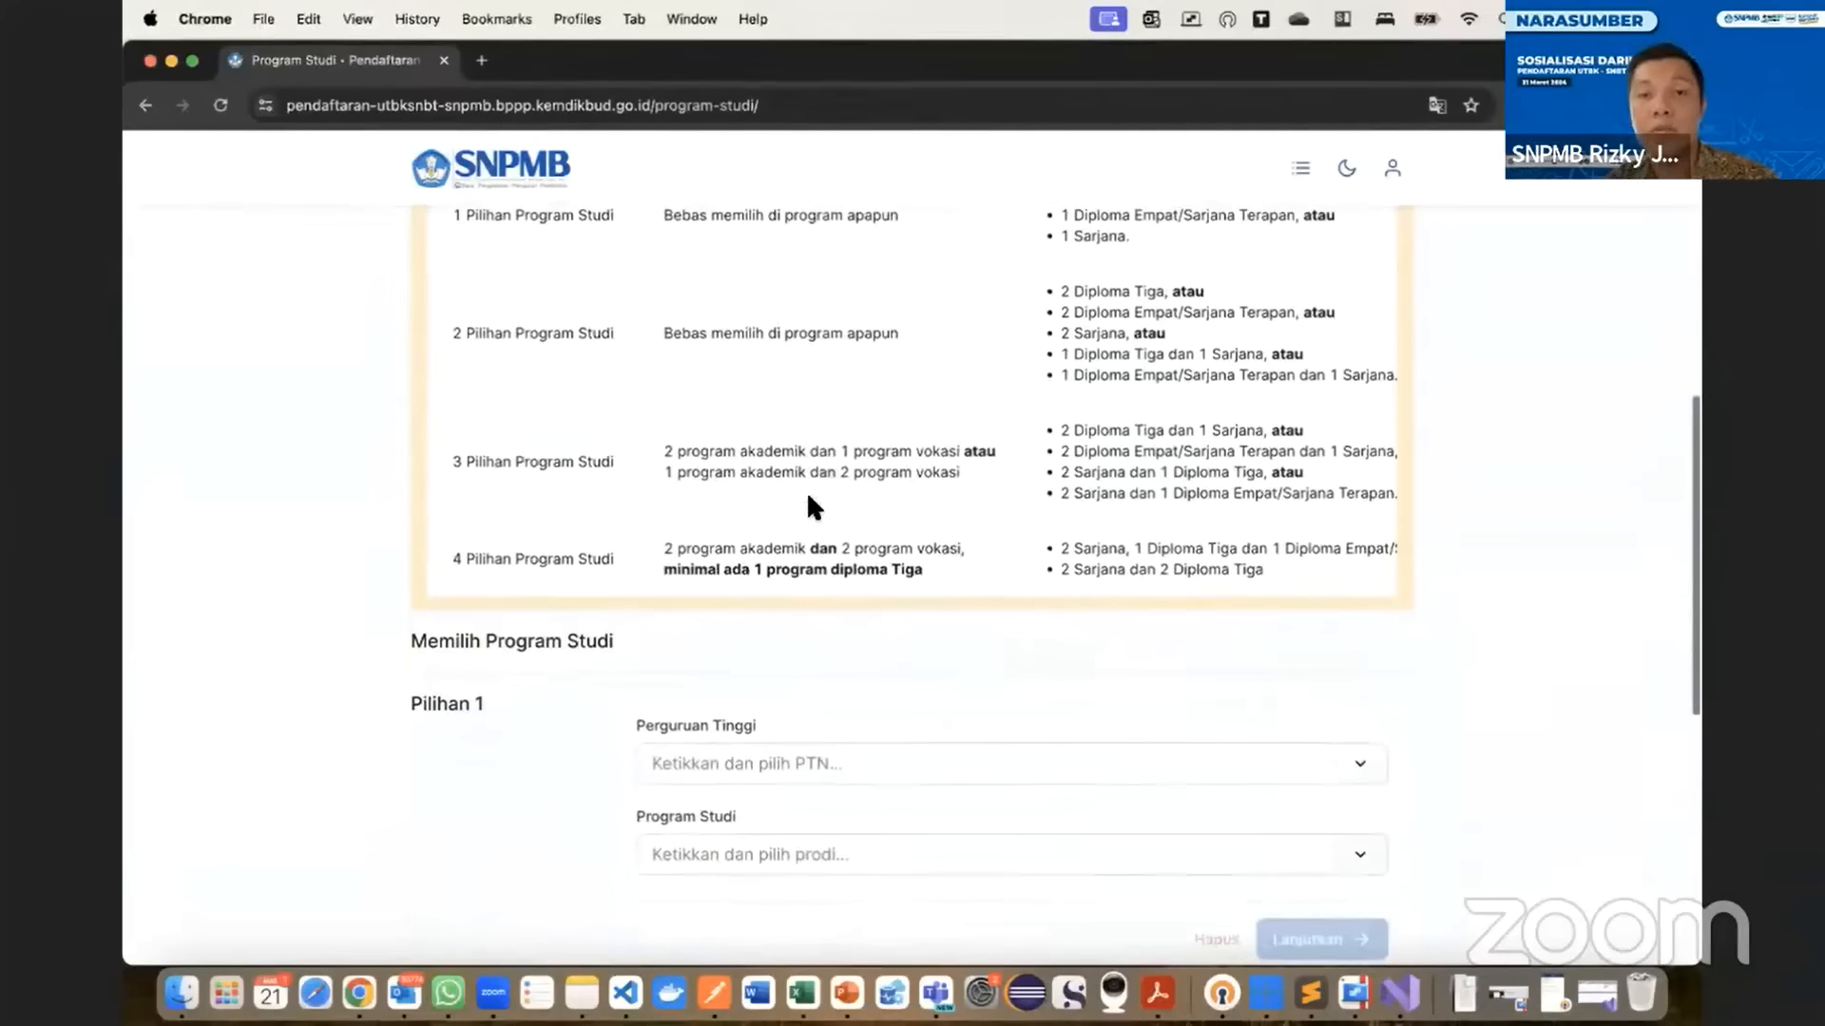
- Search 'islam' in the Pilihan 1 university field, clear it, and reload the page again
left_click(795, 525)
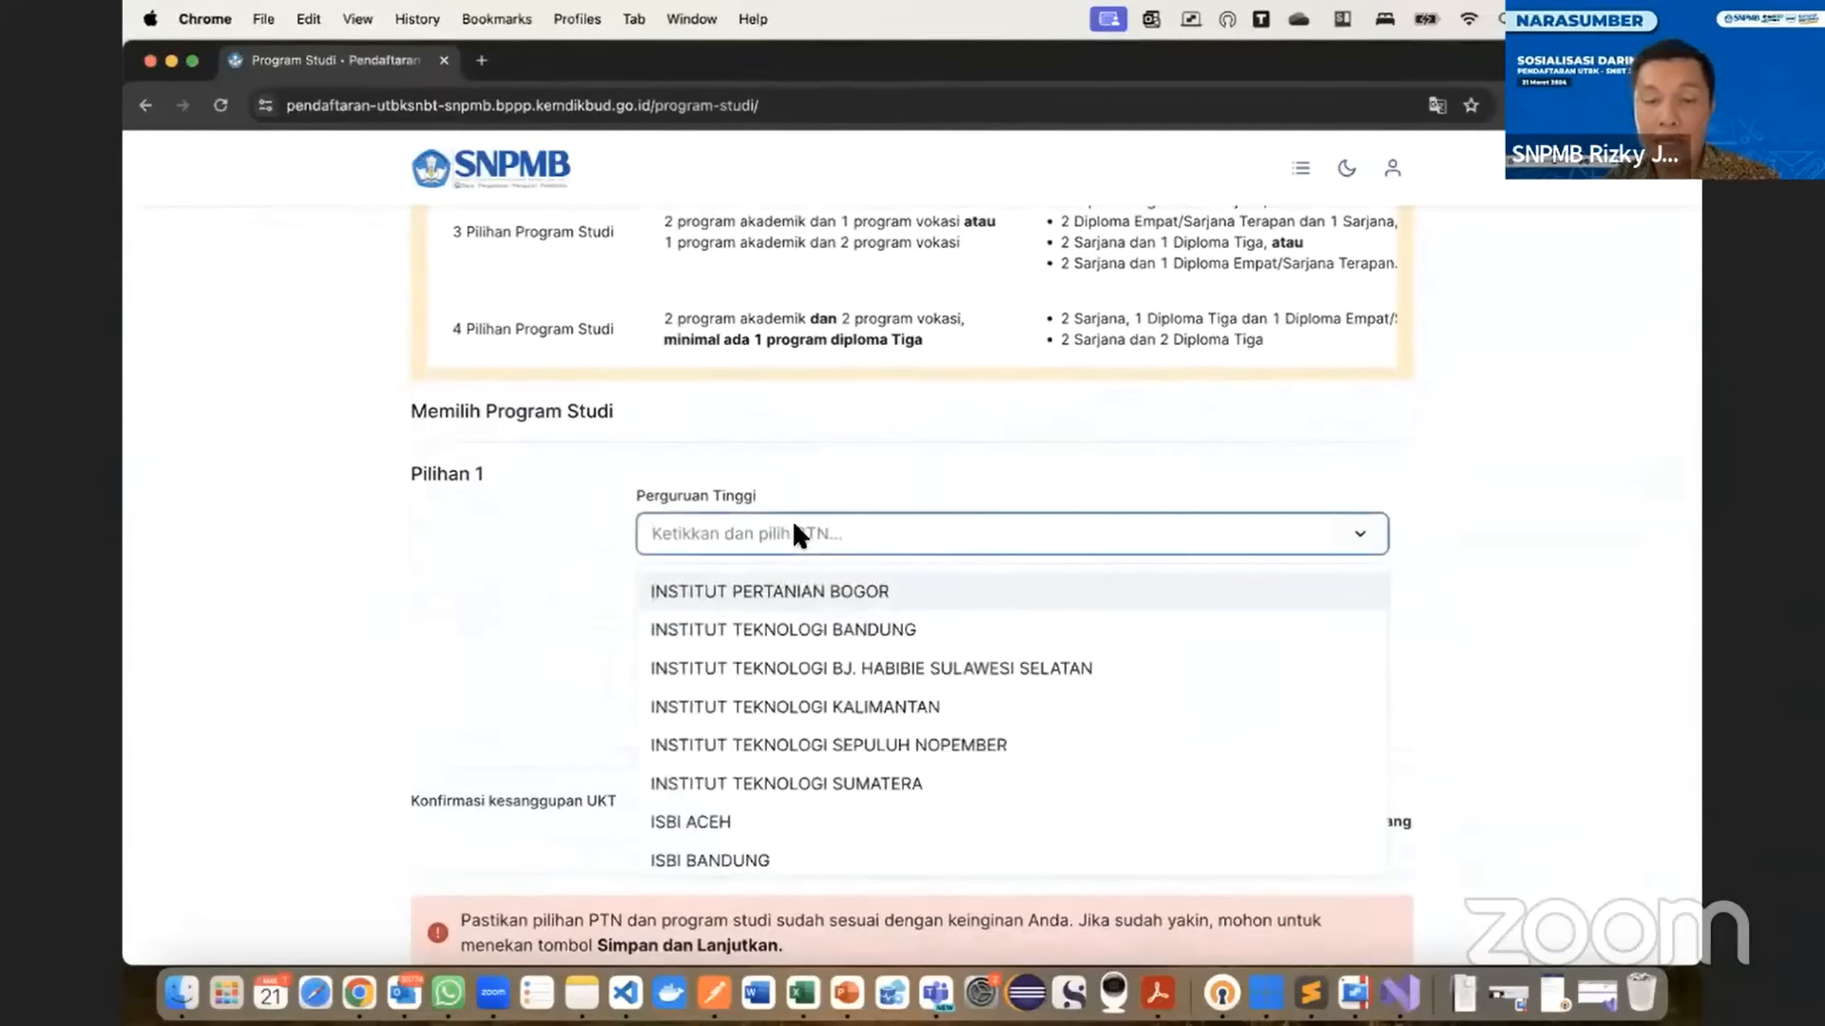
type("islam")
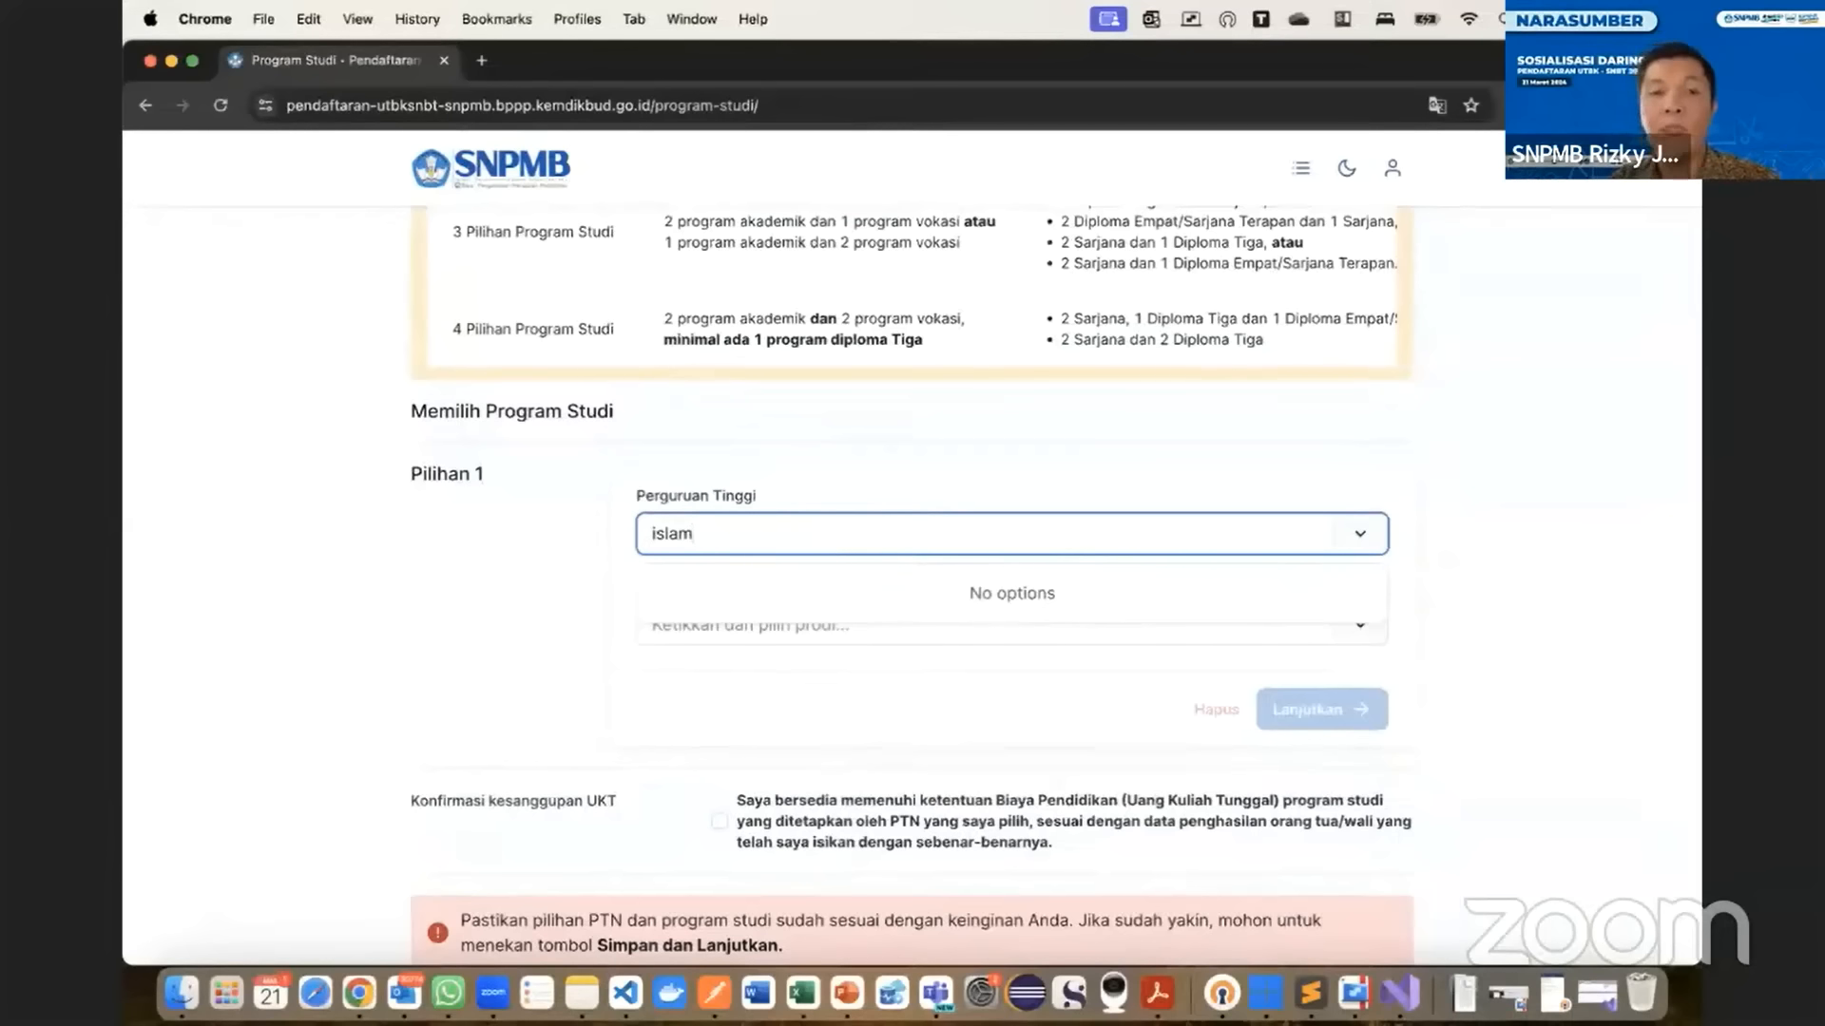
key("BackSpace")
key("BackSpace")
key("BackSpace")
key("BackSpace")
key("BackSpace")
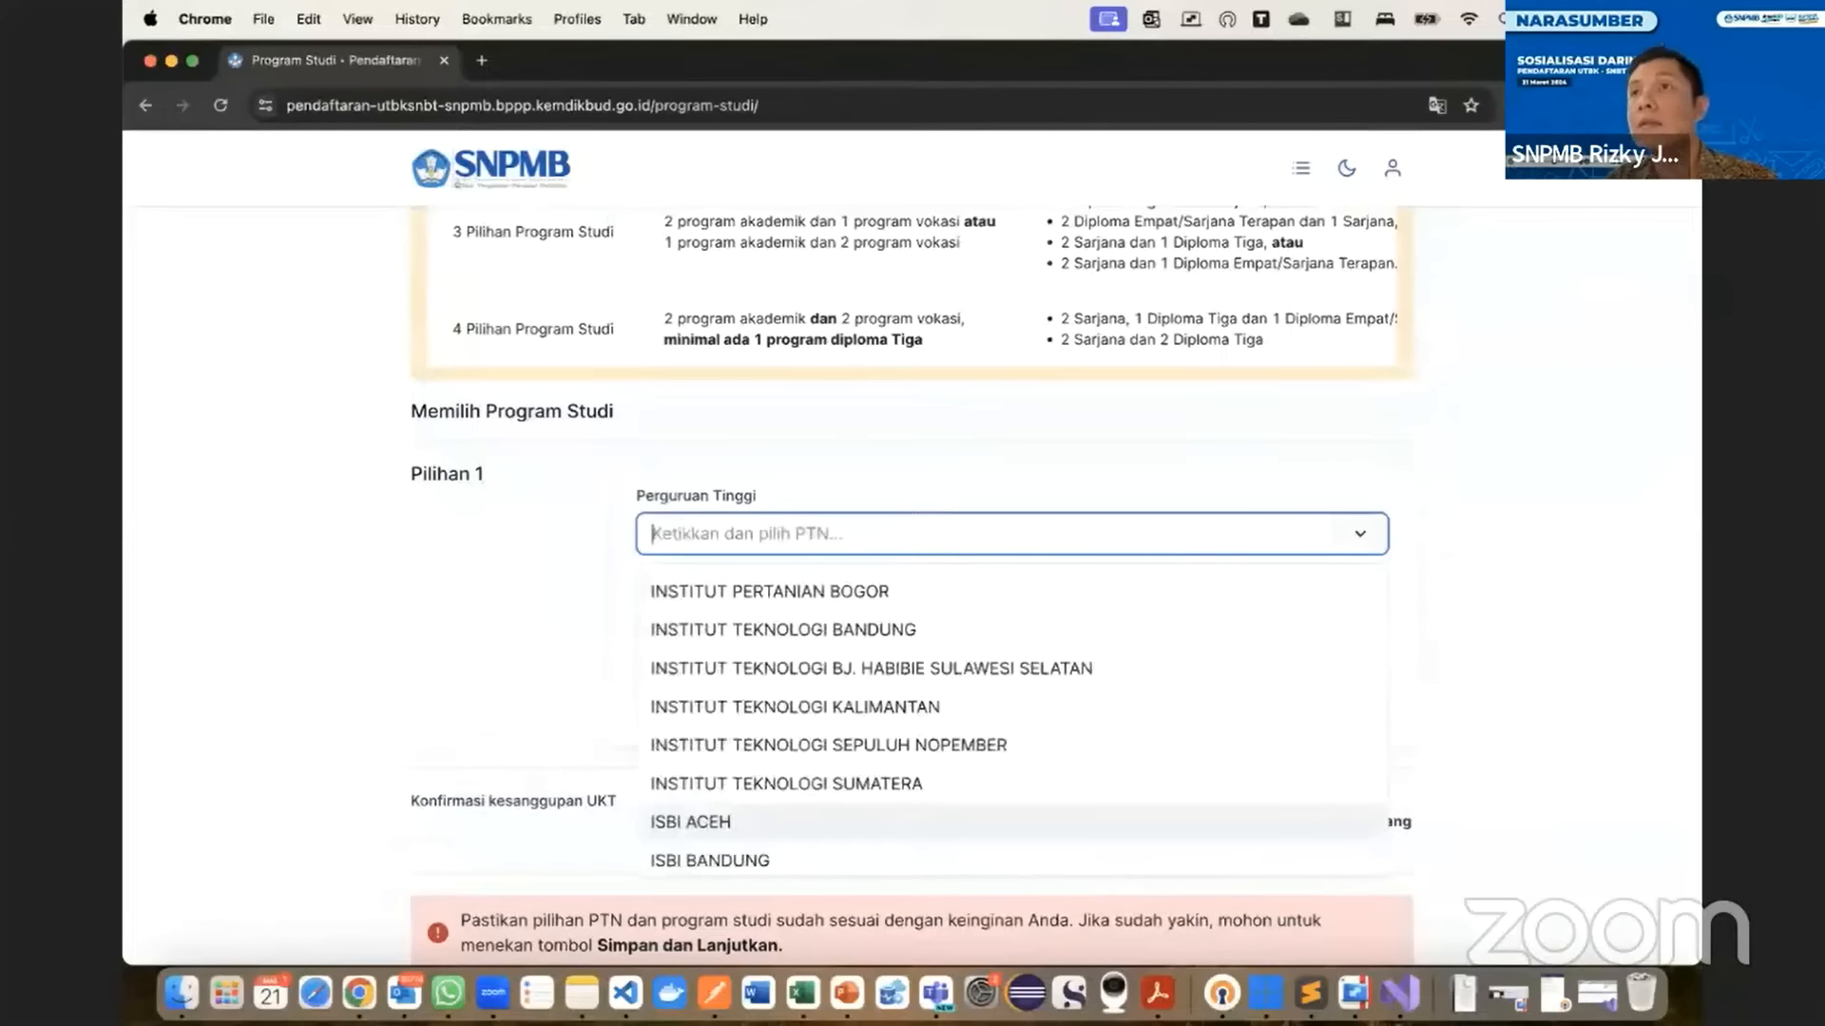
key("super+Tab")
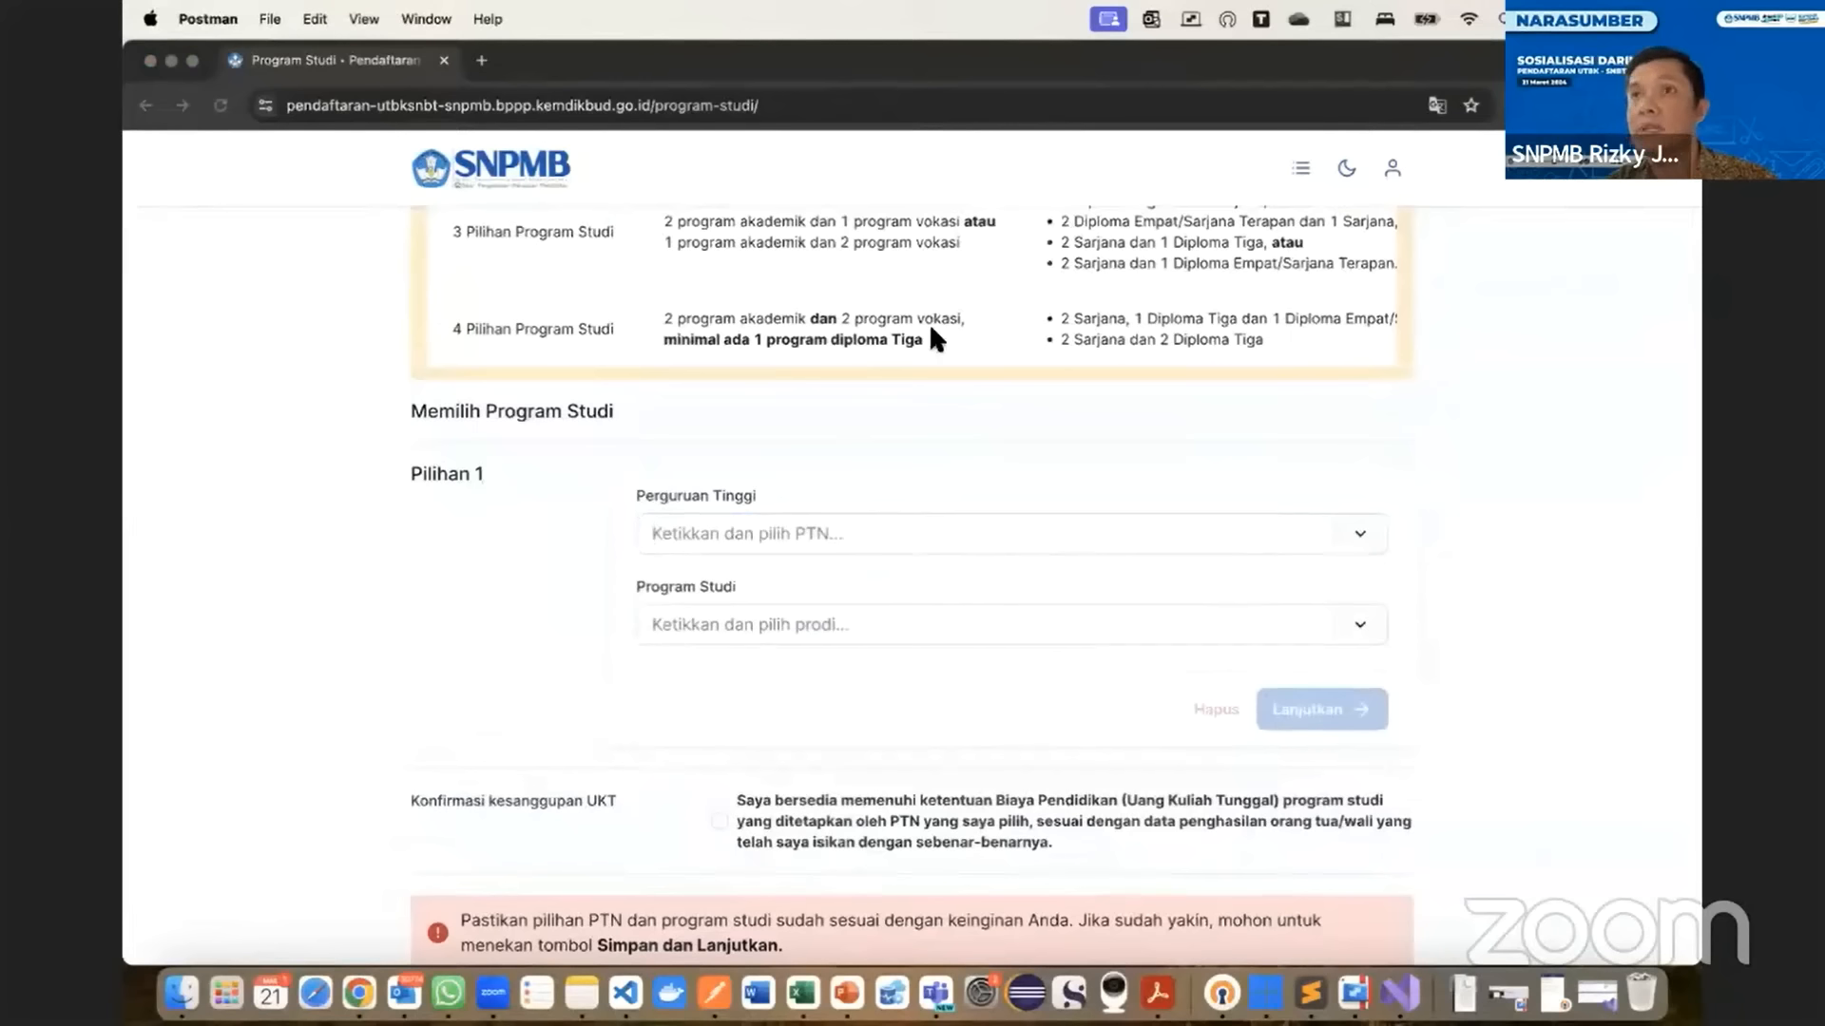
left_click(535, 106)
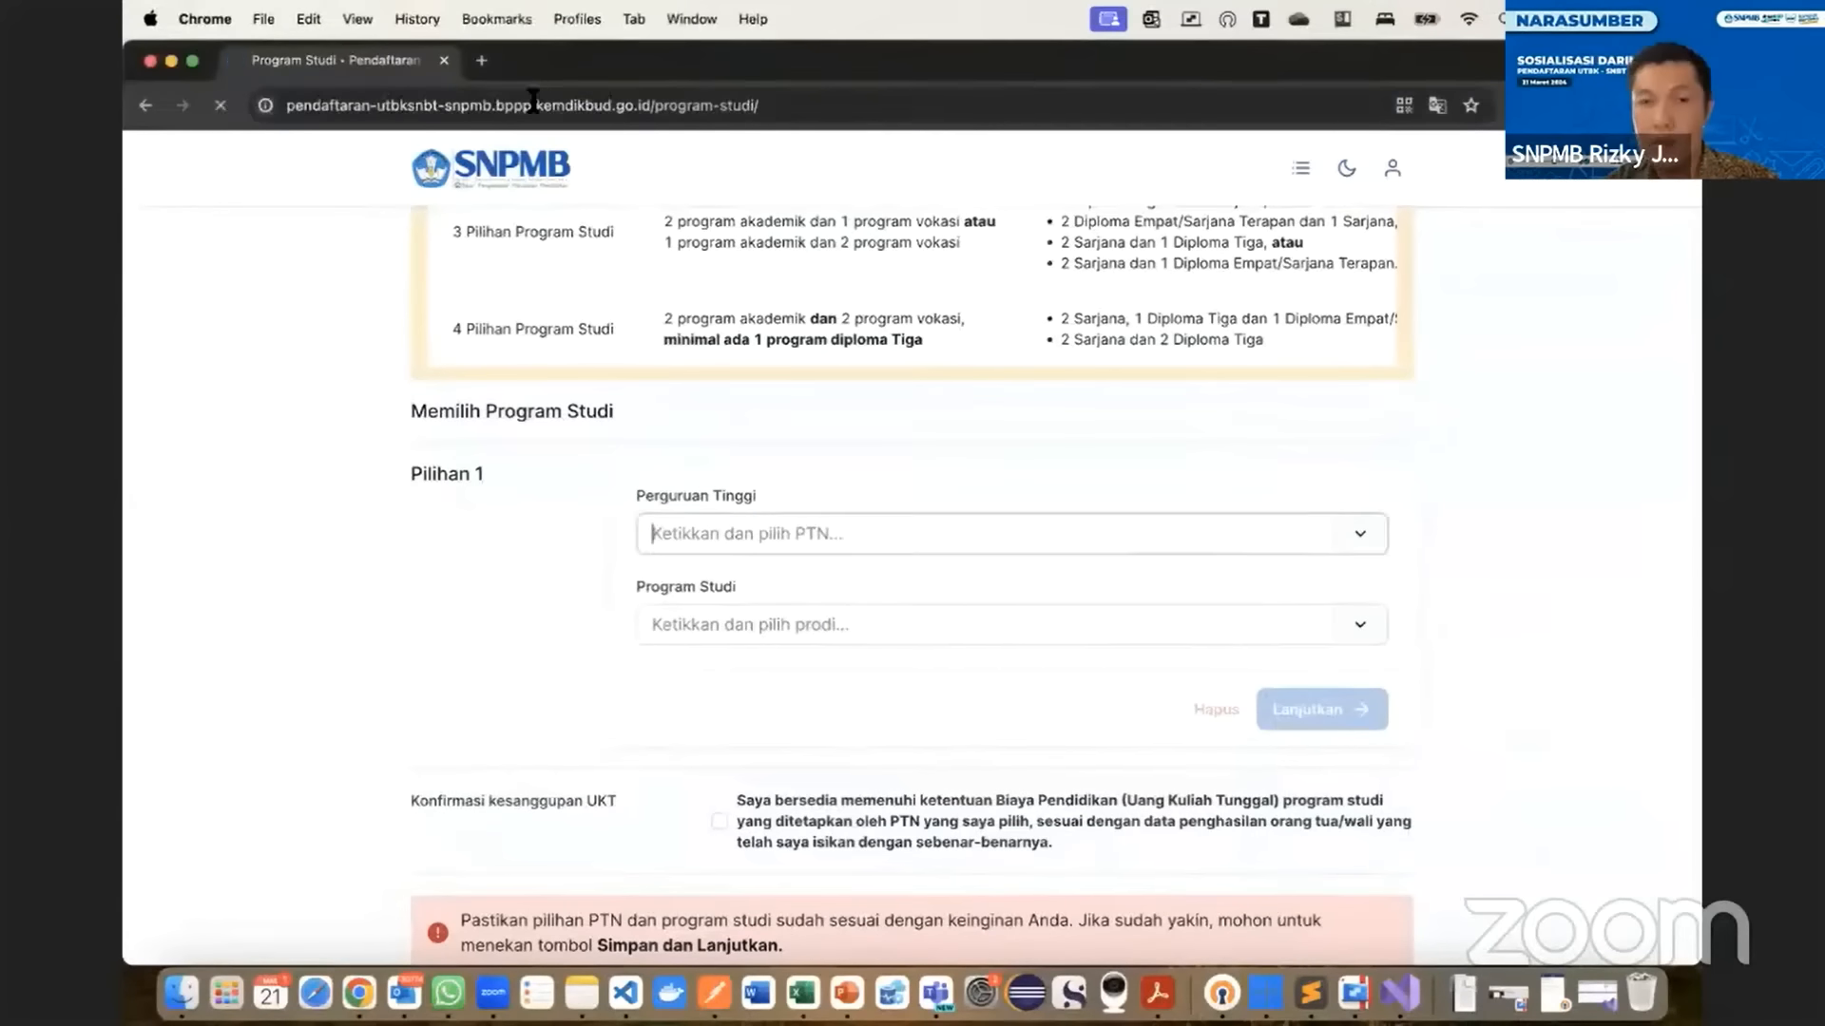
key("Return")
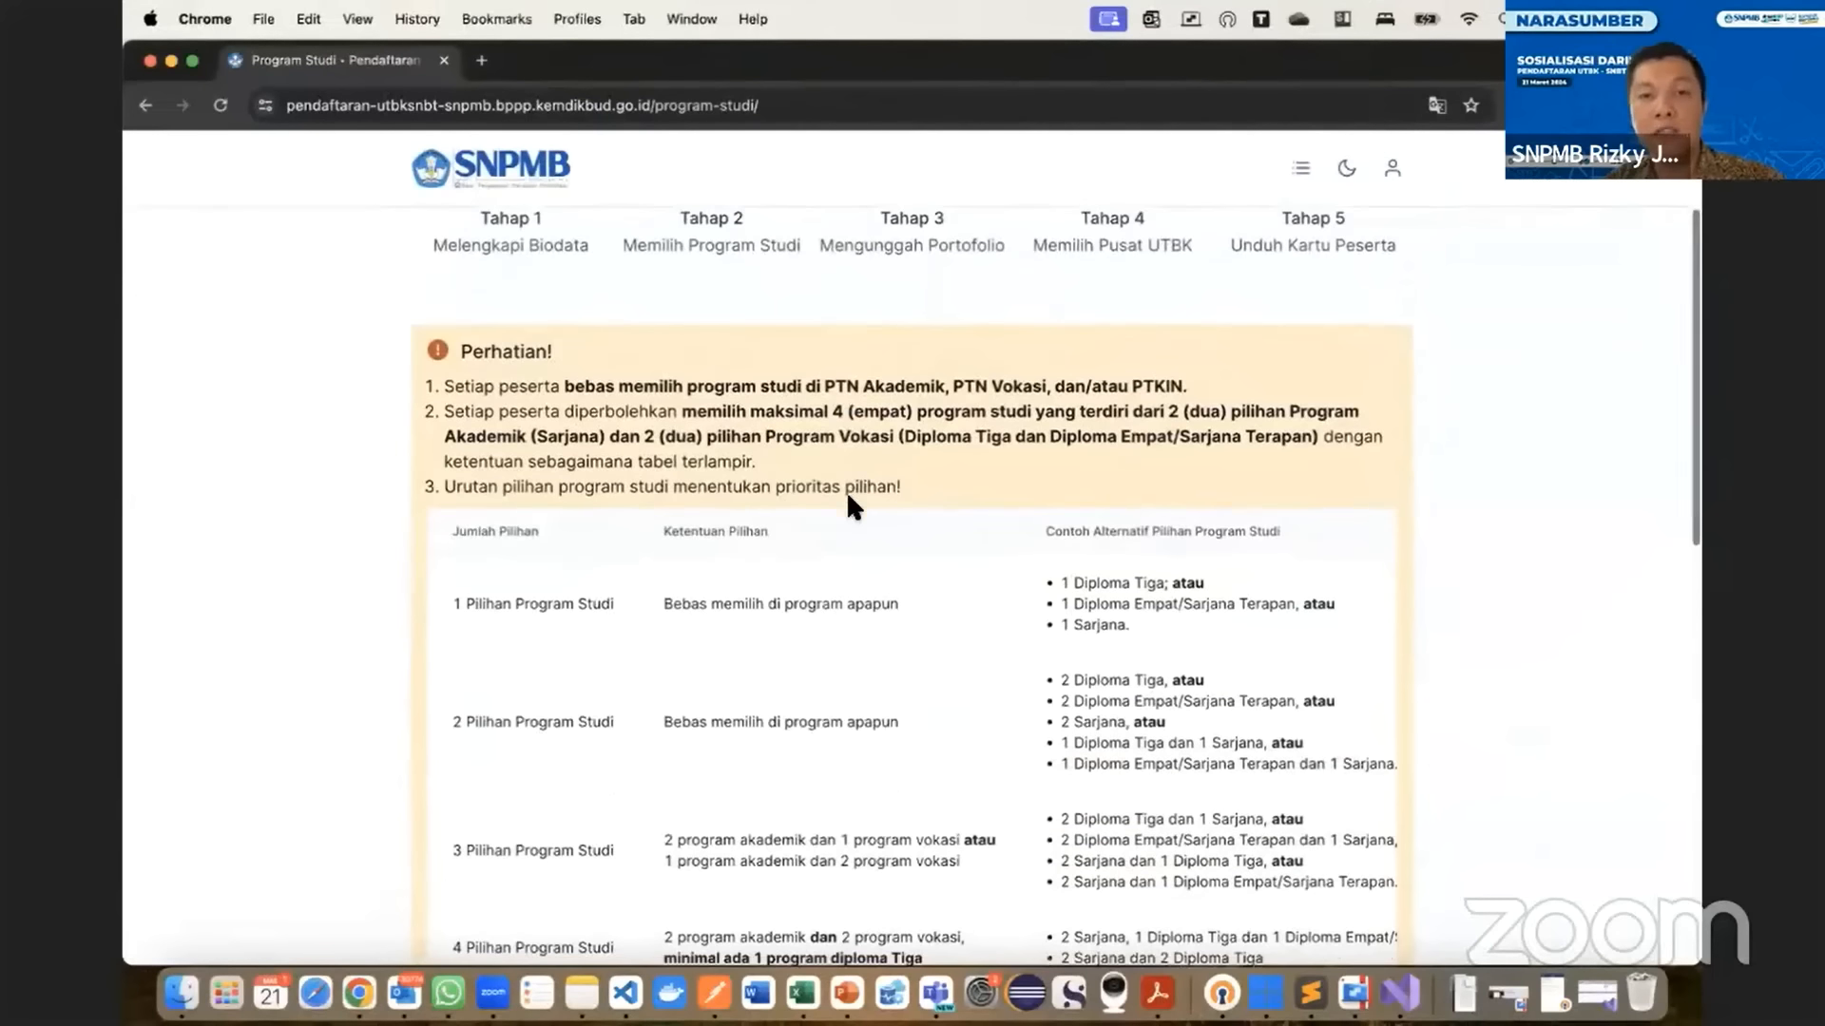
- Save Pilihan 1 as INSTITUT TEKNOLOGI SEPULUH NOPEMBER, S1 - REKAYASA PERANGKAT LUNAK
left_click(842, 324)
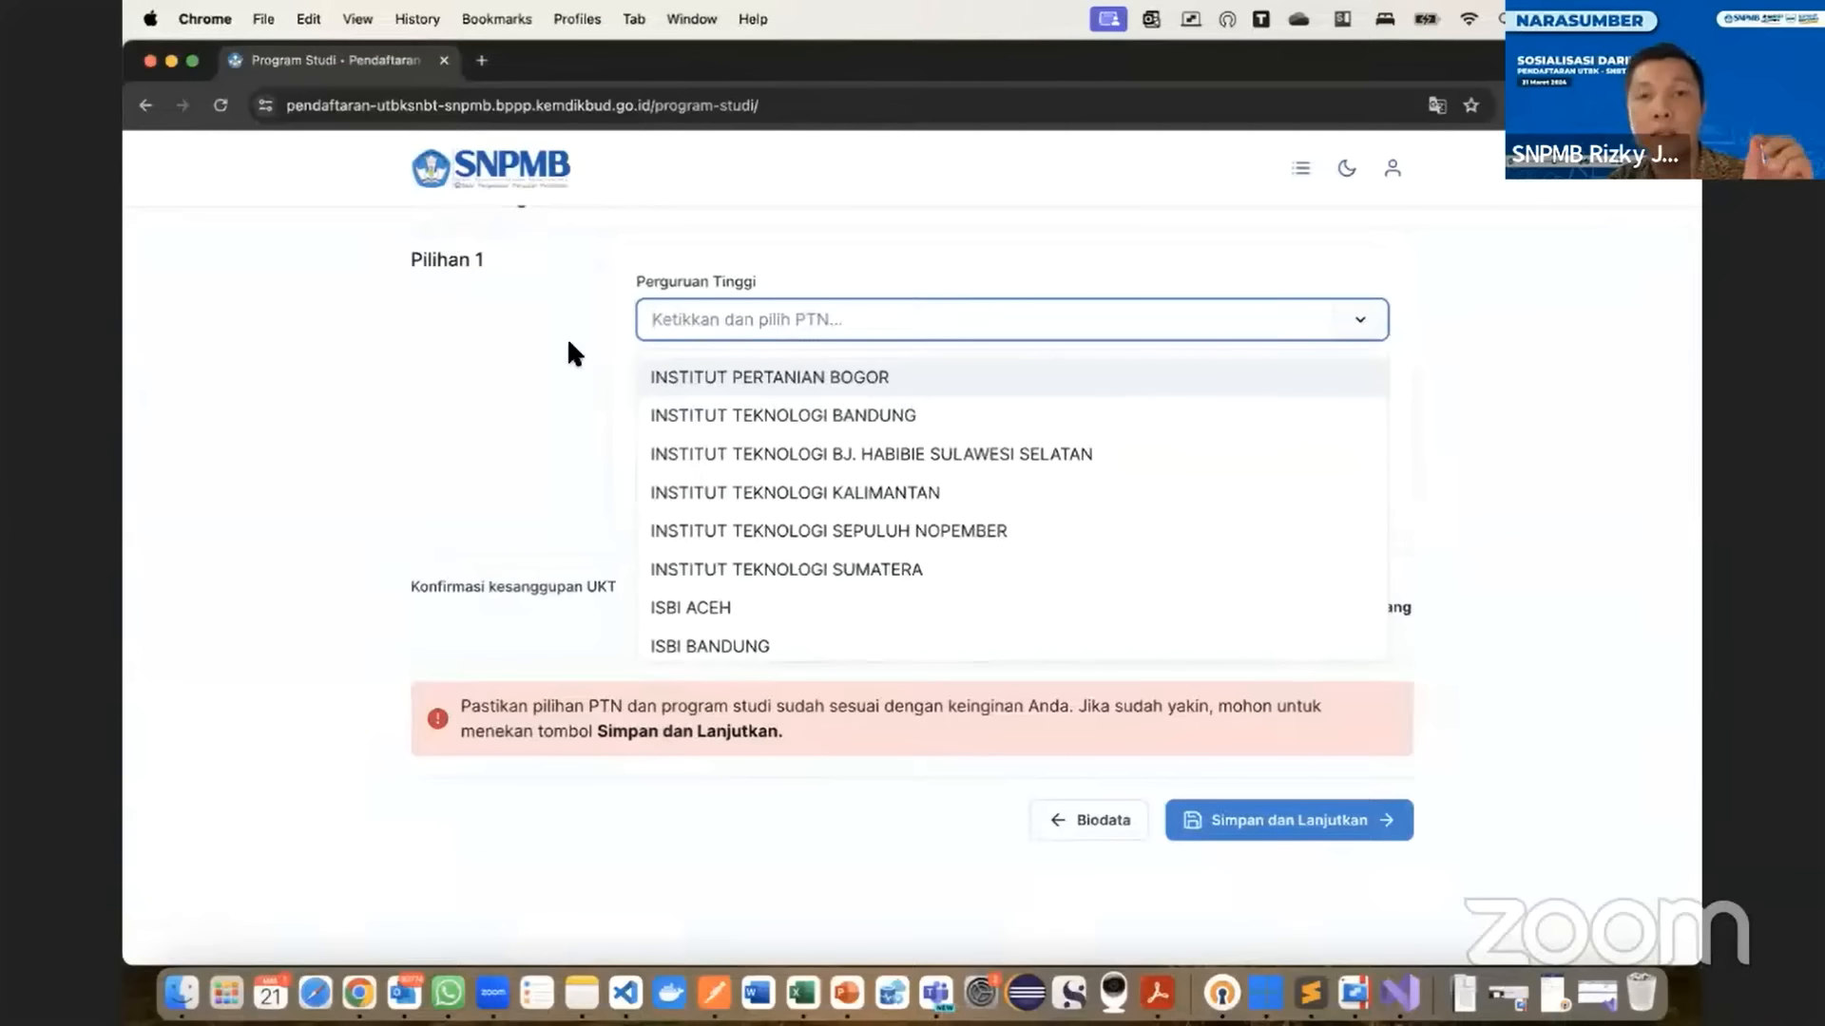
left_click(824, 530)
left_click(807, 430)
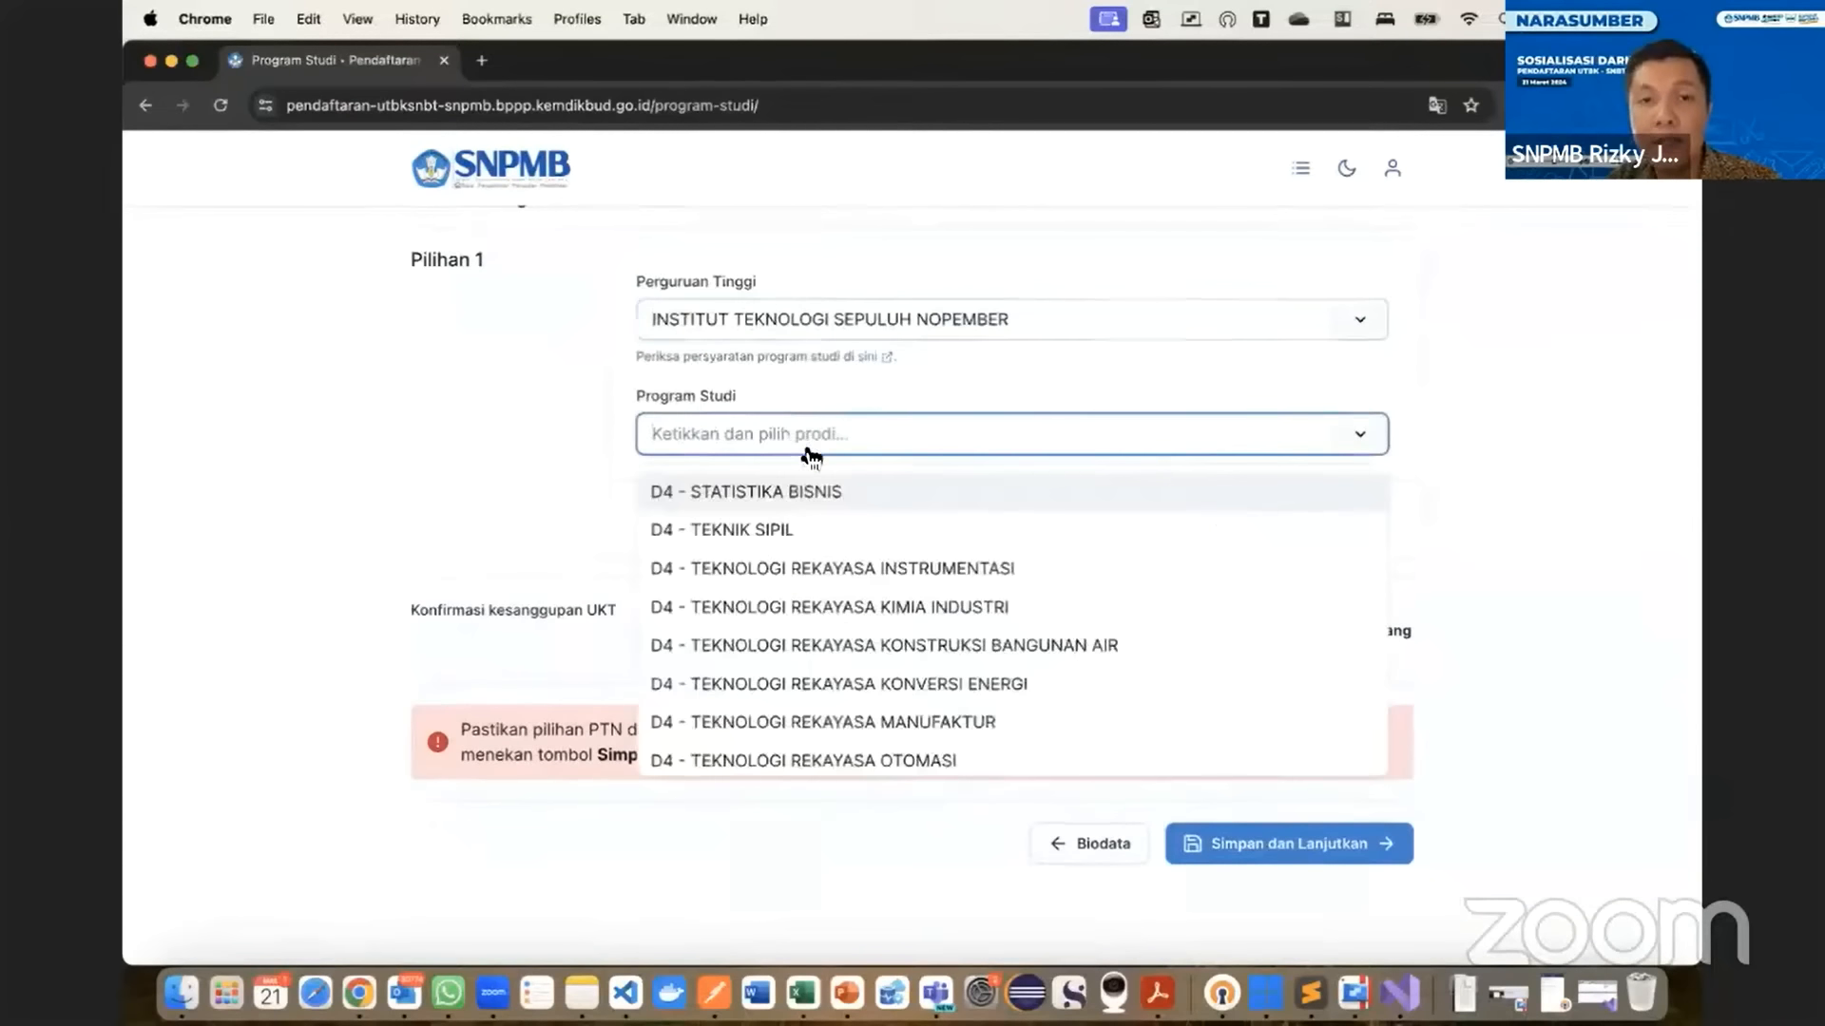
type("reka")
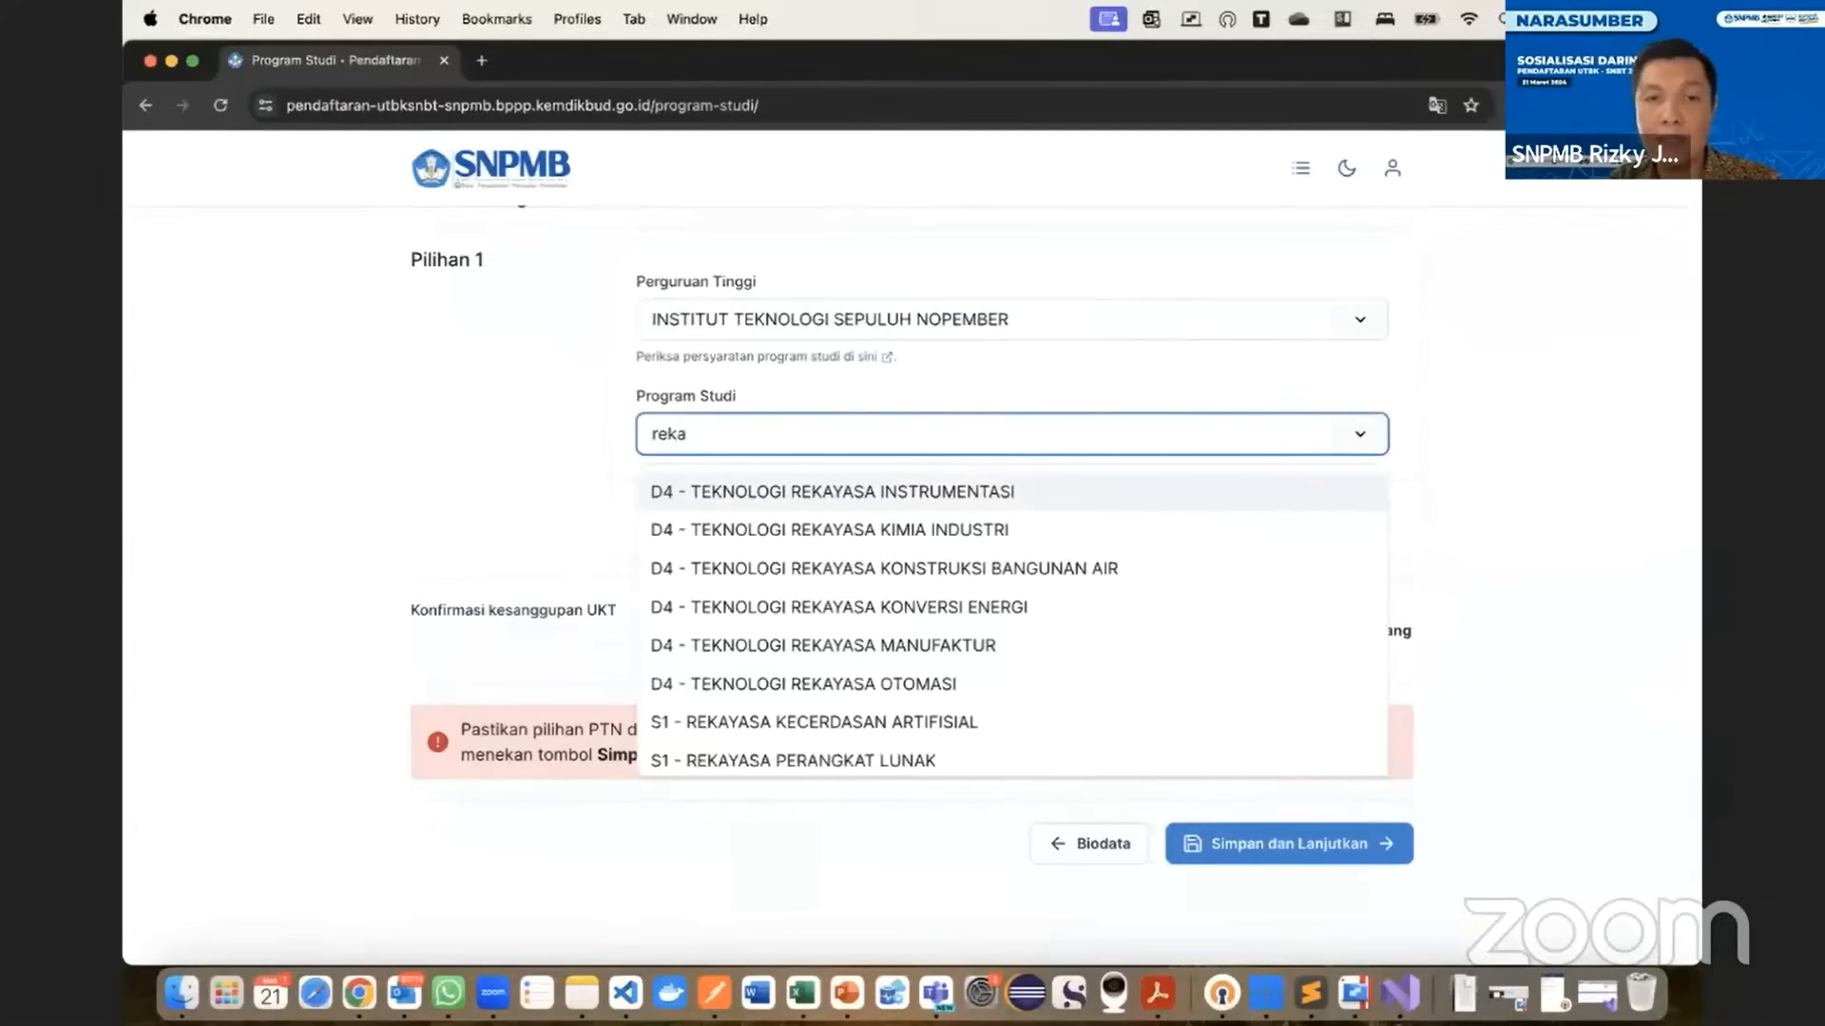
scroll(823, 647, "down", 1)
left_click(856, 747)
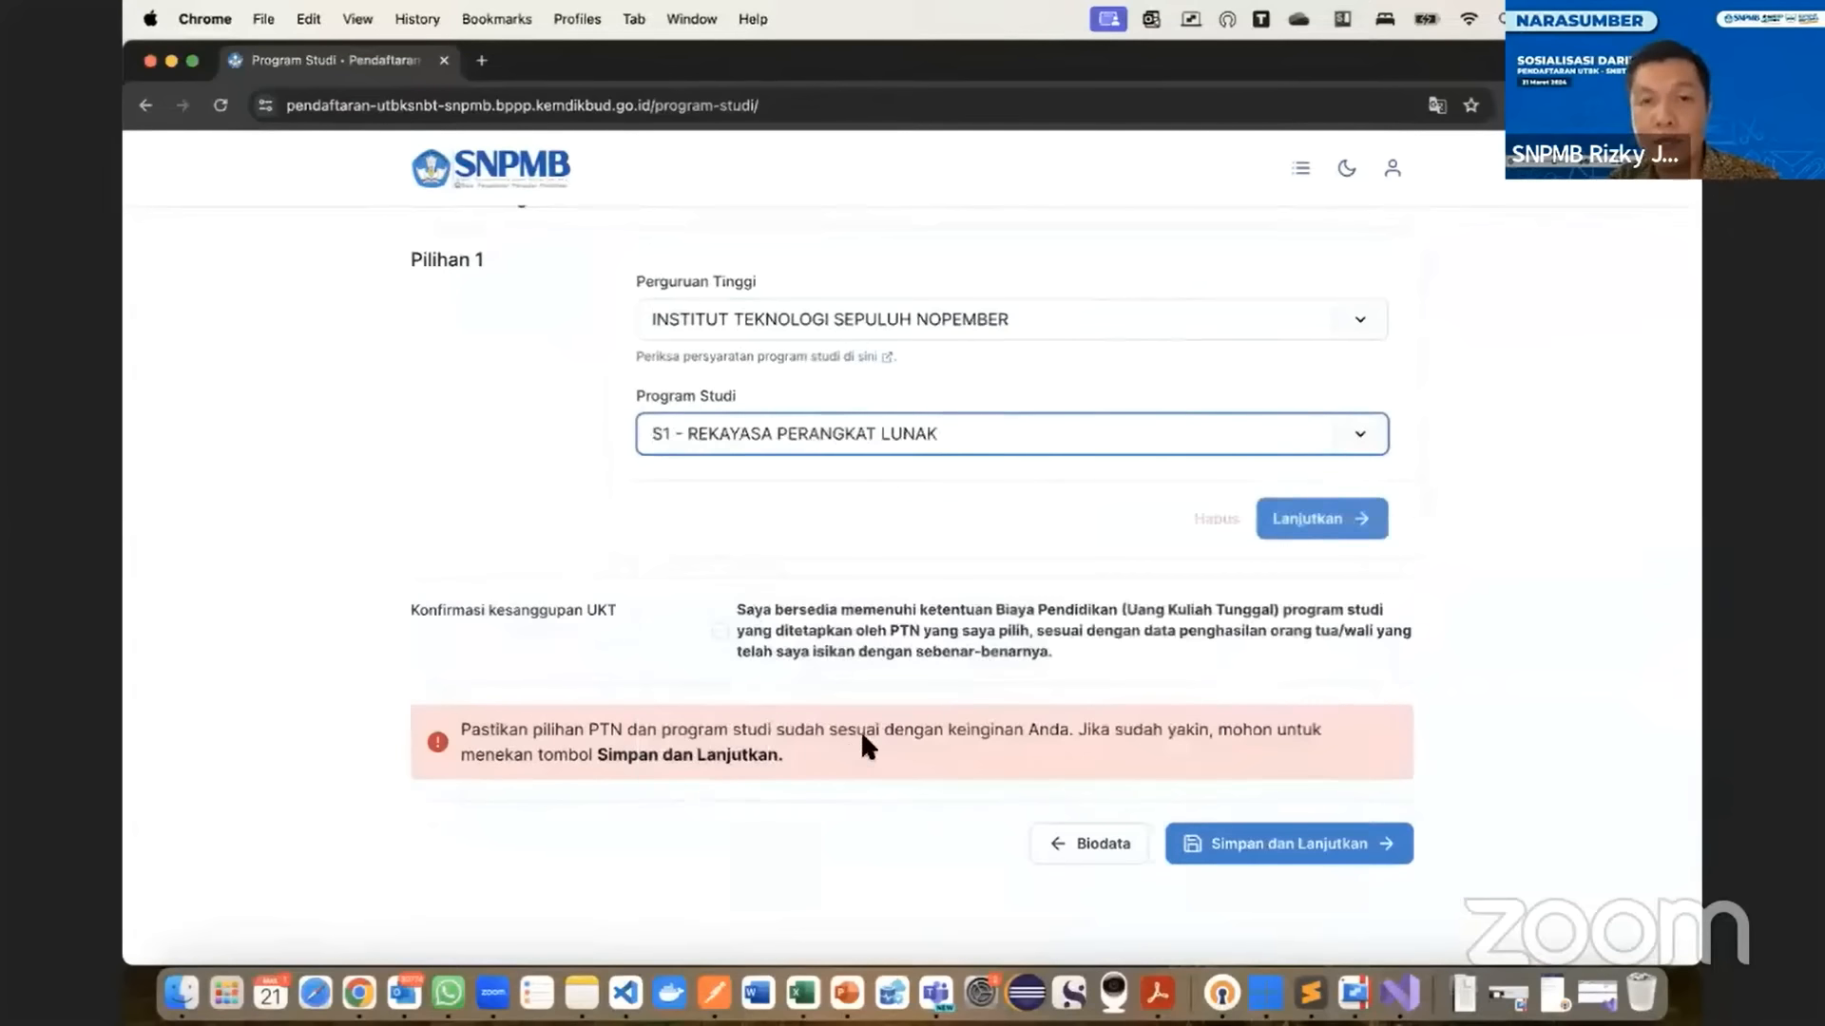
left_click(1346, 525)
- Add Pilihan 2 as ITS S1 - REKAYASA KECERDASAN ARTIFISIAL and save it
left_click(1174, 540)
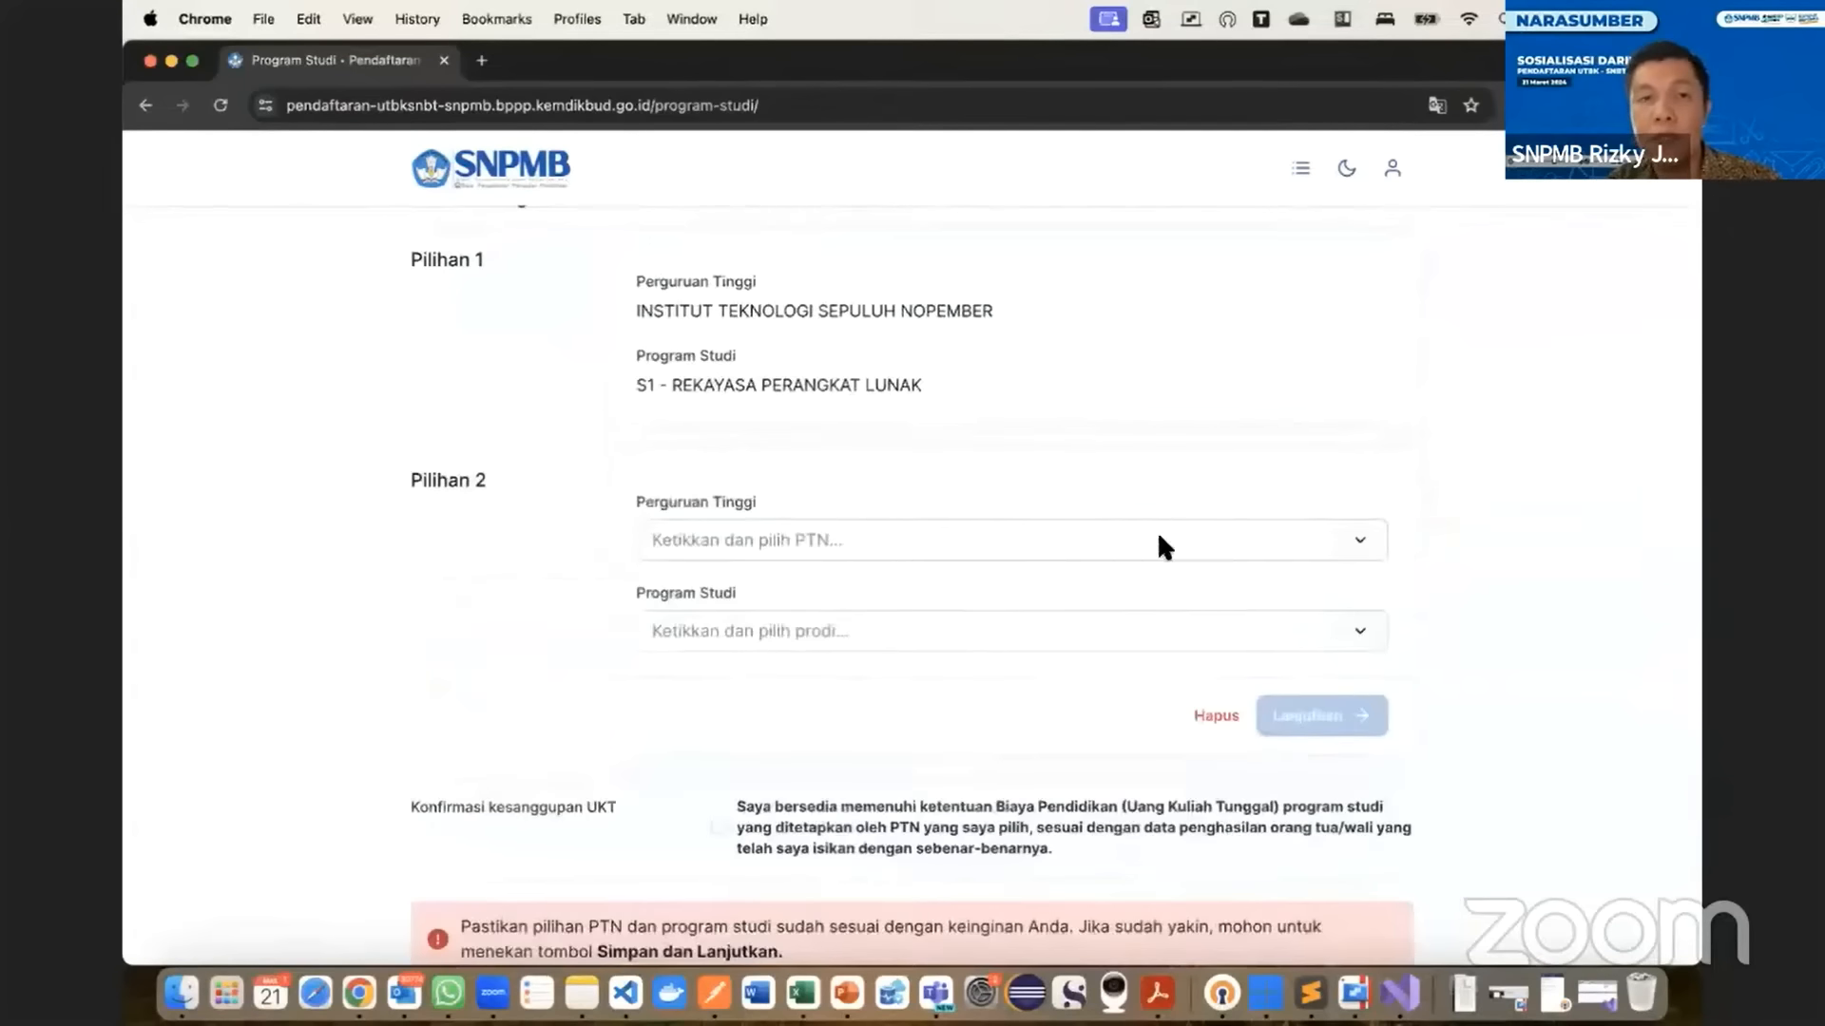
left_click(882, 541)
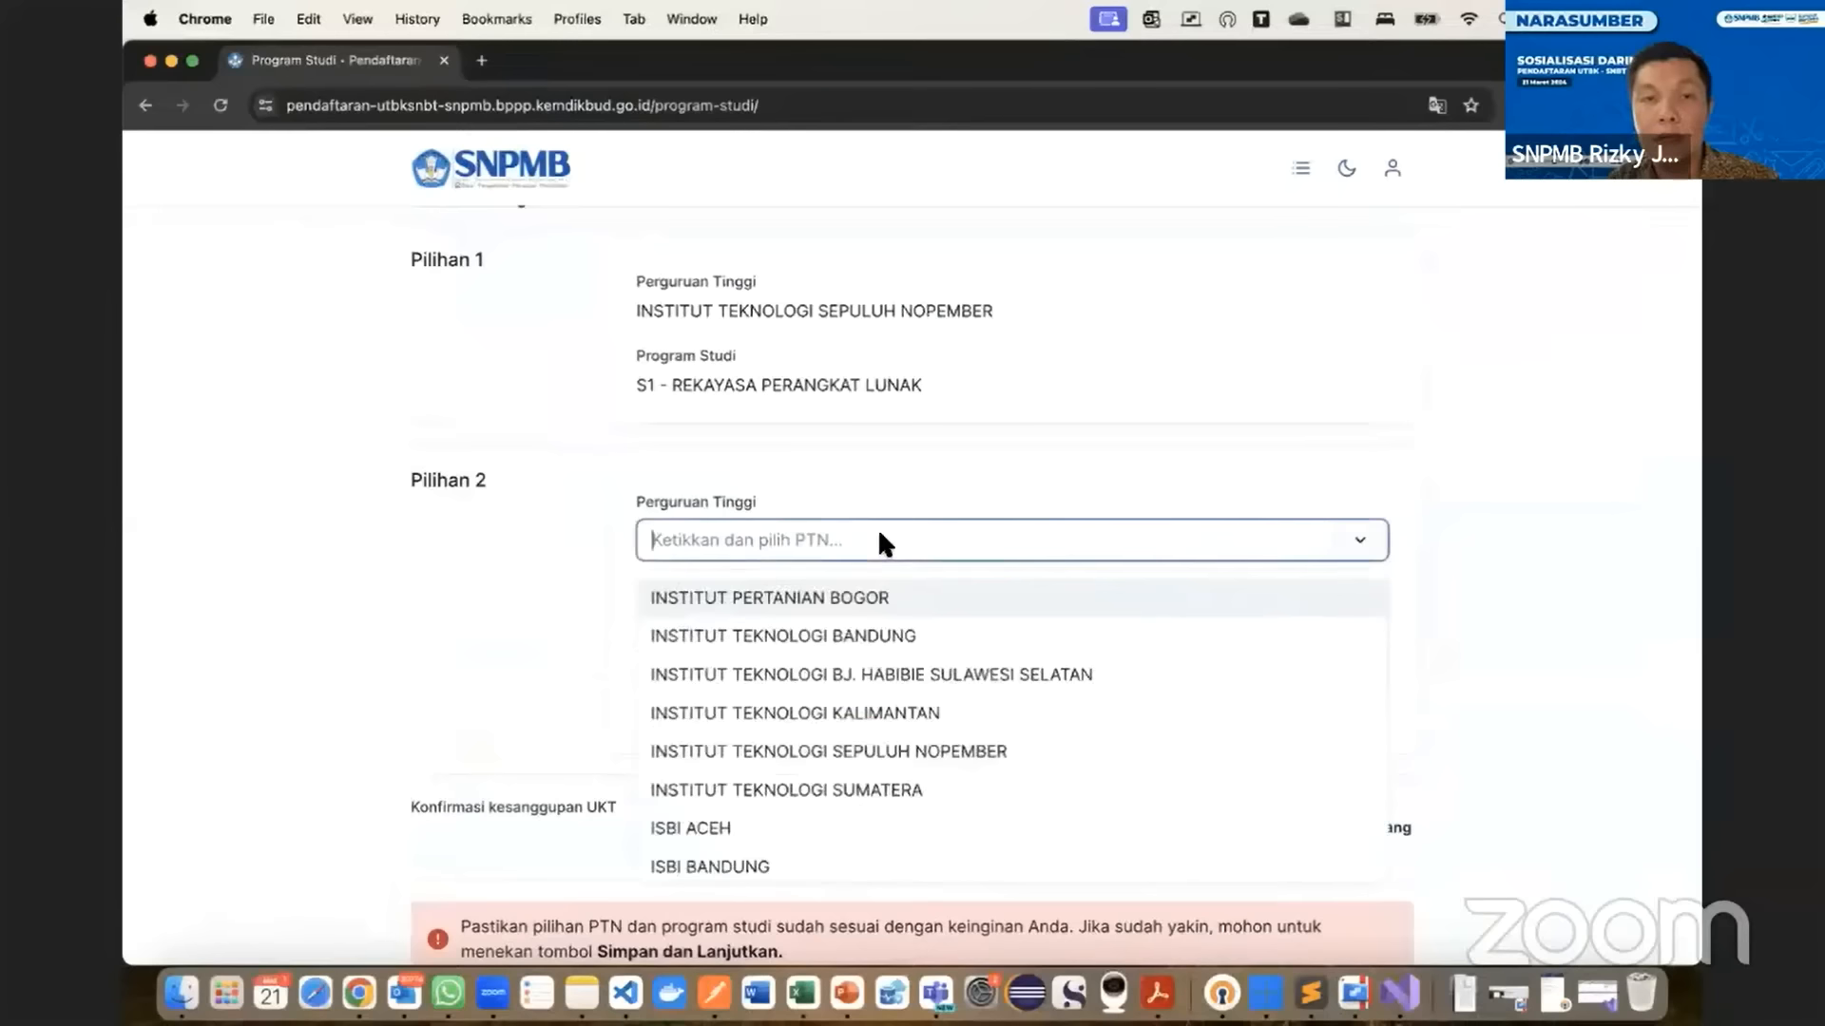
left_click(841, 751)
left_click(1089, 656)
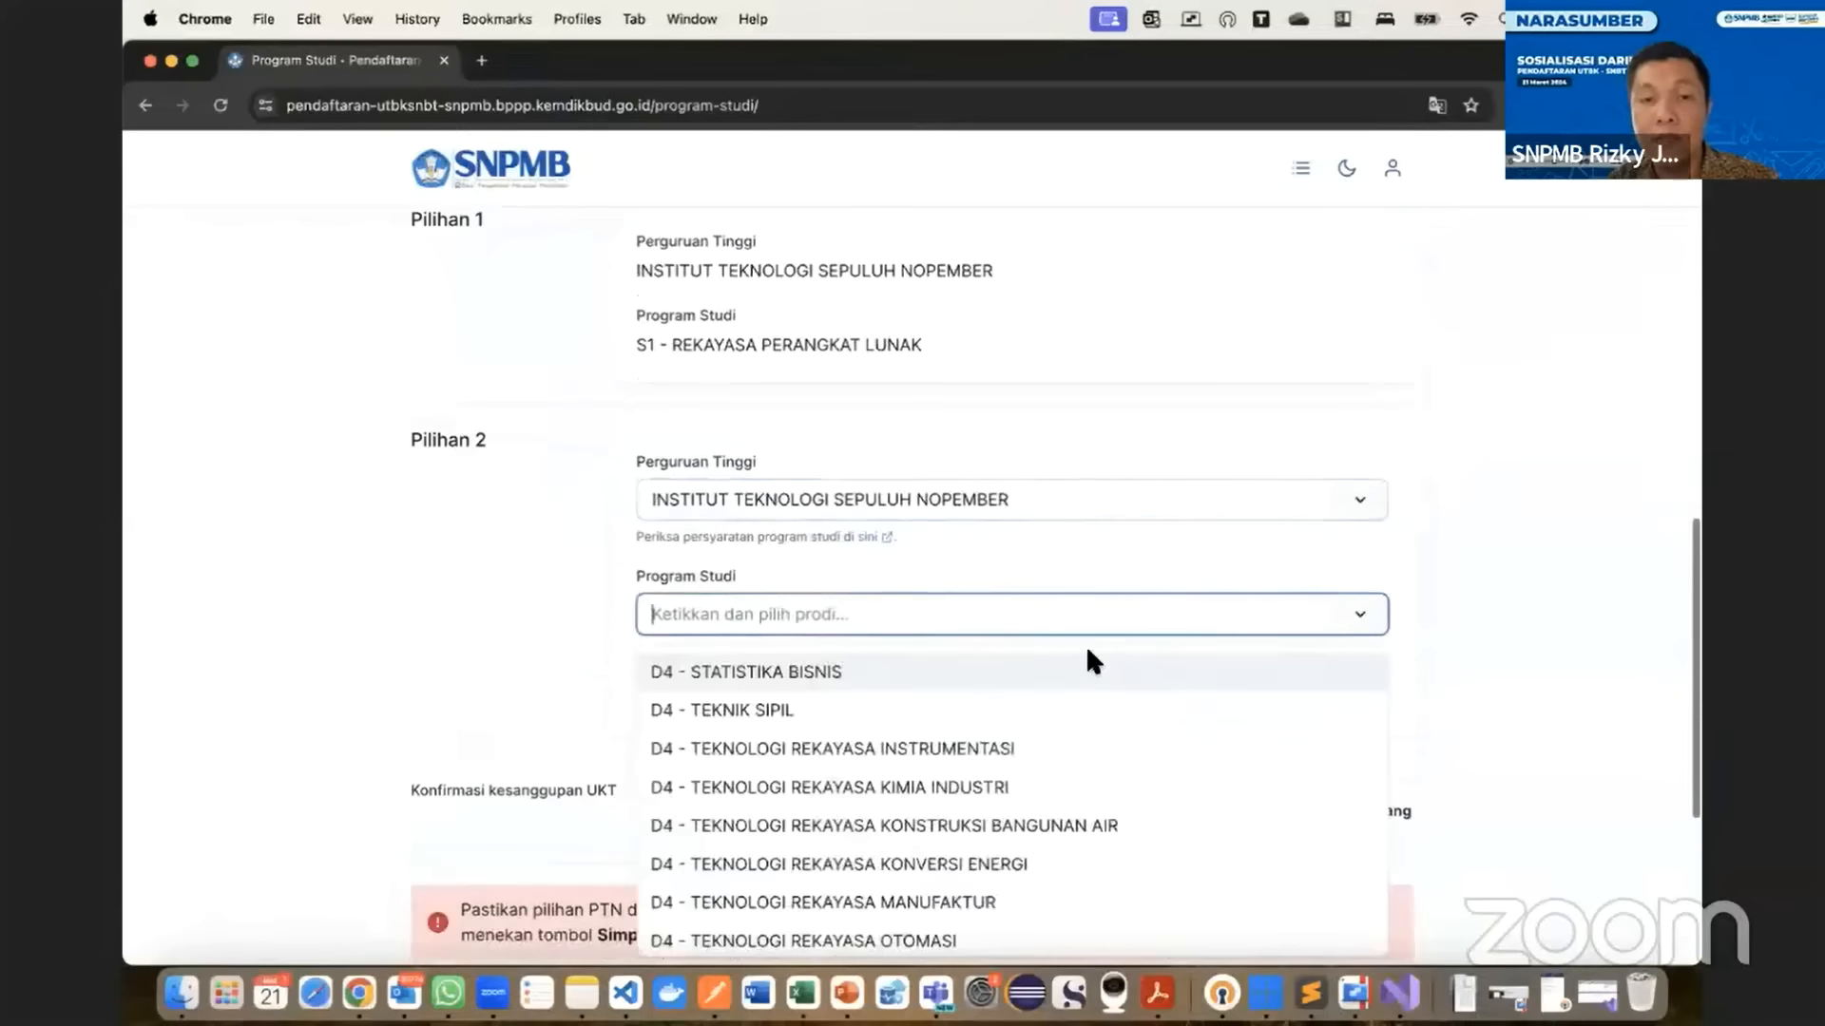
scroll(1074, 740, "down", 5)
scroll(1076, 738, "down", 1)
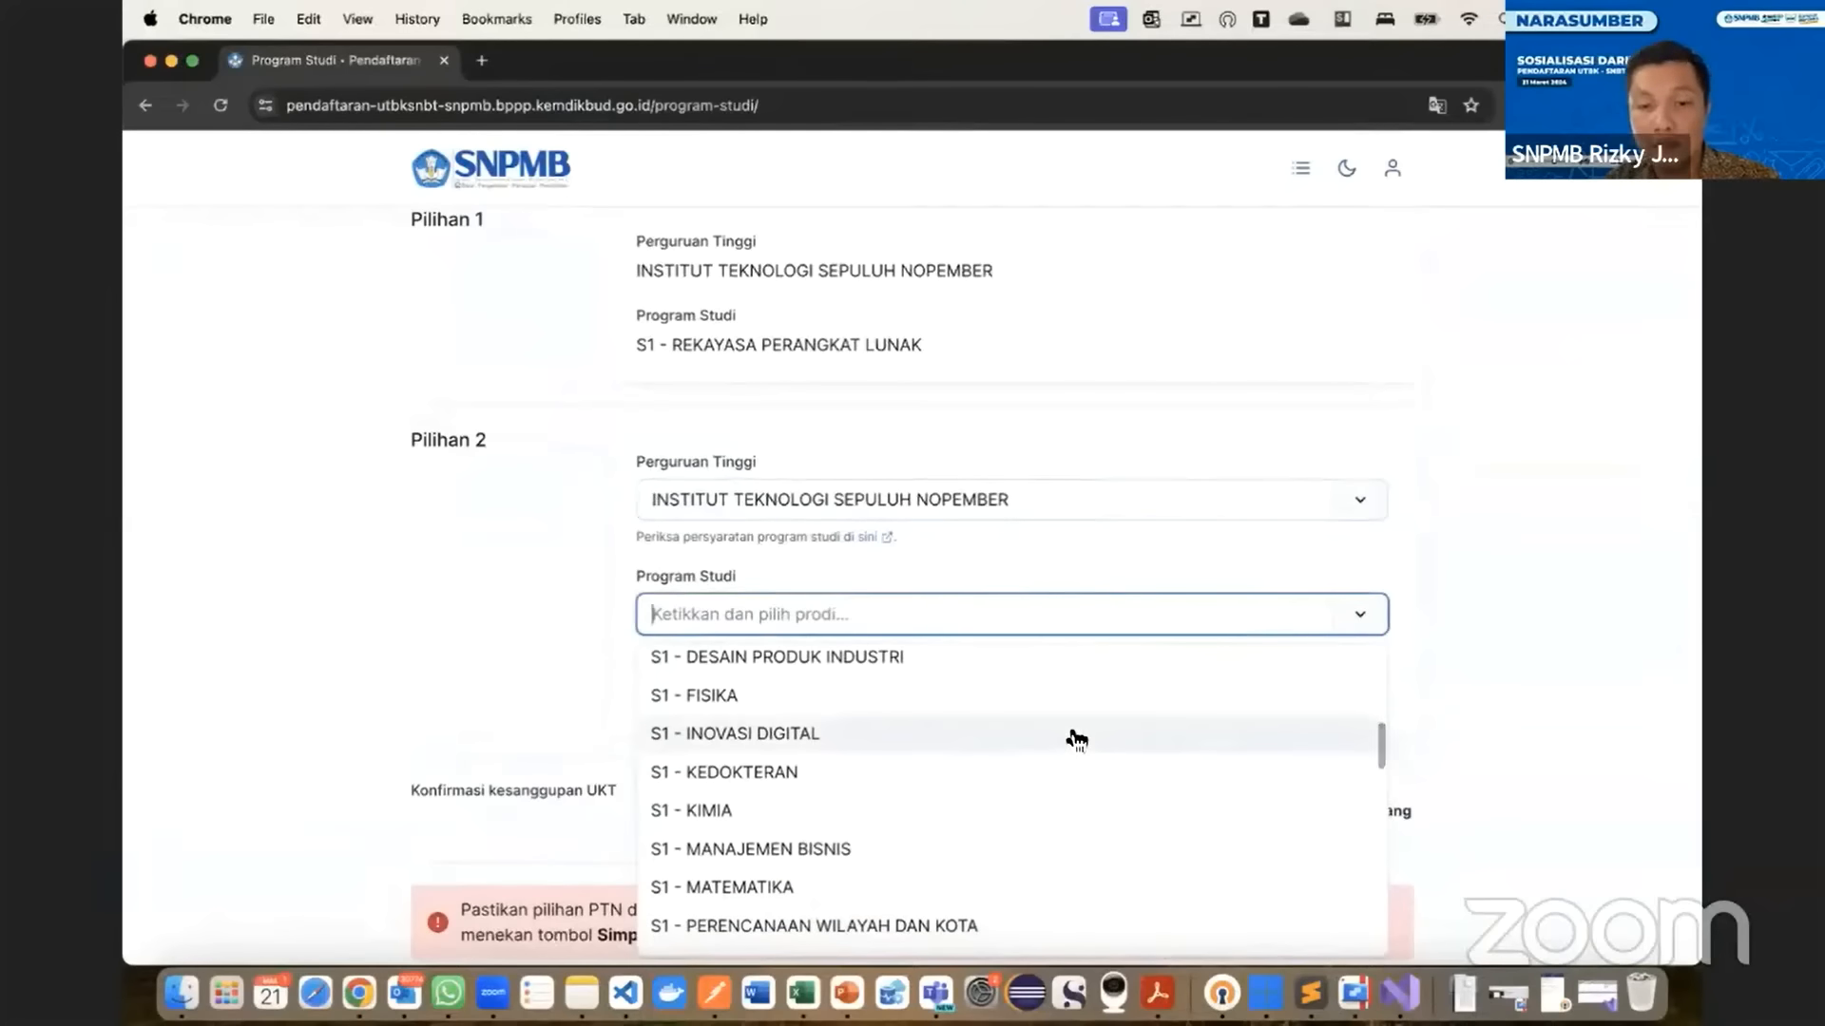
type("art")
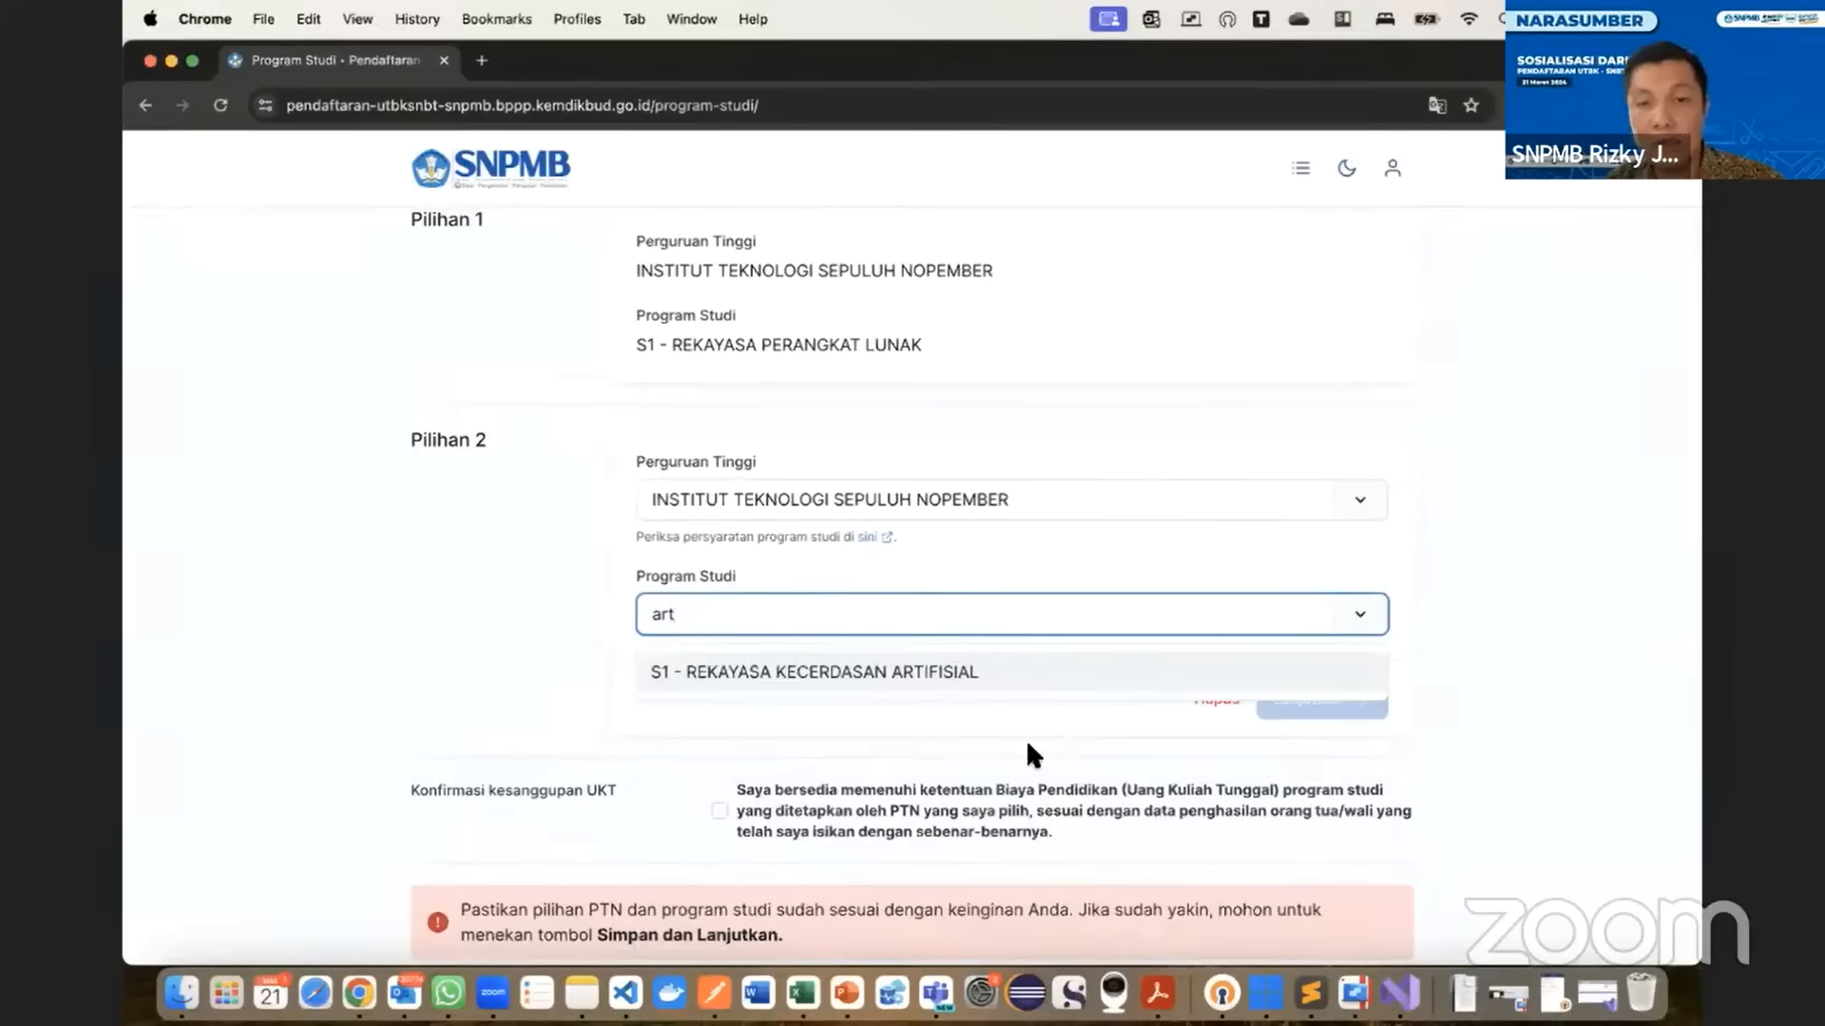
left_click(1014, 676)
left_click(1302, 696)
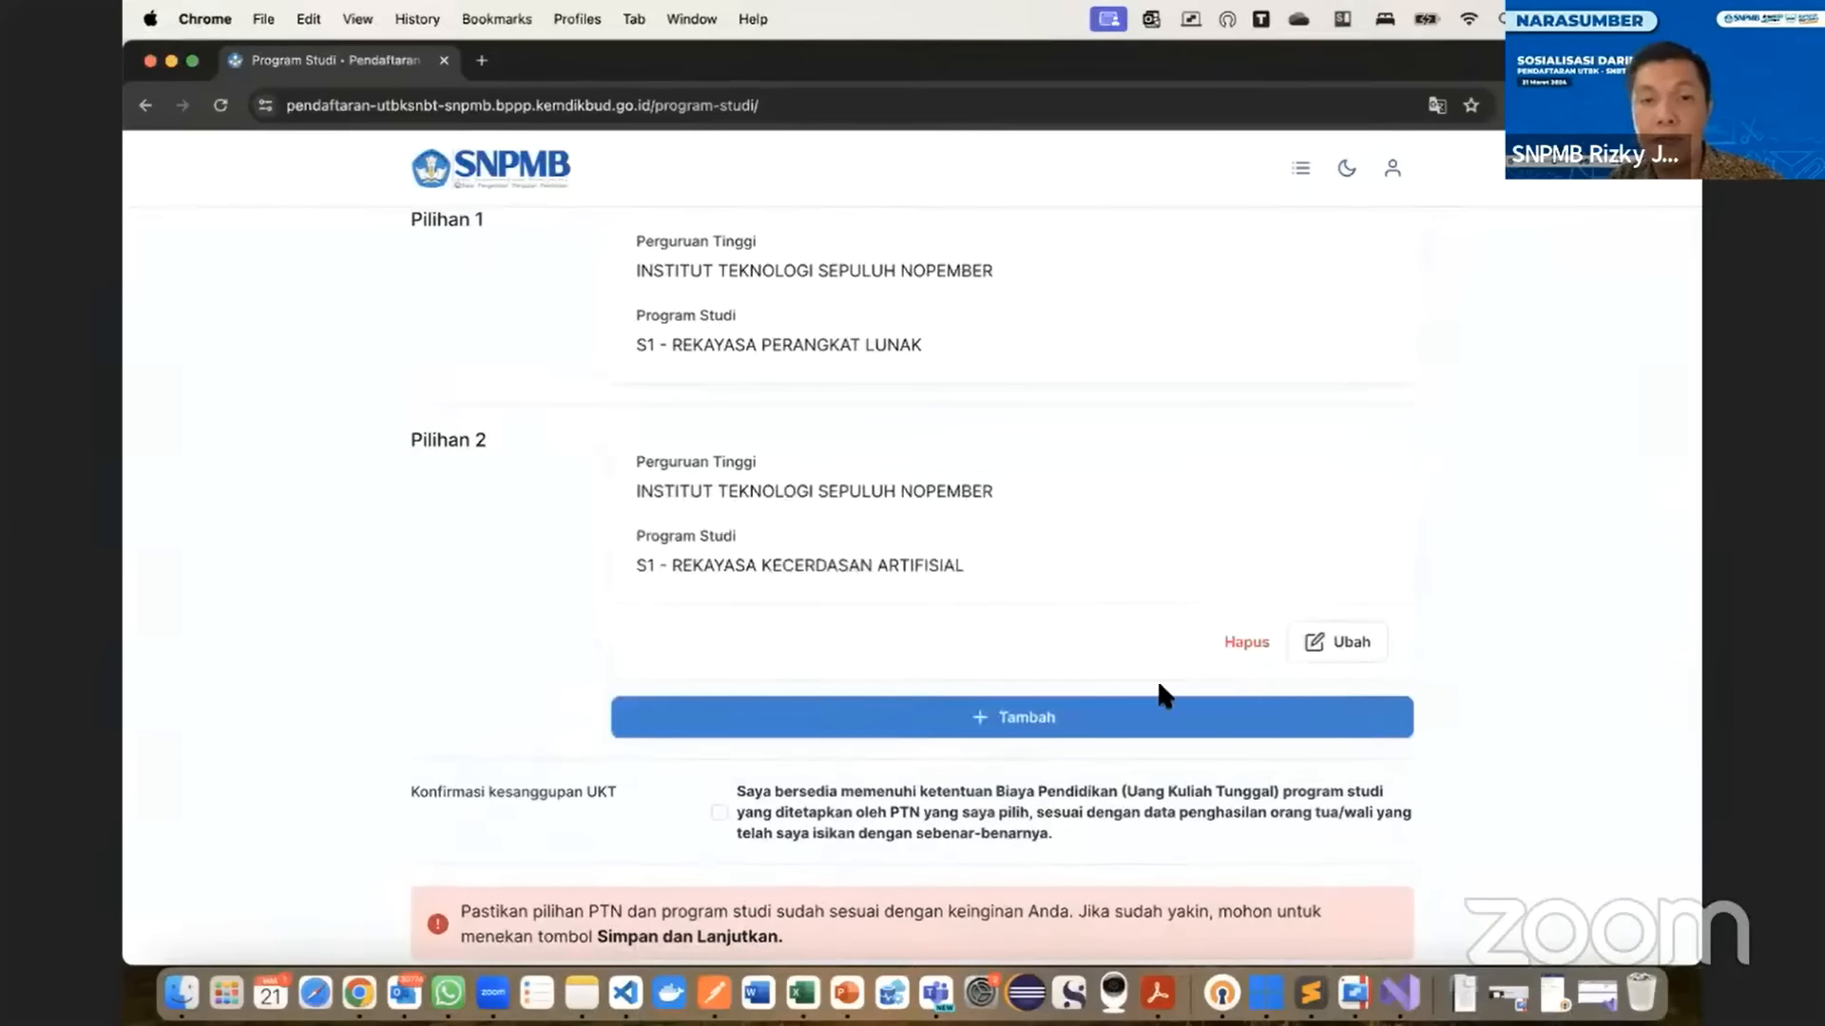
- Add Pilihan 3 as PENS D3 - TEKNIK ELEKTRONIKA, searching 'pol', and save it
left_click(1174, 717)
scroll(1047, 607, "down", 3)
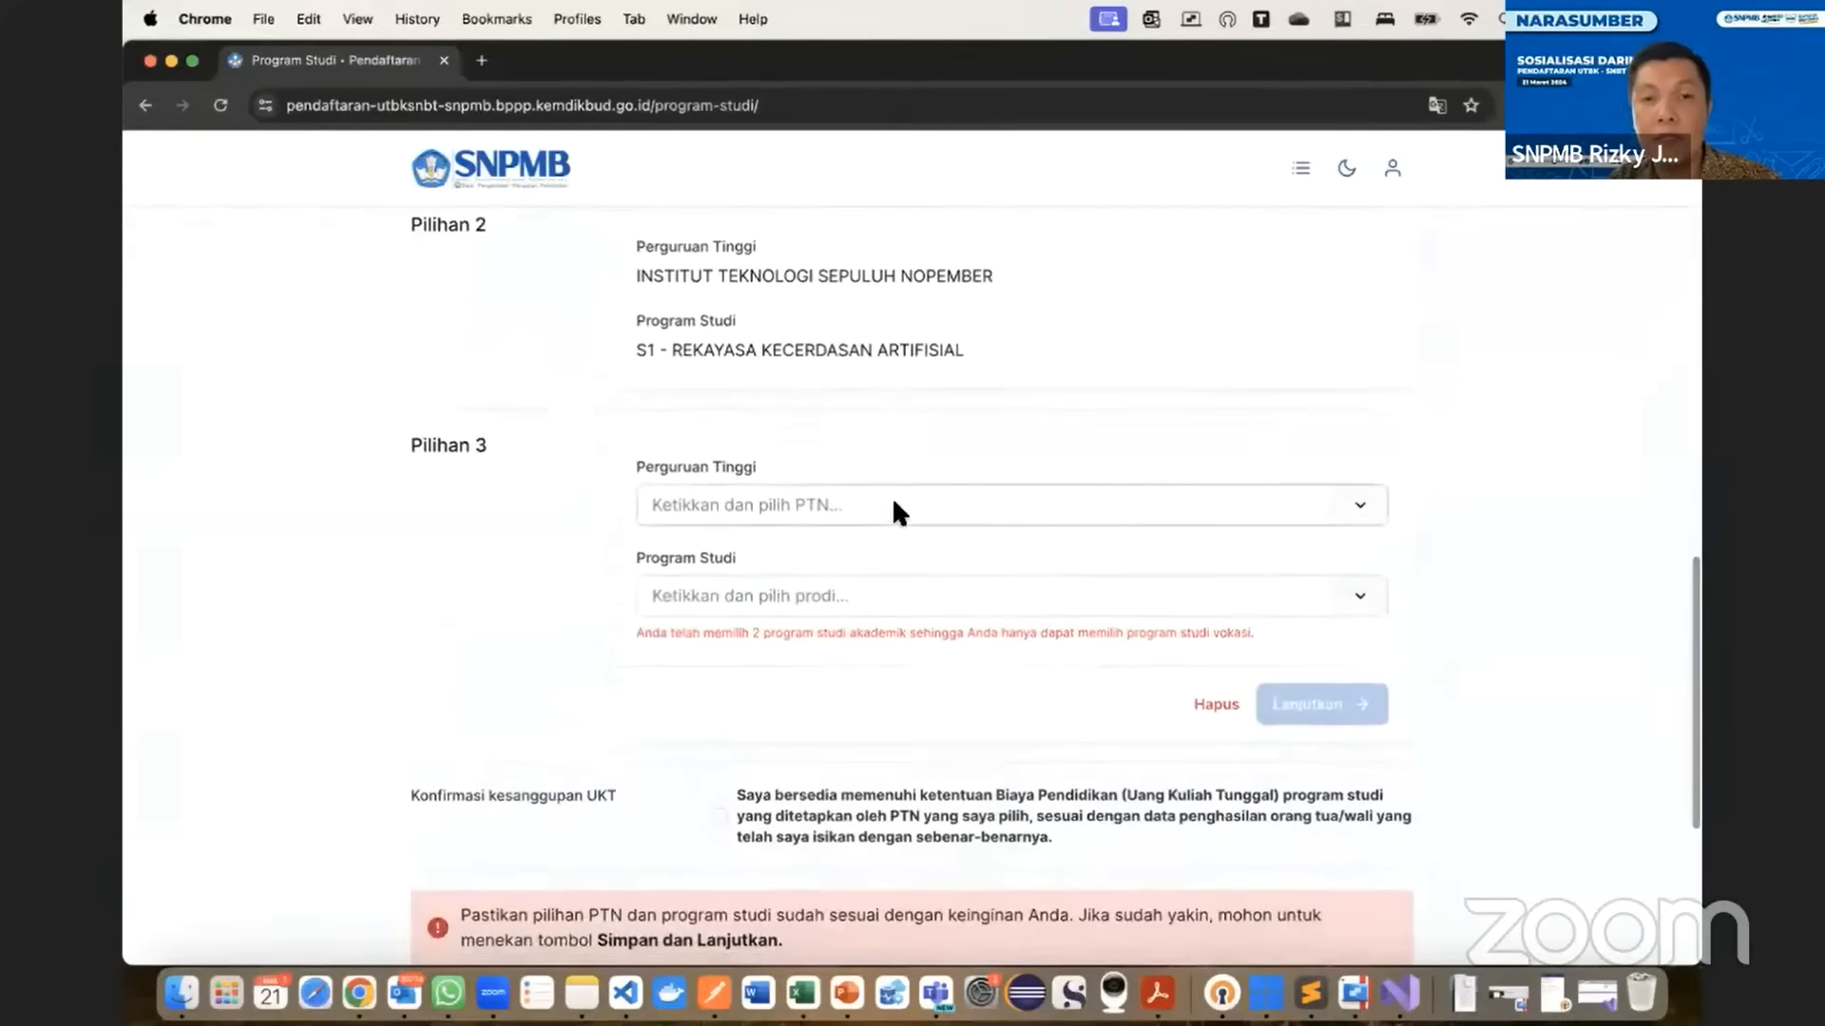
left_click(894, 505)
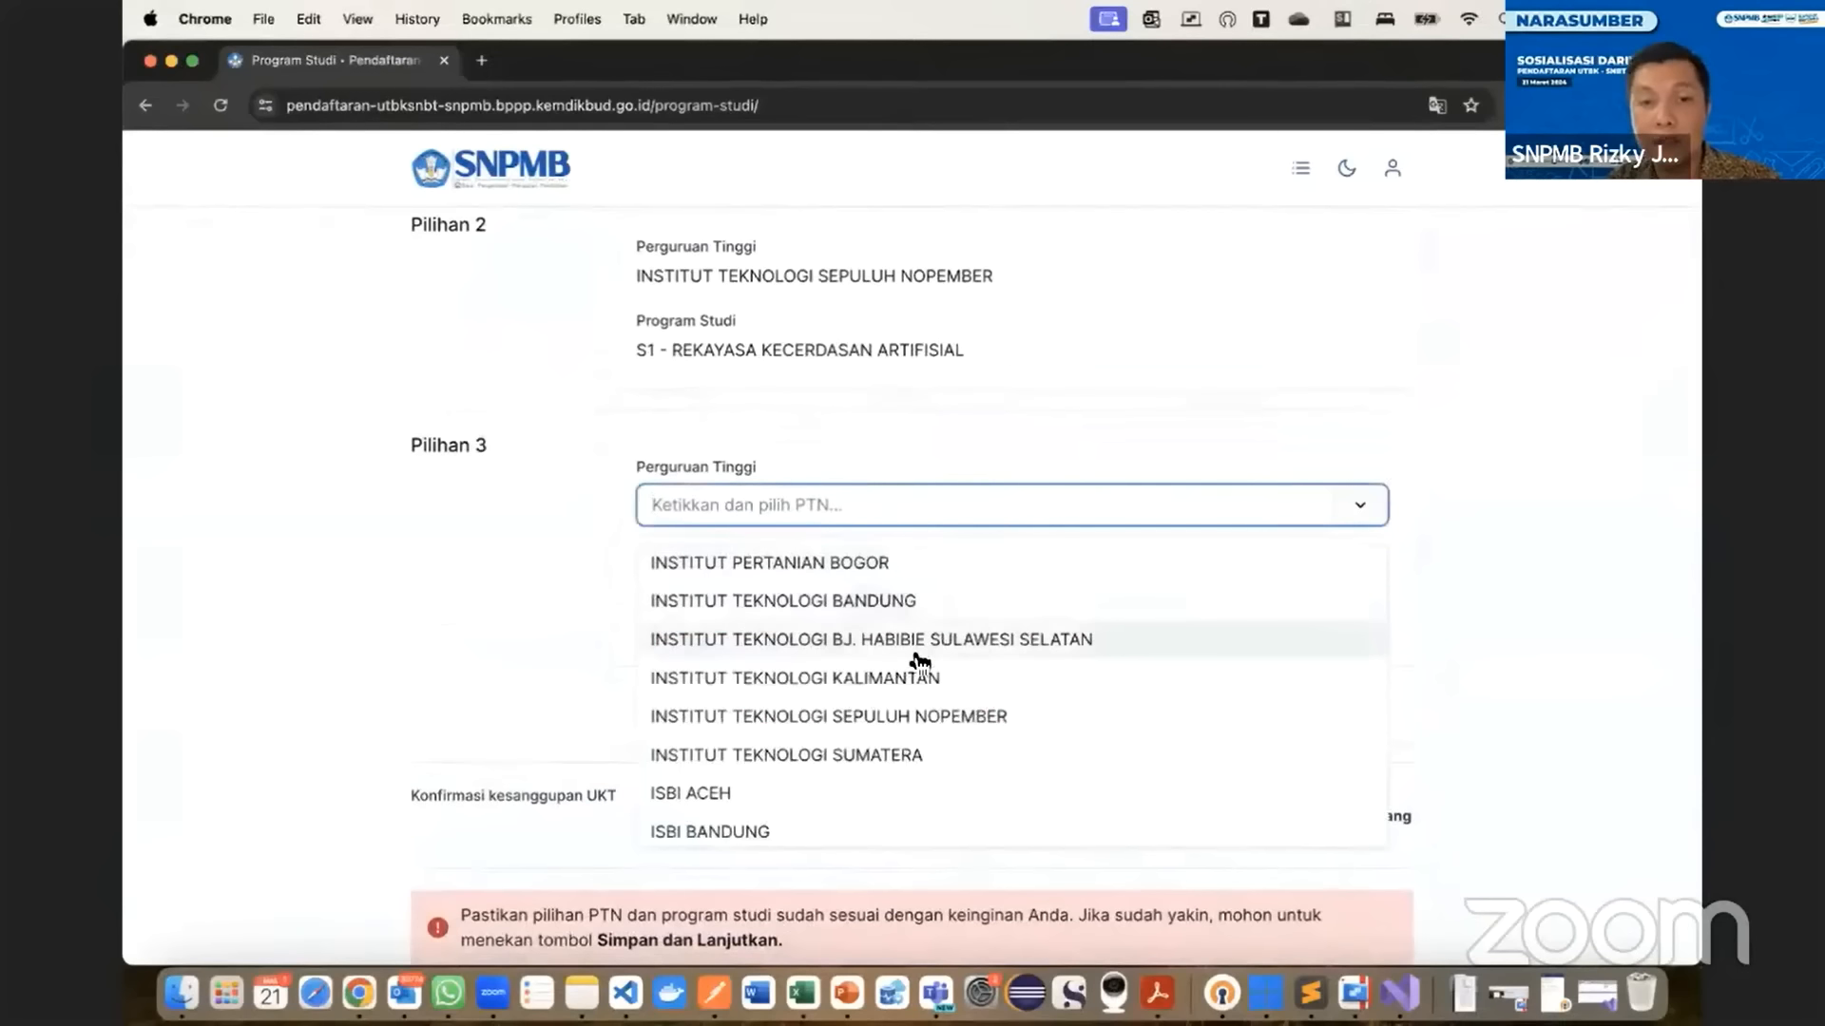
type("pol")
left_click(939, 566)
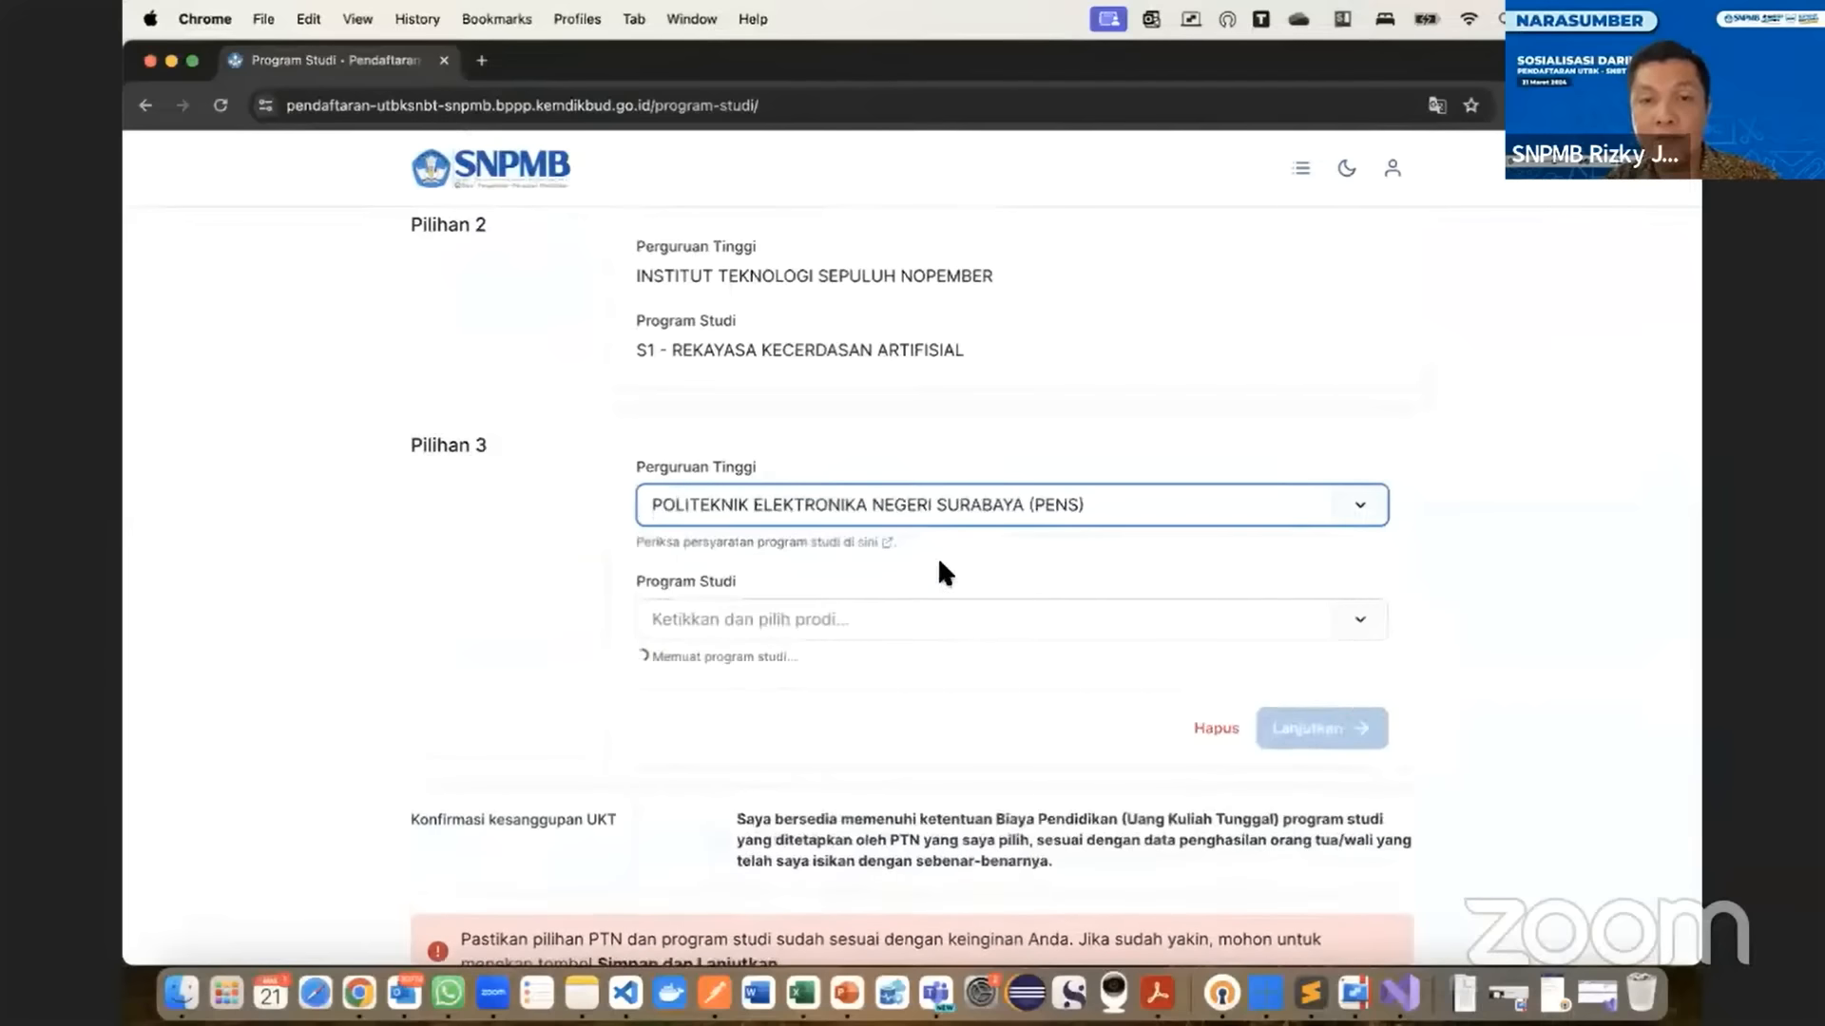
left_click(846, 618)
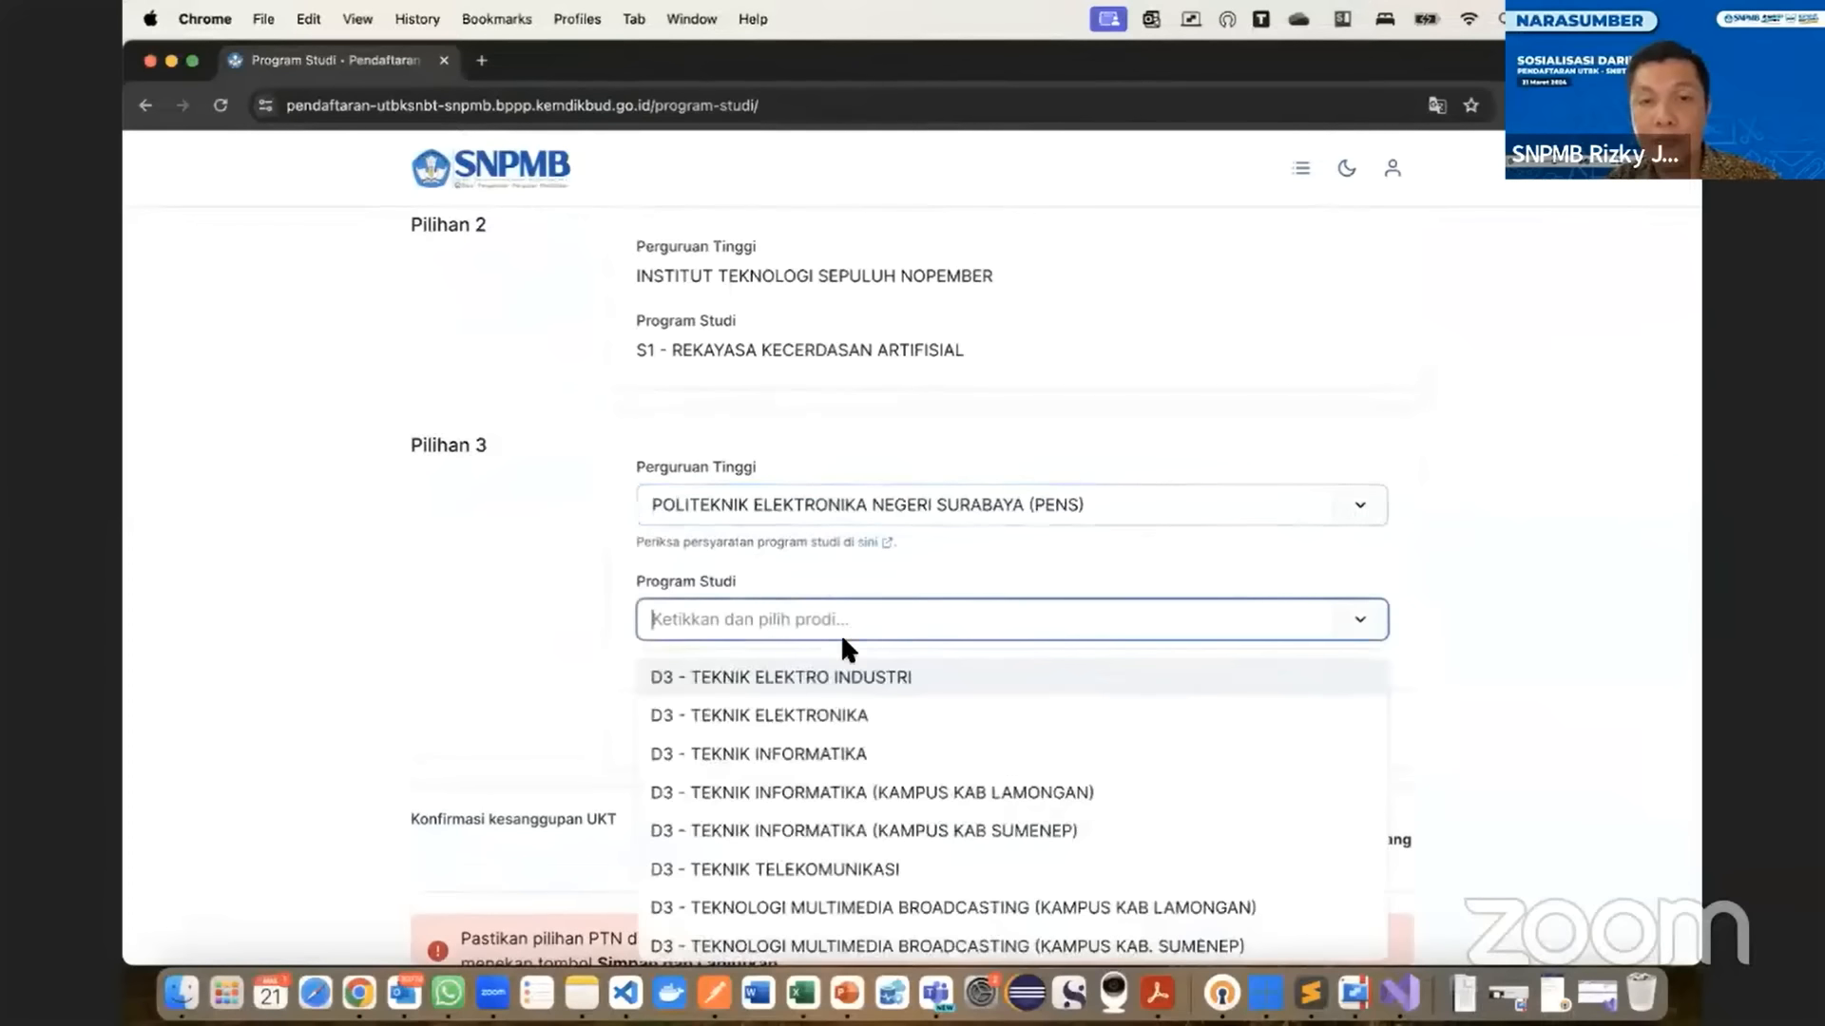
left_click(819, 725)
left_click(1283, 726)
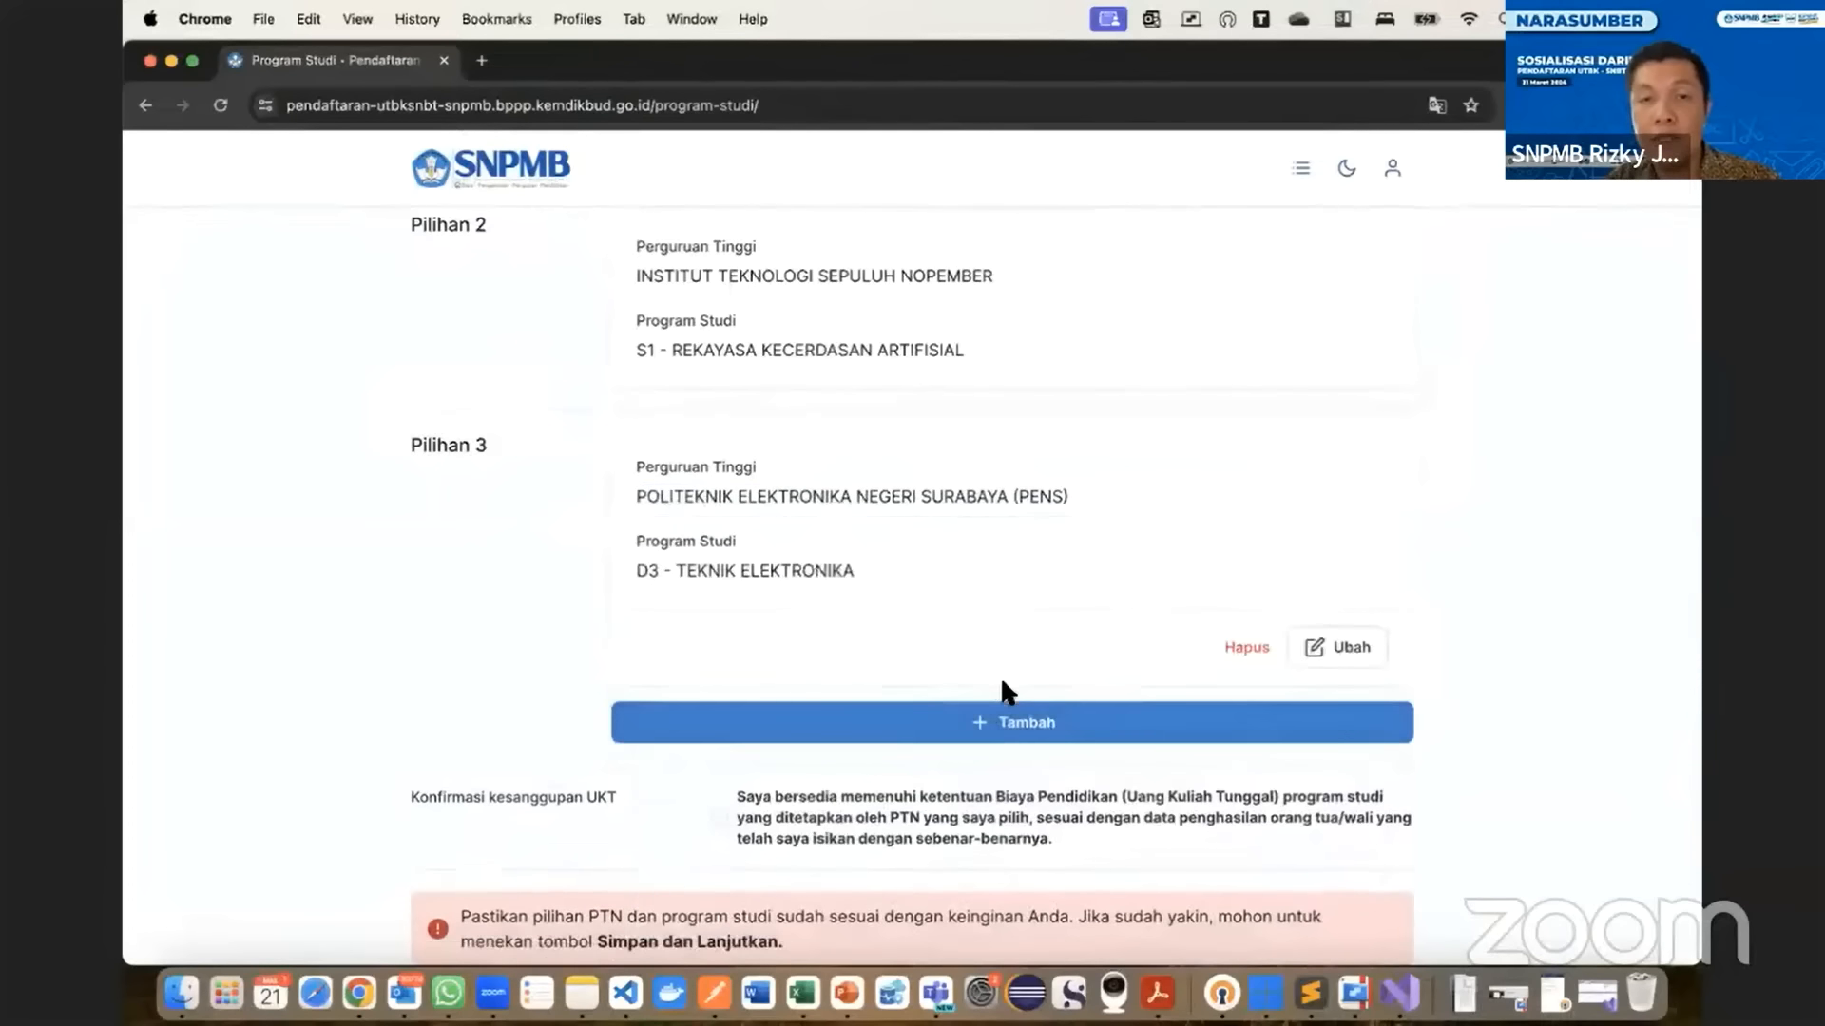
- Add Pilihan 4 with ISBI BANDUNG and D4 - ANGKLUNG DAN MUSIK BAMBU
left_click(984, 721)
left_click(861, 735)
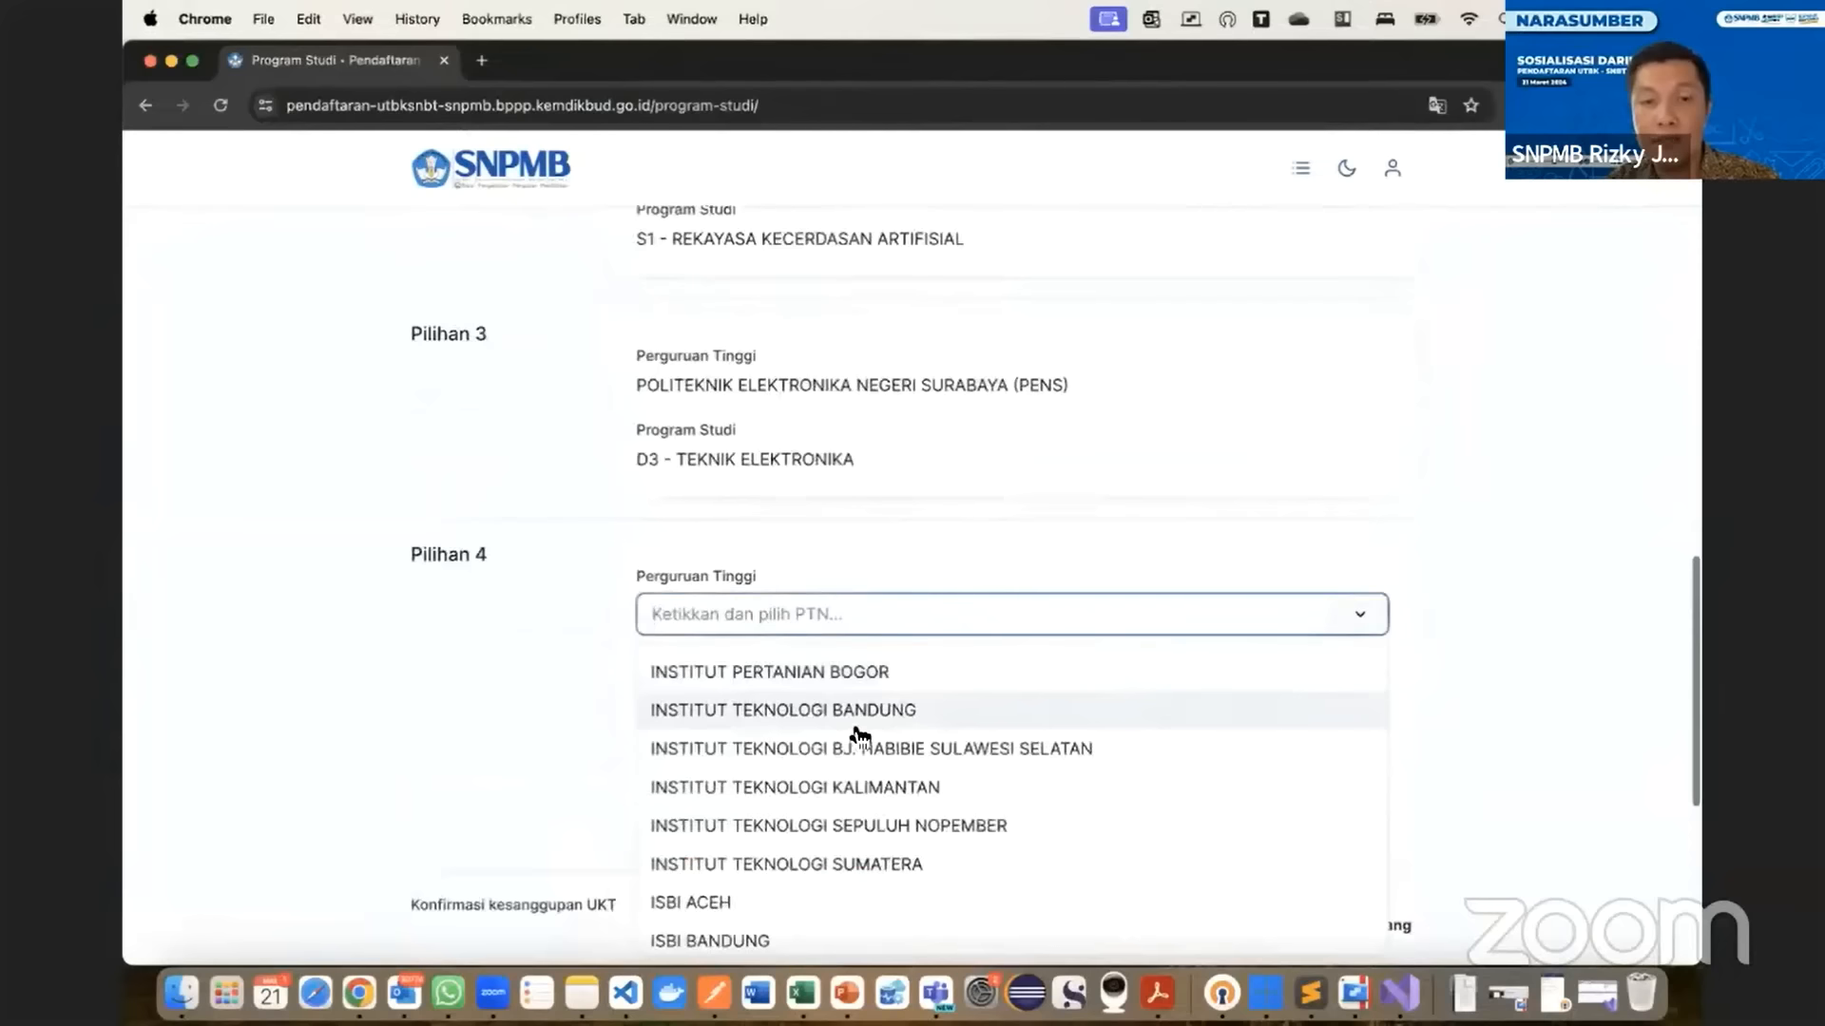
scroll(855, 738, "down", 1)
left_click(777, 906)
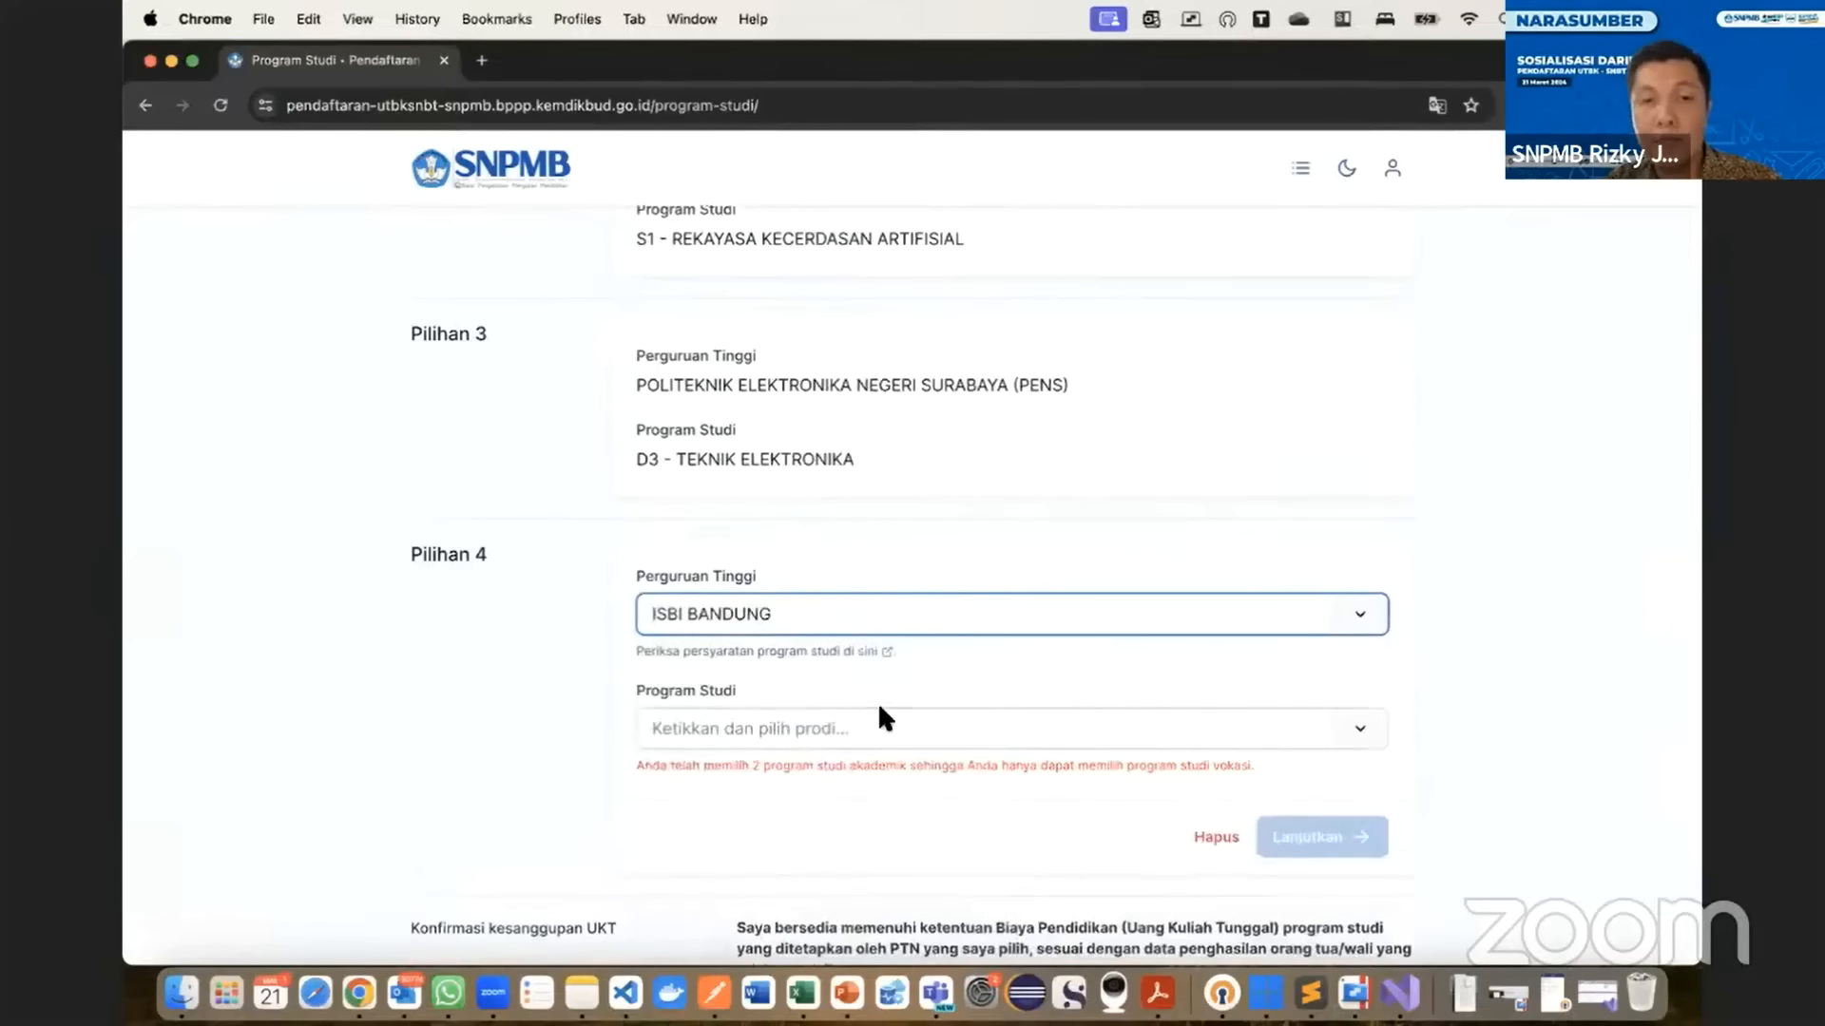
left_click(847, 721)
left_click(836, 867)
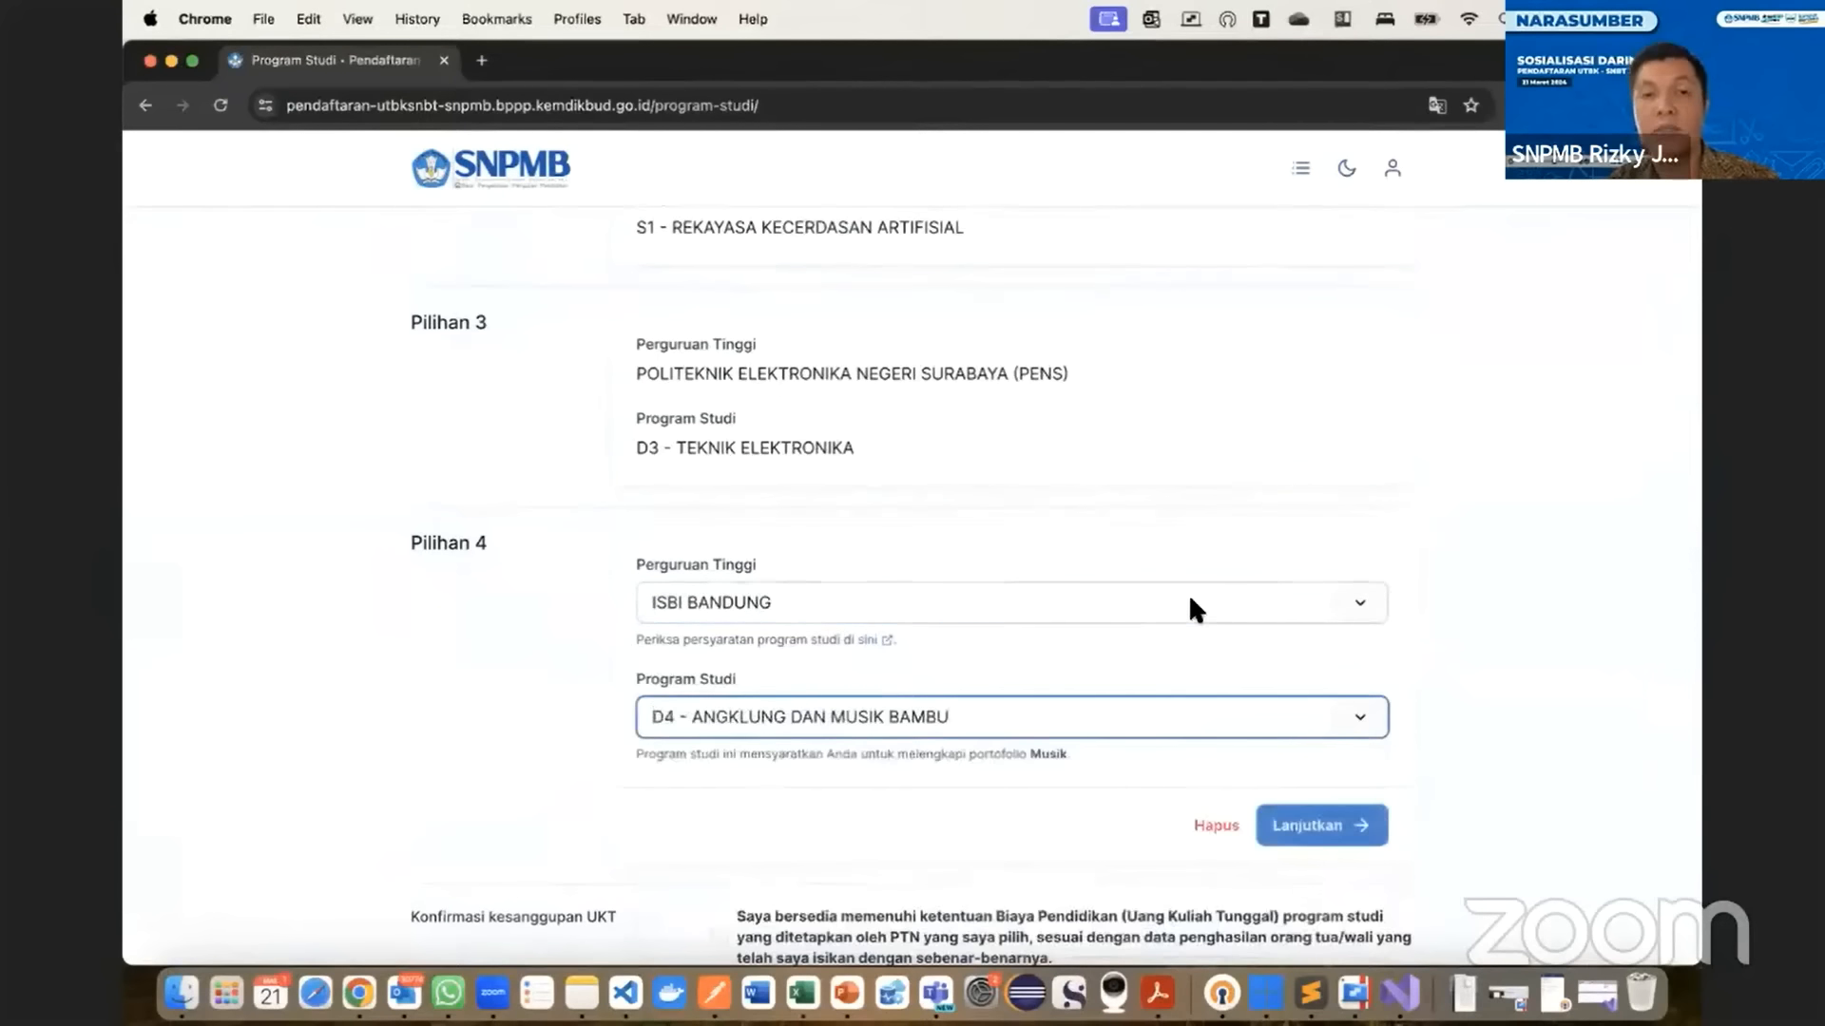
- Delete Pilihan 4 (ISBI Angklung), Pilihan 3 (PENS Teknik Elektronika) and Pilihan 2 (ITS Kecerdasan Artifisial)
scroll(1190, 540, "up", 1)
scroll(1190, 539, "up", 5)
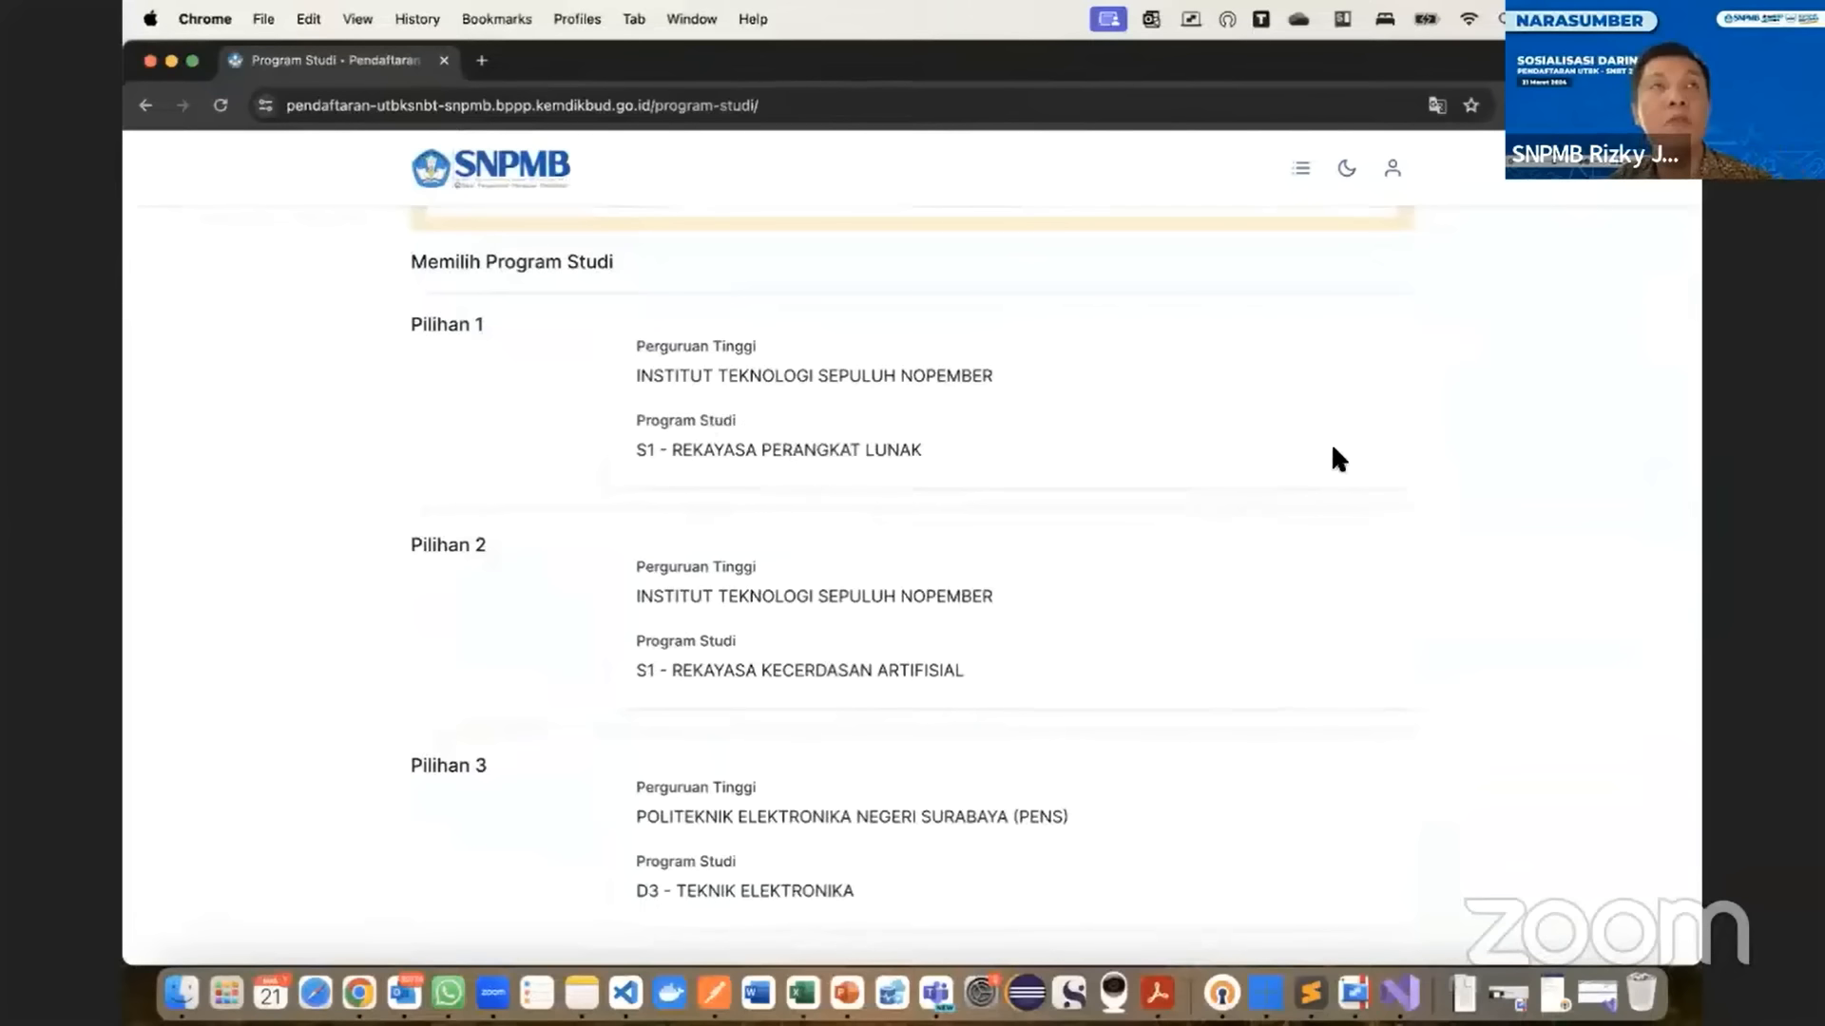
scroll(1348, 420, "down", 4)
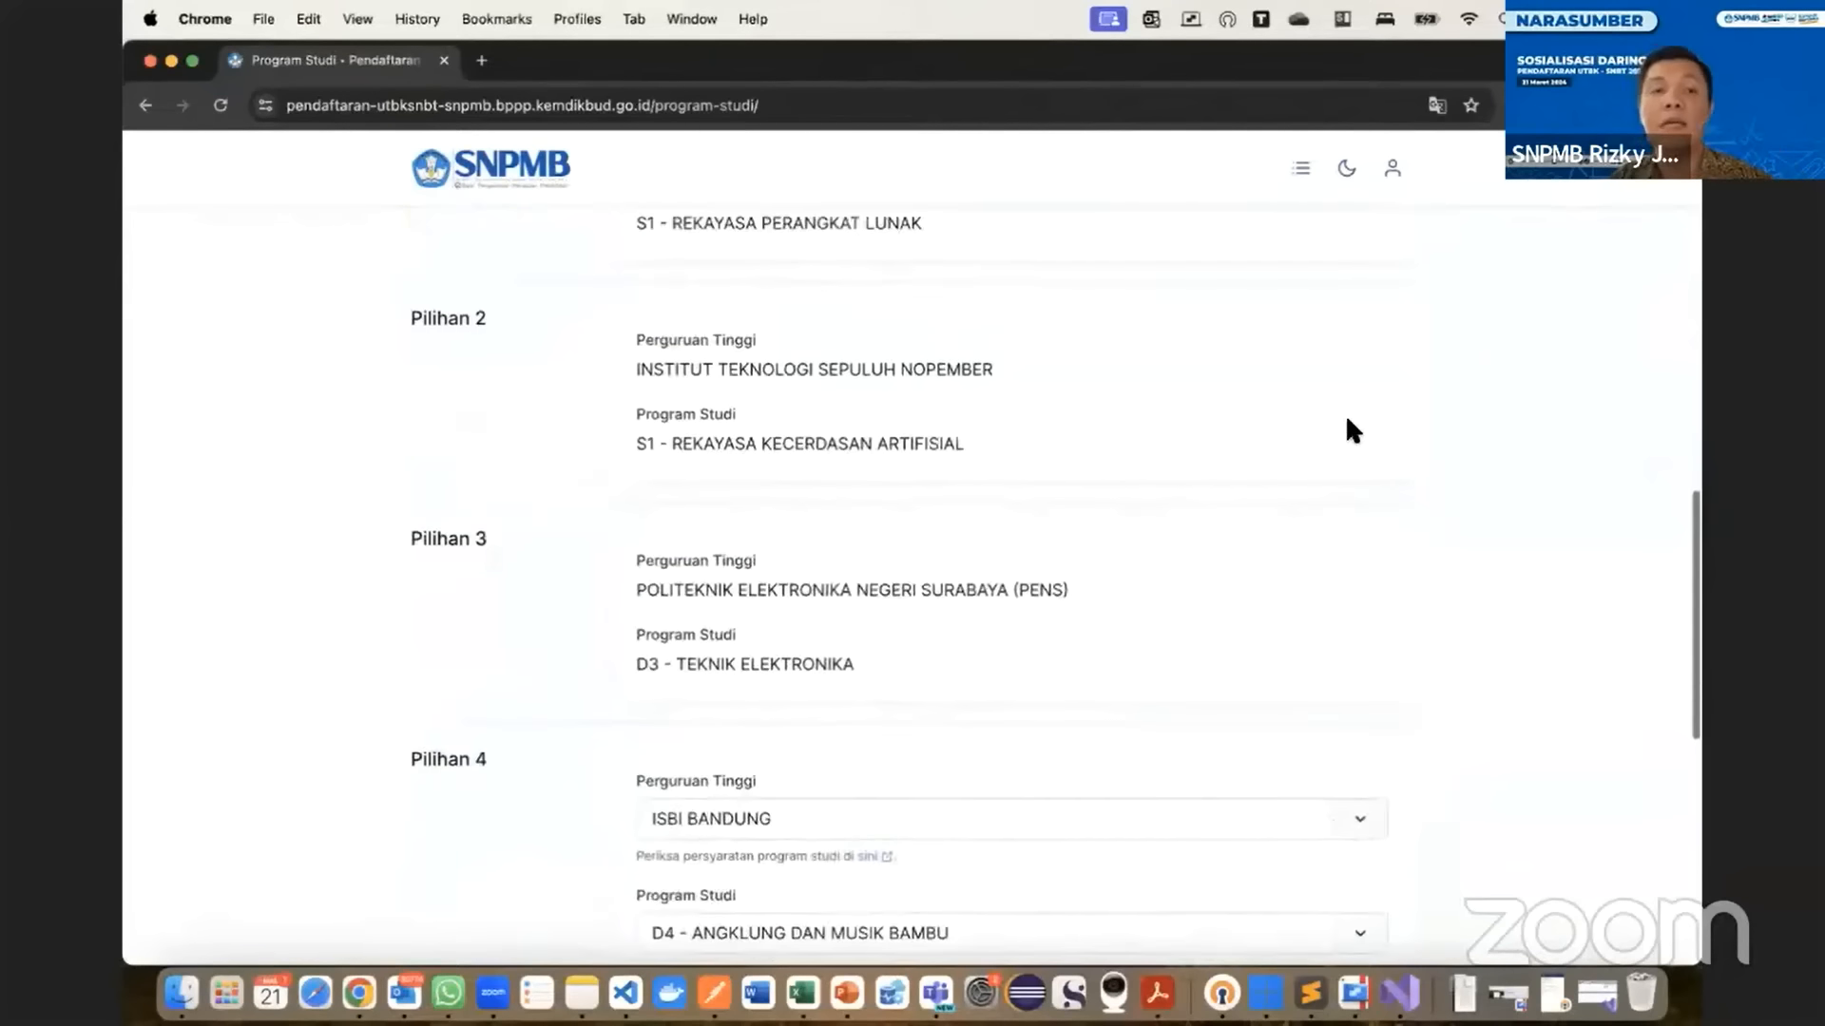
scroll(1347, 420, "up", 3)
scroll(1350, 430, "down", 5)
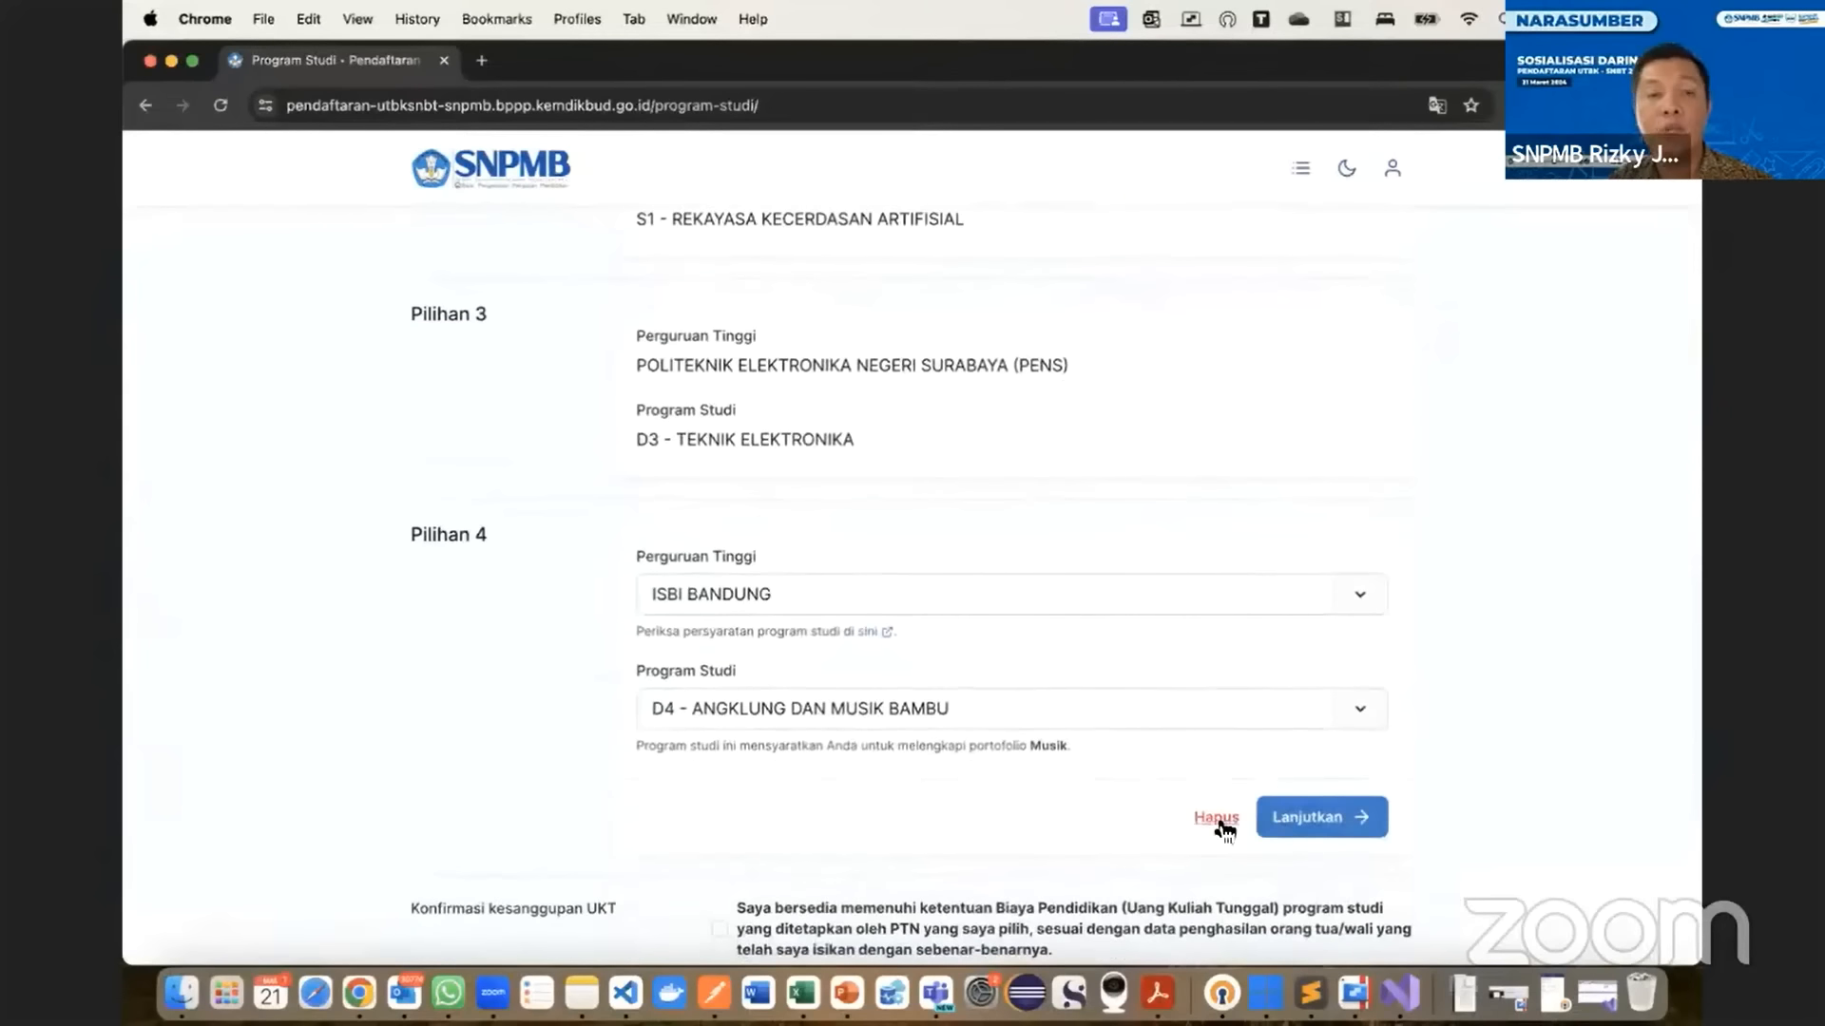
scroll(1222, 639, "up", 5)
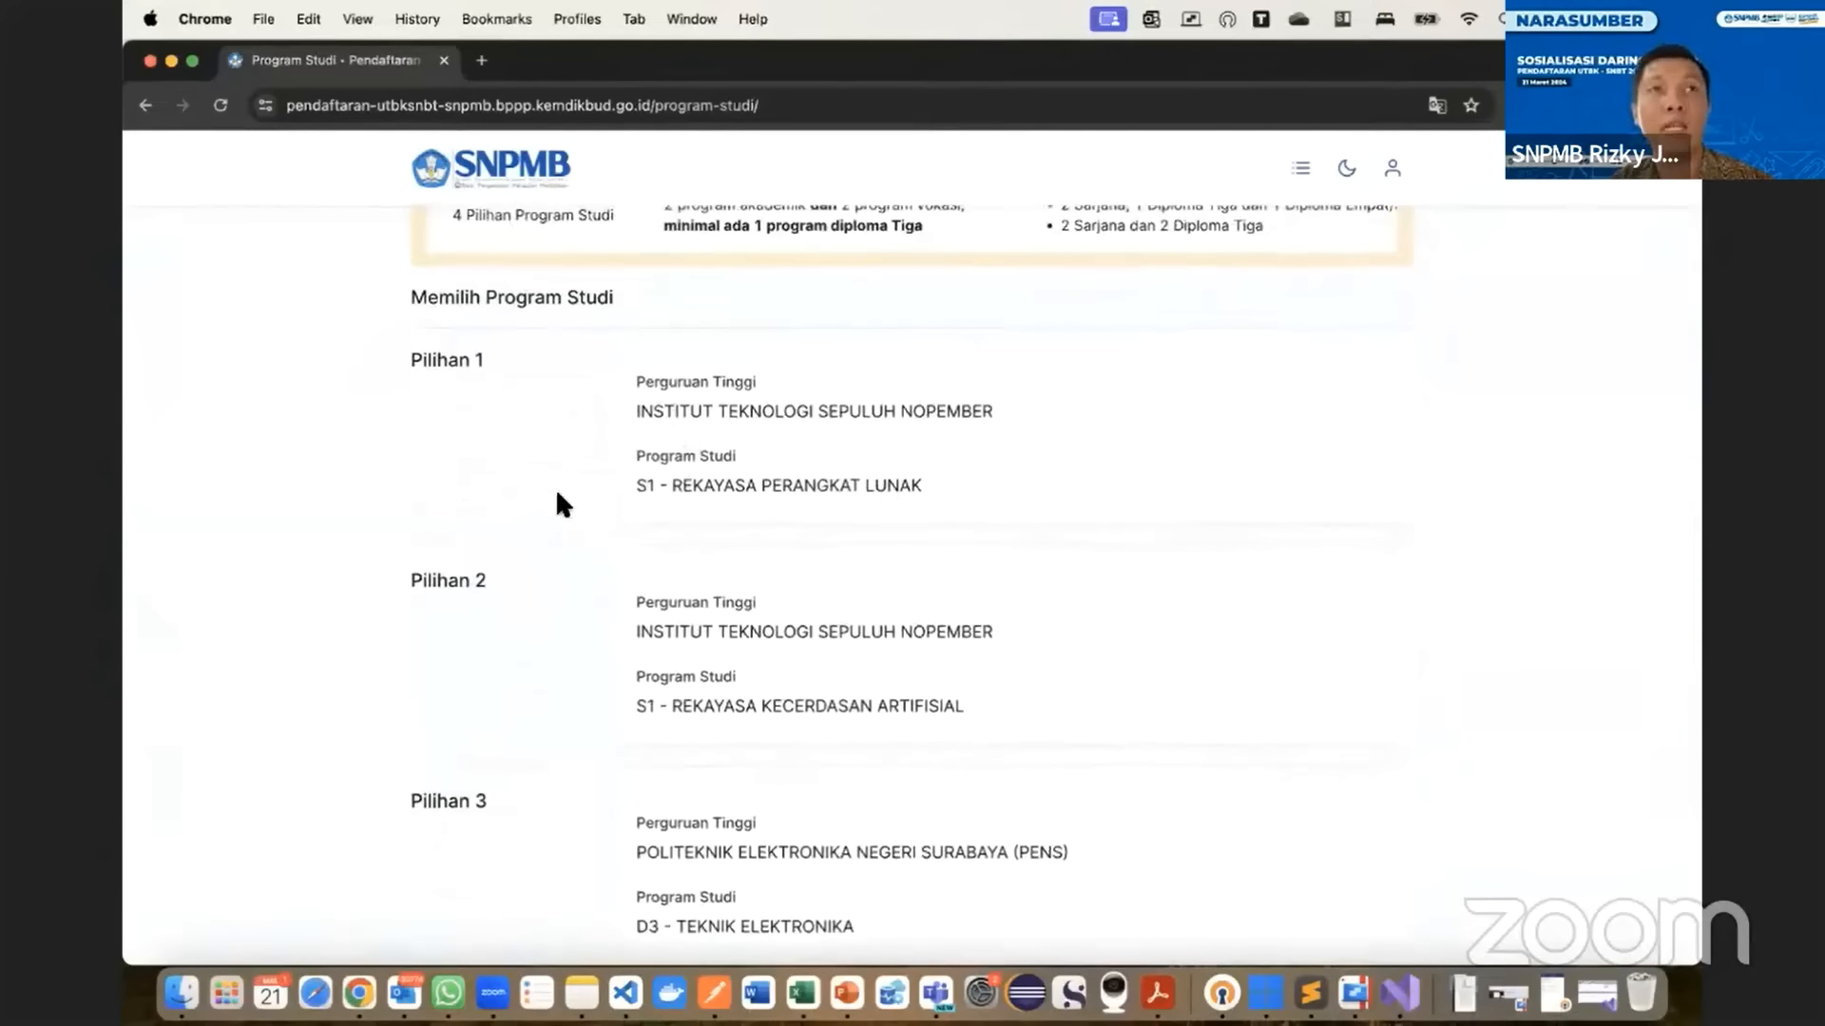
scroll(1155, 527, "down", 6)
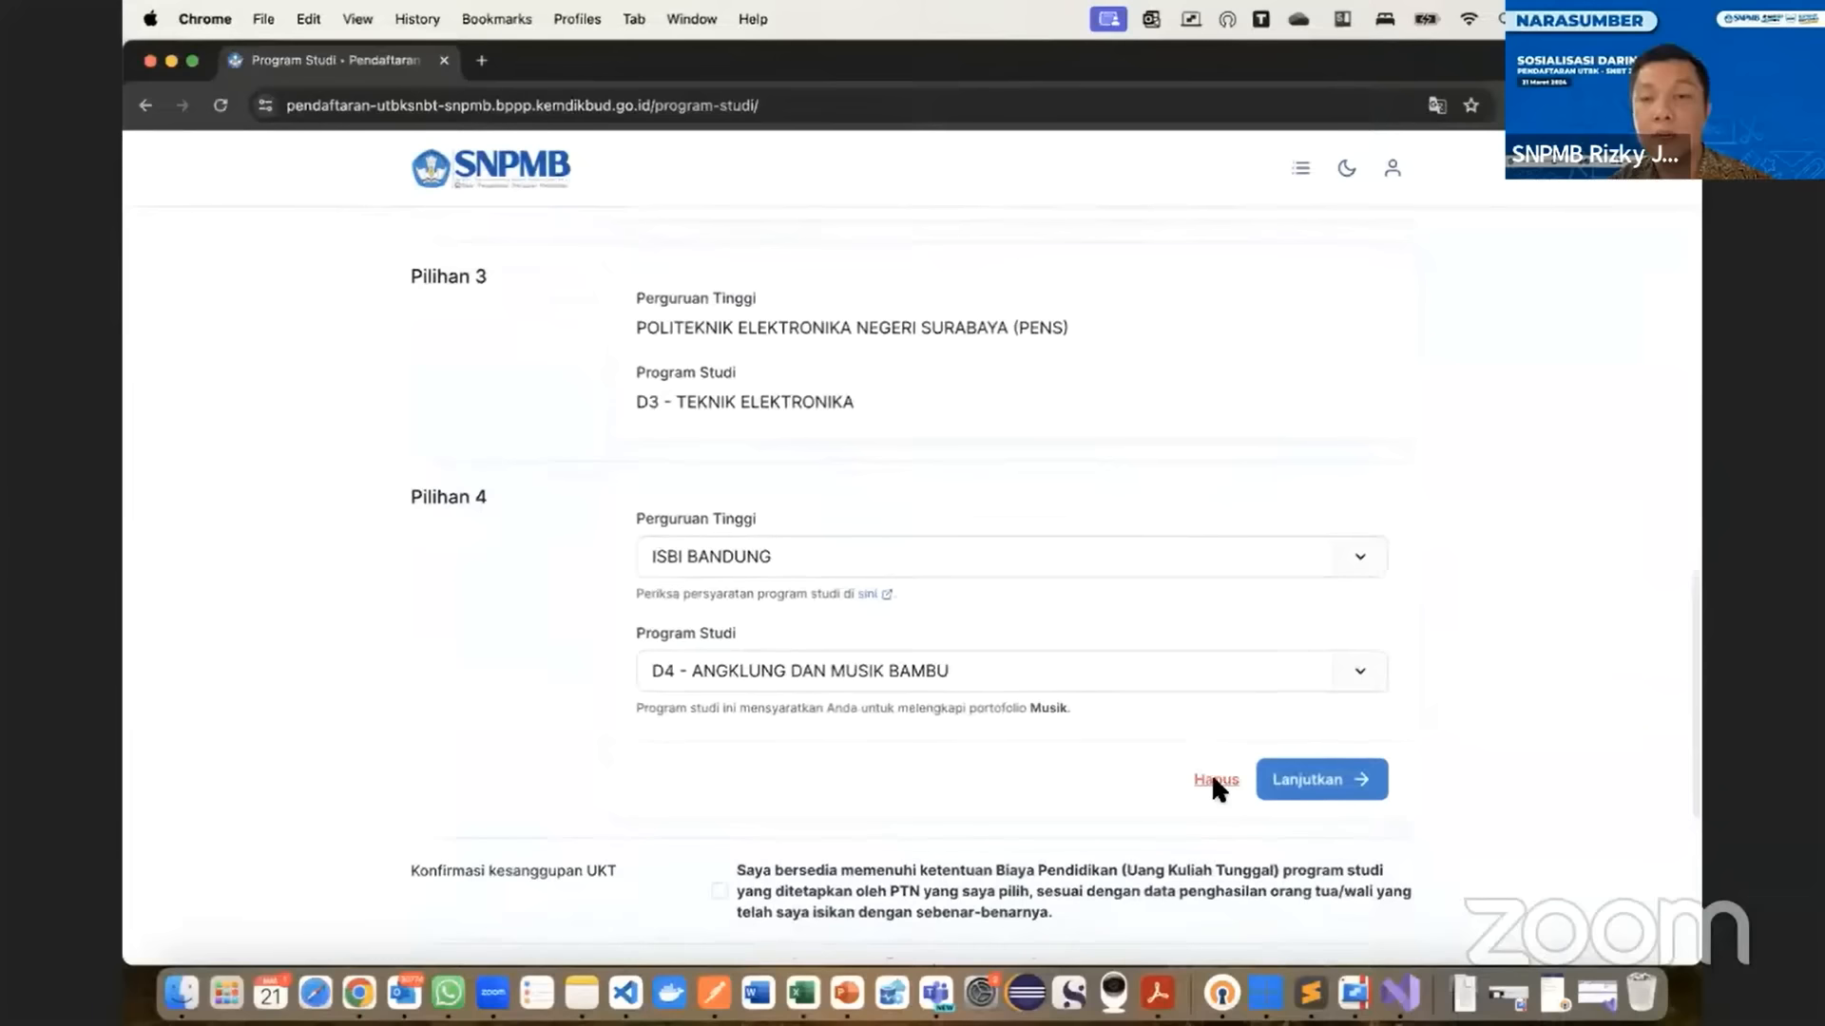
left_click(1211, 783)
left_click(1245, 478)
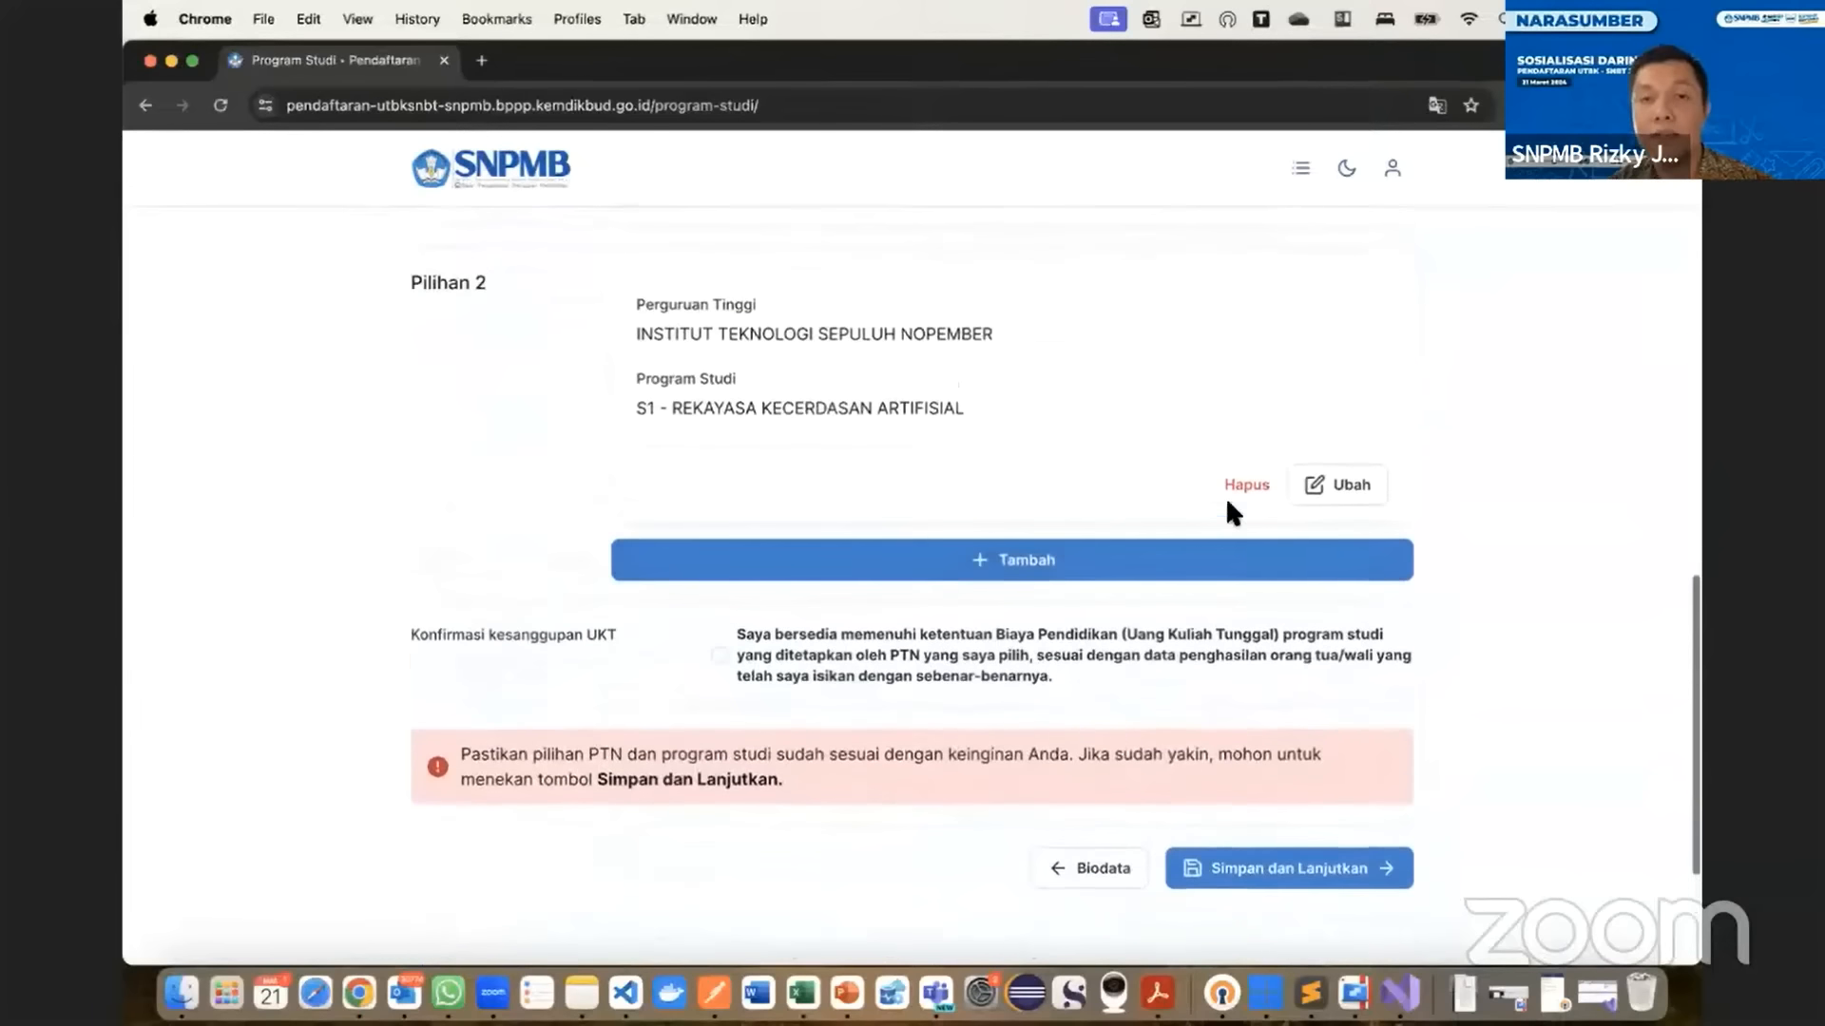
left_click(1243, 595)
scroll(1222, 570, "up", 5)
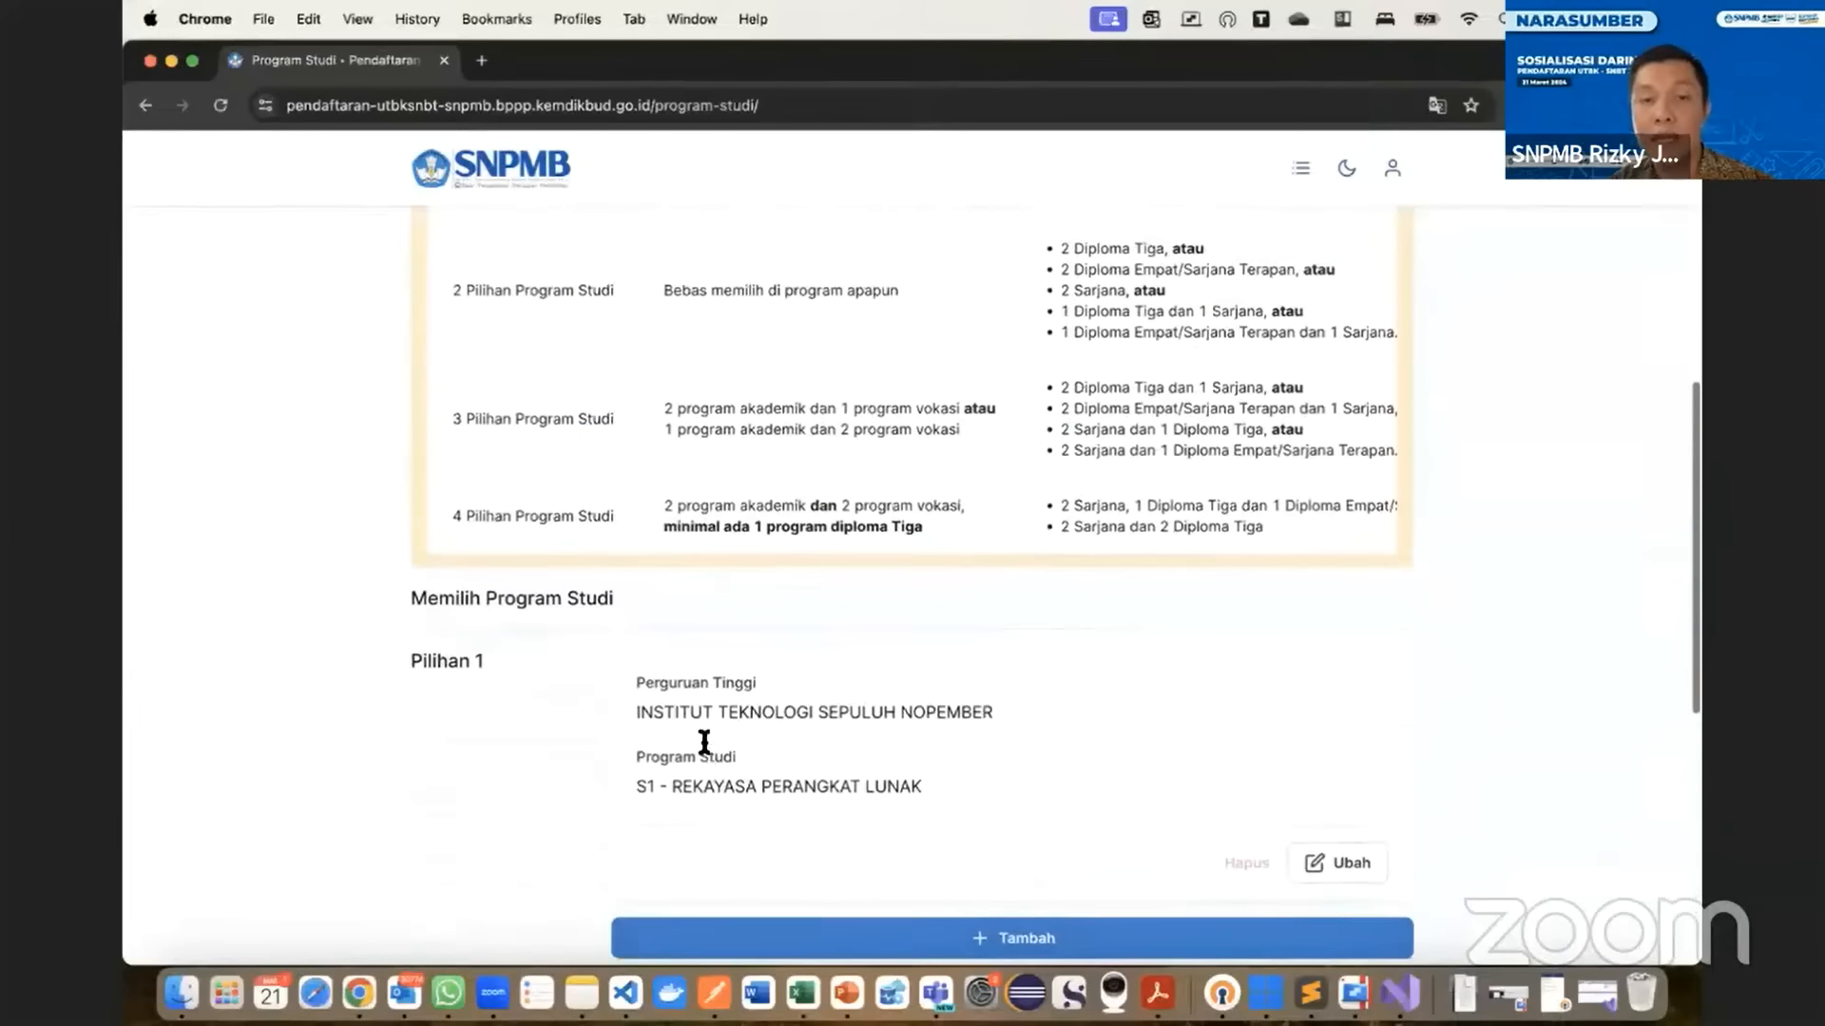
scroll(834, 710, "down", 3)
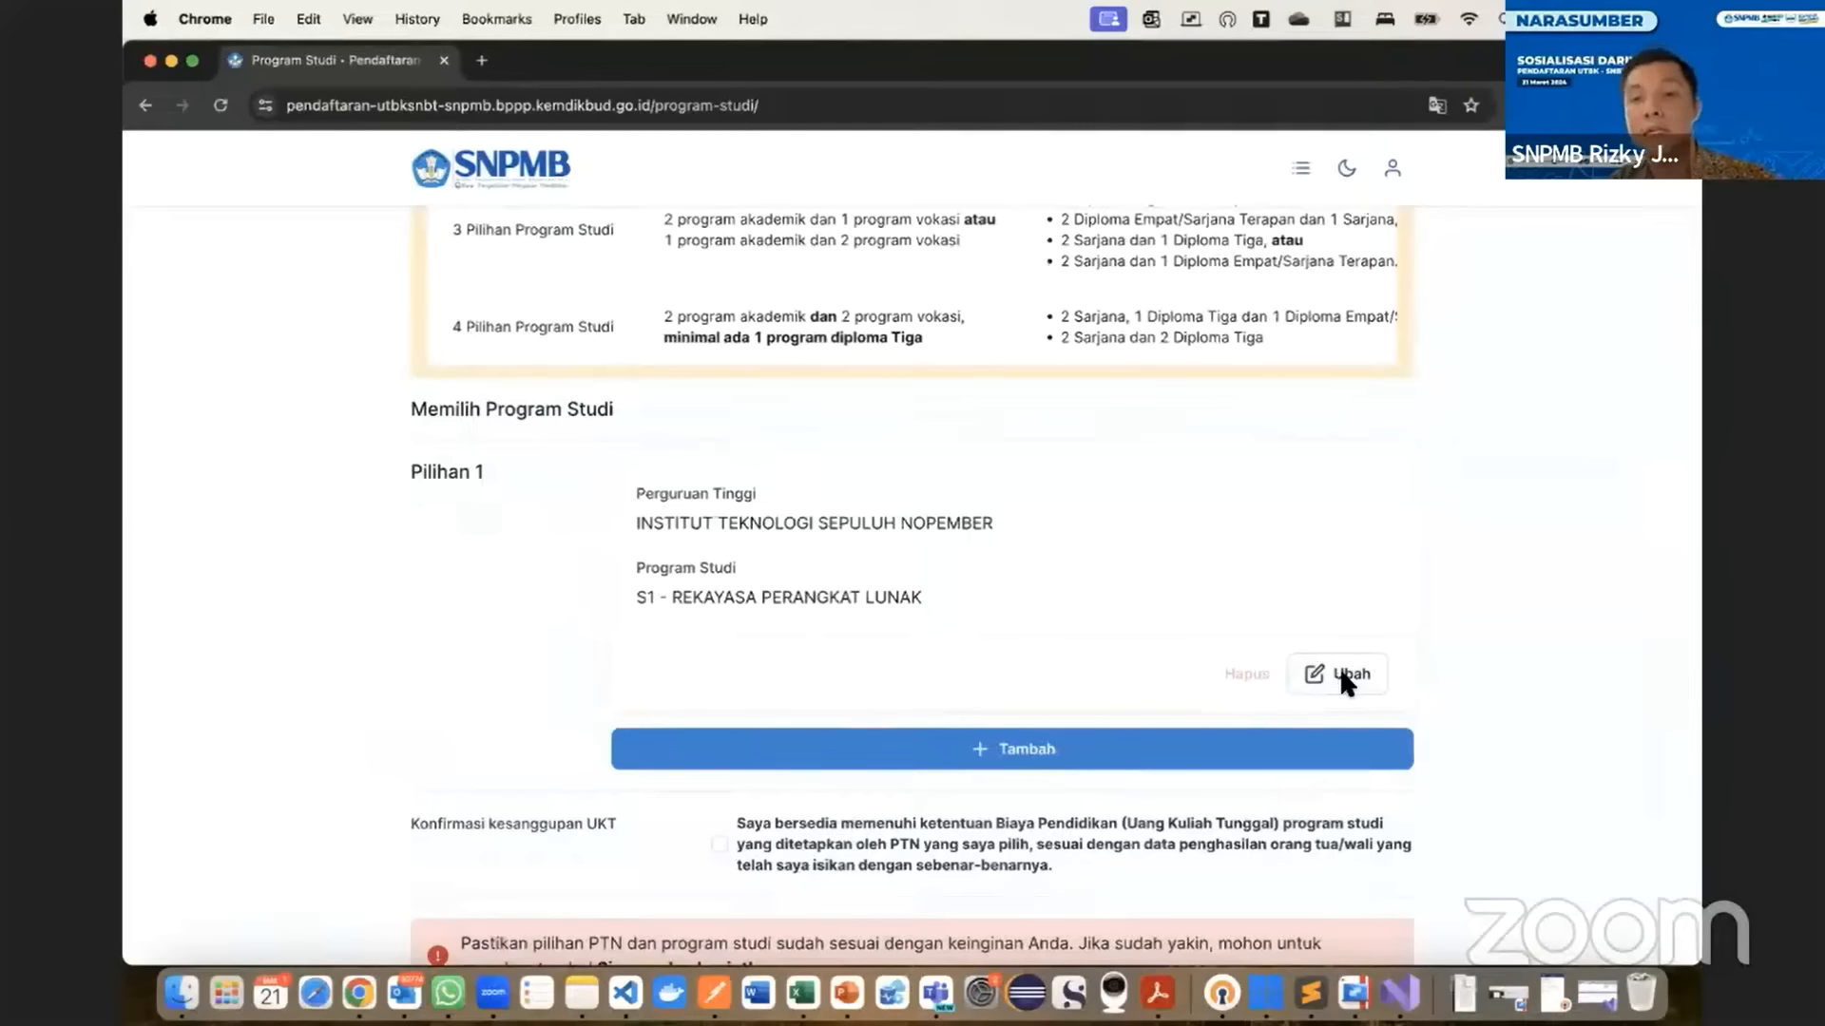
- Add and save a new Pilihan 2: ITS S1 - SISTEM INFORMASI
left_click(1103, 747)
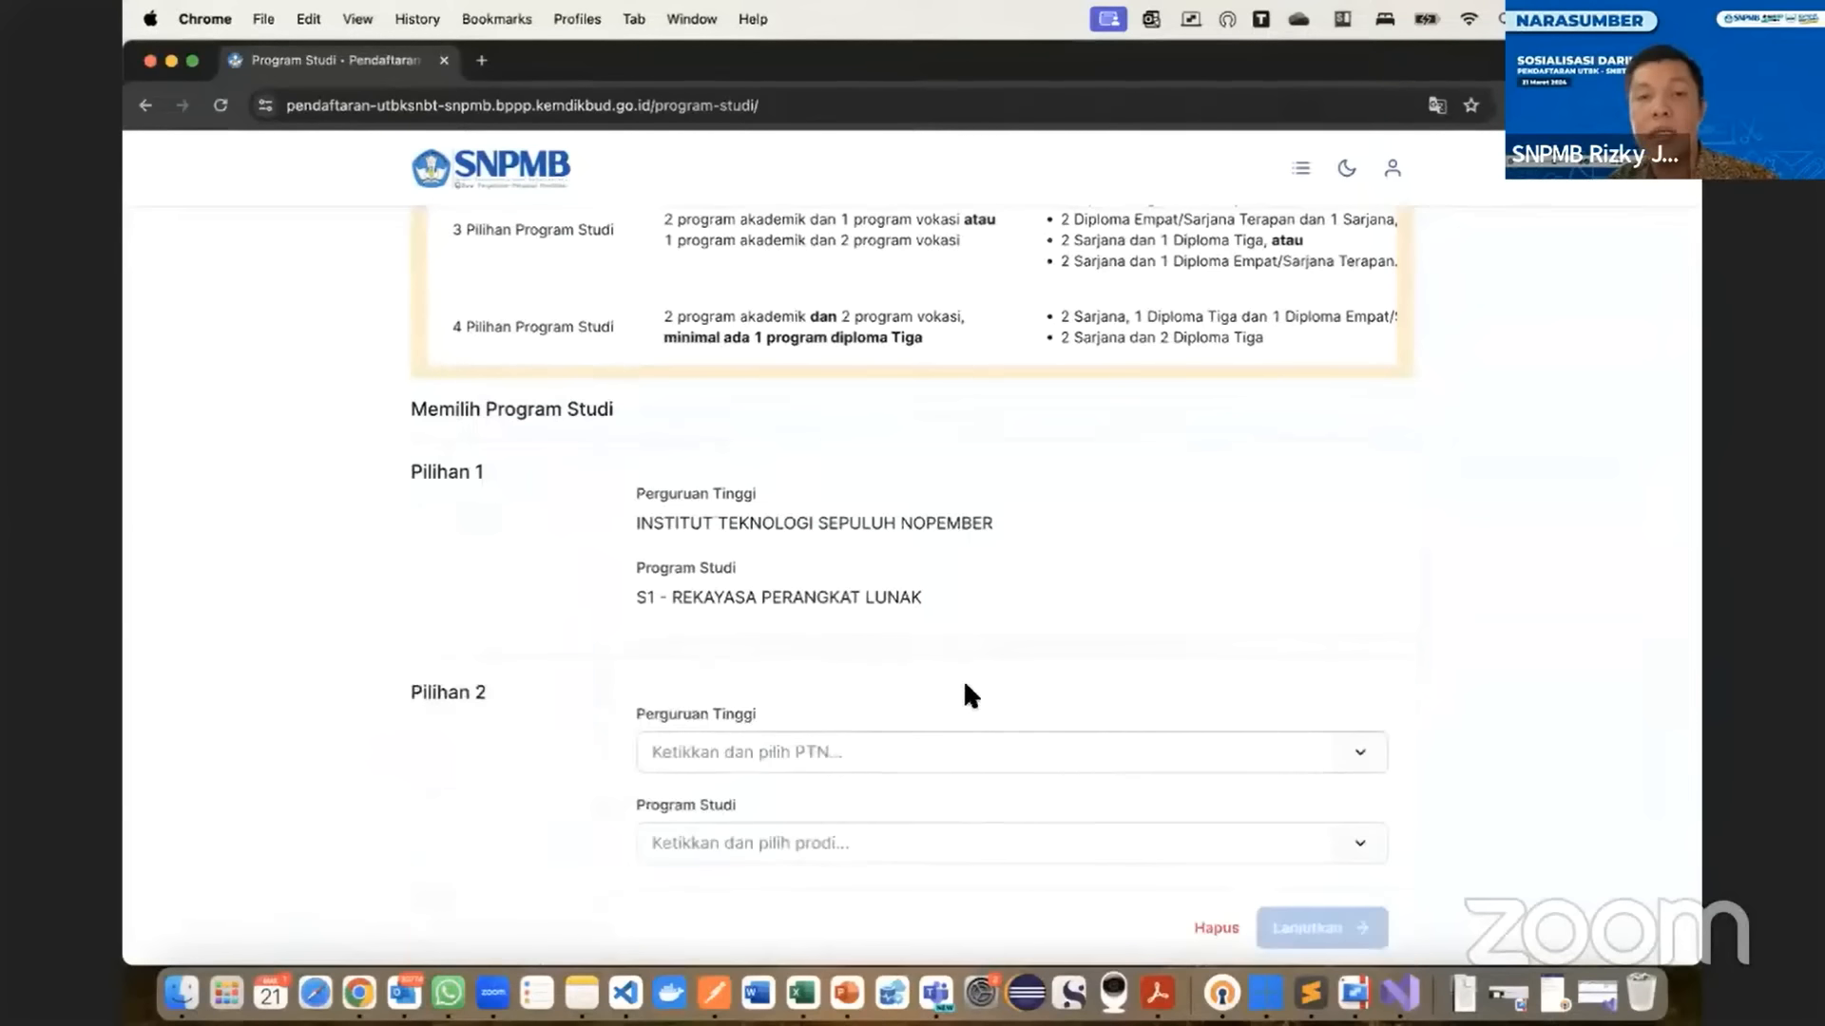
left_click(806, 750)
left_click(843, 826)
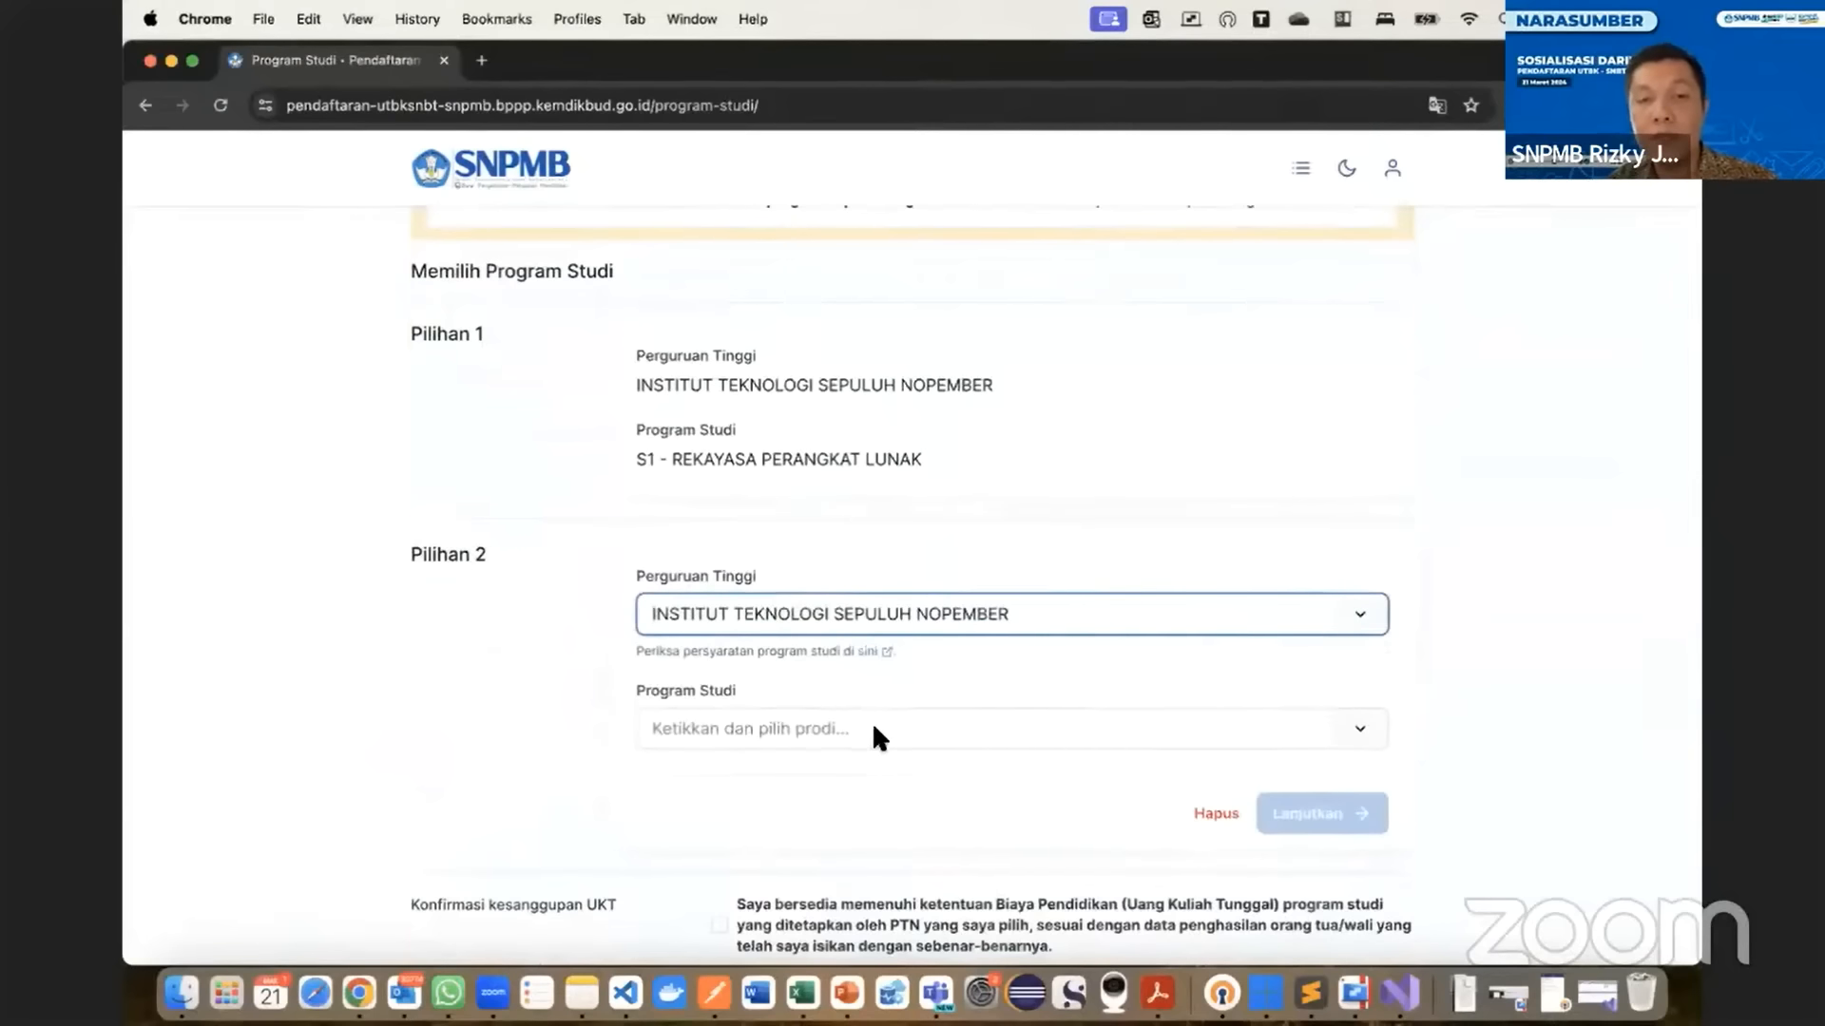
left_click(872, 746)
type("so")
key("BackSpace")
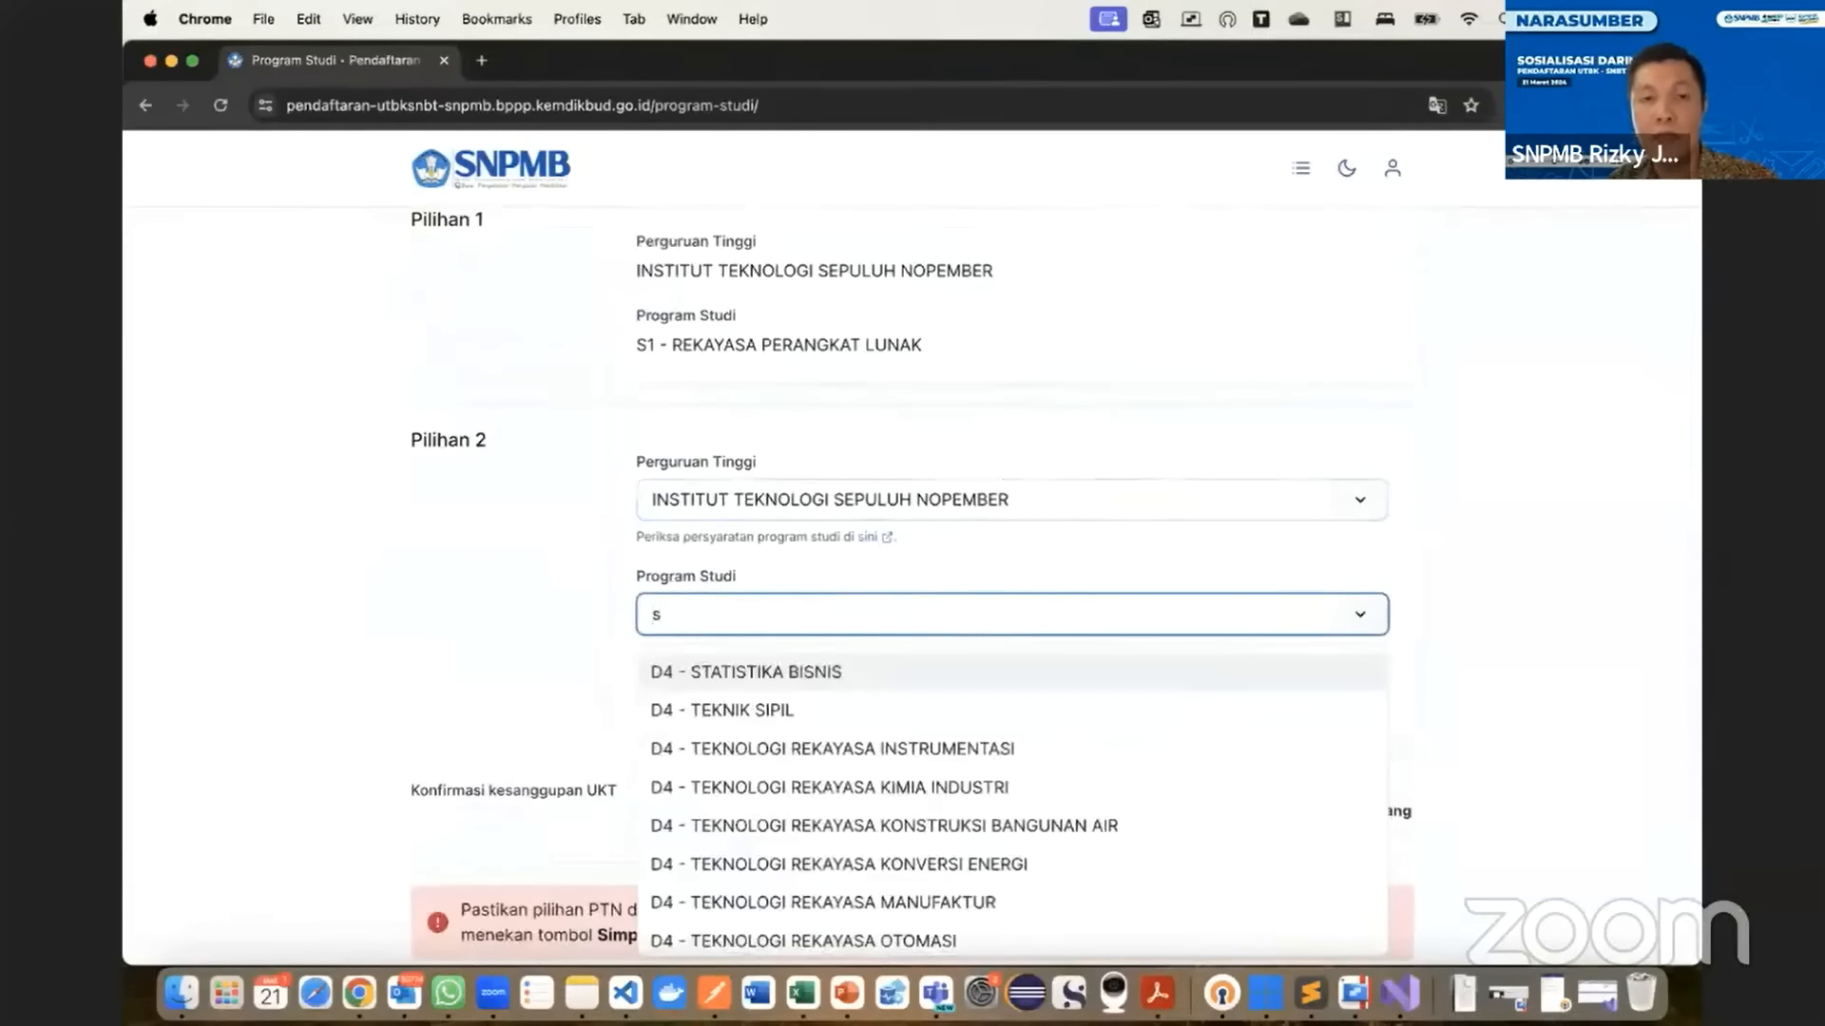
type("is")
left_click(880, 670)
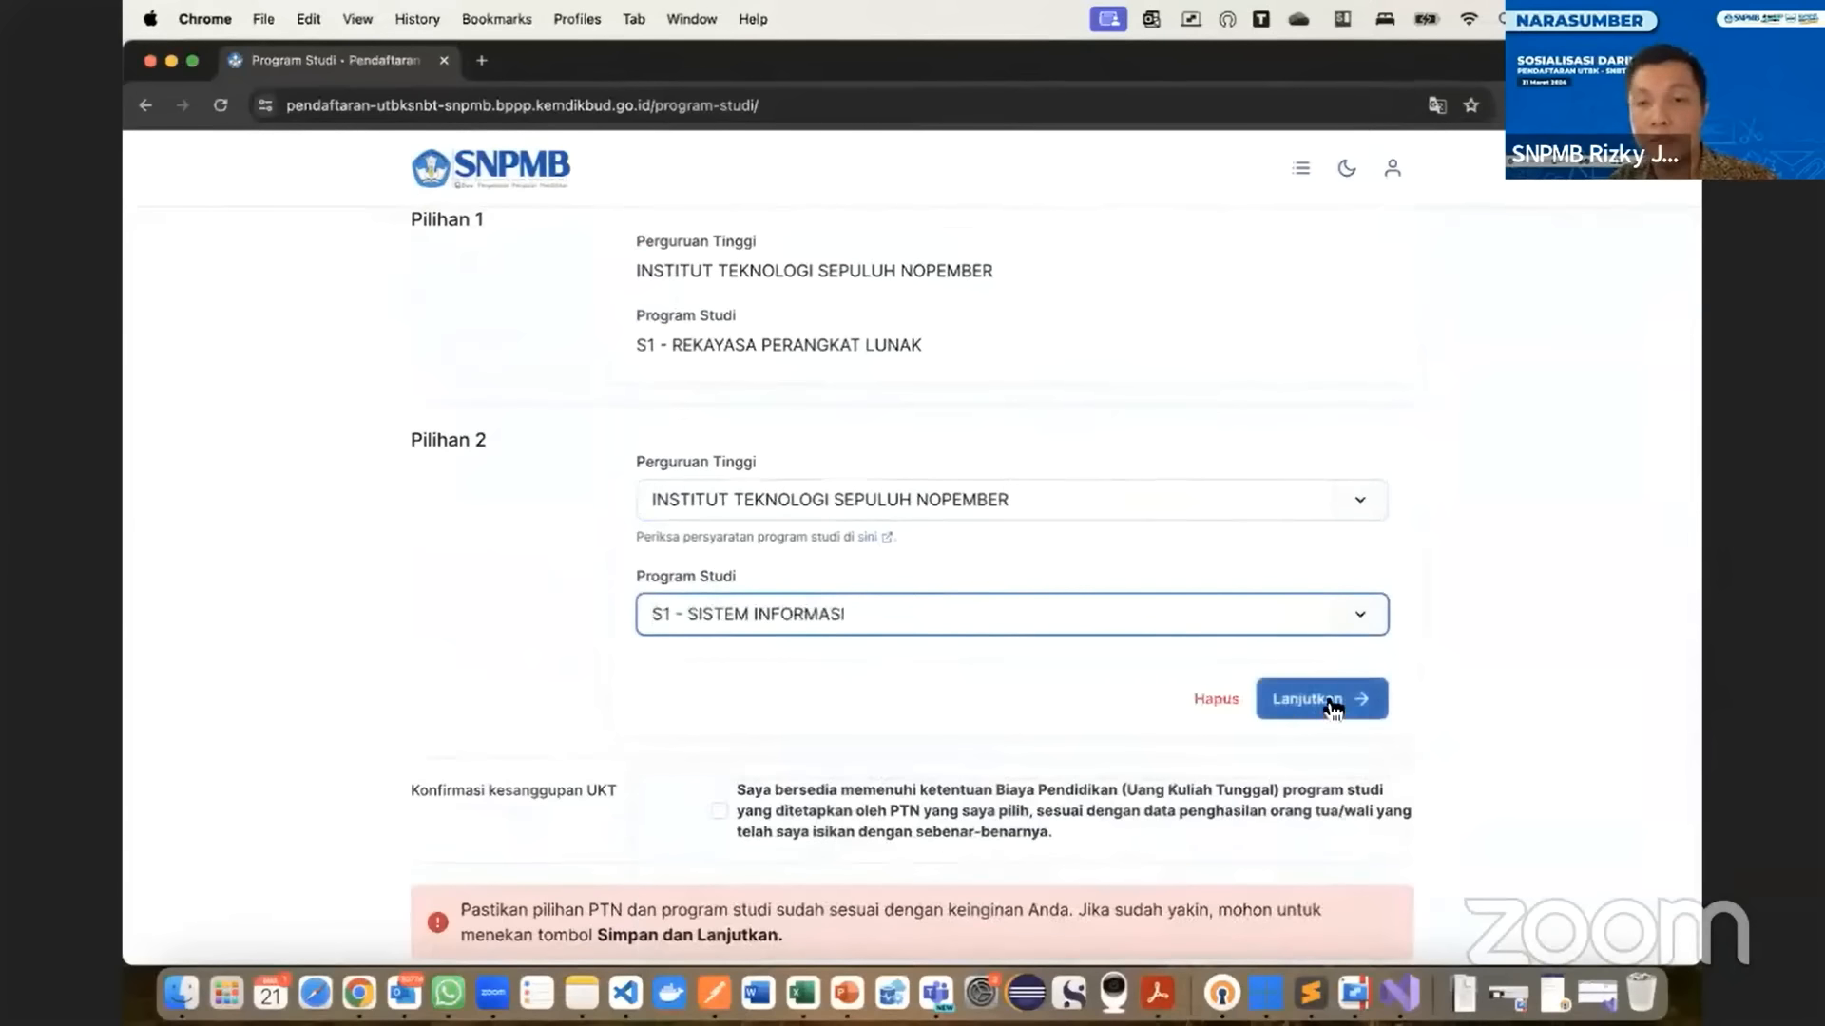
left_click(1316, 701)
scroll(1141, 696, "down", 3)
- Try ISBI BANDUNG D4 - ANGKLUNG DAN MUSIK BAMBU as Pilihan 3, then delete it
left_click(1048, 530)
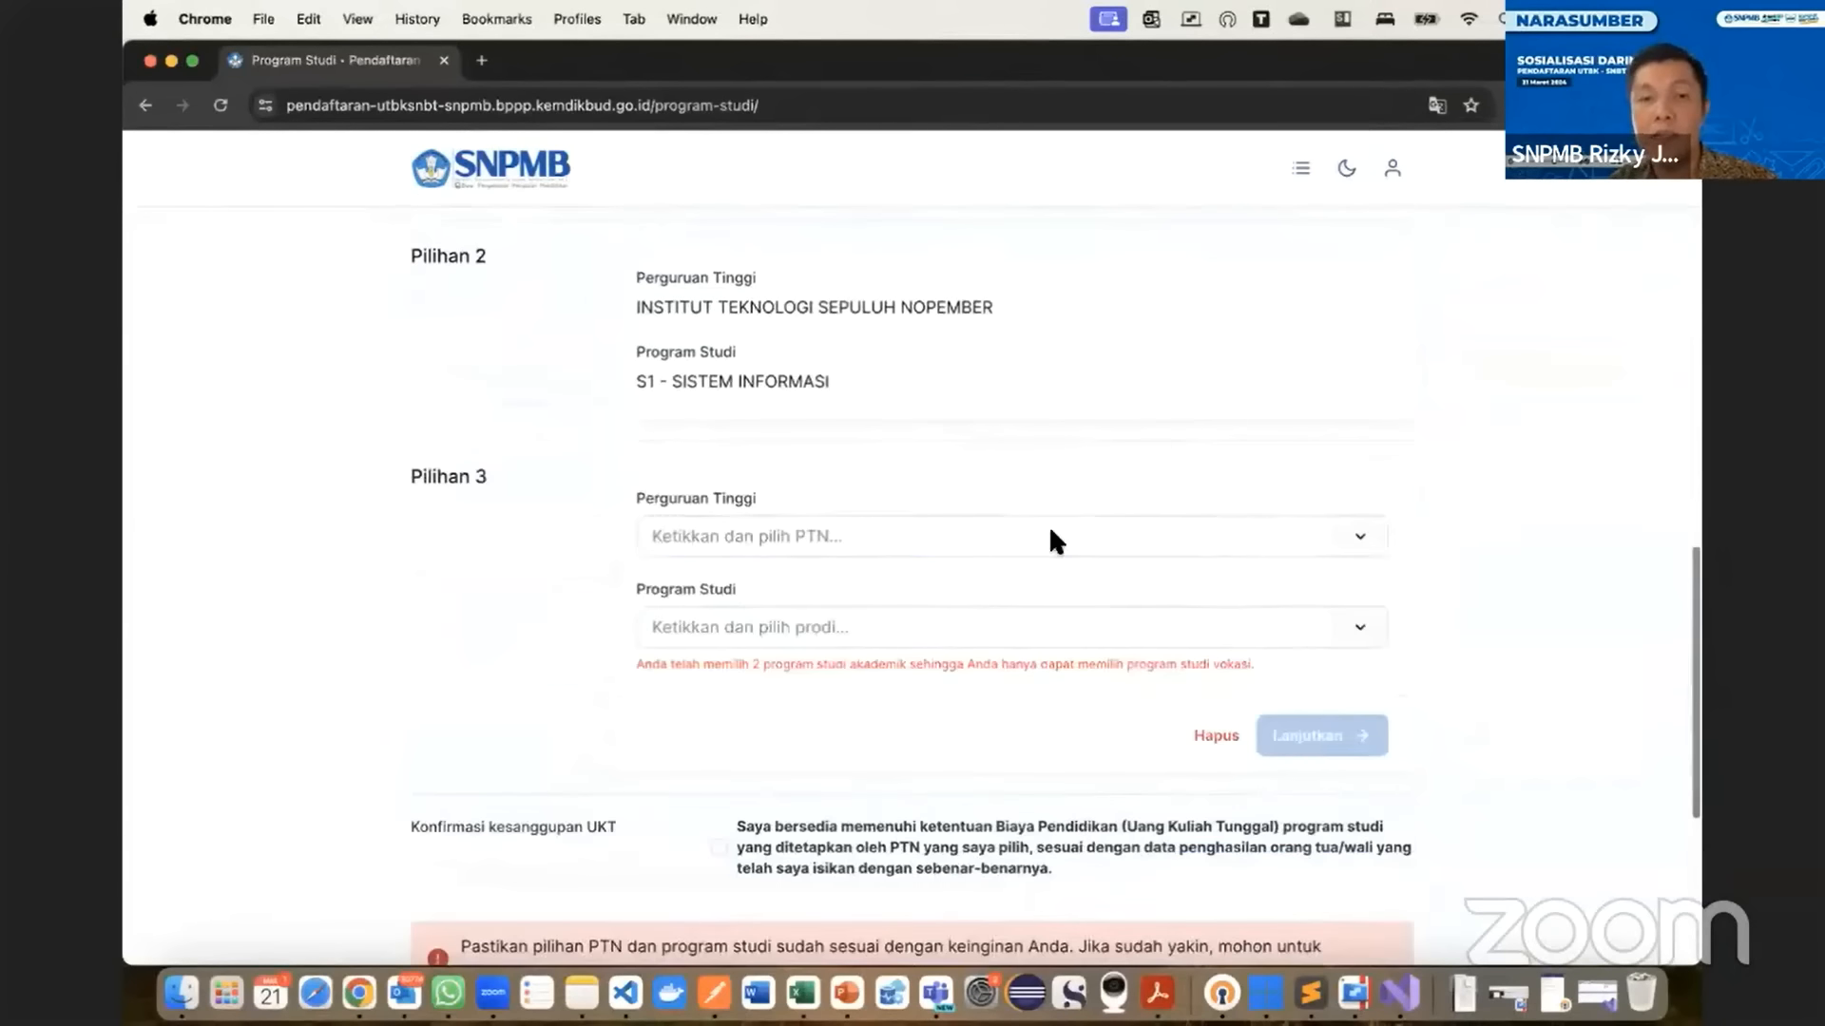
left_click(948, 534)
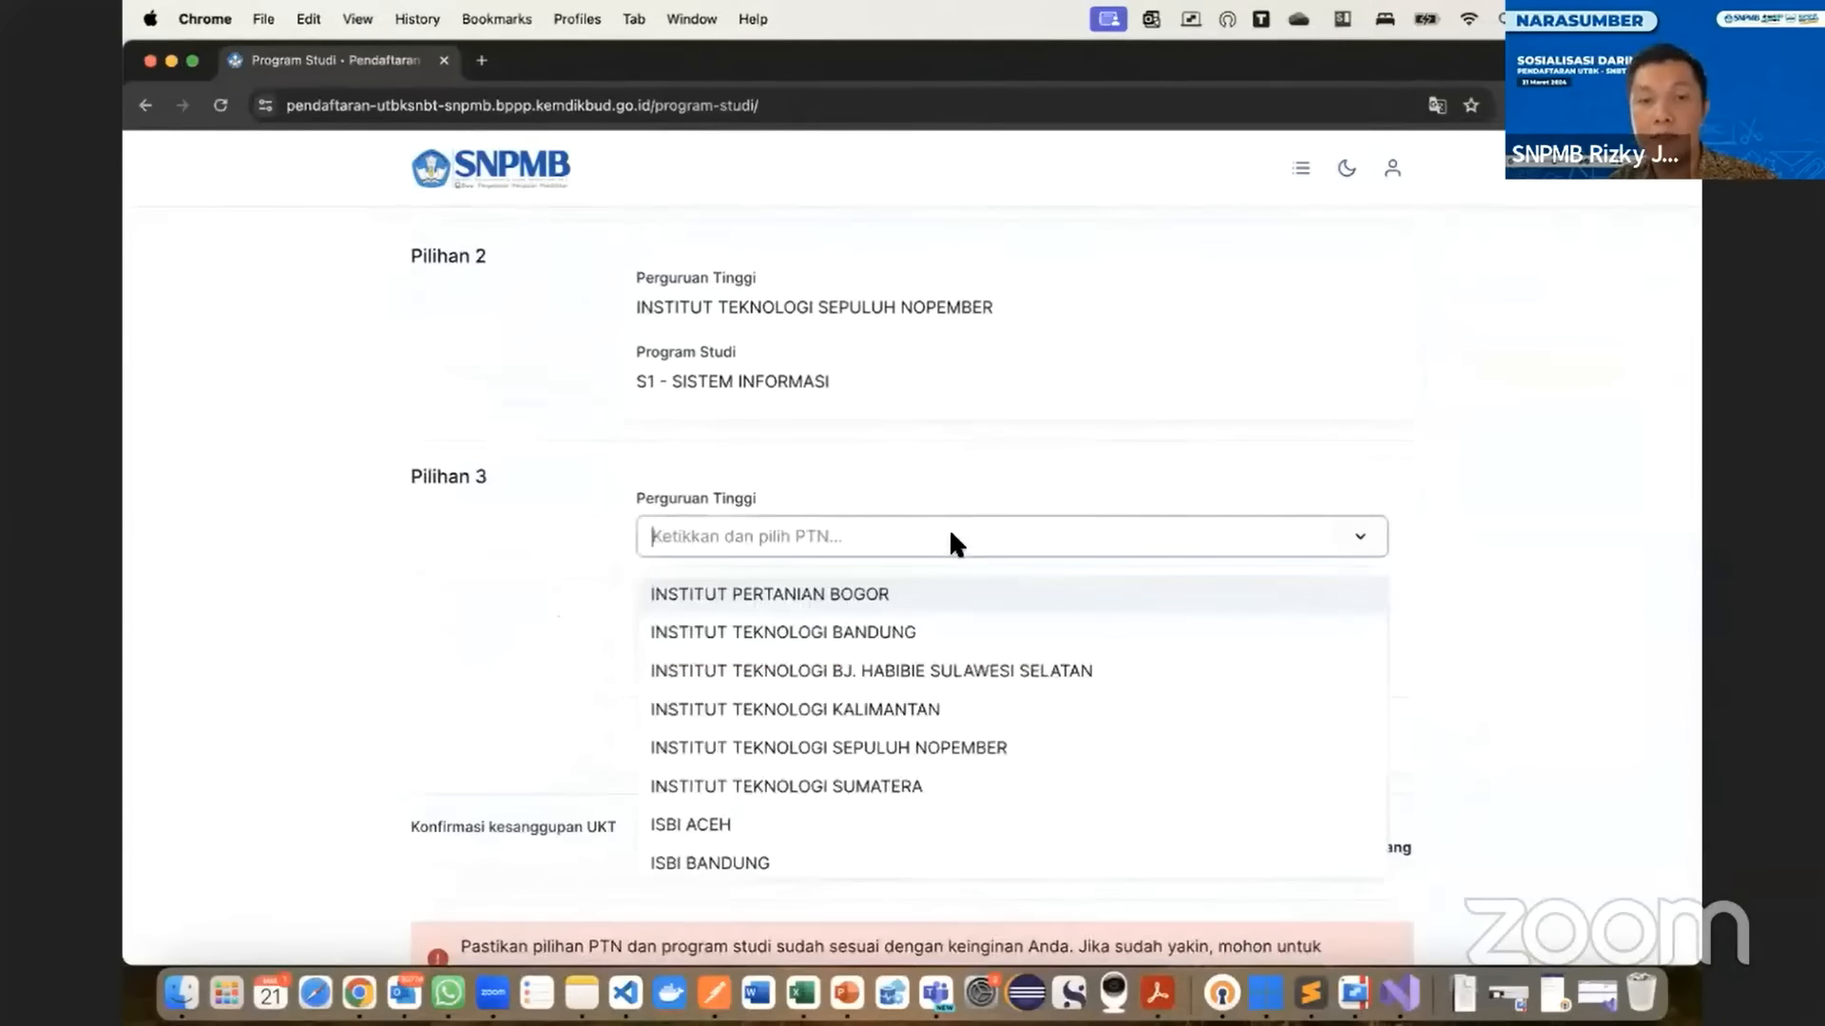
left_click(867, 861)
left_click(899, 651)
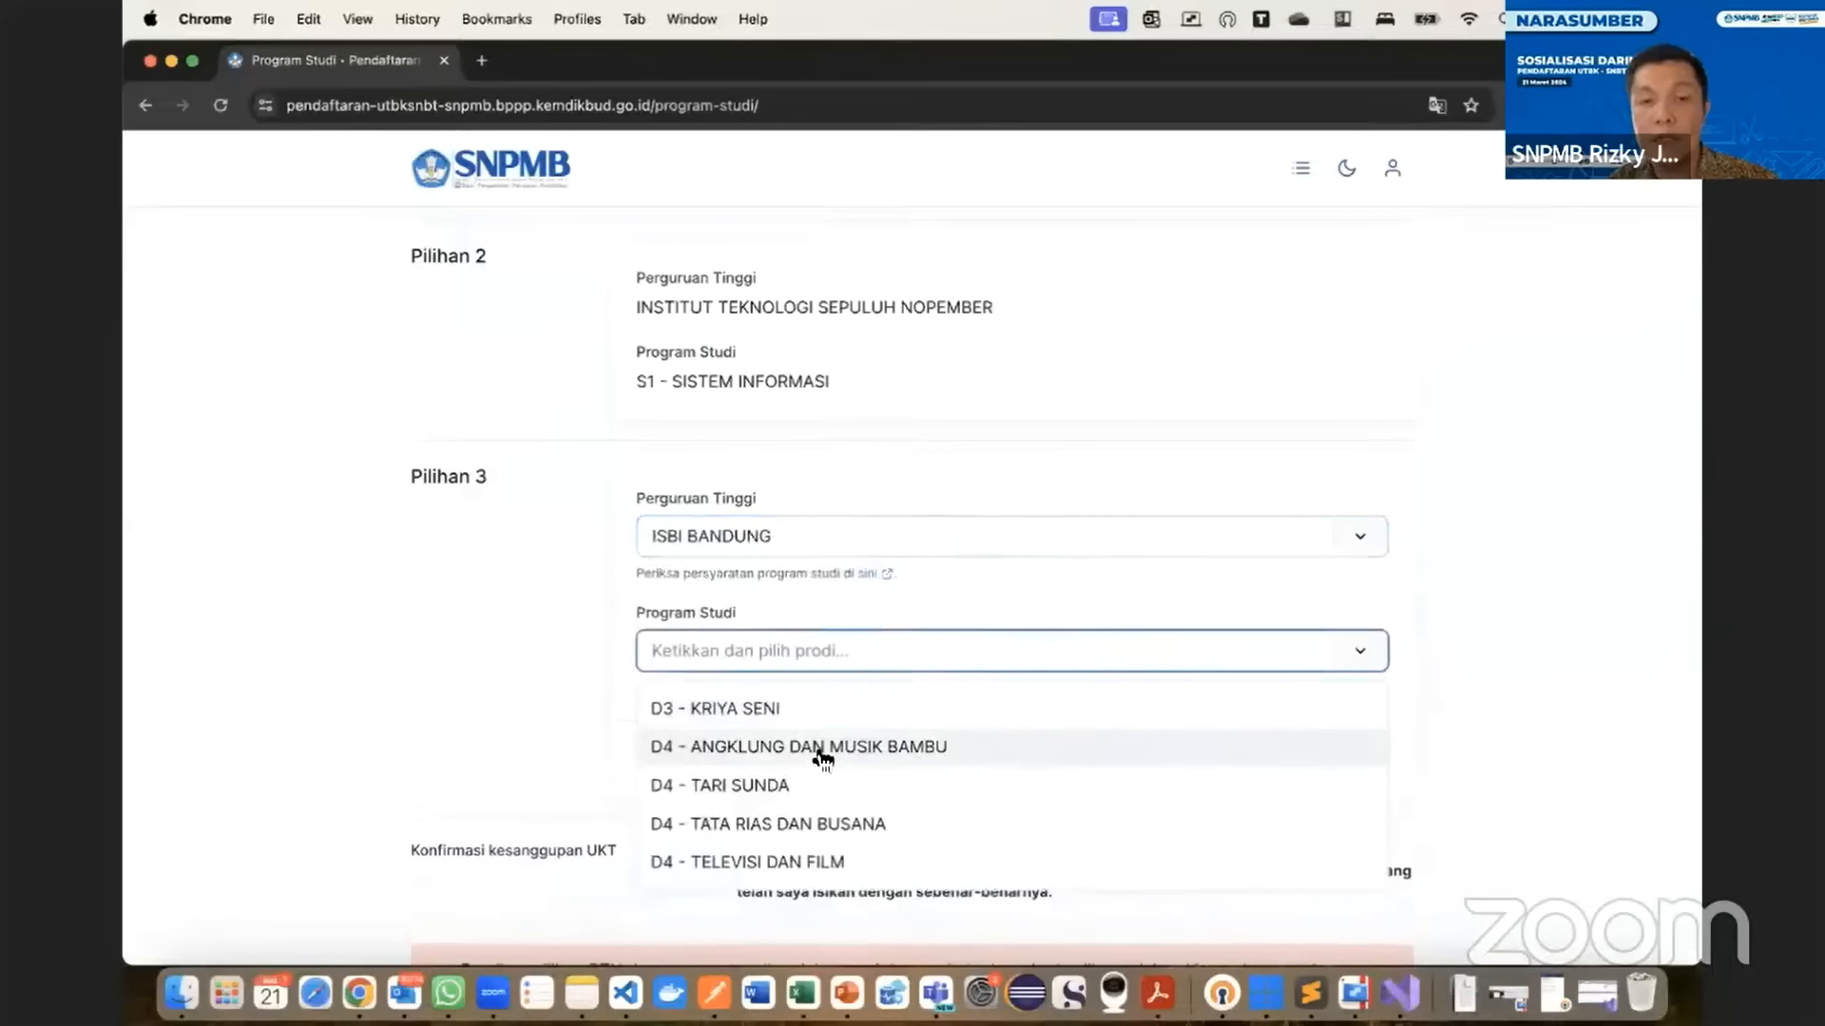
left_click(815, 747)
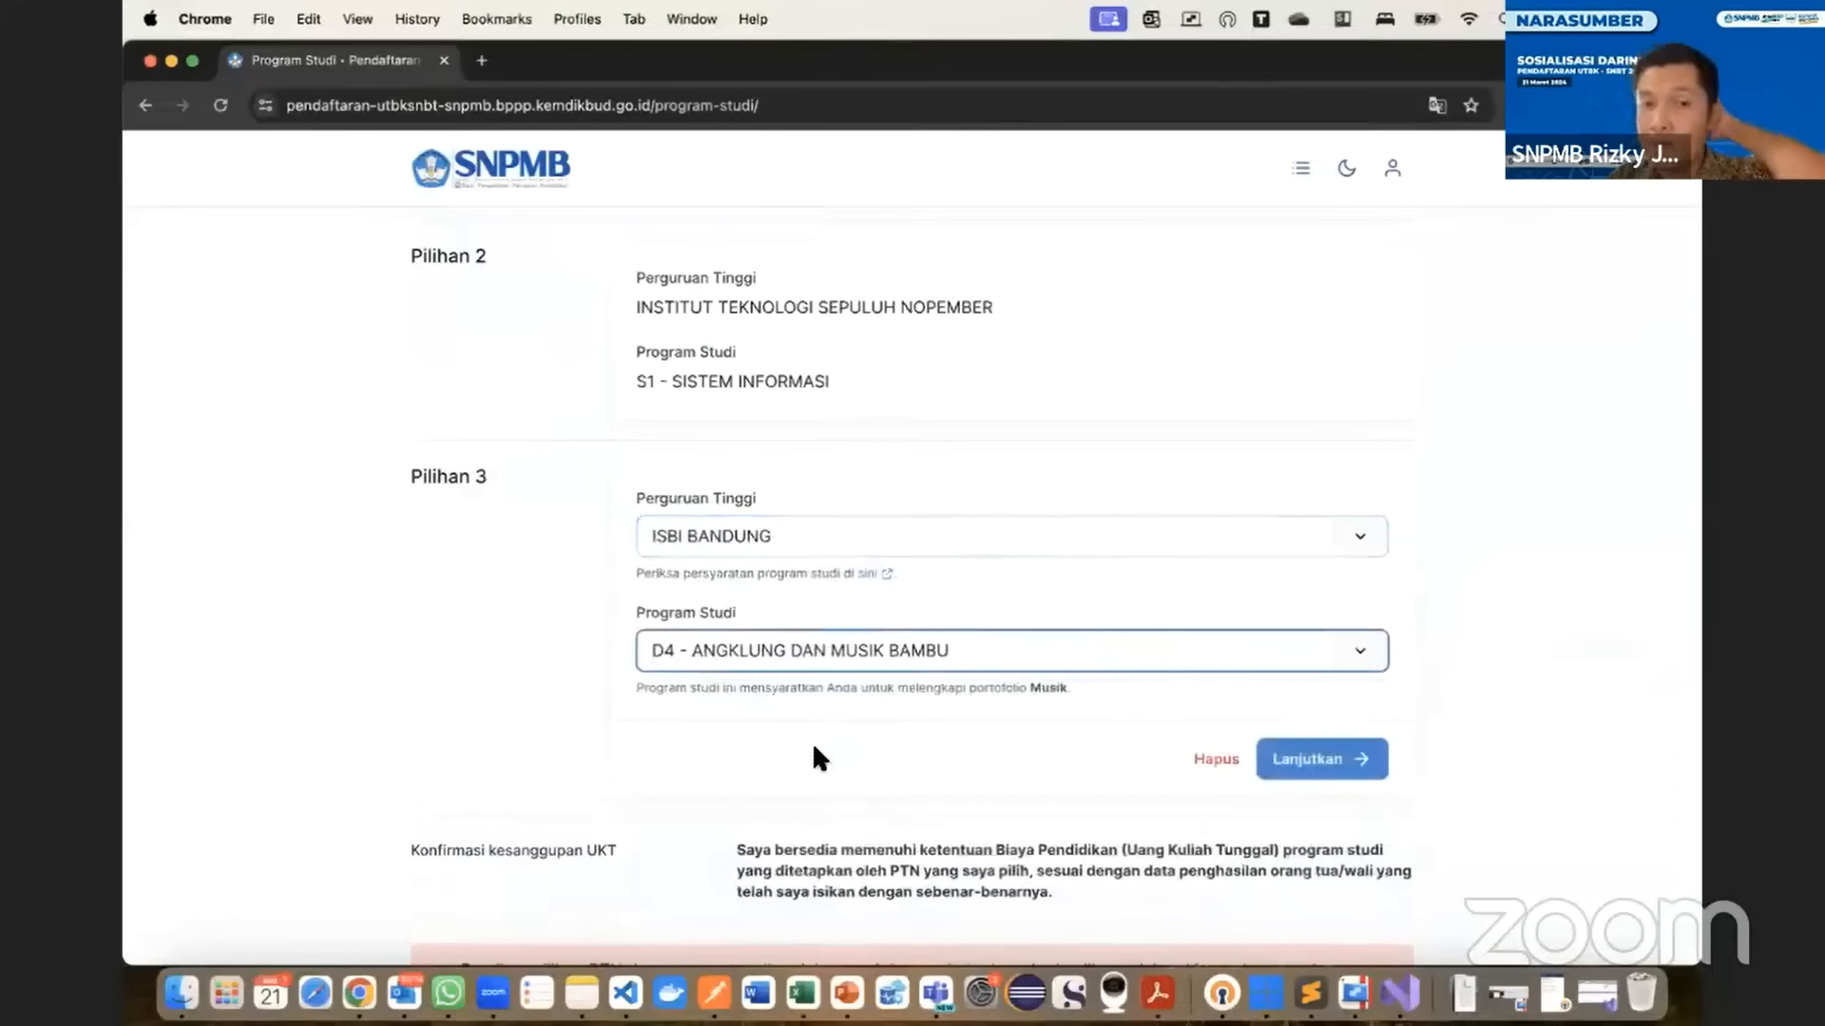
left_click(832, 648)
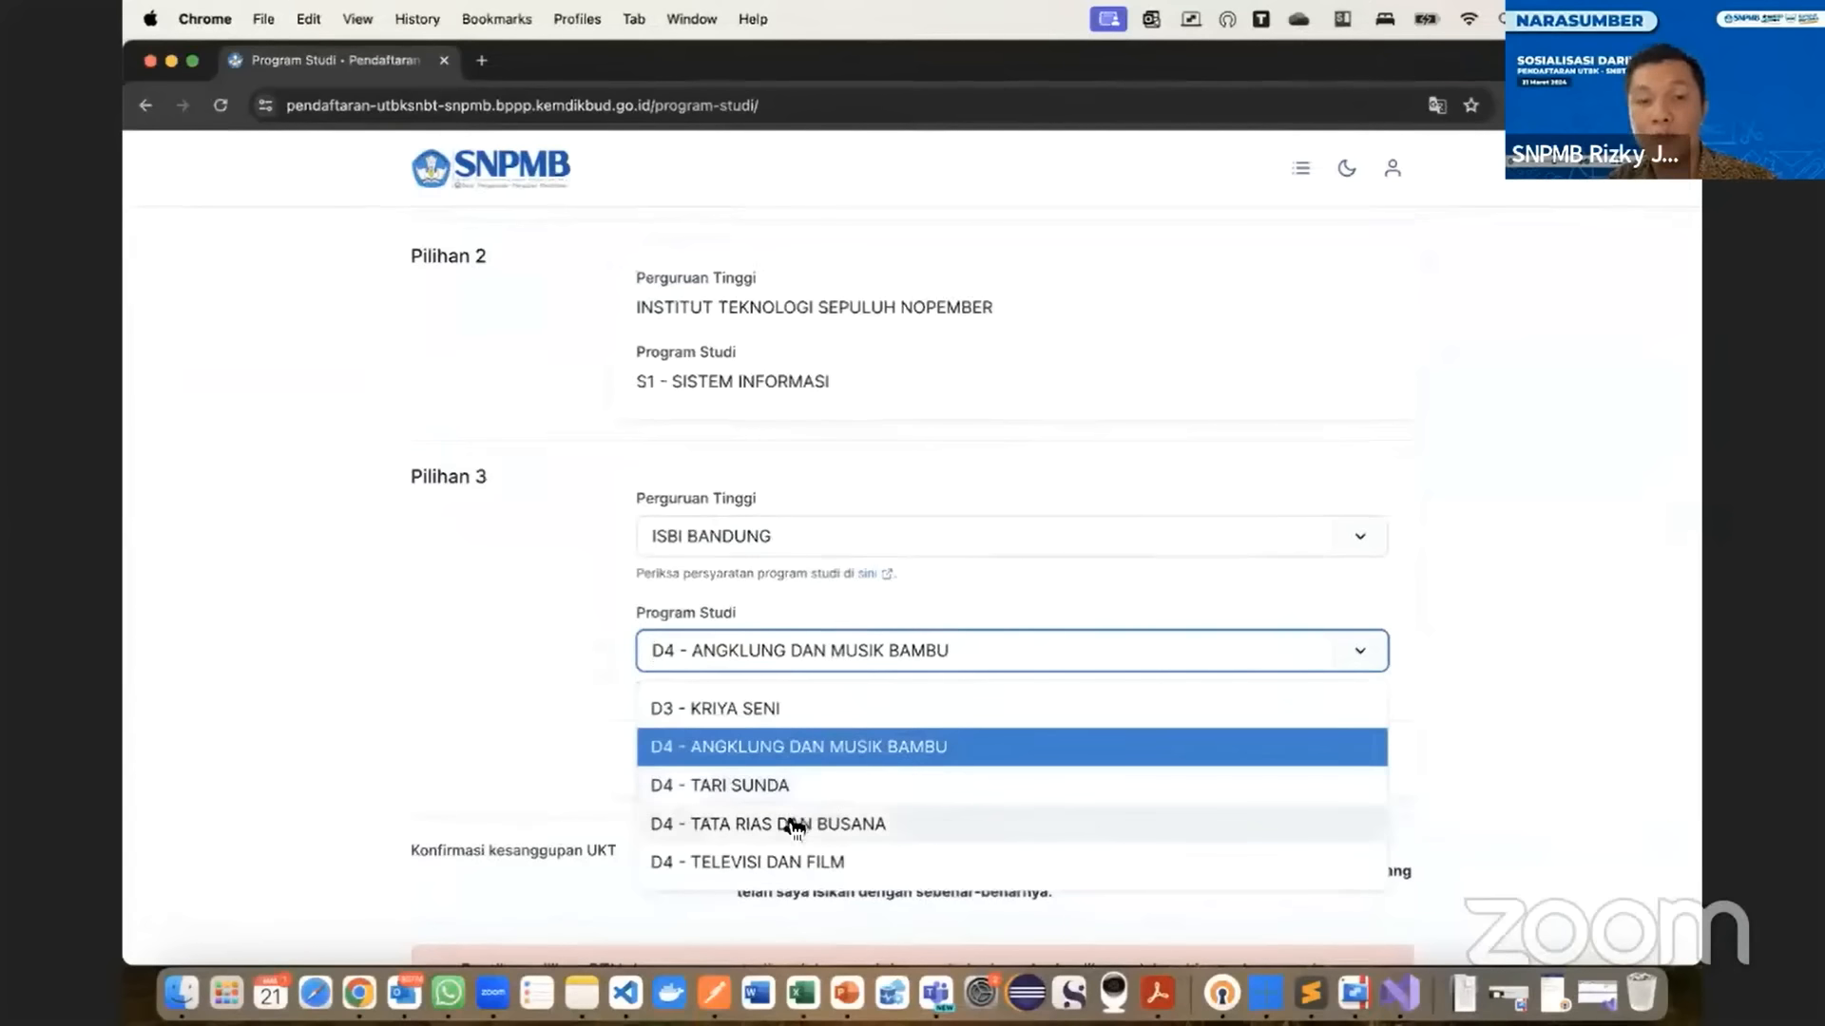
left_click(559, 696)
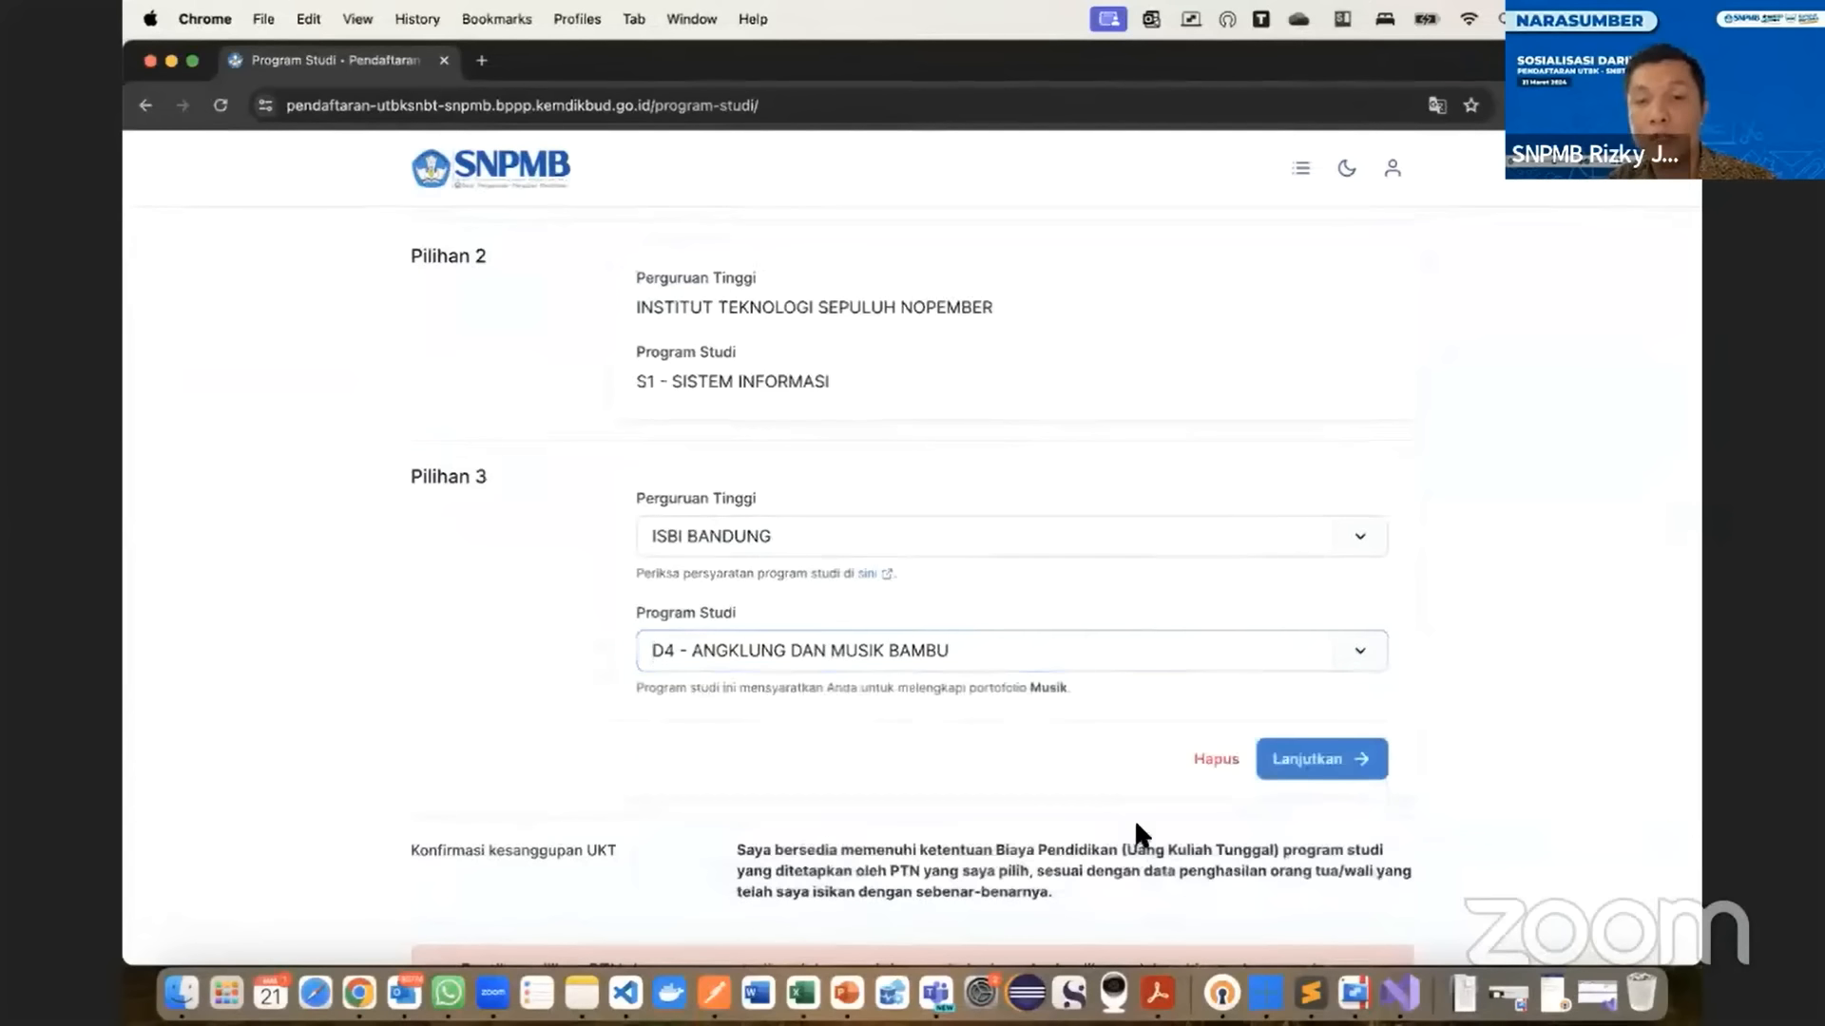
left_click(1211, 763)
- Tick the Konfirmasi kesanggupan UKT checkbox
left_click(803, 646)
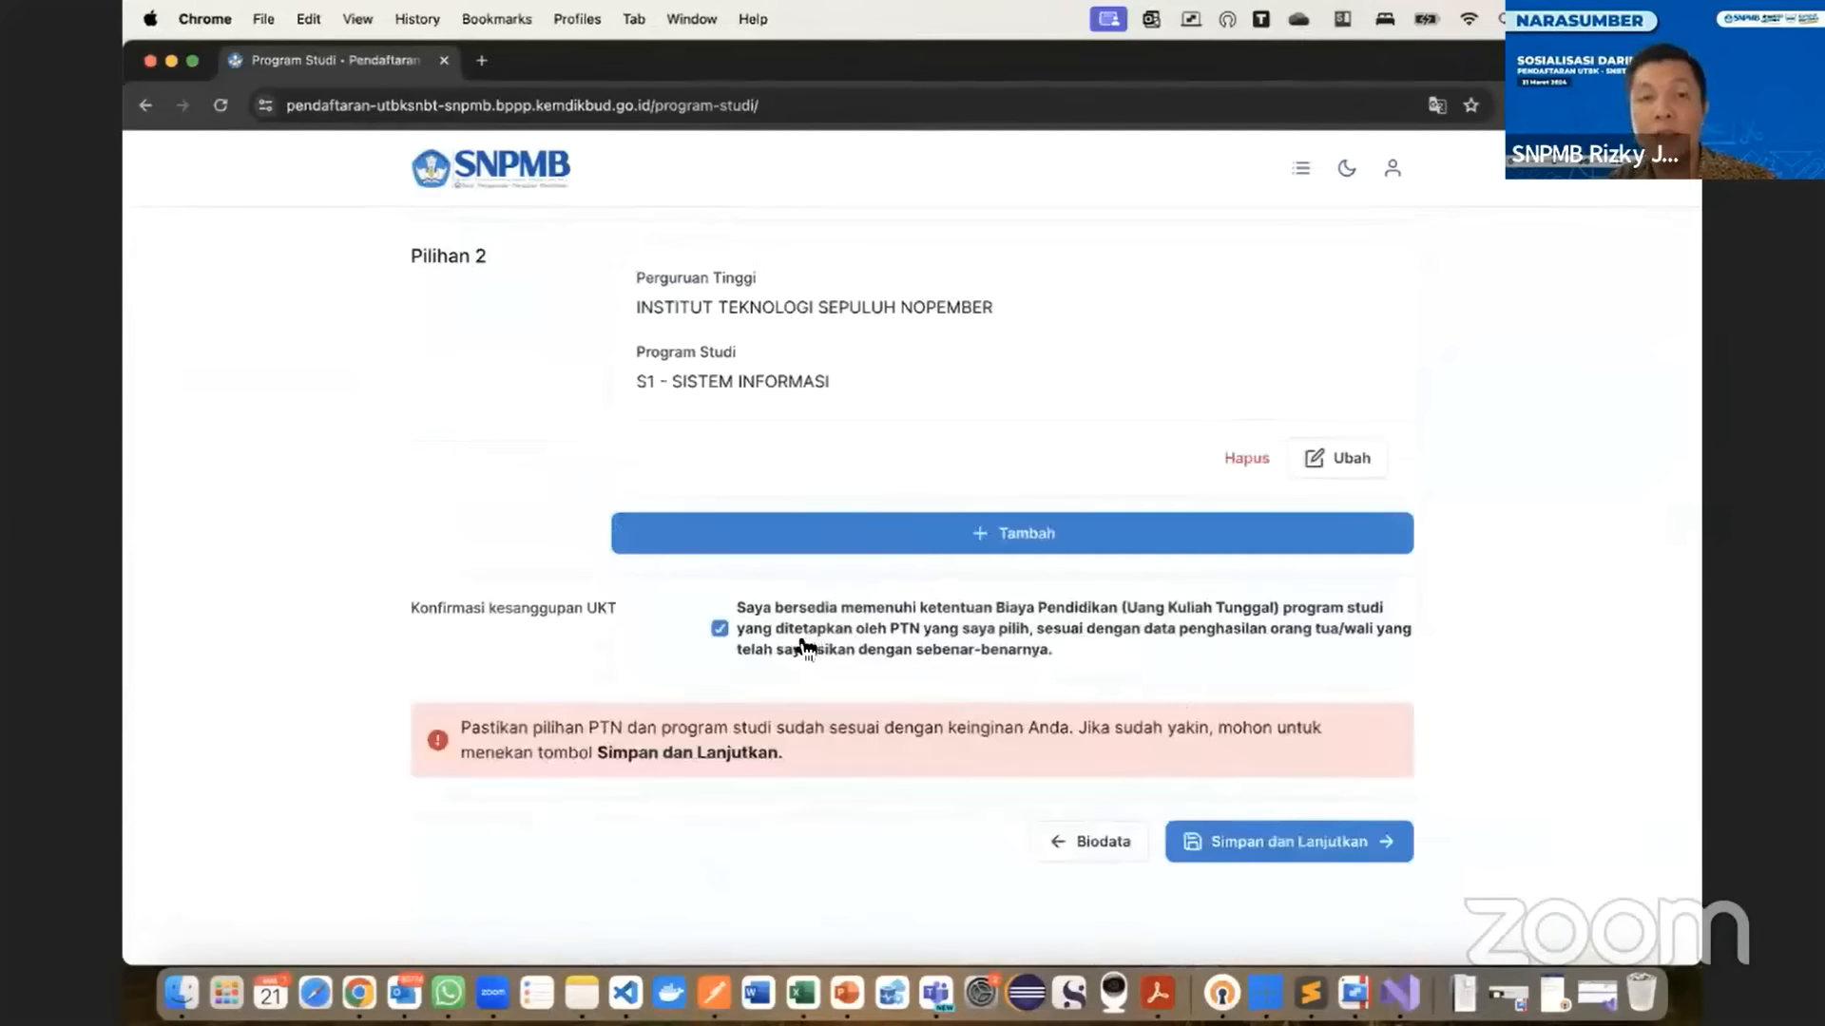
scroll(886, 539, "up", 5)
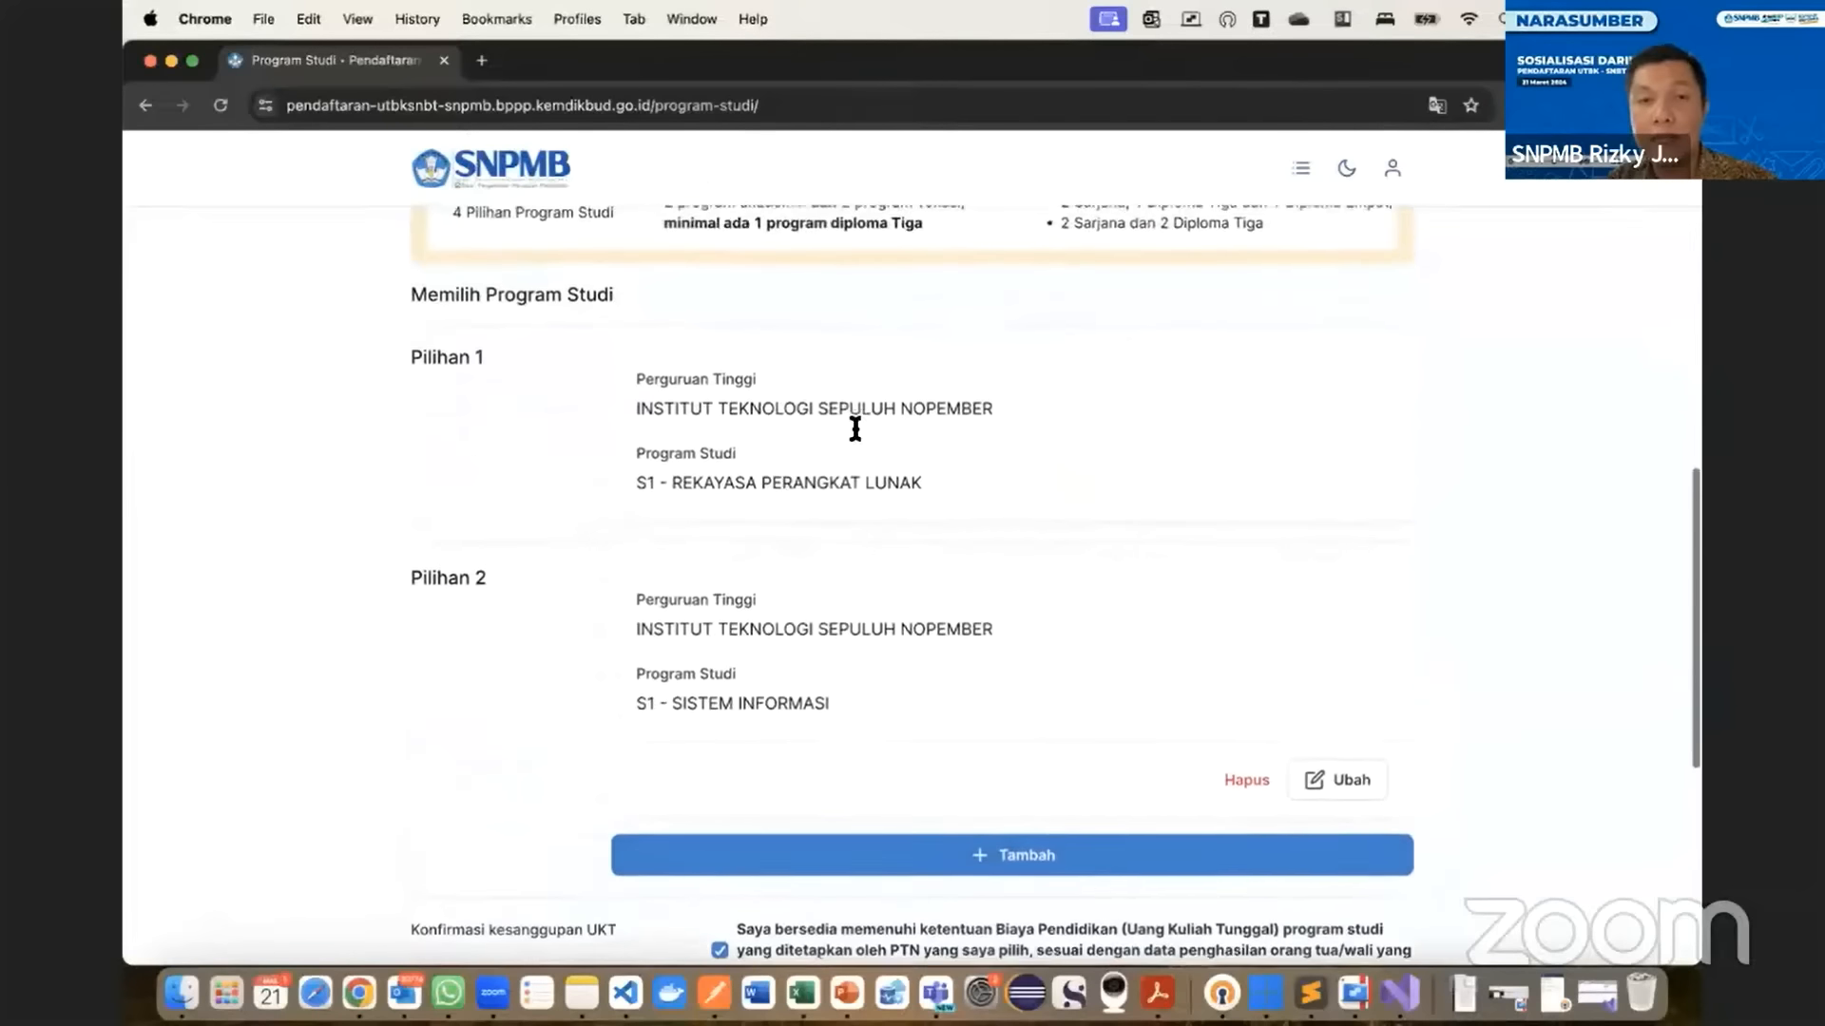
scroll(857, 596, "down", 5)
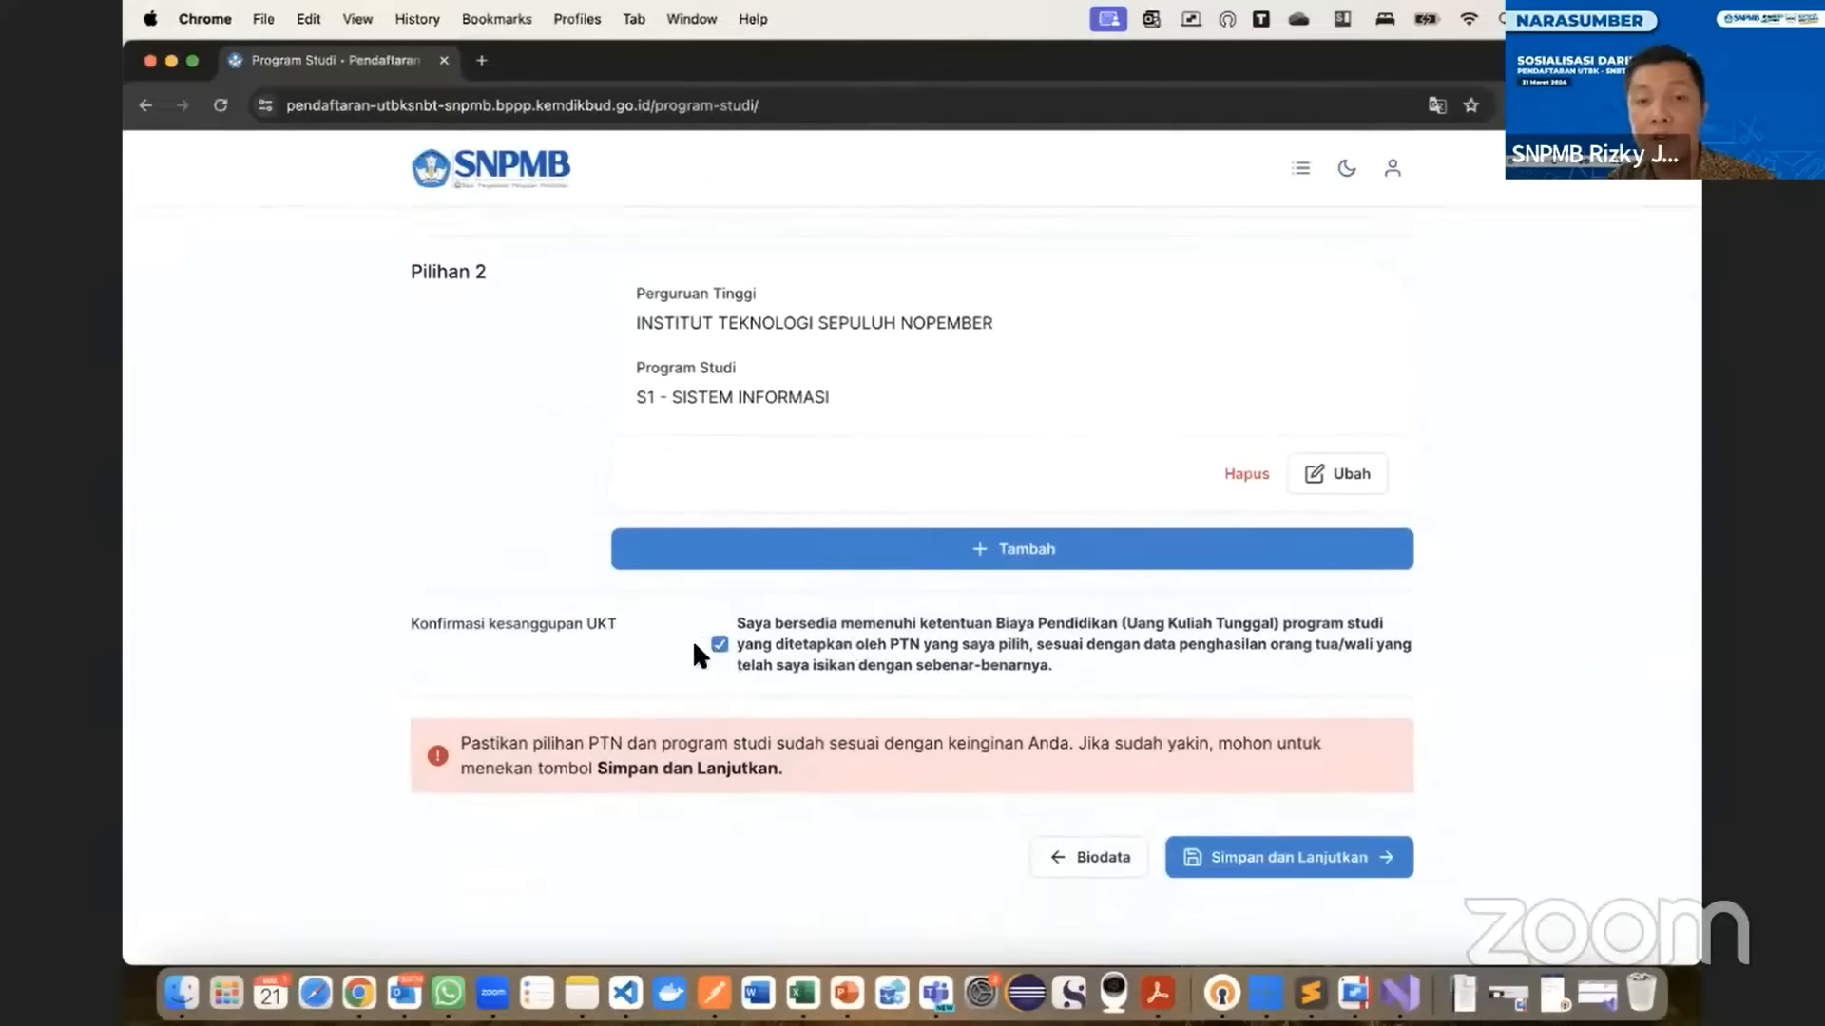
- Save the two ITS choices with Simpan dan Lanjutkan and review the Mengunggah Portofolio page
left_click(1308, 860)
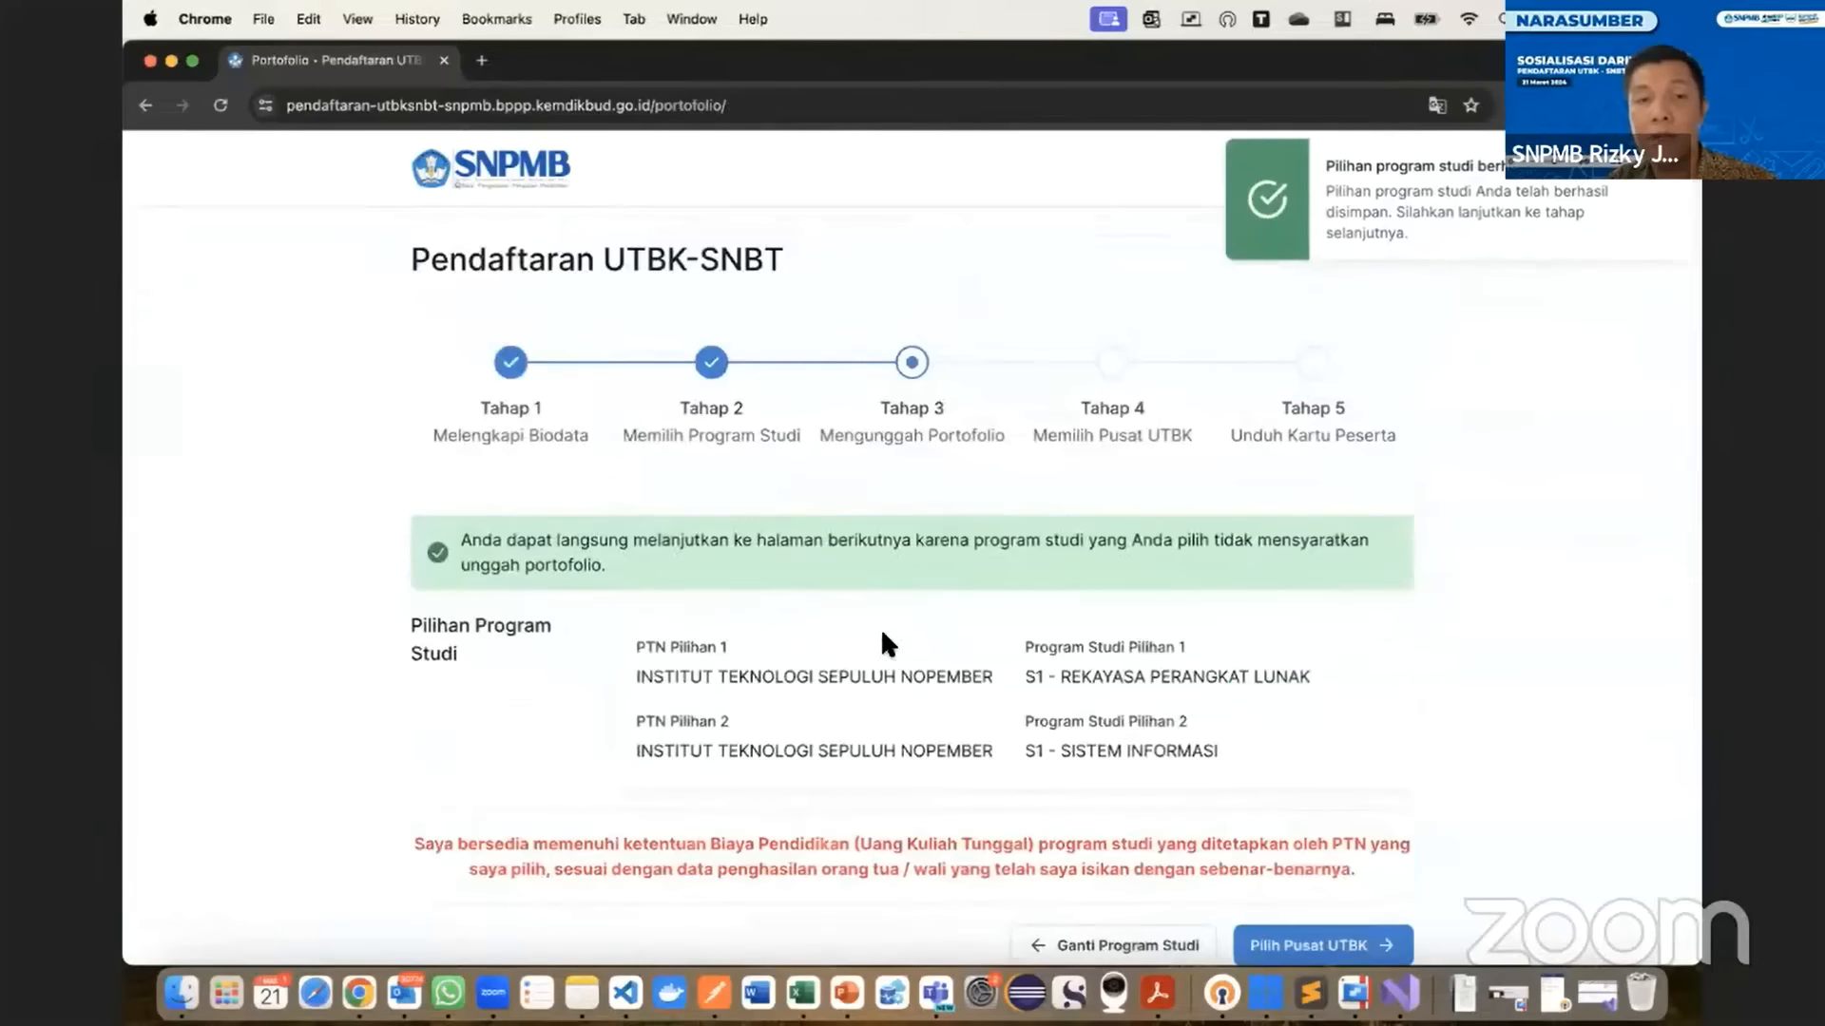
scroll(882, 635, "down", 3)
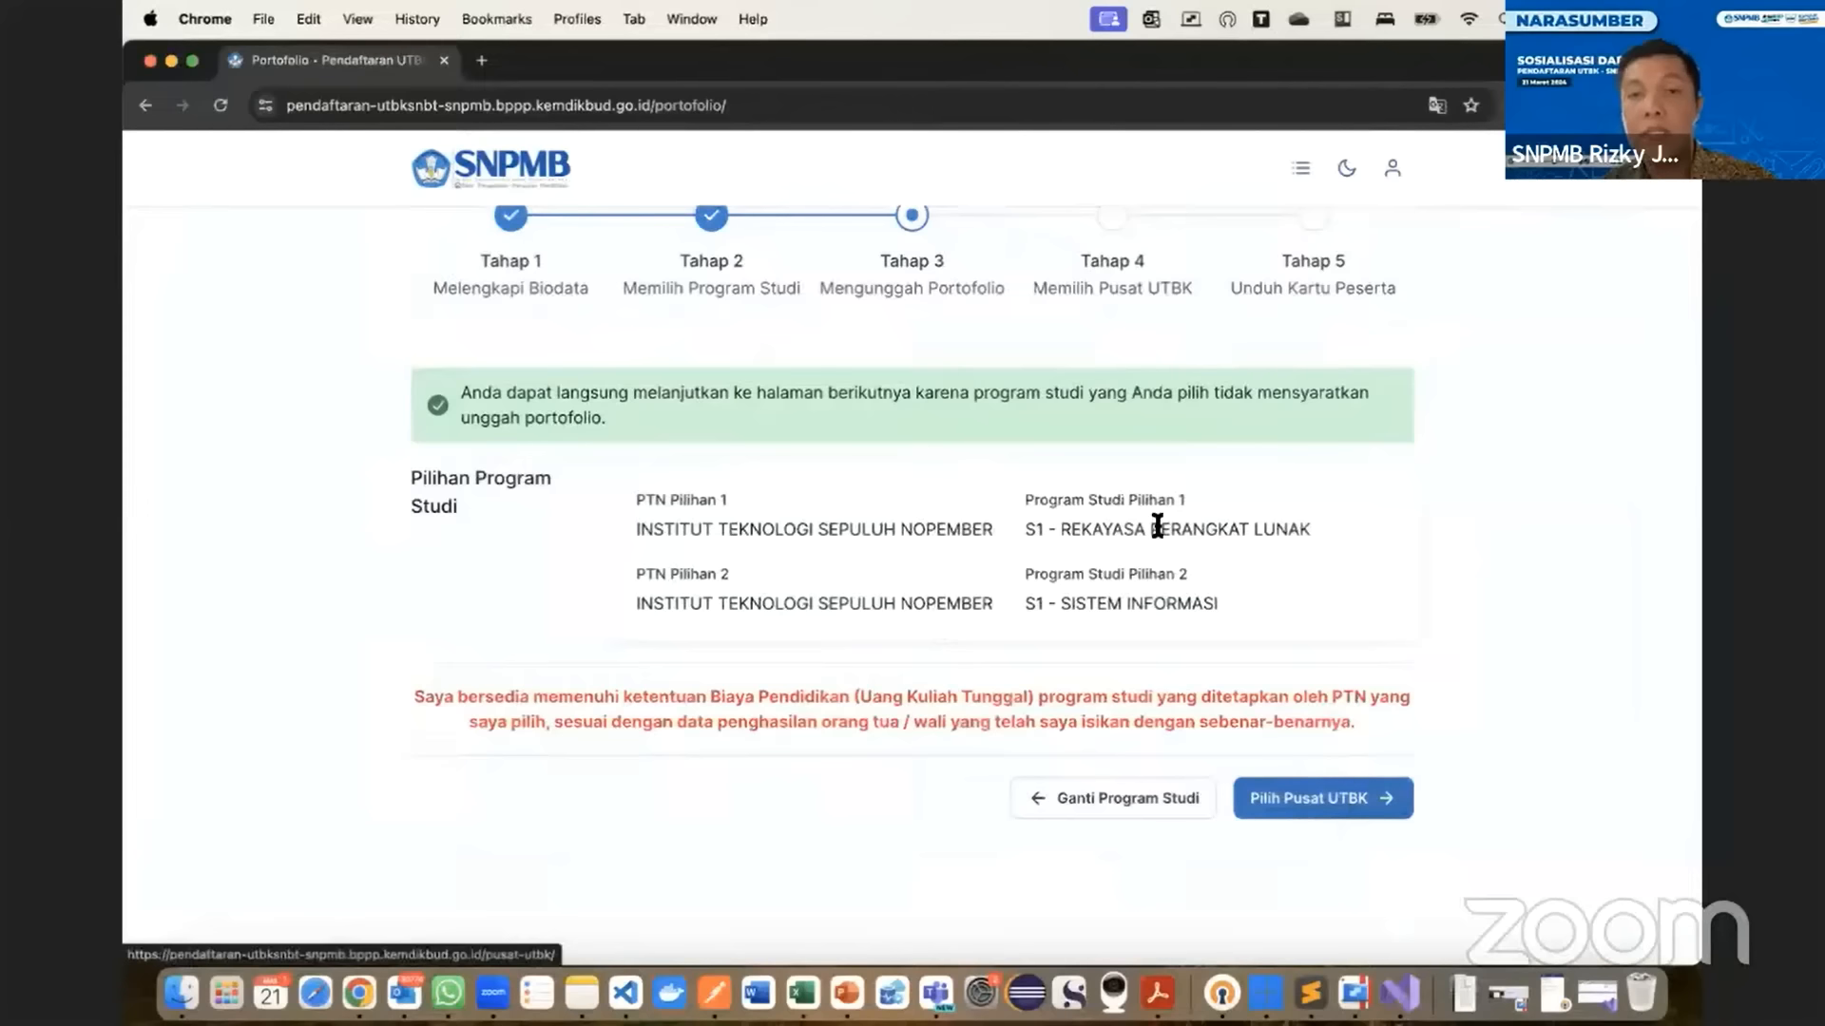
scroll(808, 345, "up", 2)
scroll(811, 352, "up", 1)
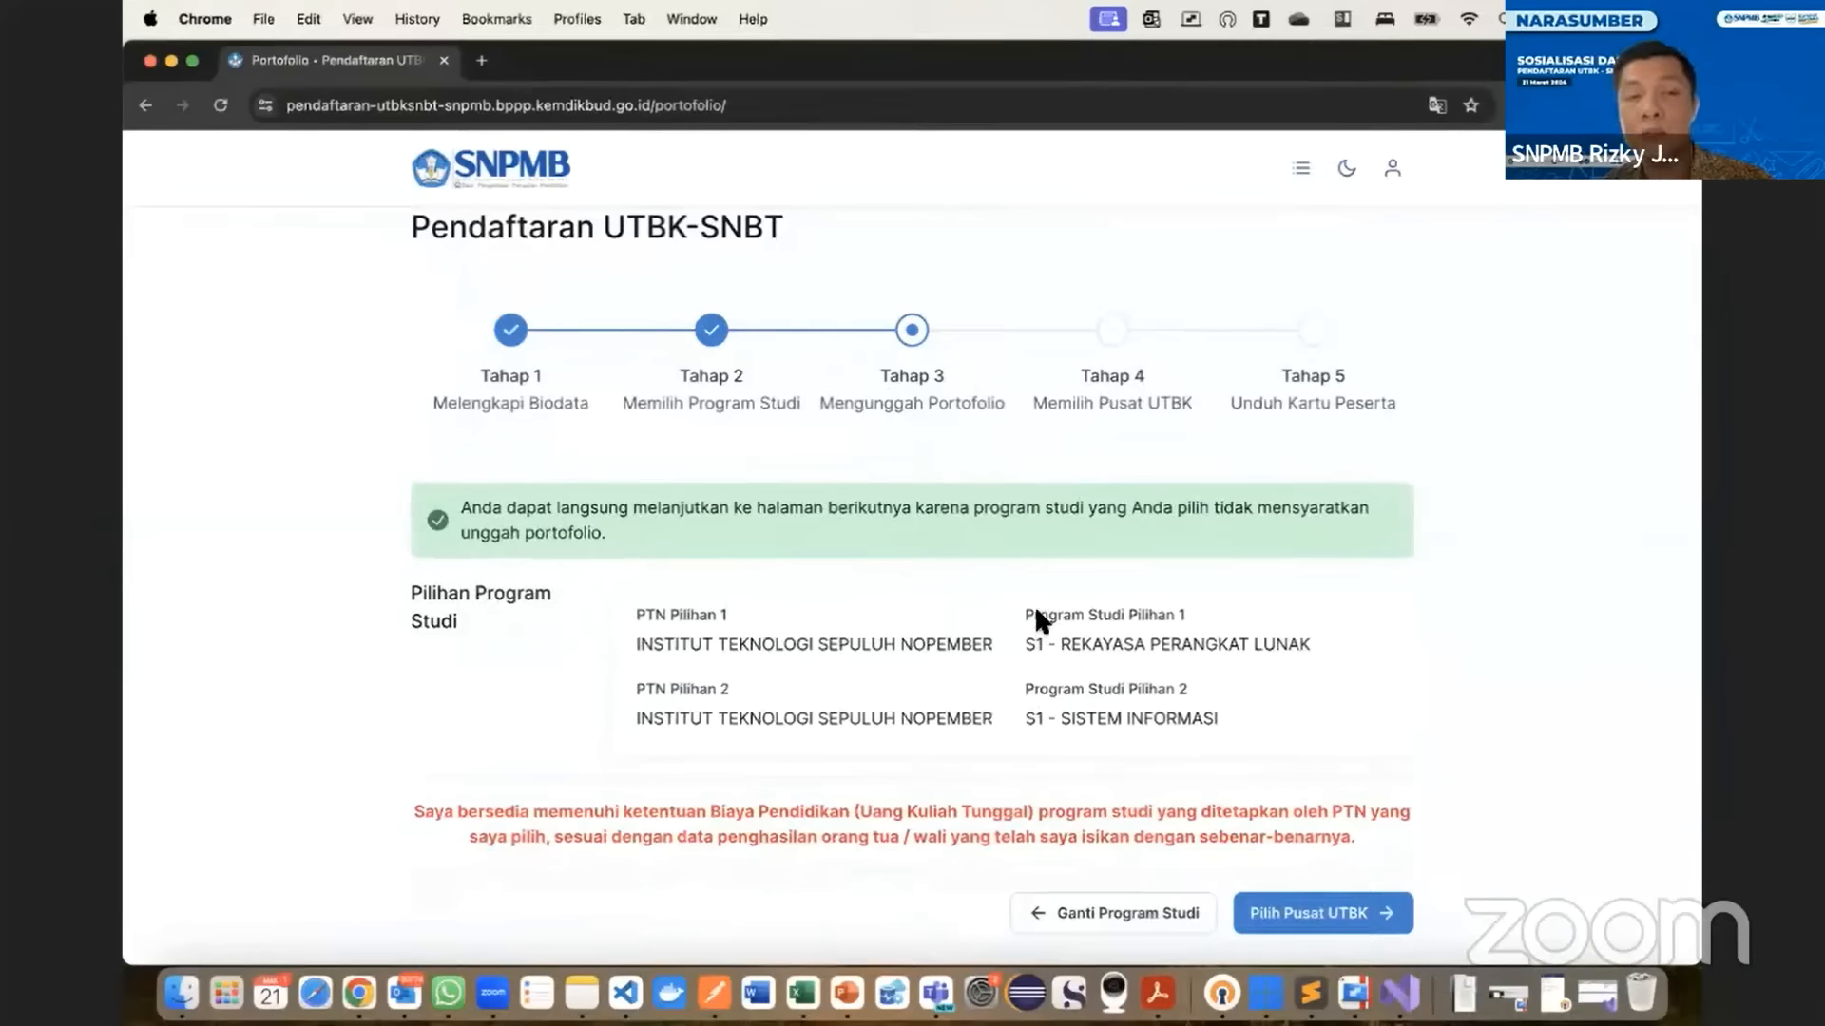
scroll(1036, 618, "down", 3)
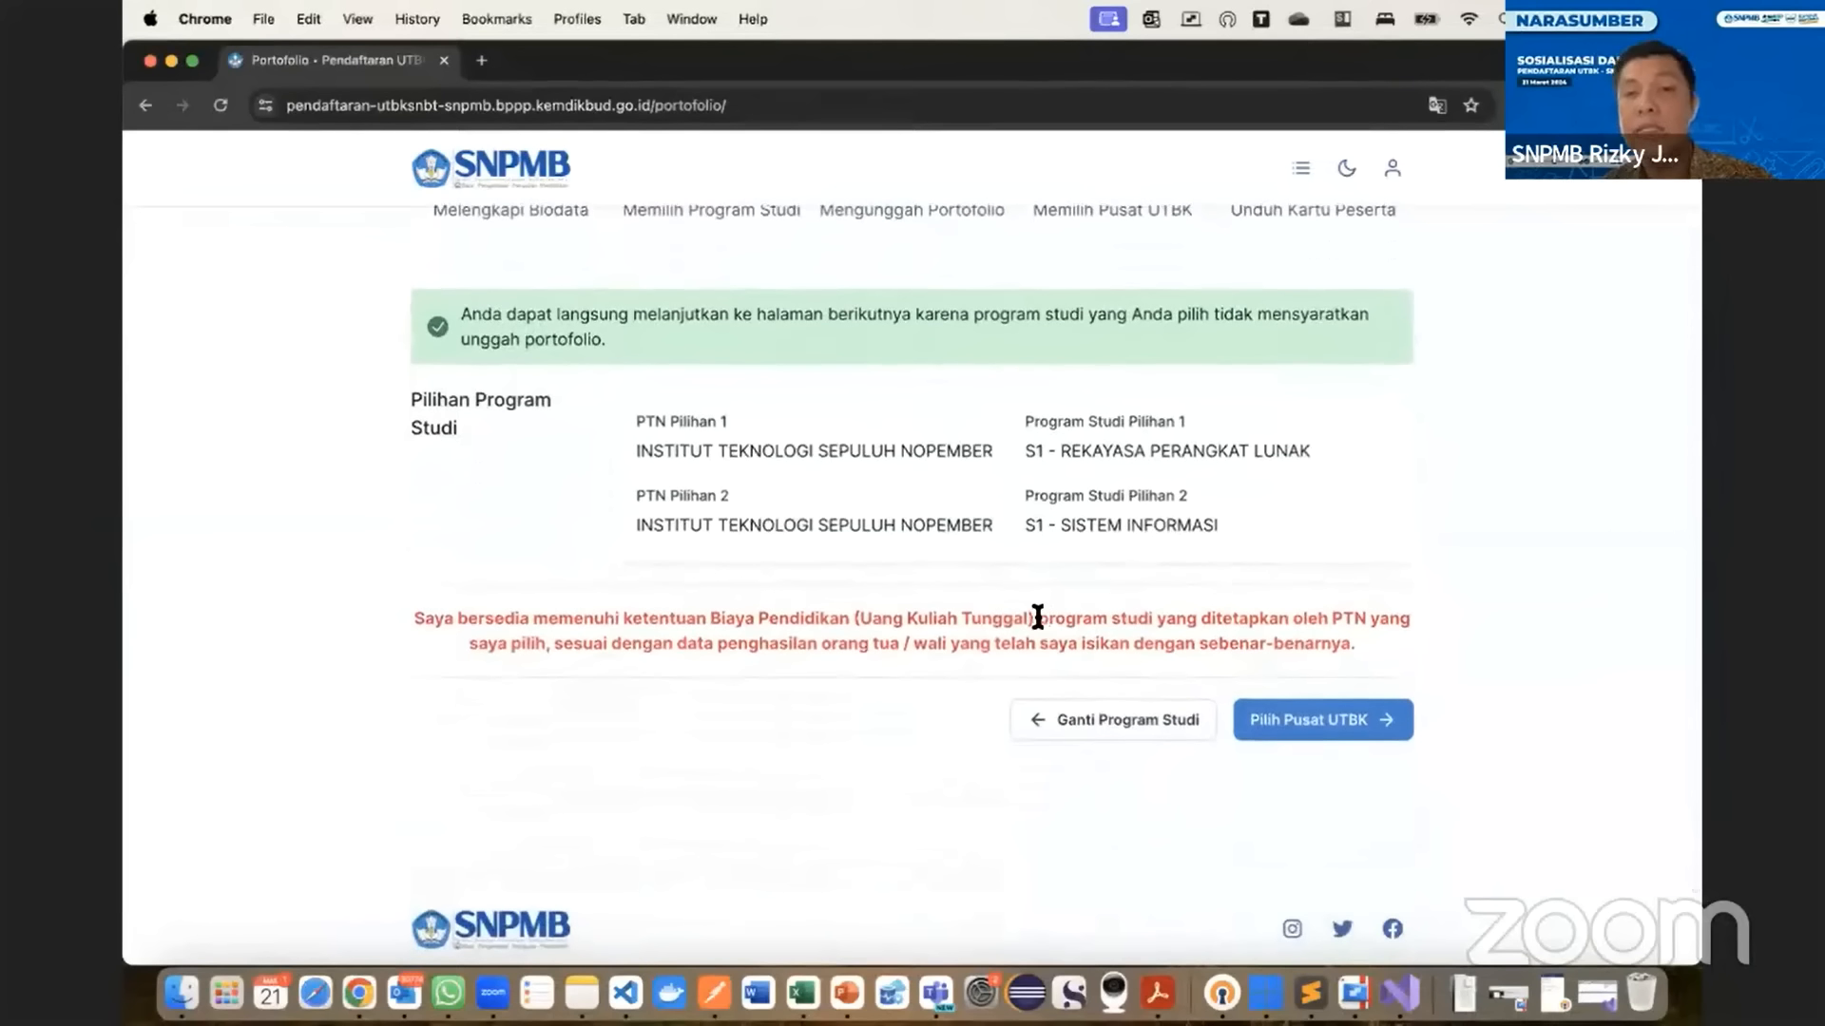
- Return via Ganti Program Studi and start Pilihan 3 with ISBI BANDUNG, searched by 'is'
left_click(1091, 724)
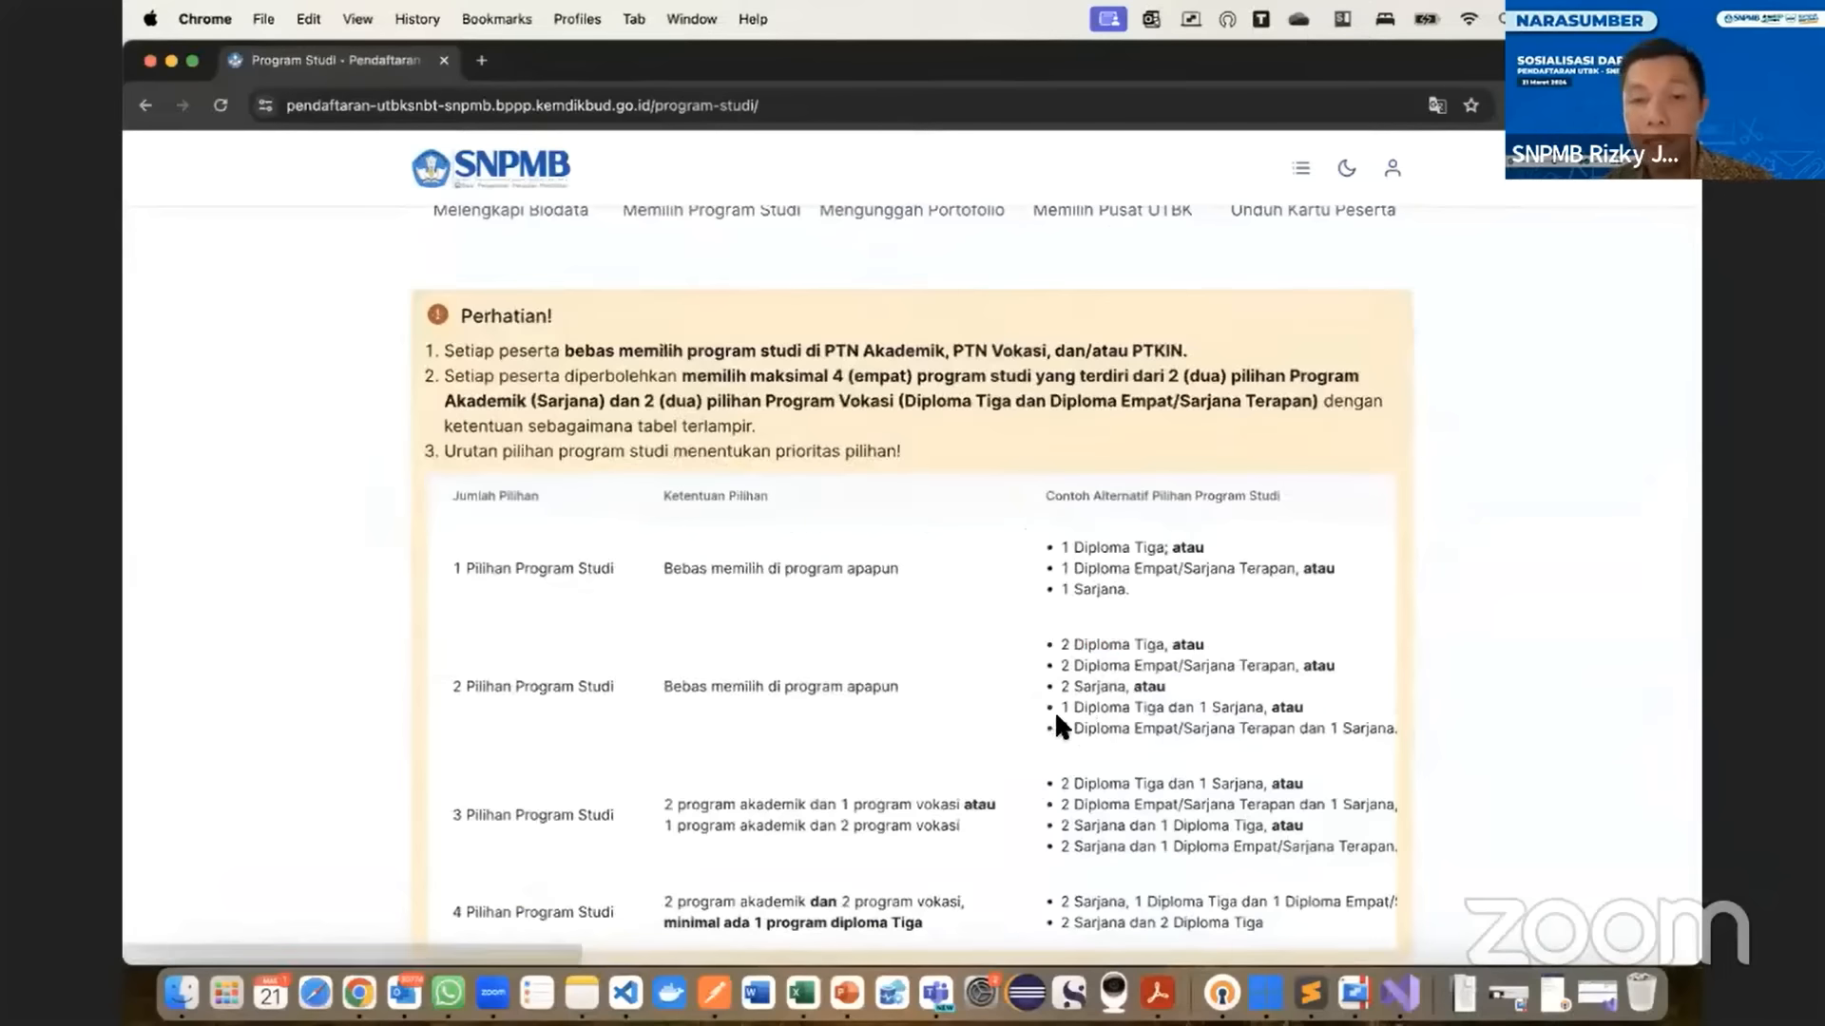
scroll(1053, 710, "down", 10)
left_click(1088, 727)
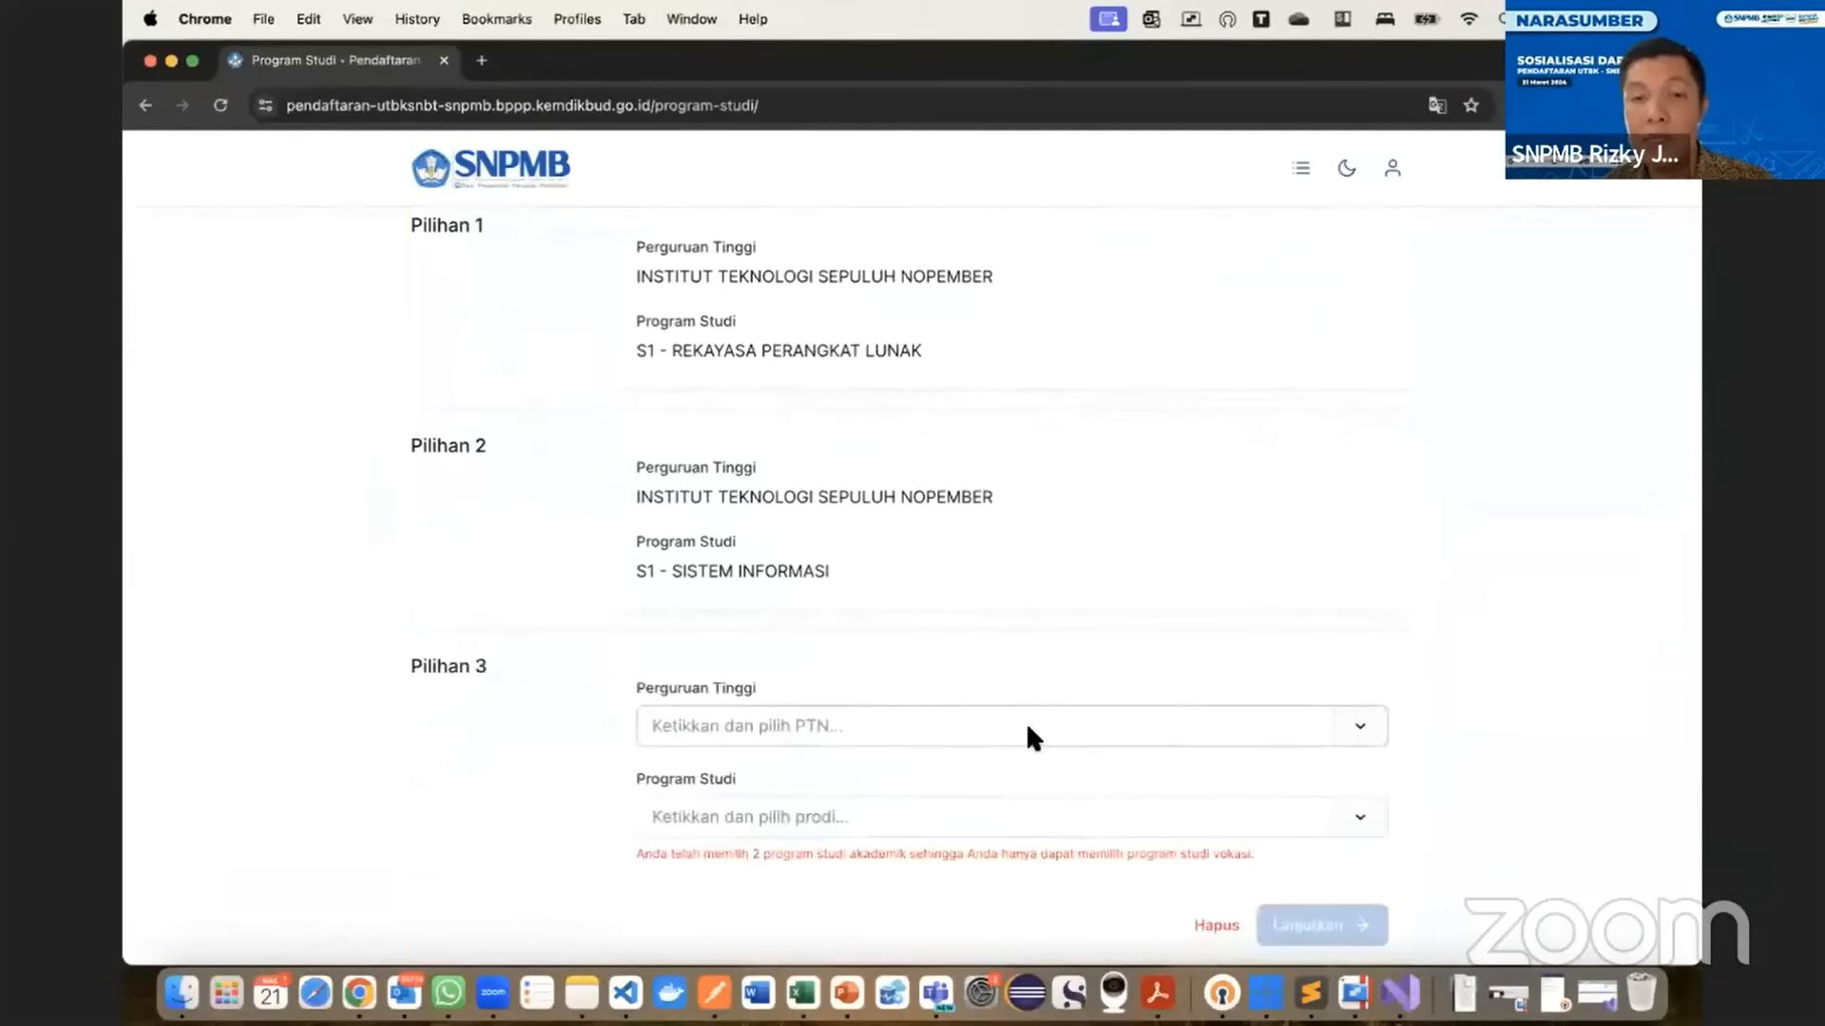
left_click(1087, 728)
type("is")
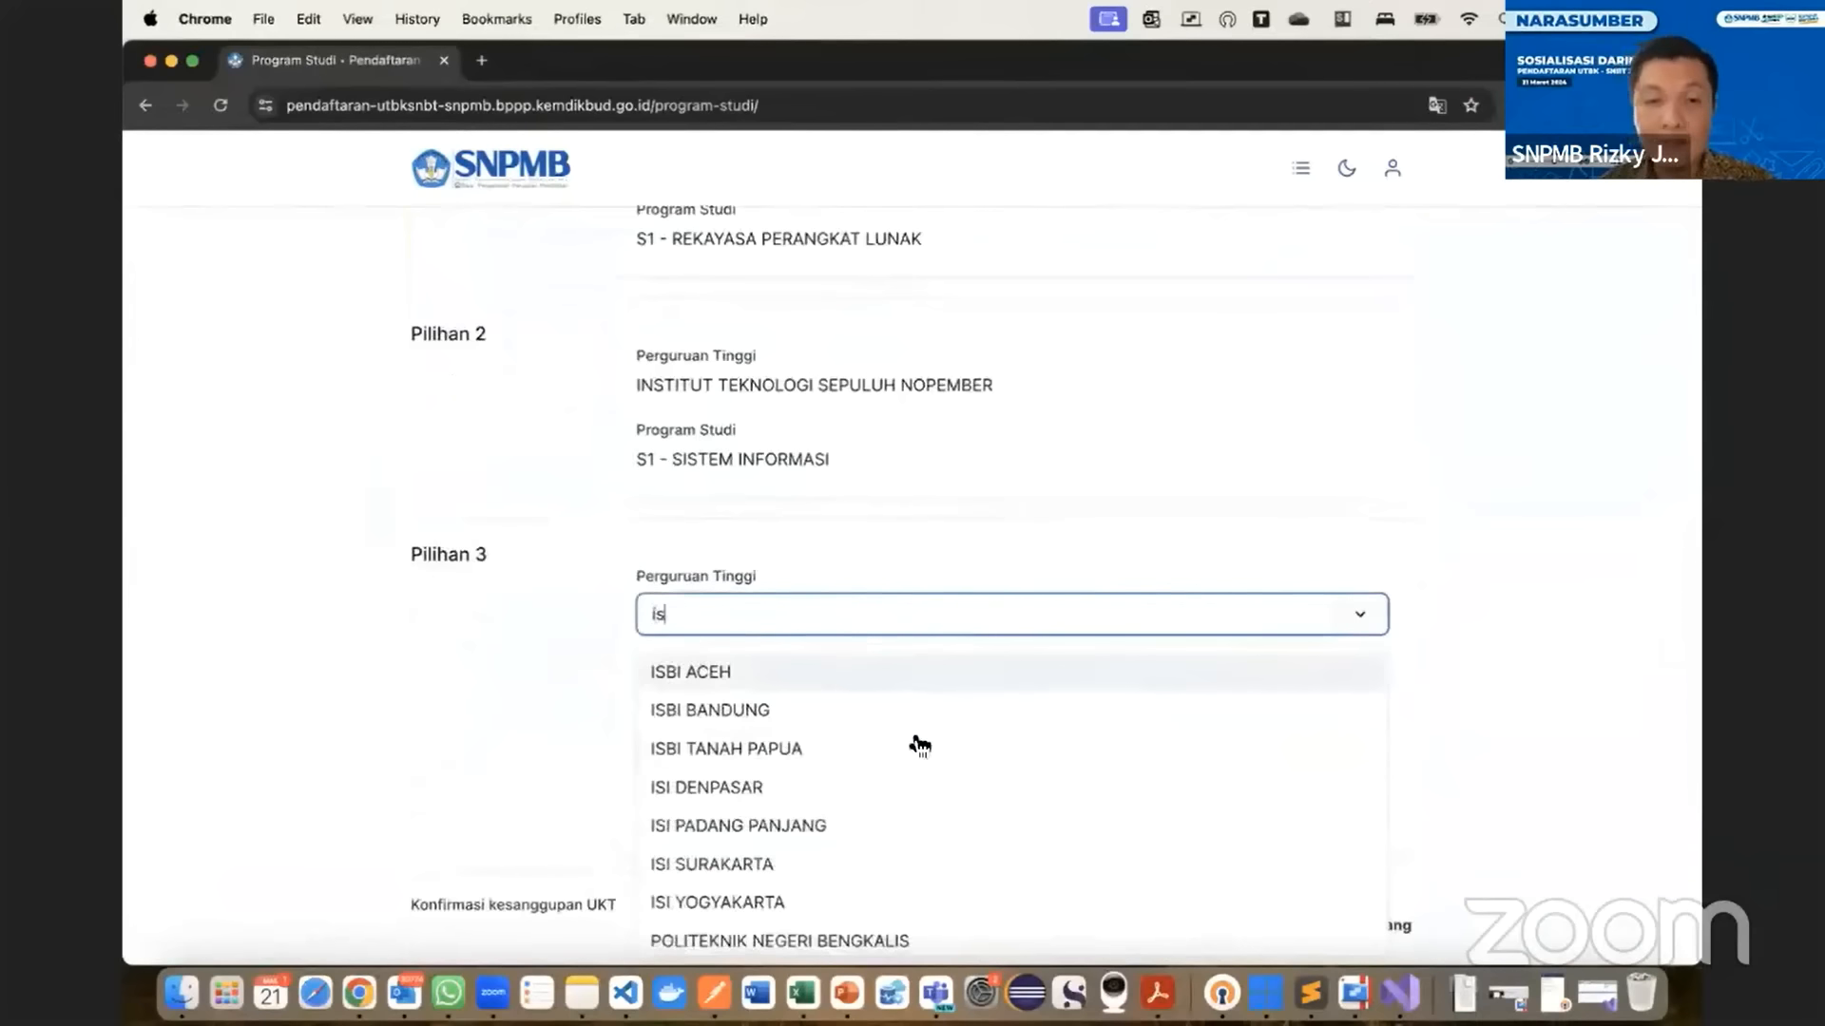
left_click(812, 709)
left_click(817, 719)
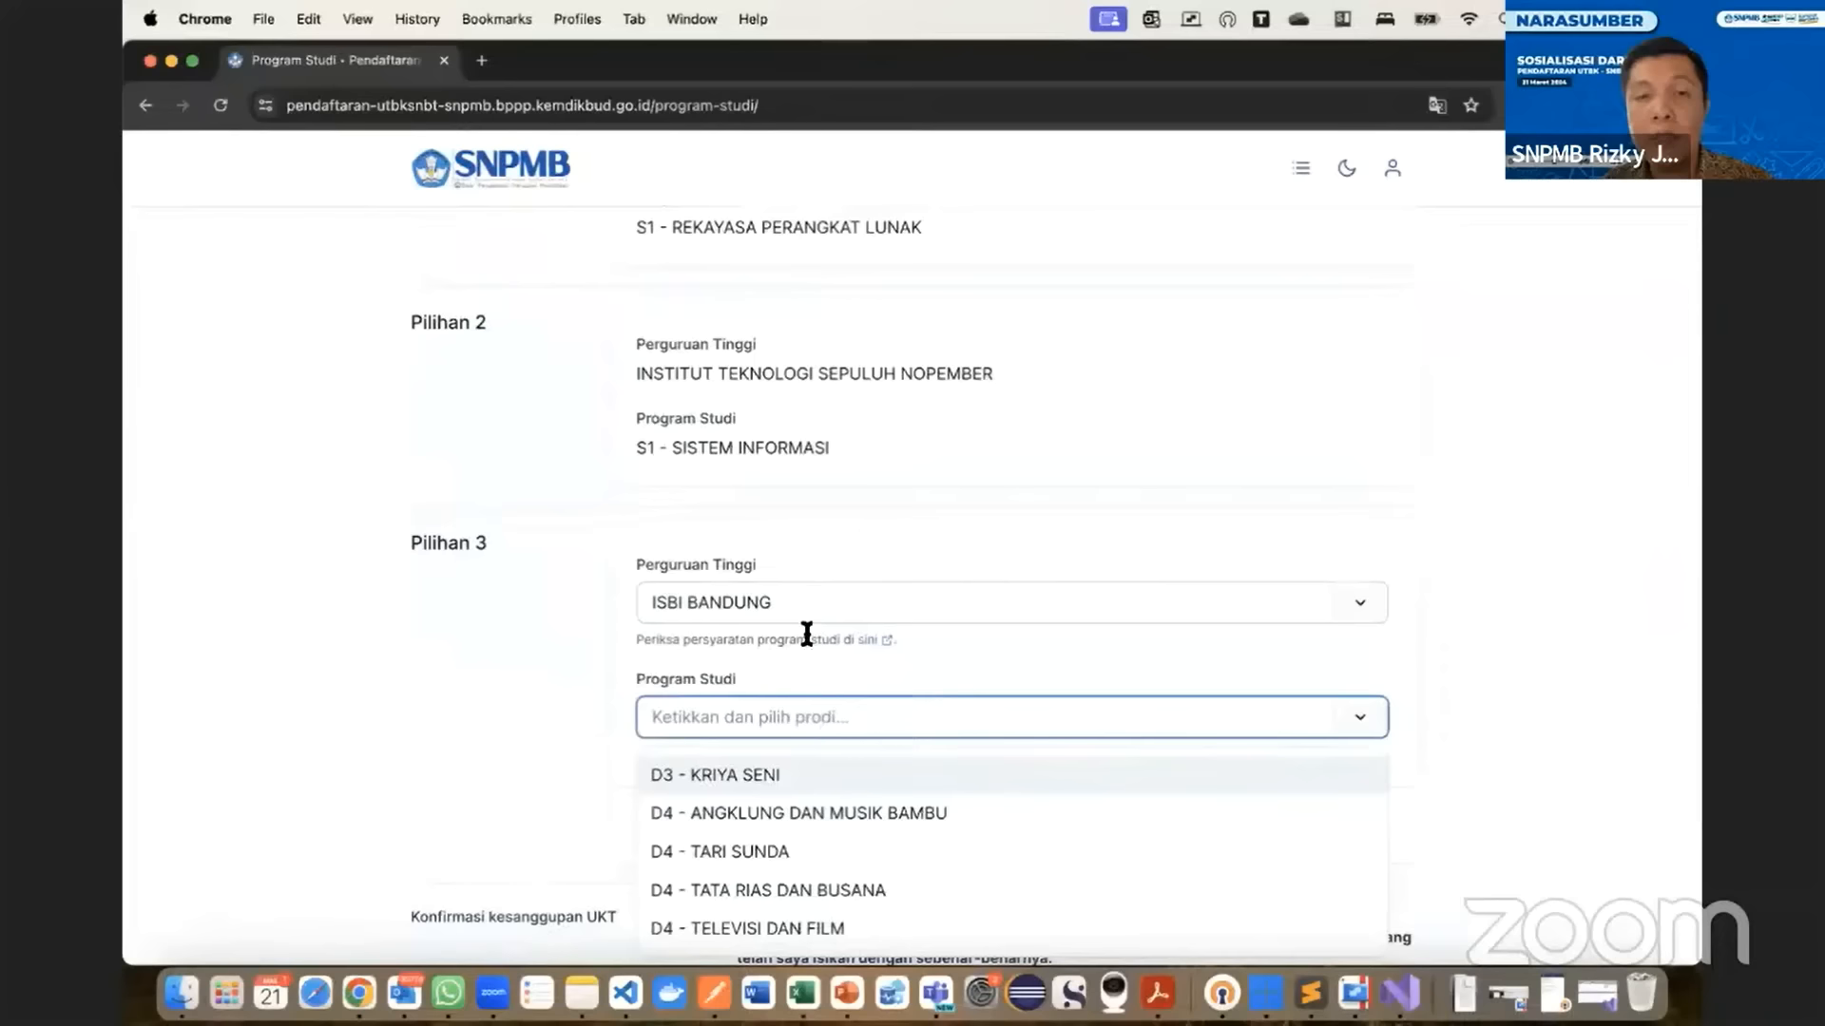
- Try ITS as Pilihan 3's university and browse its programmes, searching 'de'
left_click(818, 603)
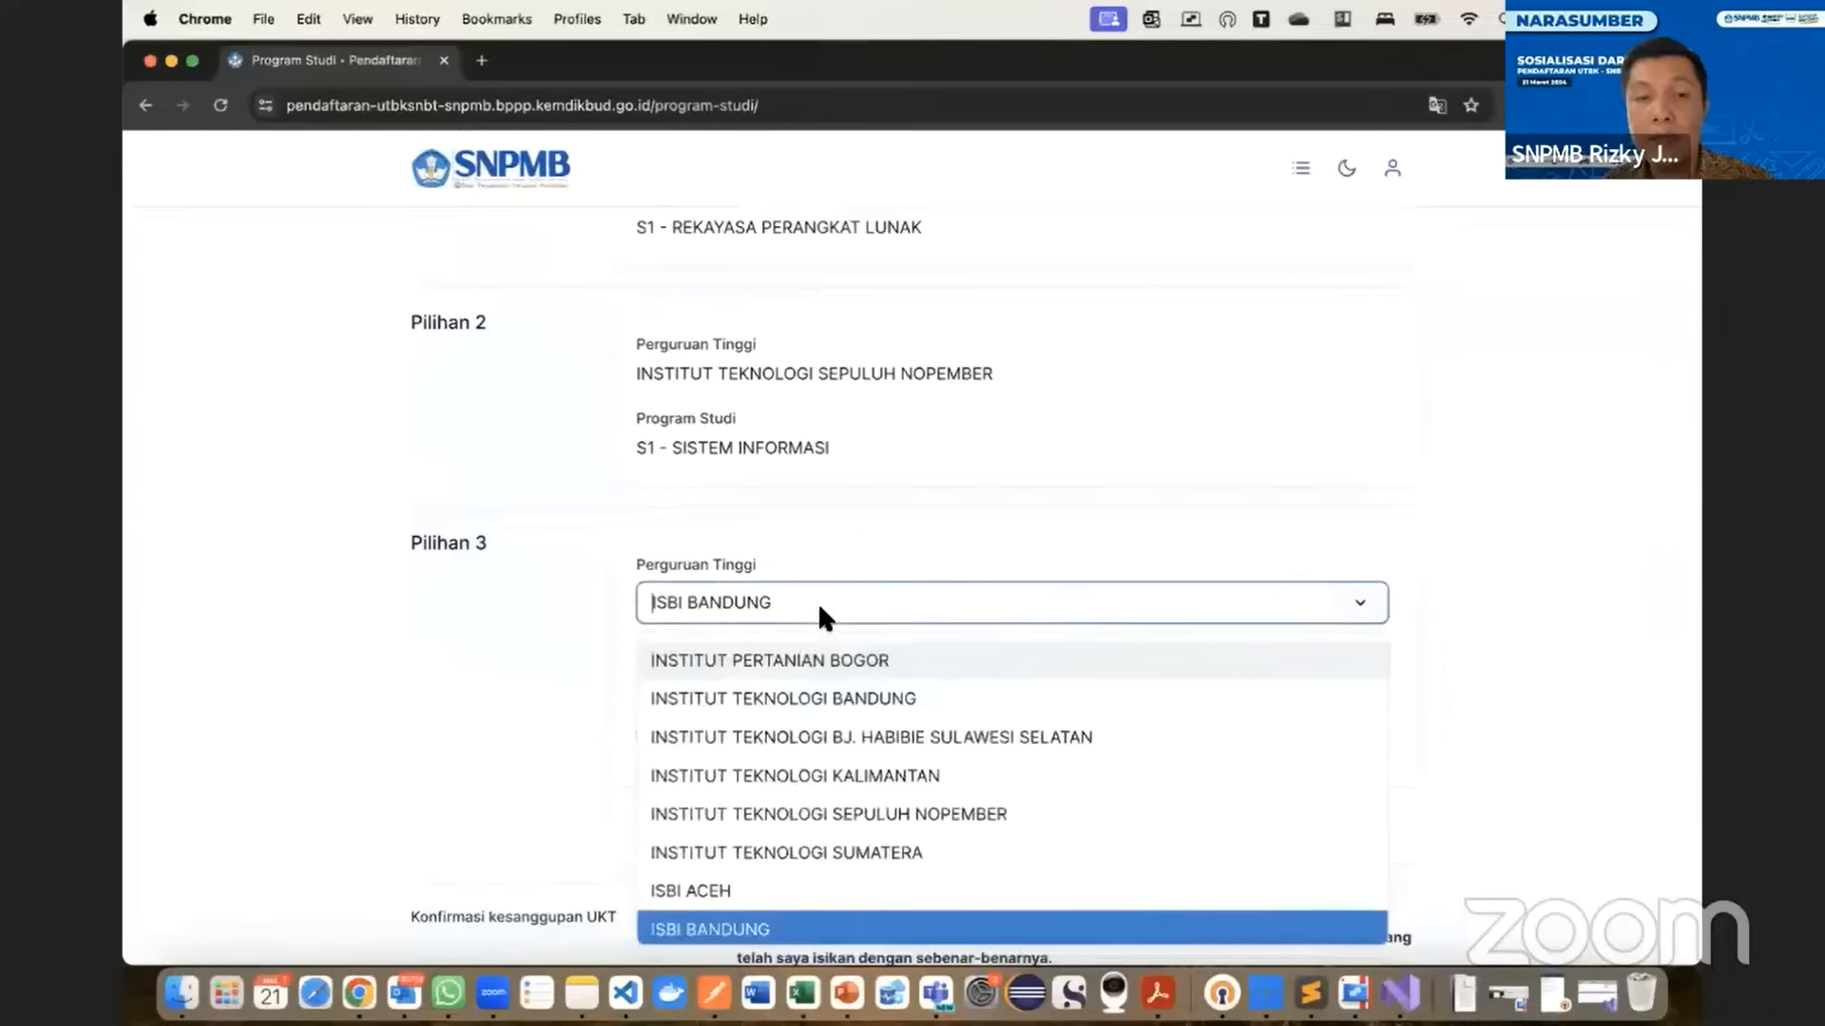
left_click(894, 820)
left_click(842, 717)
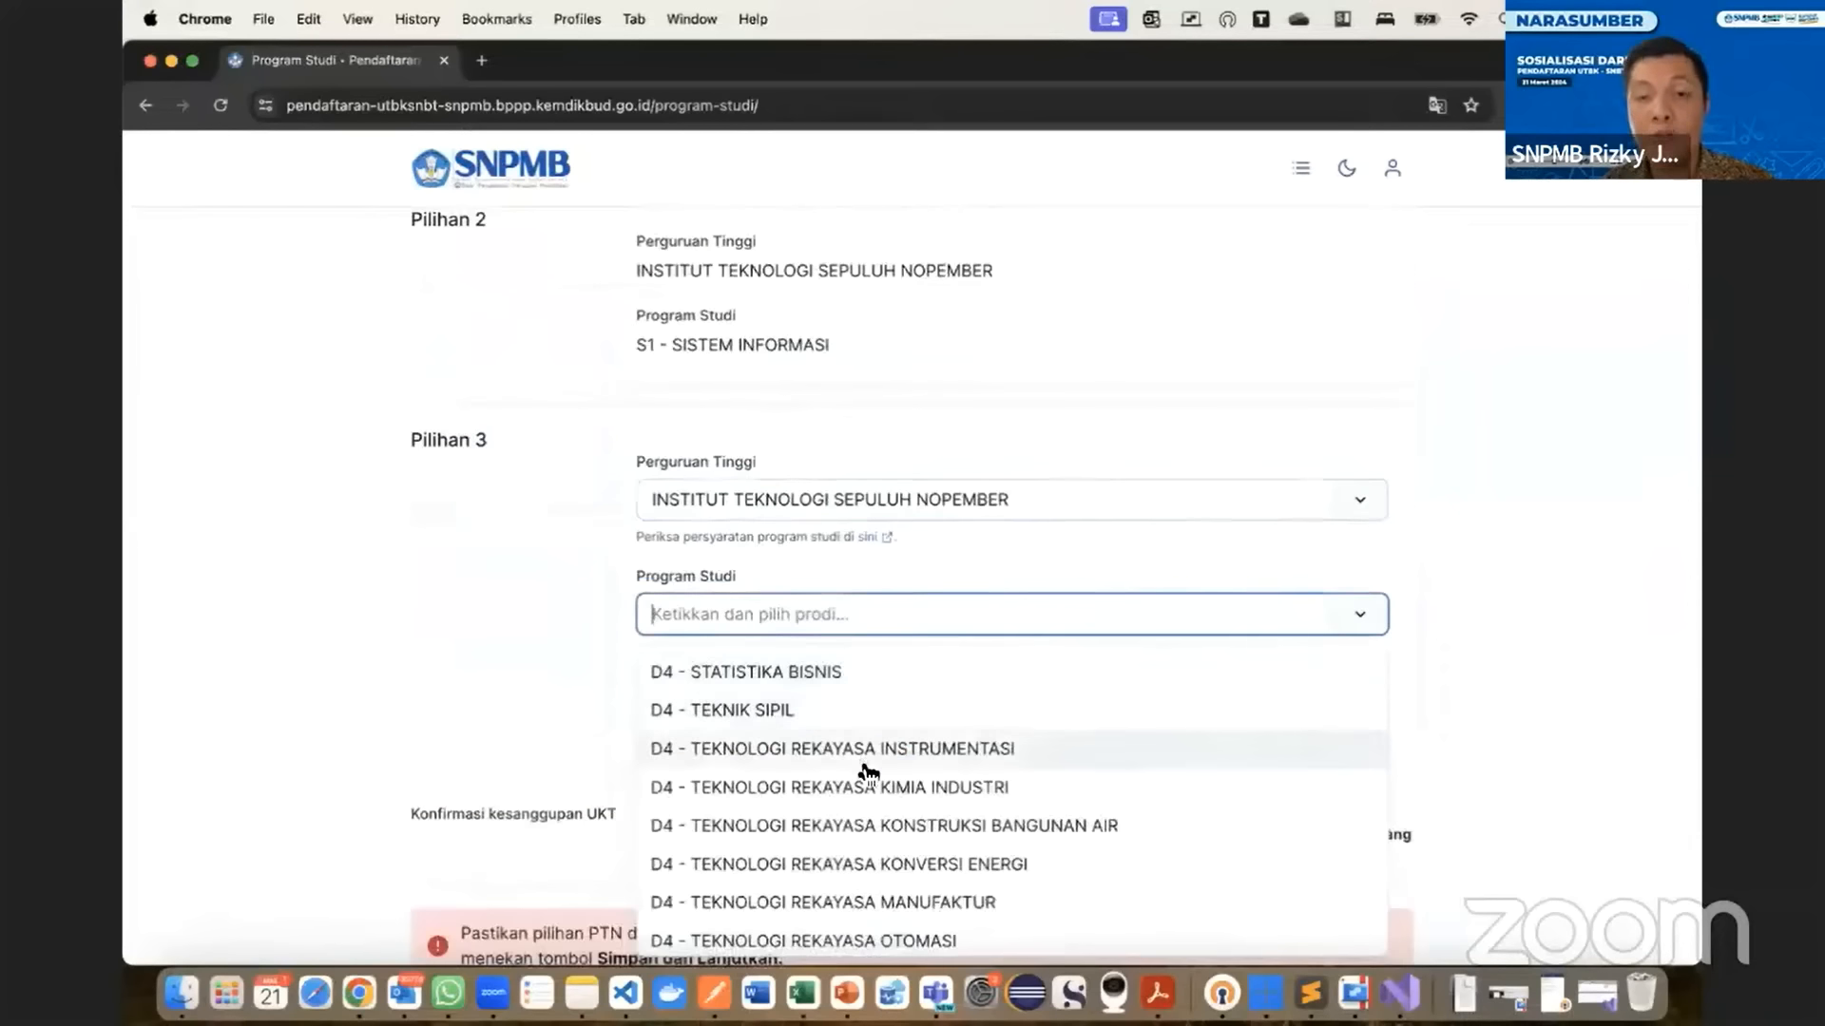
type("desa")
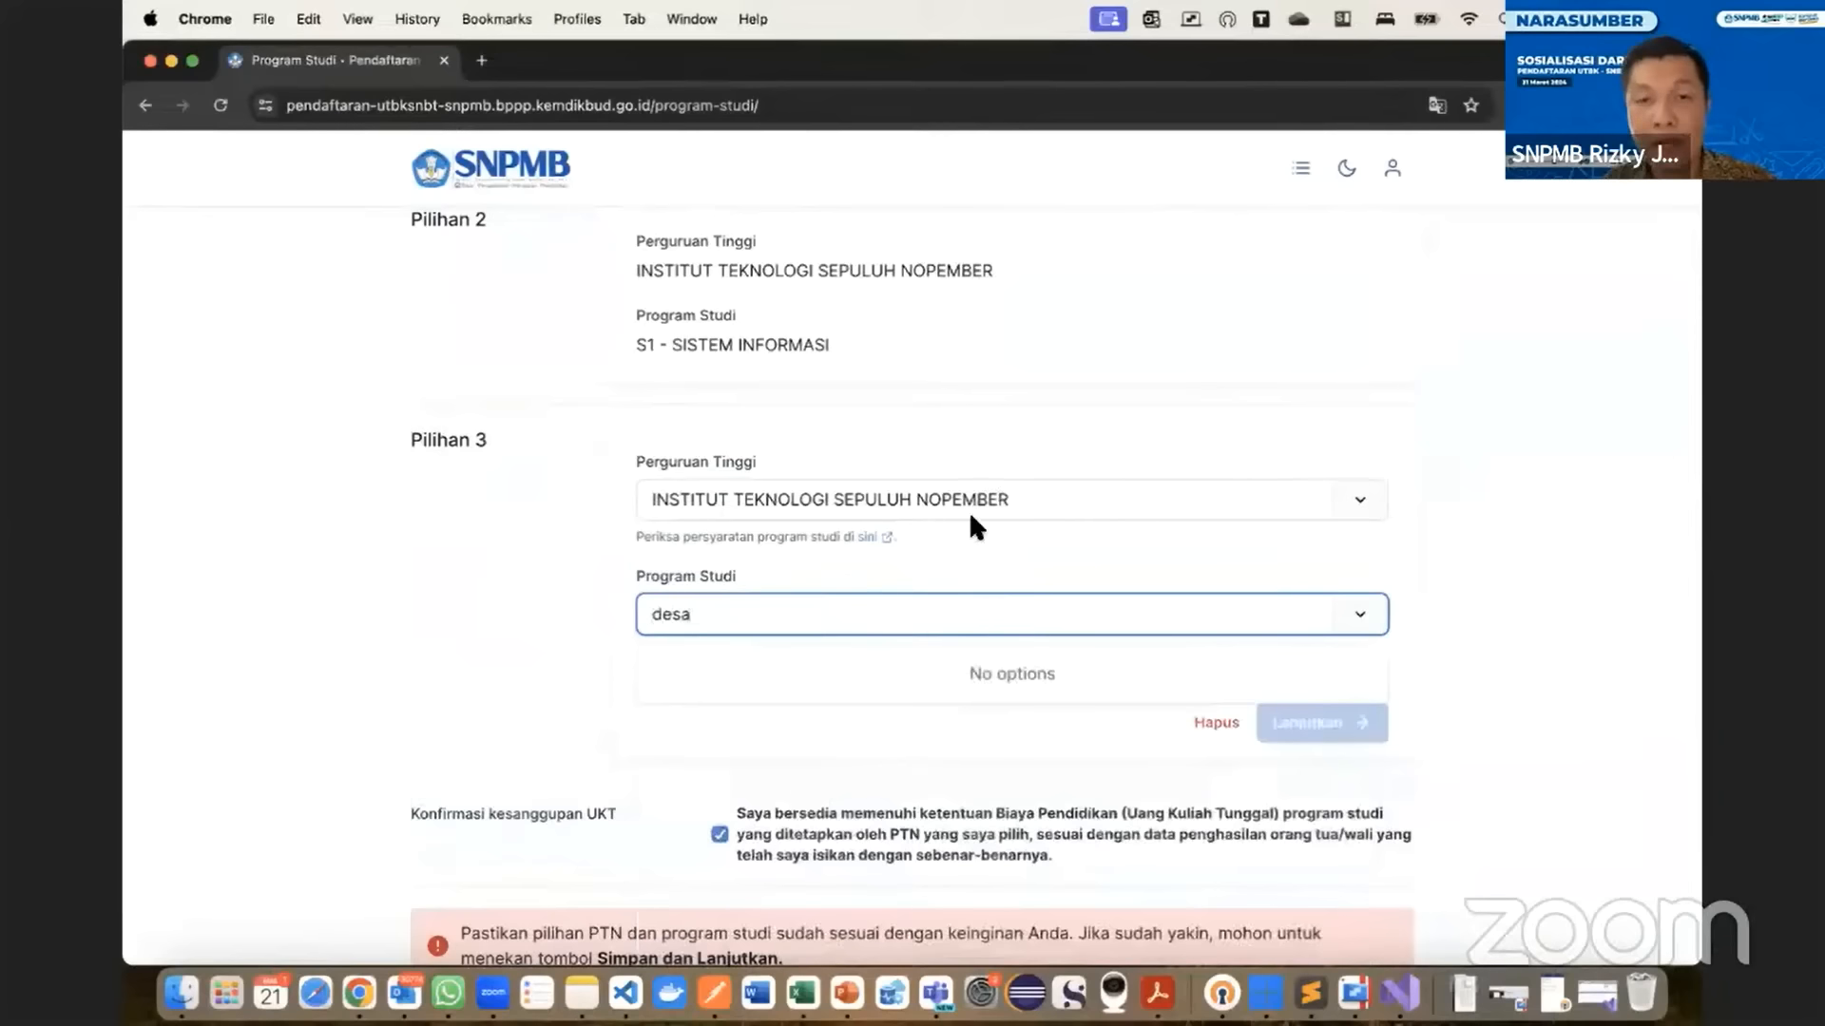
scroll(956, 542, "up", 2)
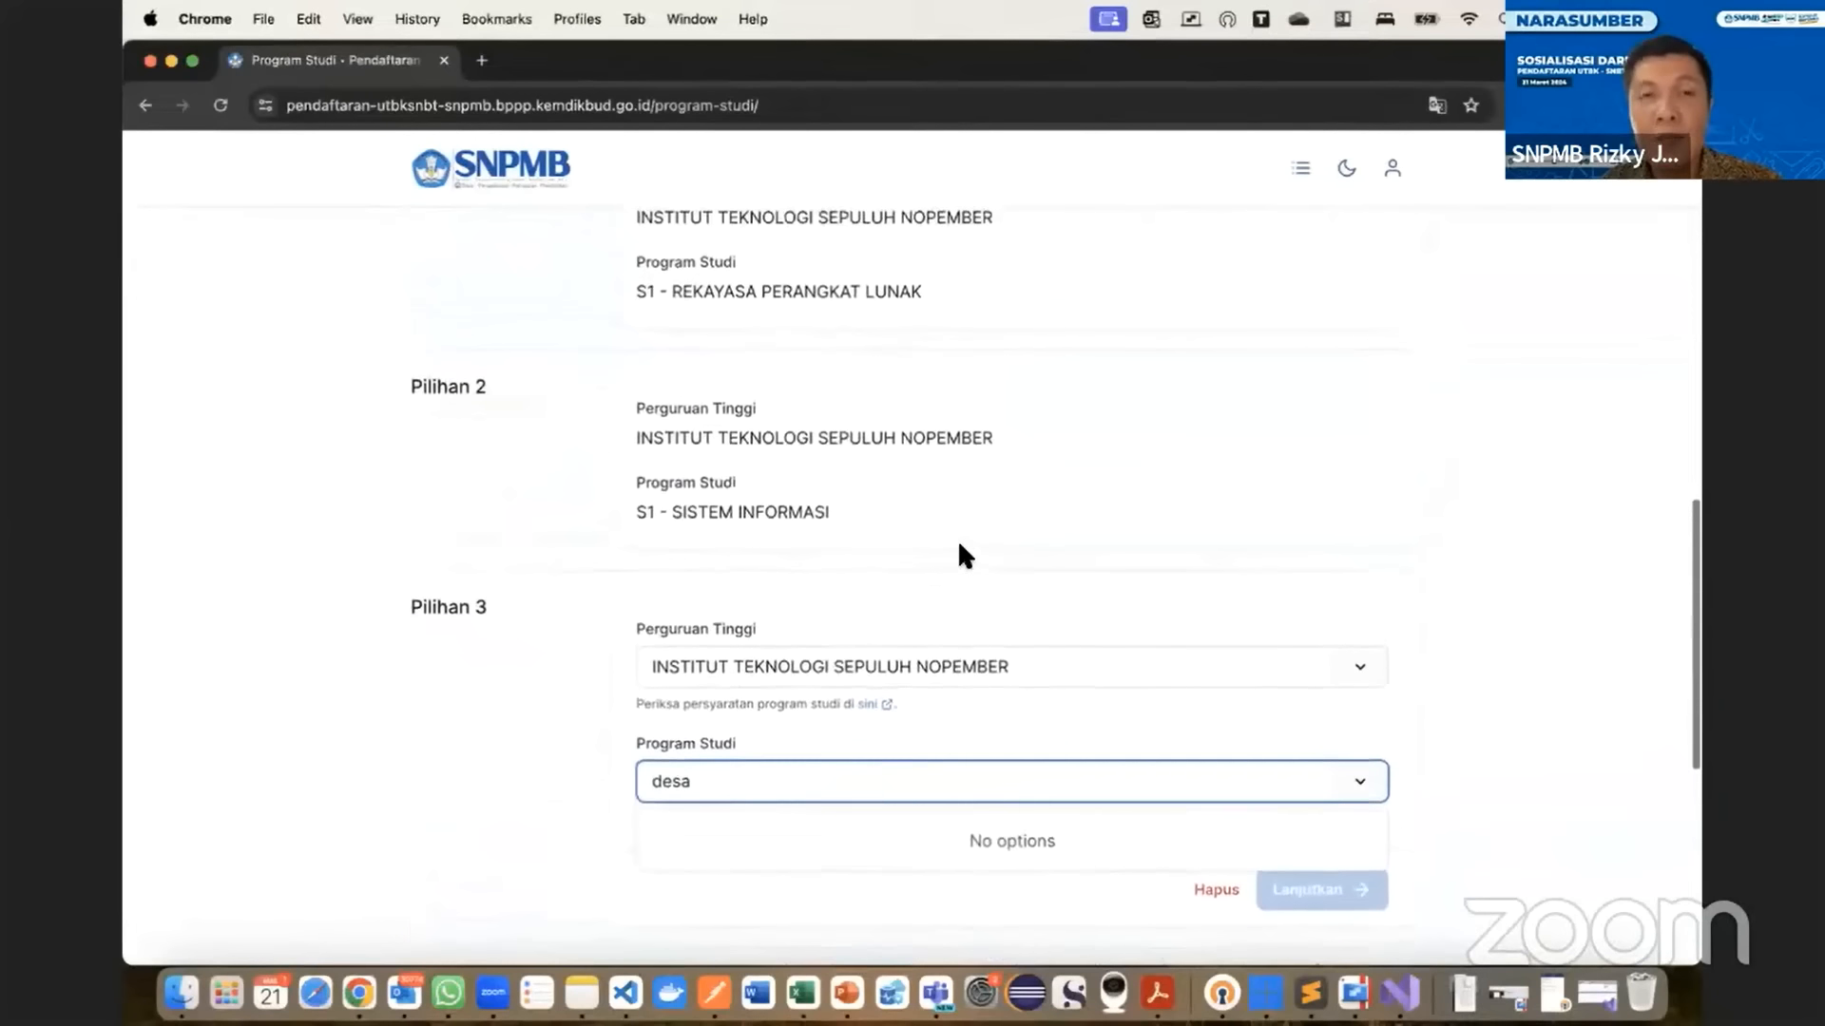
scroll(770, 513, "up", 2)
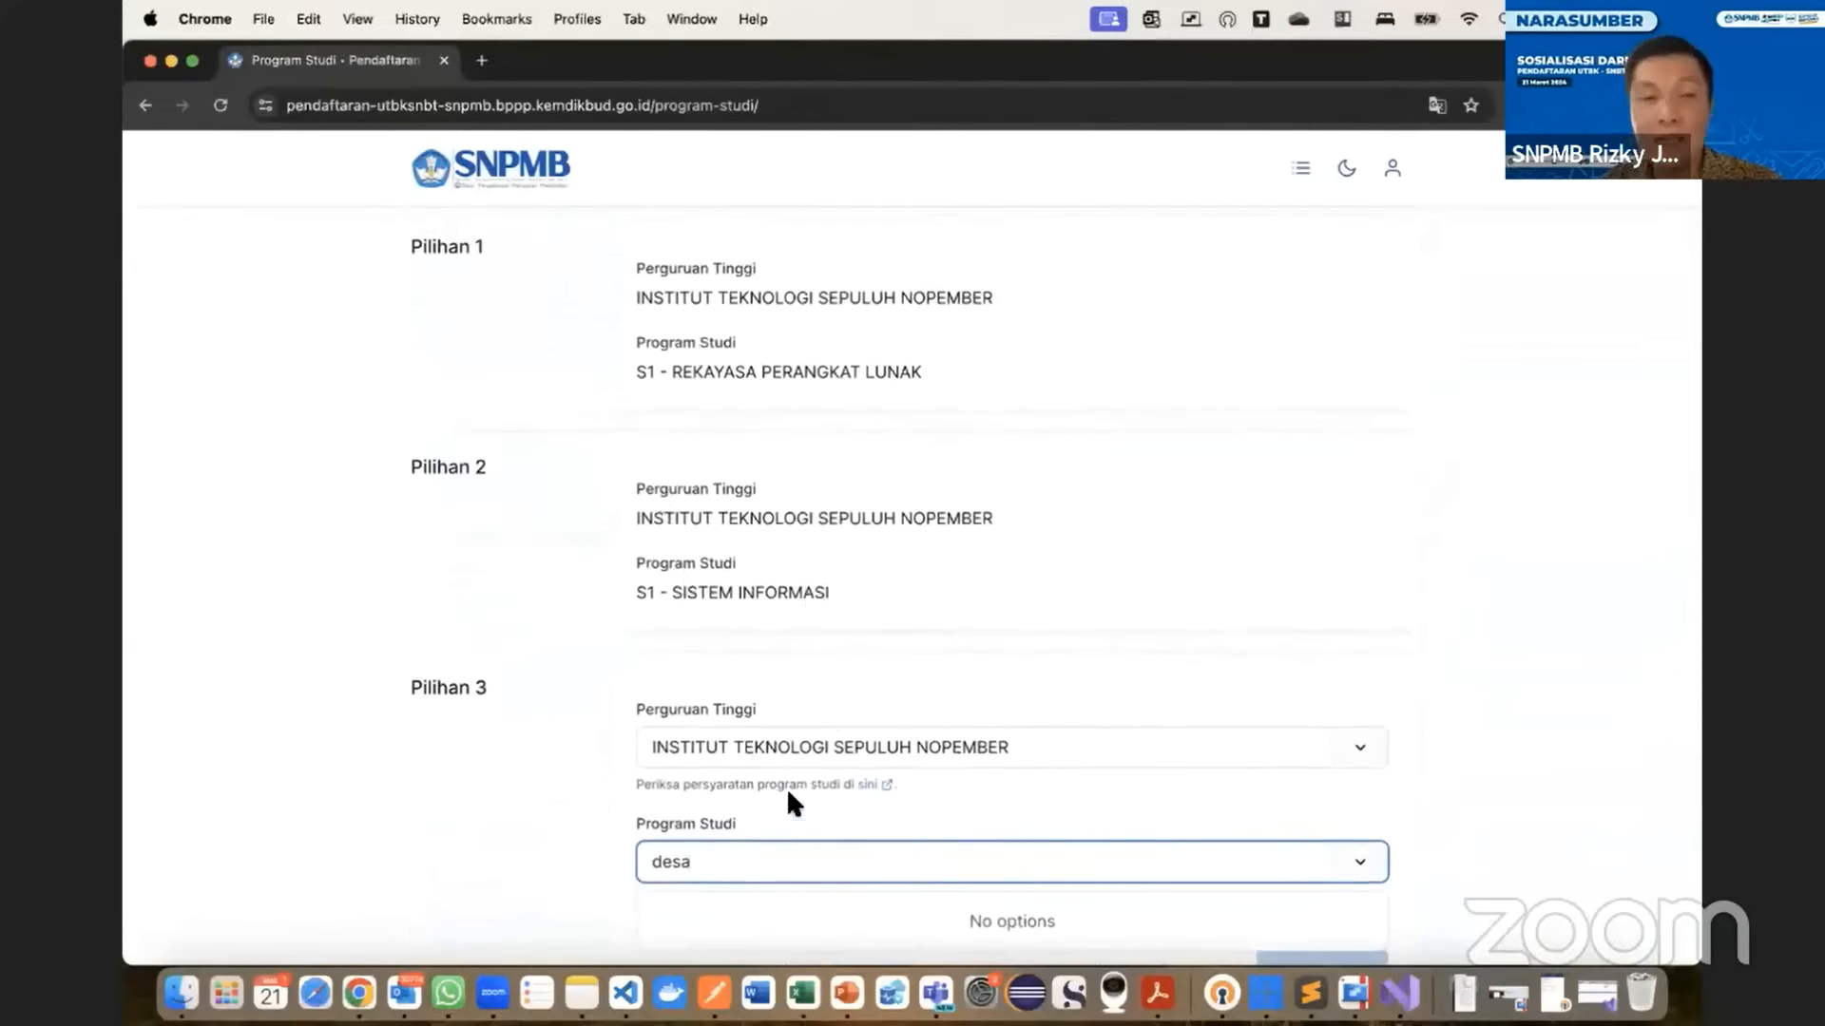
scroll(786, 789, "down", 2)
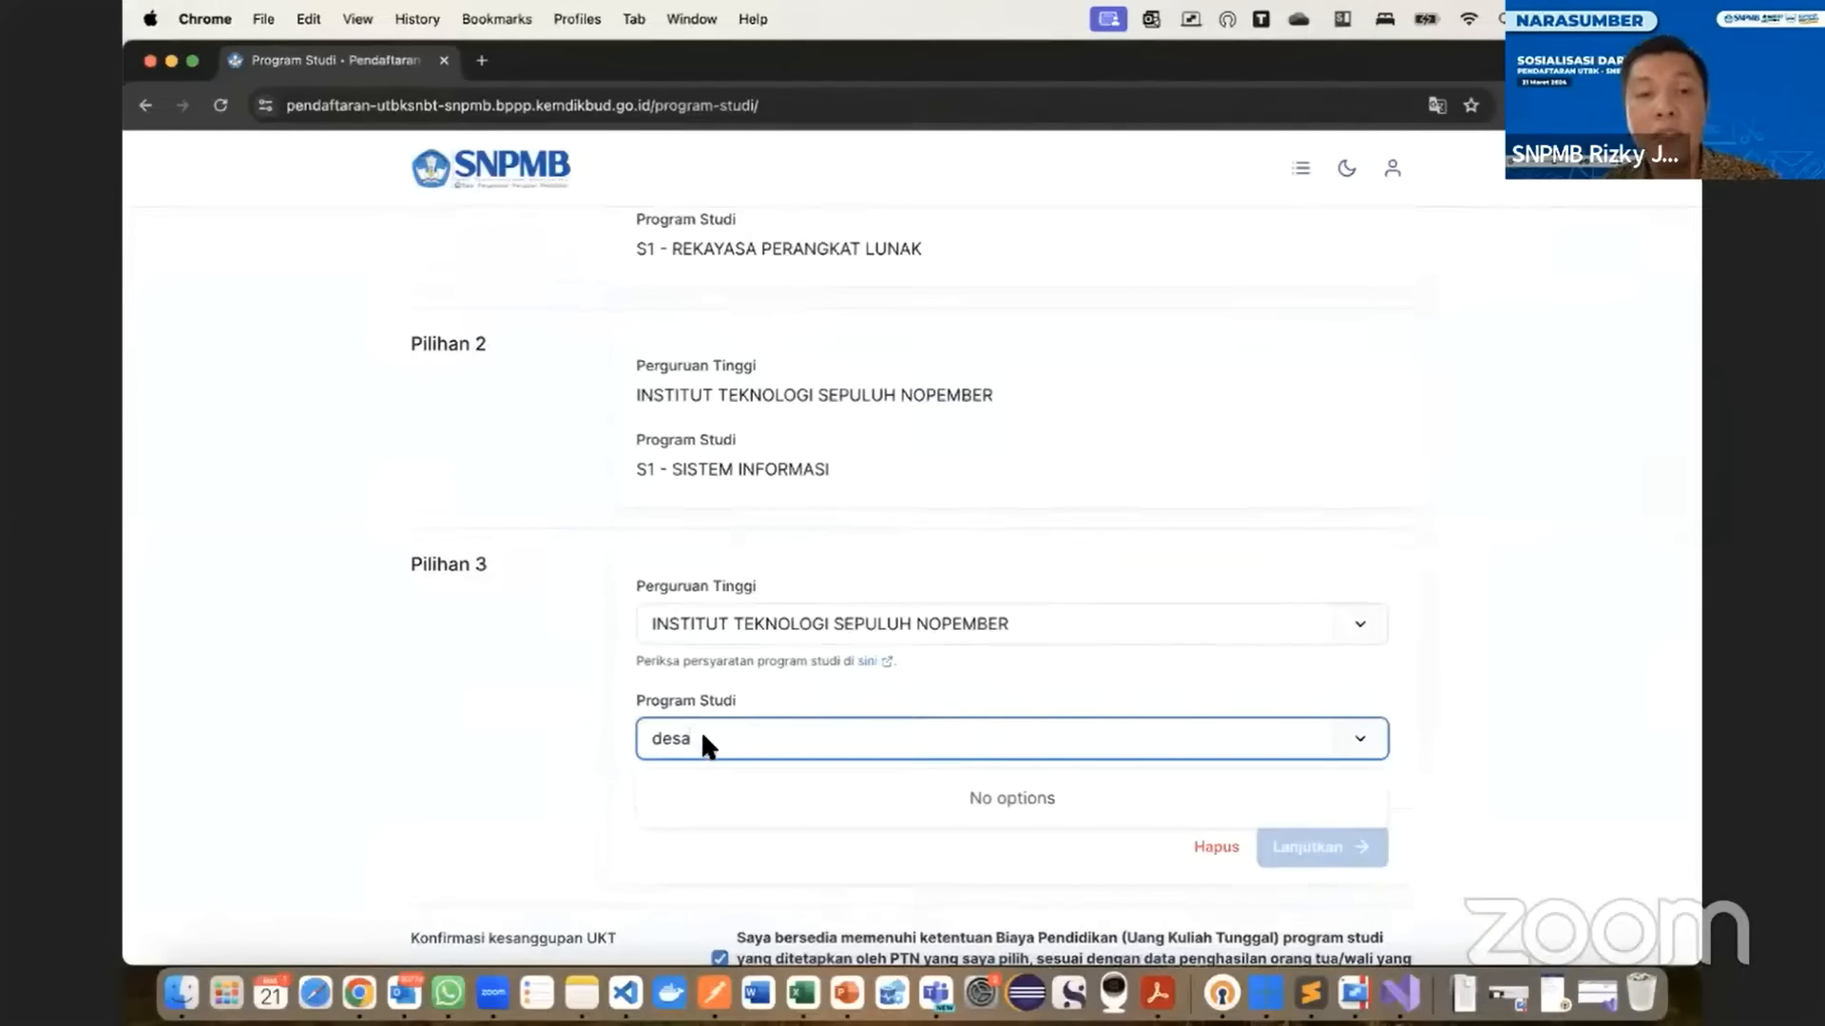
scroll(755, 593, "up", 1)
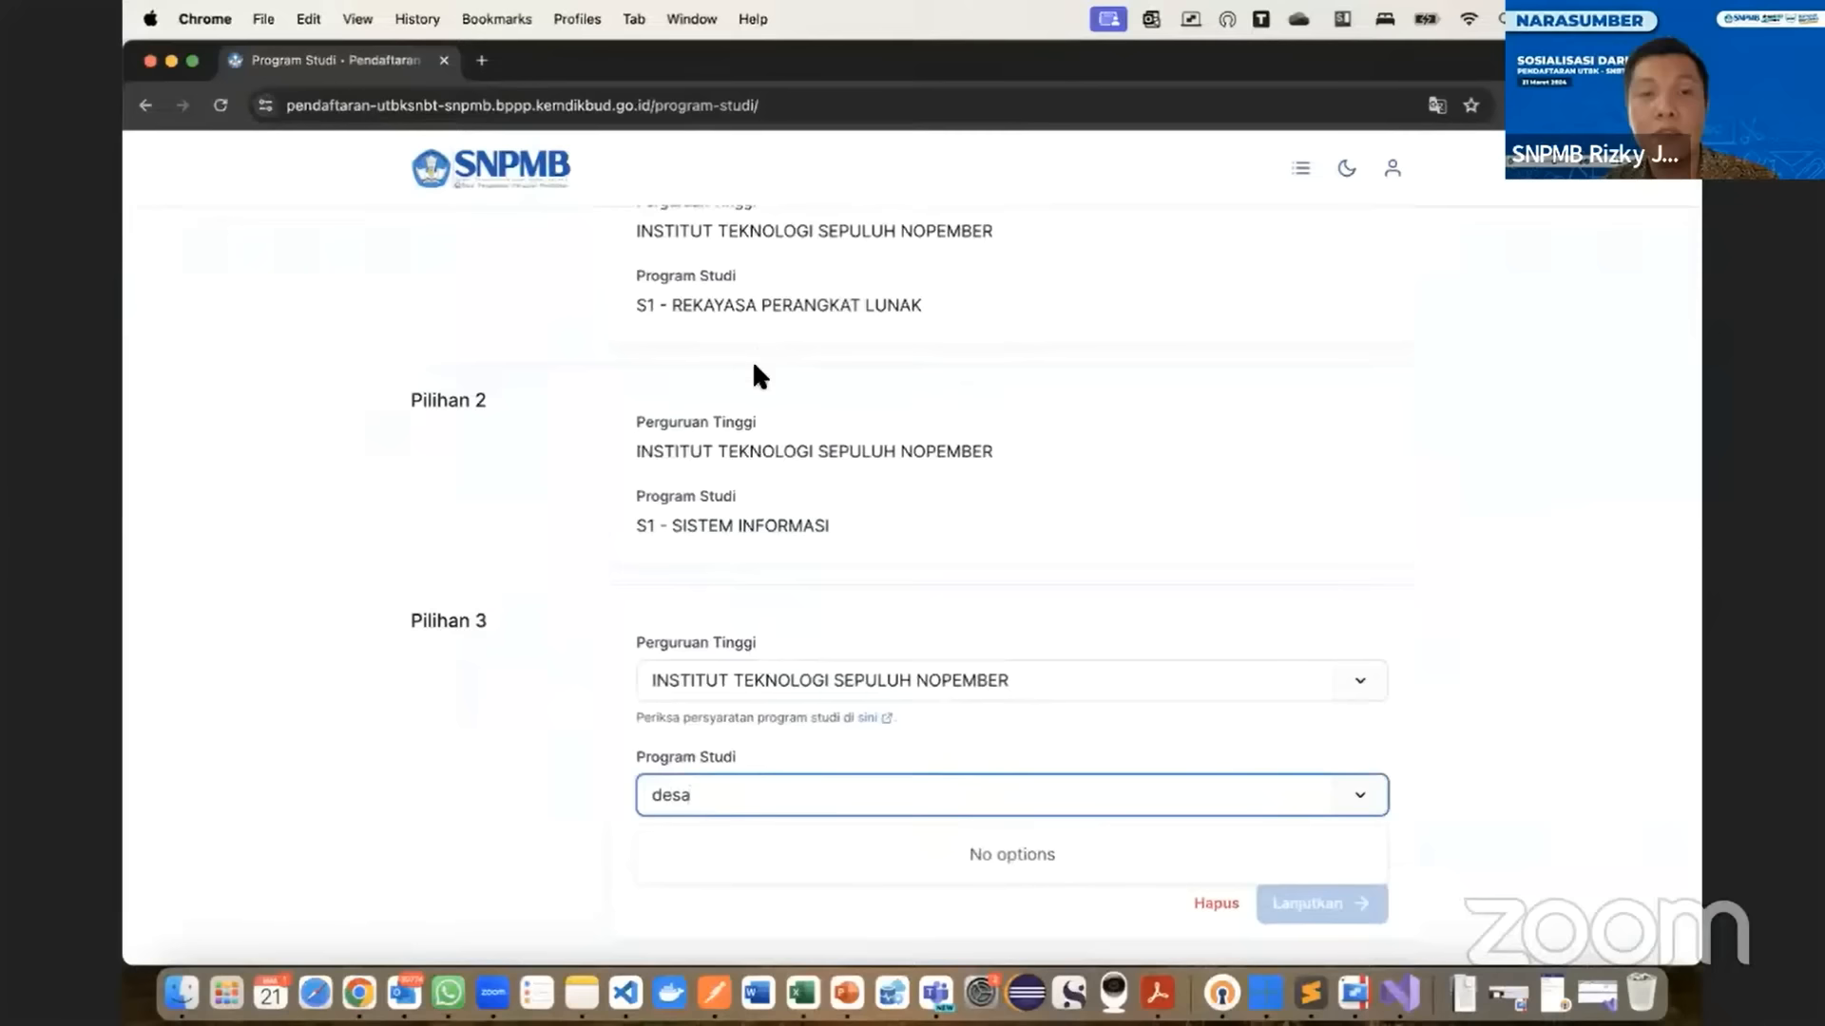
scroll(927, 613, "down", 1)
- Switch Pilihan 3 back to ISBI BANDUNG with D4 - ANGKLUNG DAN MUSIK BAMBU and save
left_click(928, 631)
scroll(913, 700, "down", 2)
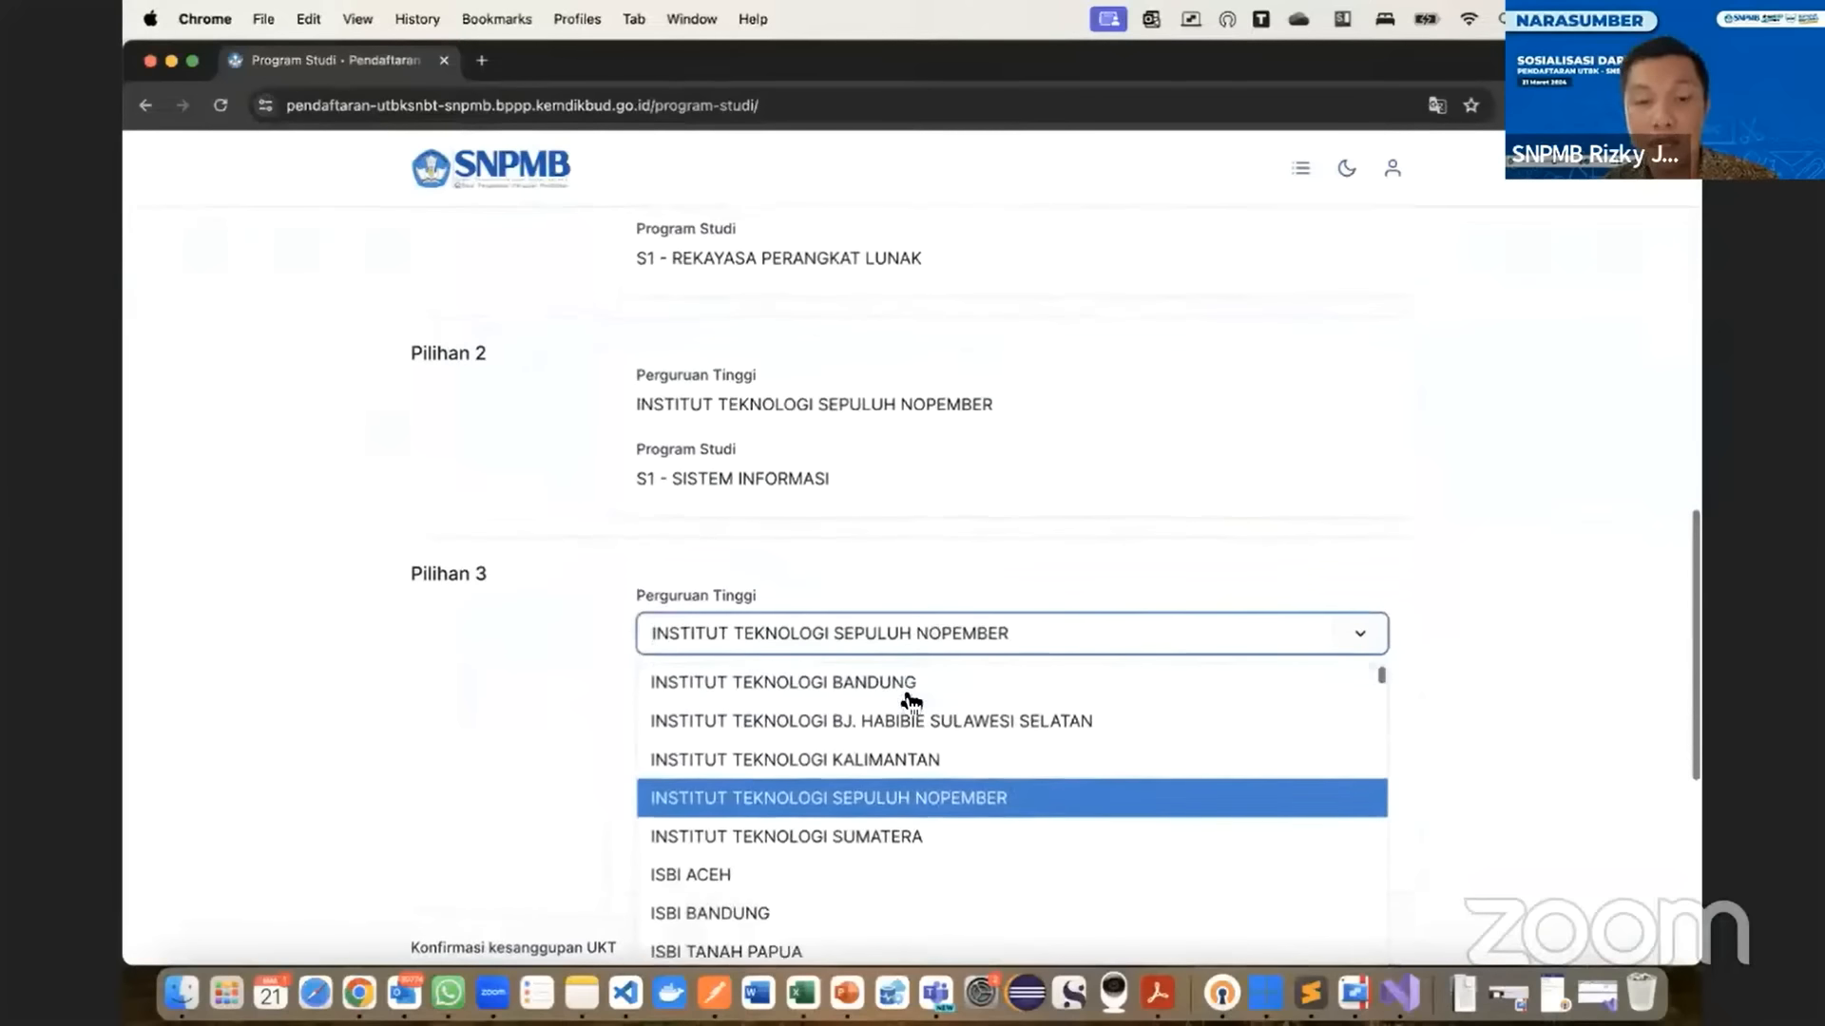
left_click(777, 872)
left_click(785, 746)
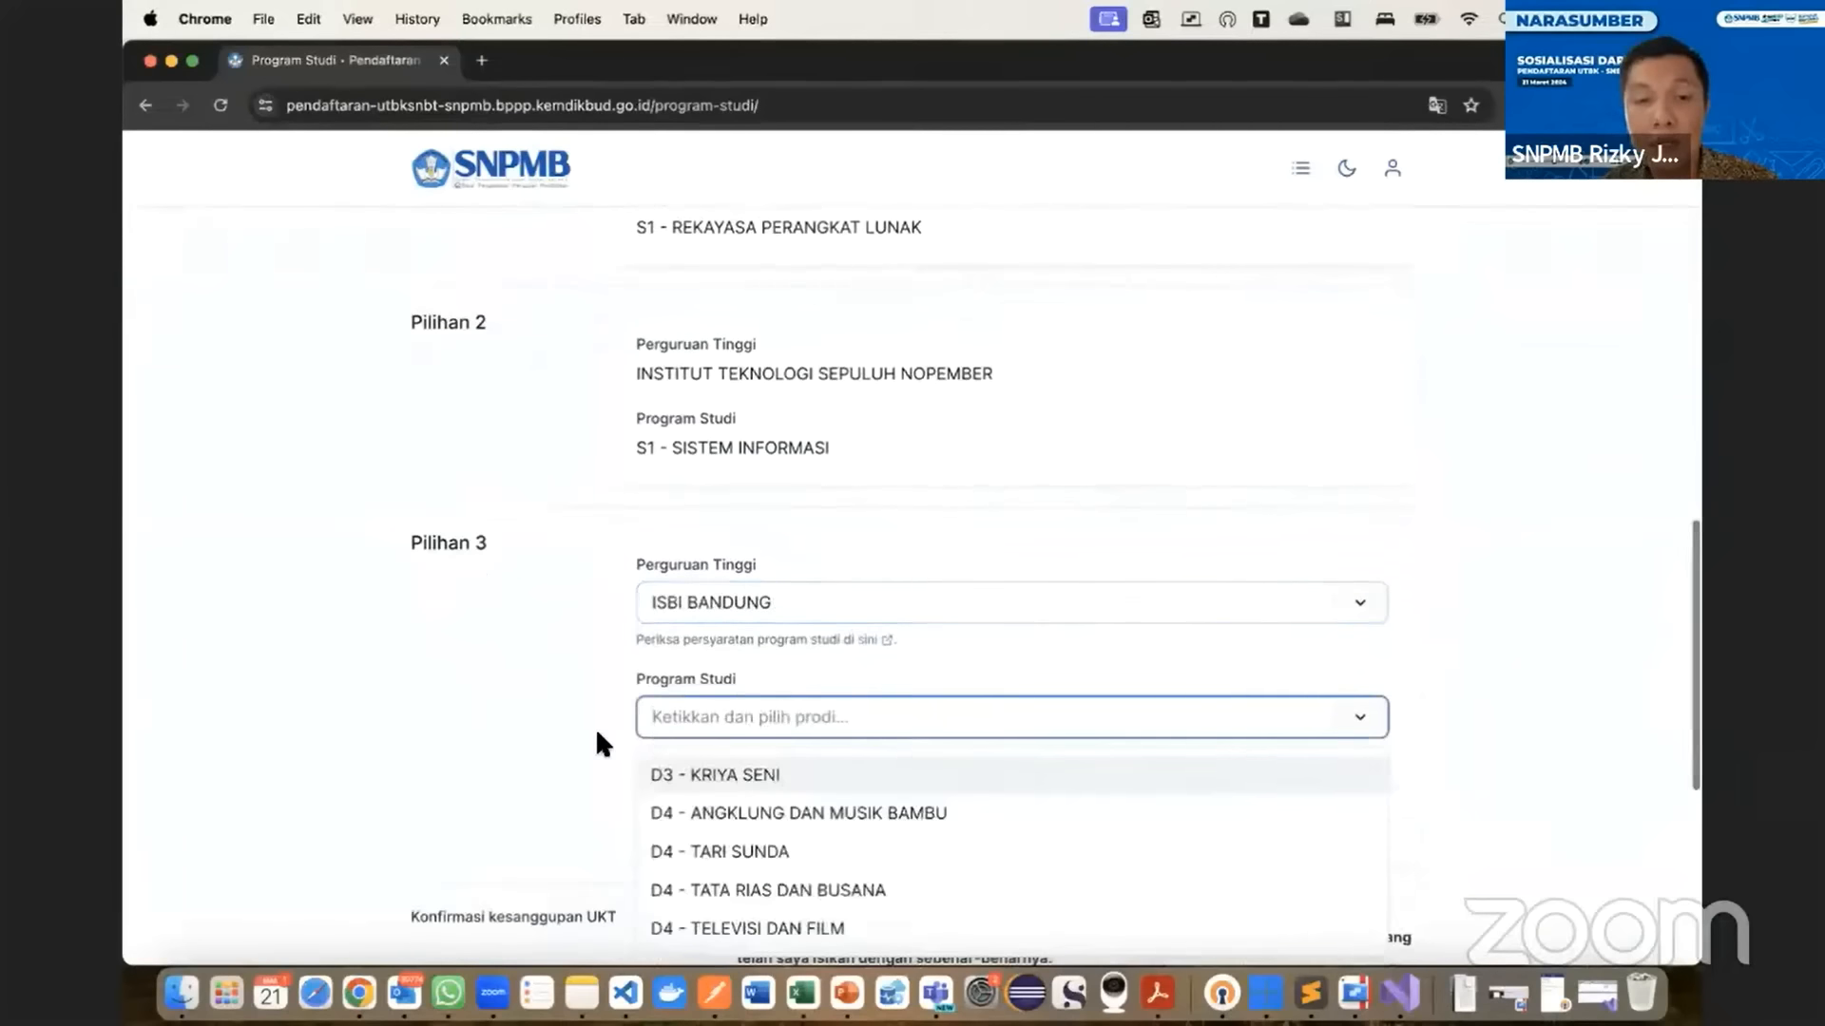
scroll(599, 736, "down", 3)
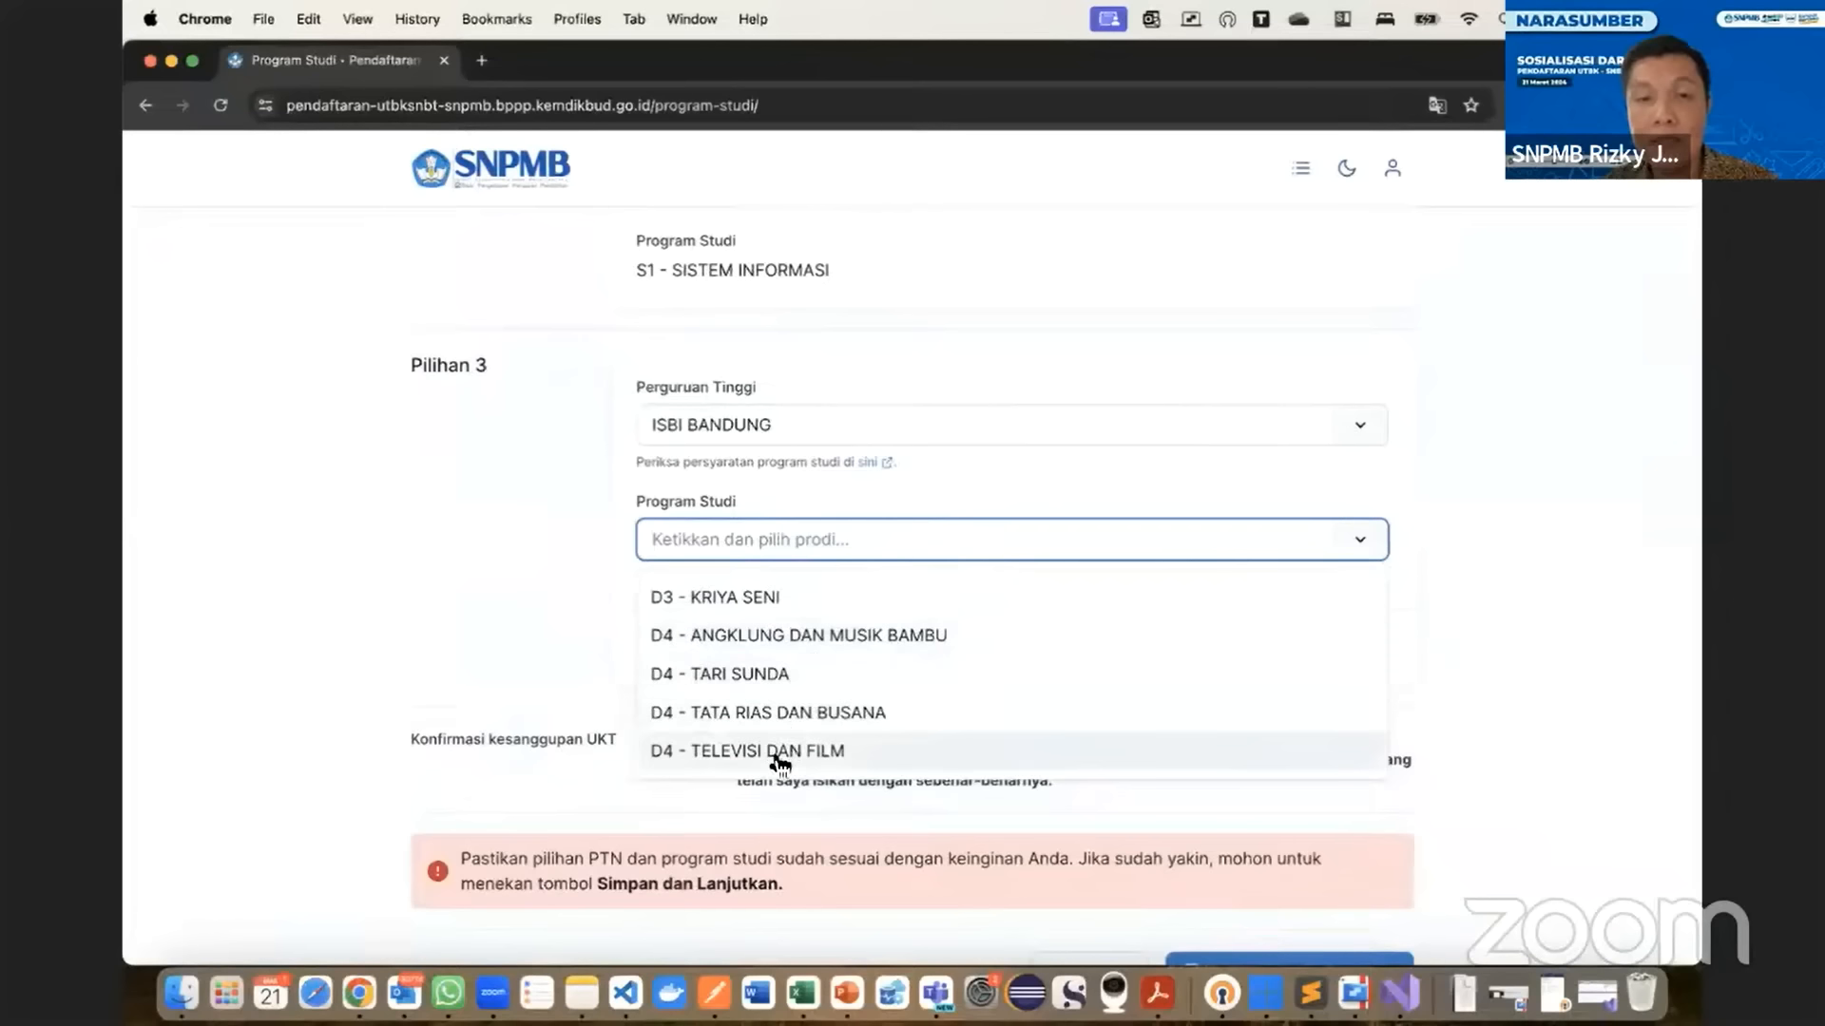
left_click(789, 636)
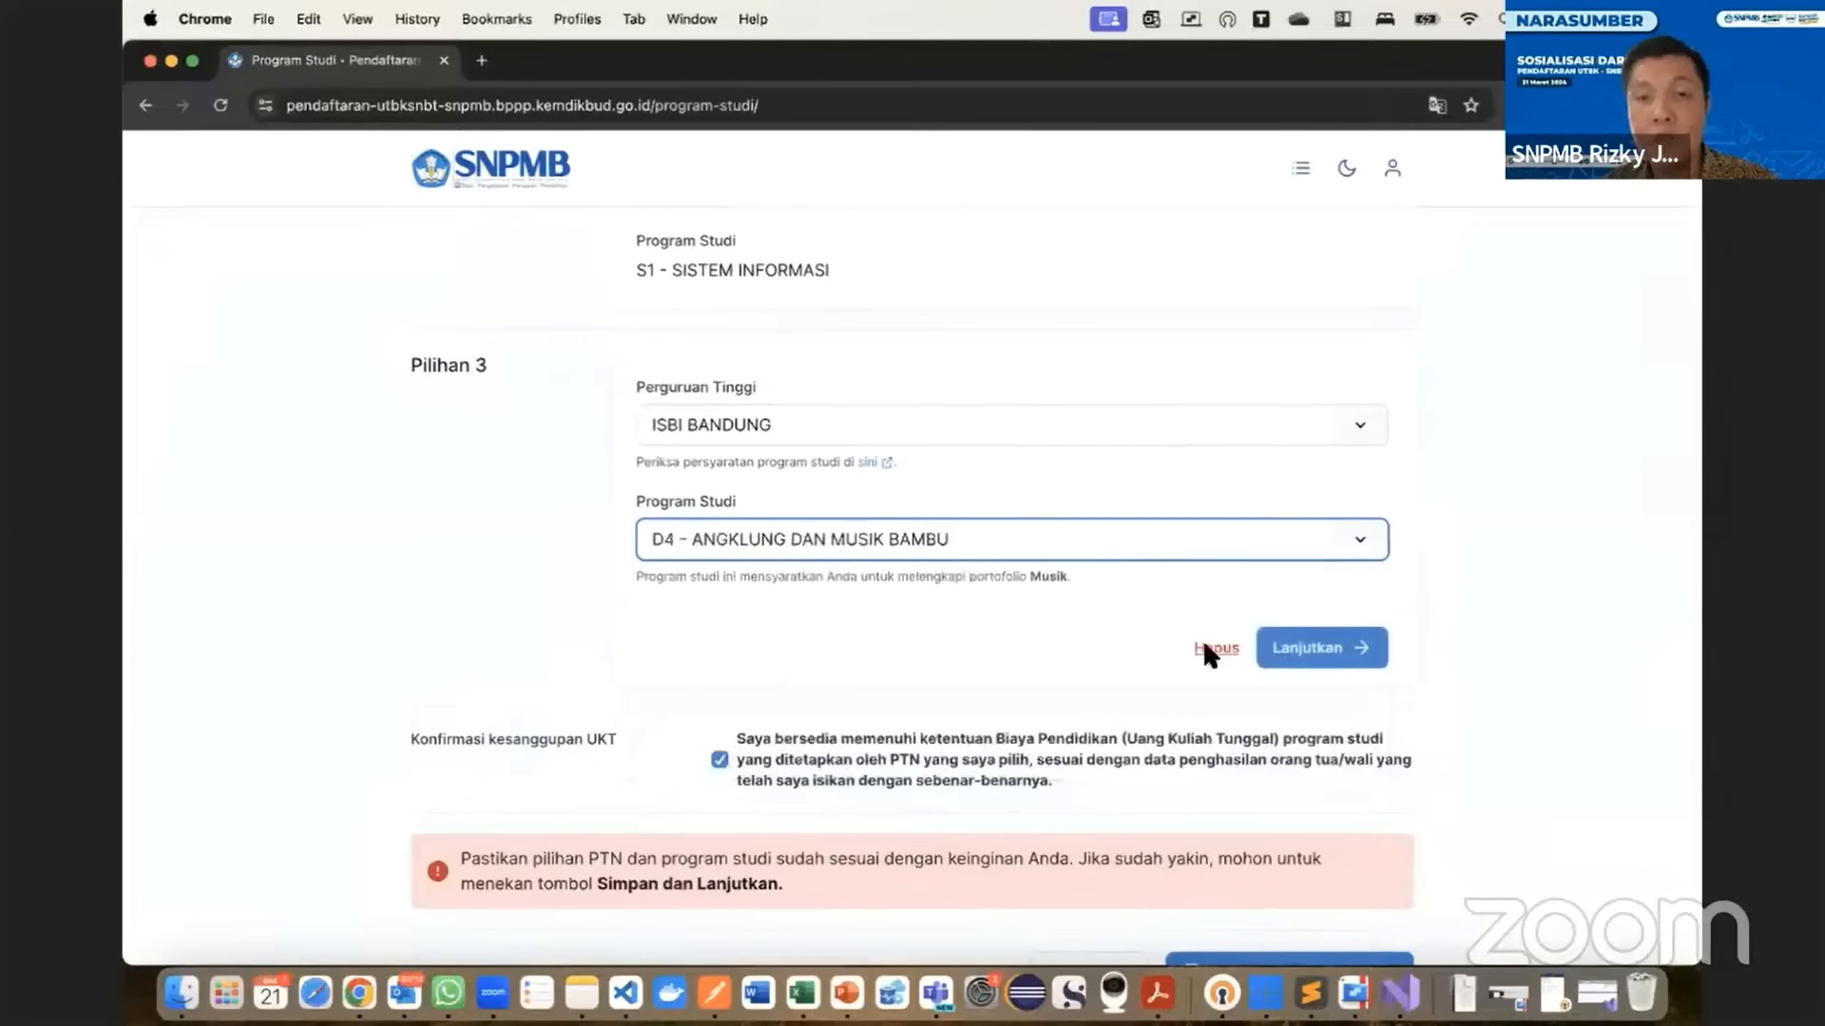
left_click(1289, 656)
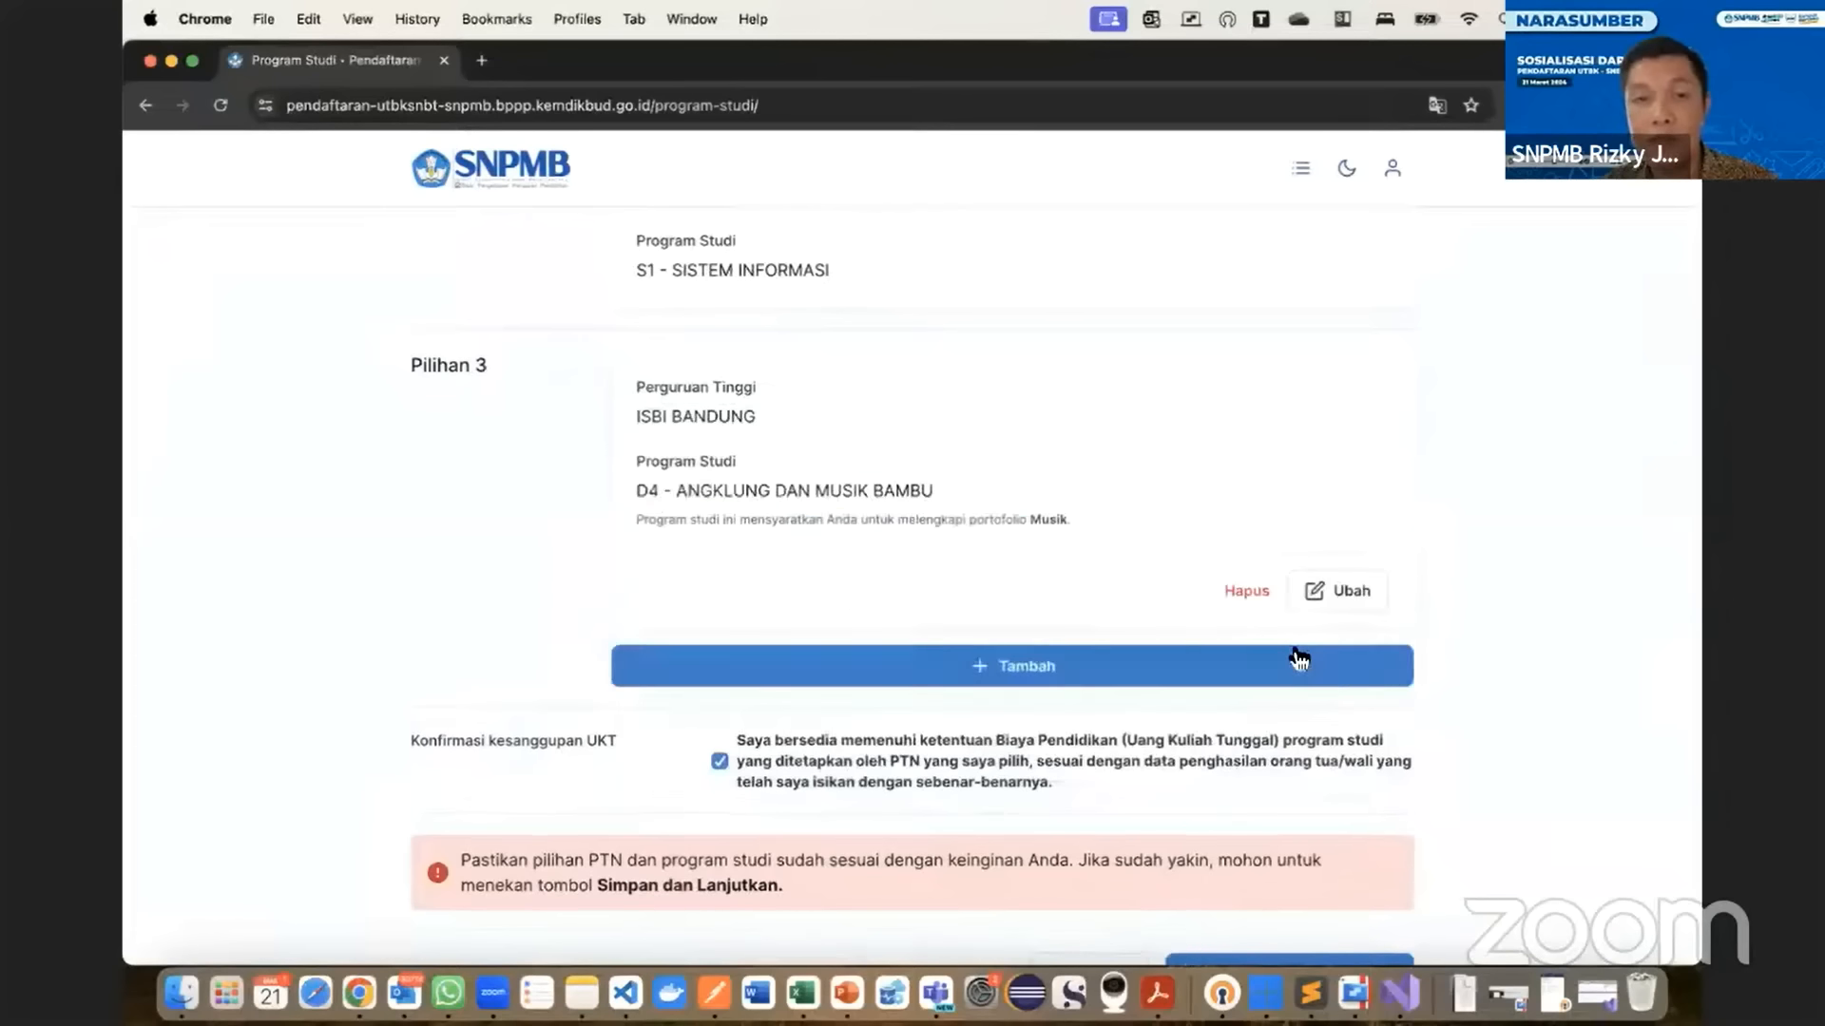
- Add Pilihan 4 and try ISBI ACEH as its university
left_click(908, 666)
left_click(901, 672)
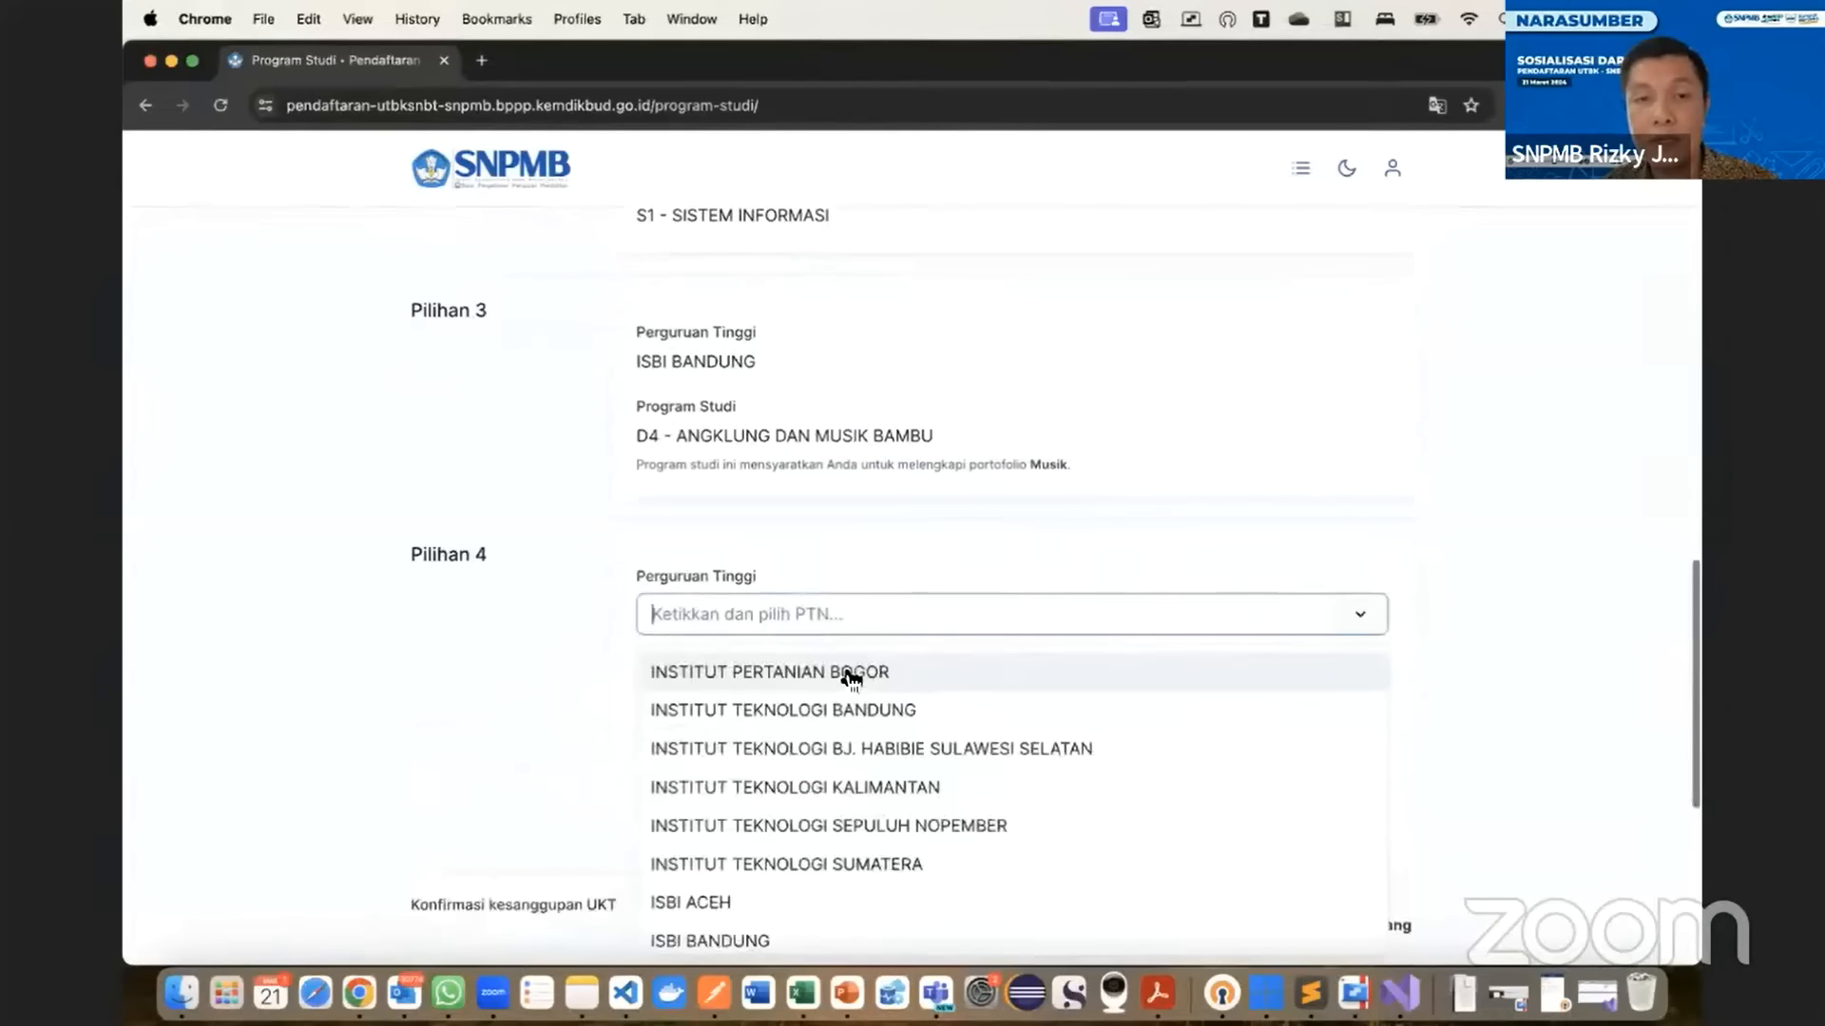
left_click(754, 904)
left_click(798, 728)
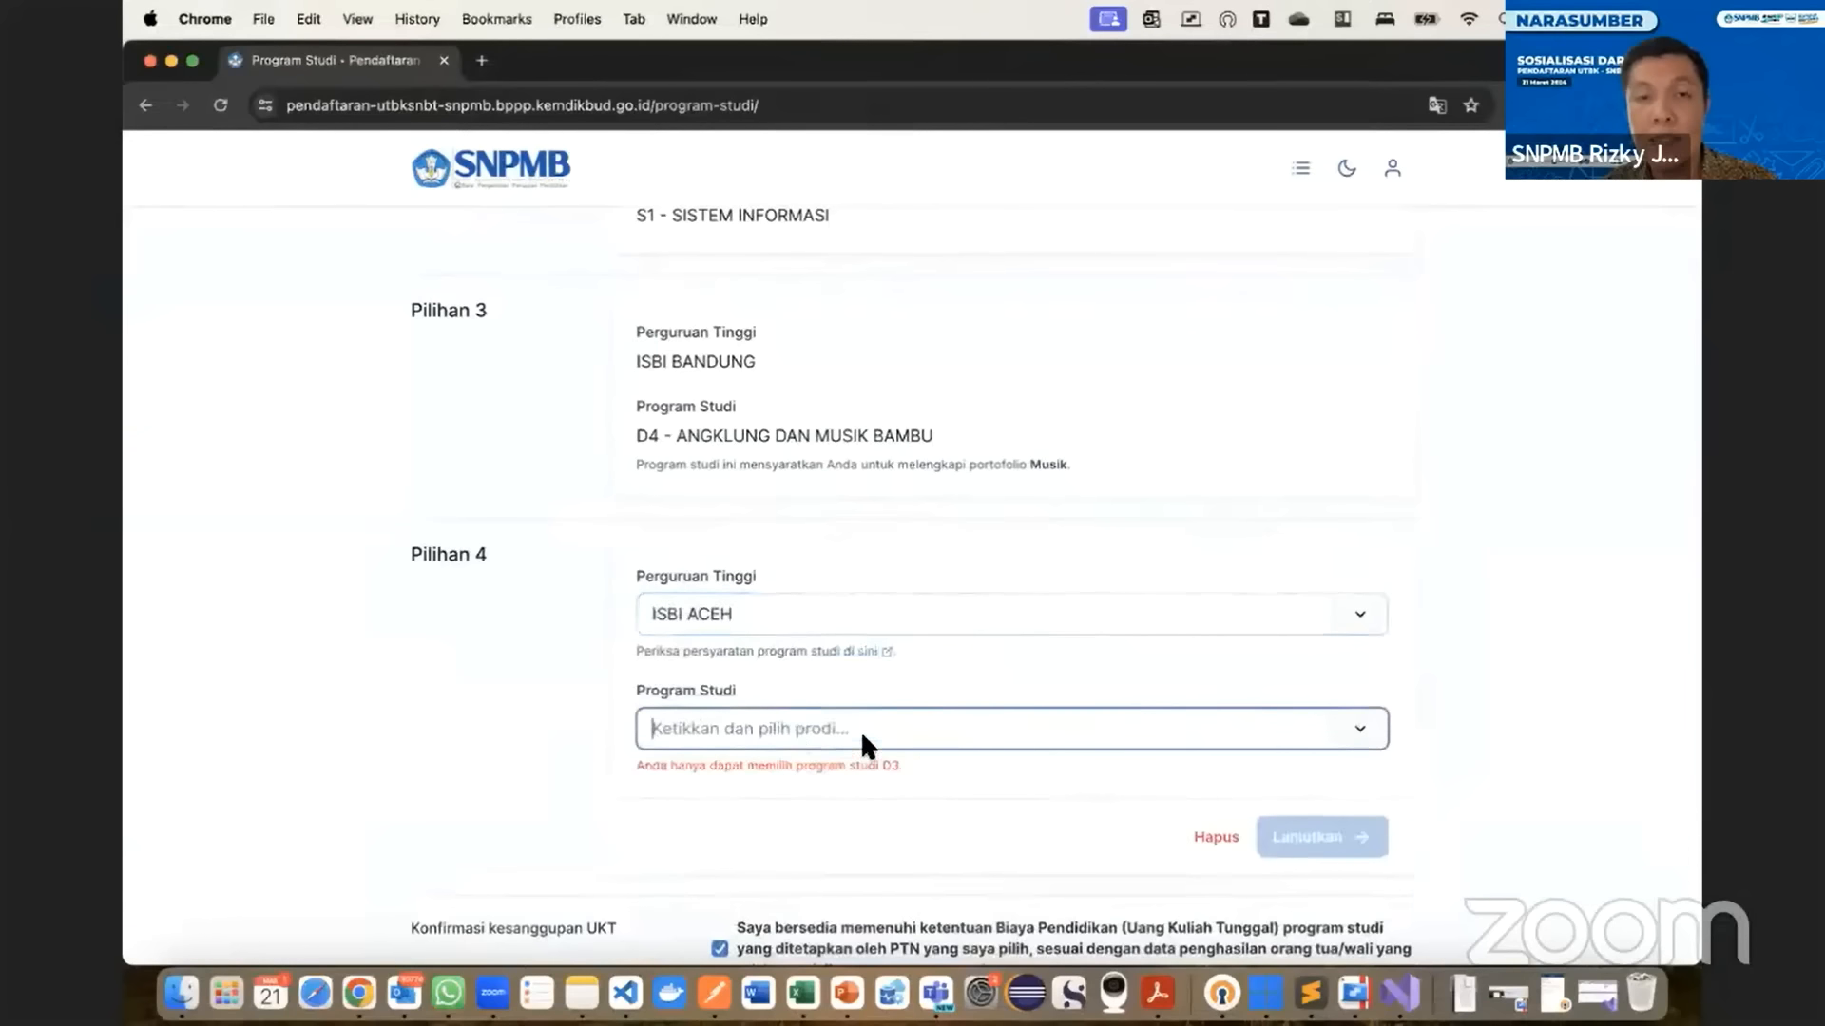
scroll(848, 738, "down", 1)
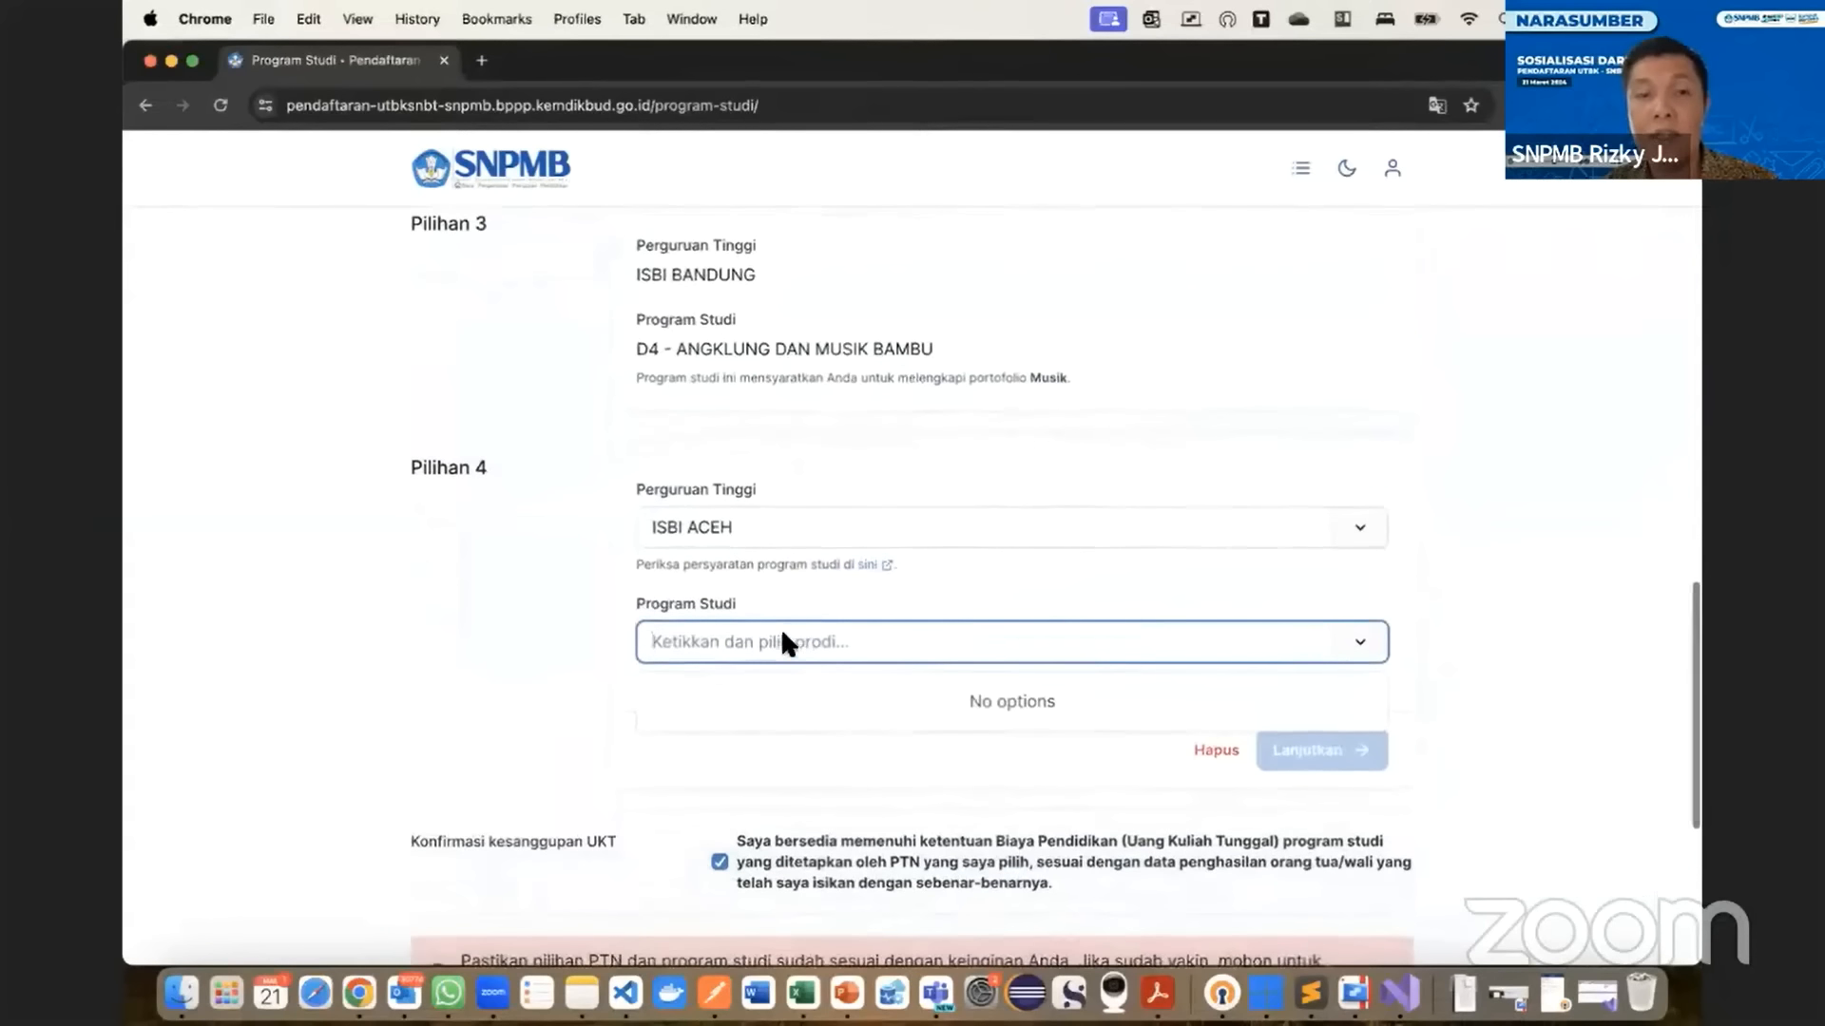
- Change Pilihan 4 to PENS with D3 - TEKNIK ELEKTRONIKA and save it
left_click(813, 523)
scroll(815, 704, "down", 5)
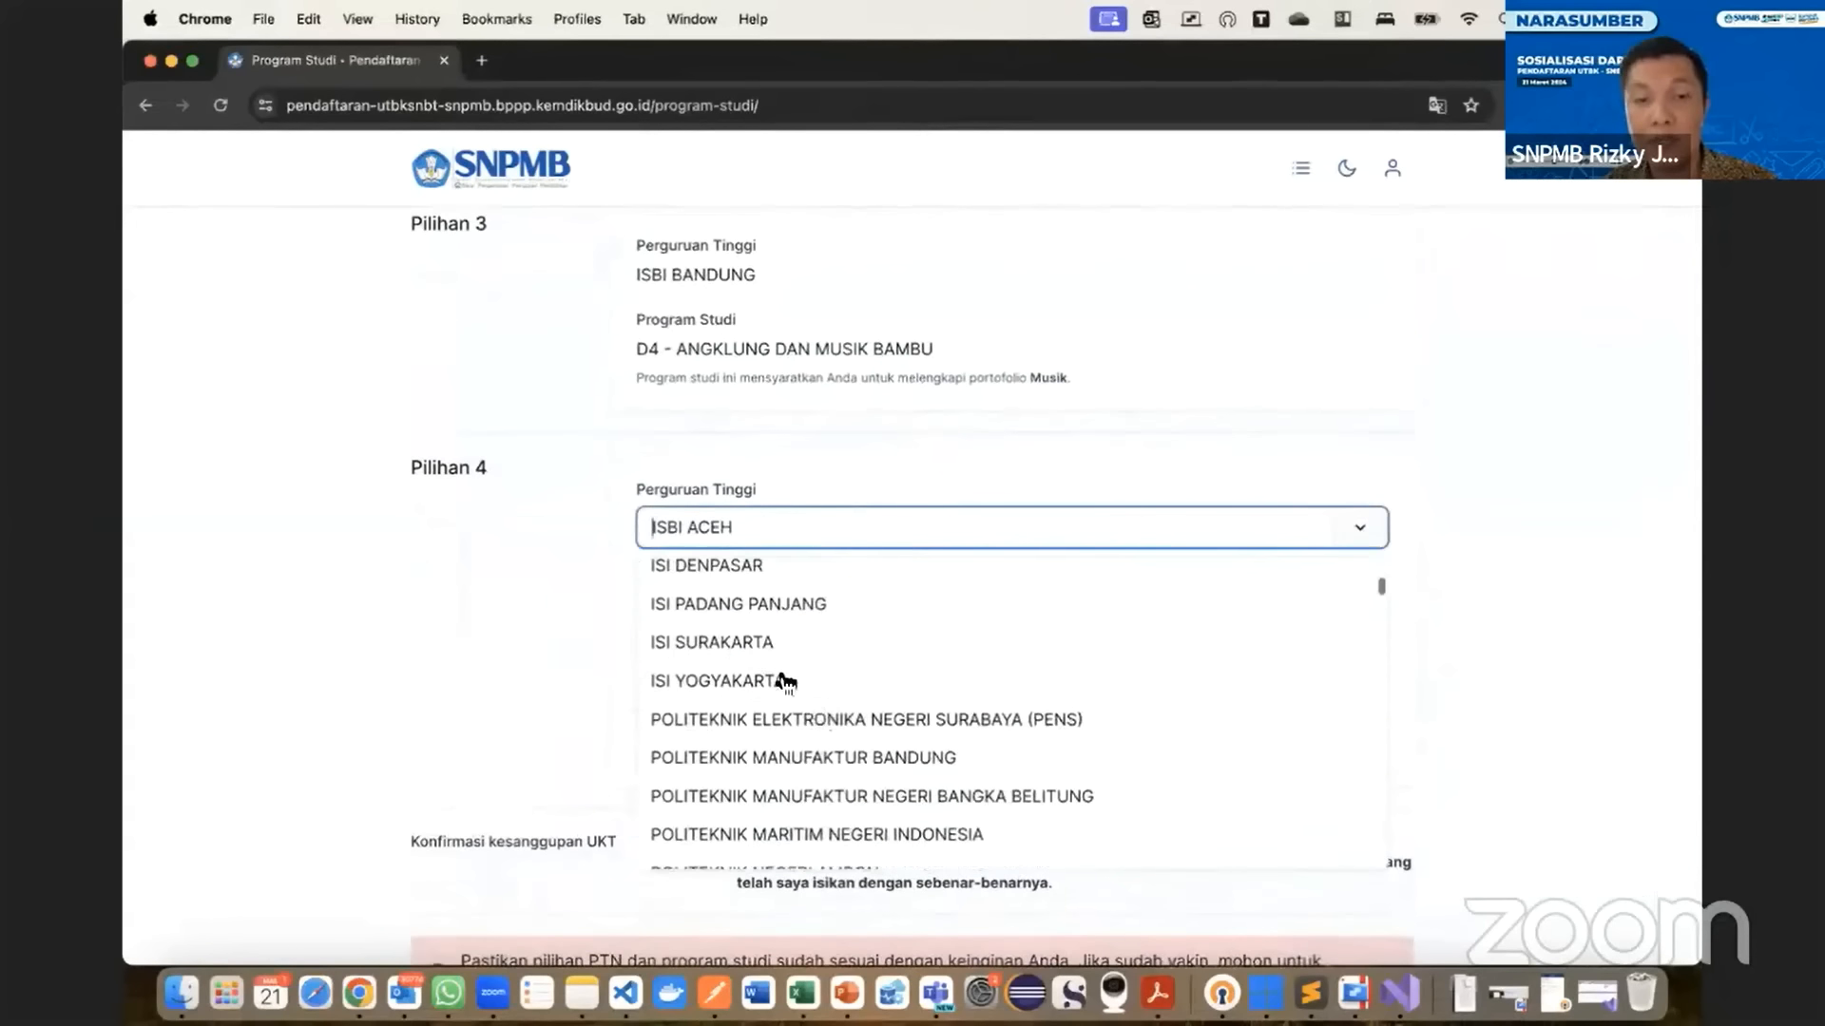
left_click(765, 720)
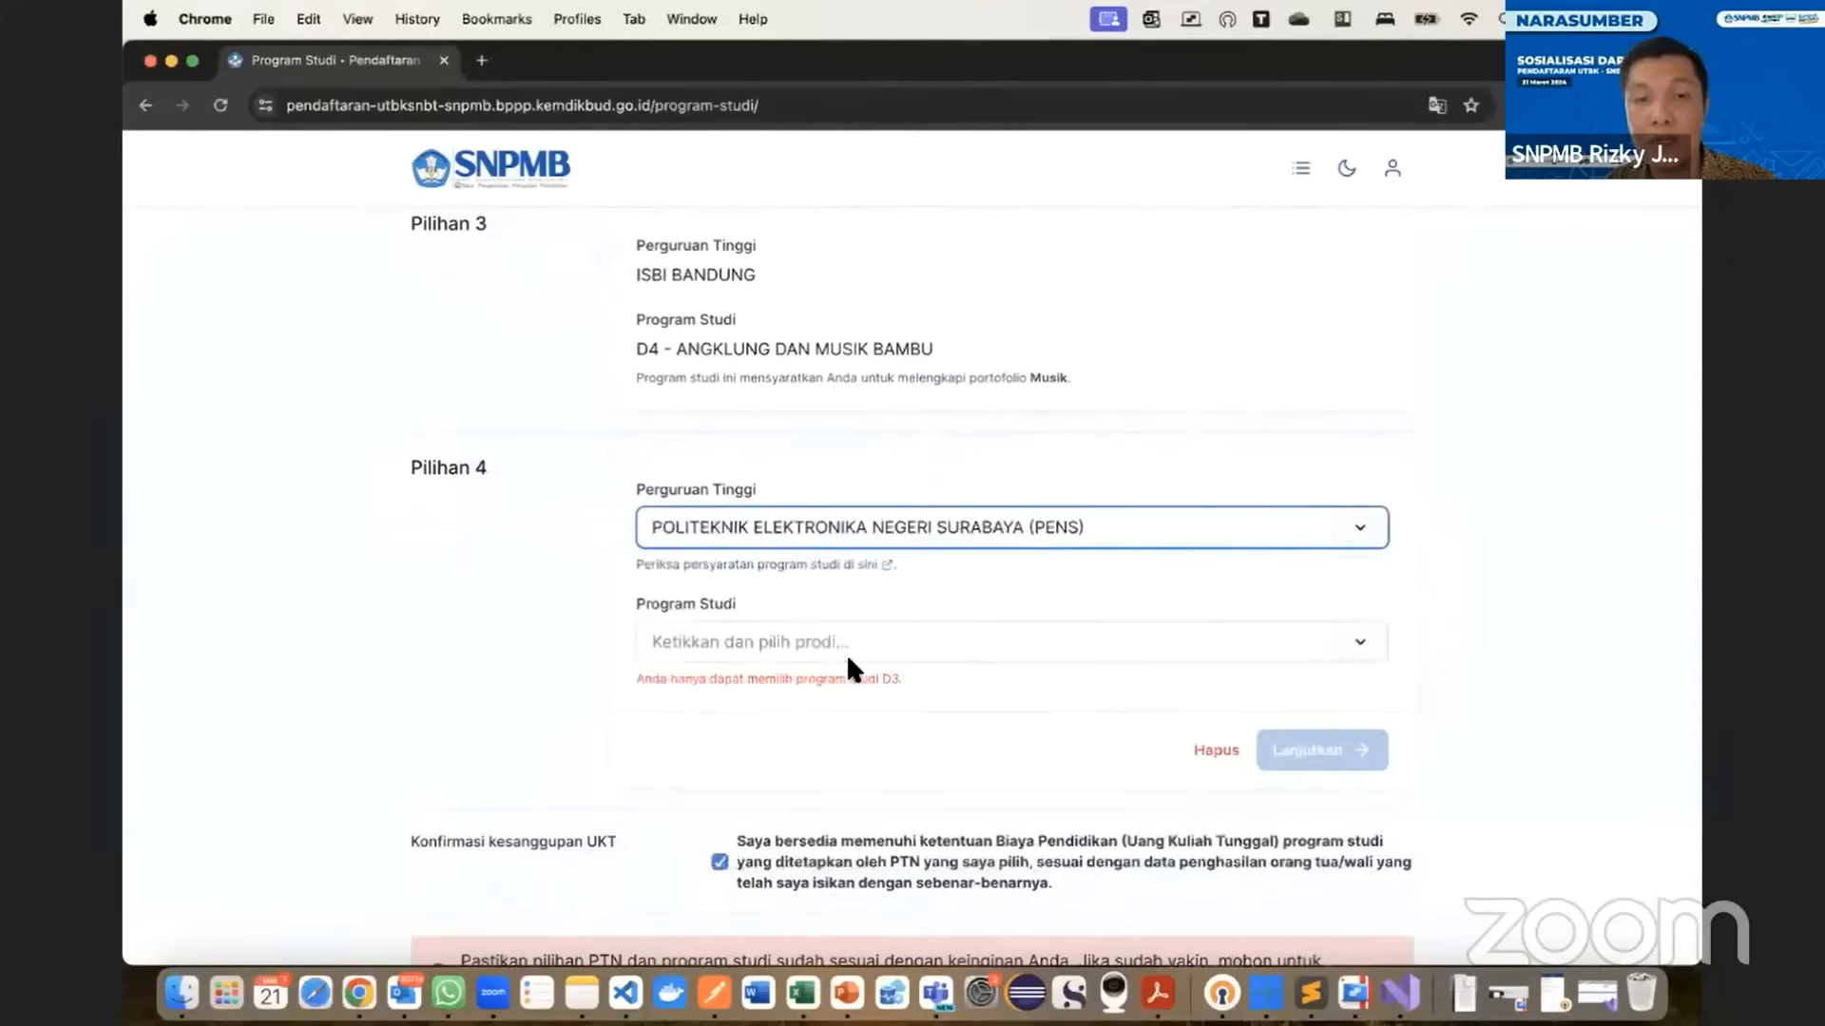
left_click(846, 652)
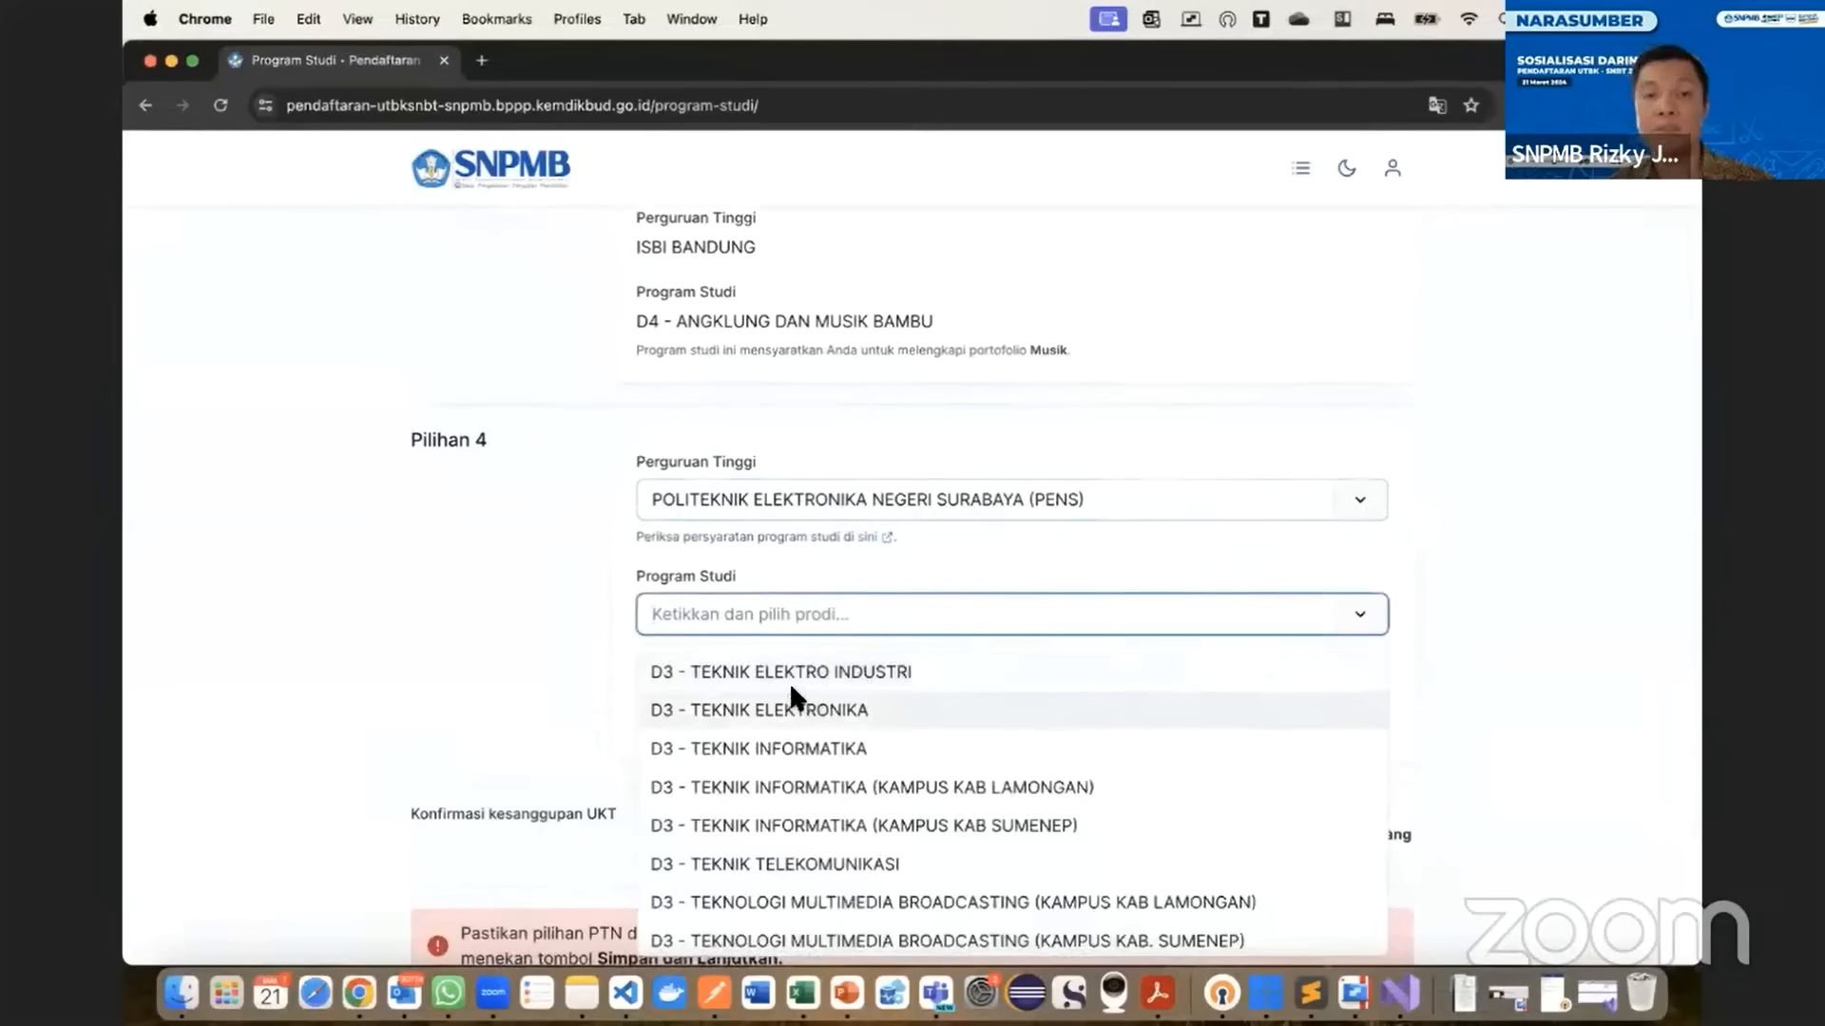
left_click(775, 708)
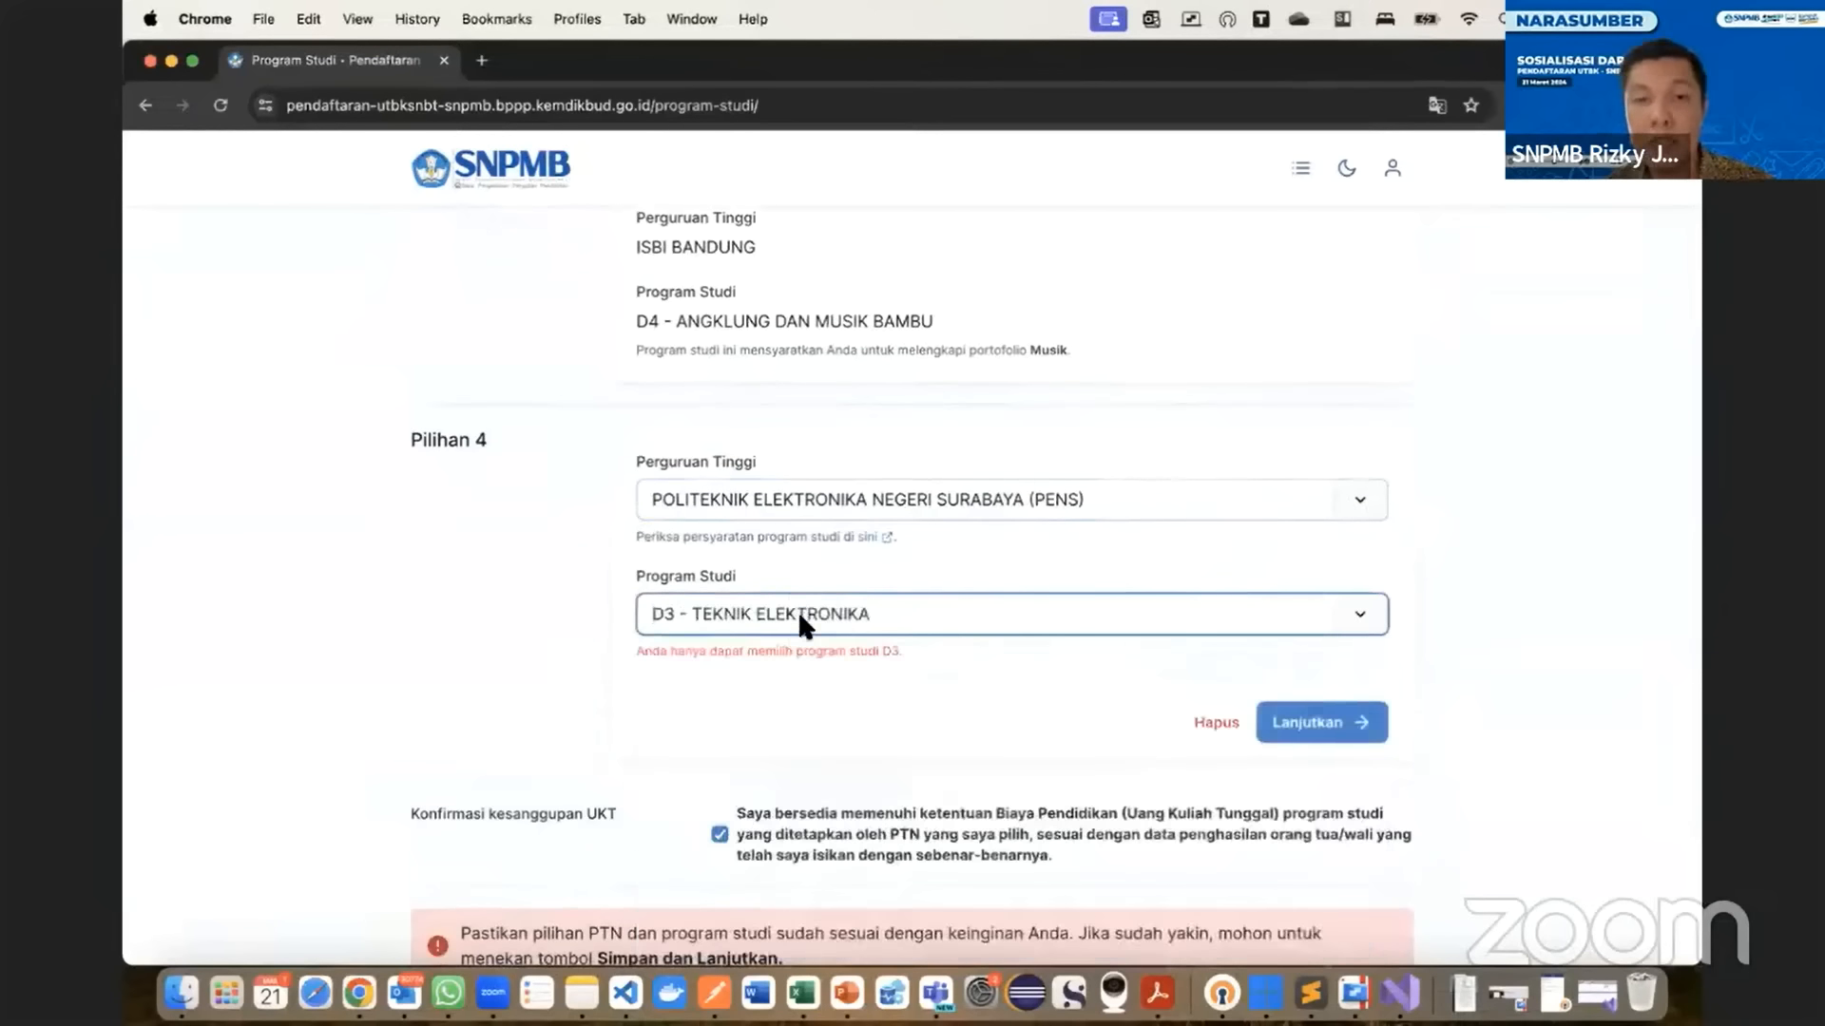
left_click(1307, 724)
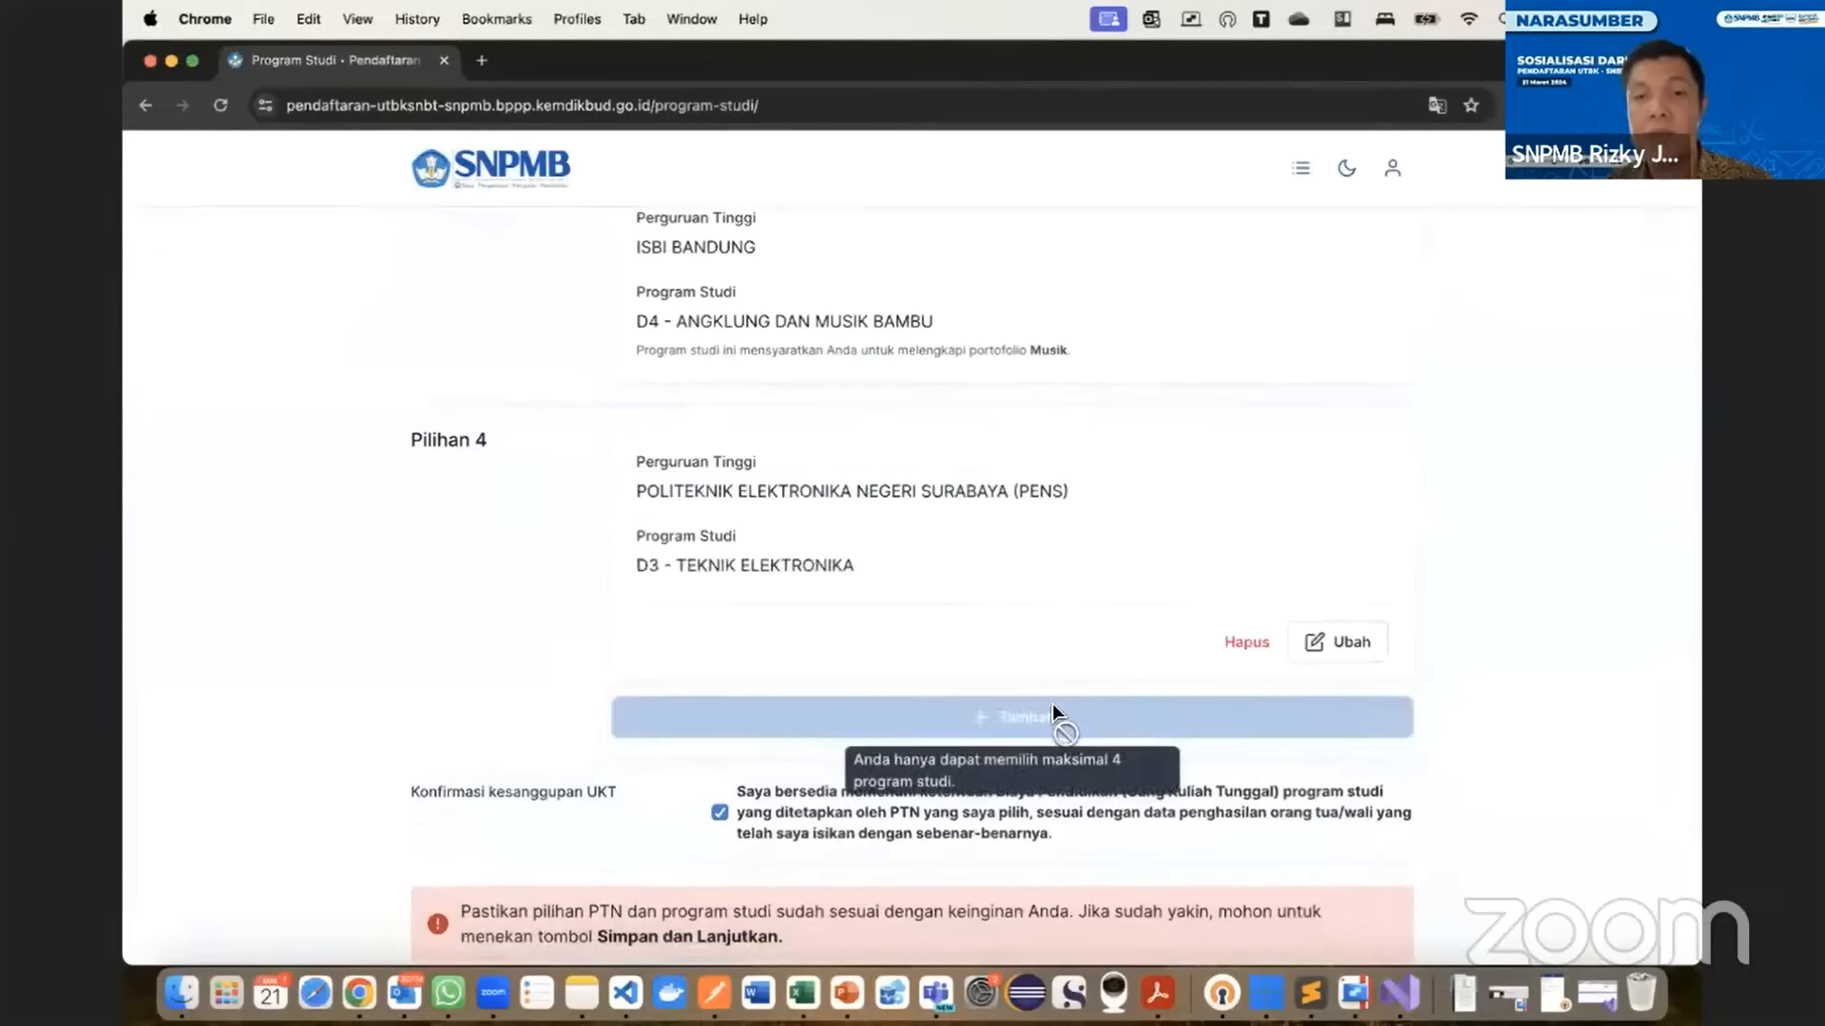
scroll(1042, 670, "down", 5)
scroll(1057, 672, "up", 3)
scroll(1057, 672, "down", 3)
- Save the four study choices and review the Musik portfolio requirements (MP4 videos, max 50 MB each)
left_click(1315, 760)
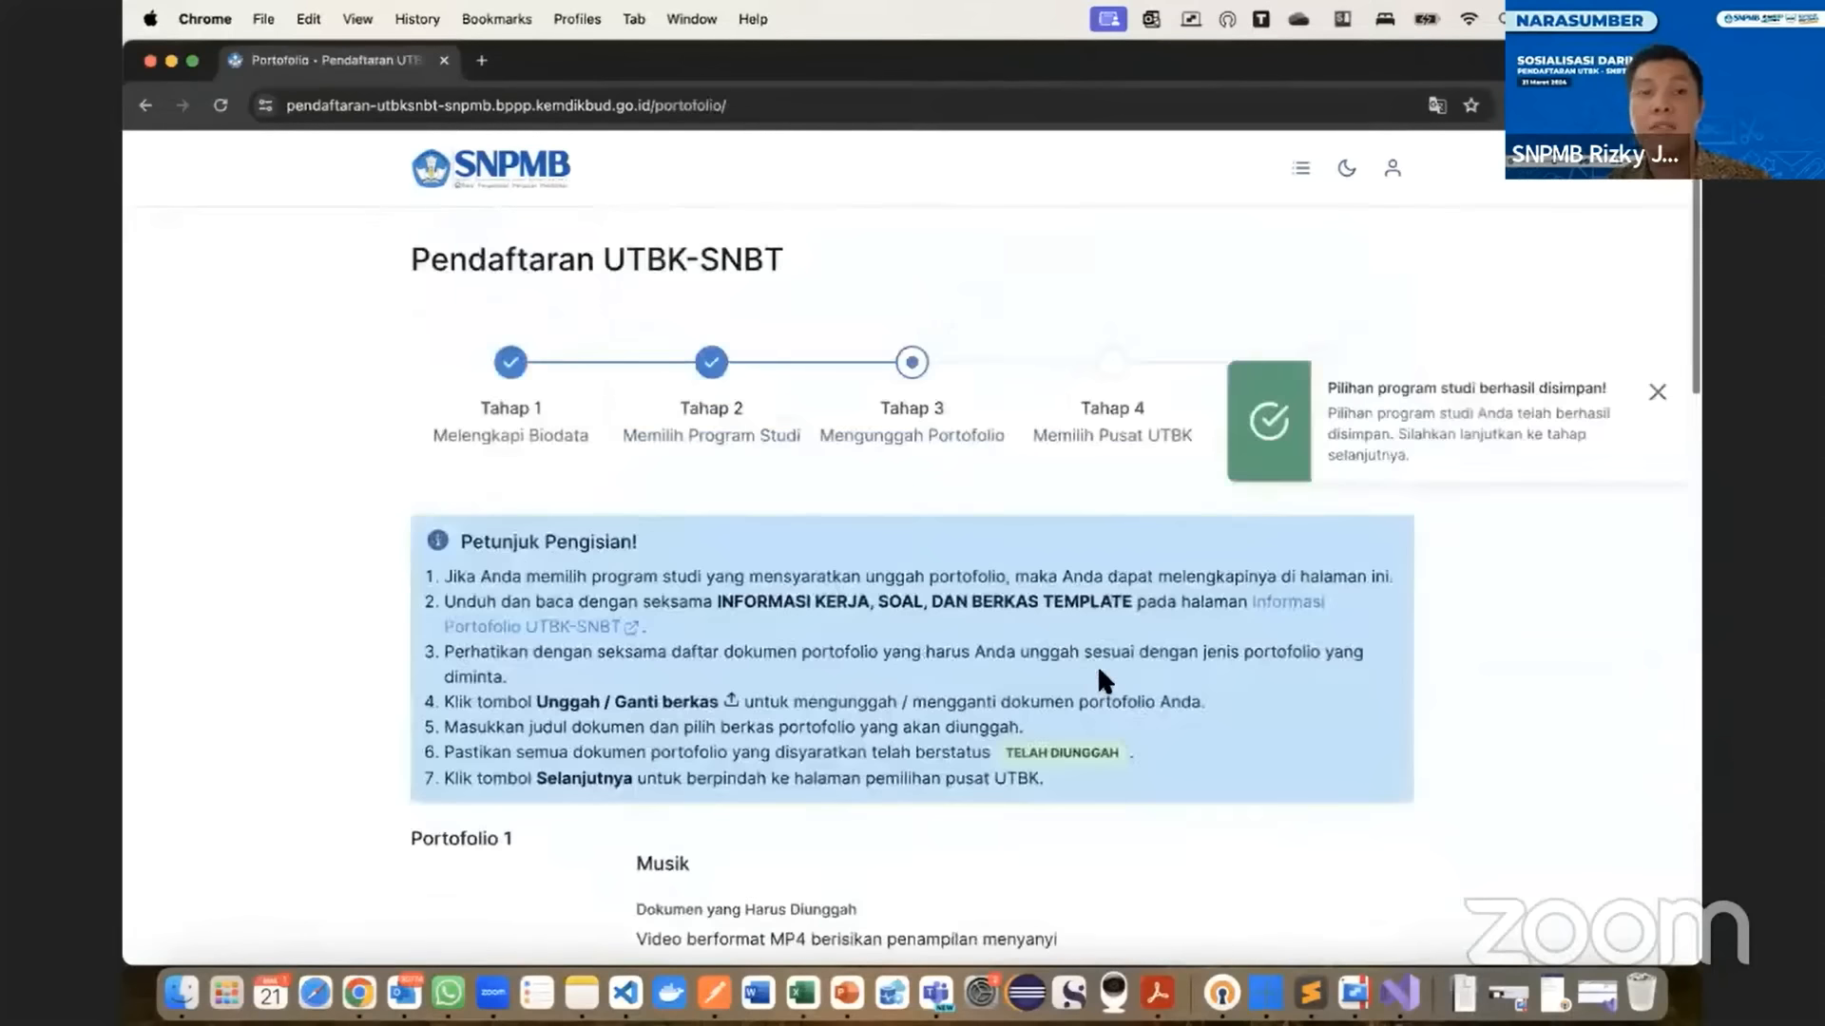
scroll(1086, 664, "down", 7)
scroll(1088, 670, "down", 4)
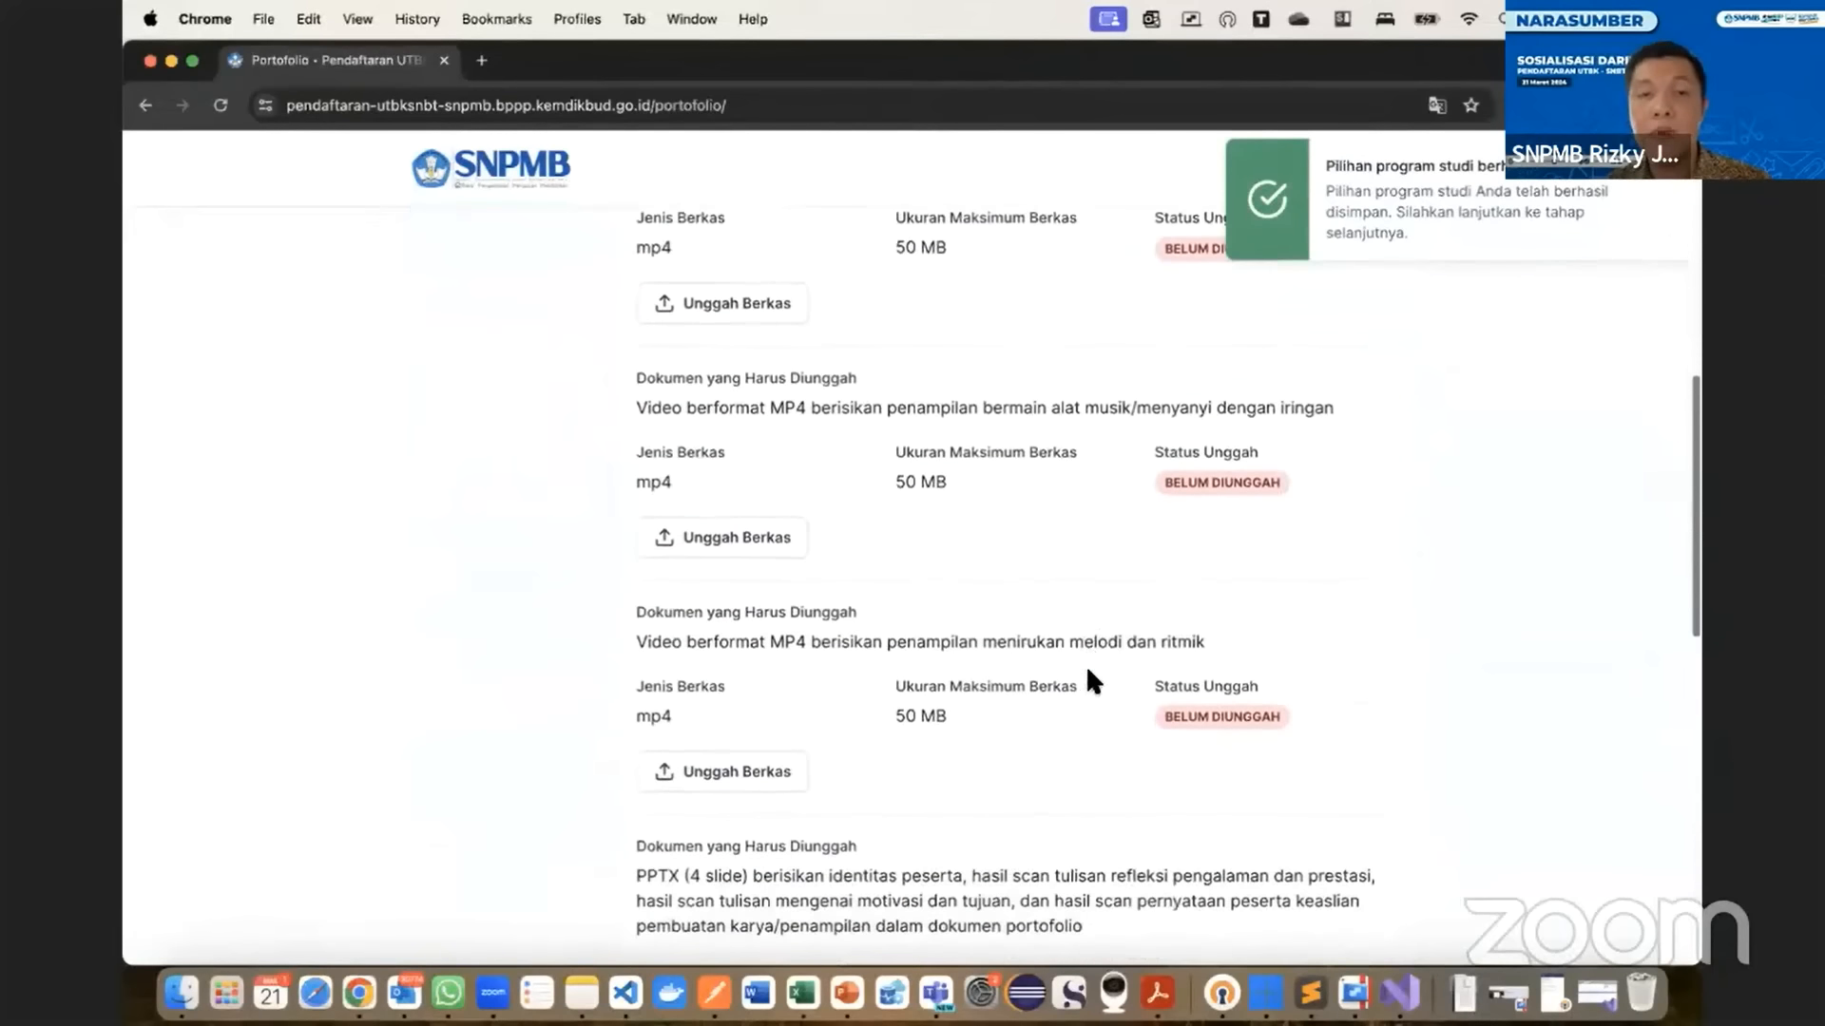
scroll(1087, 671, "up", 5)
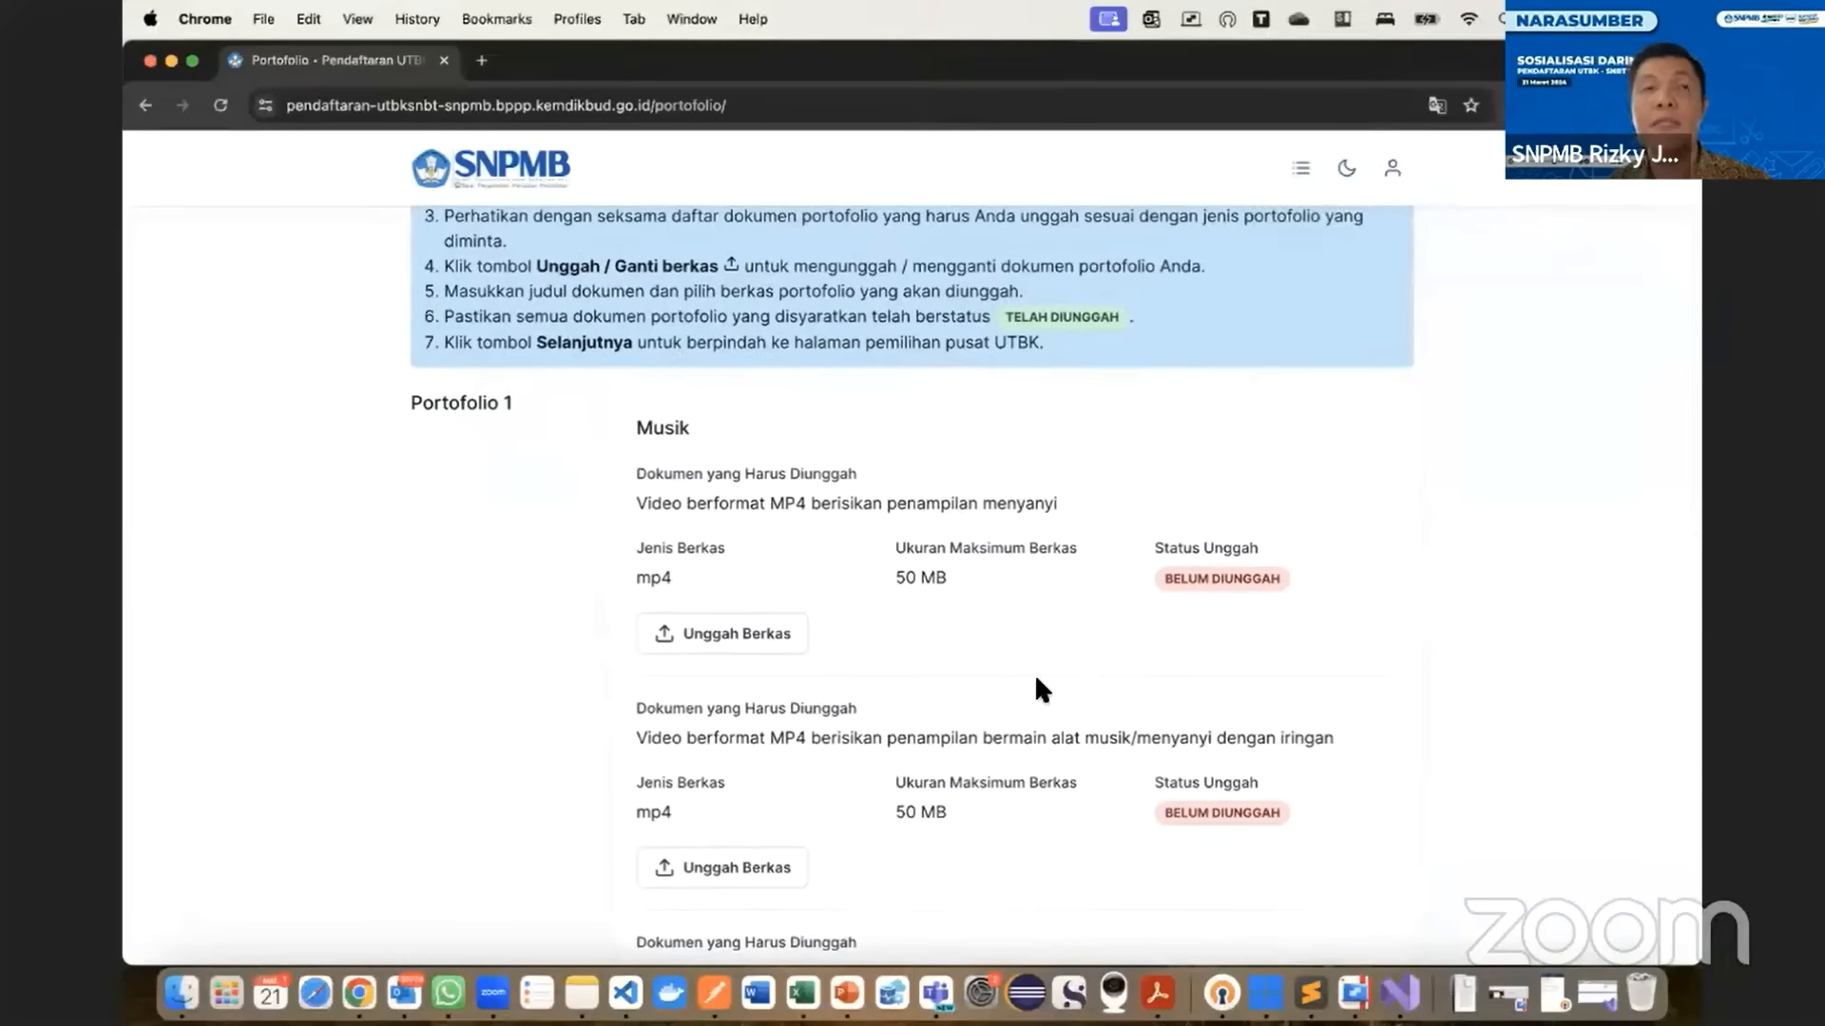
scroll(1037, 680, "up", 3)
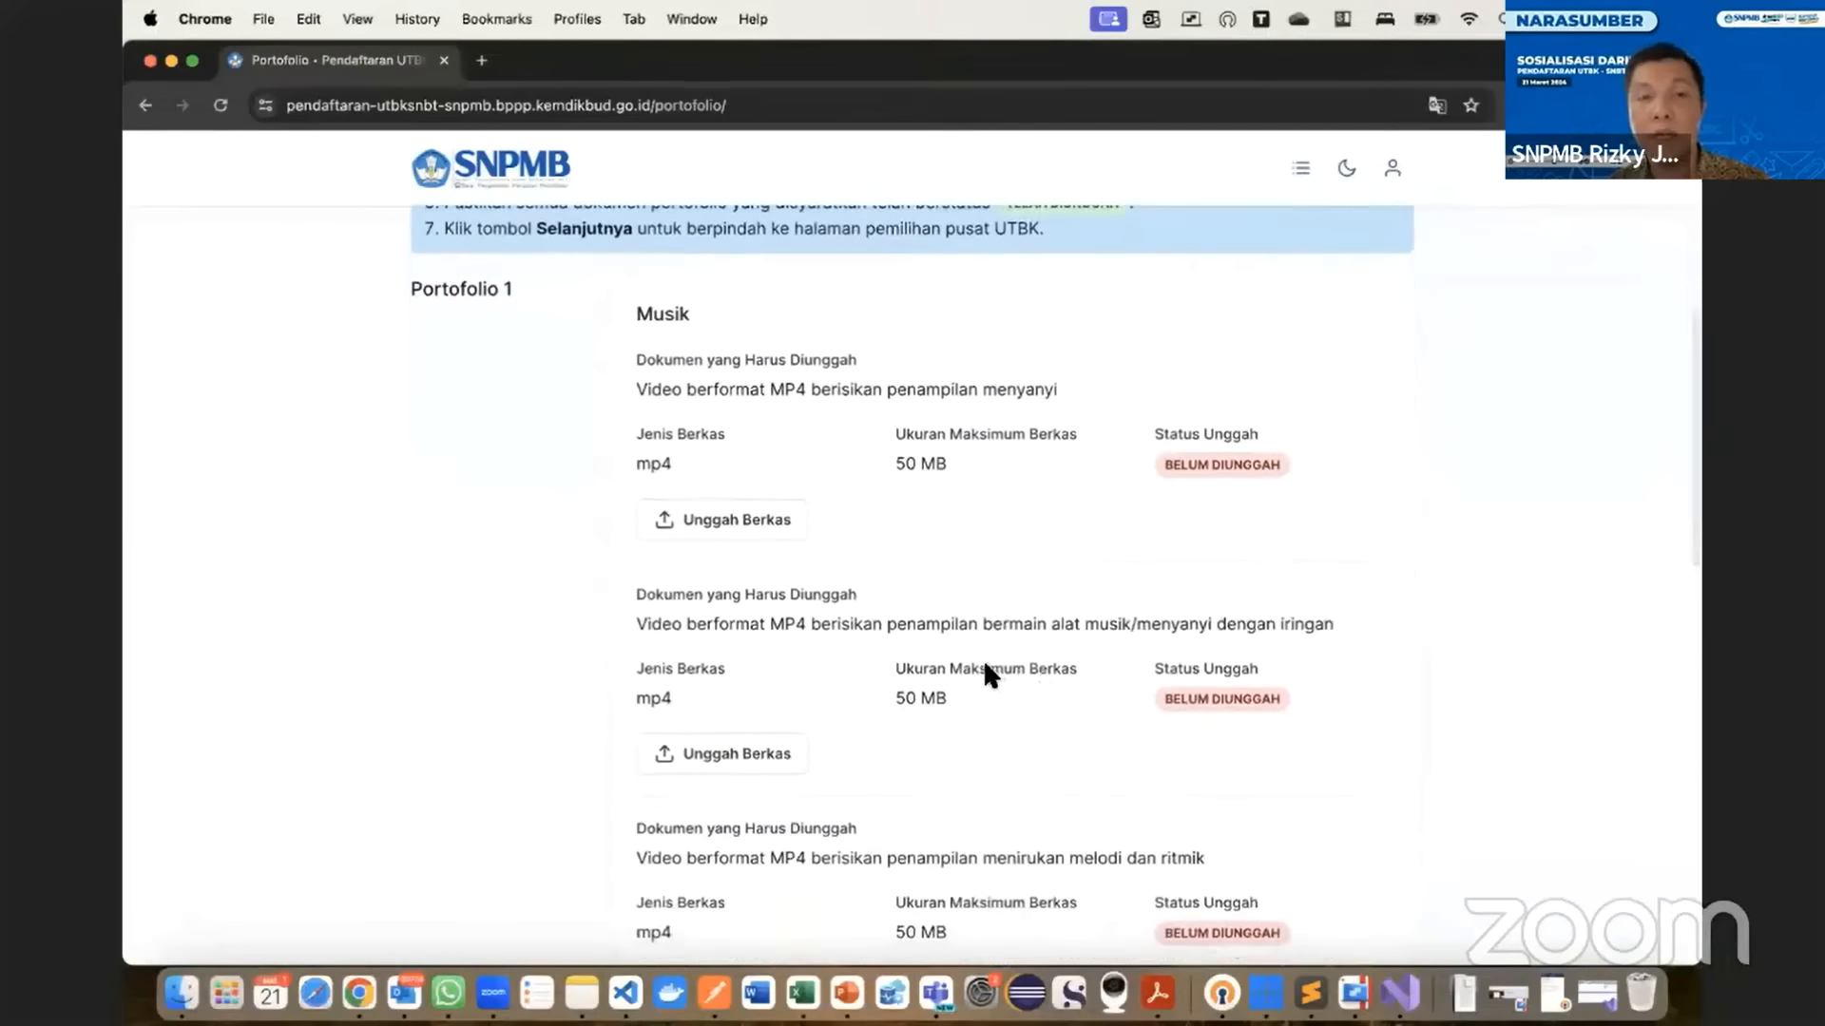
scroll(909, 627, "up", 2)
scroll(911, 634, "up", 1)
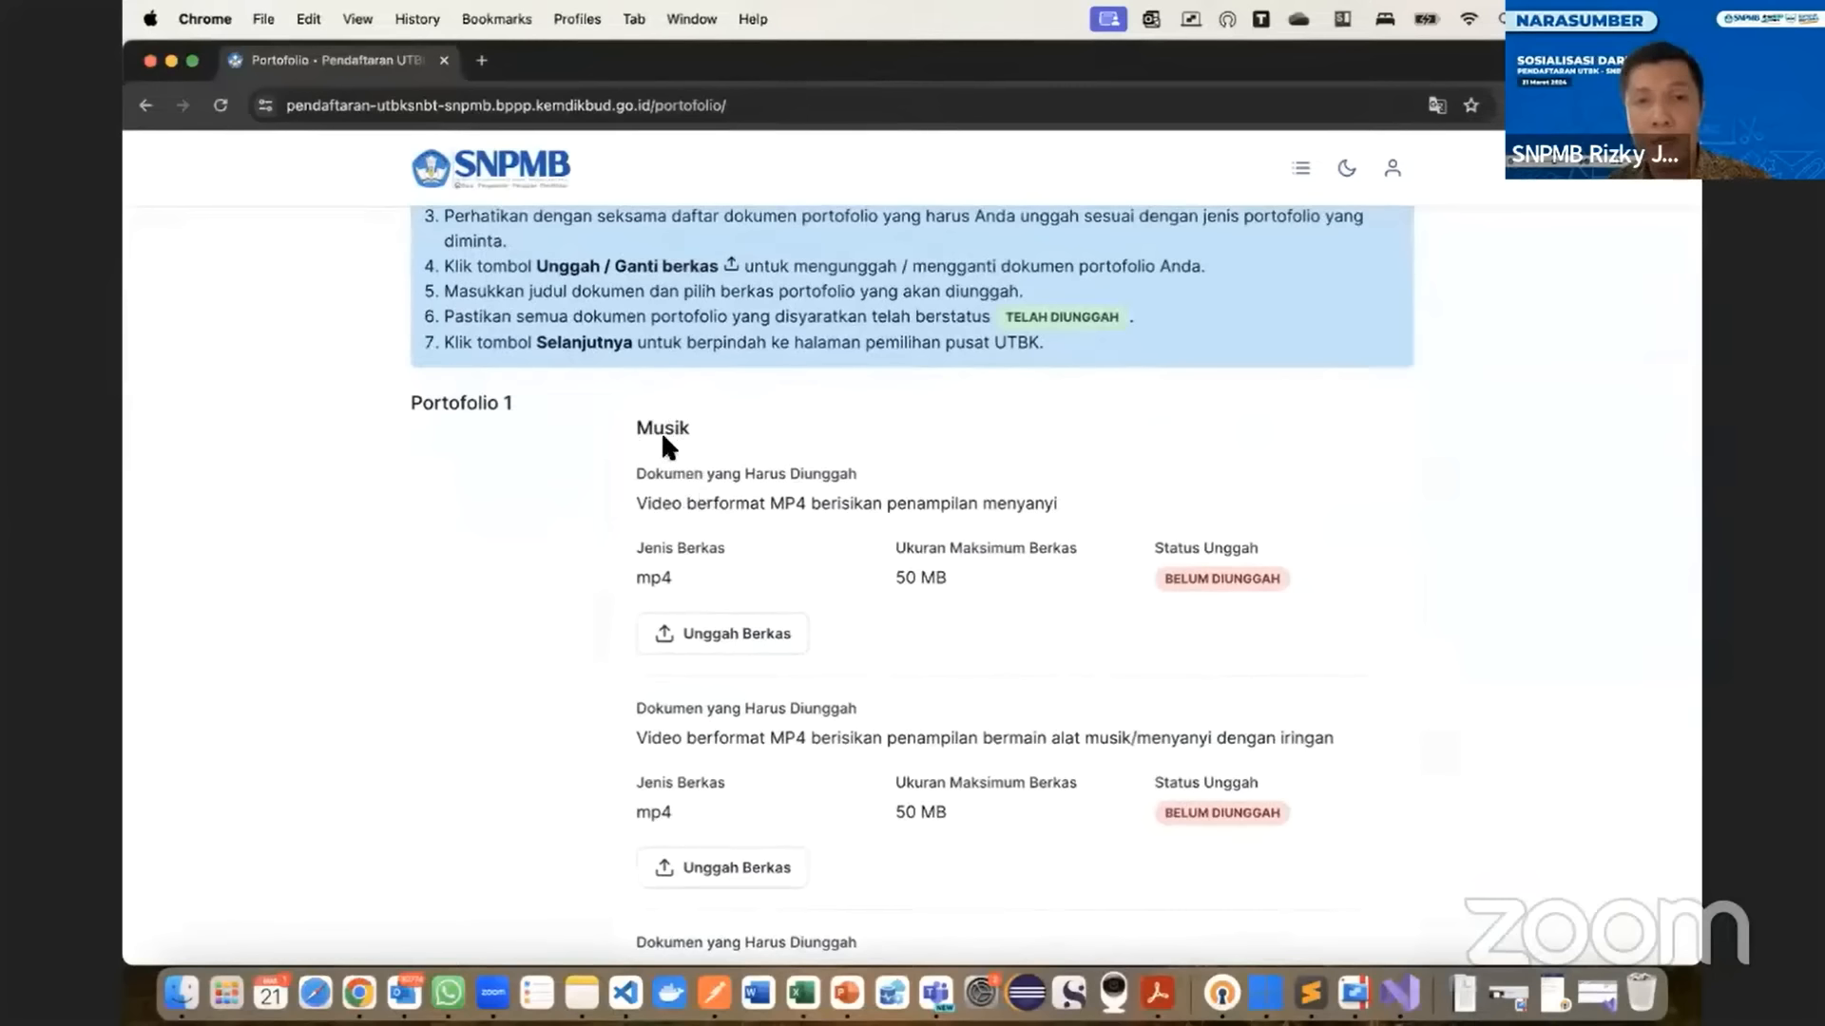
scroll(745, 486, "up", 4)
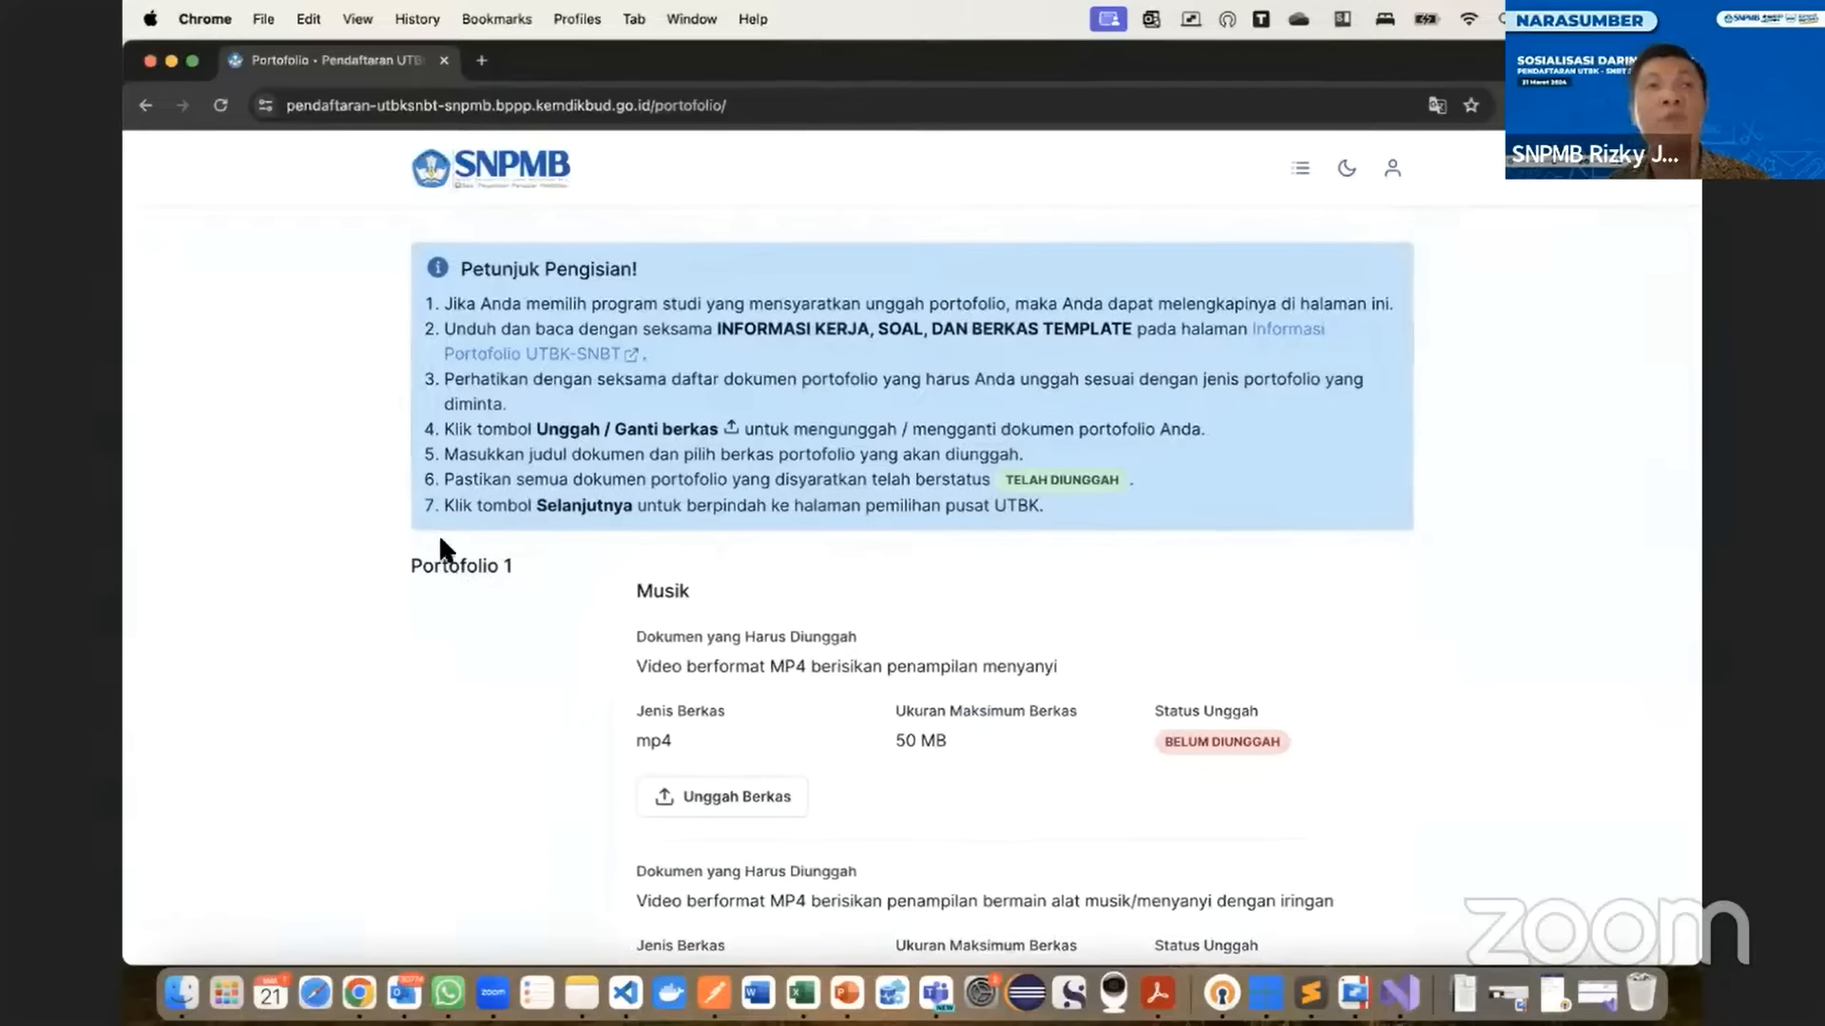
scroll(808, 594, "down", 4)
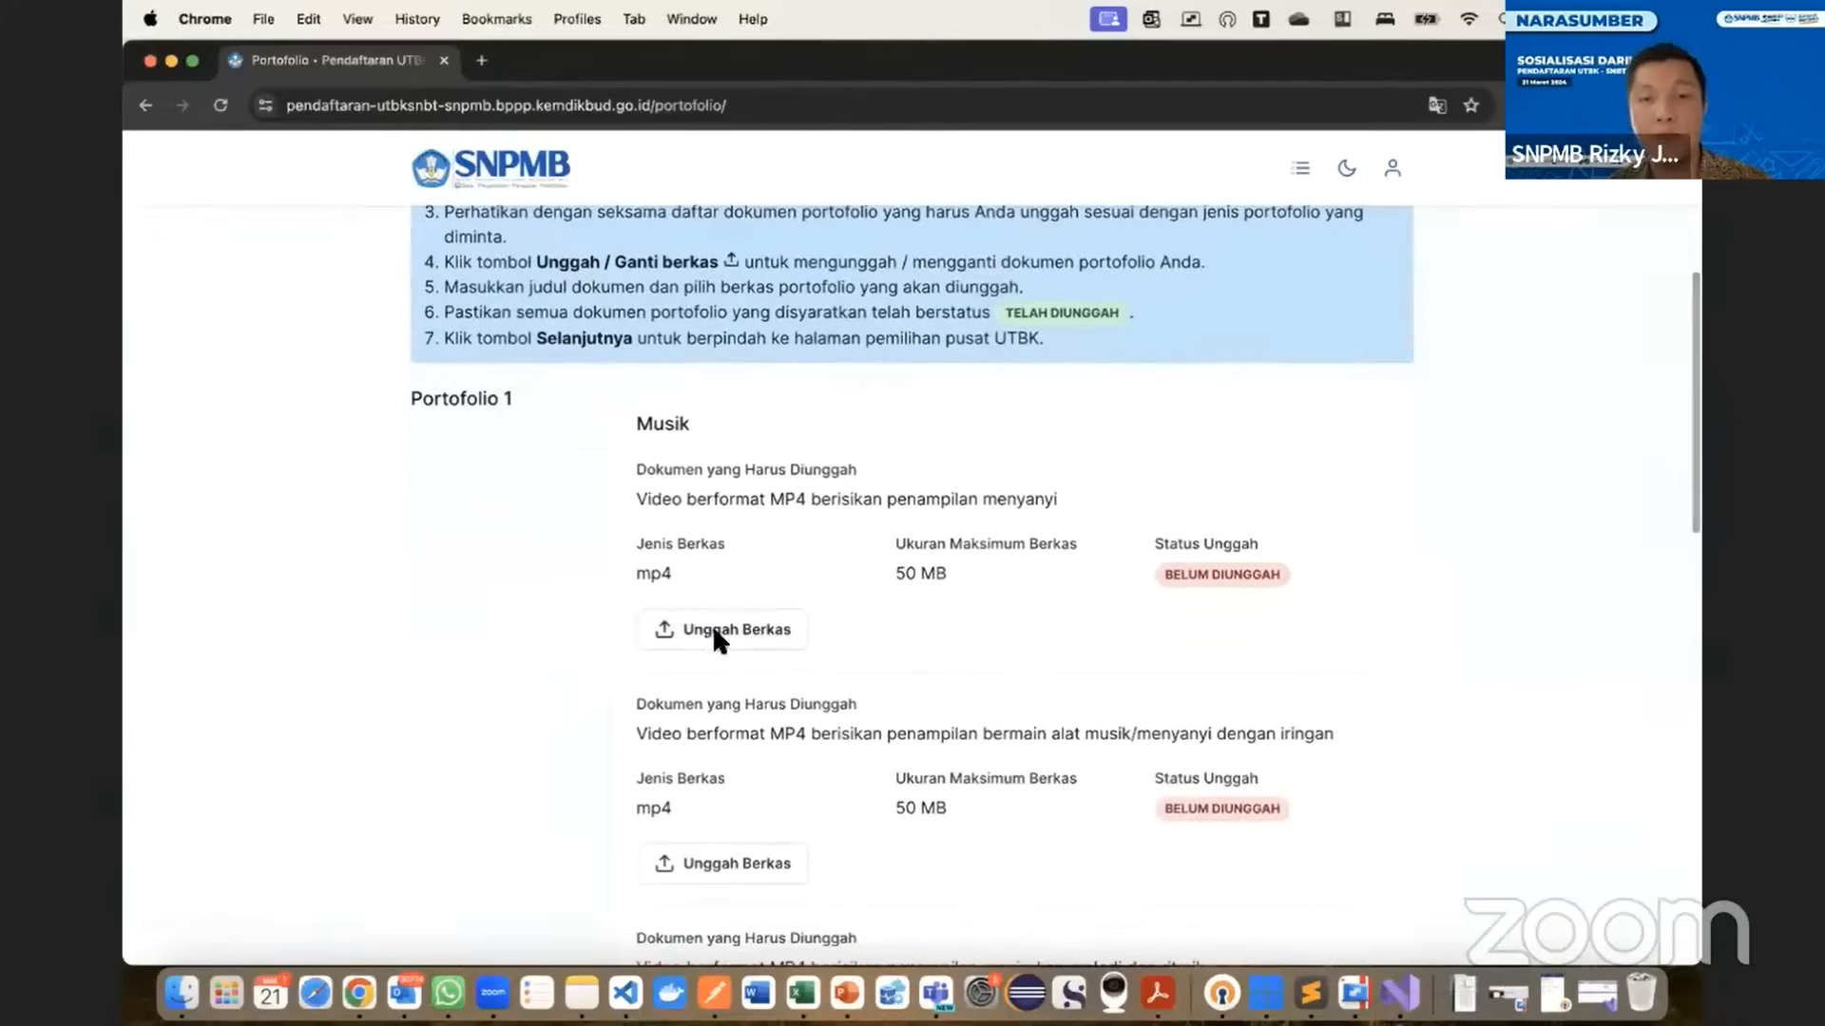
- Upload file_example_MP4_480_1_5MG.mp4 as the Musik portfolio video titled 'Menyanyi'
left_click(724, 629)
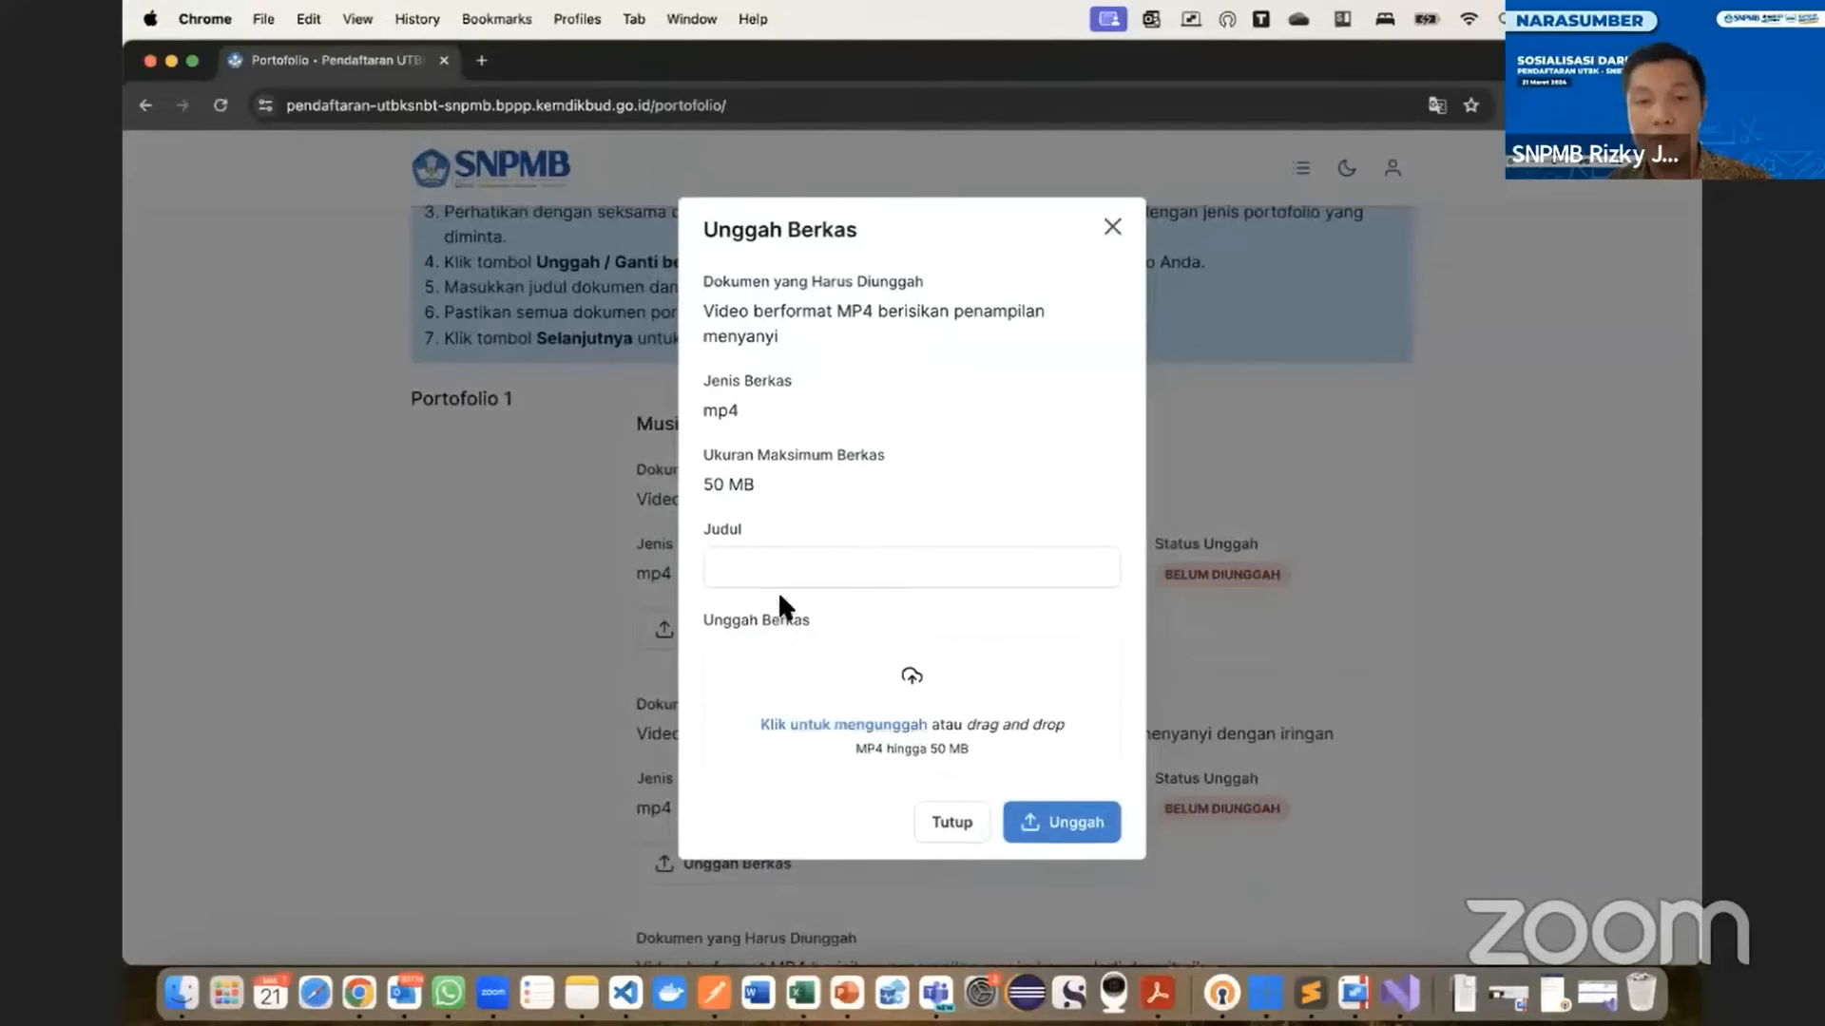
left_click(904, 576)
type("Menyany")
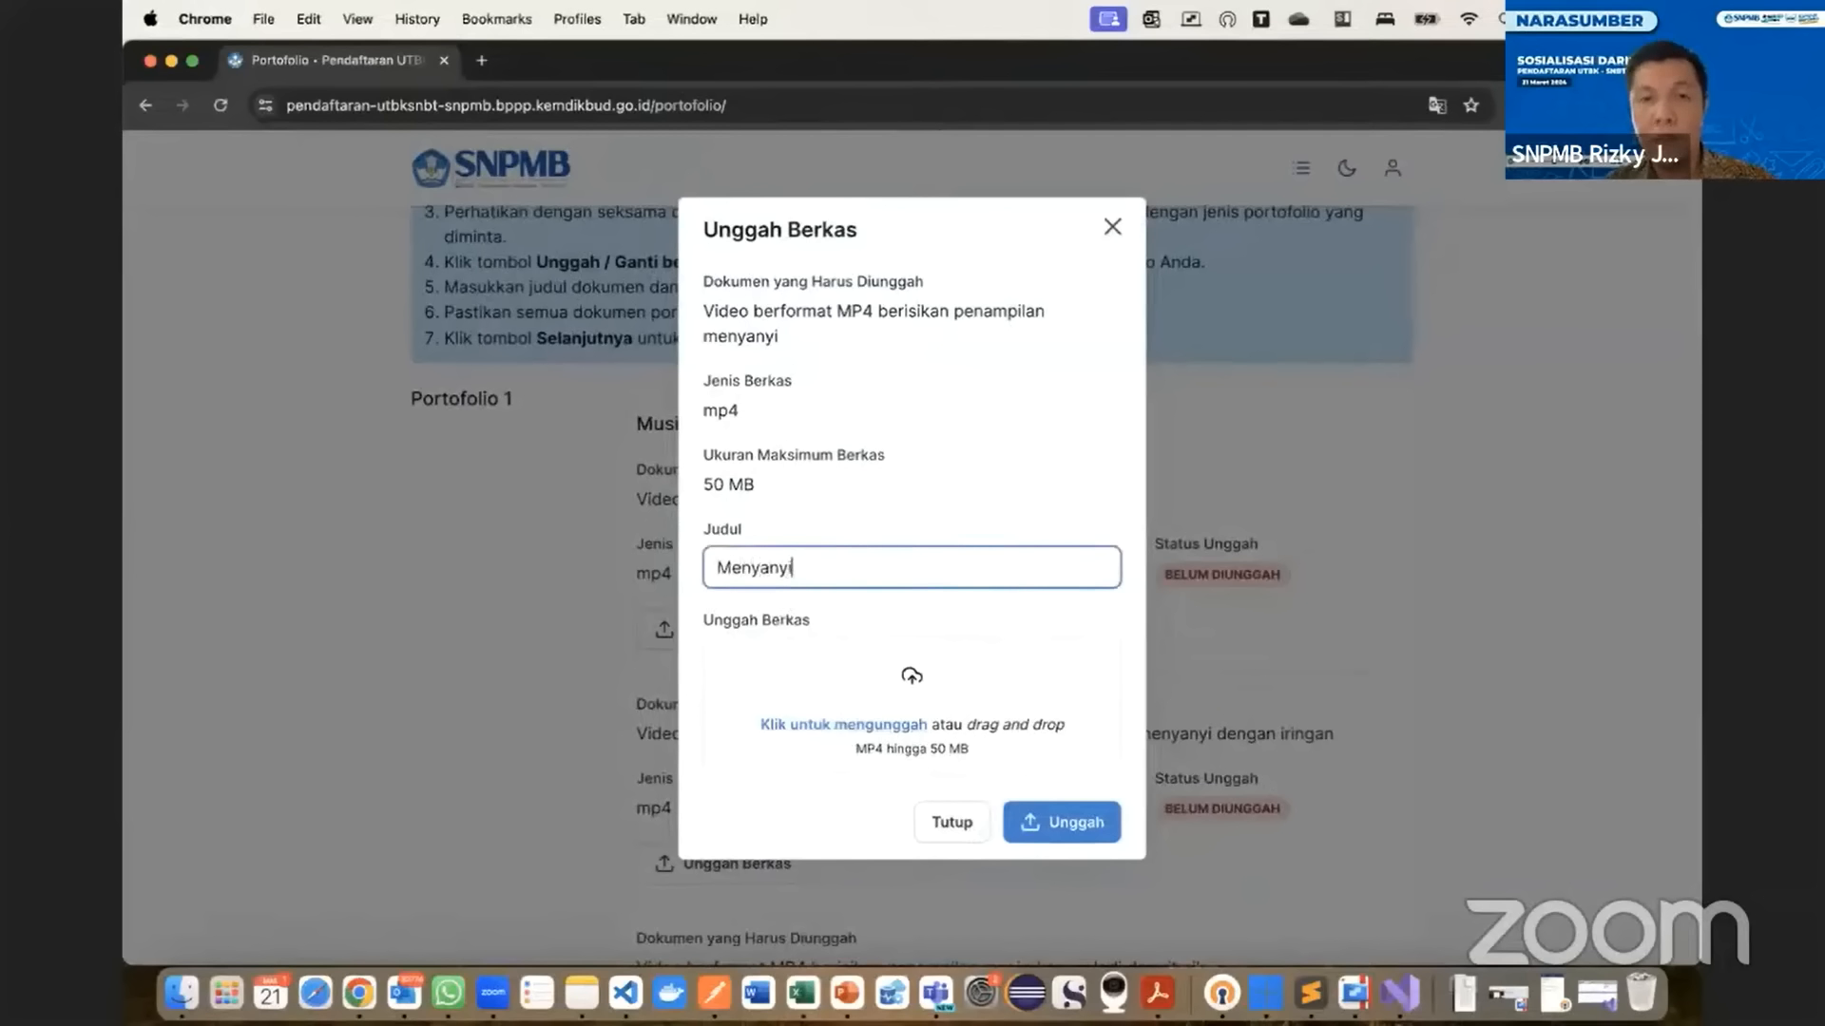
type("i")
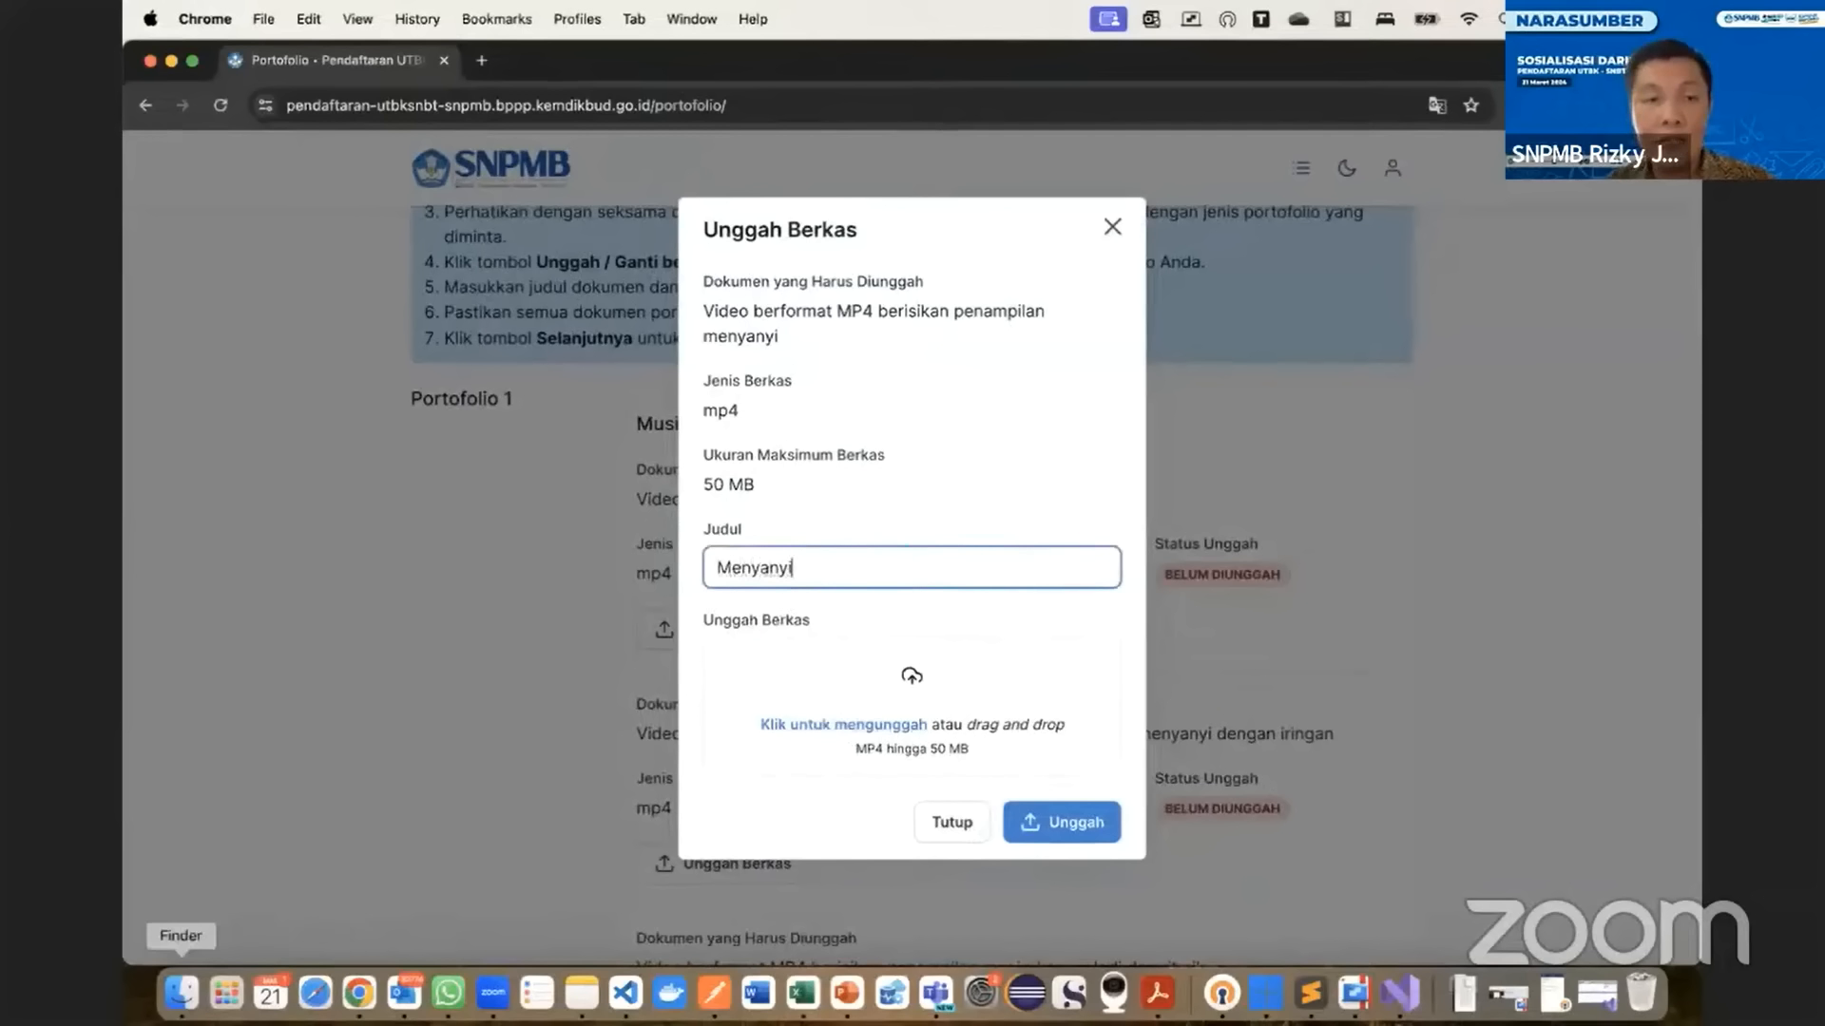
left_click(181, 993)
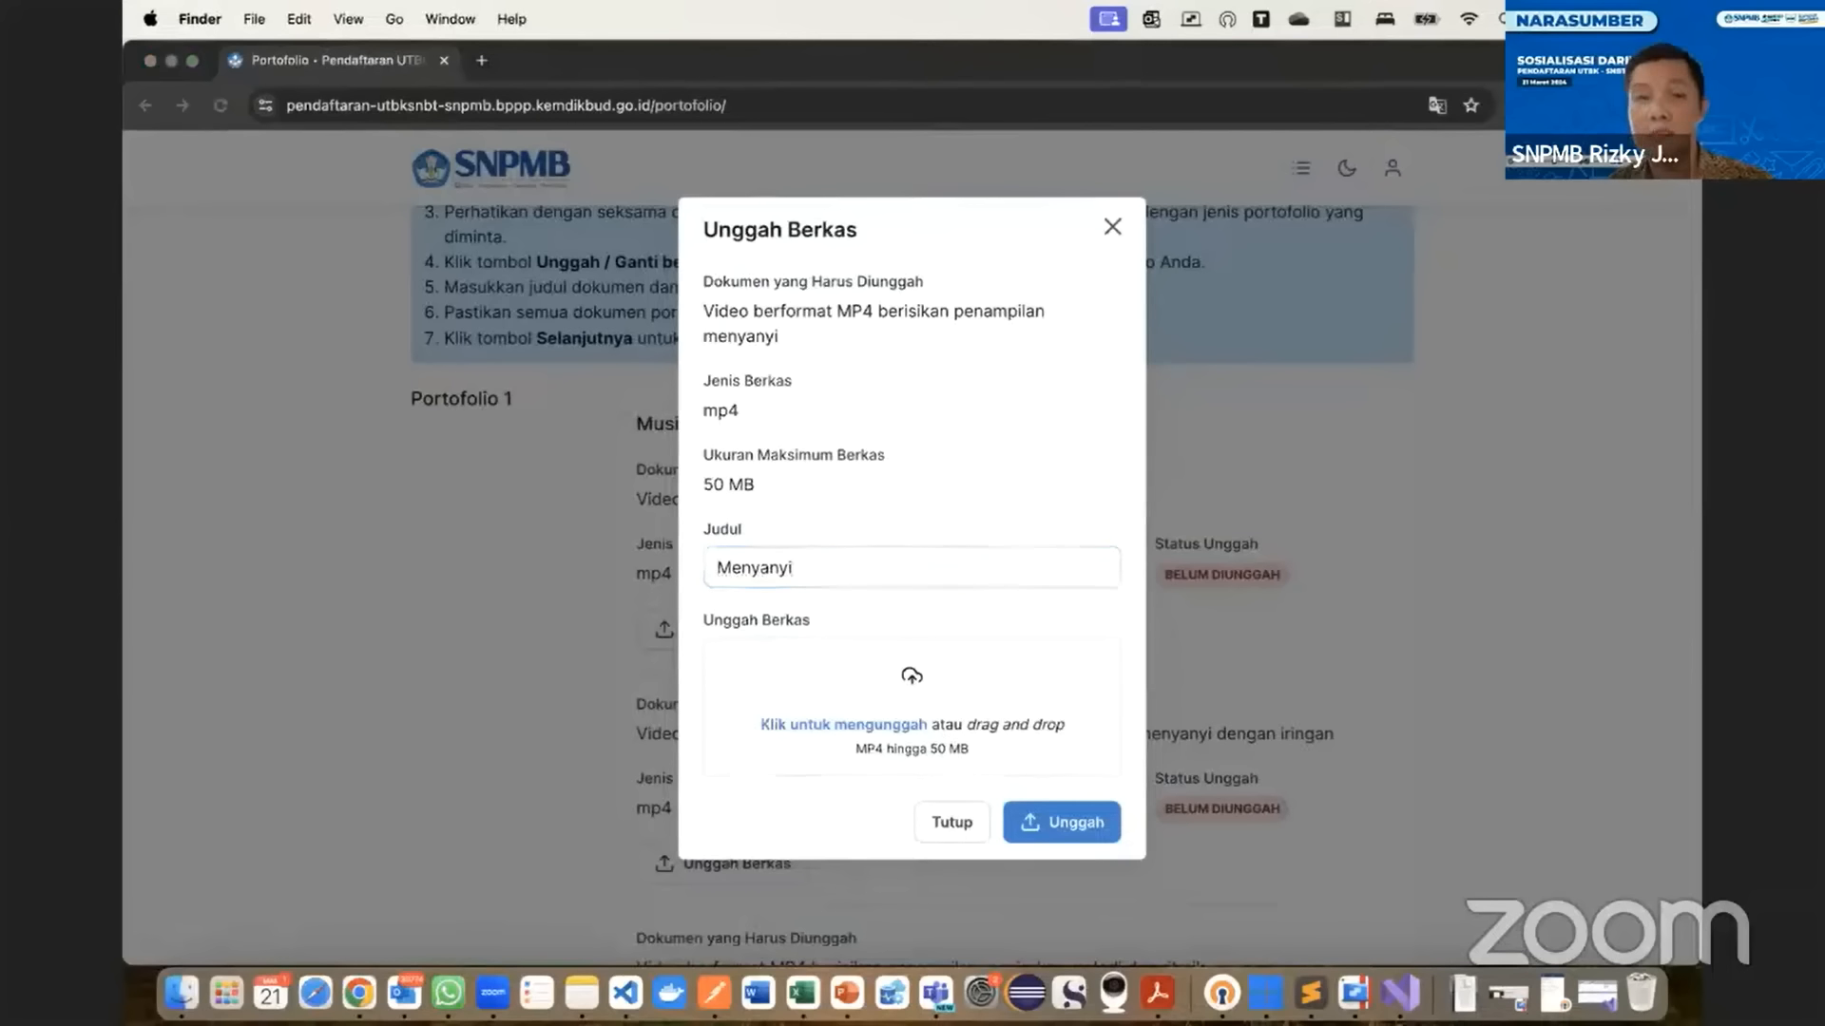
left_click_drag(1140, 395, 934, 728)
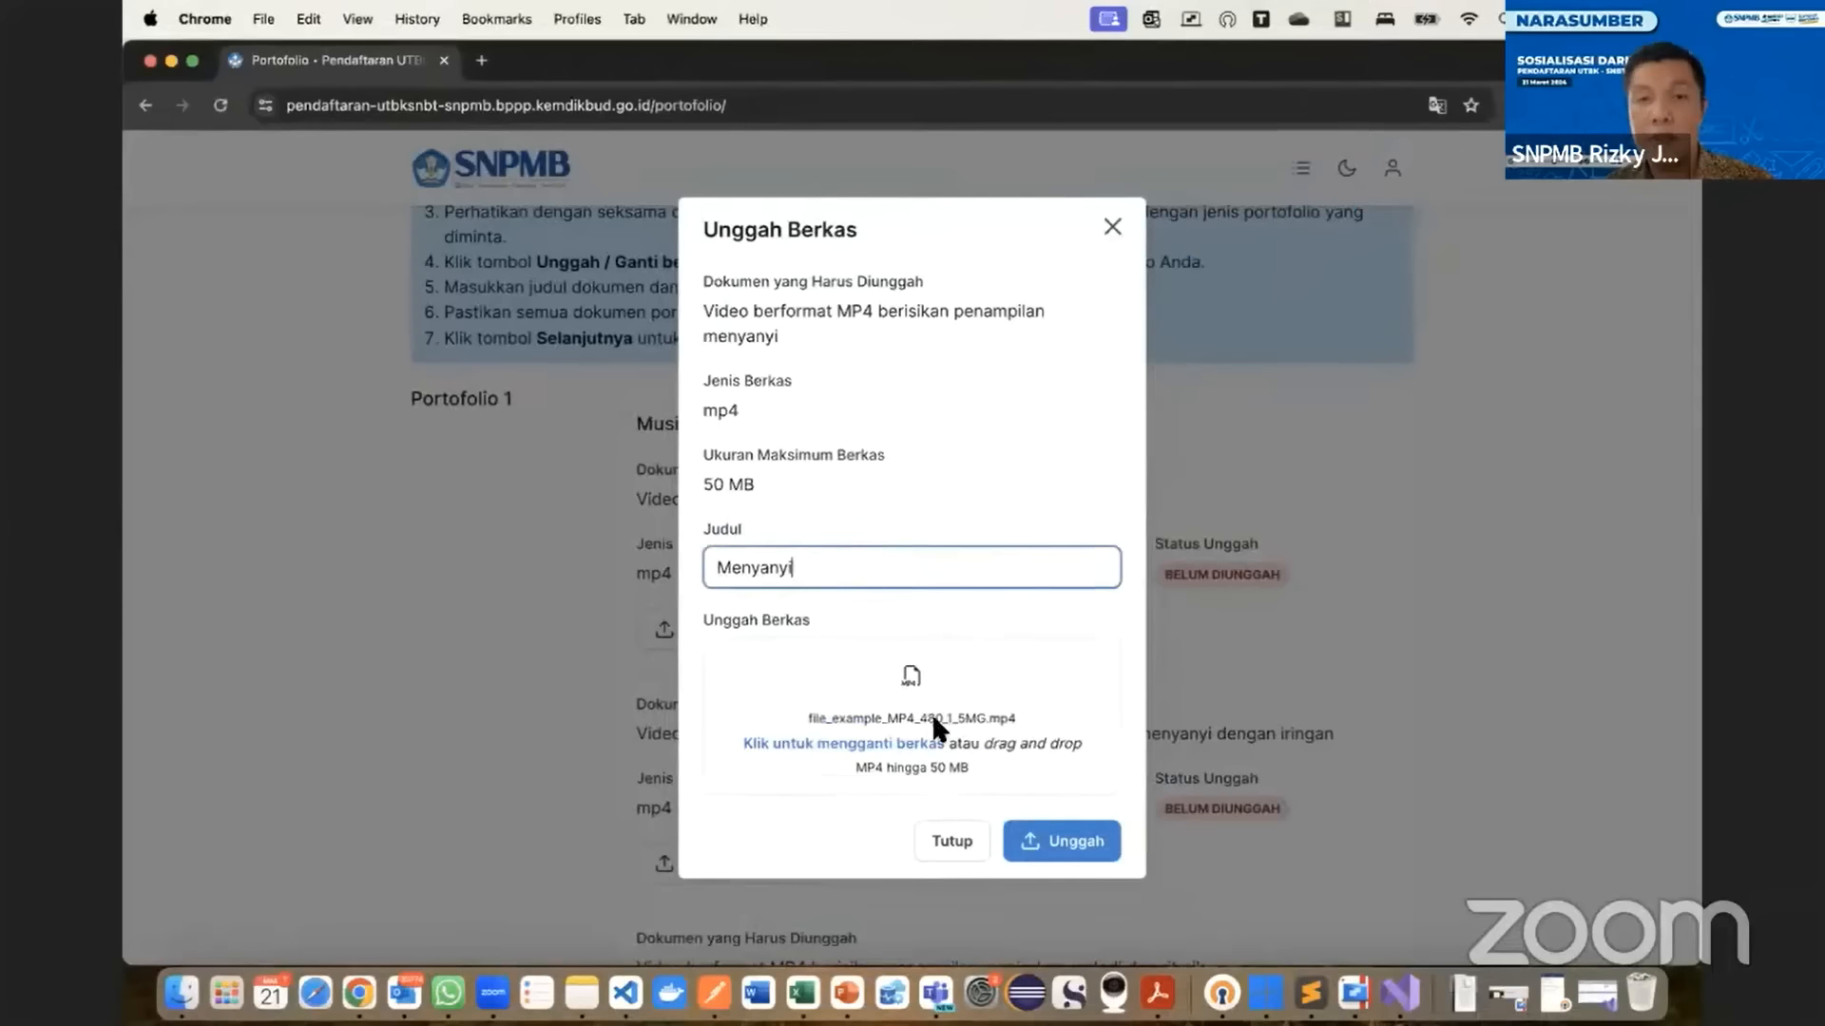
left_click(1064, 841)
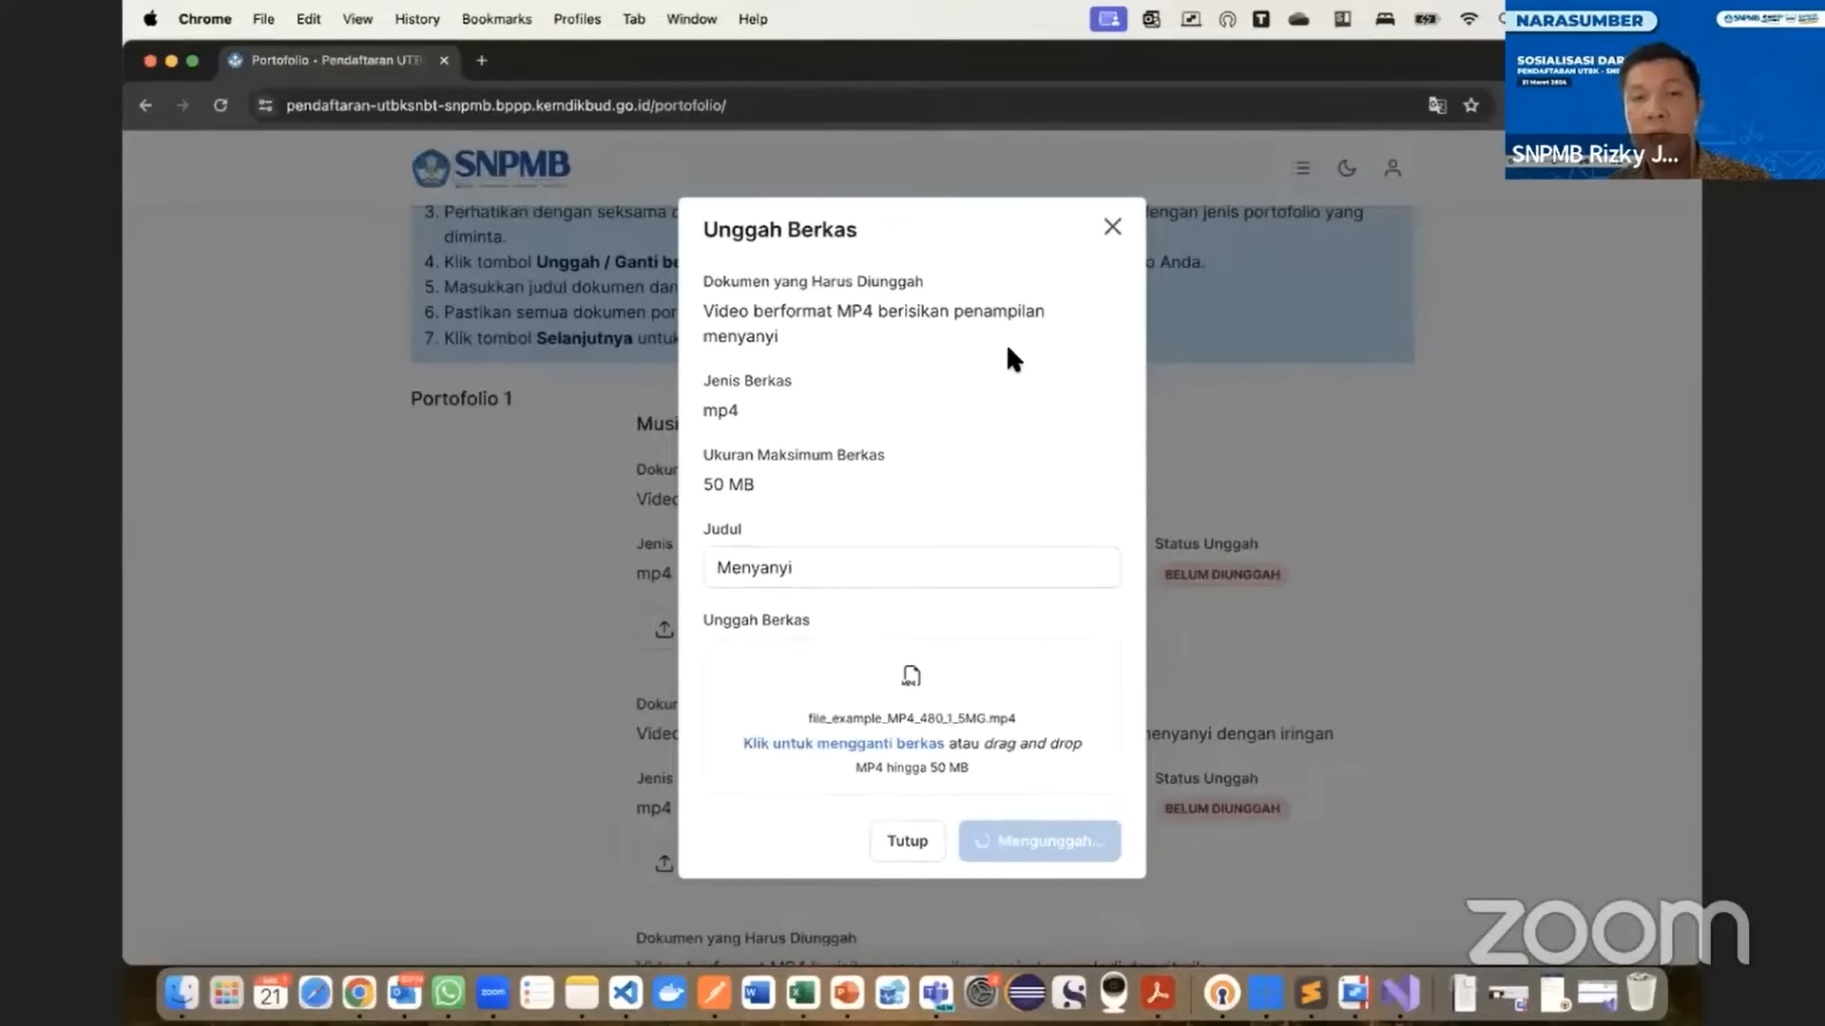
scroll(989, 687, "down", 10)
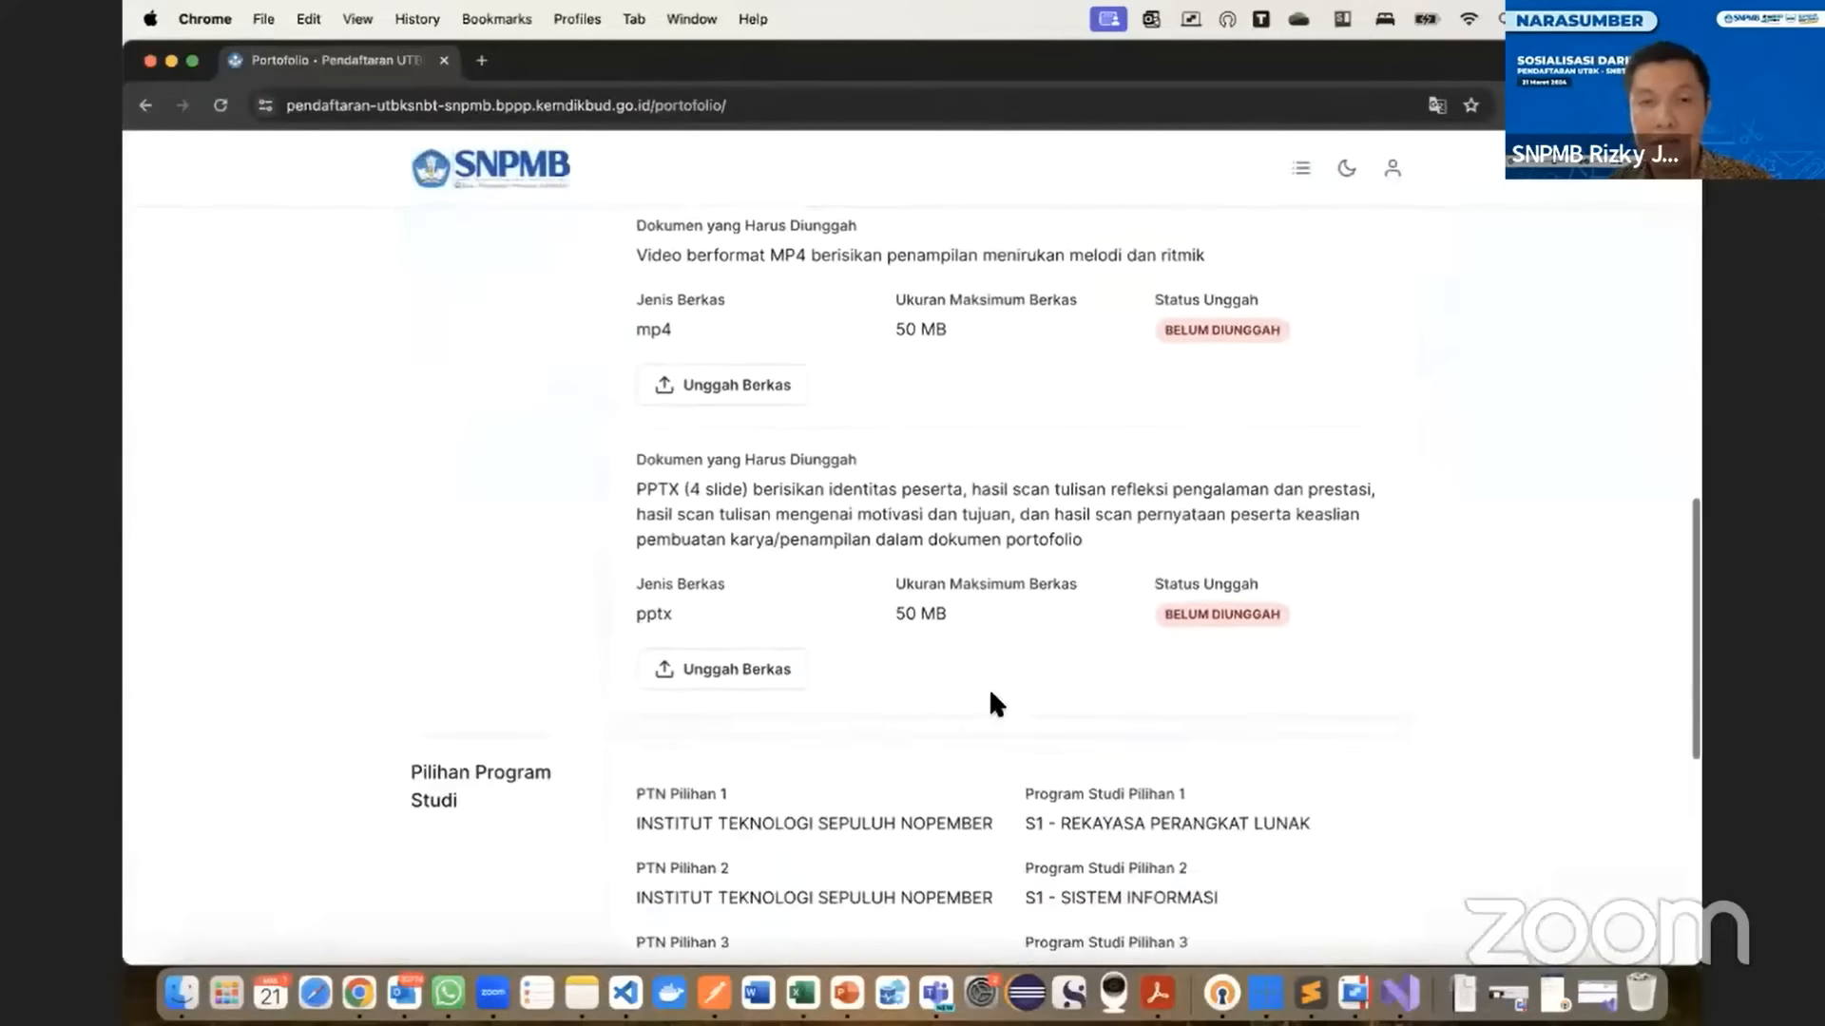
scroll(989, 611, "up", 8)
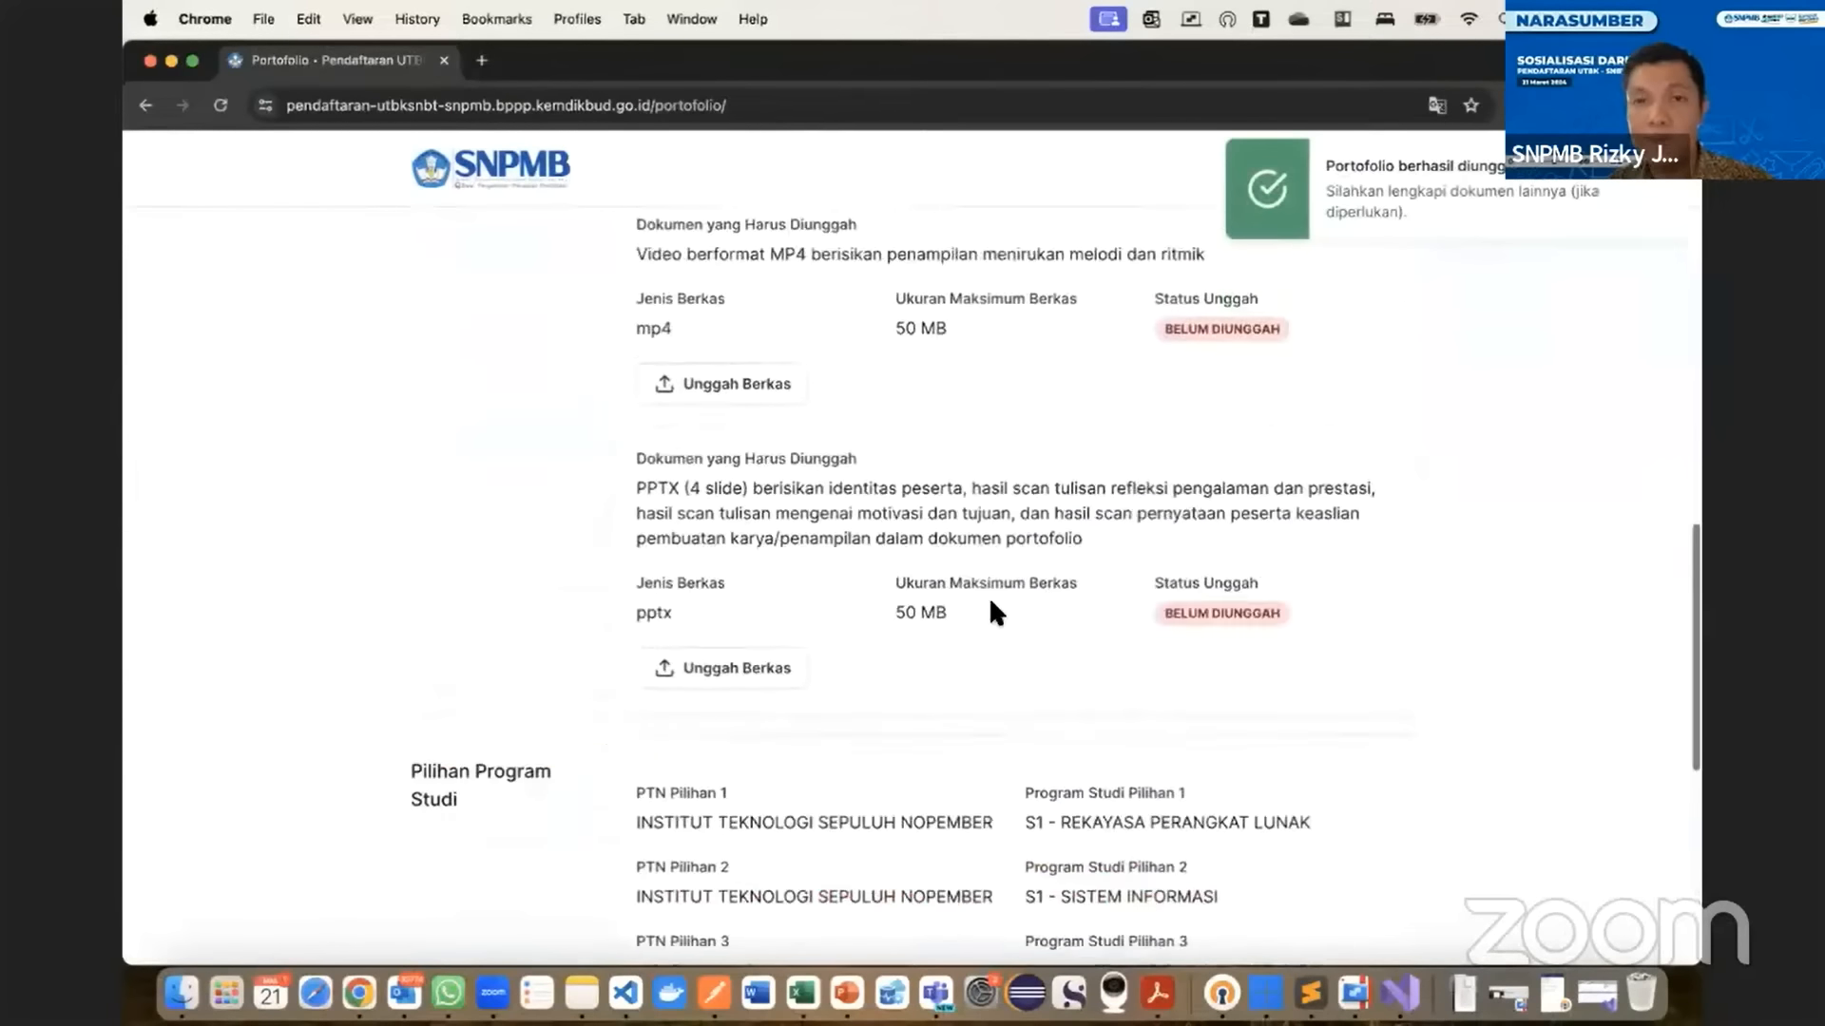
scroll(989, 596, "down", 1)
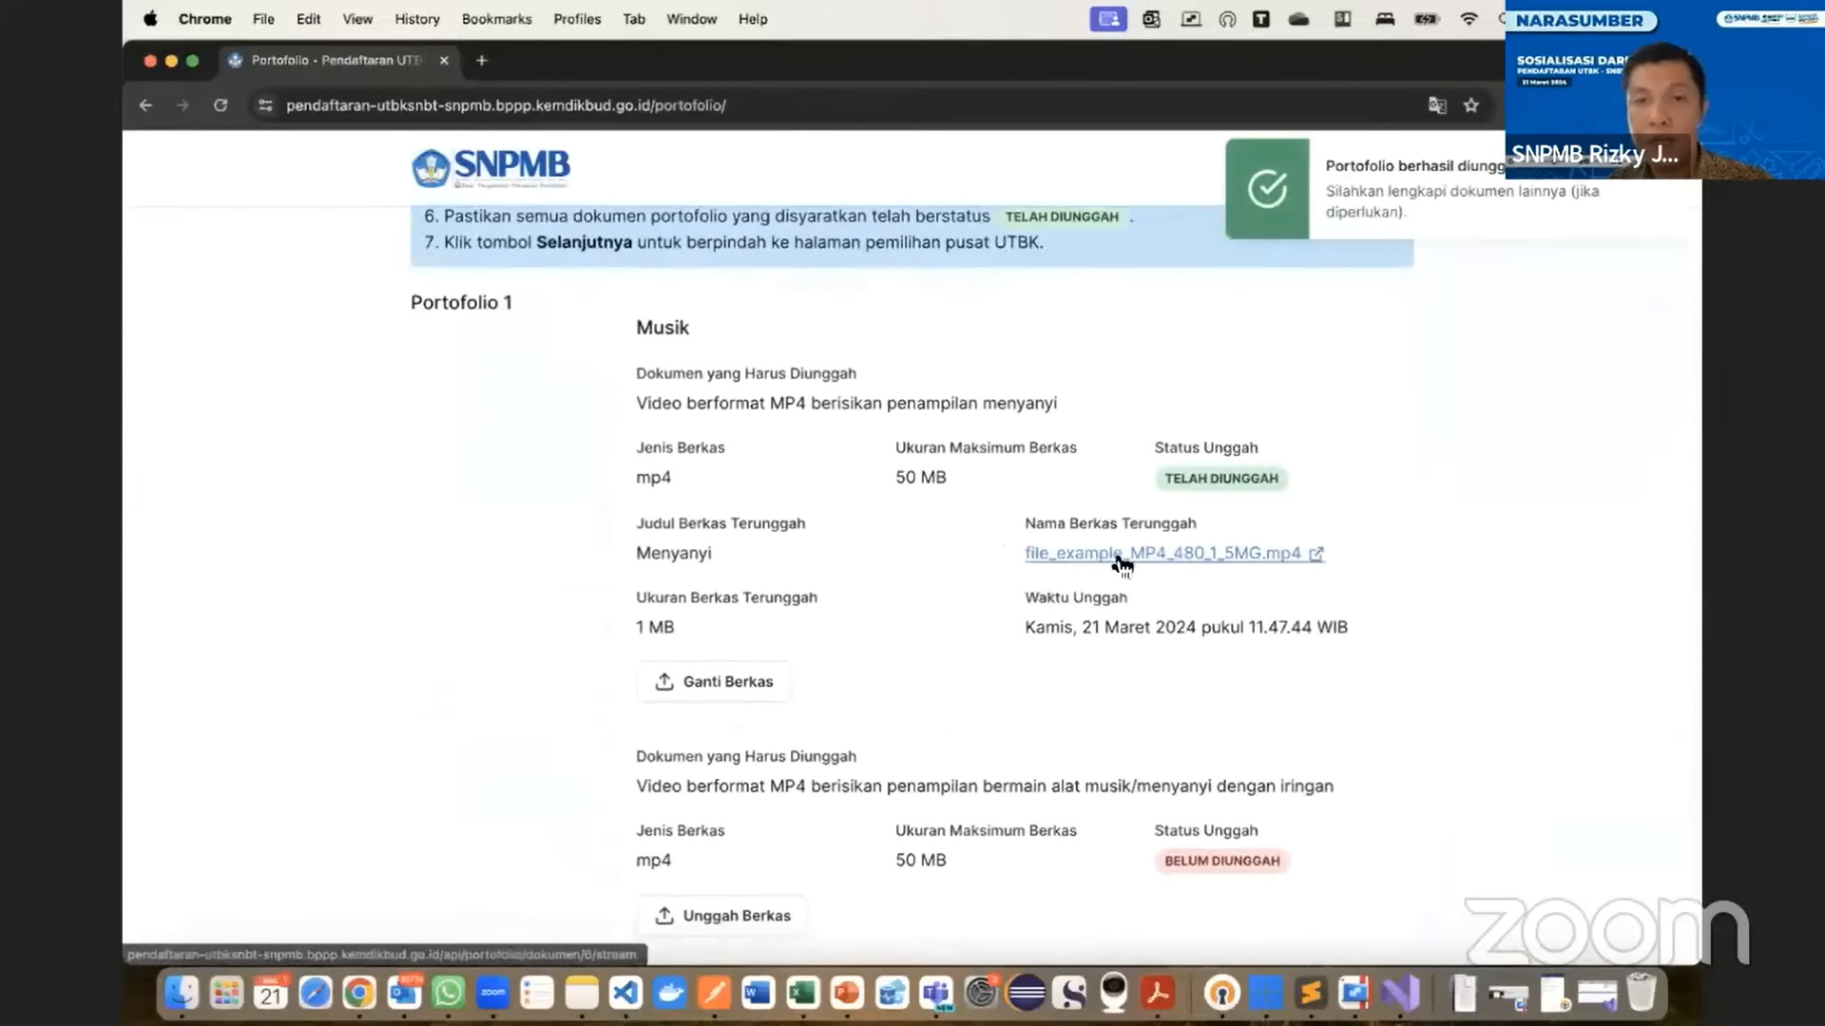
scroll(906, 663, "down", 10)
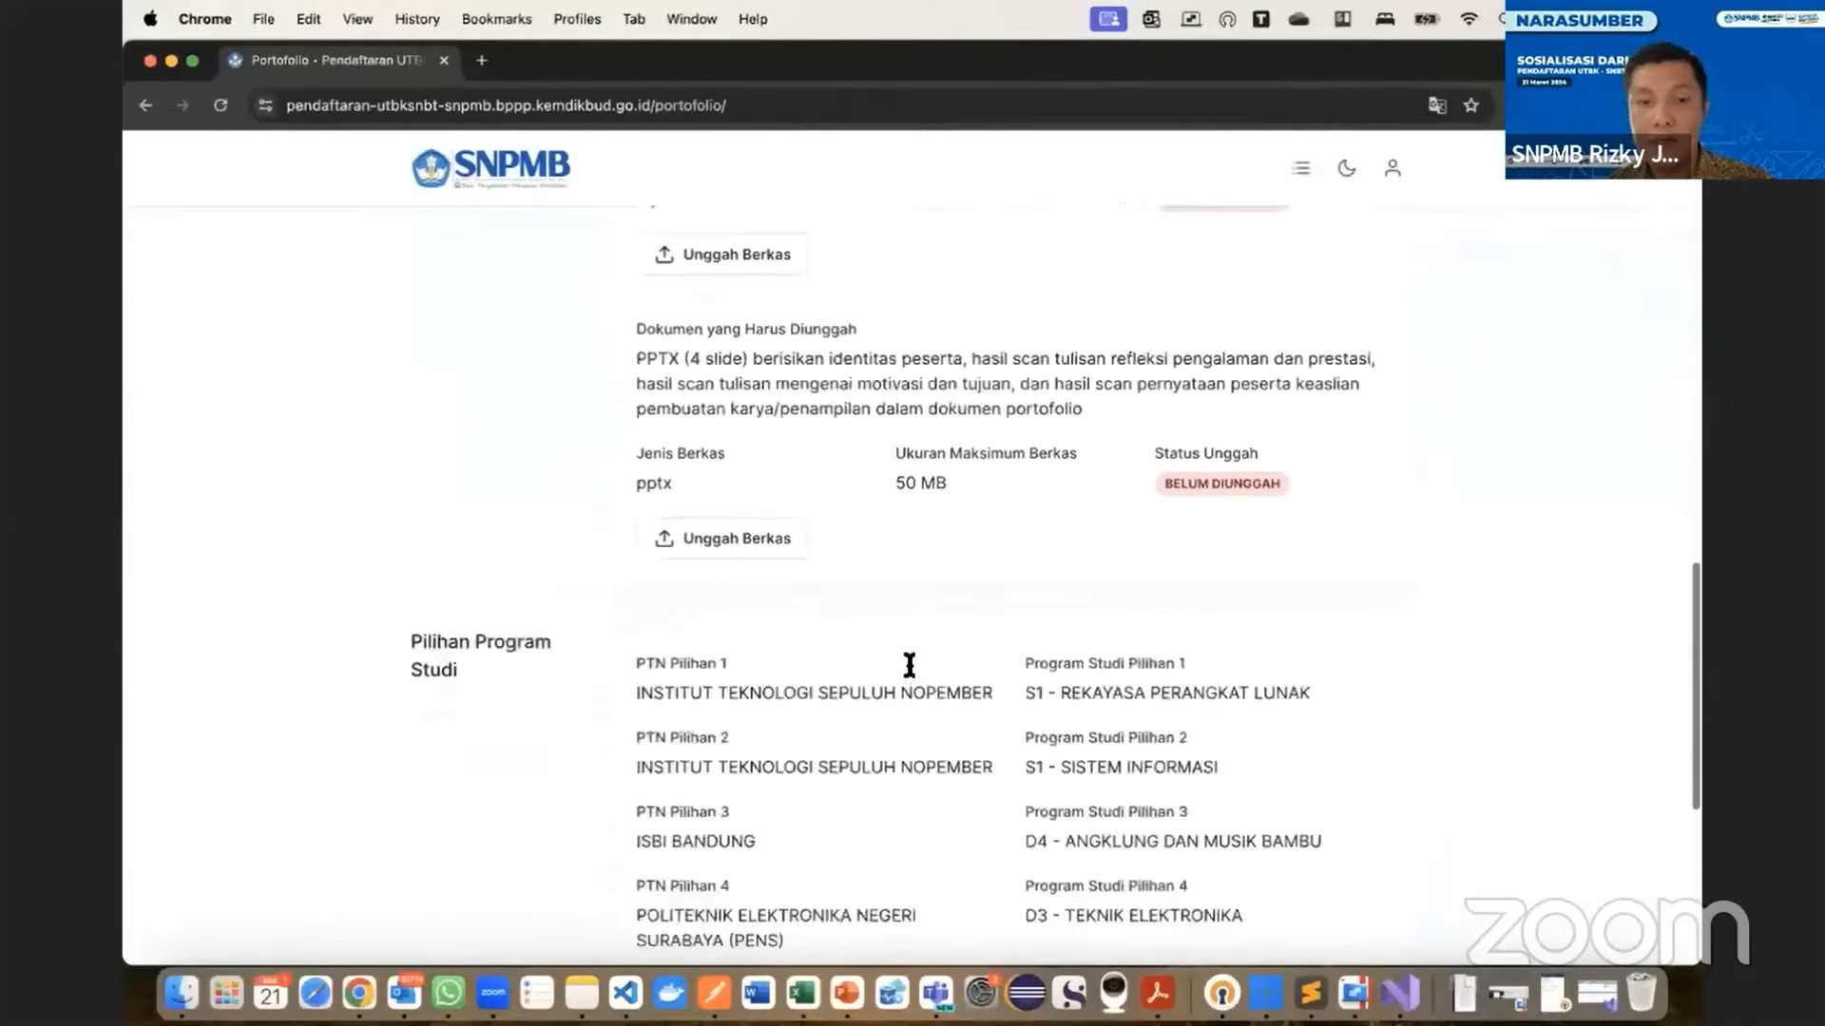
scroll(905, 656, "down", 4)
- Remove the fourth (PENS) and third (ISBI BANDUNG) study choices
left_click(1079, 623)
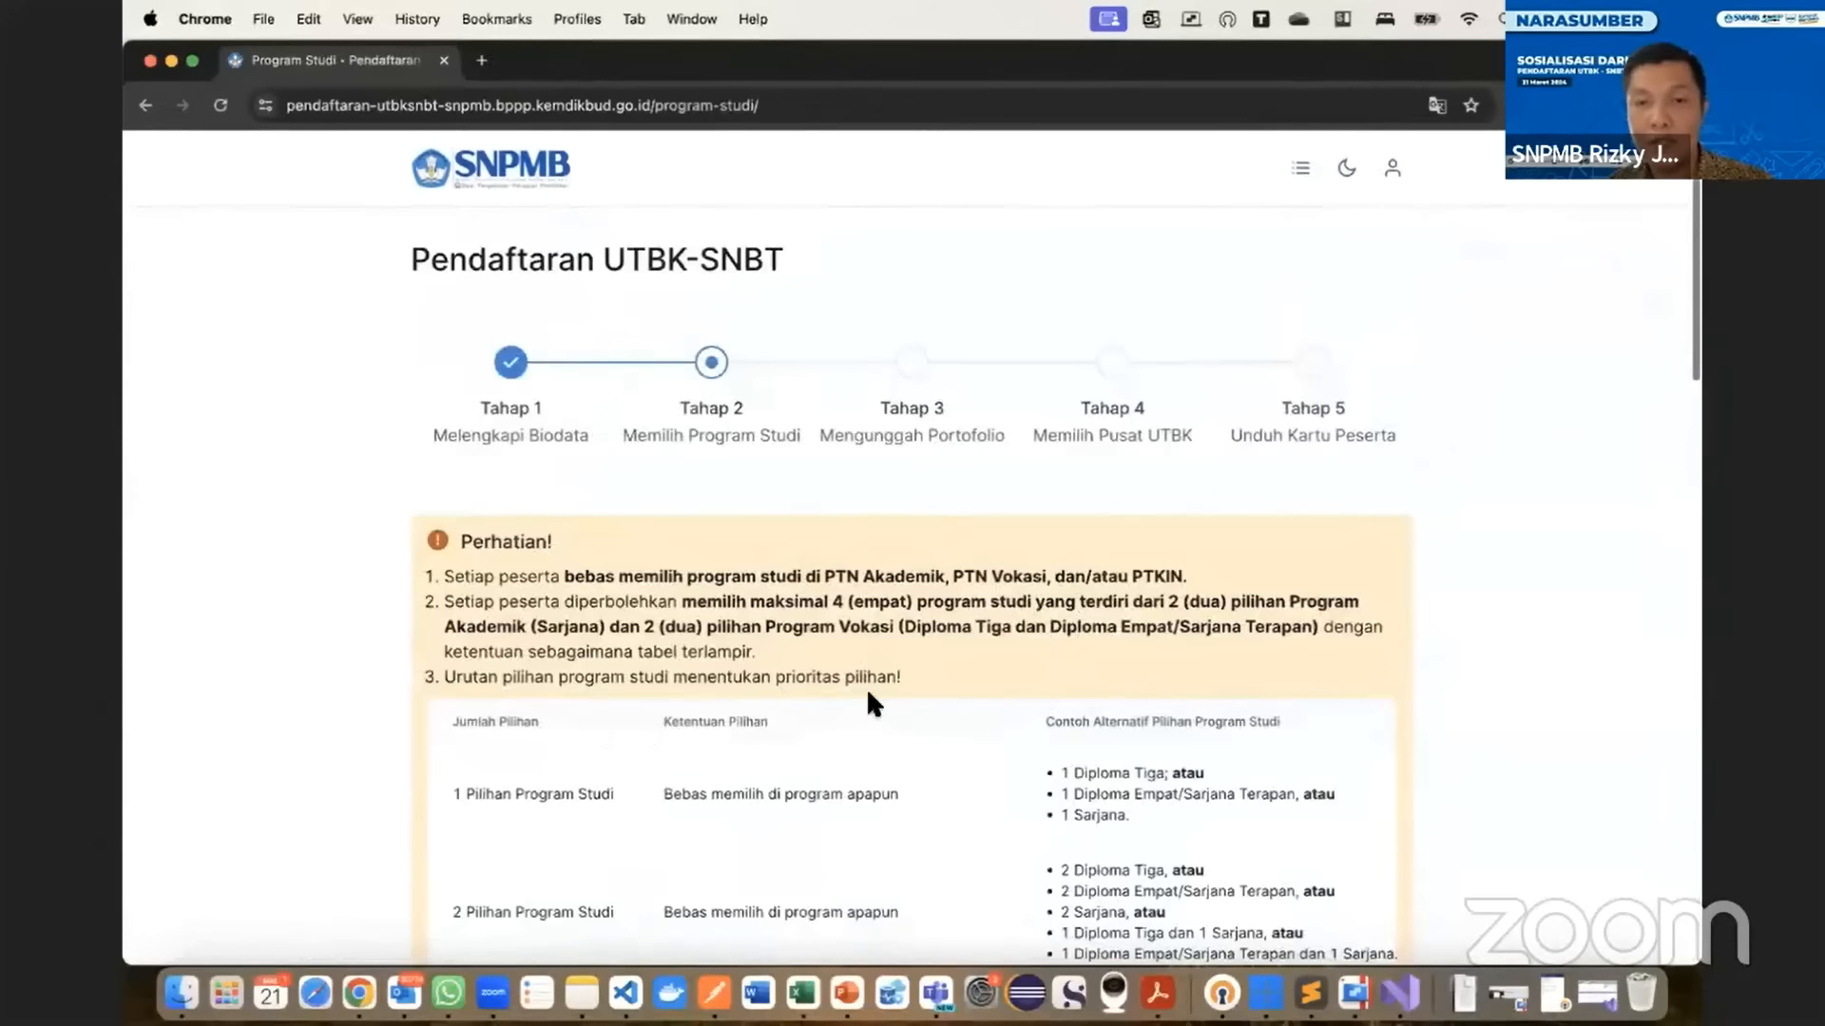
scroll(867, 701, "down", 4)
scroll(868, 694, "down", 10)
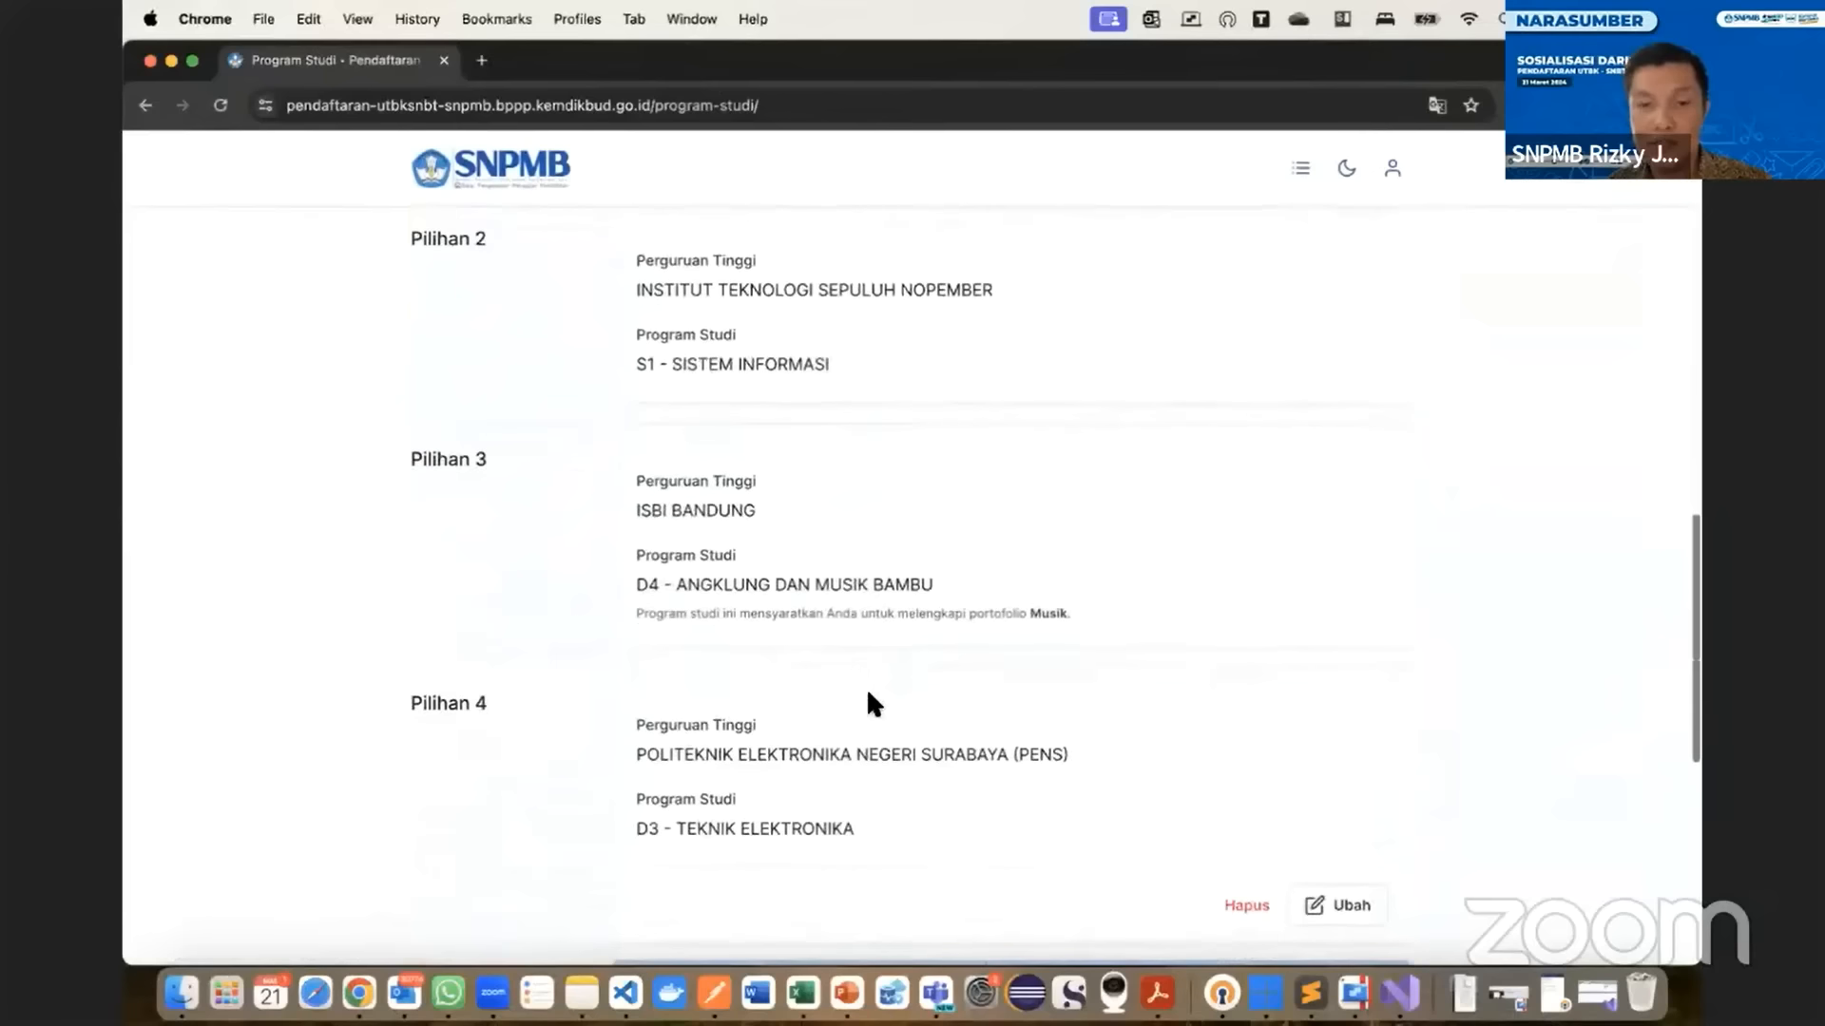
left_click(1249, 905)
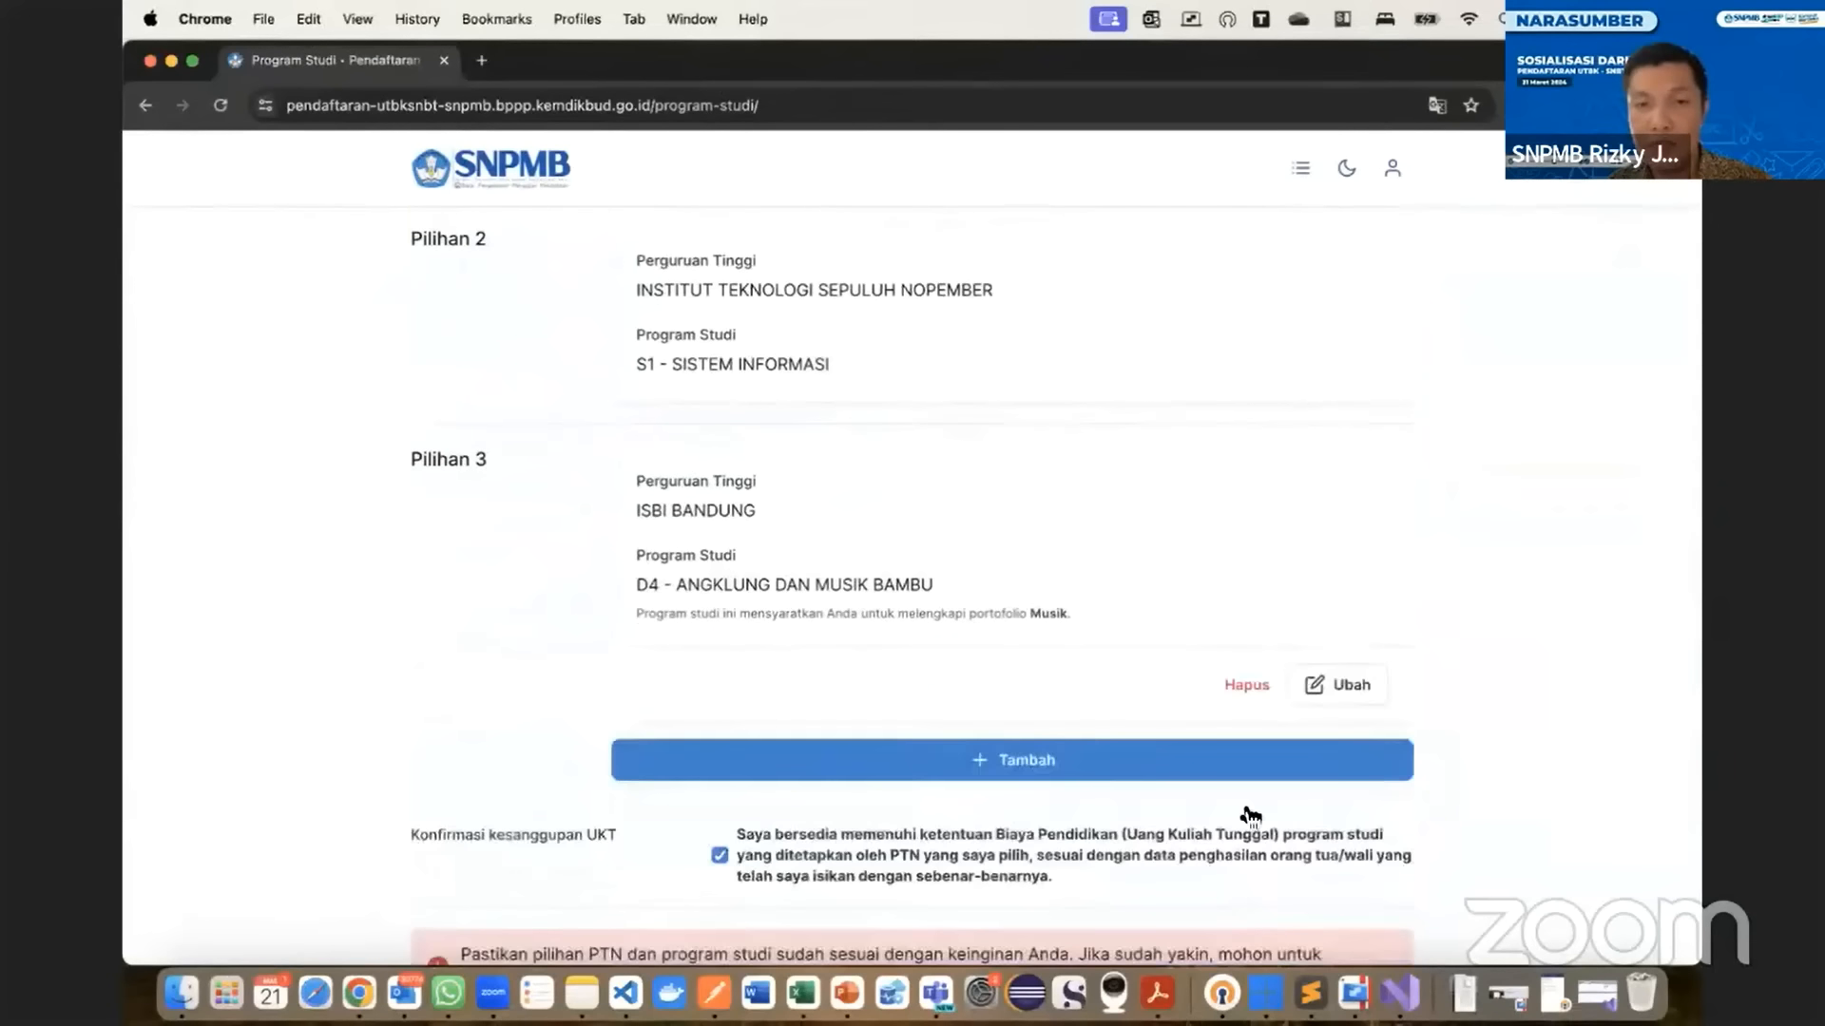
left_click(1254, 696)
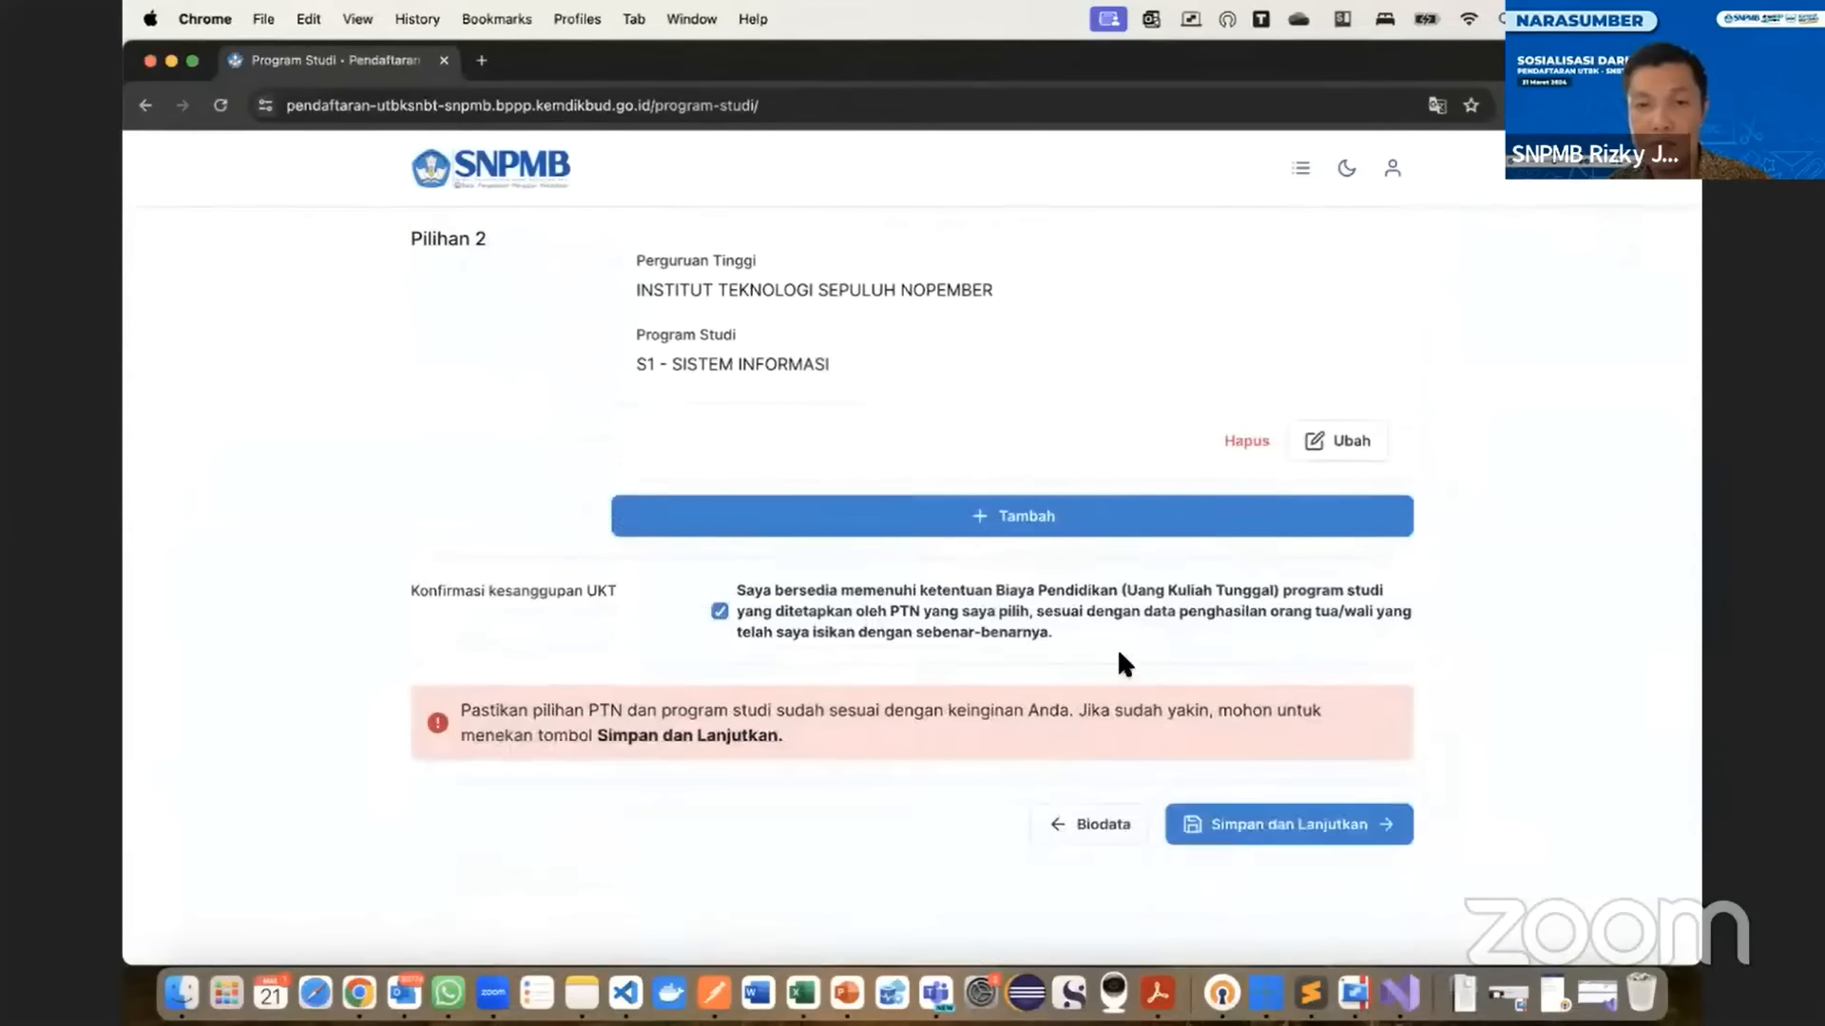
- Add ISI DENPASAR D4 - DESAIN MODE as the third study choice
left_click(1184, 520)
left_click(912, 518)
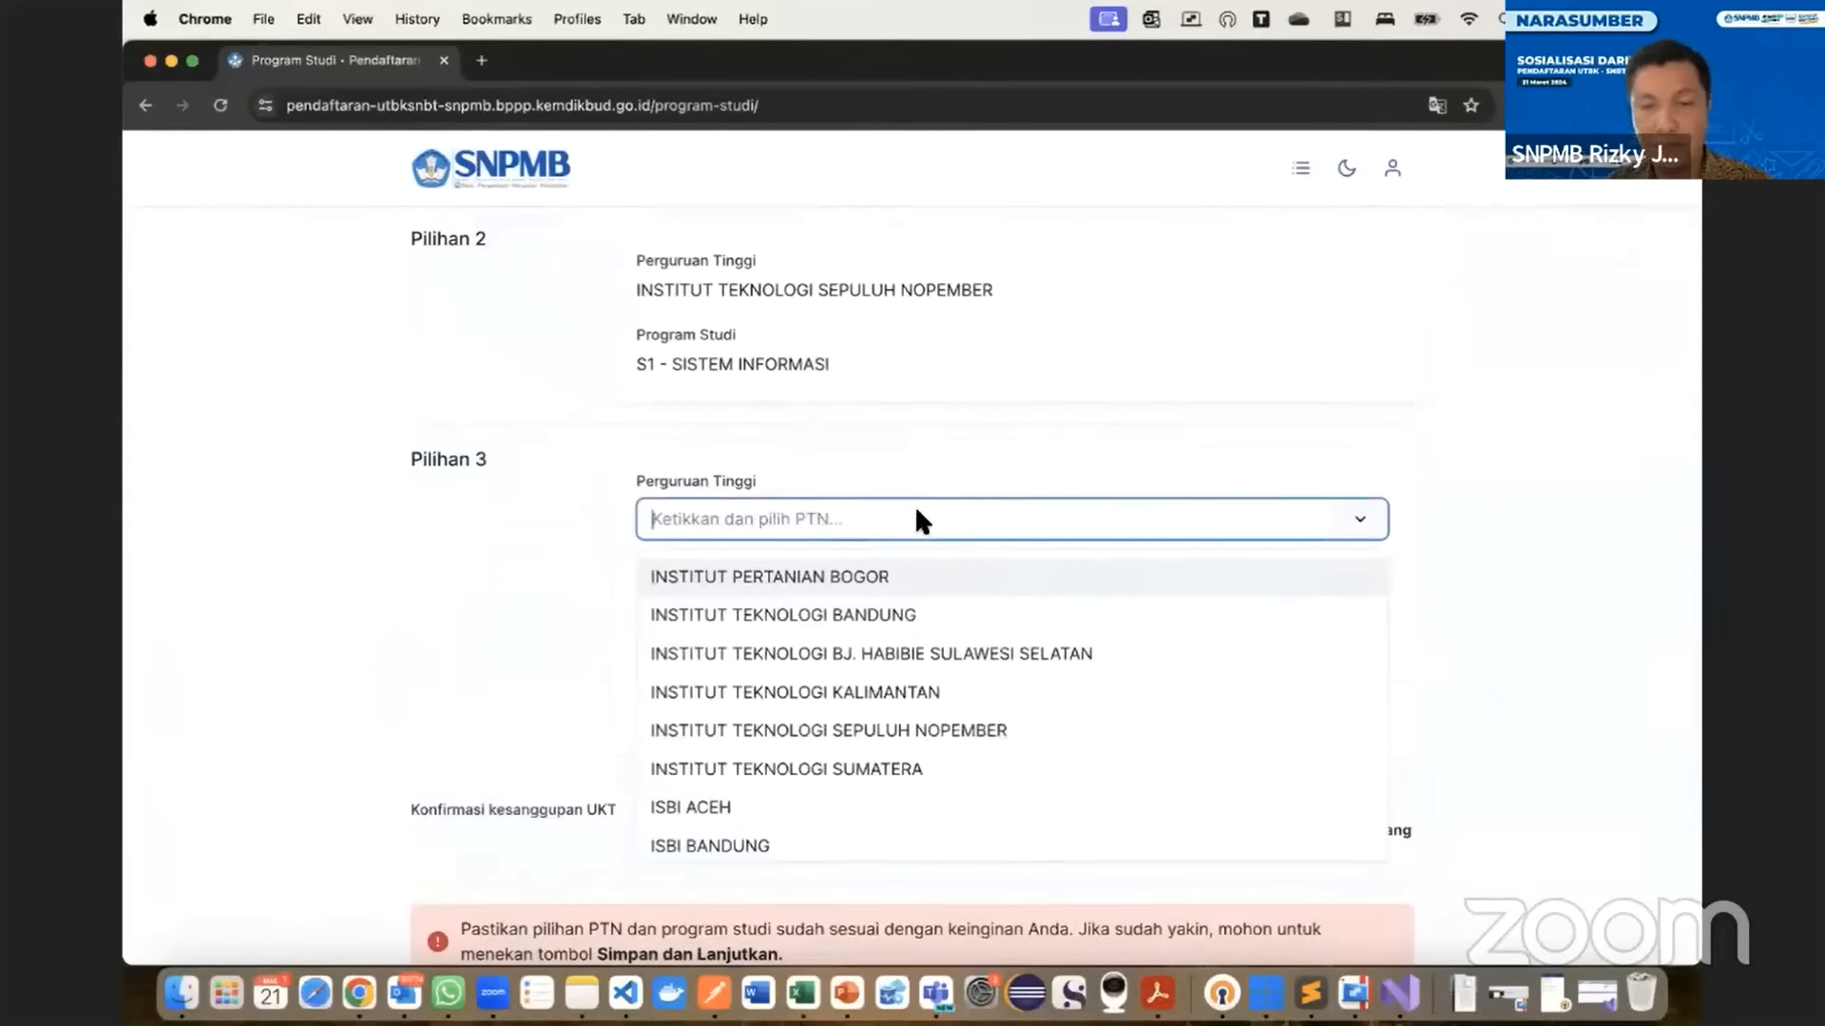
type("is")
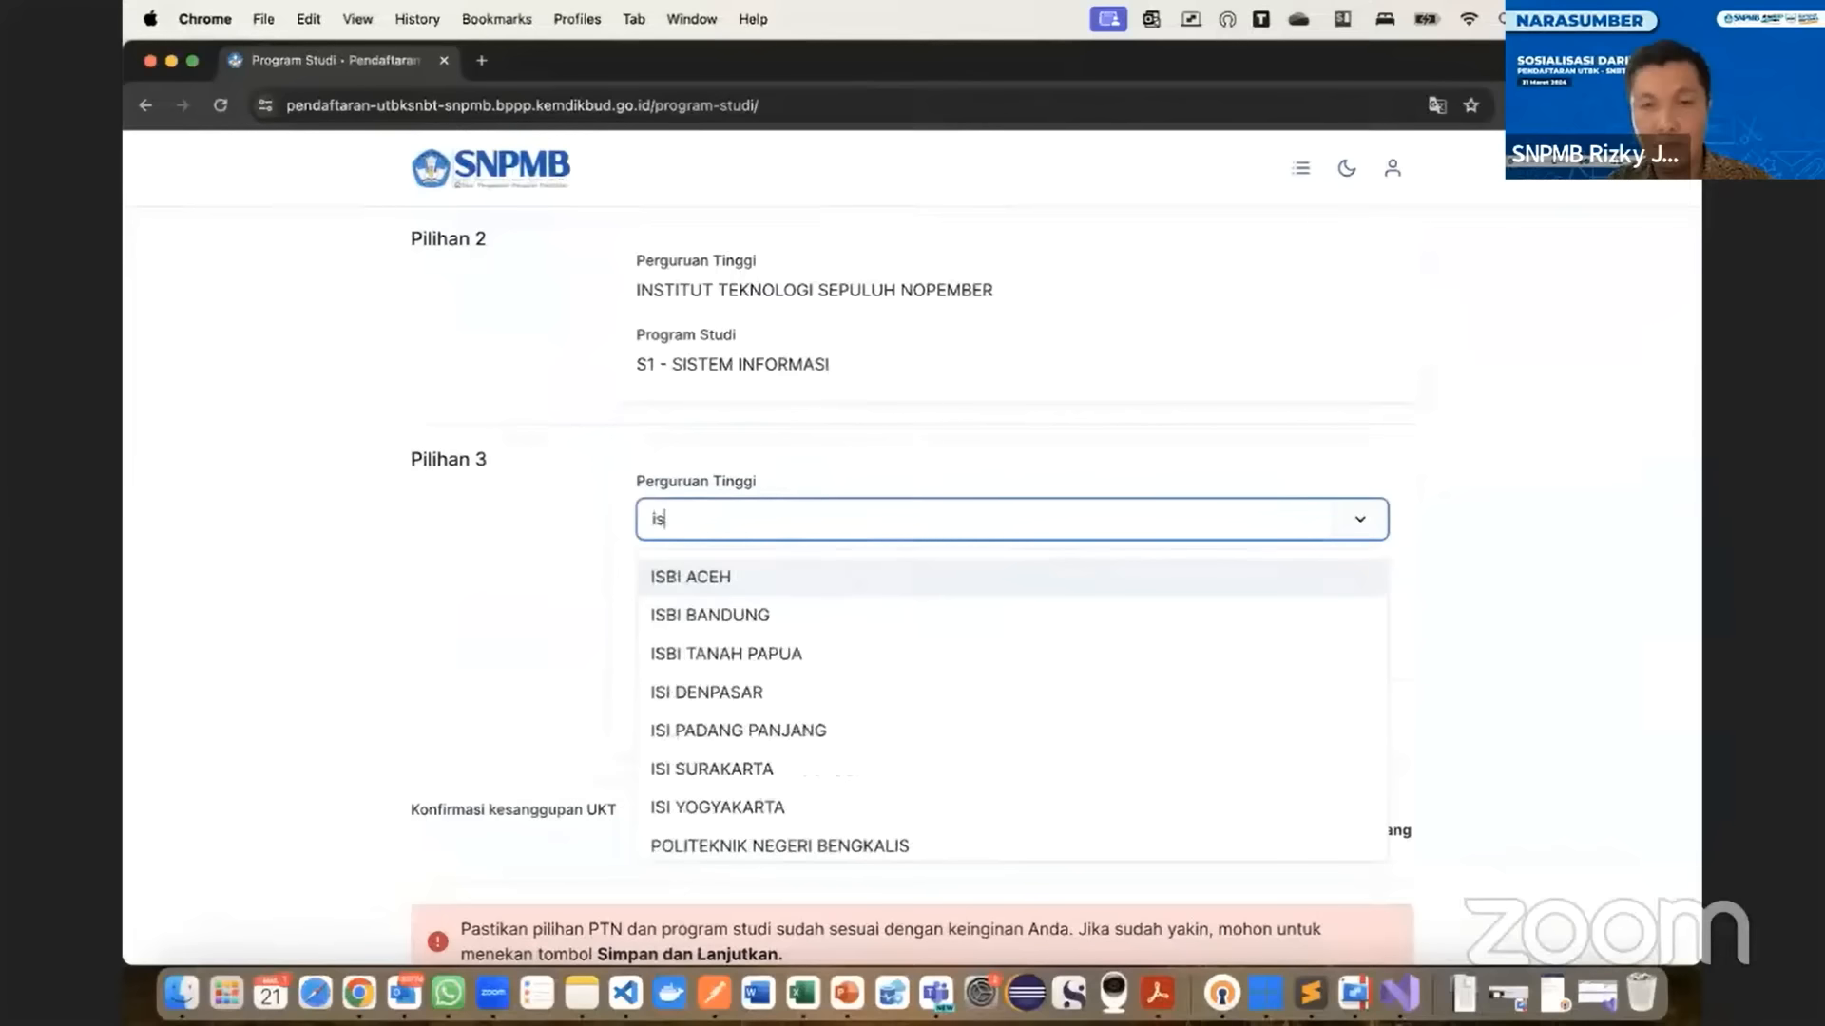
left_click(785, 703)
left_click(795, 632)
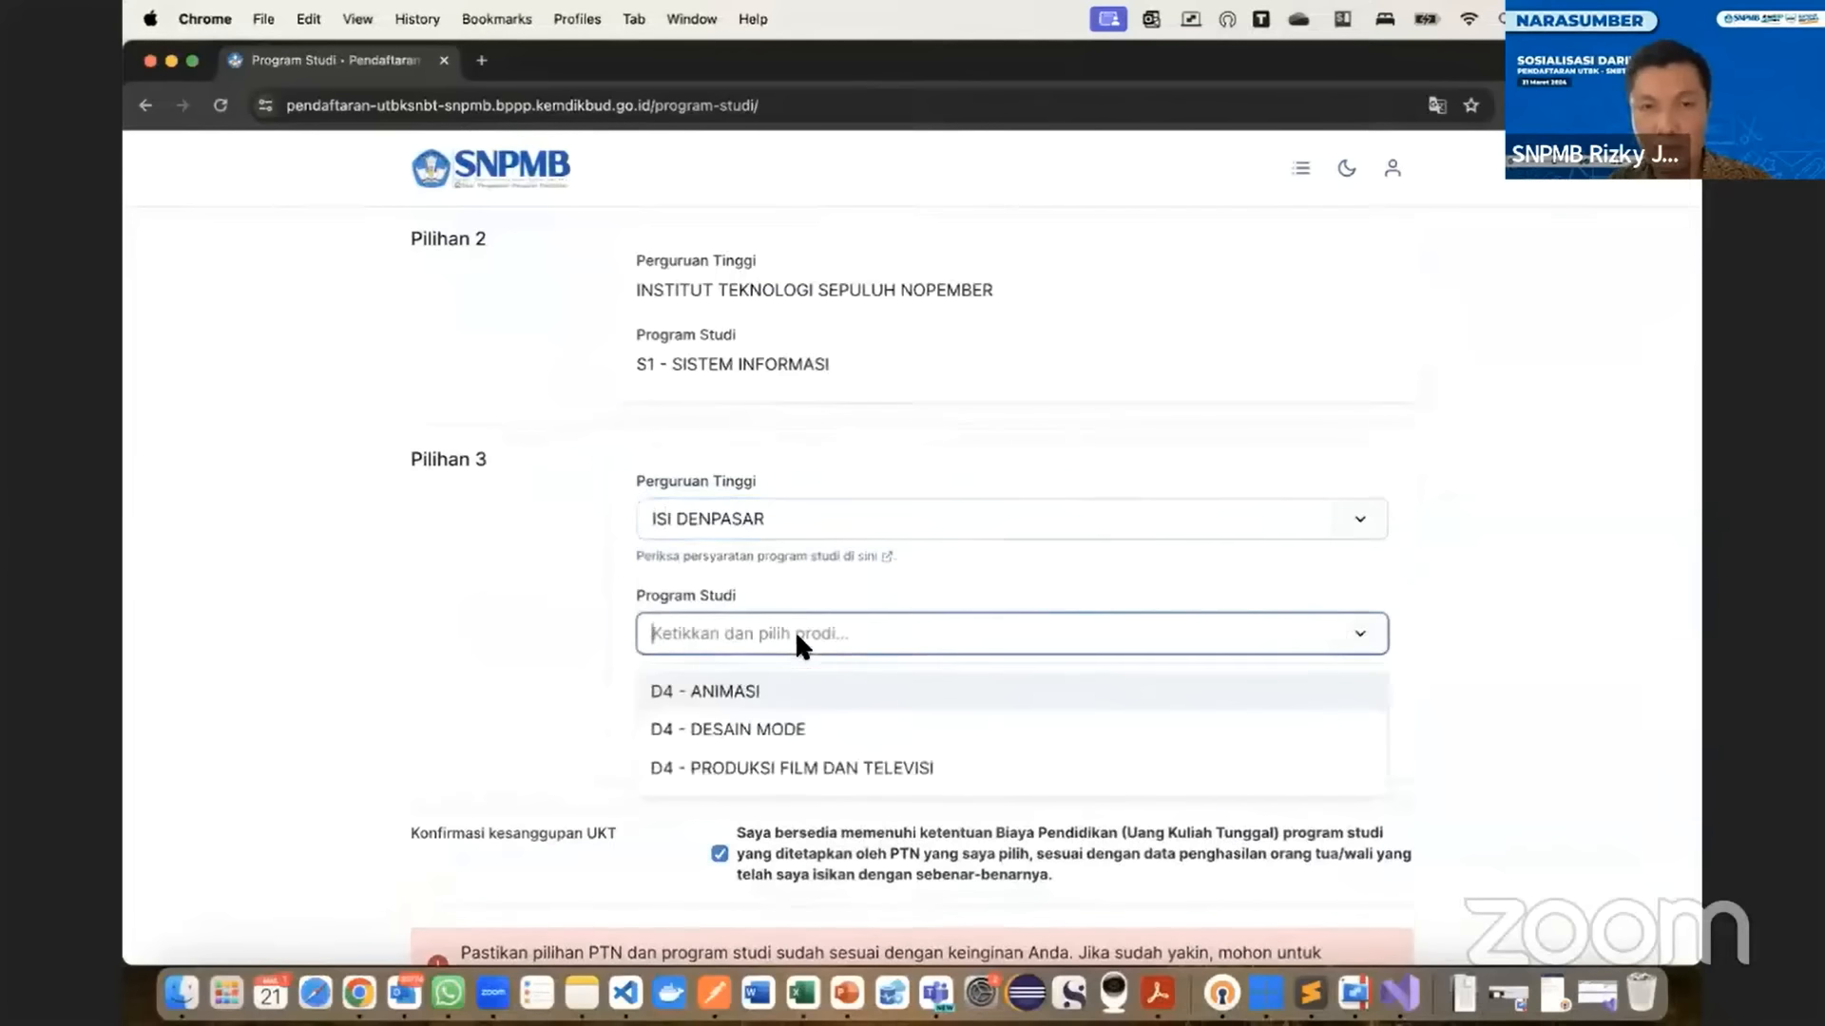
left_click(777, 730)
left_click(1321, 749)
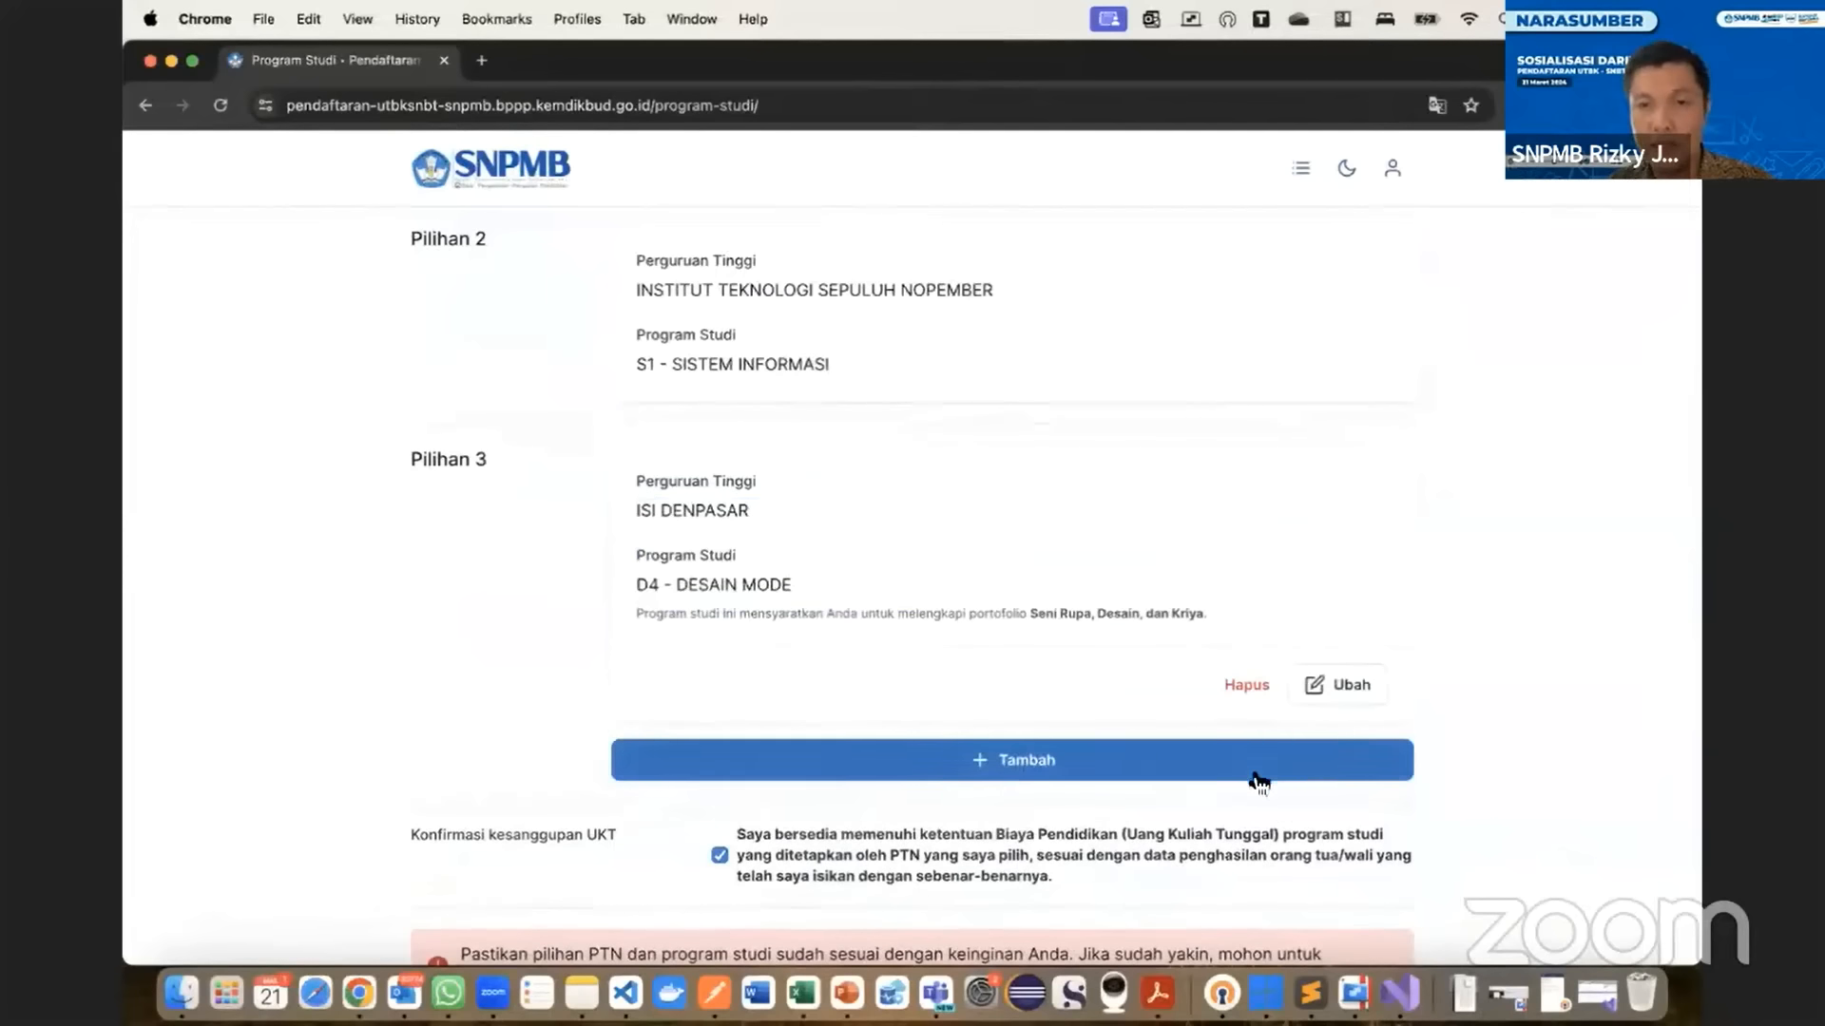
- Begin a fourth study choice and tick the UKT tuition confirmation
left_click(1258, 781)
scroll(1155, 787, "down", 2)
left_click(1165, 793)
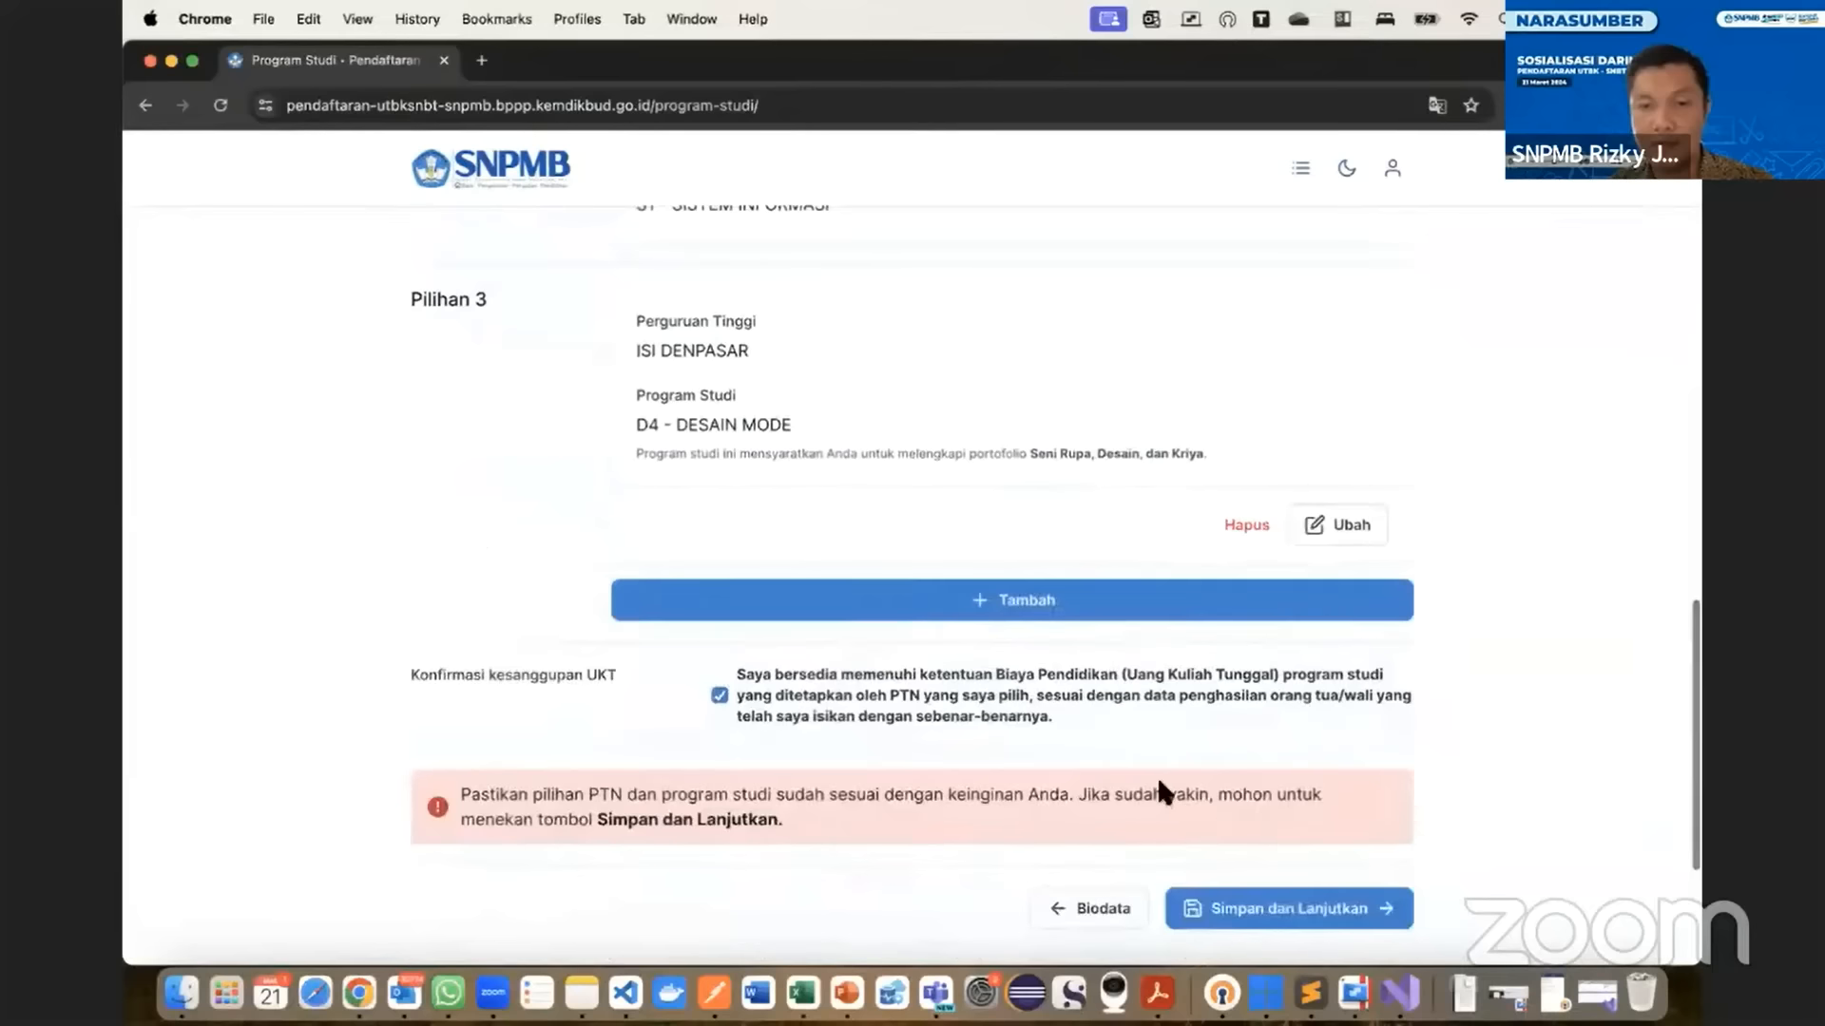
scroll(1160, 790, "down", 3)
- Save the program choices and open the portfolio upload form
left_click(1188, 727)
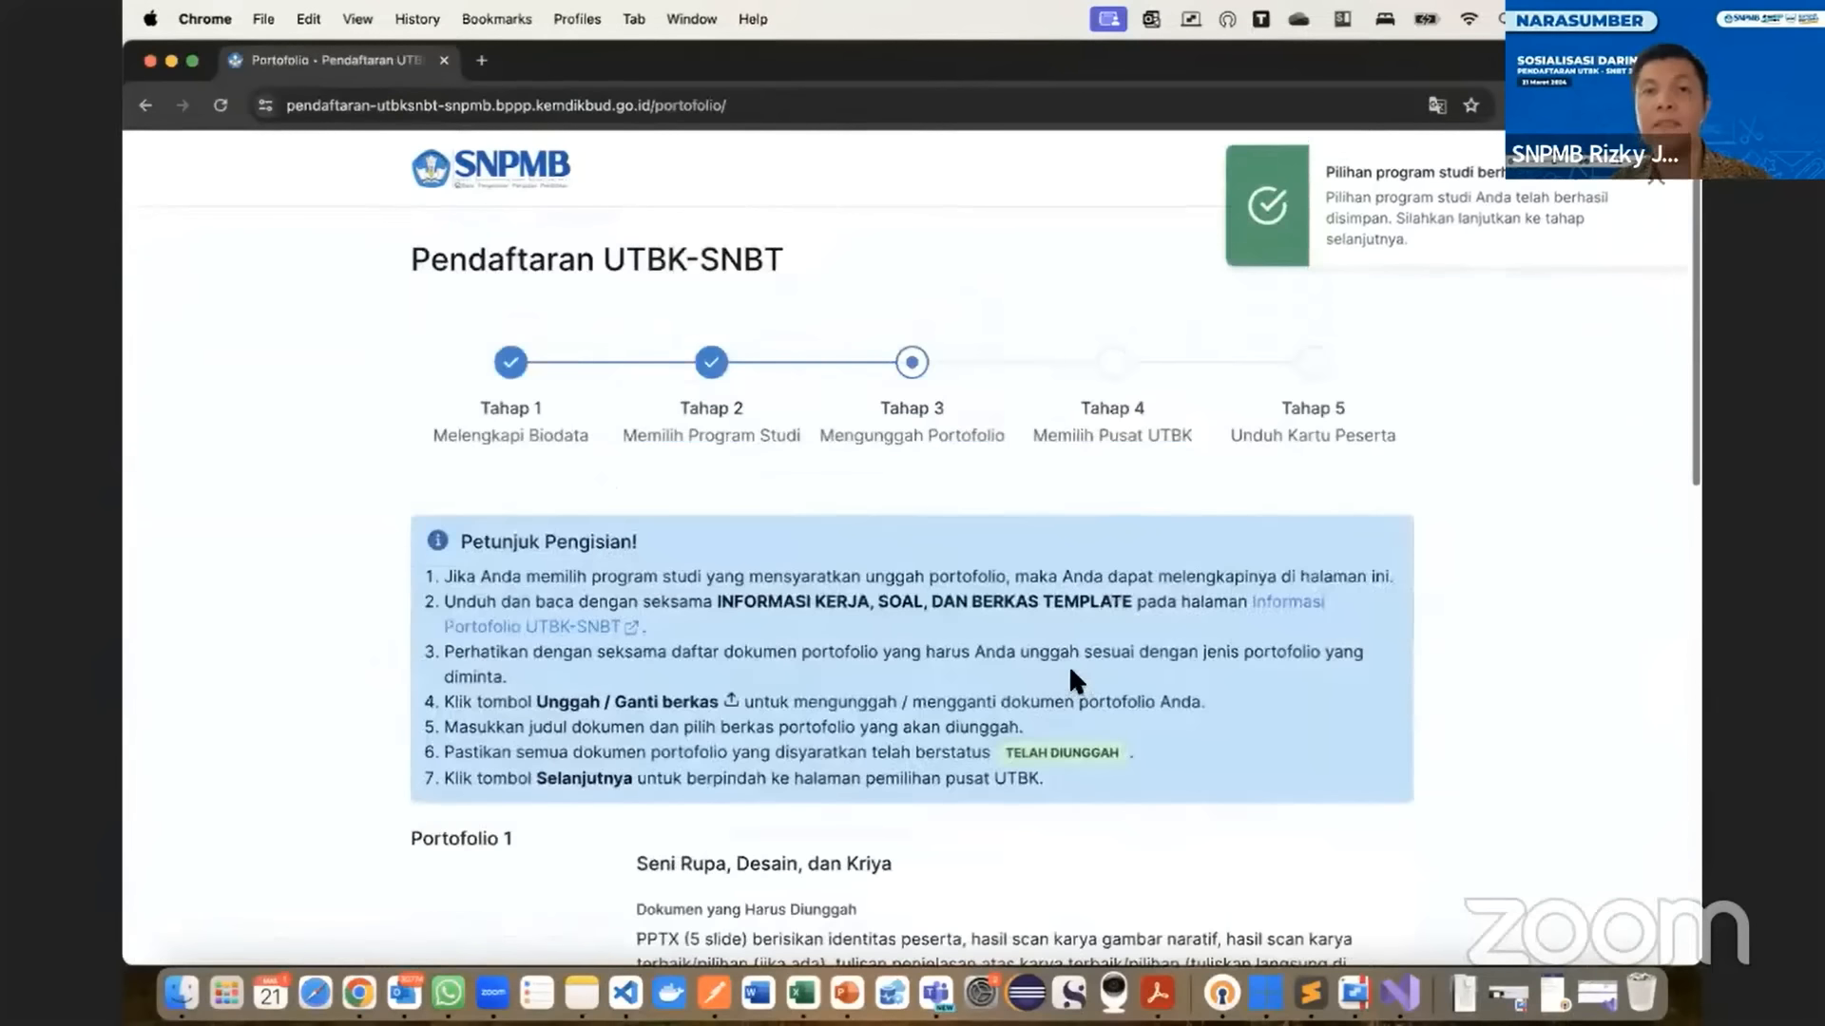
scroll(1028, 667, "down", 5)
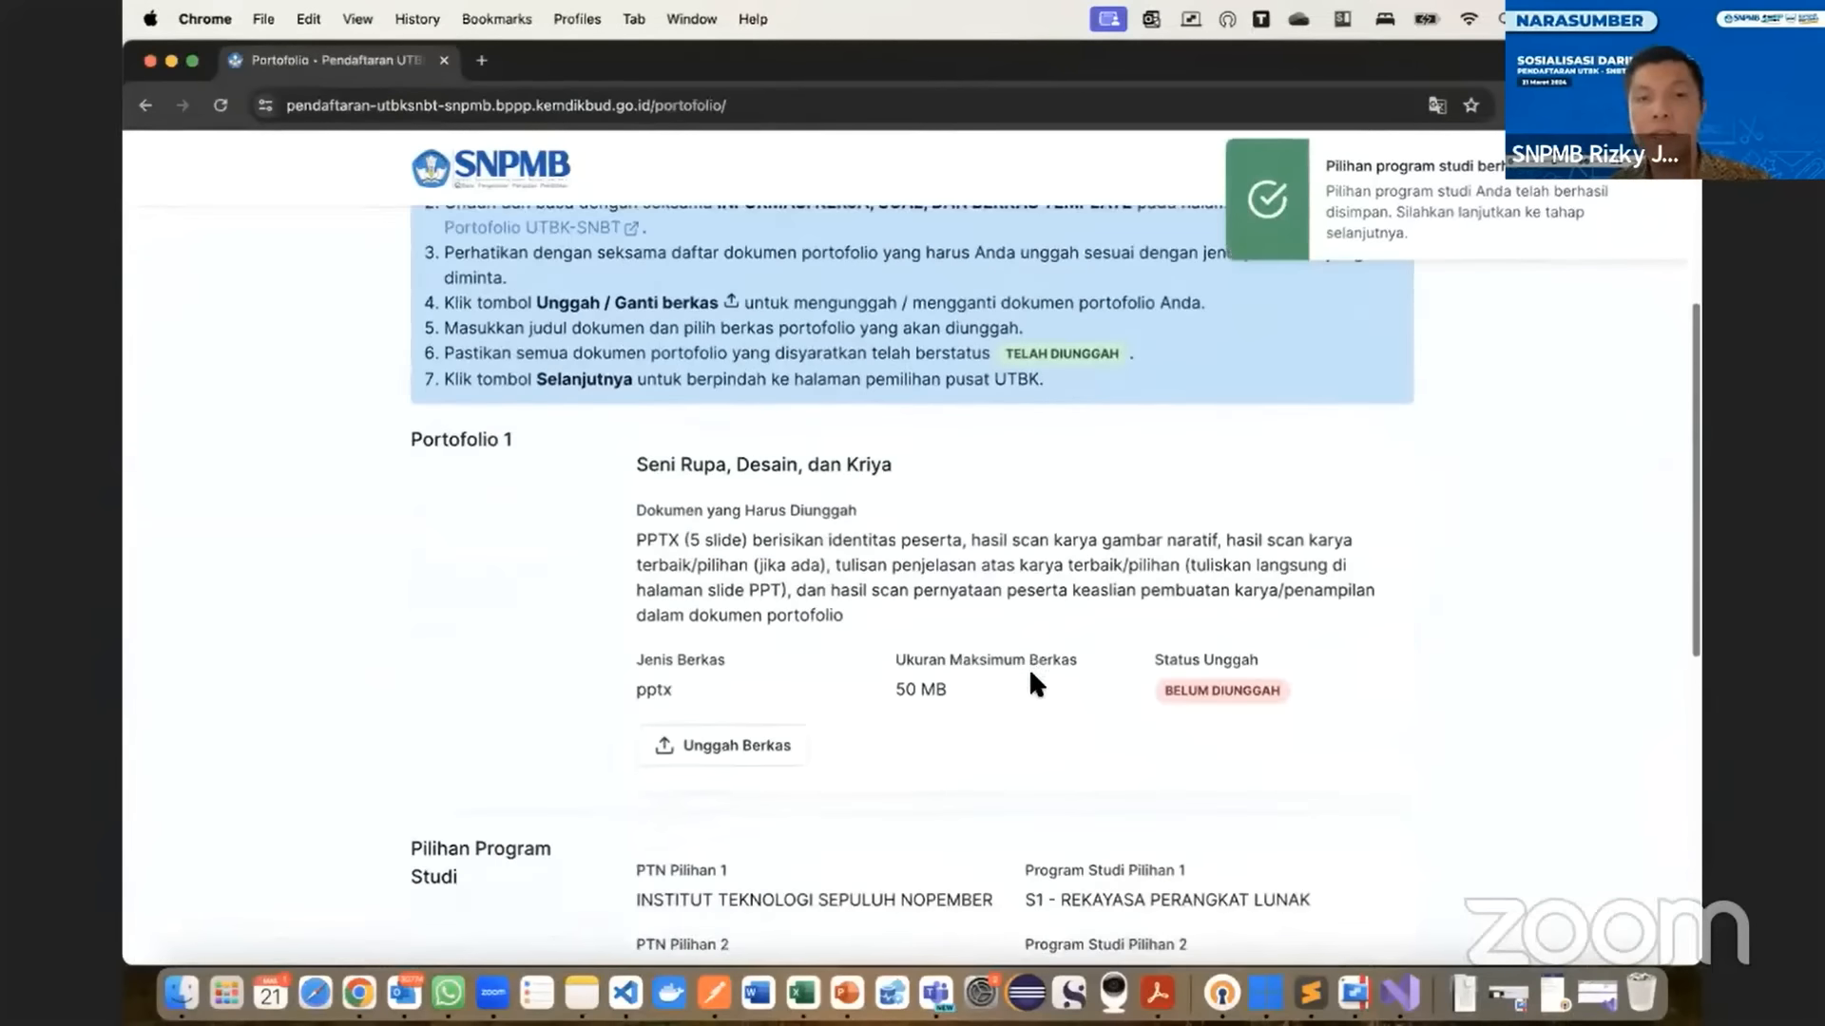
scroll(1029, 667, "down", 2)
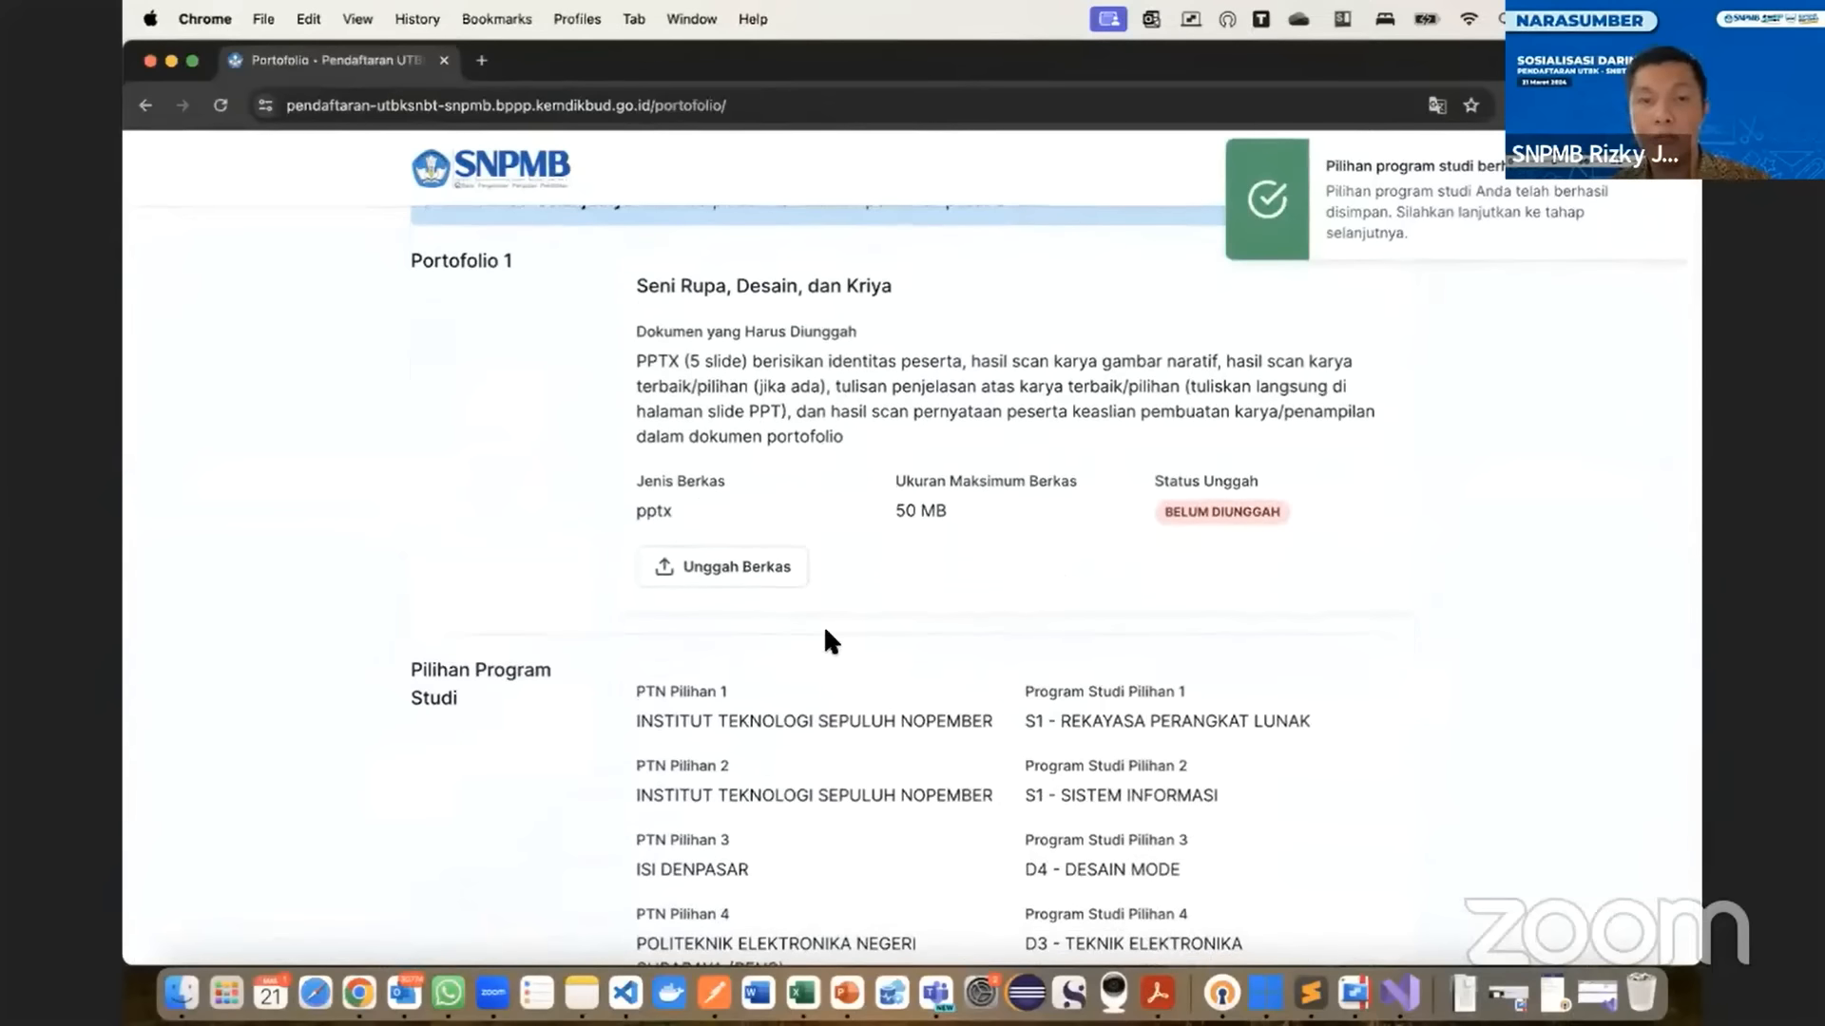
left_click(766, 571)
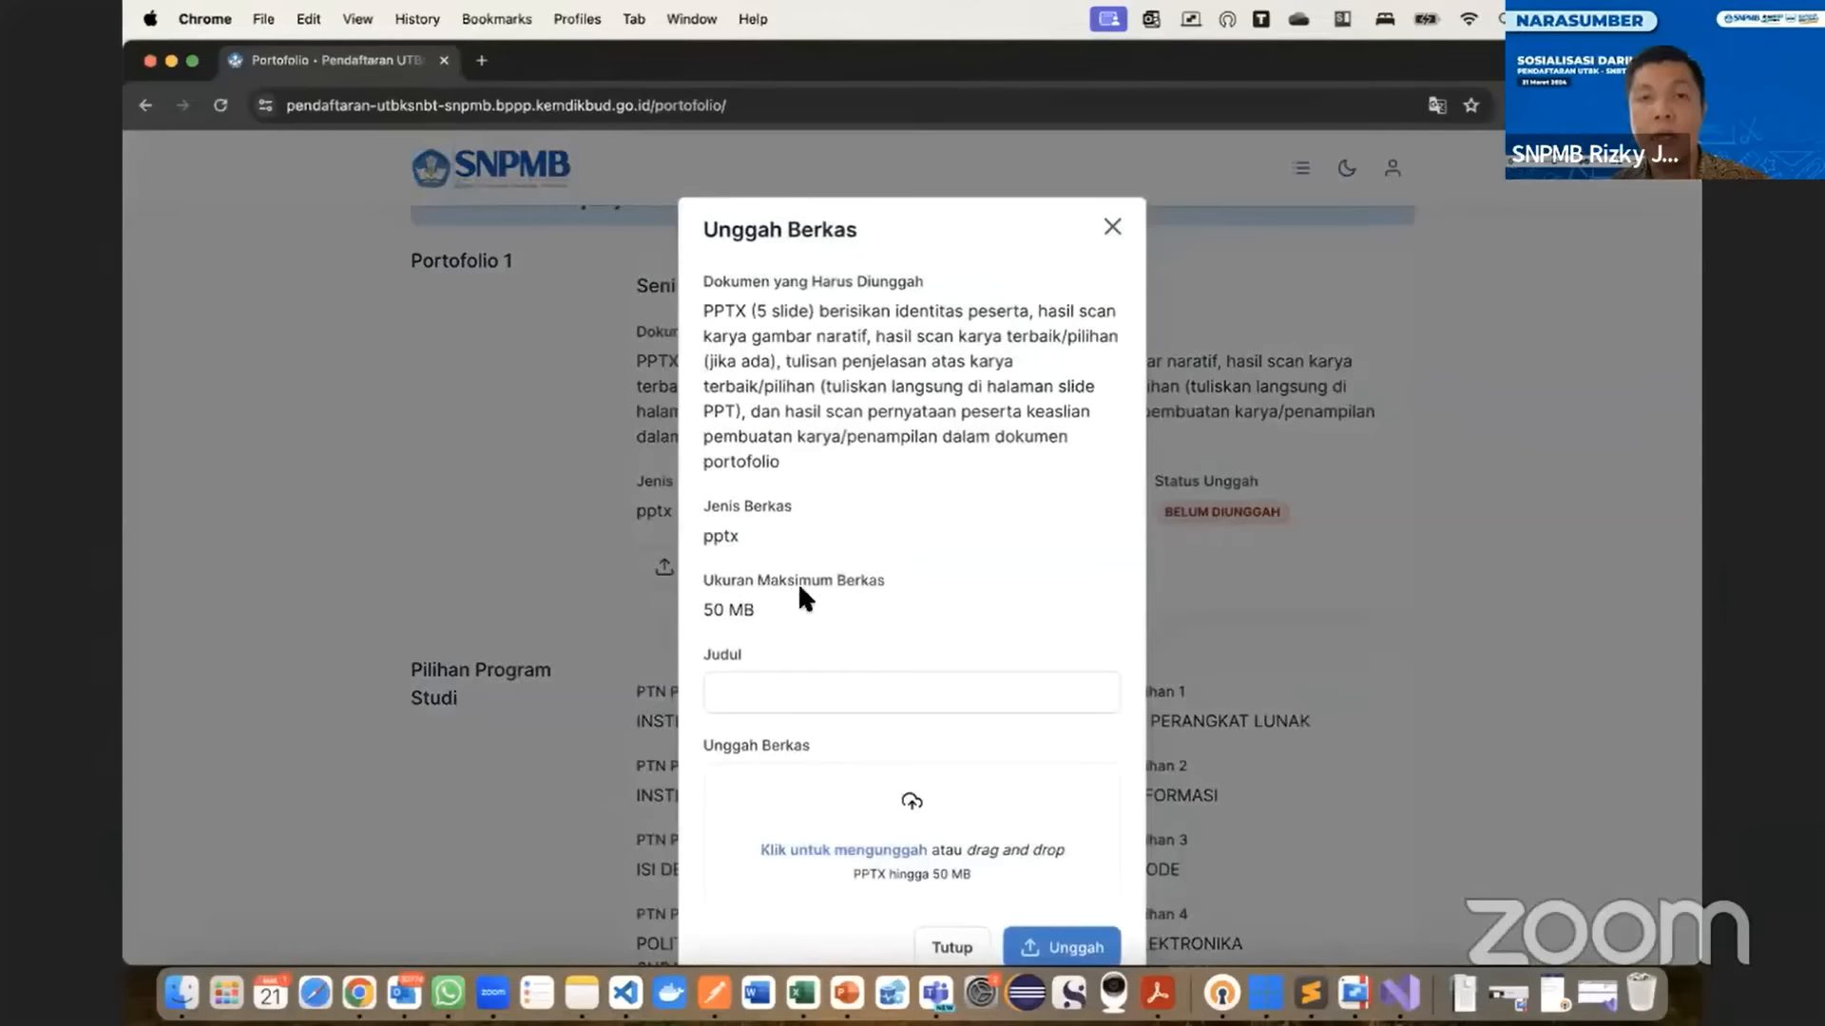
scroll(806, 584, "down", 1)
- Upload samplepptx.pptx as the portfolio titled 'Gambar naratif'
left_click(812, 591)
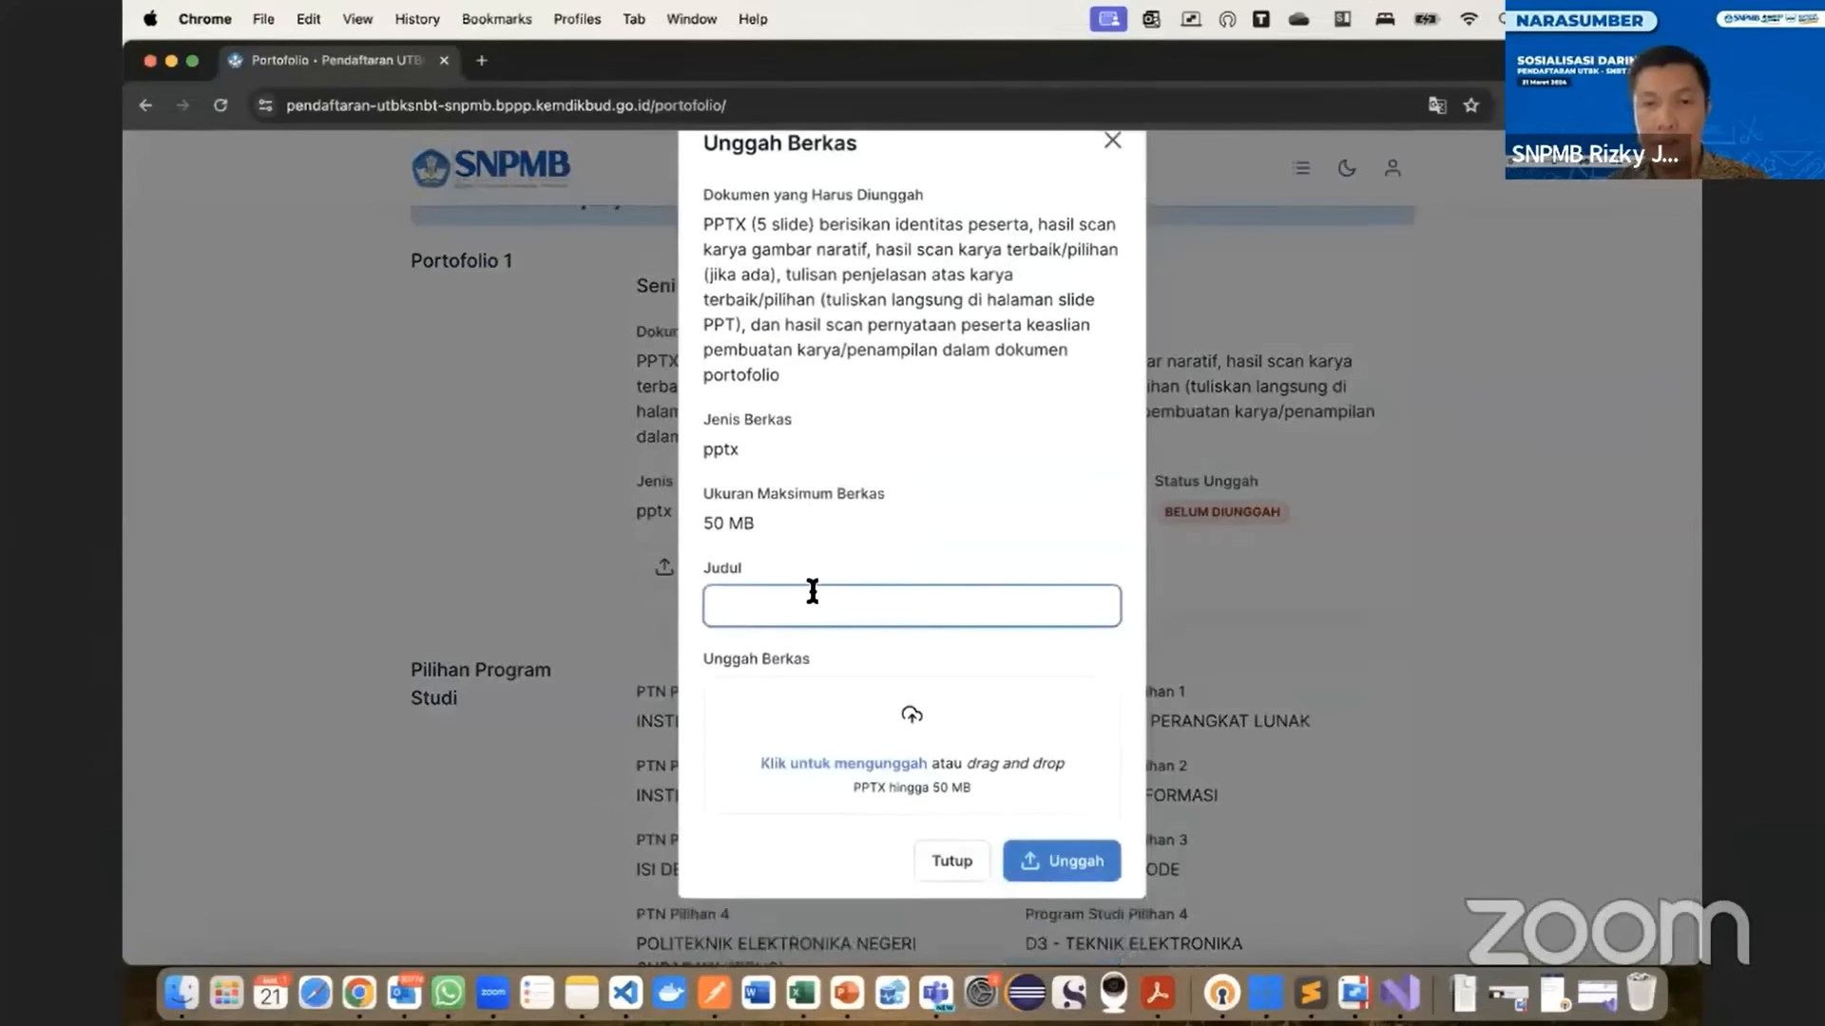
type("Gambar naratif")
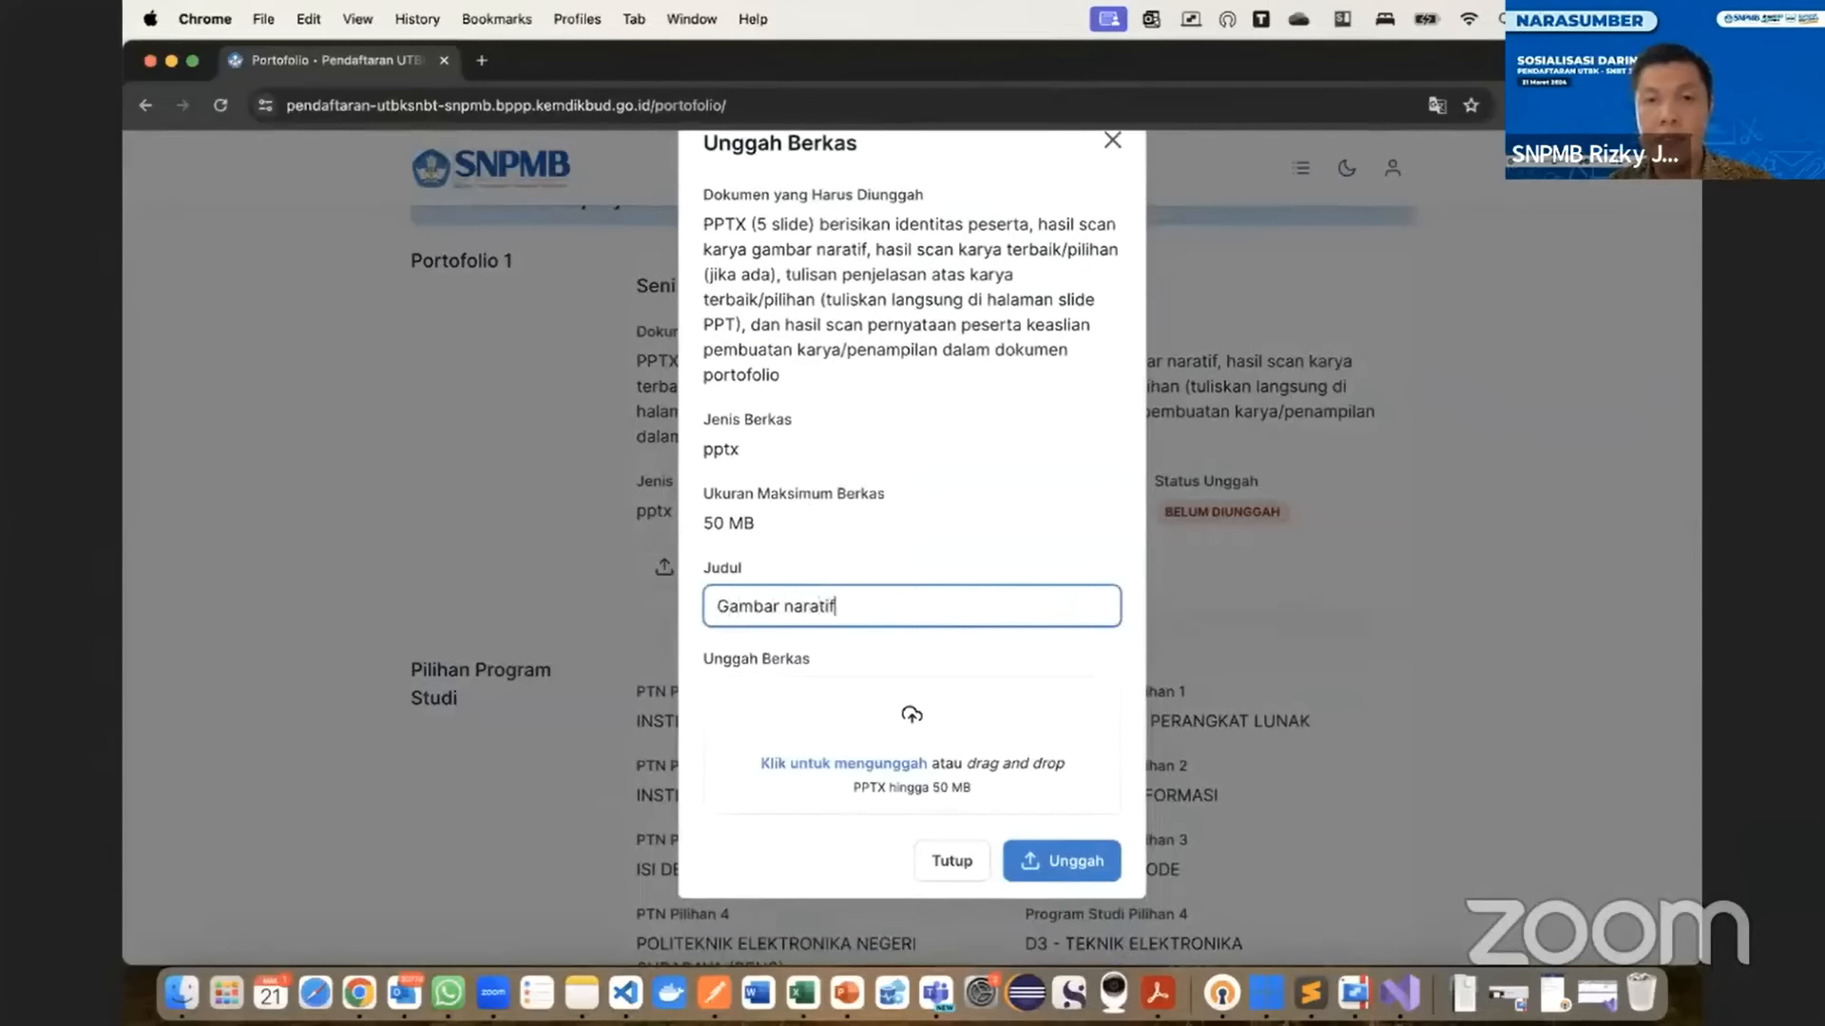
left_click(860, 765)
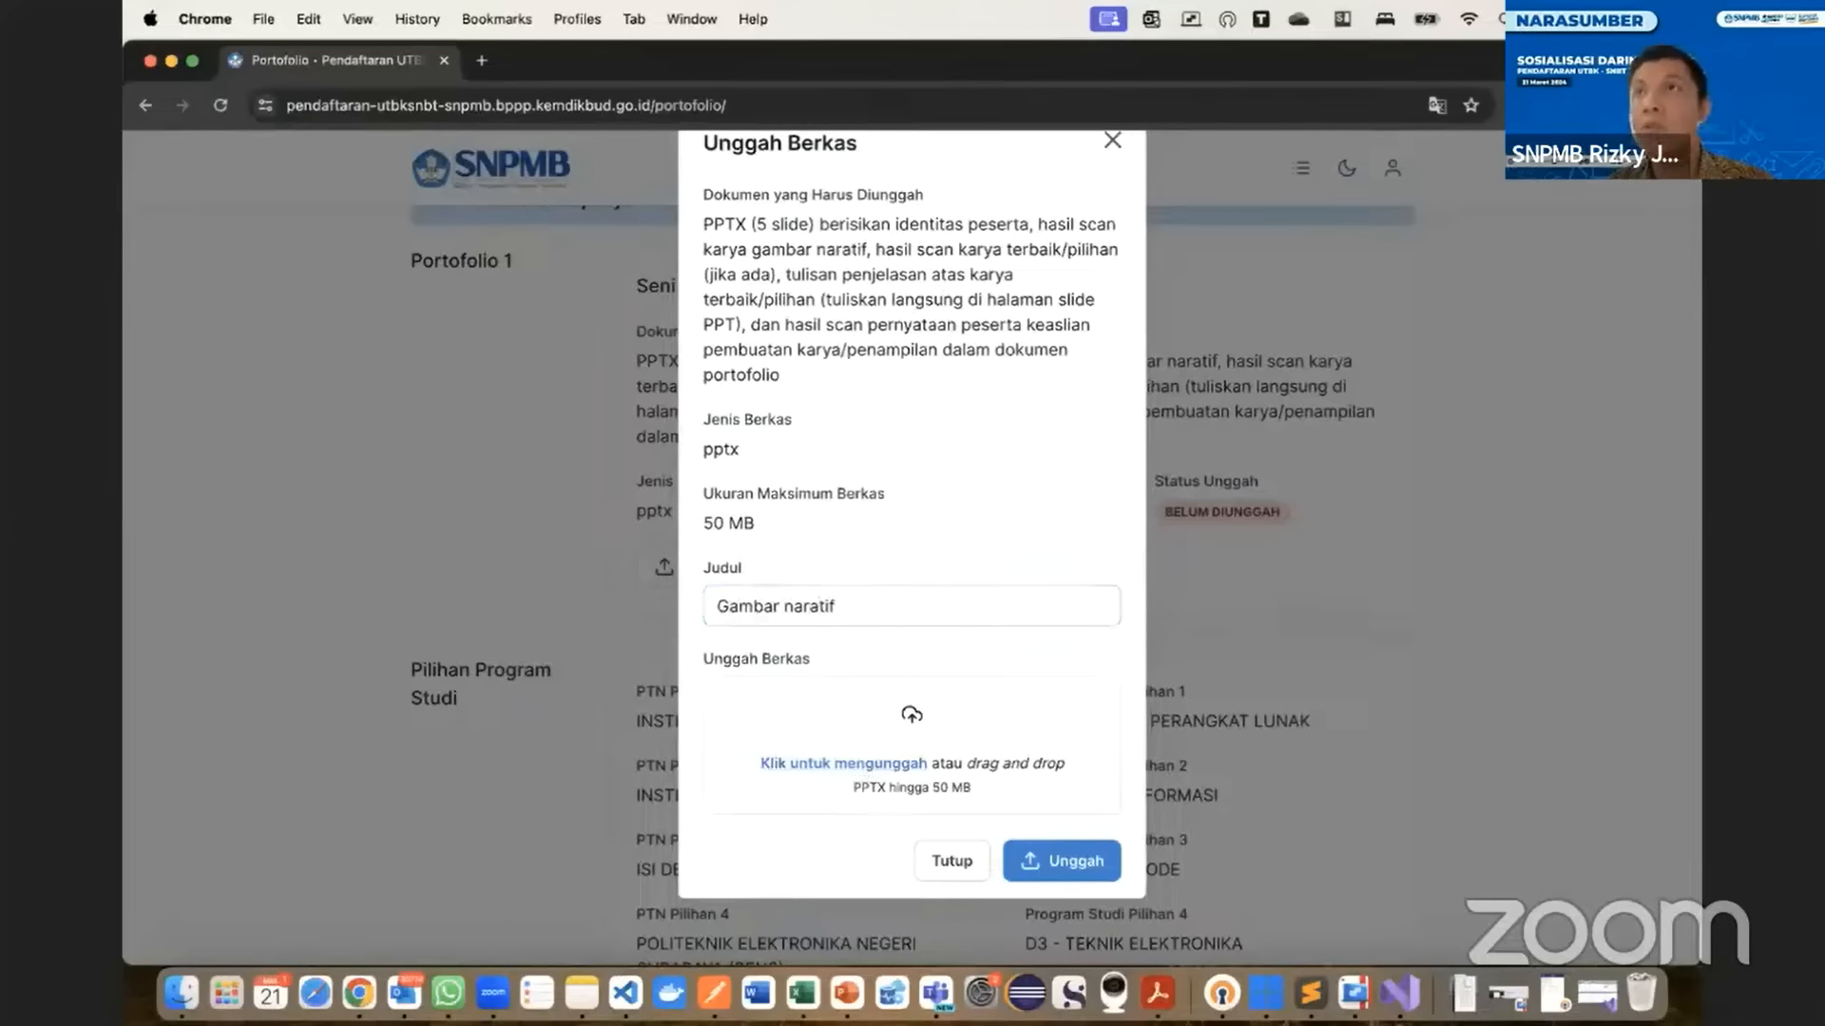
key("super+Tab")
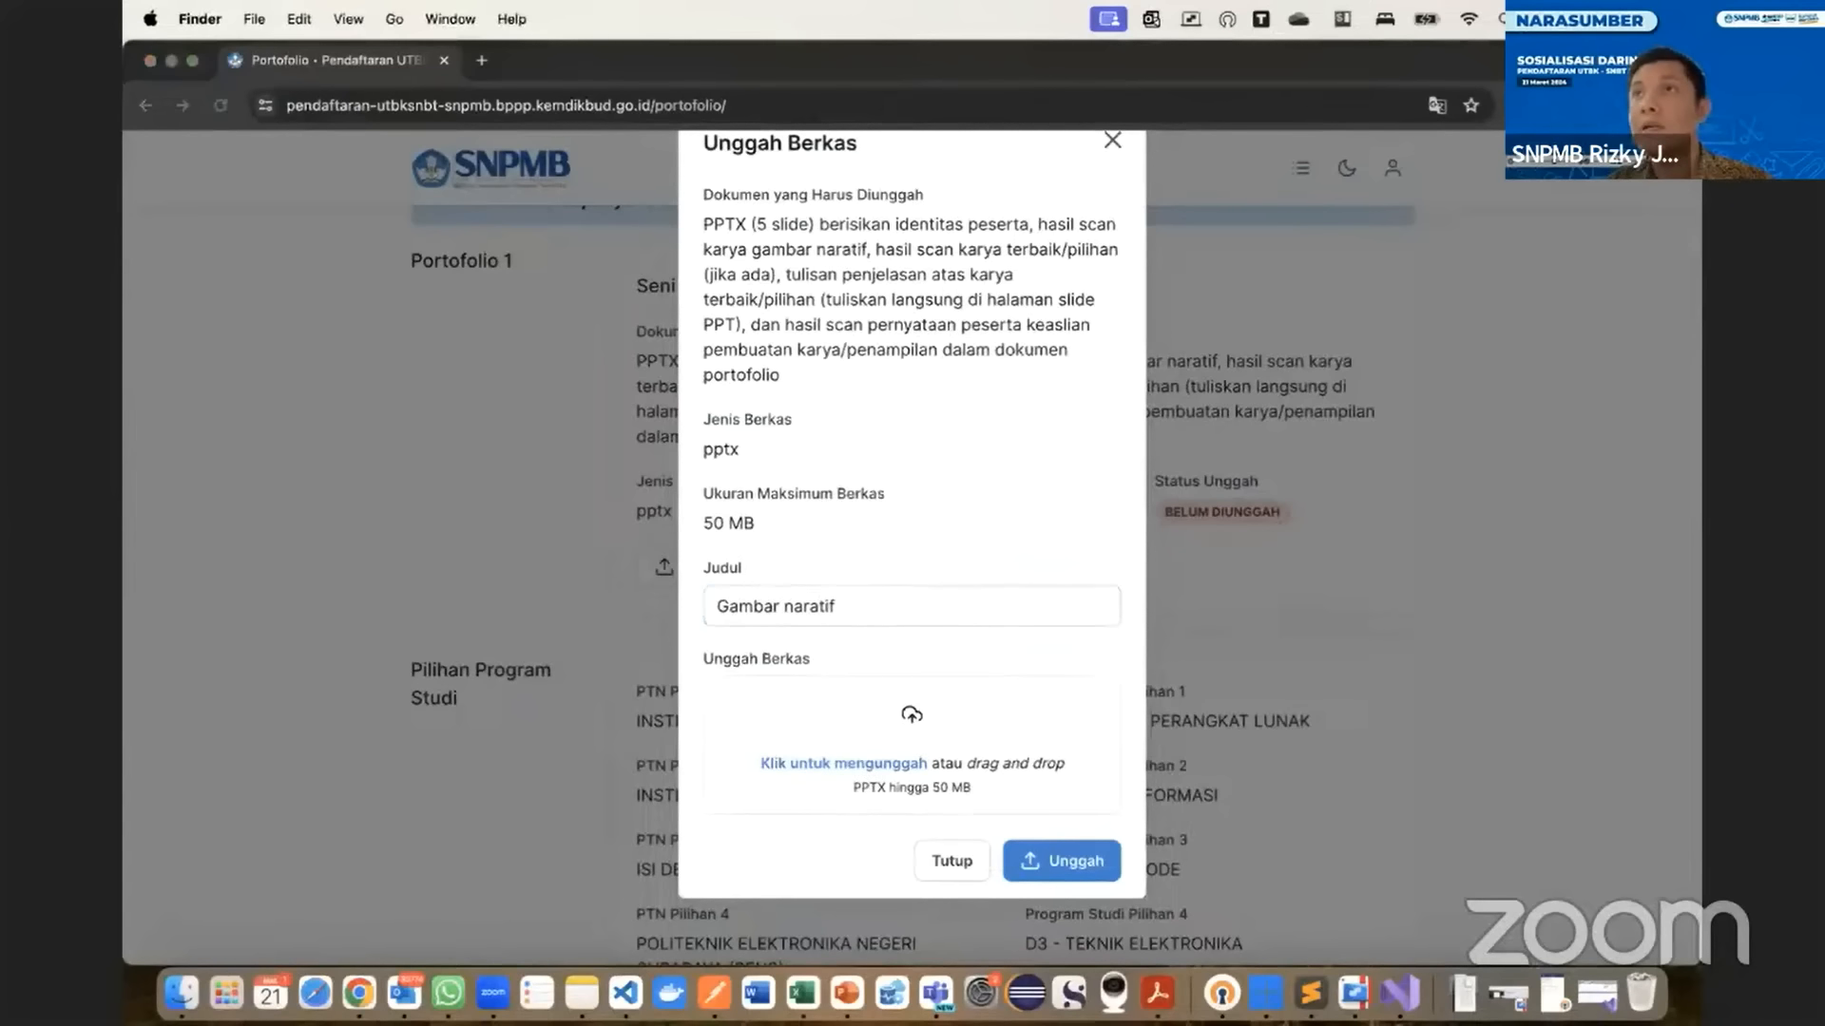
left_click_drag(1297, 107, 944, 765)
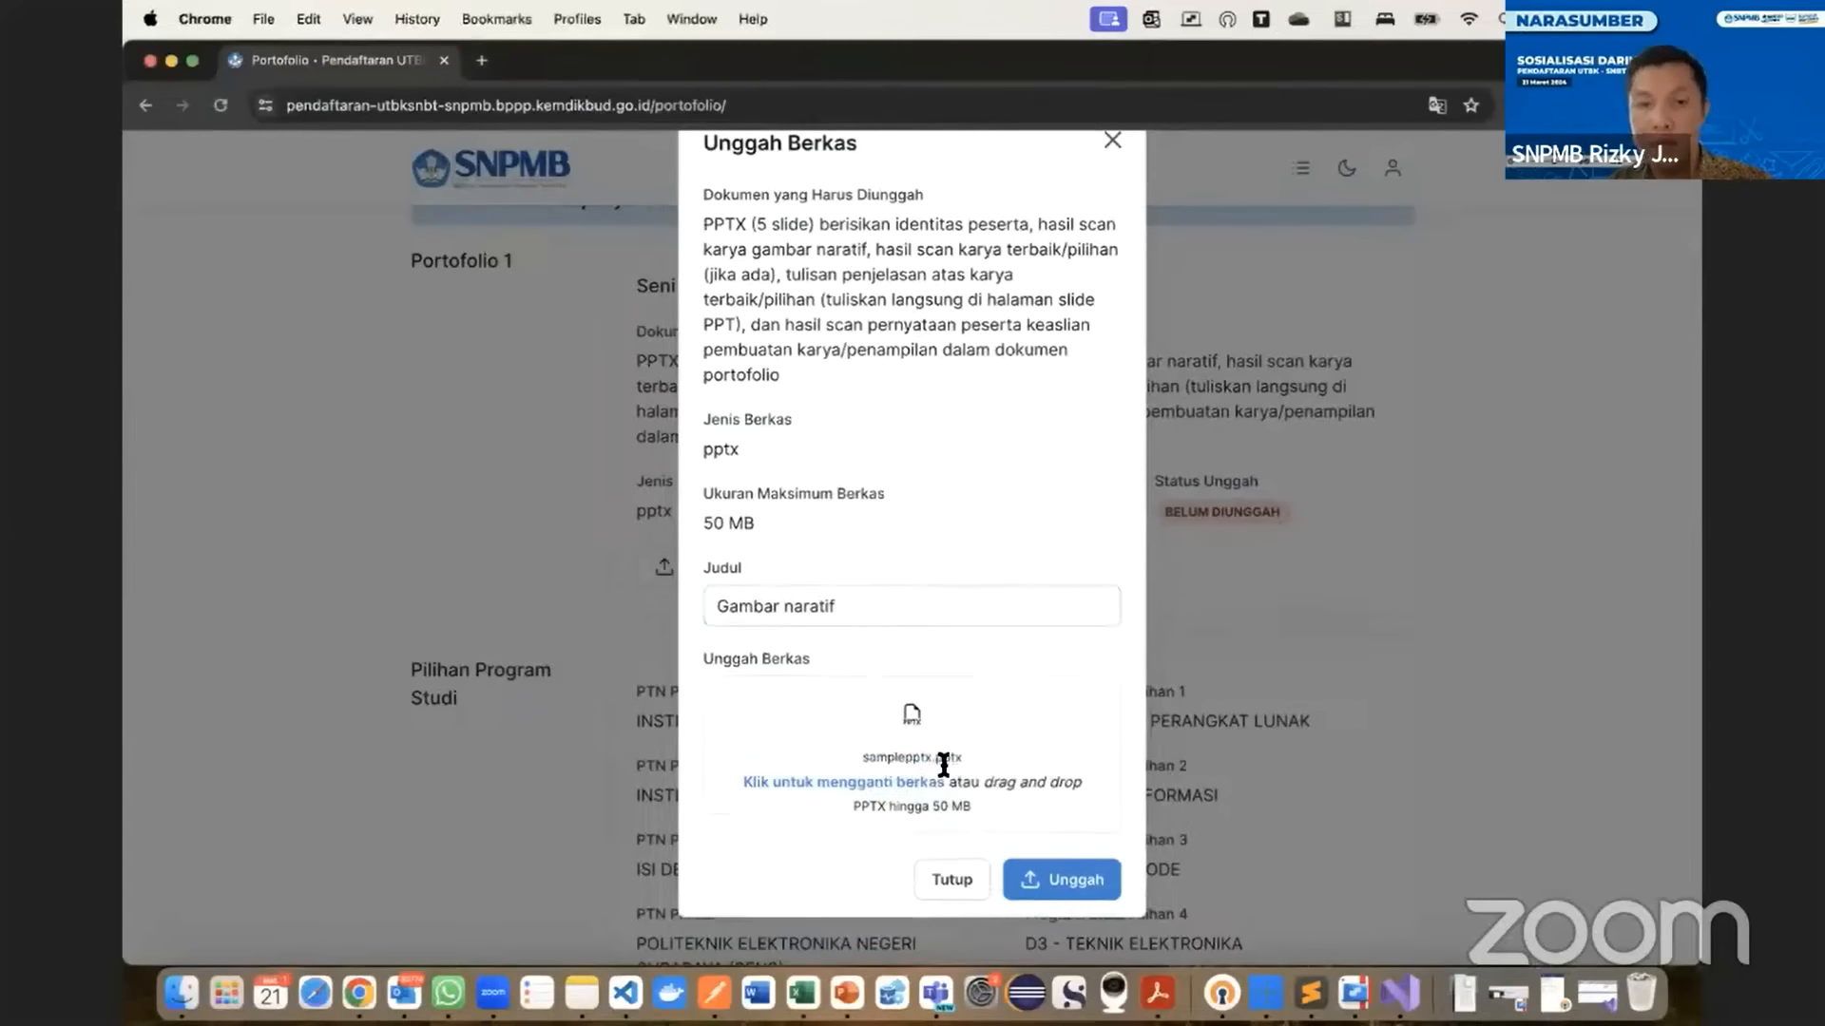
left_click(1061, 870)
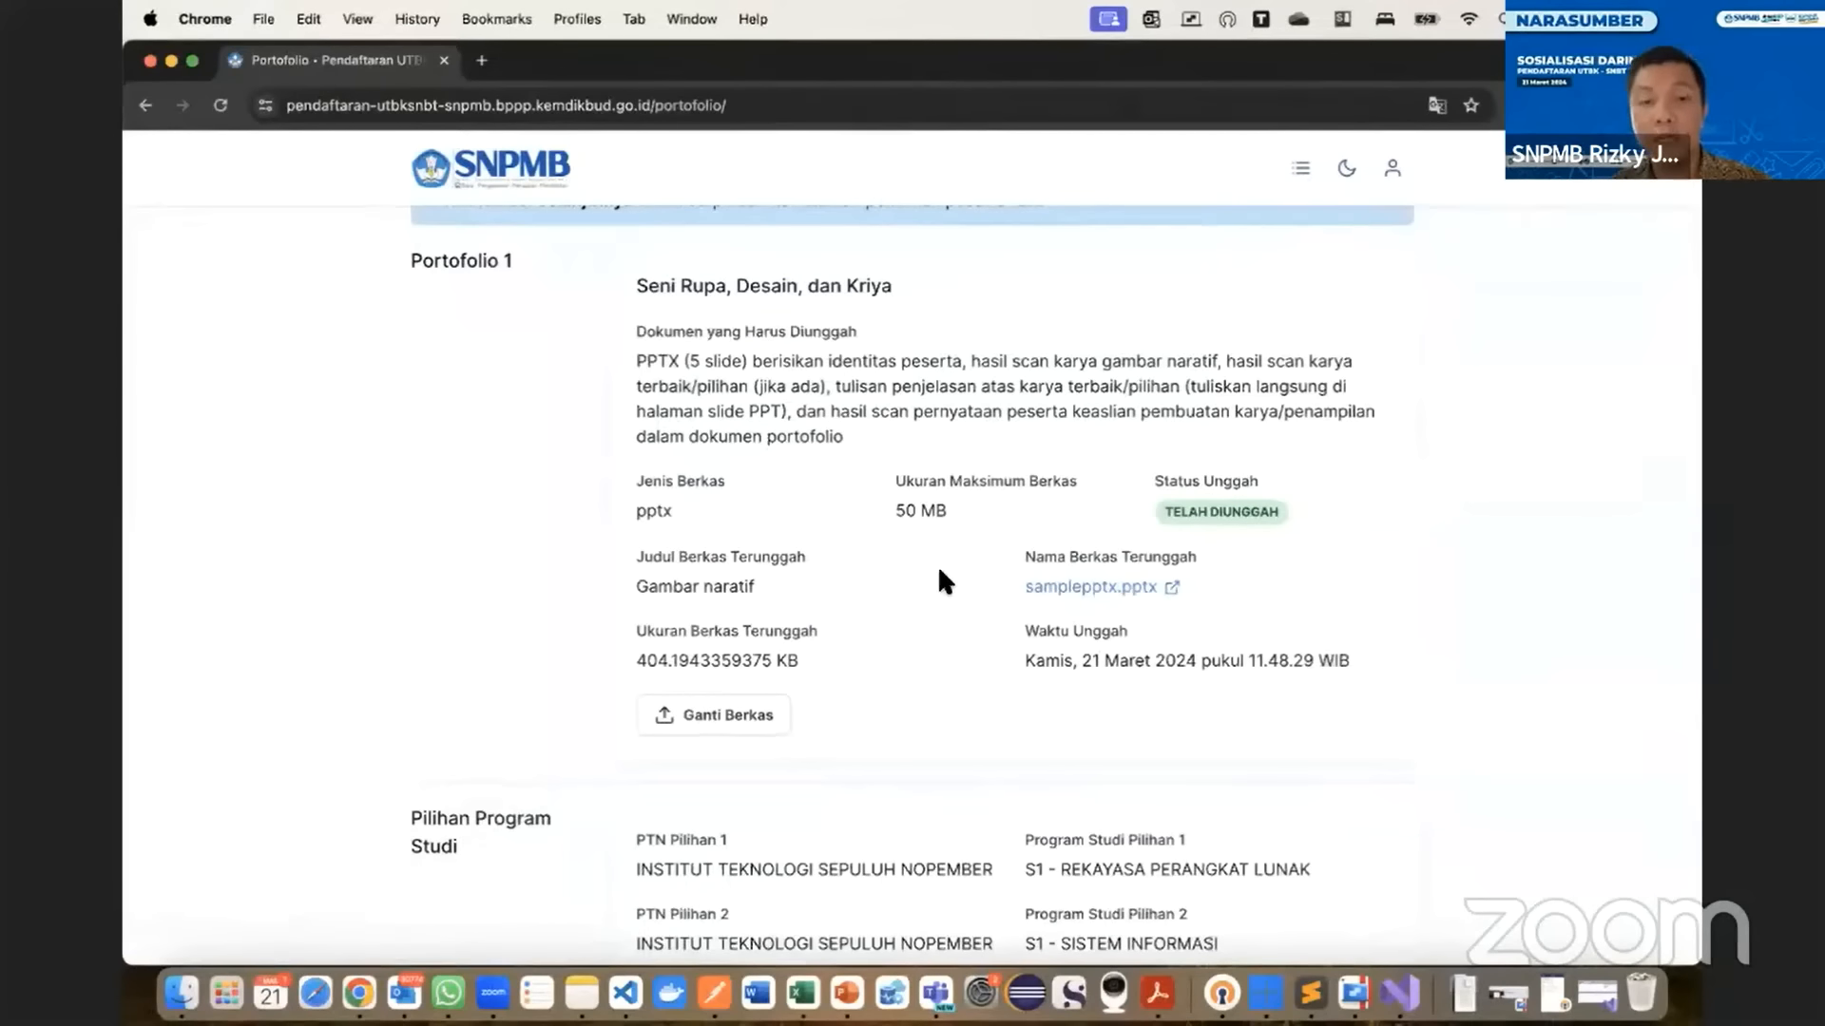
- Review the uploaded portfolio and proceed to selecting the UTBK test center
scroll(939, 571, "down", 3)
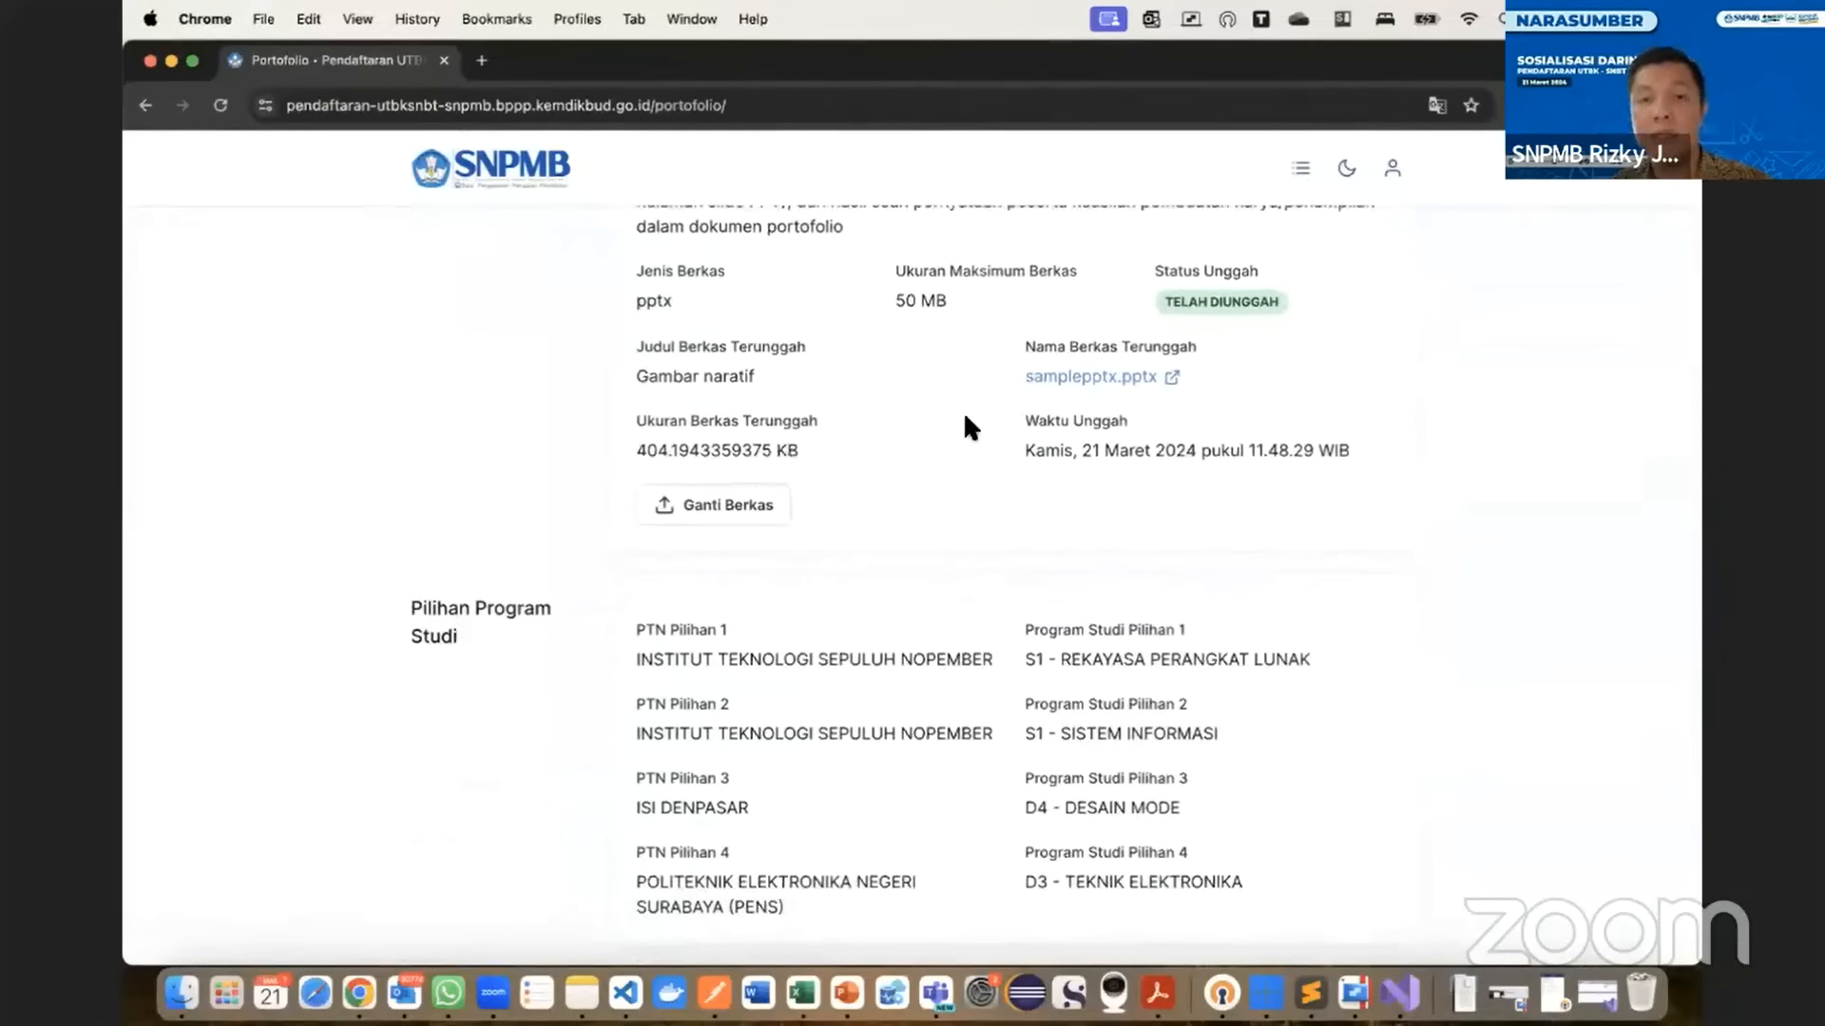
scroll(964, 428, "down", 5)
scroll(1036, 511, "up", 8)
scroll(1034, 513, "down", 4)
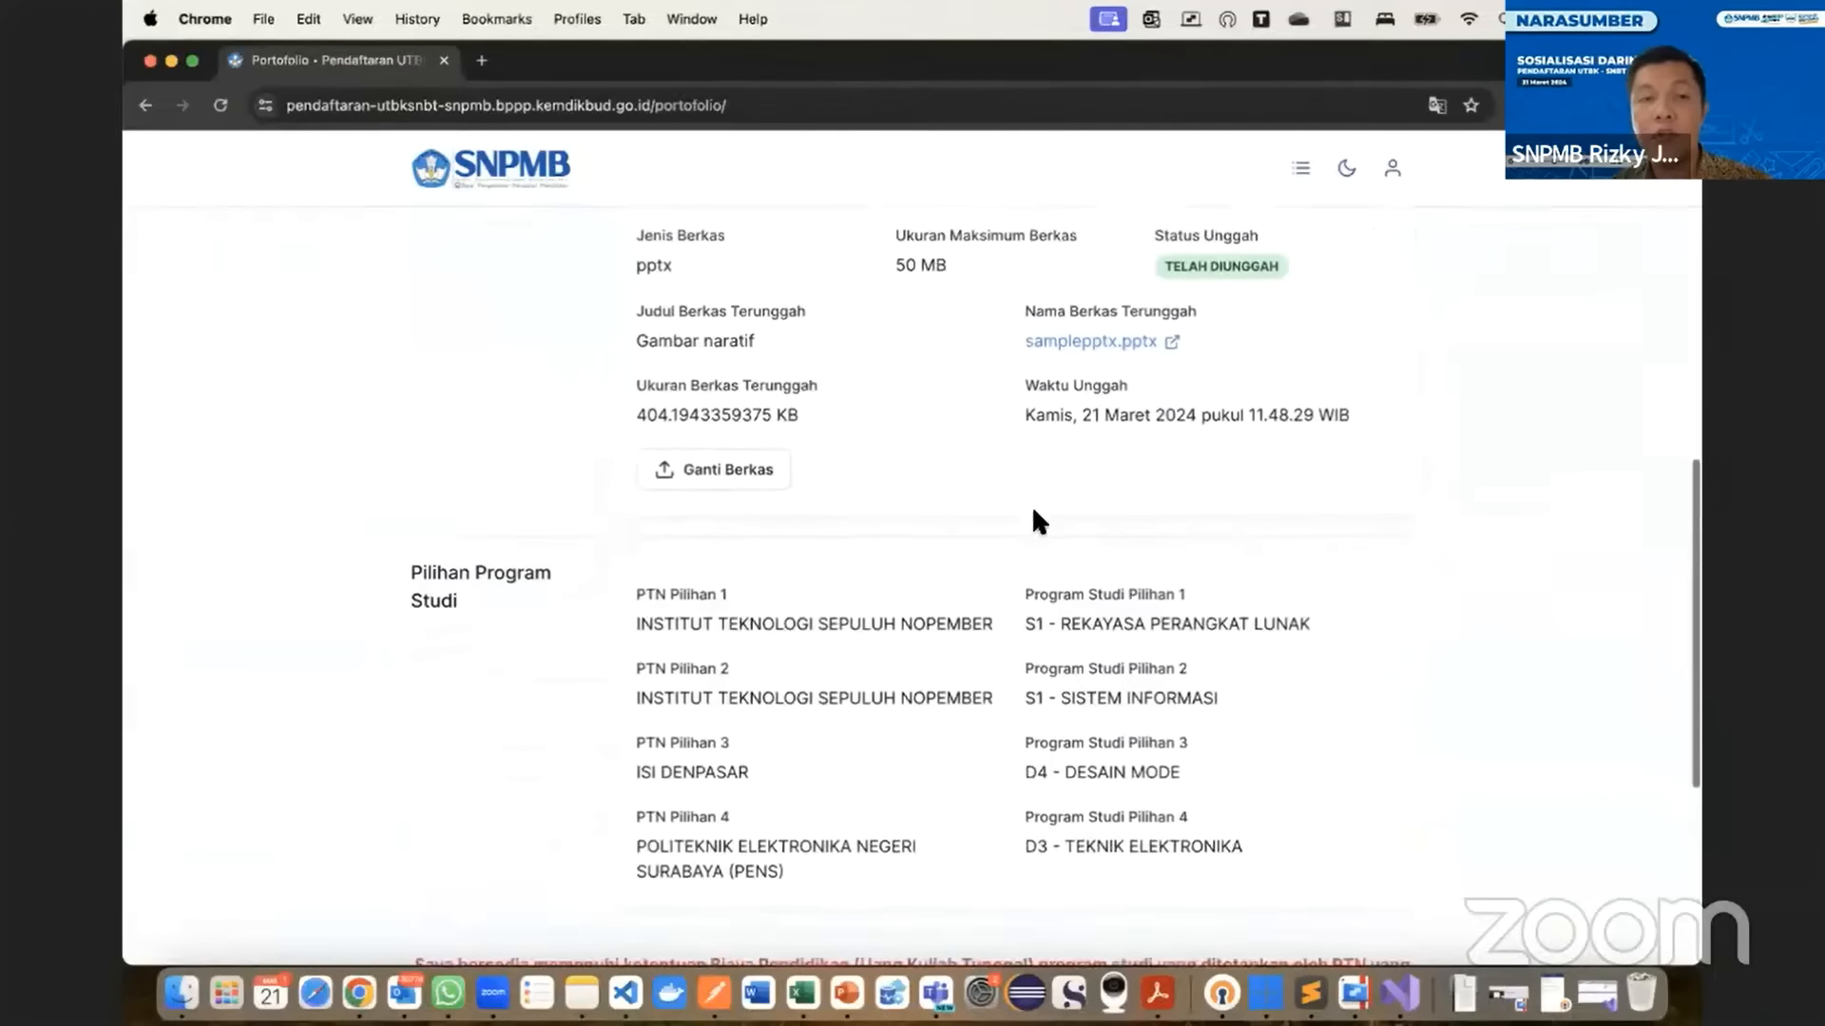
scroll(1115, 734, "down", 4)
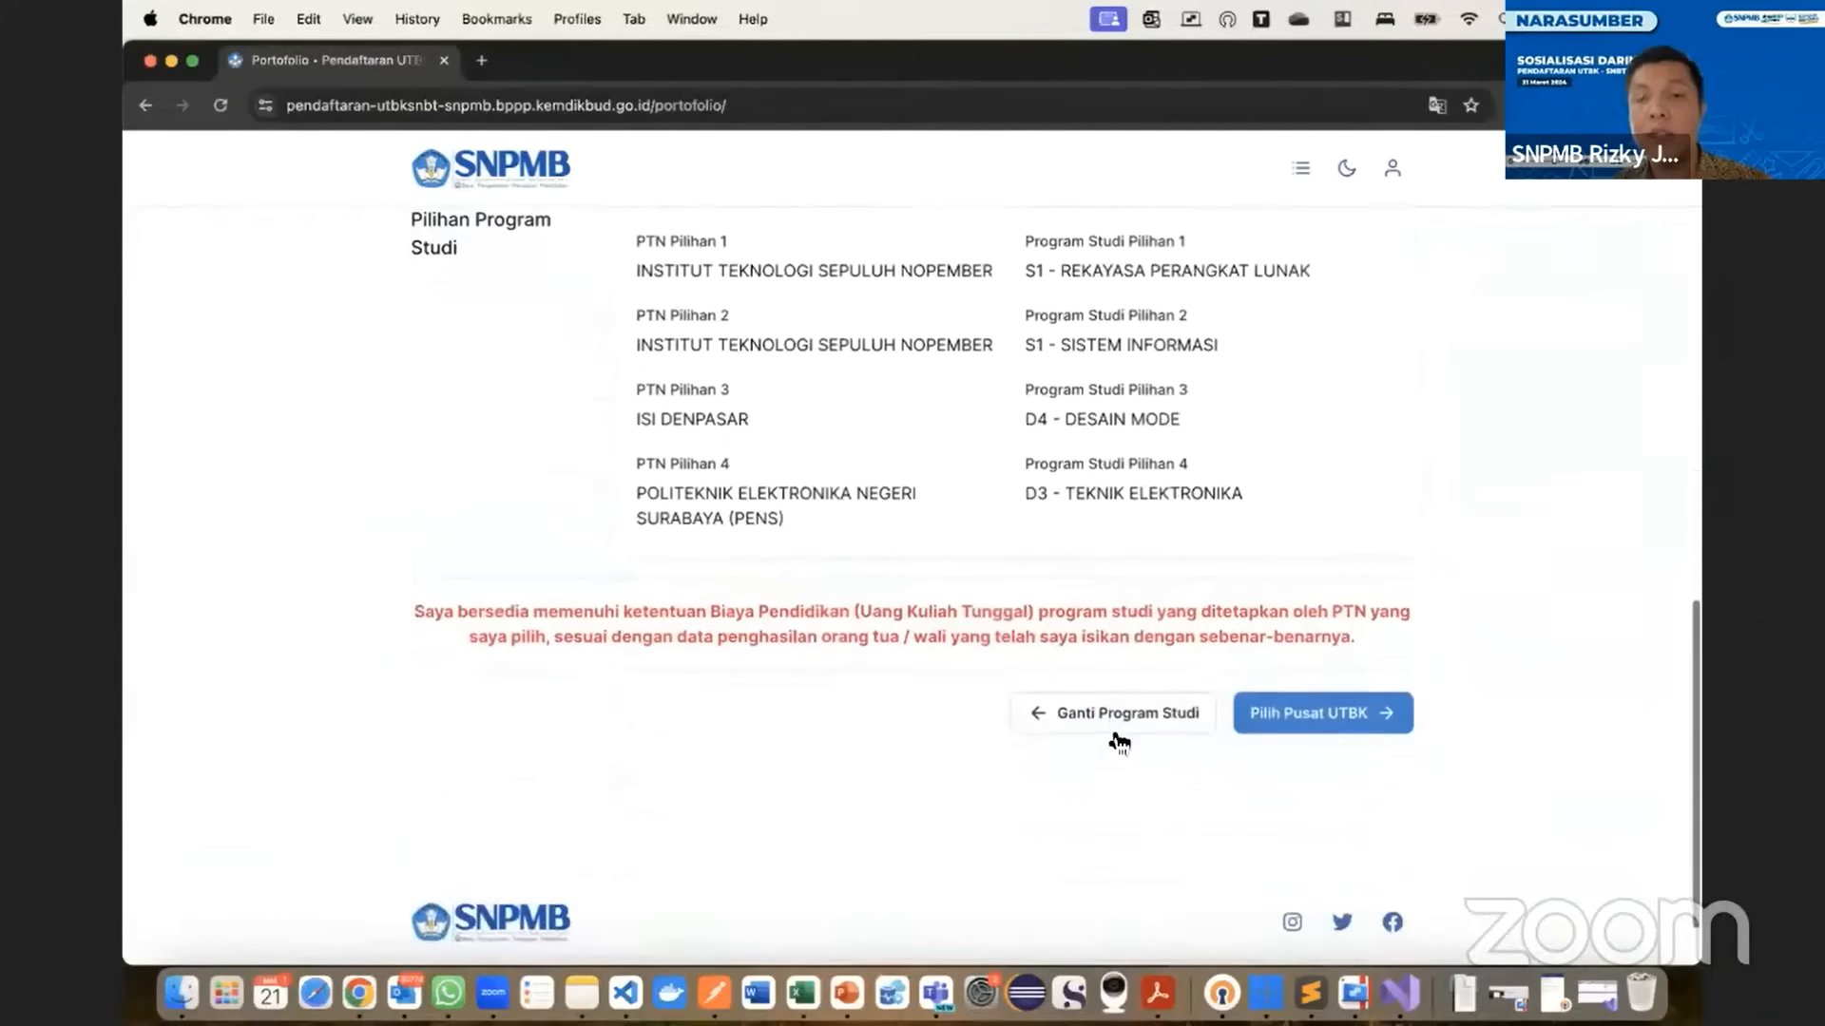
left_click(1335, 724)
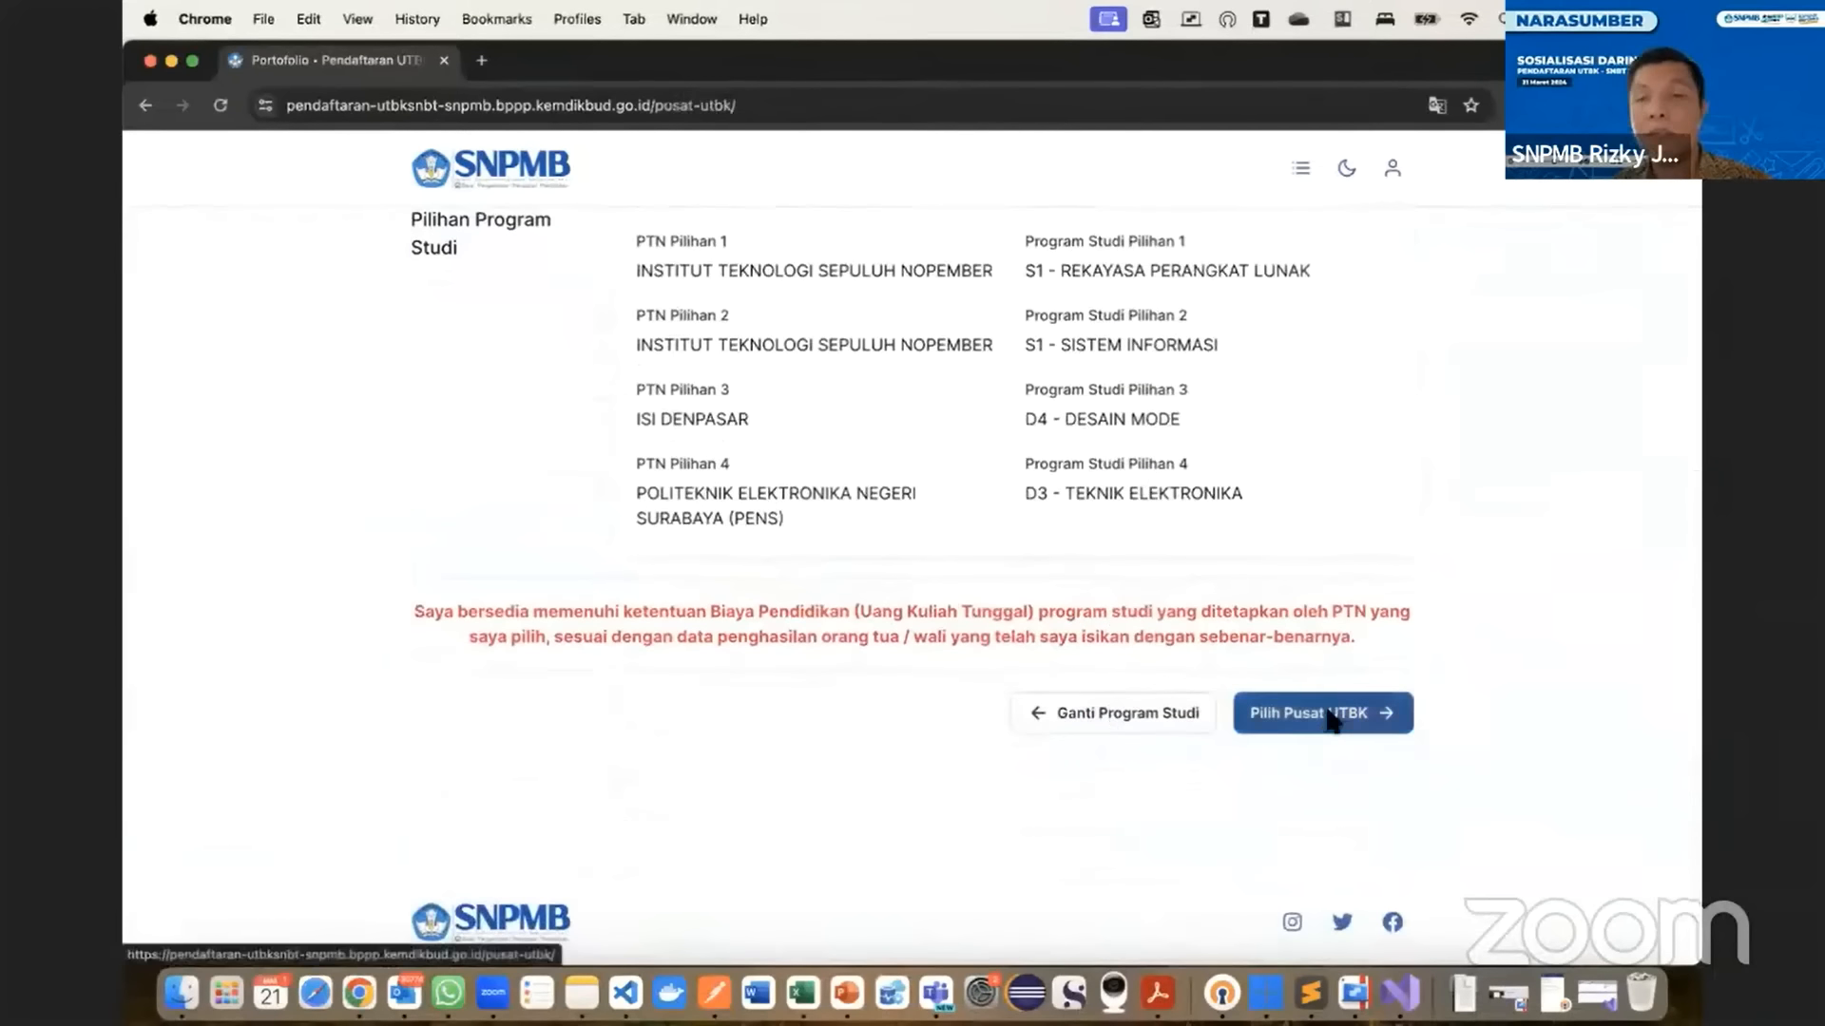
- Select INSTITUT TEKNOLOGI SEPULUH NOPEMBER as the Pusat UTBK and save it
scroll(1195, 722, "down", 5)
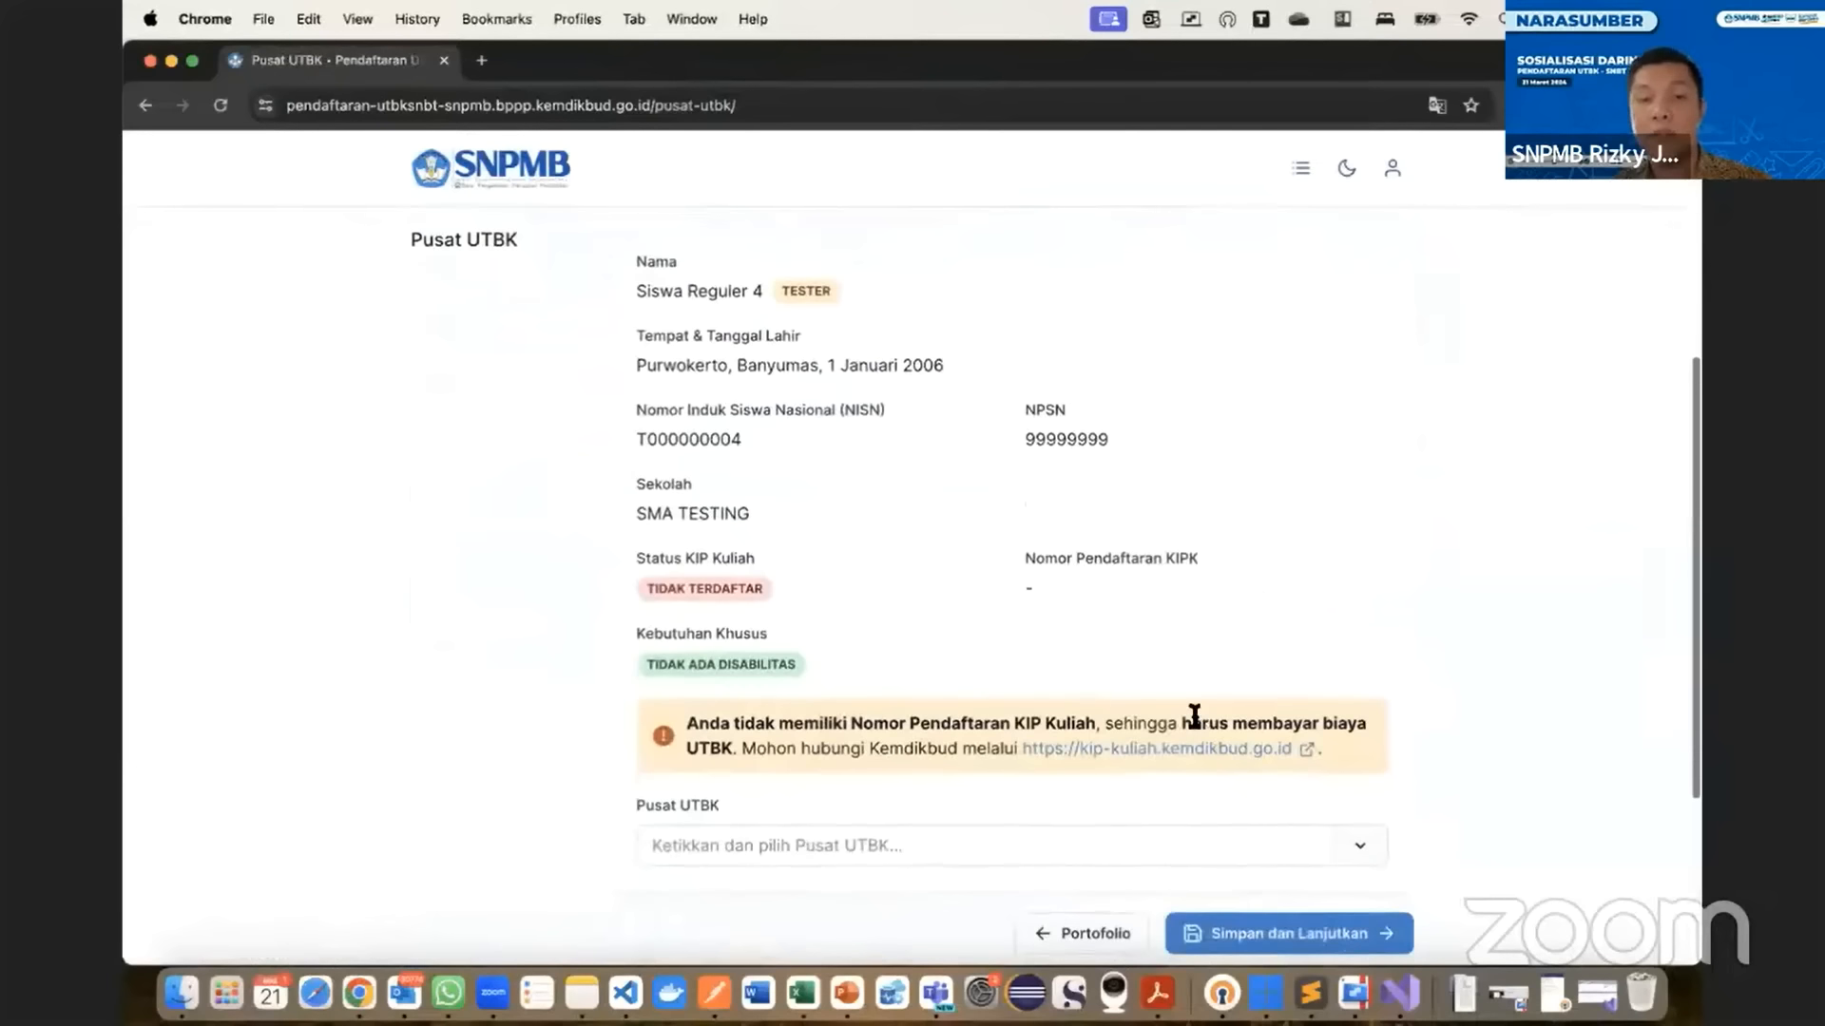
scroll(917, 368, "up", 1)
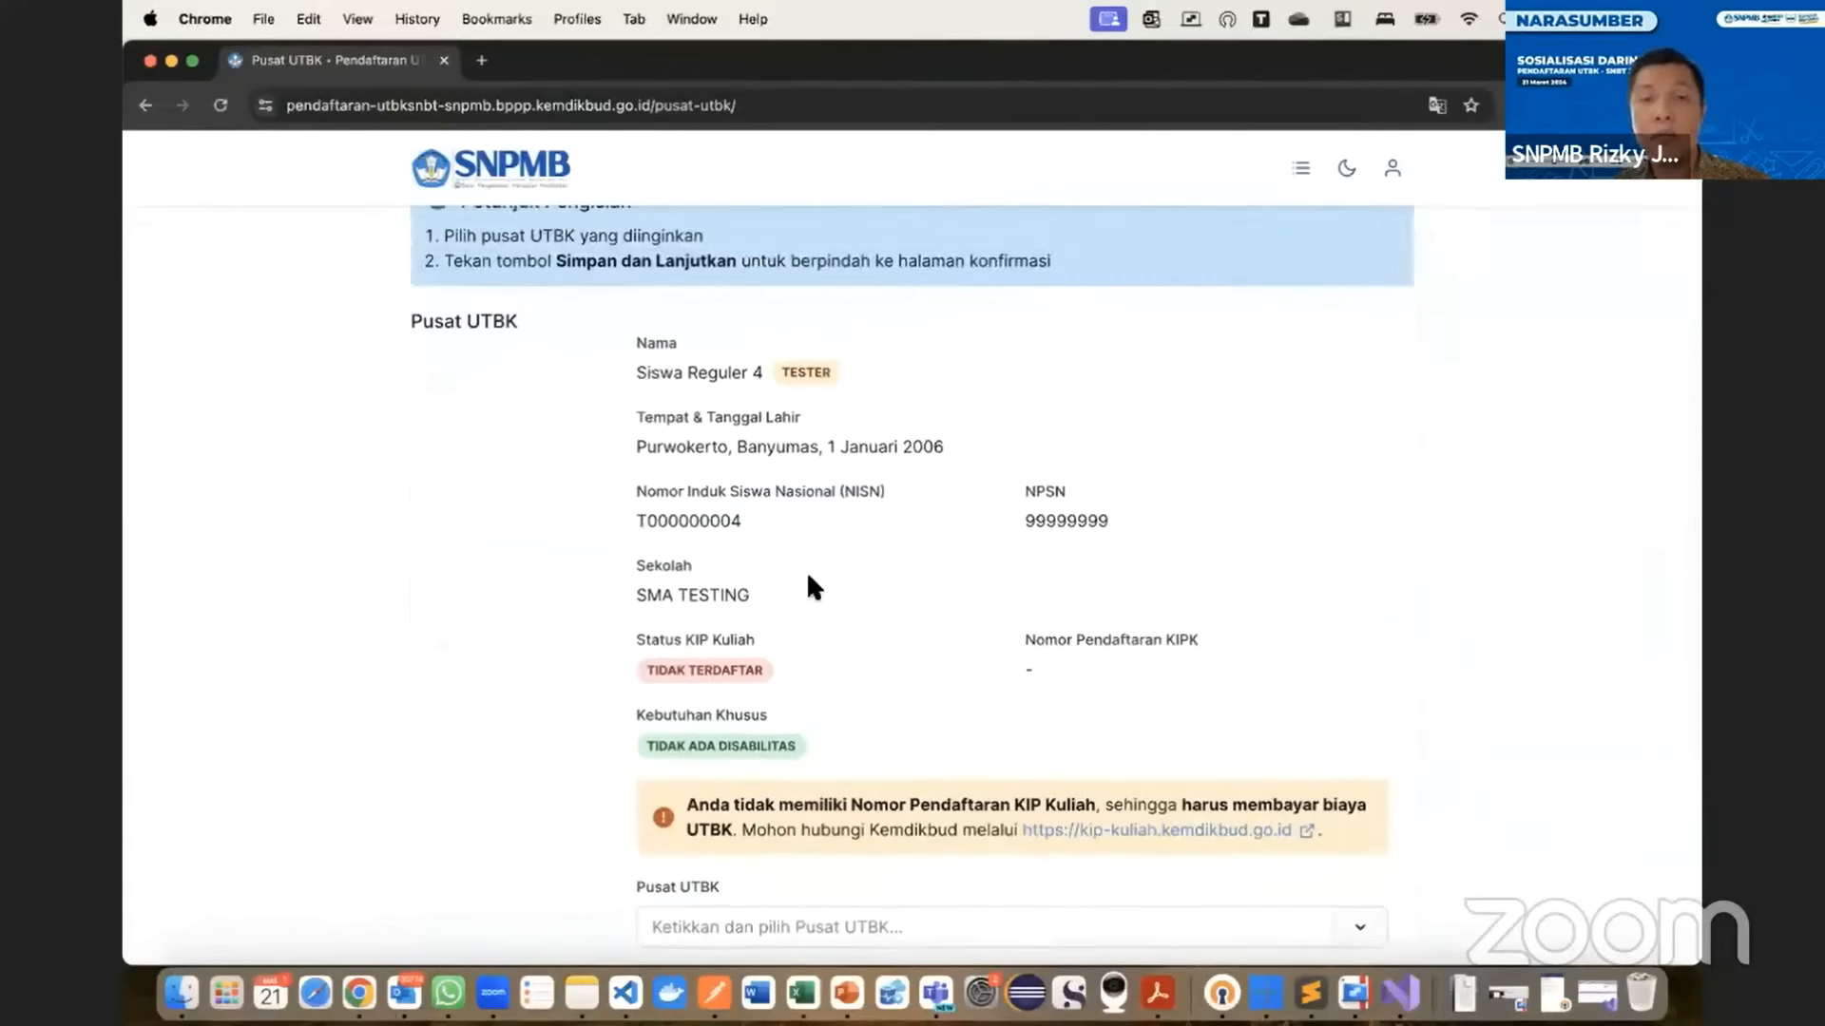
scroll(747, 644, "down", 2)
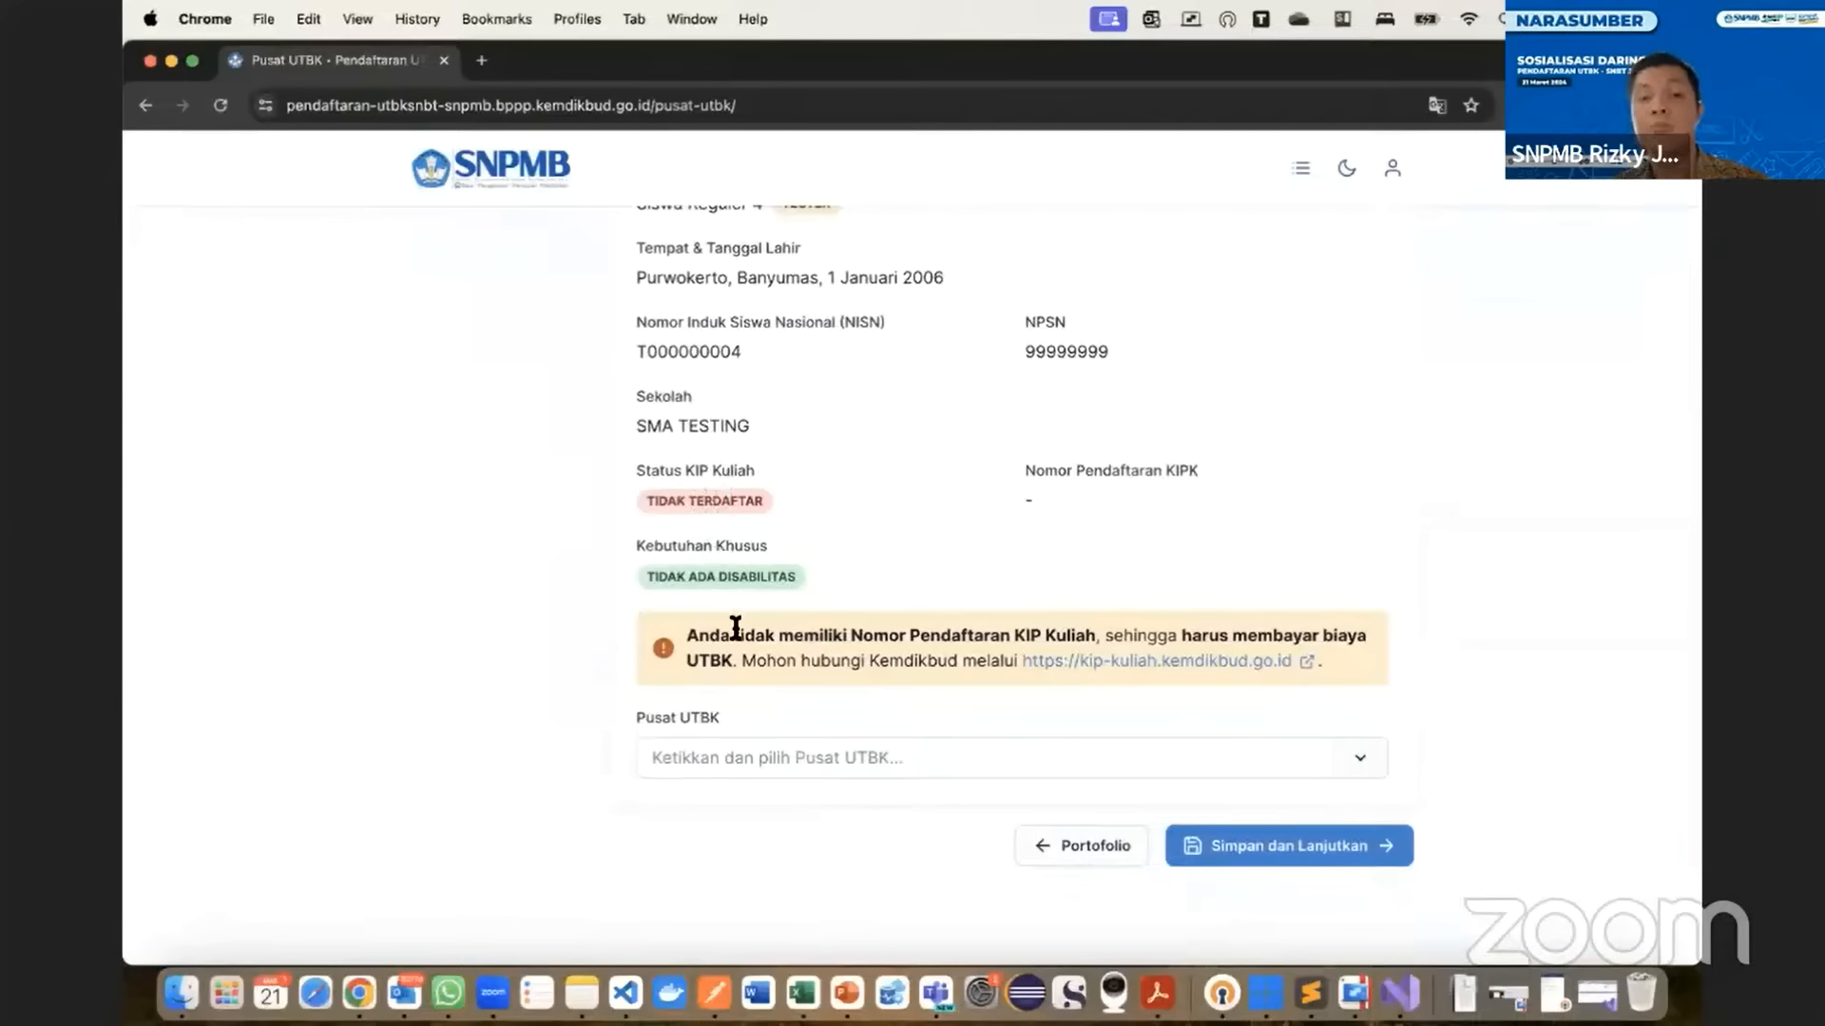
left_click(764, 757)
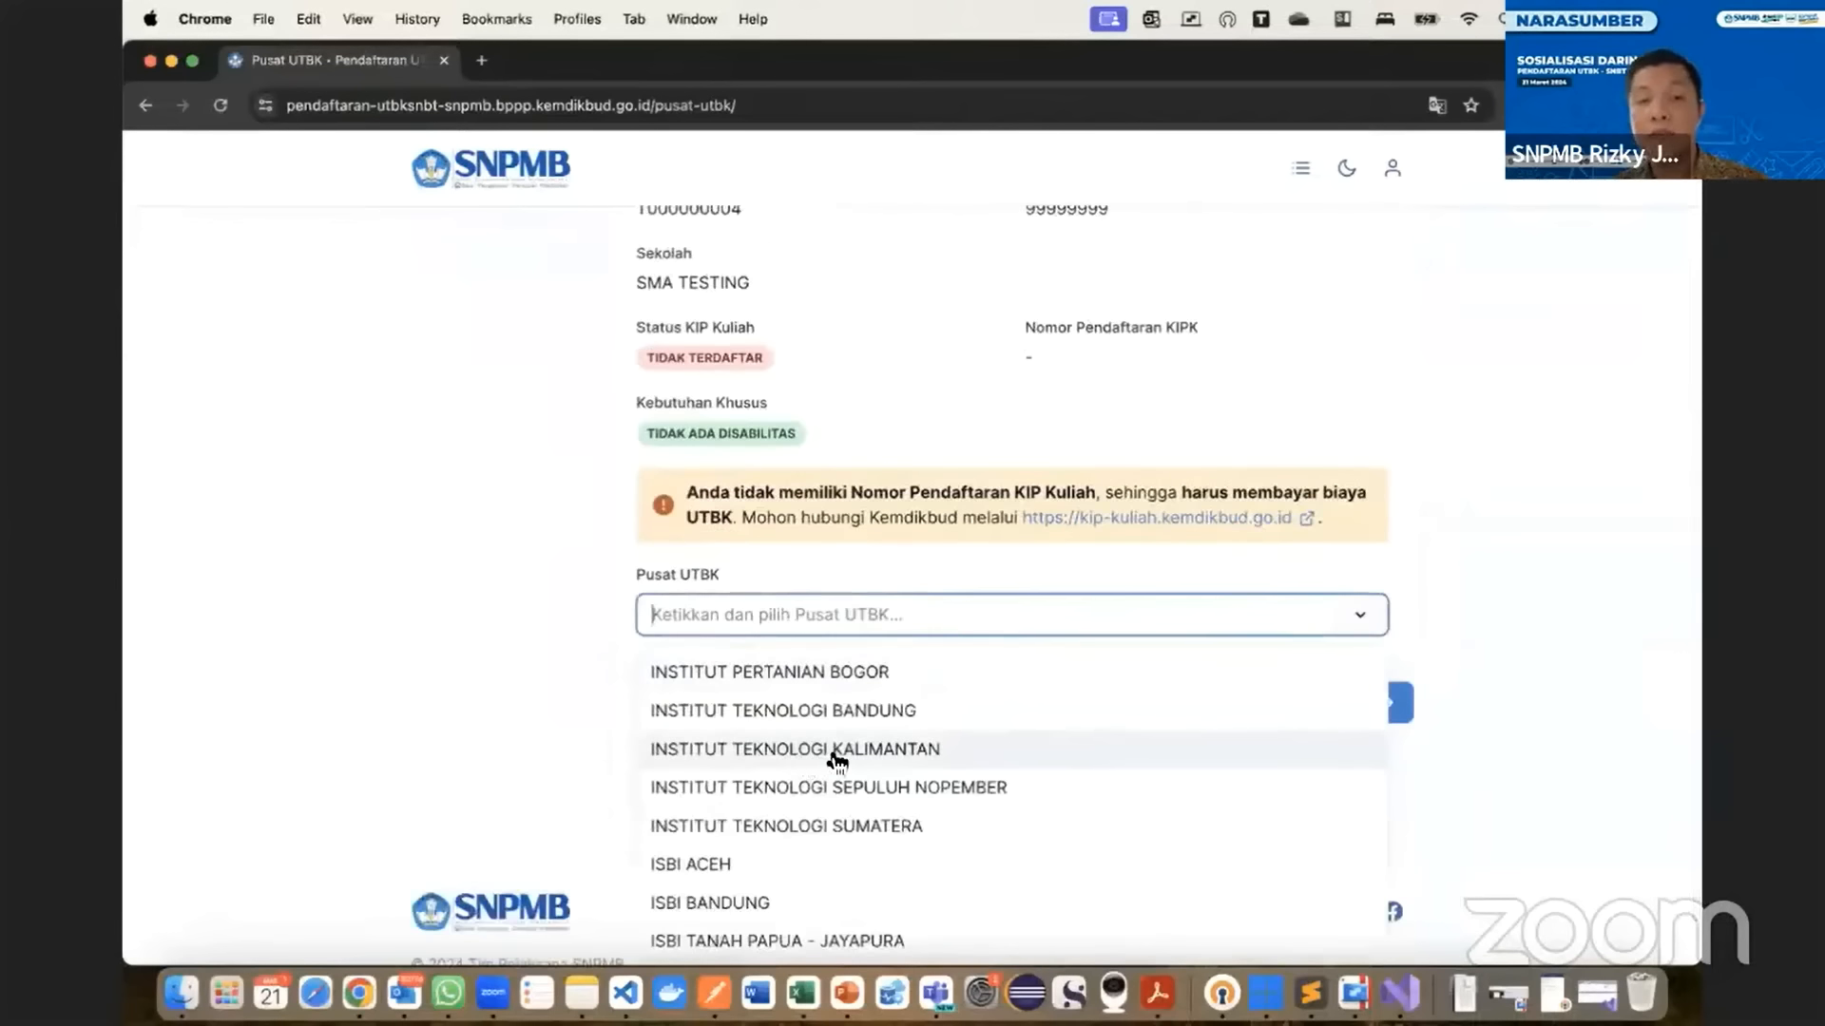
left_click(834, 787)
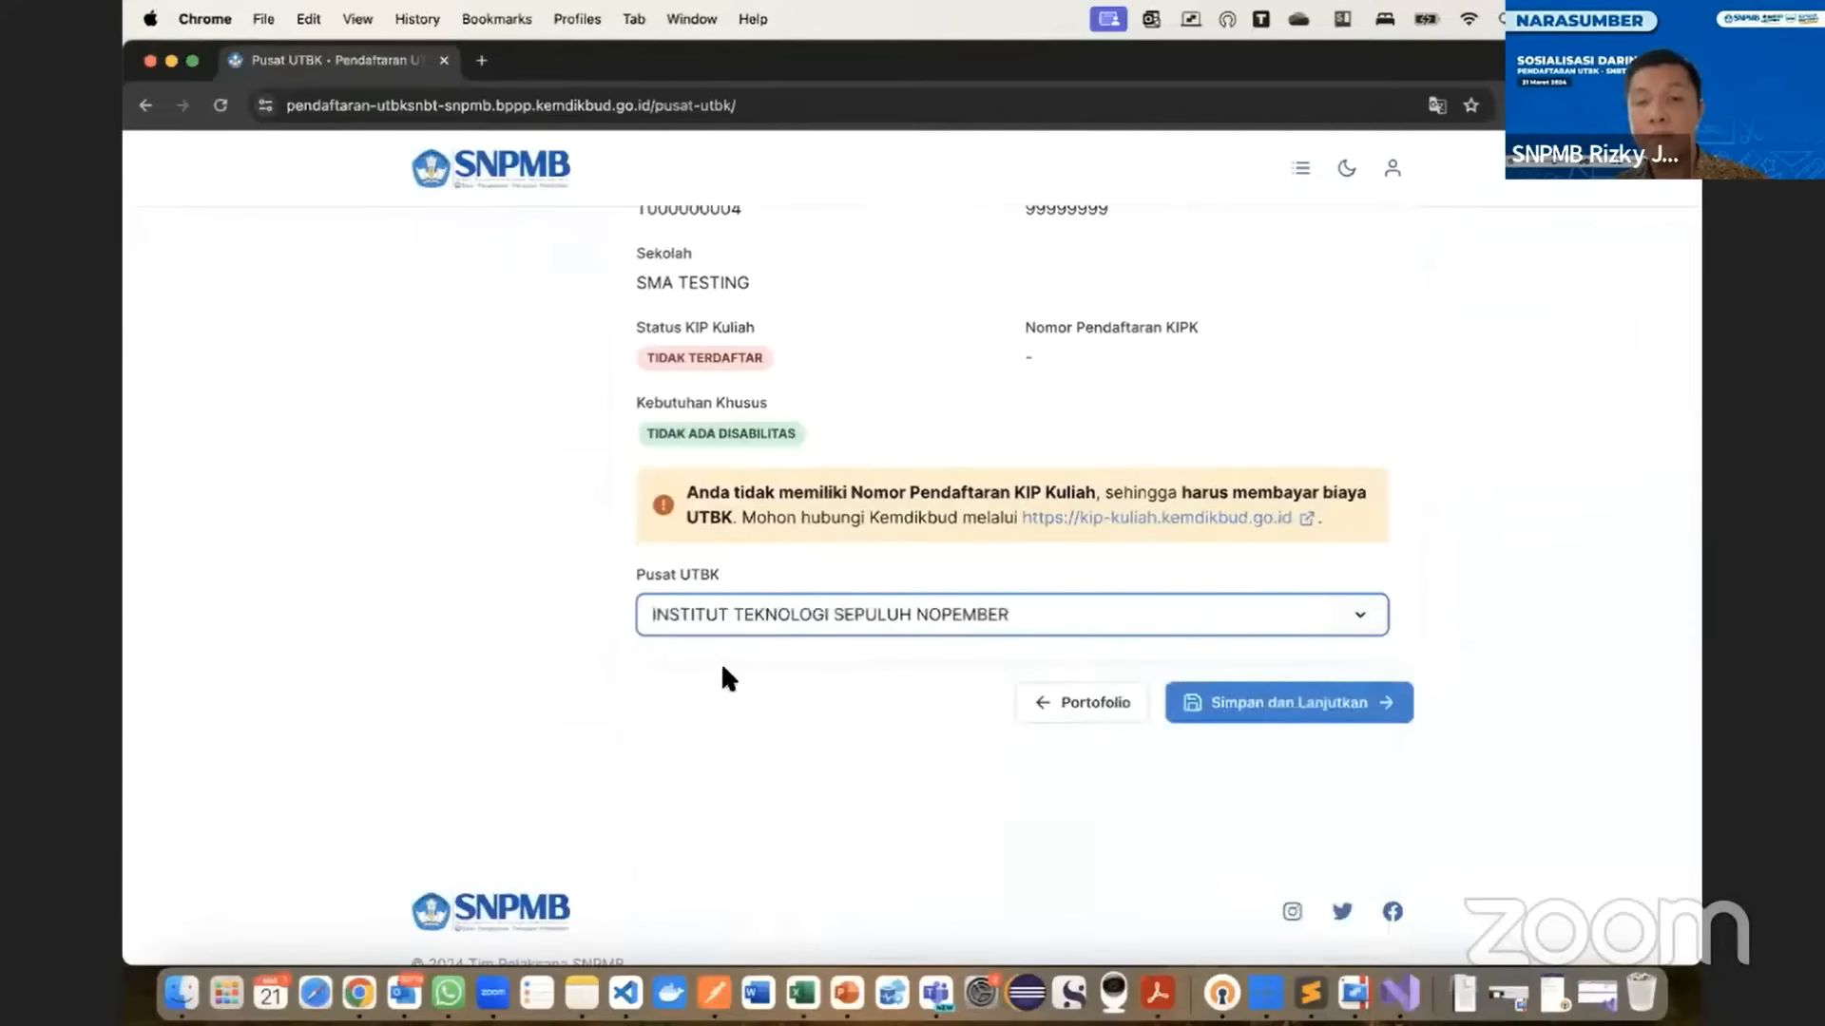
scroll(741, 713, "up", 3)
left_click(761, 785)
scroll(787, 758, "down", 5)
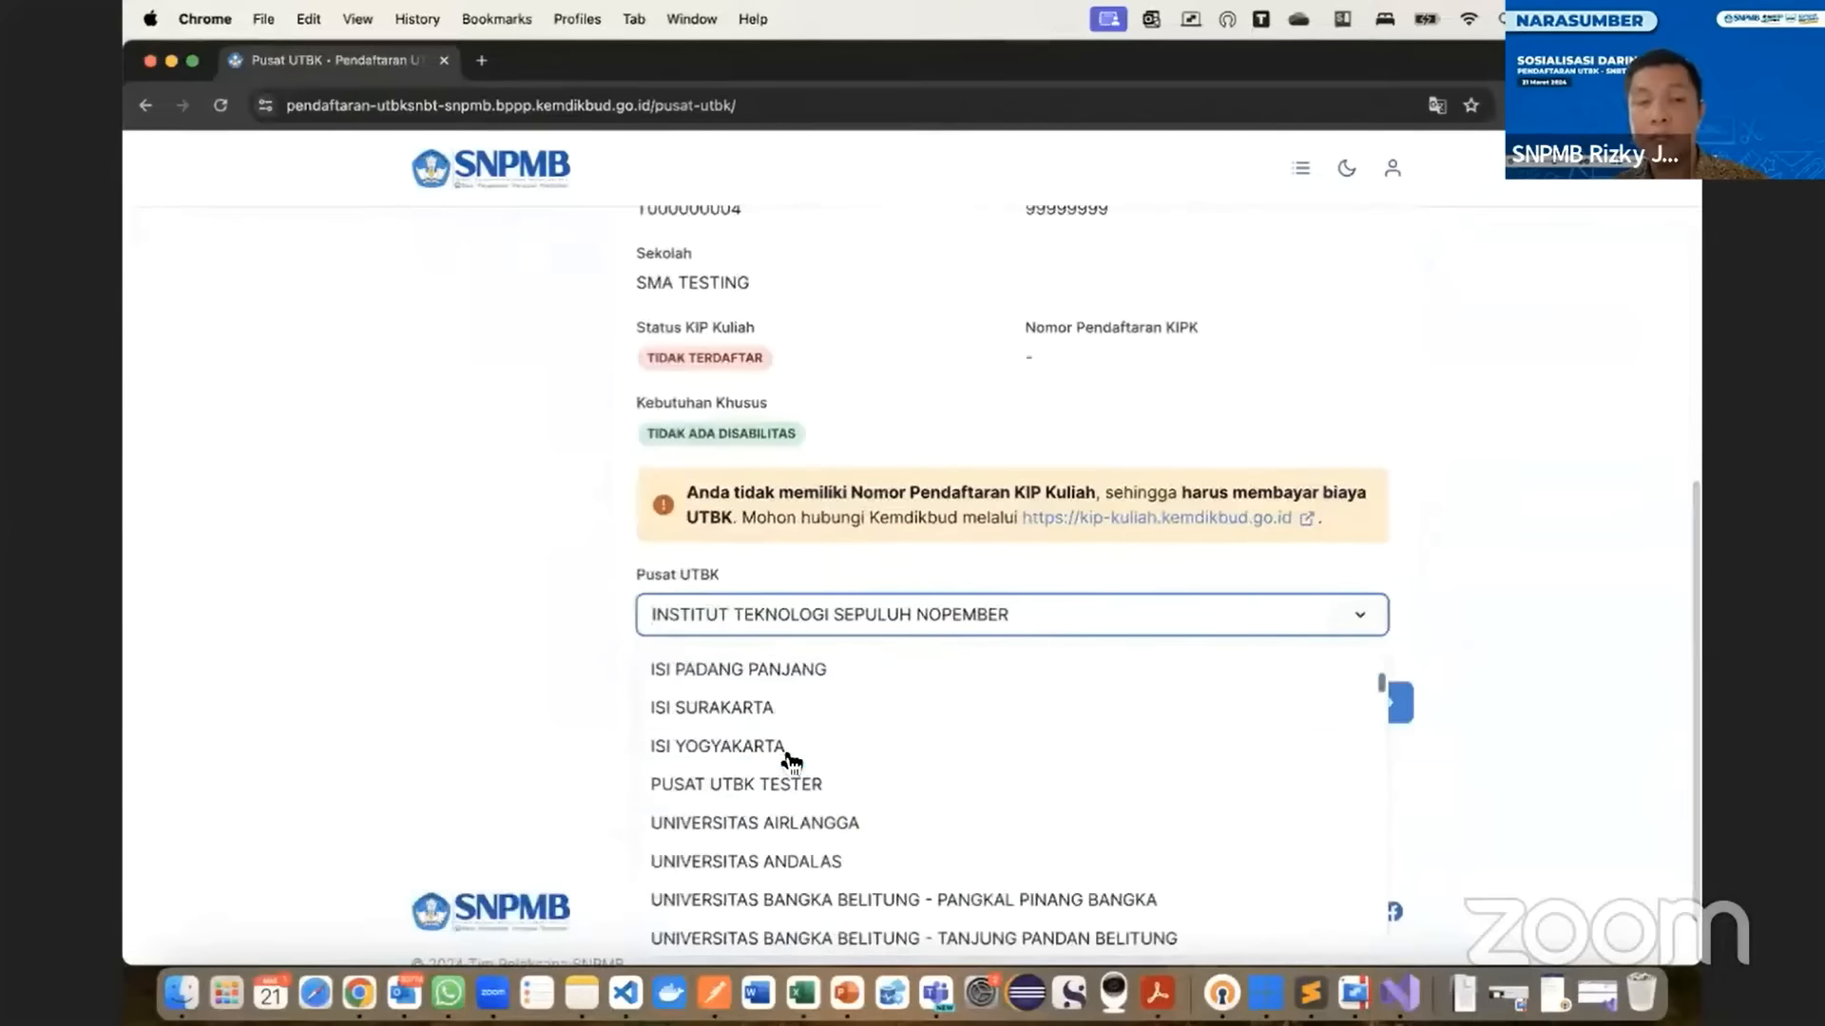
scroll(787, 758, "up", 5)
left_click(795, 789)
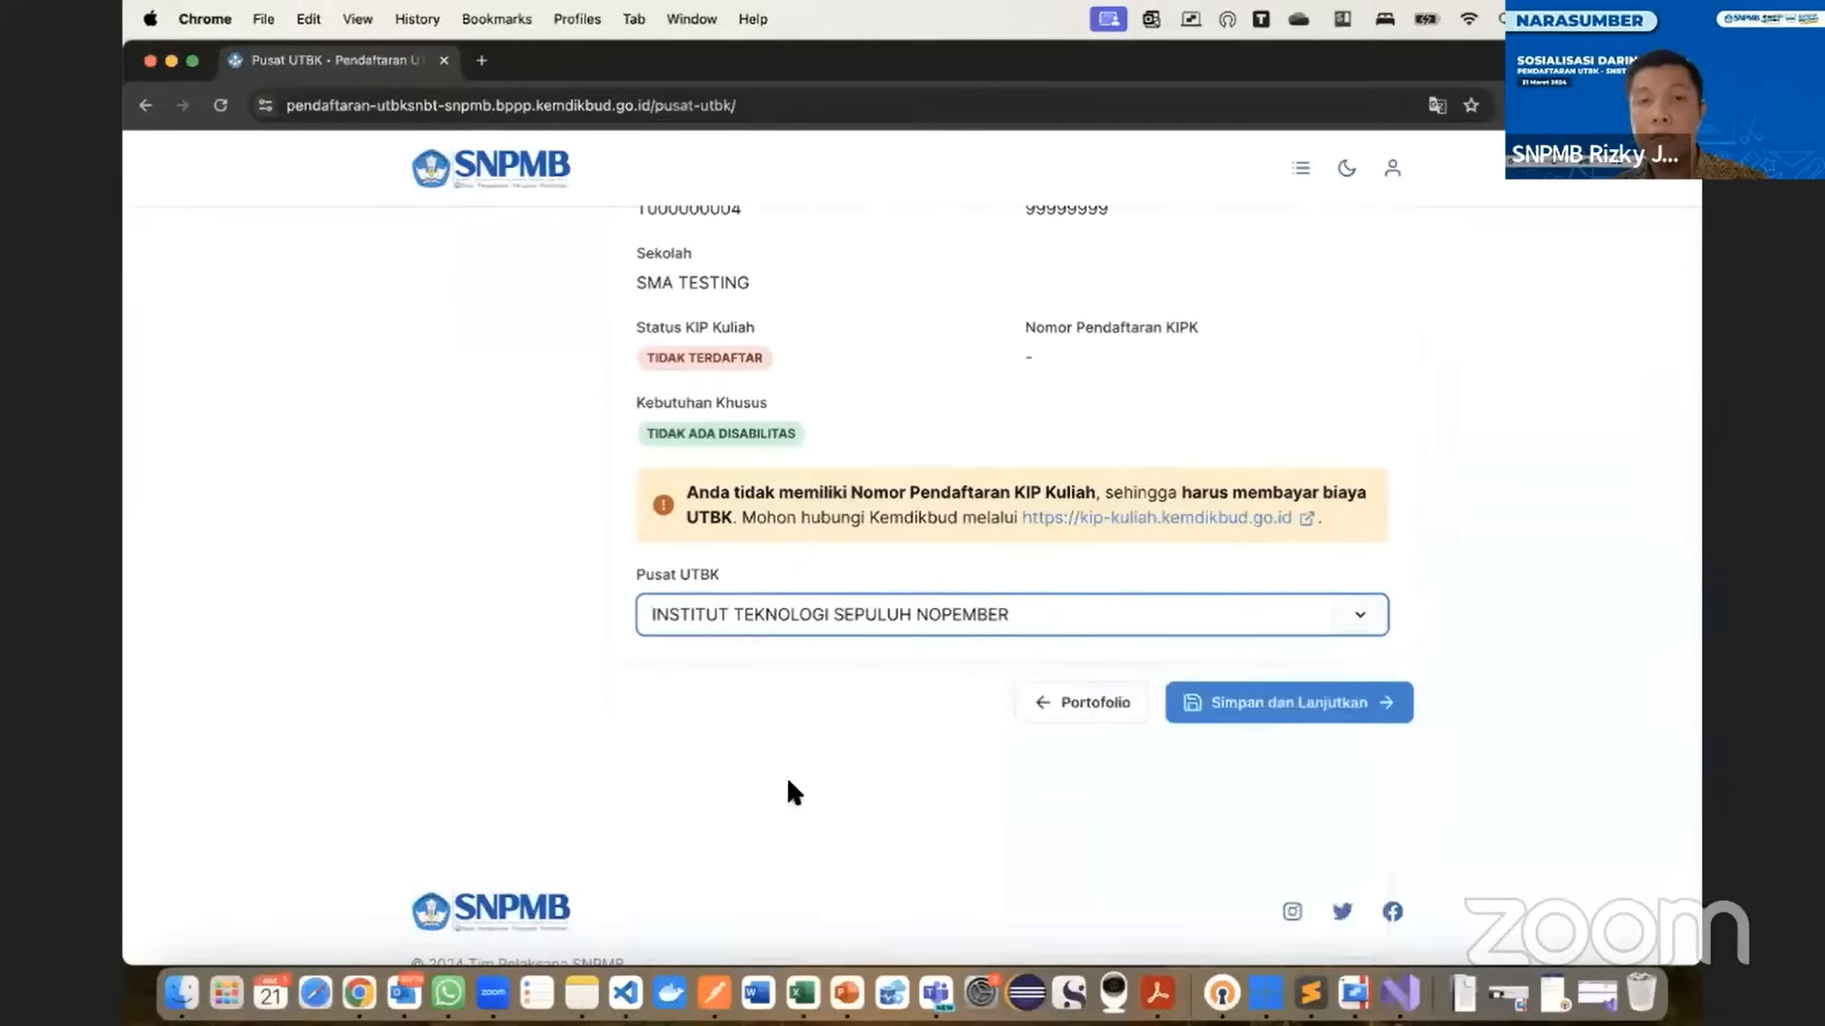
left_click(1288, 713)
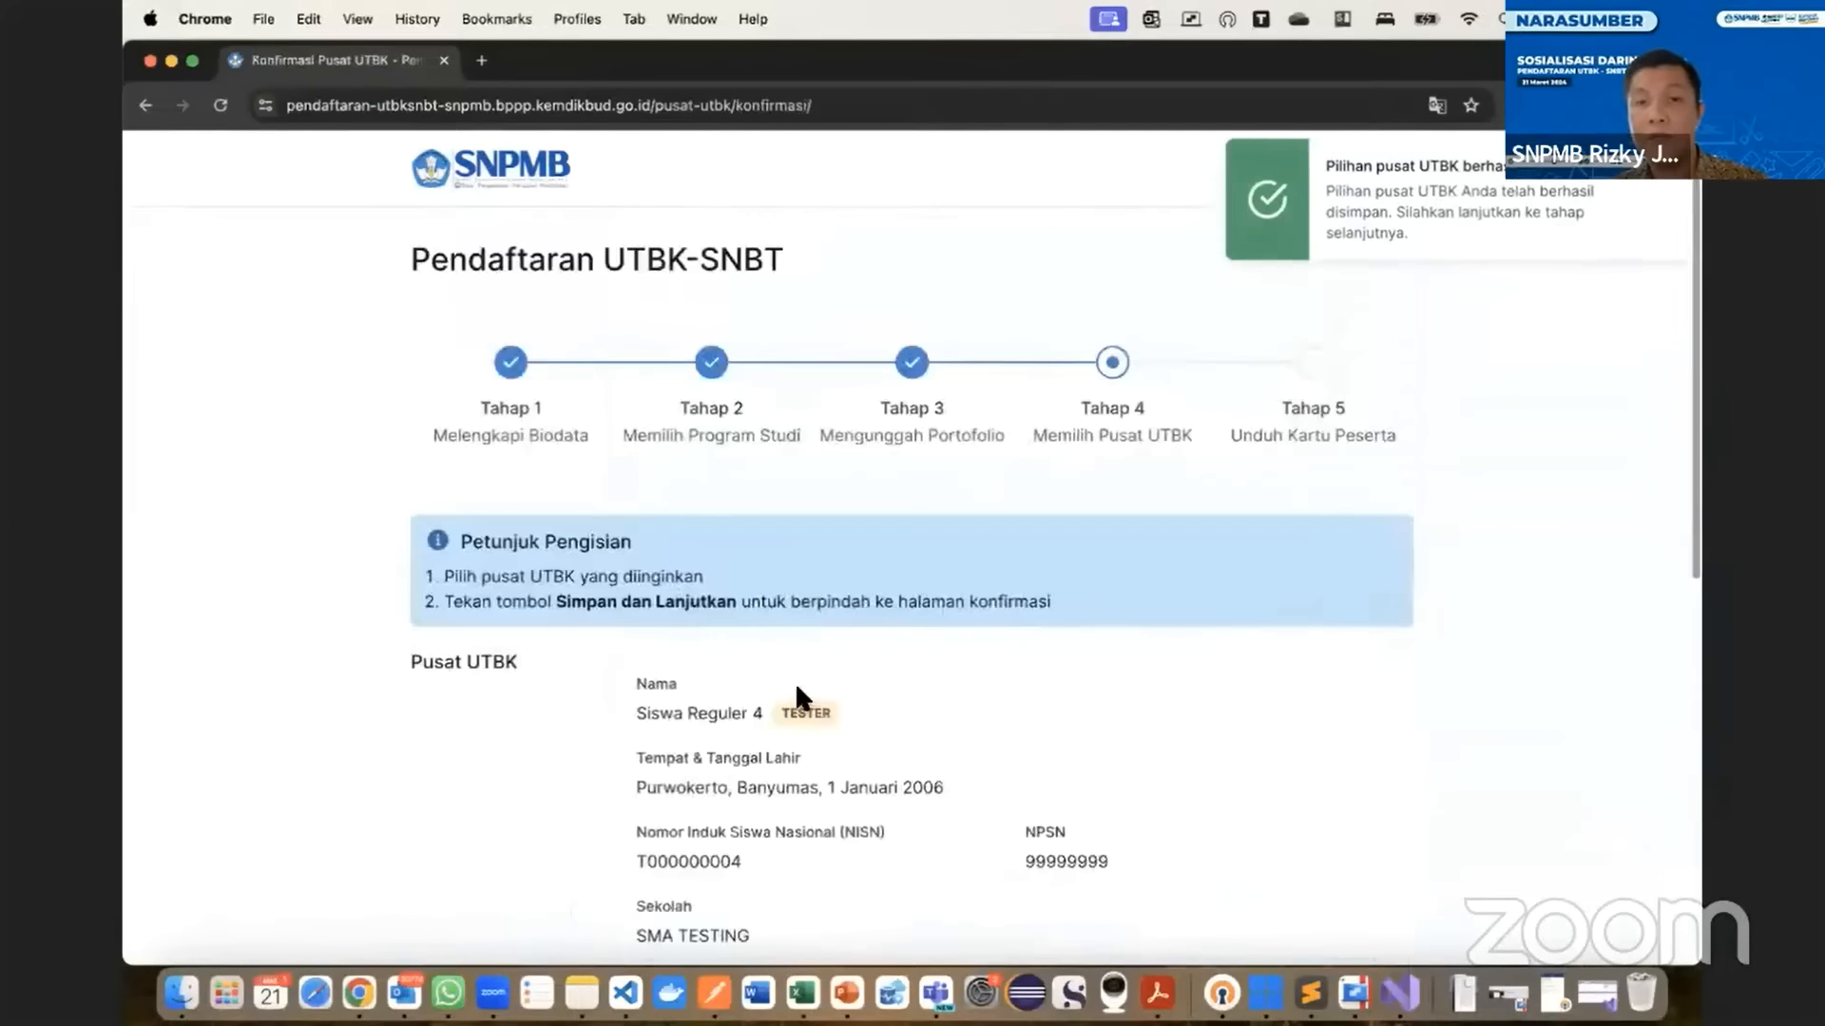
- Permanently save INSTITUT TEKNOLOGI SEPULUH NOPEMBER as test center and open Riwayat Pendaftaran
scroll(794, 681, "down", 5)
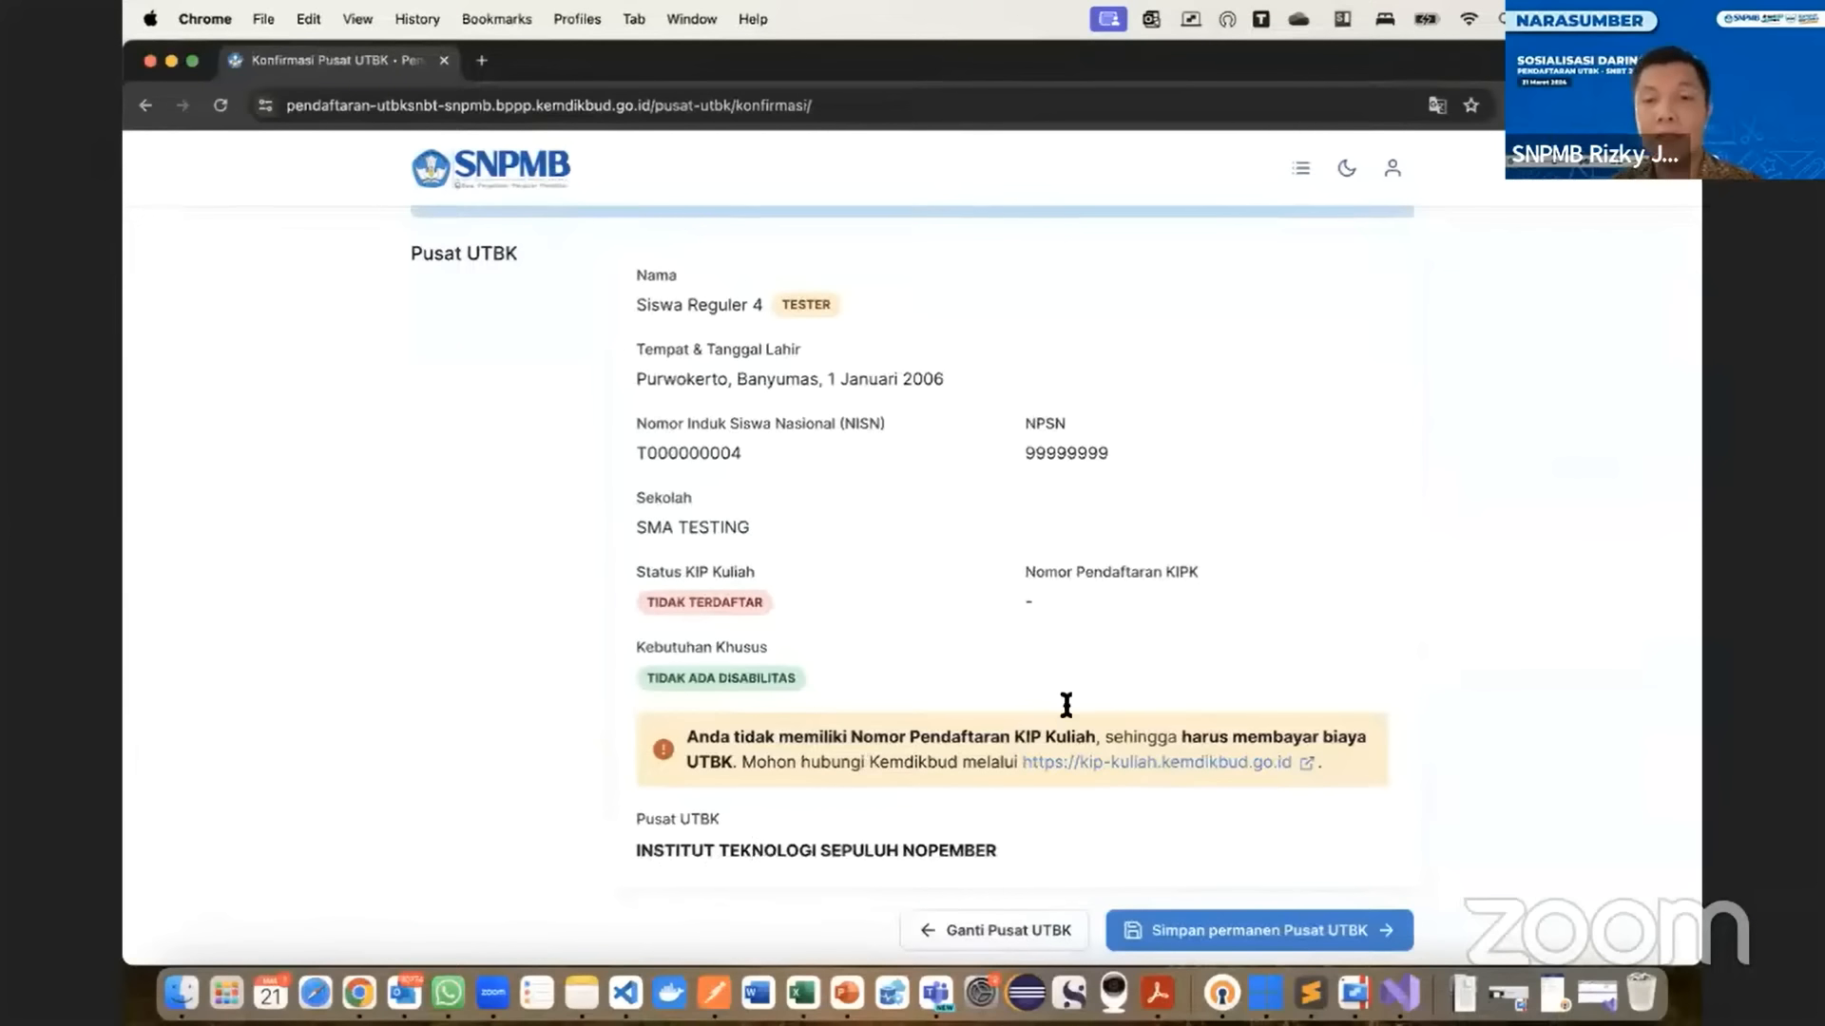
scroll(1112, 760, "down", 1)
left_click(1212, 879)
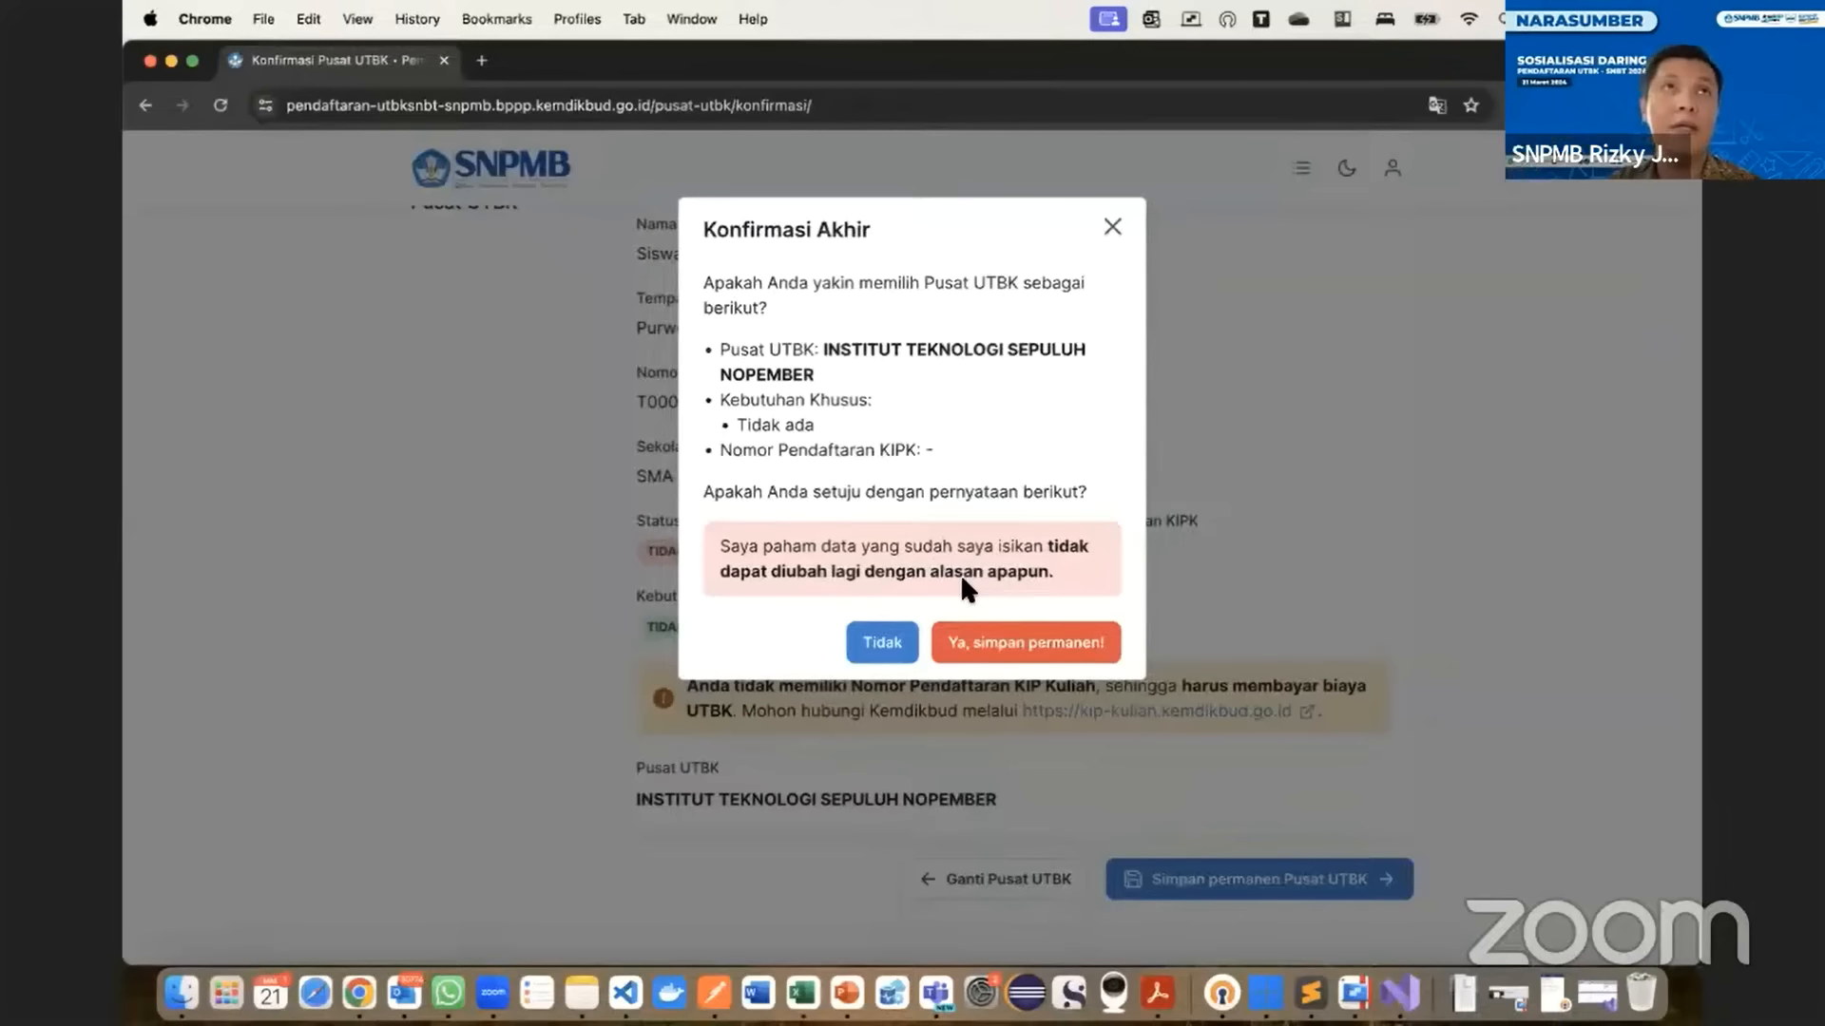
left_click(1015, 642)
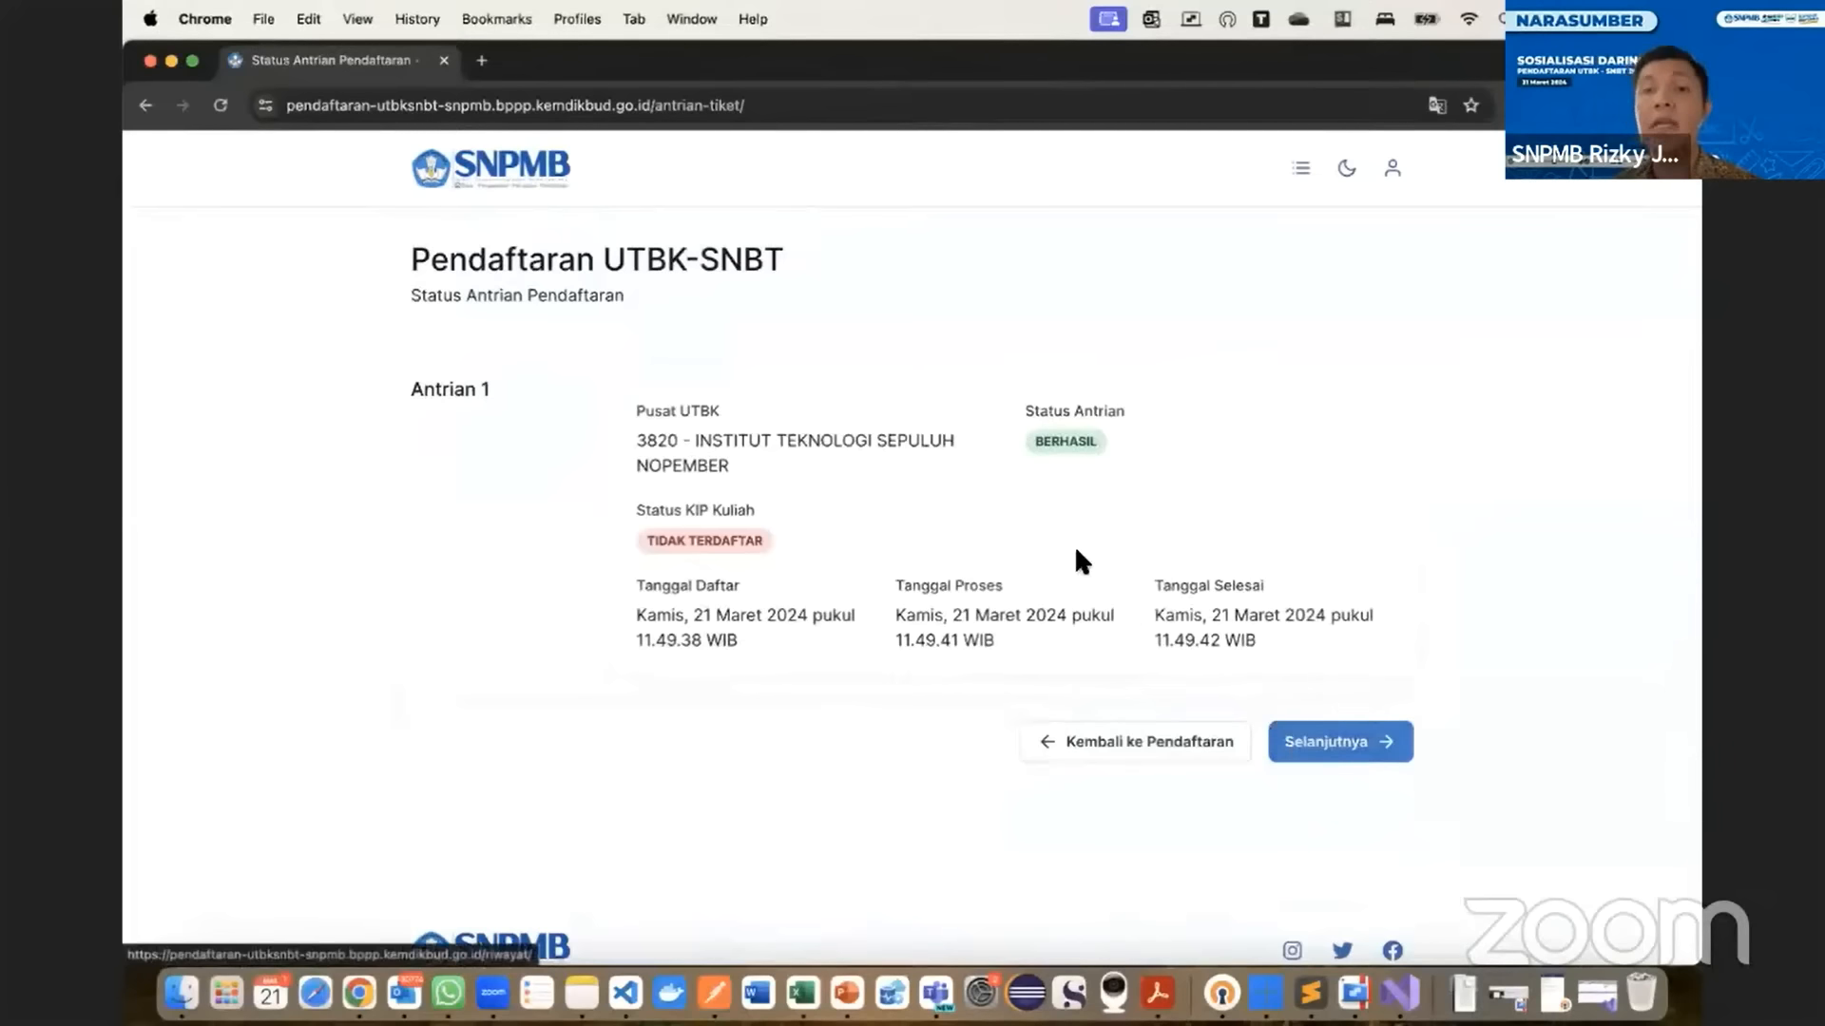
left_click(1324, 742)
scroll(1133, 645, "down", 4)
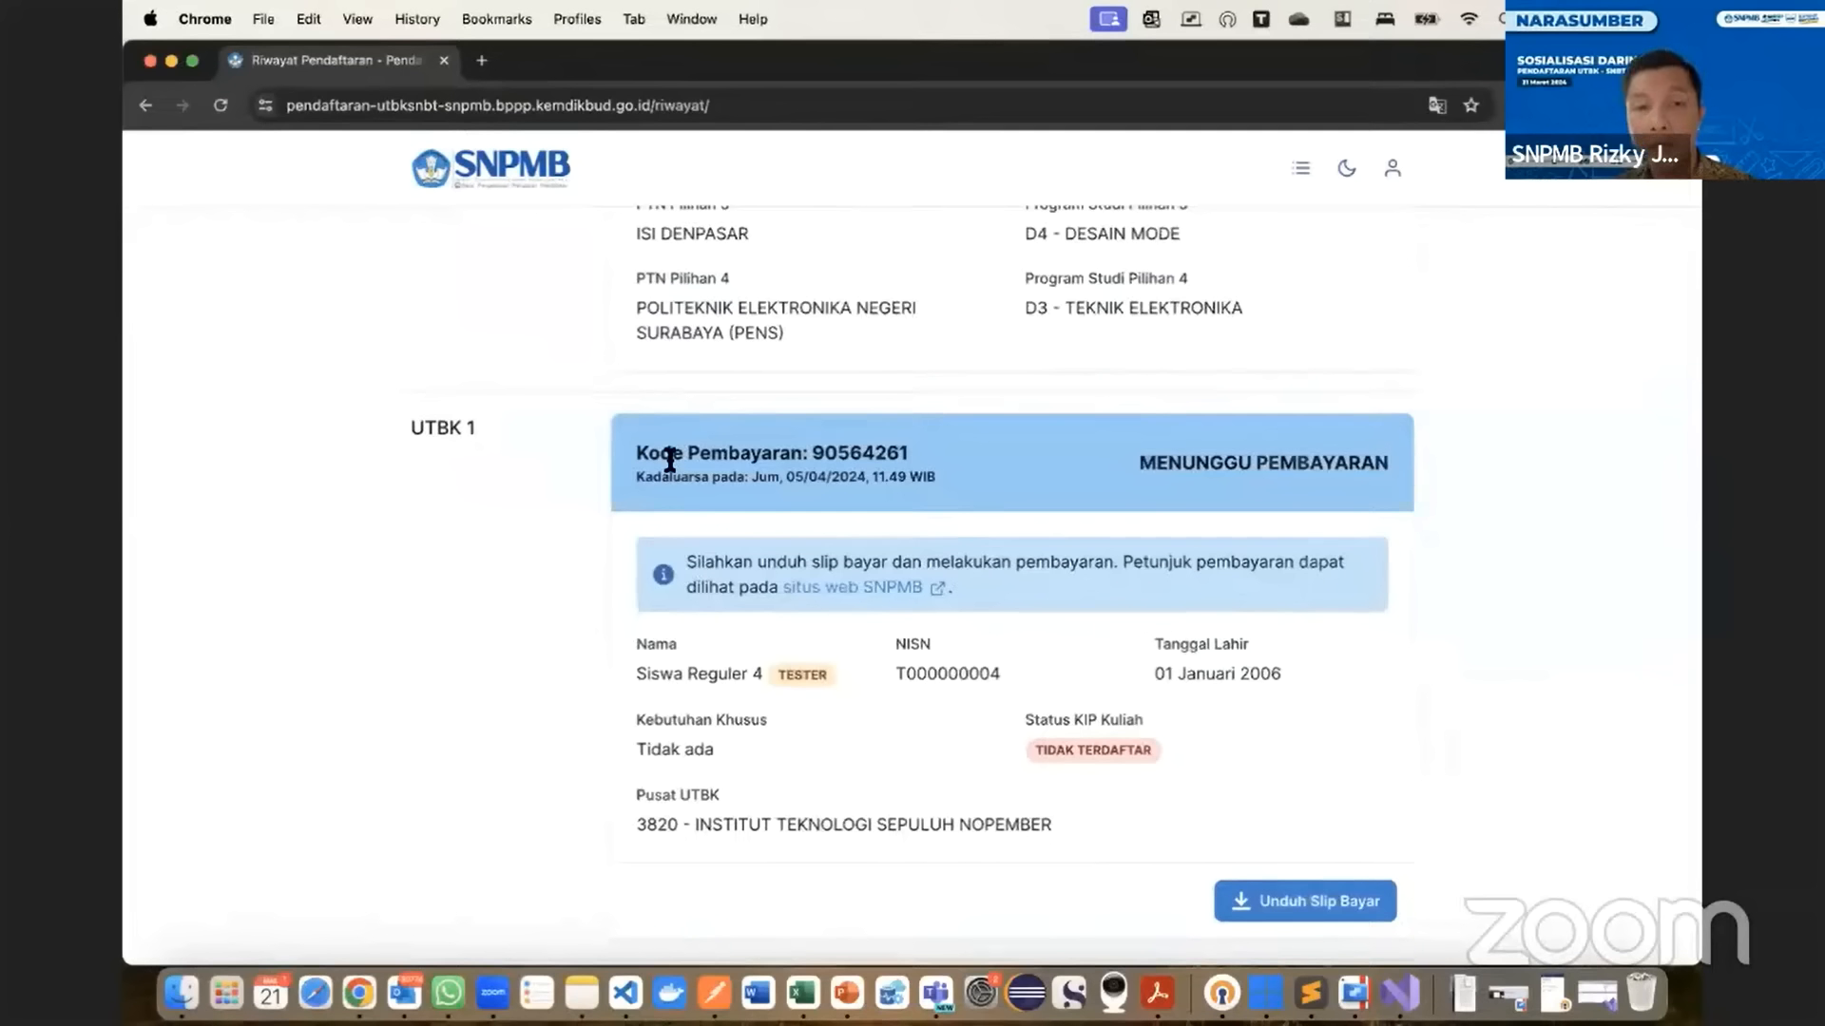
scroll(1034, 487, "down", 3)
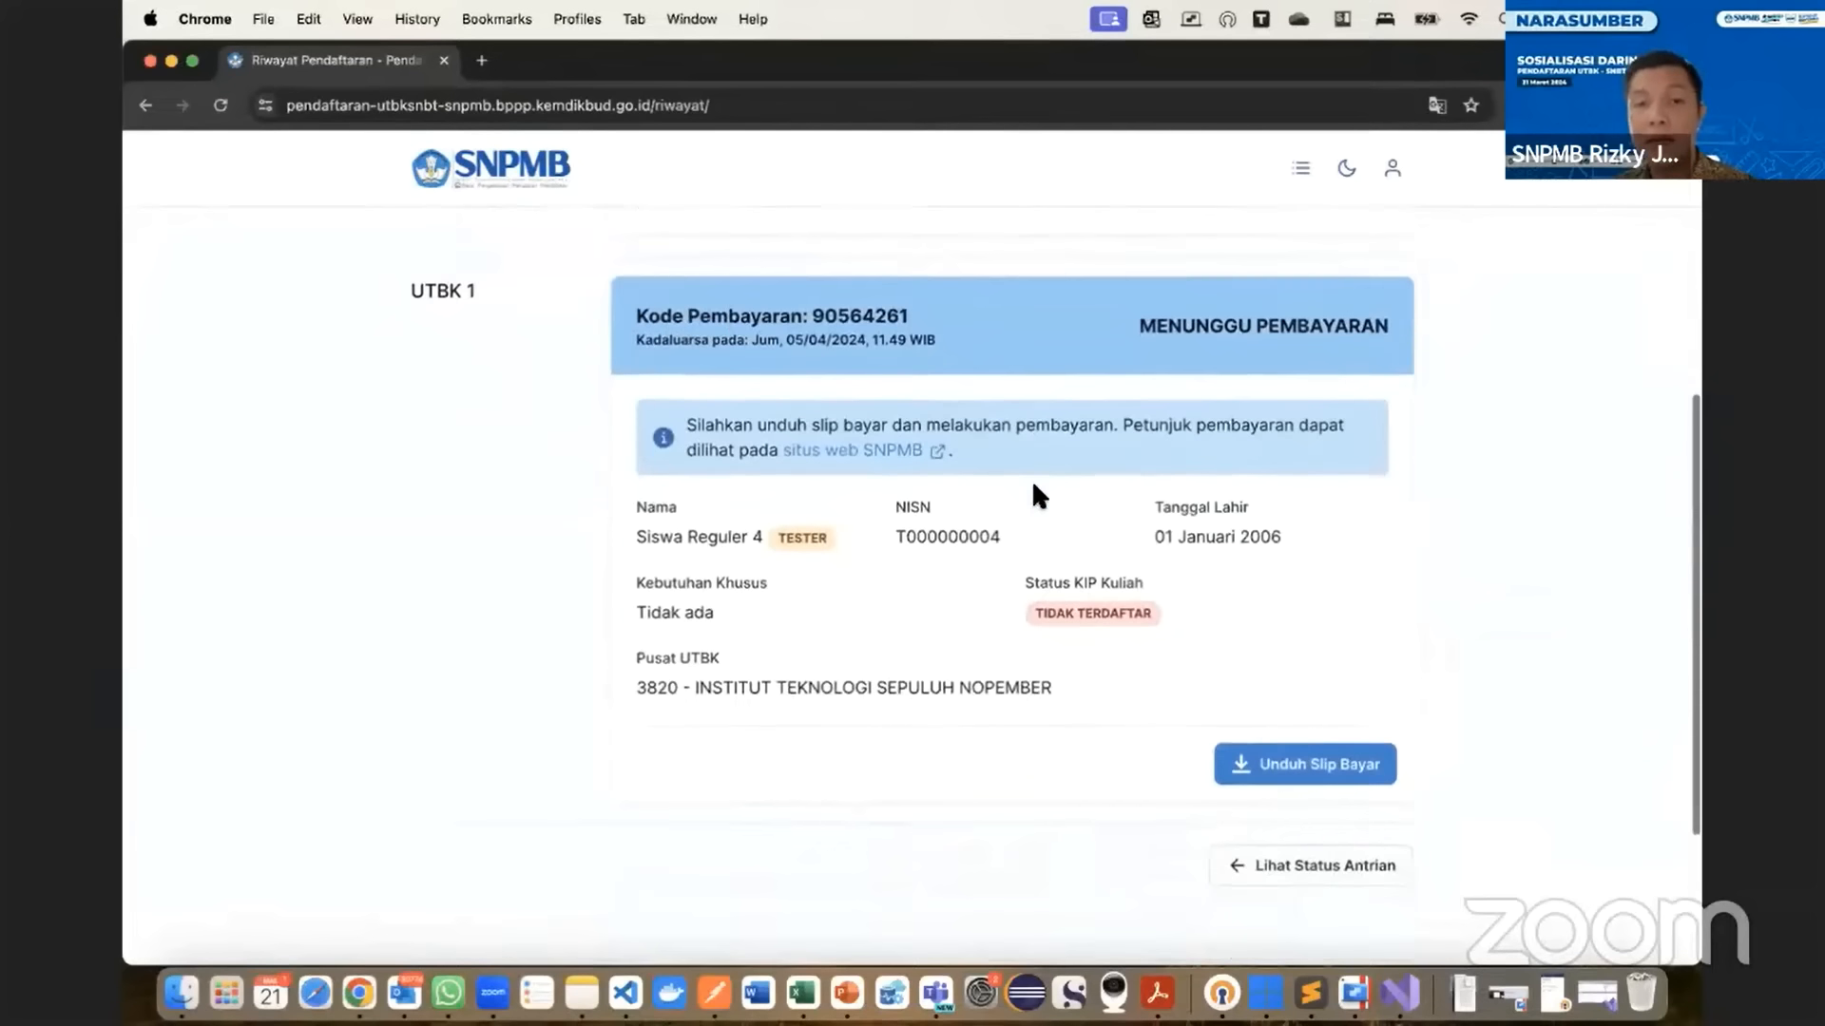
left_click(1330, 780)
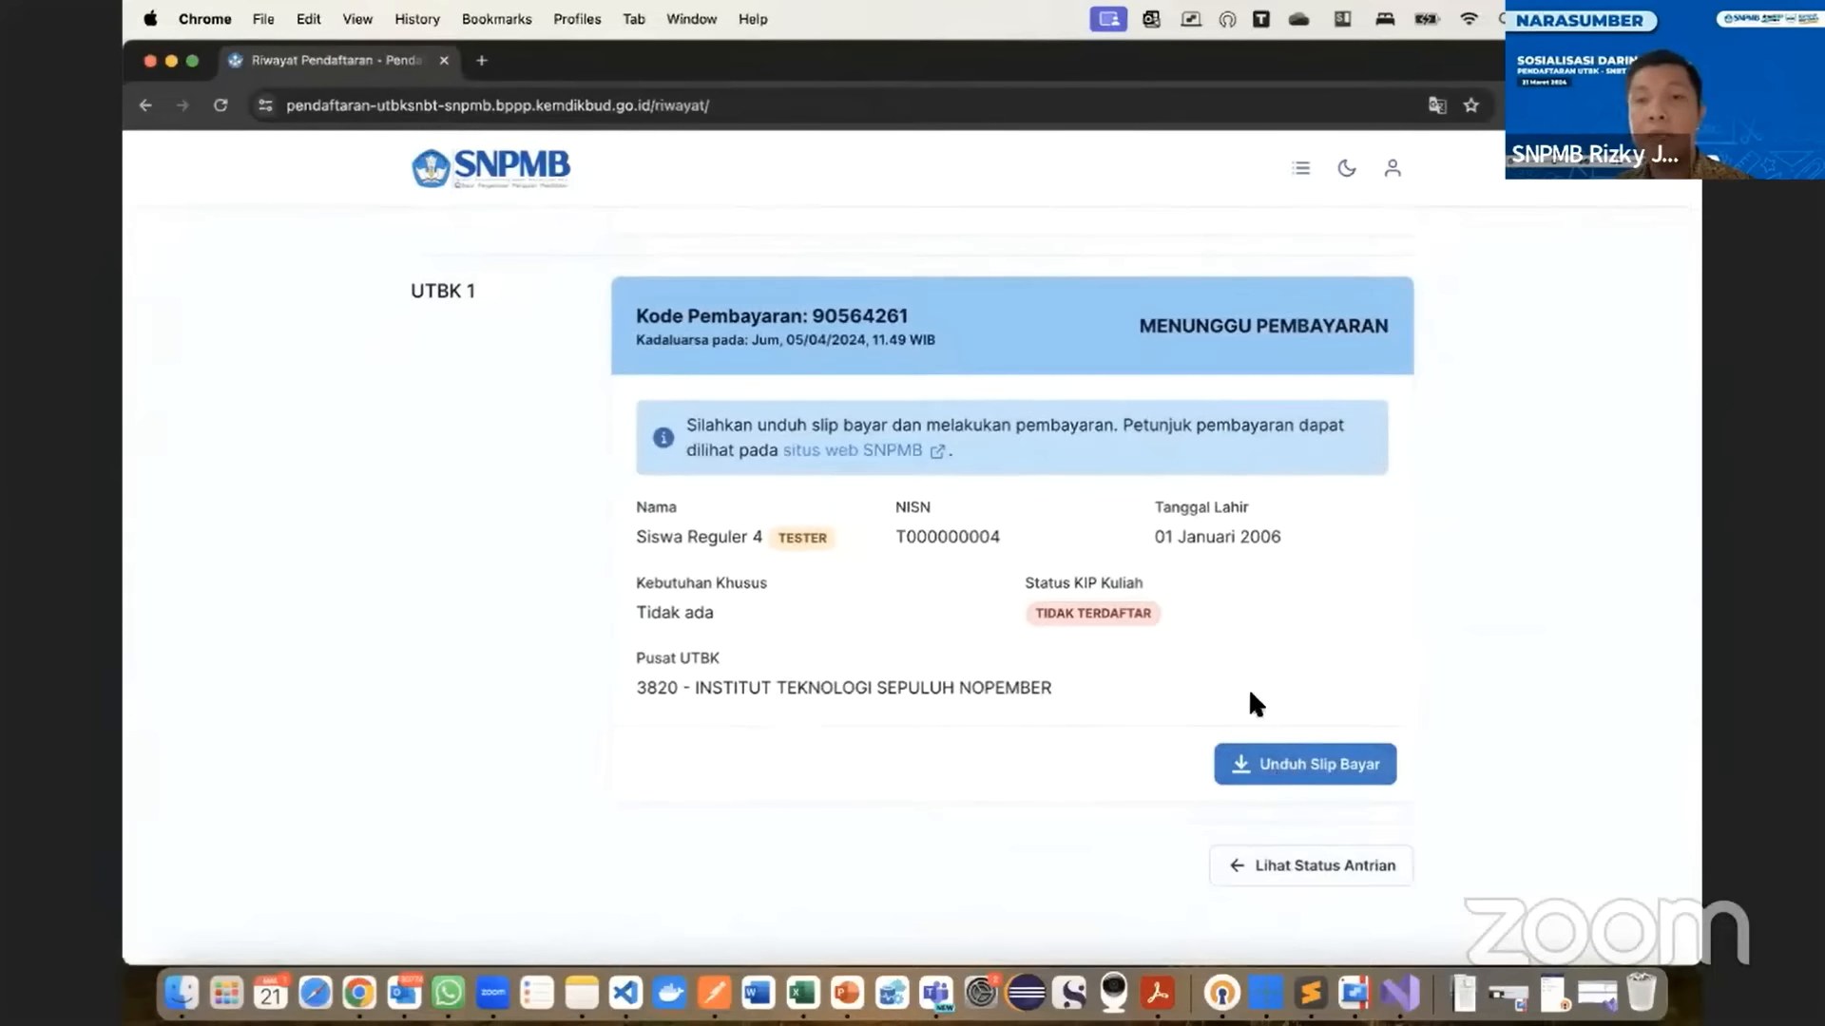
scroll(1247, 688, "up", 2)
left_click(1315, 896)
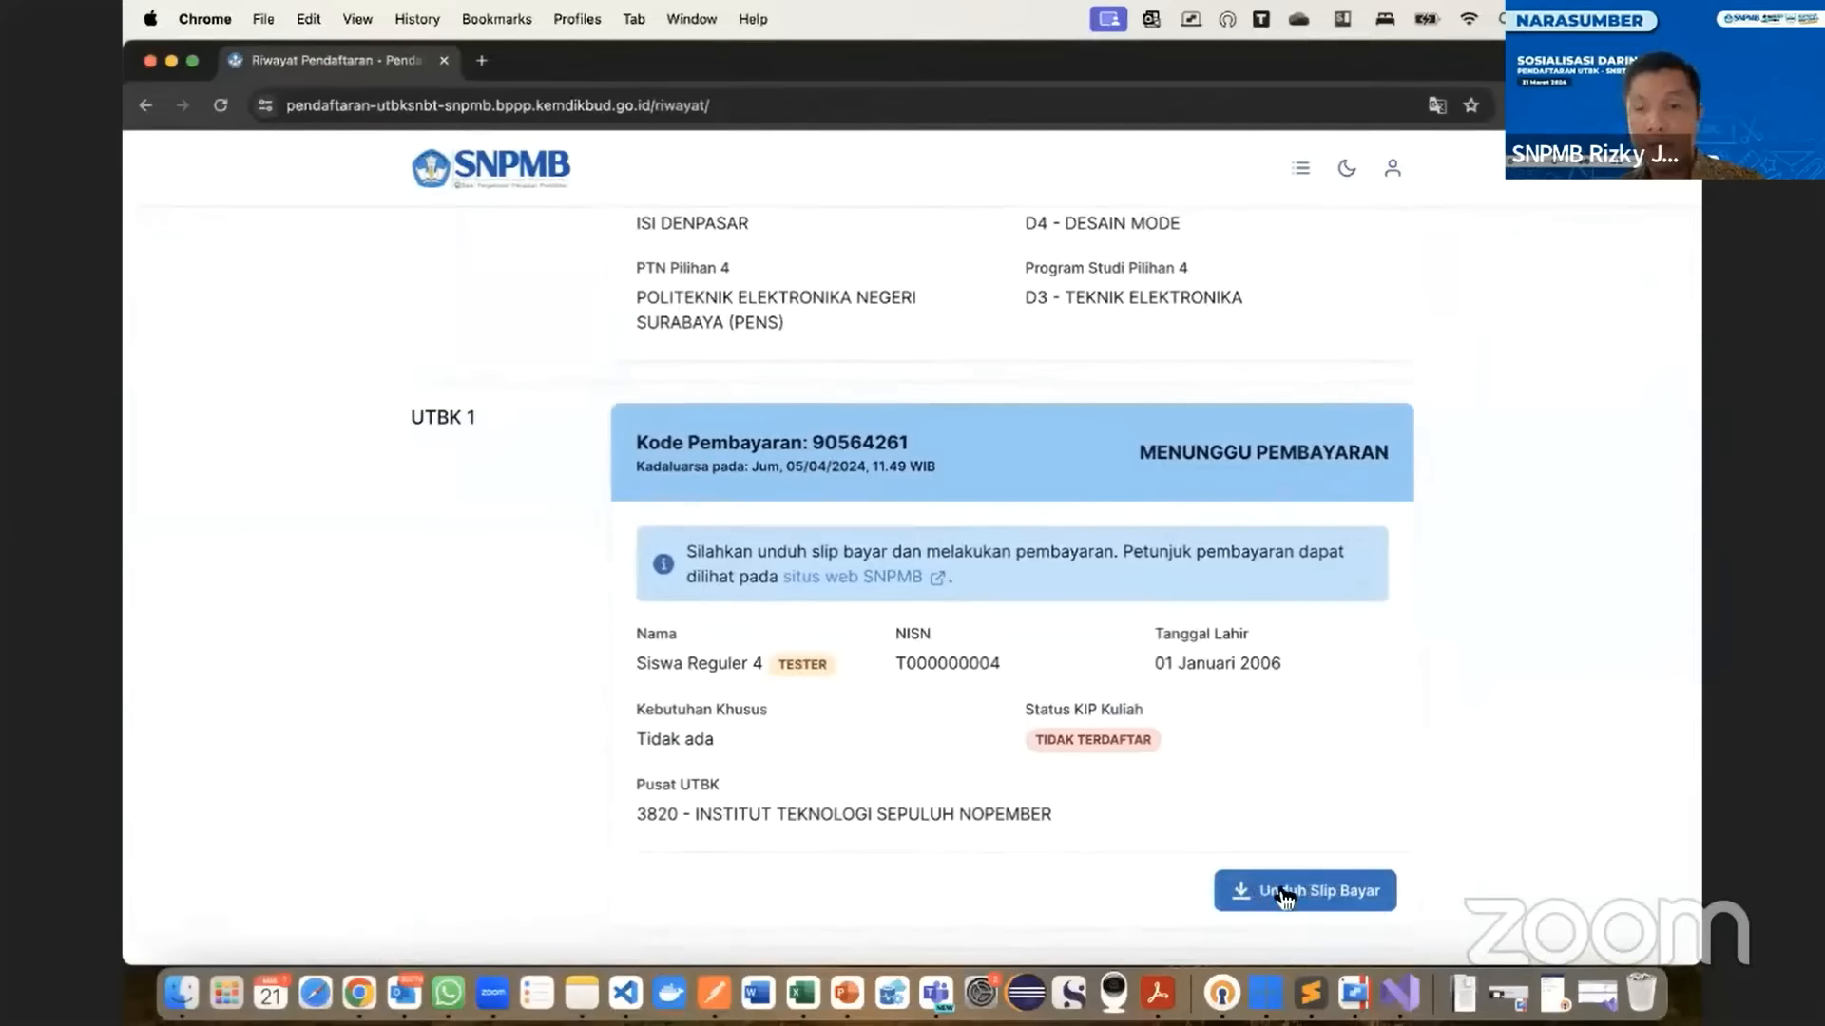
left_click_drag(624, 78, 574, 44)
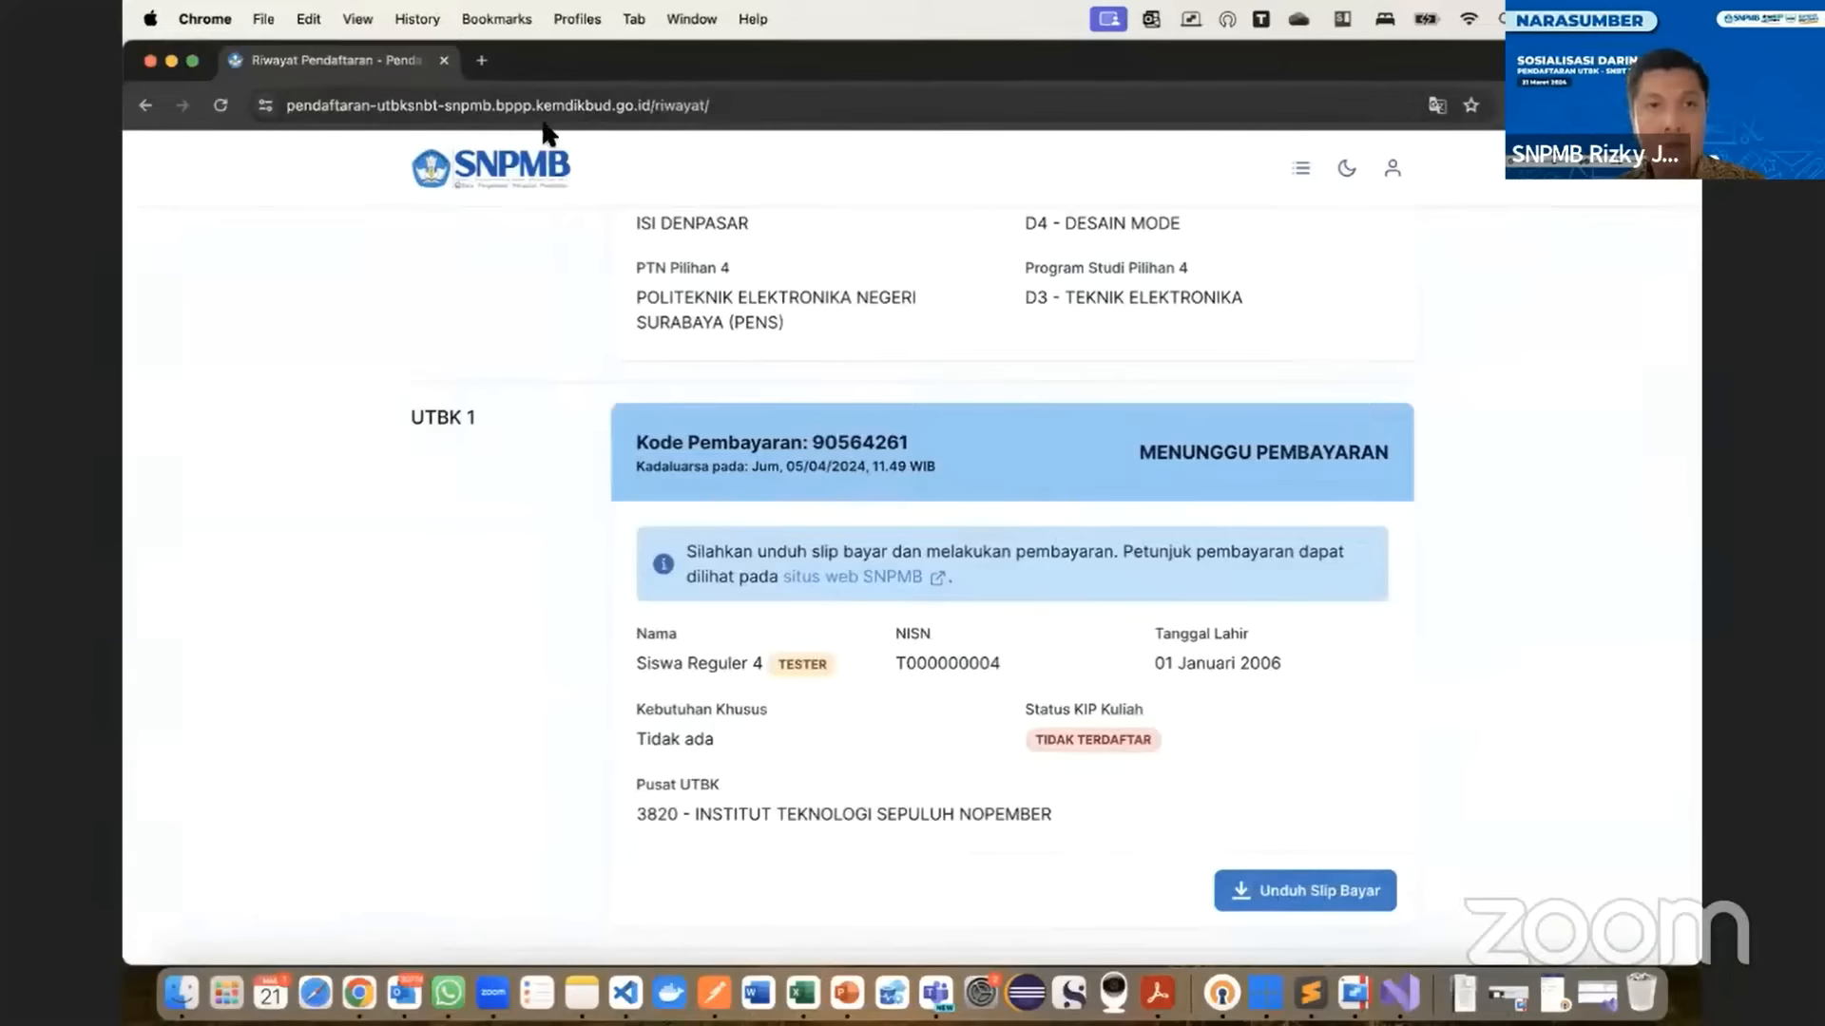
scroll(966, 542, "down", 2)
scroll(964, 537, "up", 2)
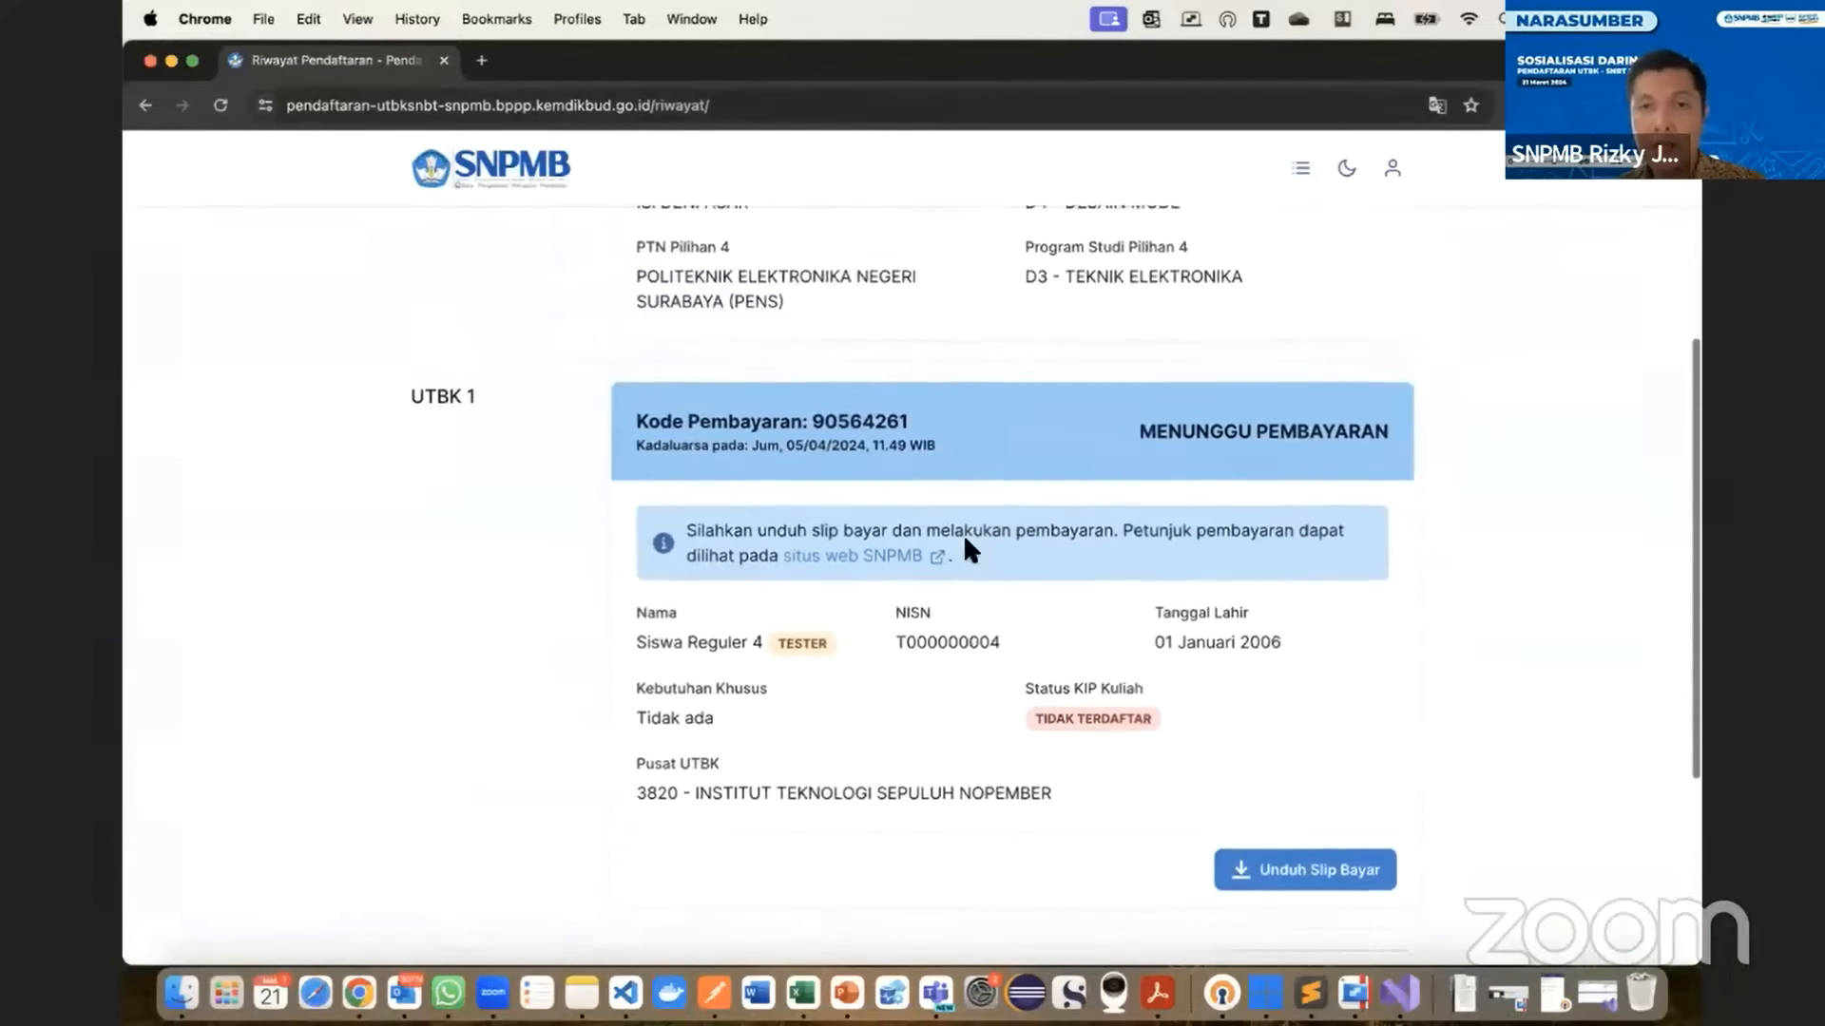
scroll(1407, 850, "down", 6)
scroll(1407, 851, "up", 4)
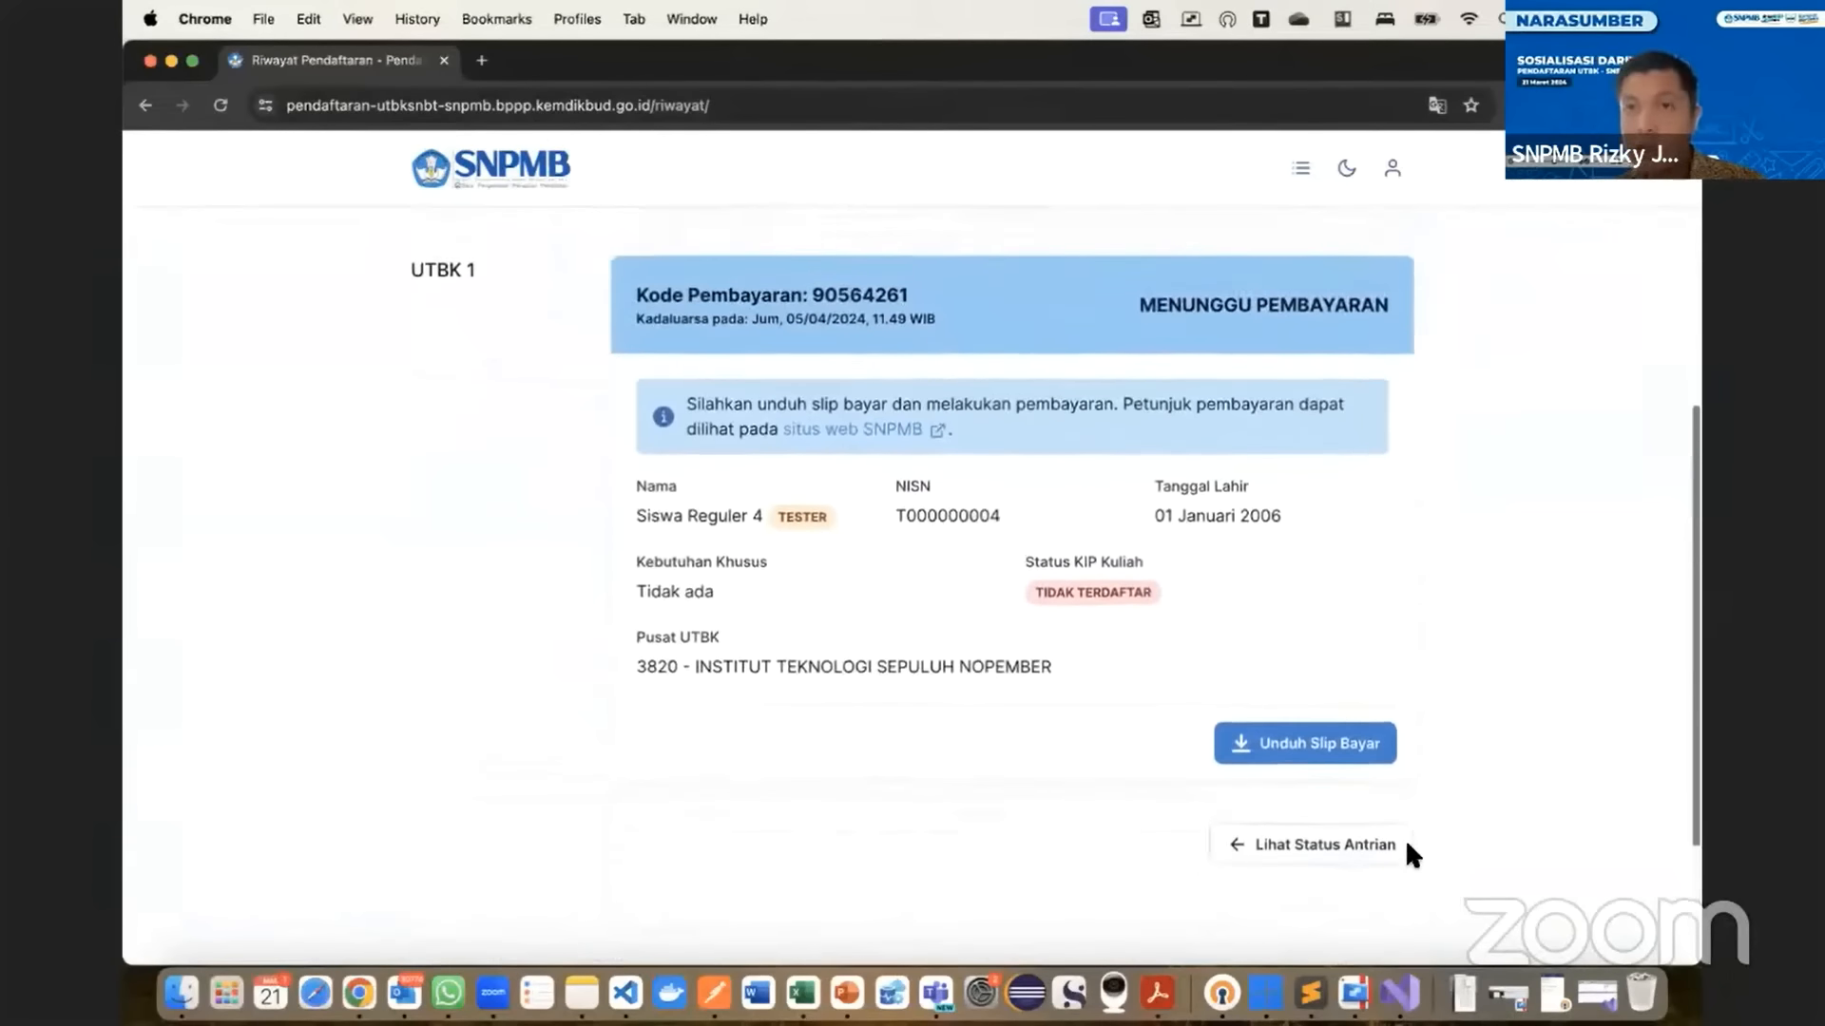
left_click_drag(1597, 93, 1592, 61)
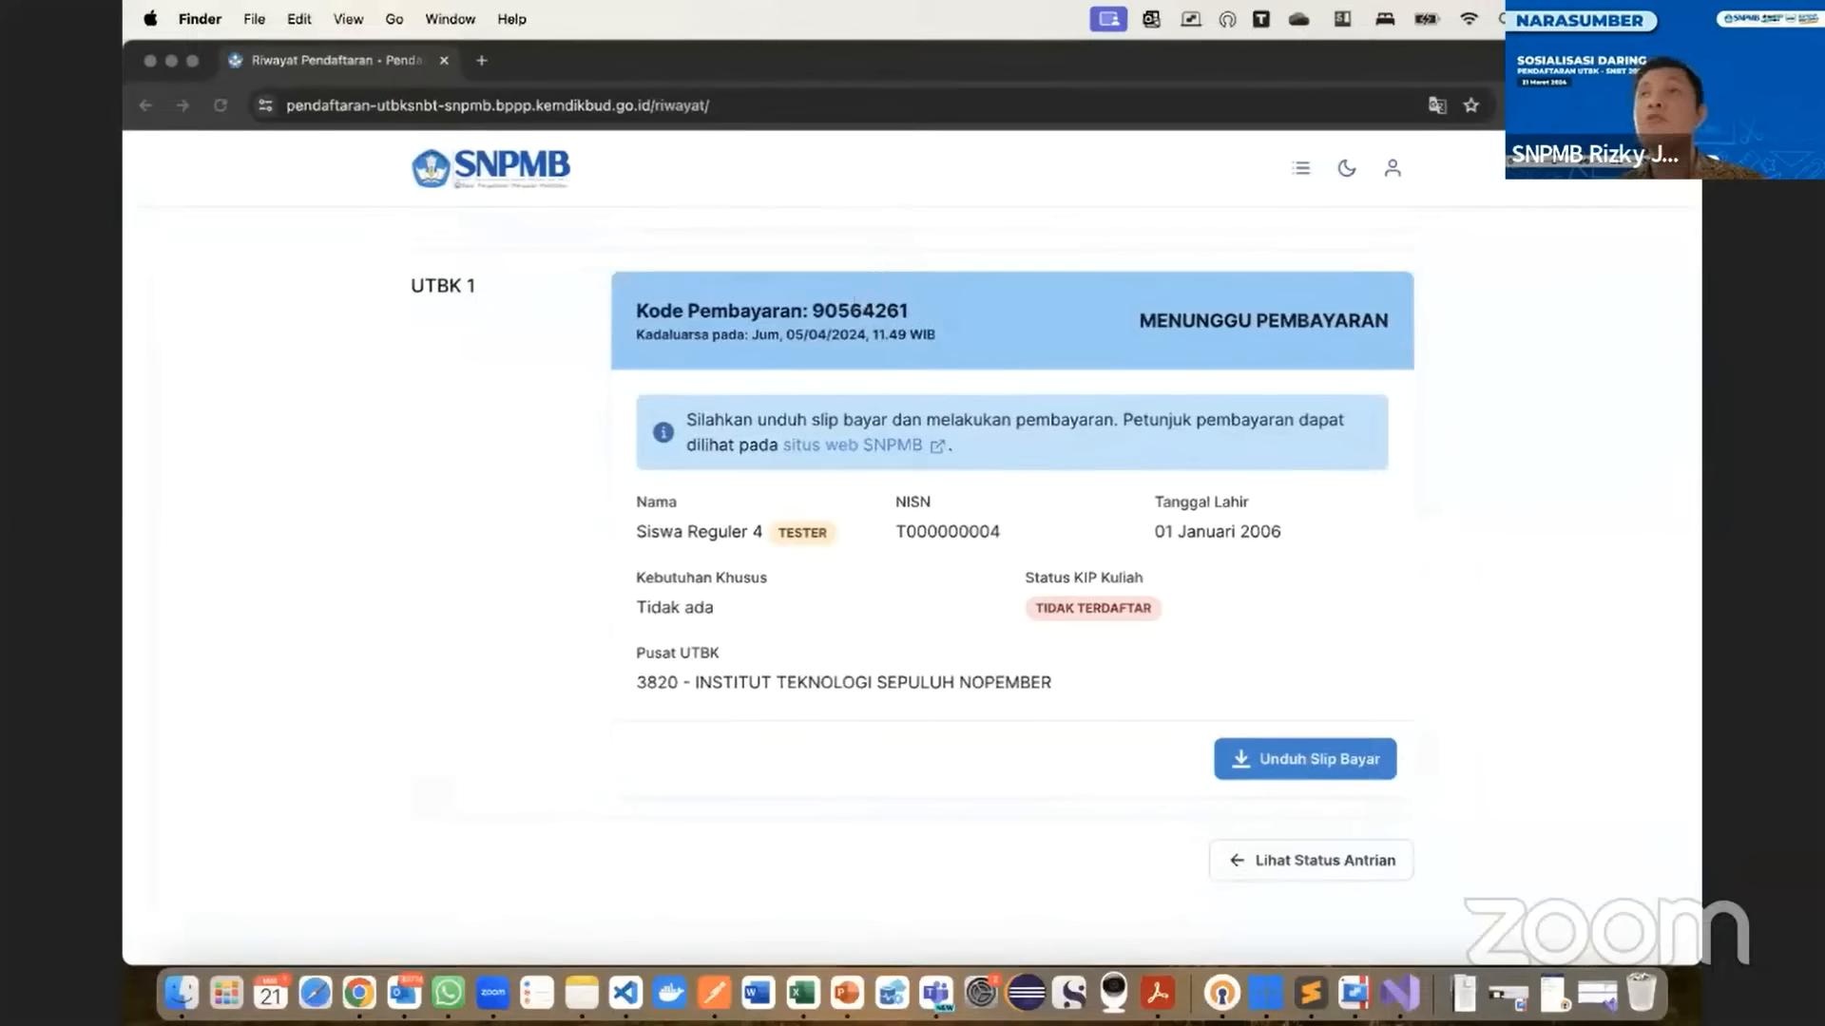
- Copy the student's NISN from the registration page
left_click(920, 530)
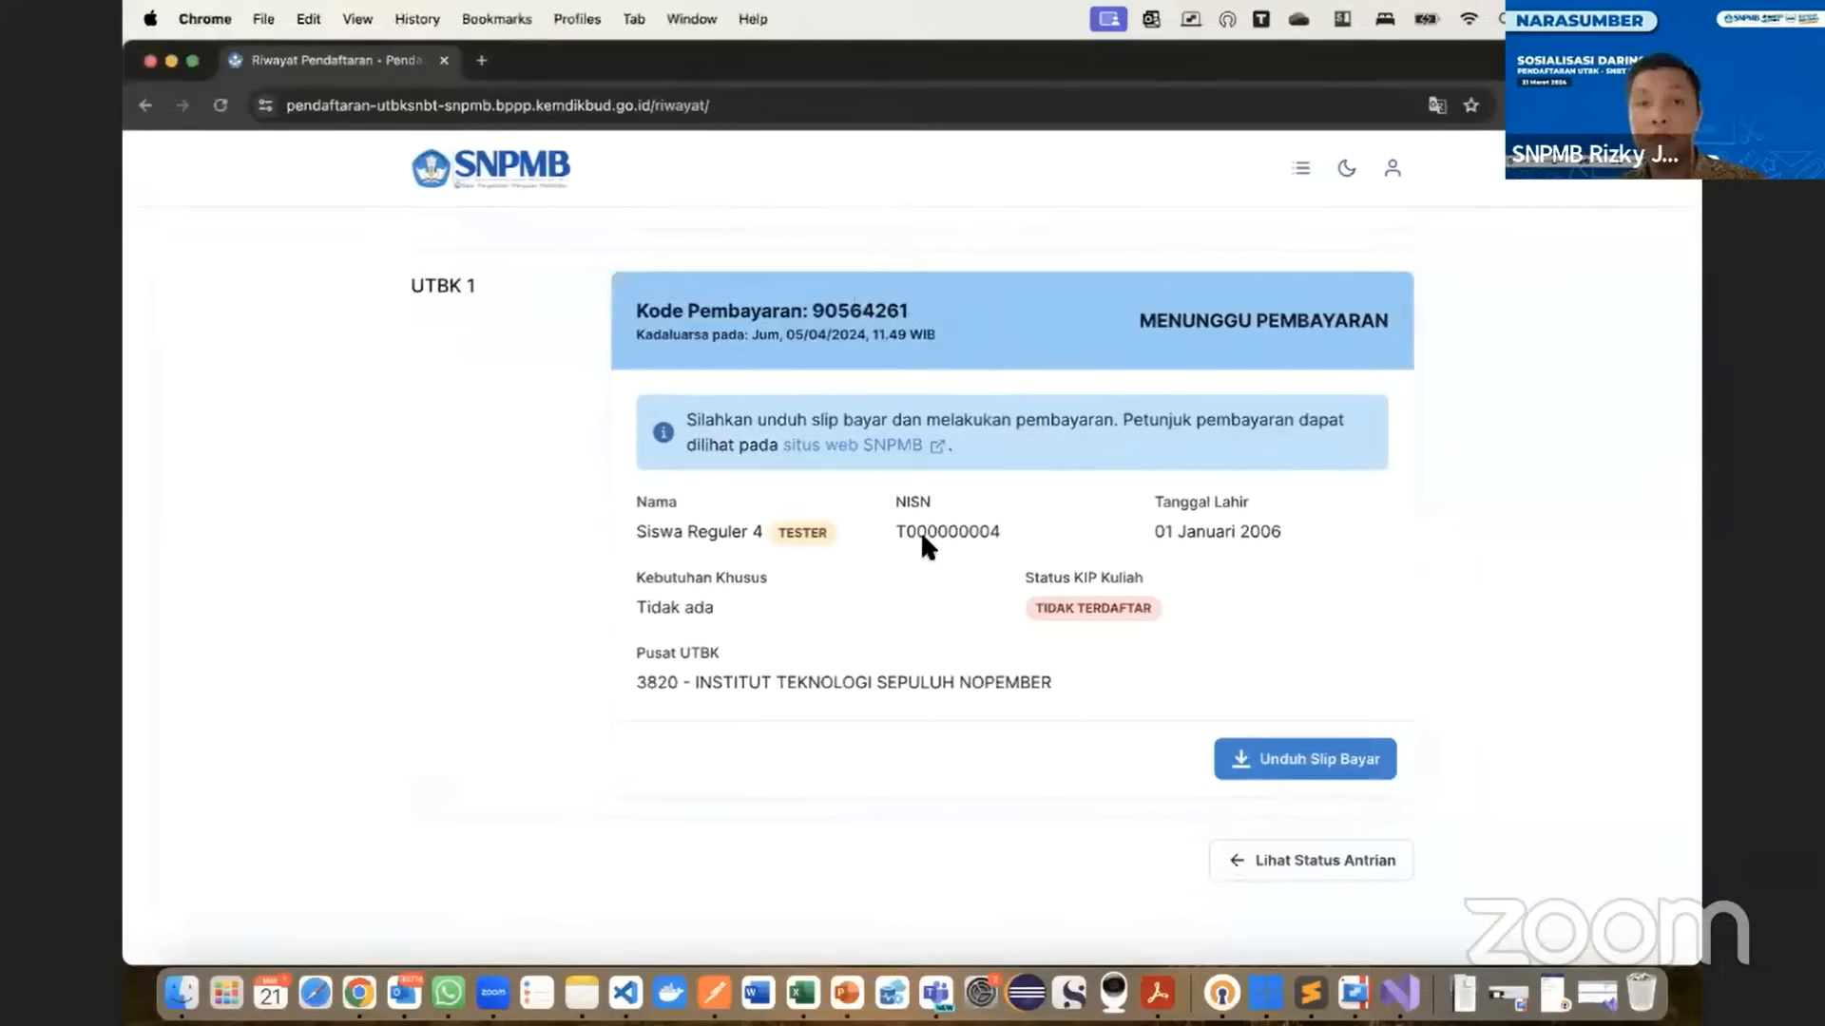
double_click(920, 530)
key("super+c")
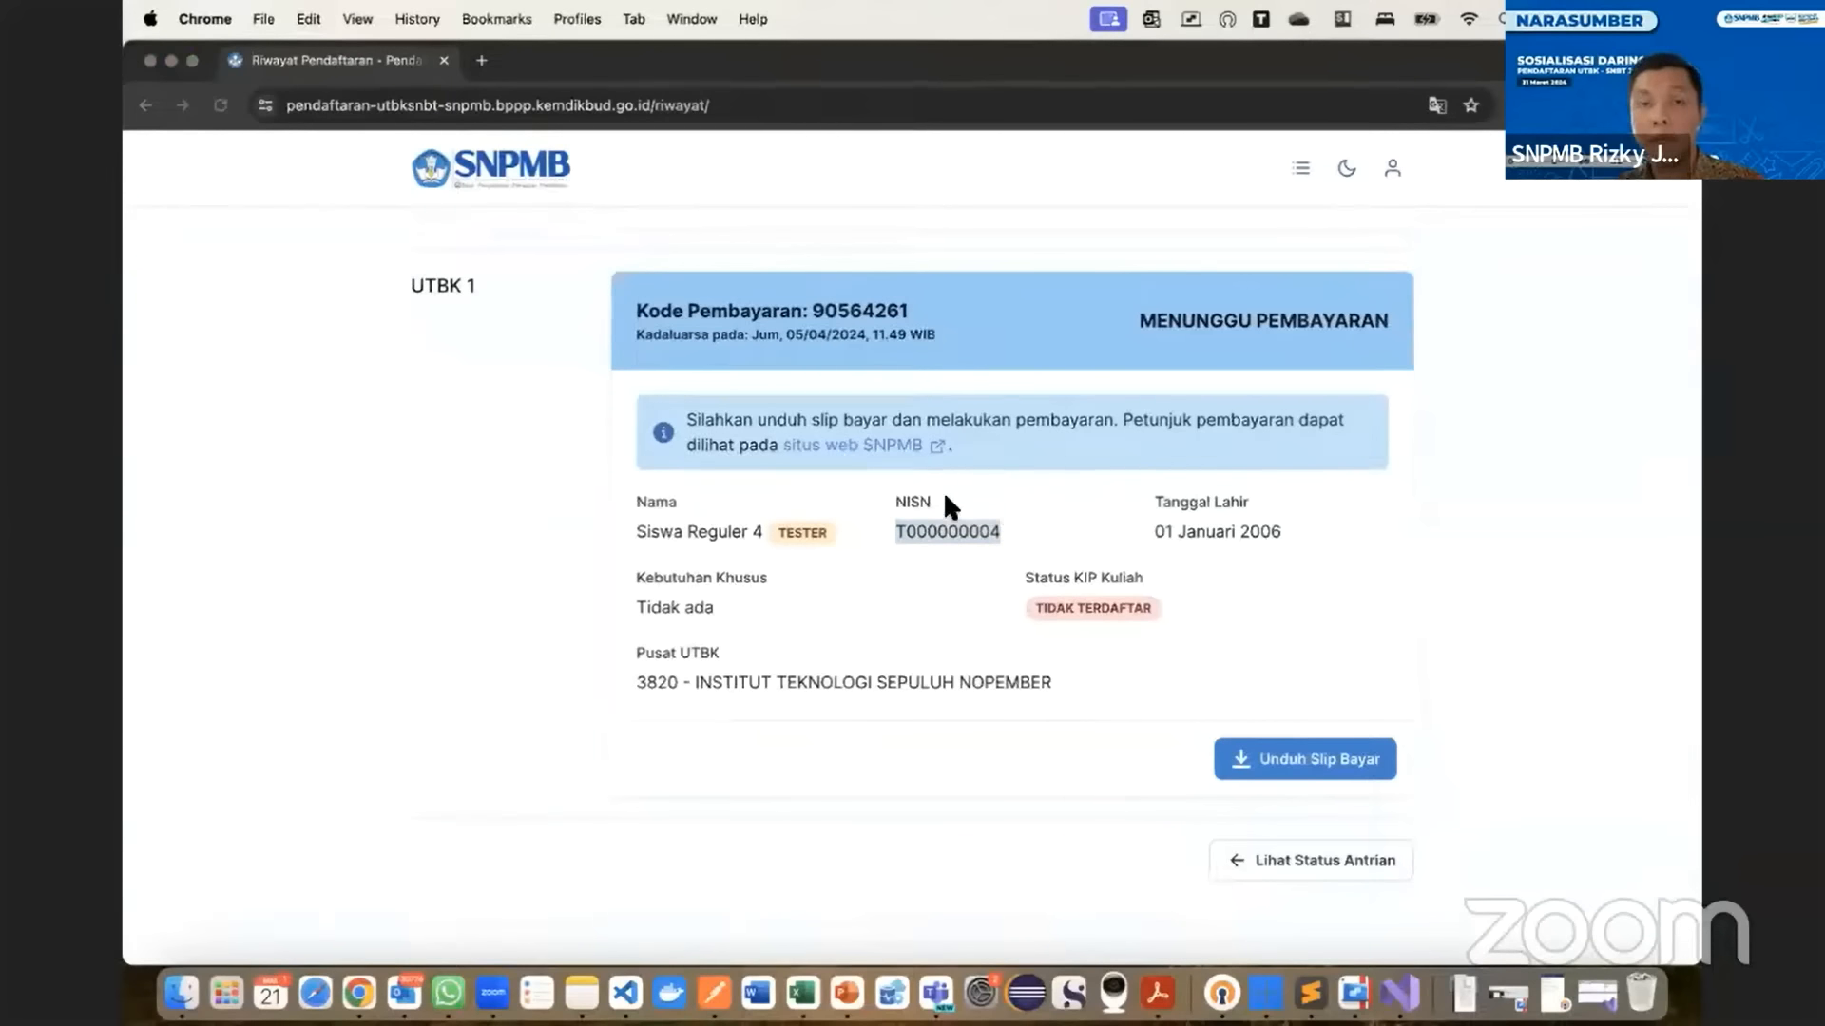
left_click(873, 320)
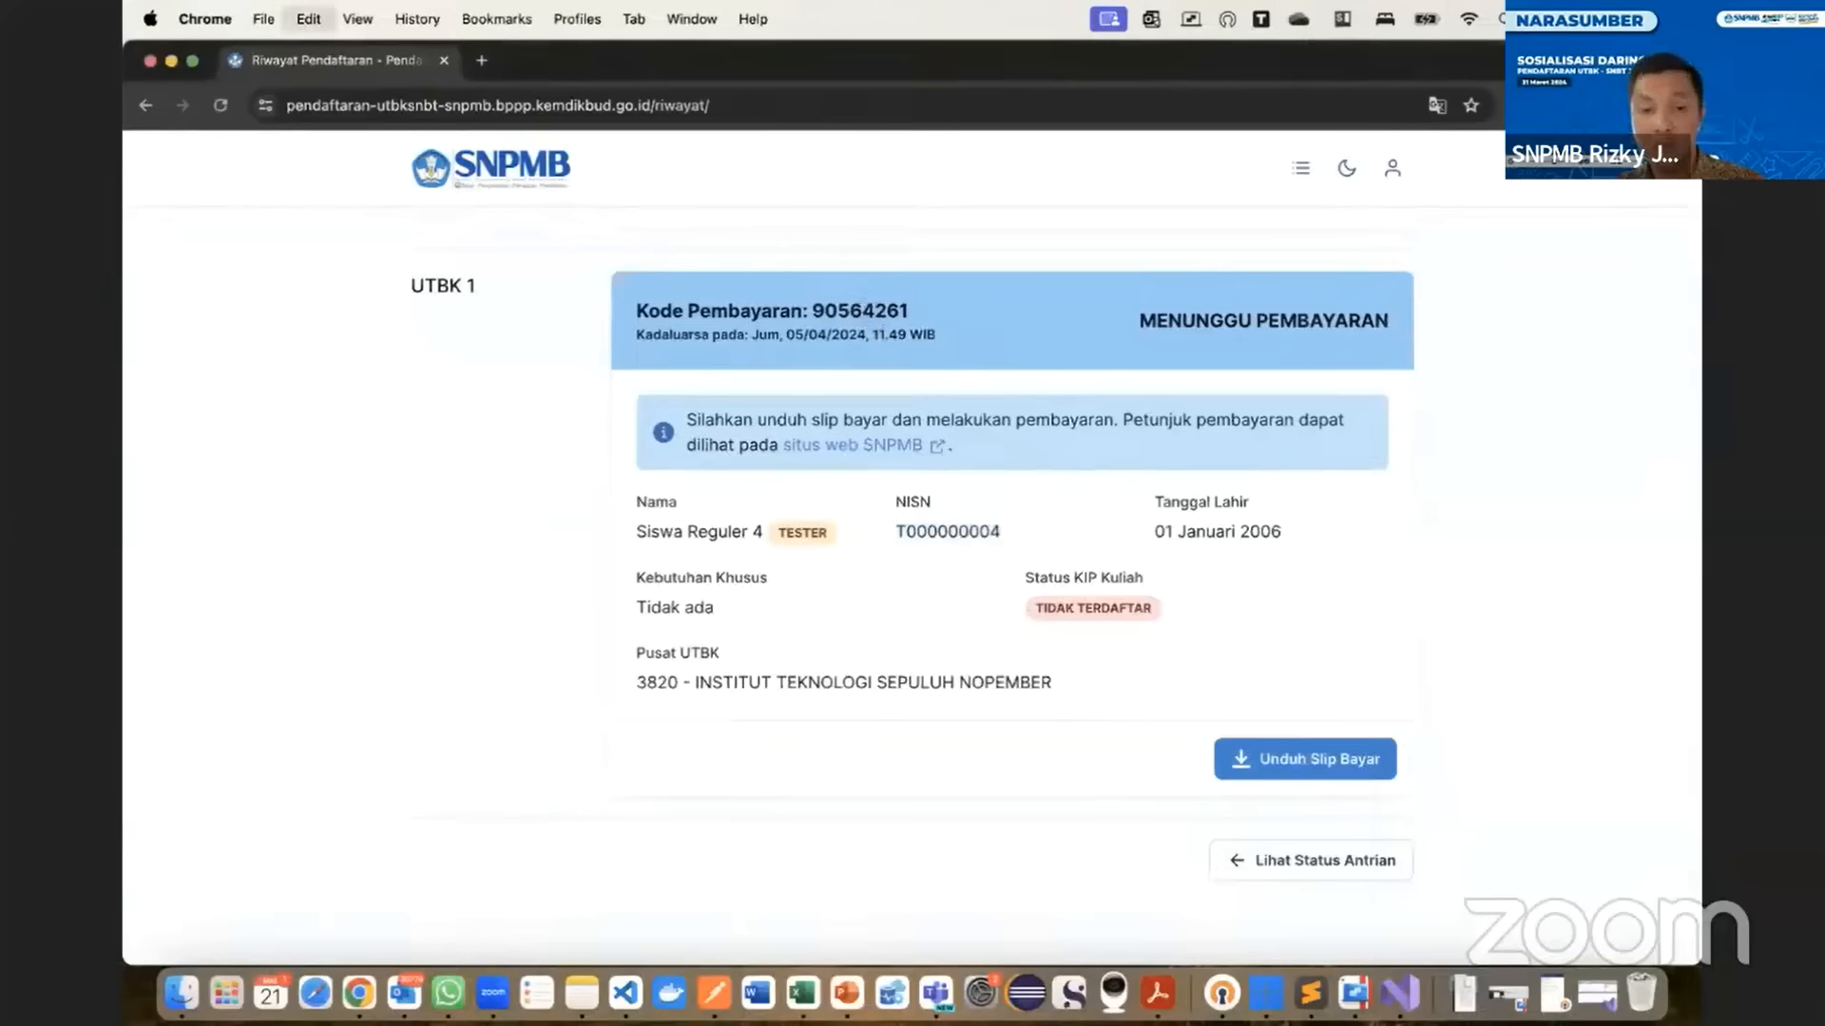
key("super+v")
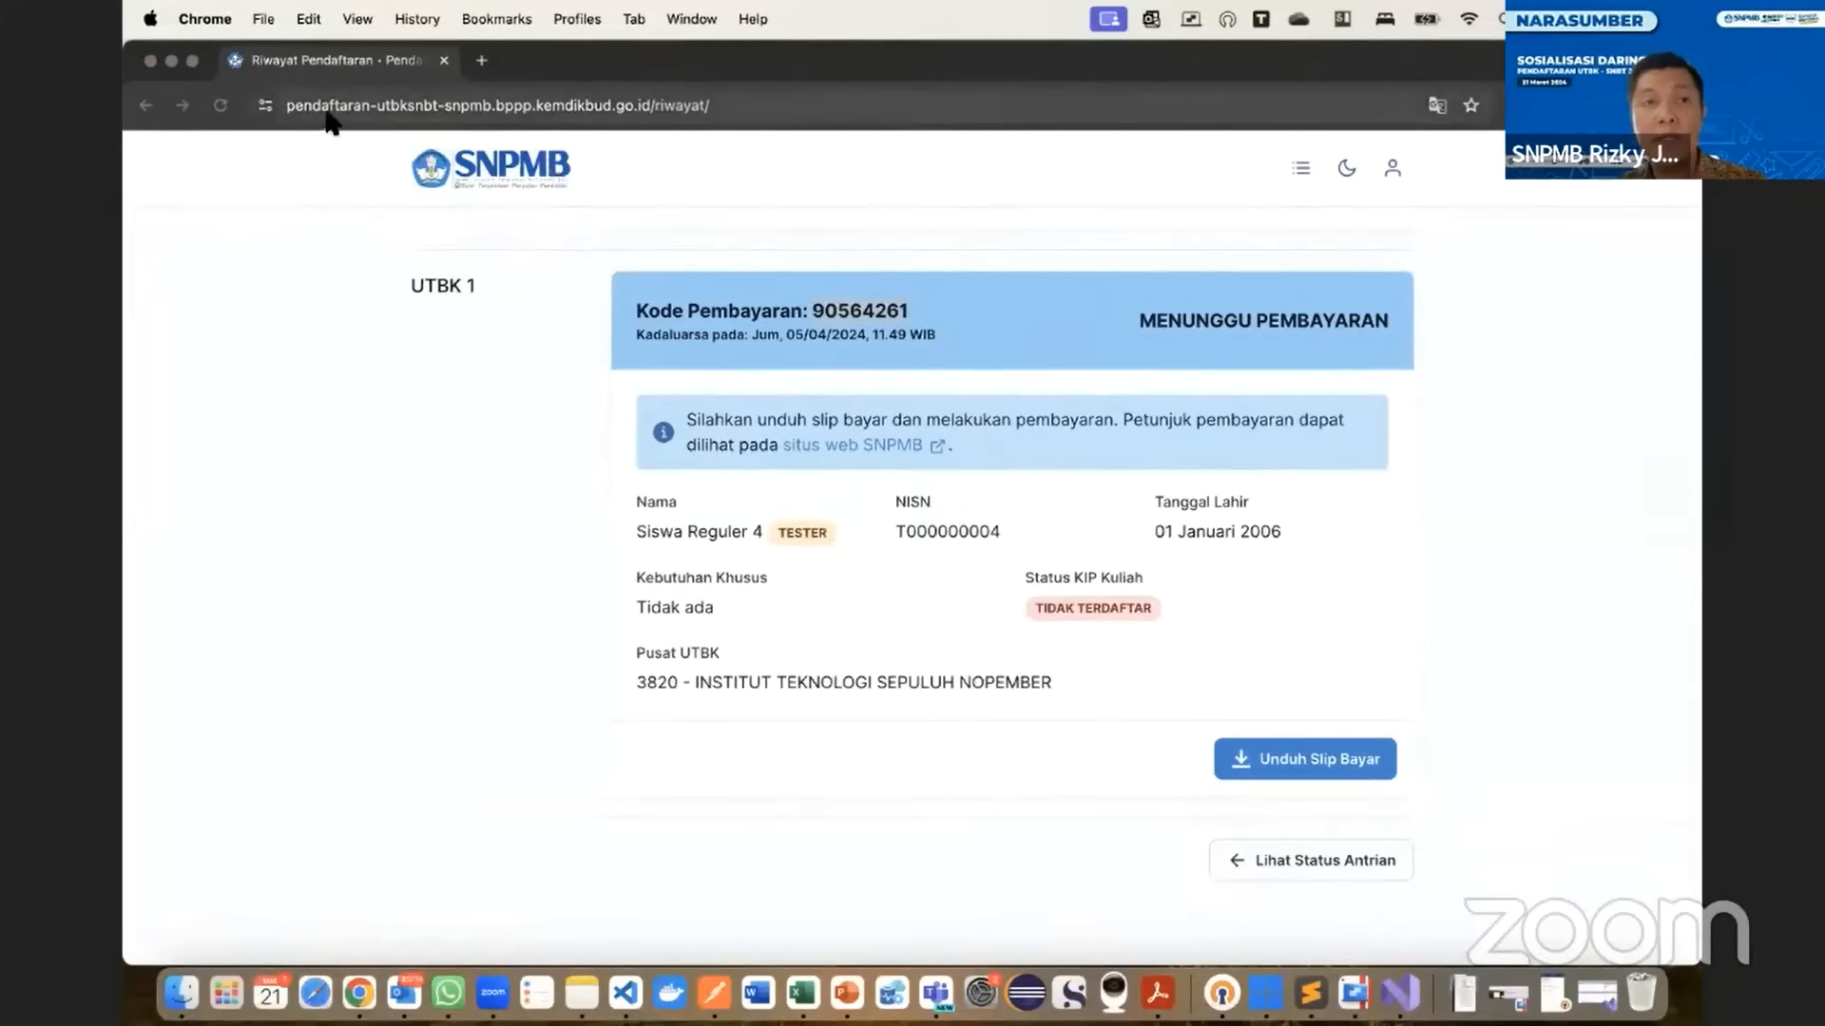
- Reload to confirm UTBK 1 is TERBAYAR, scheduled 30 April 2024 in Lab Komputasi SC 301
left_click(222, 107)
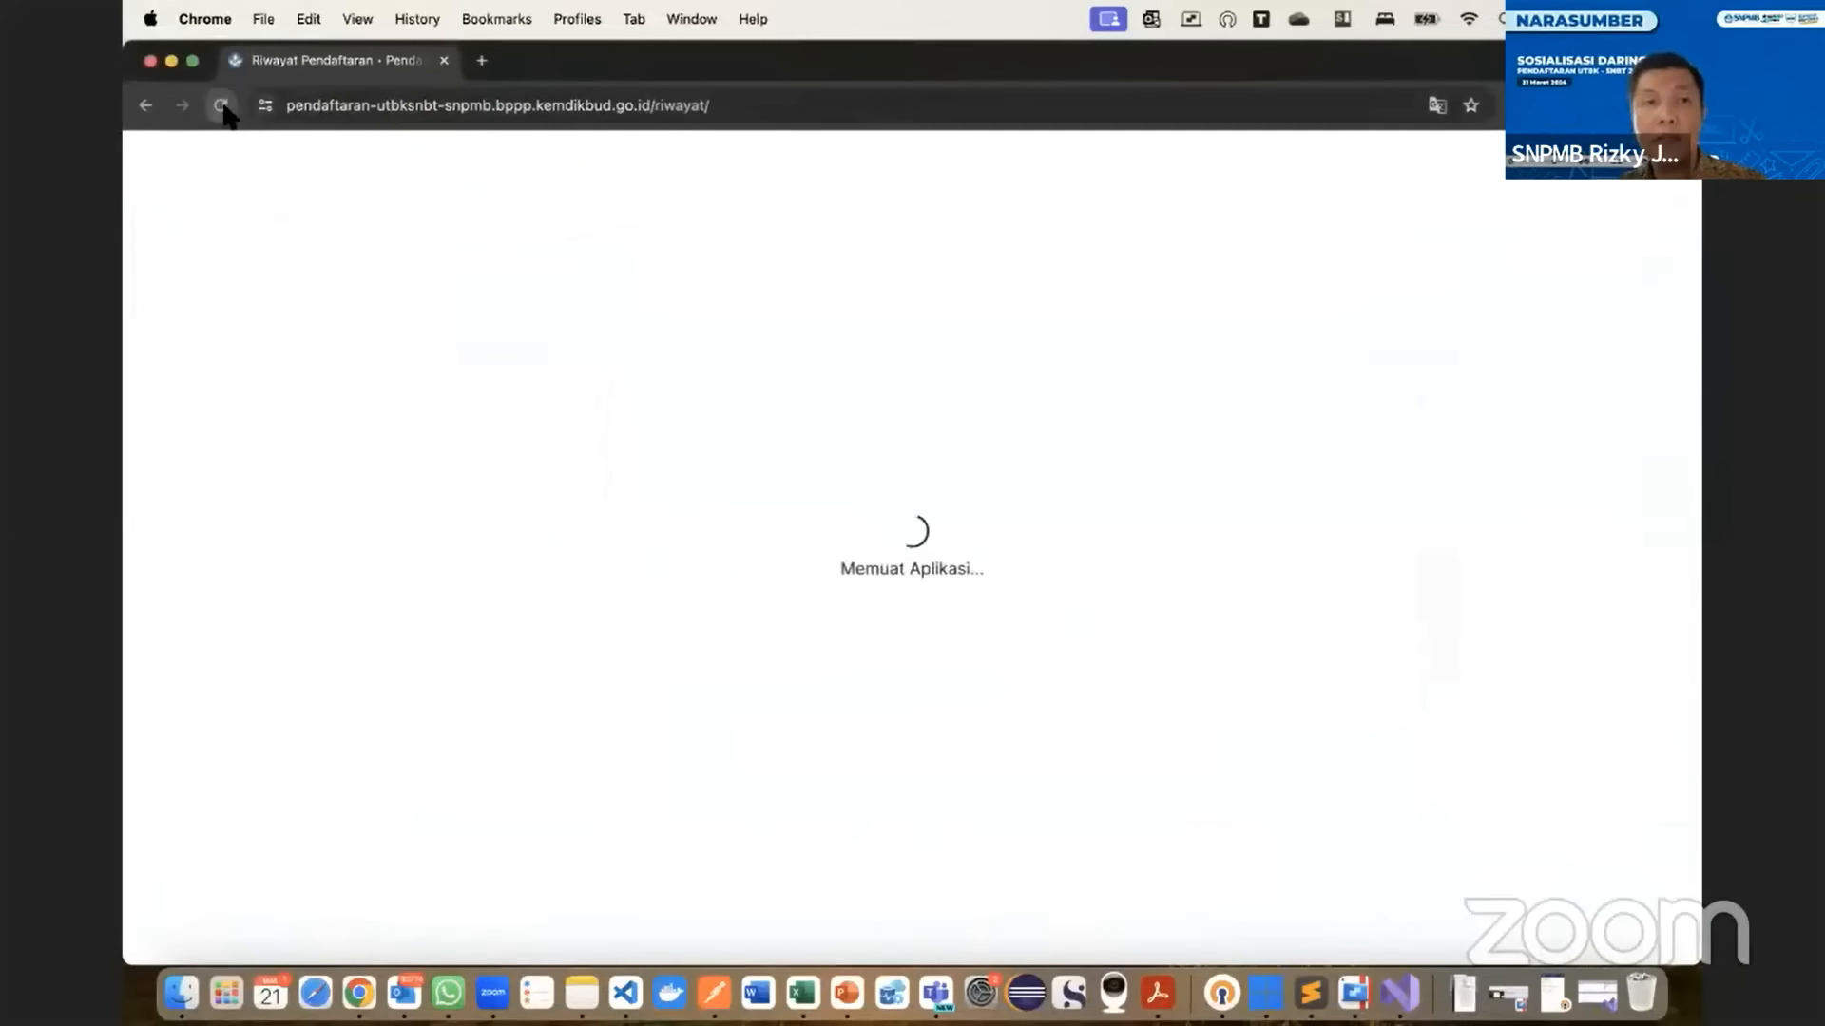
scroll(797, 532, "down", 5)
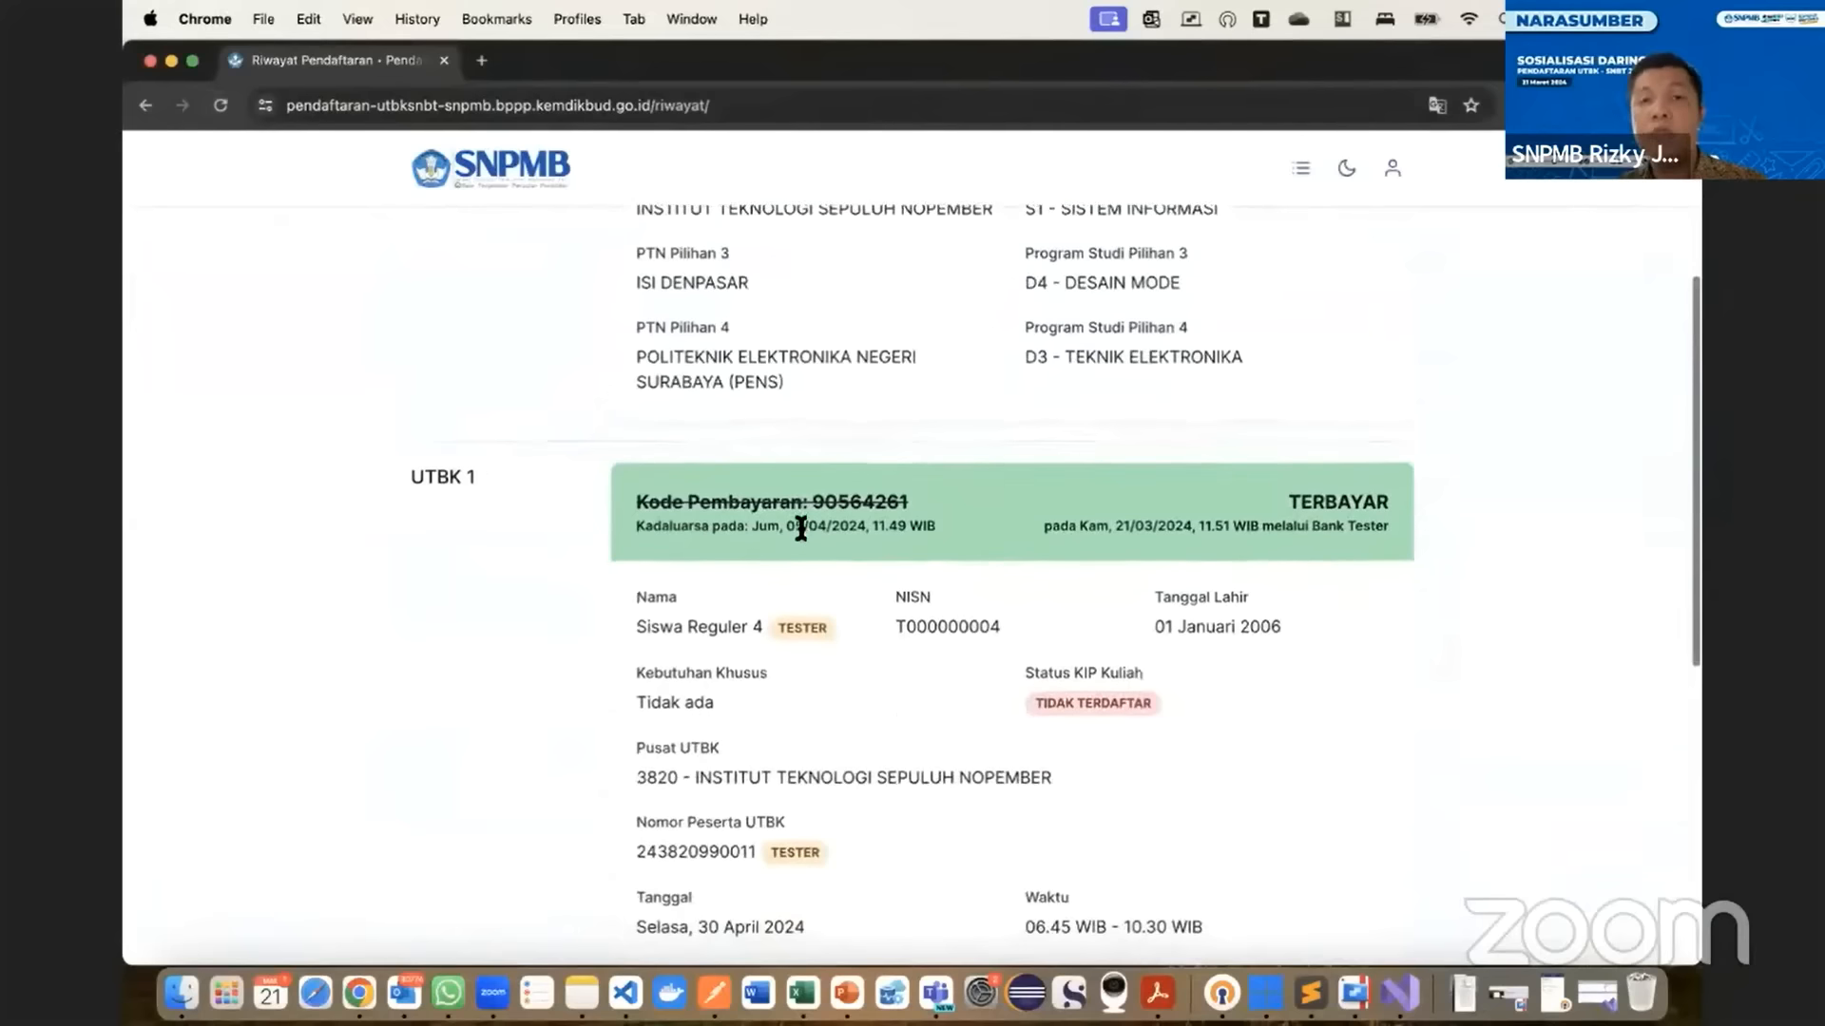
scroll(800, 526, "down", 1)
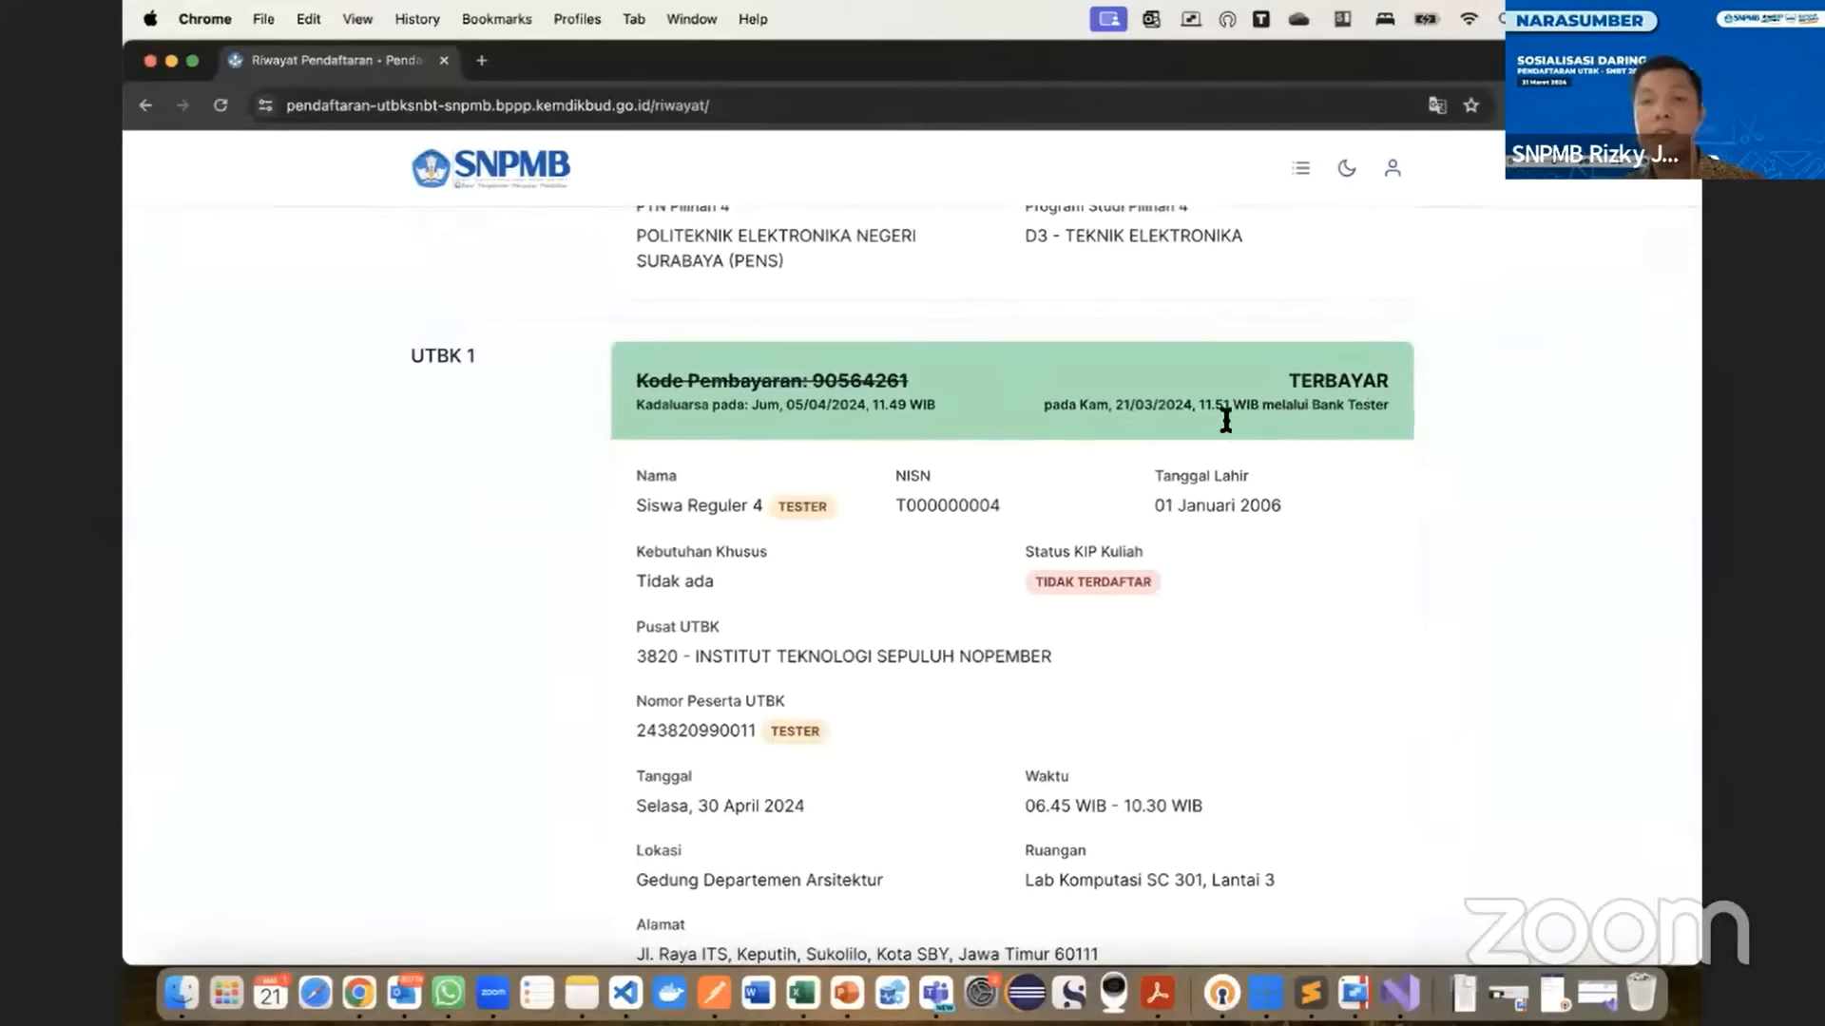
scroll(971, 541, "down", 3)
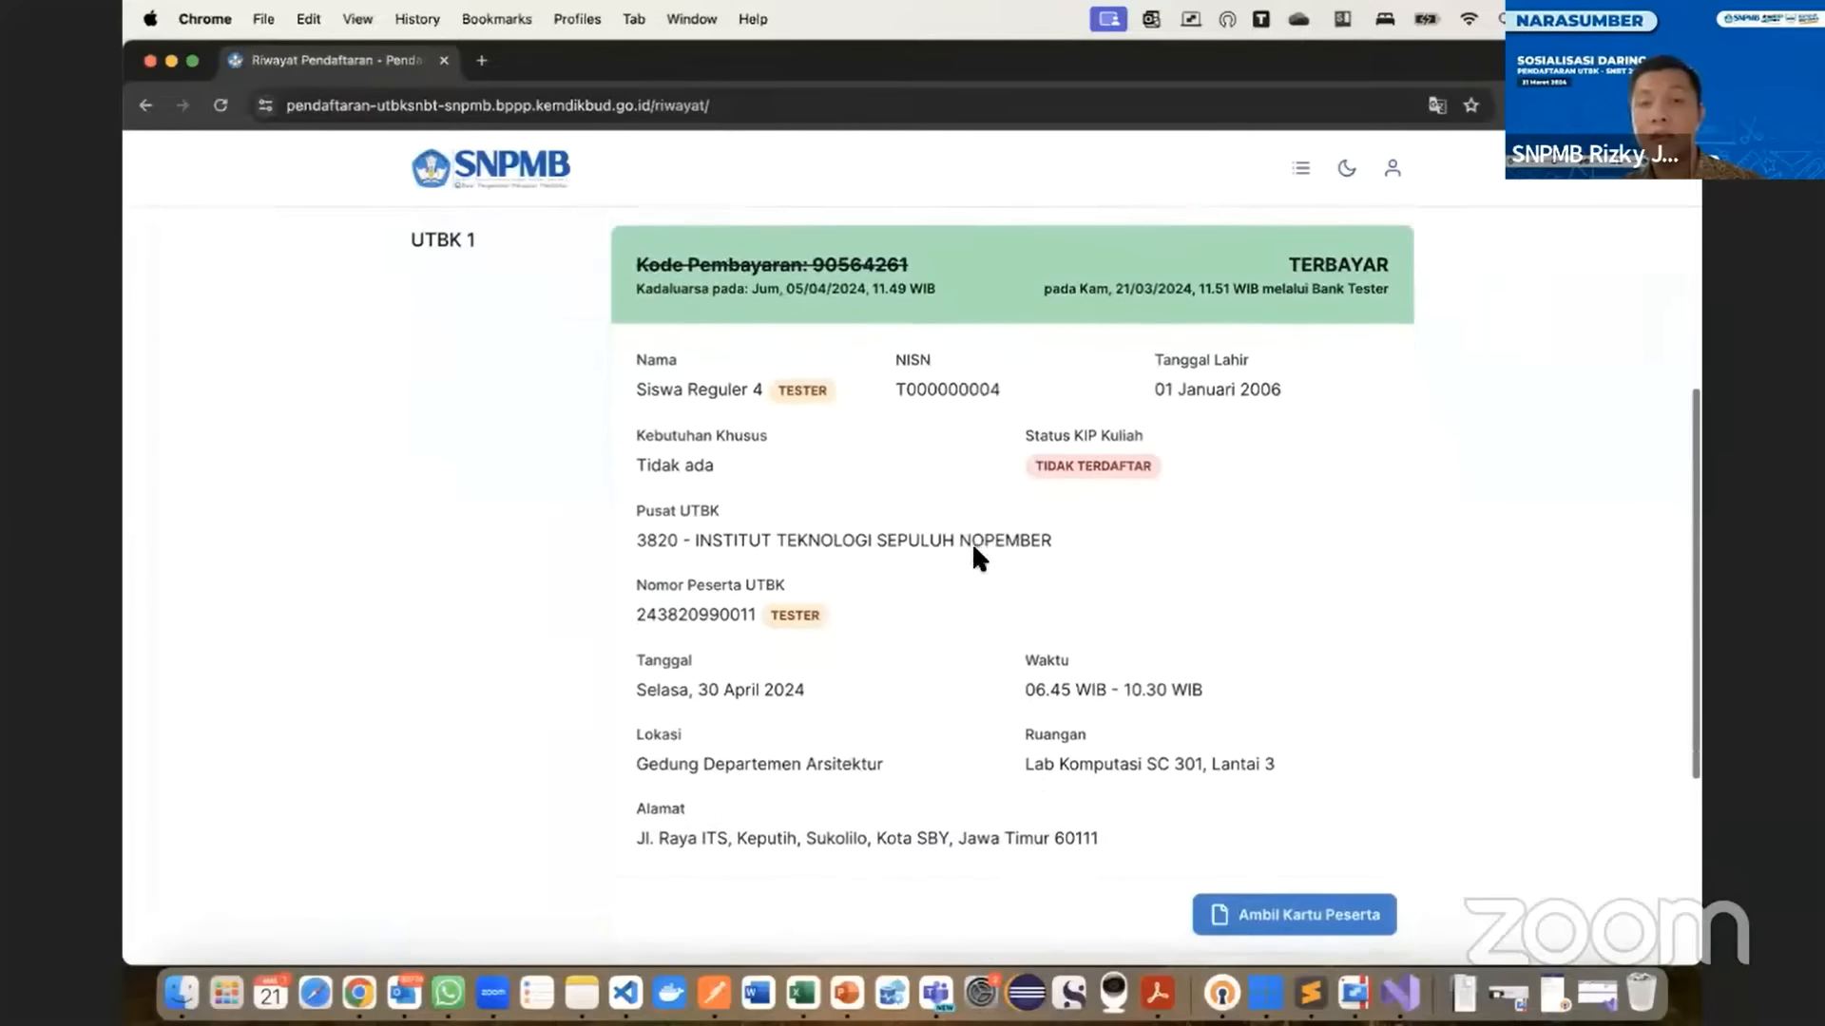
scroll(1222, 413, "down", 4)
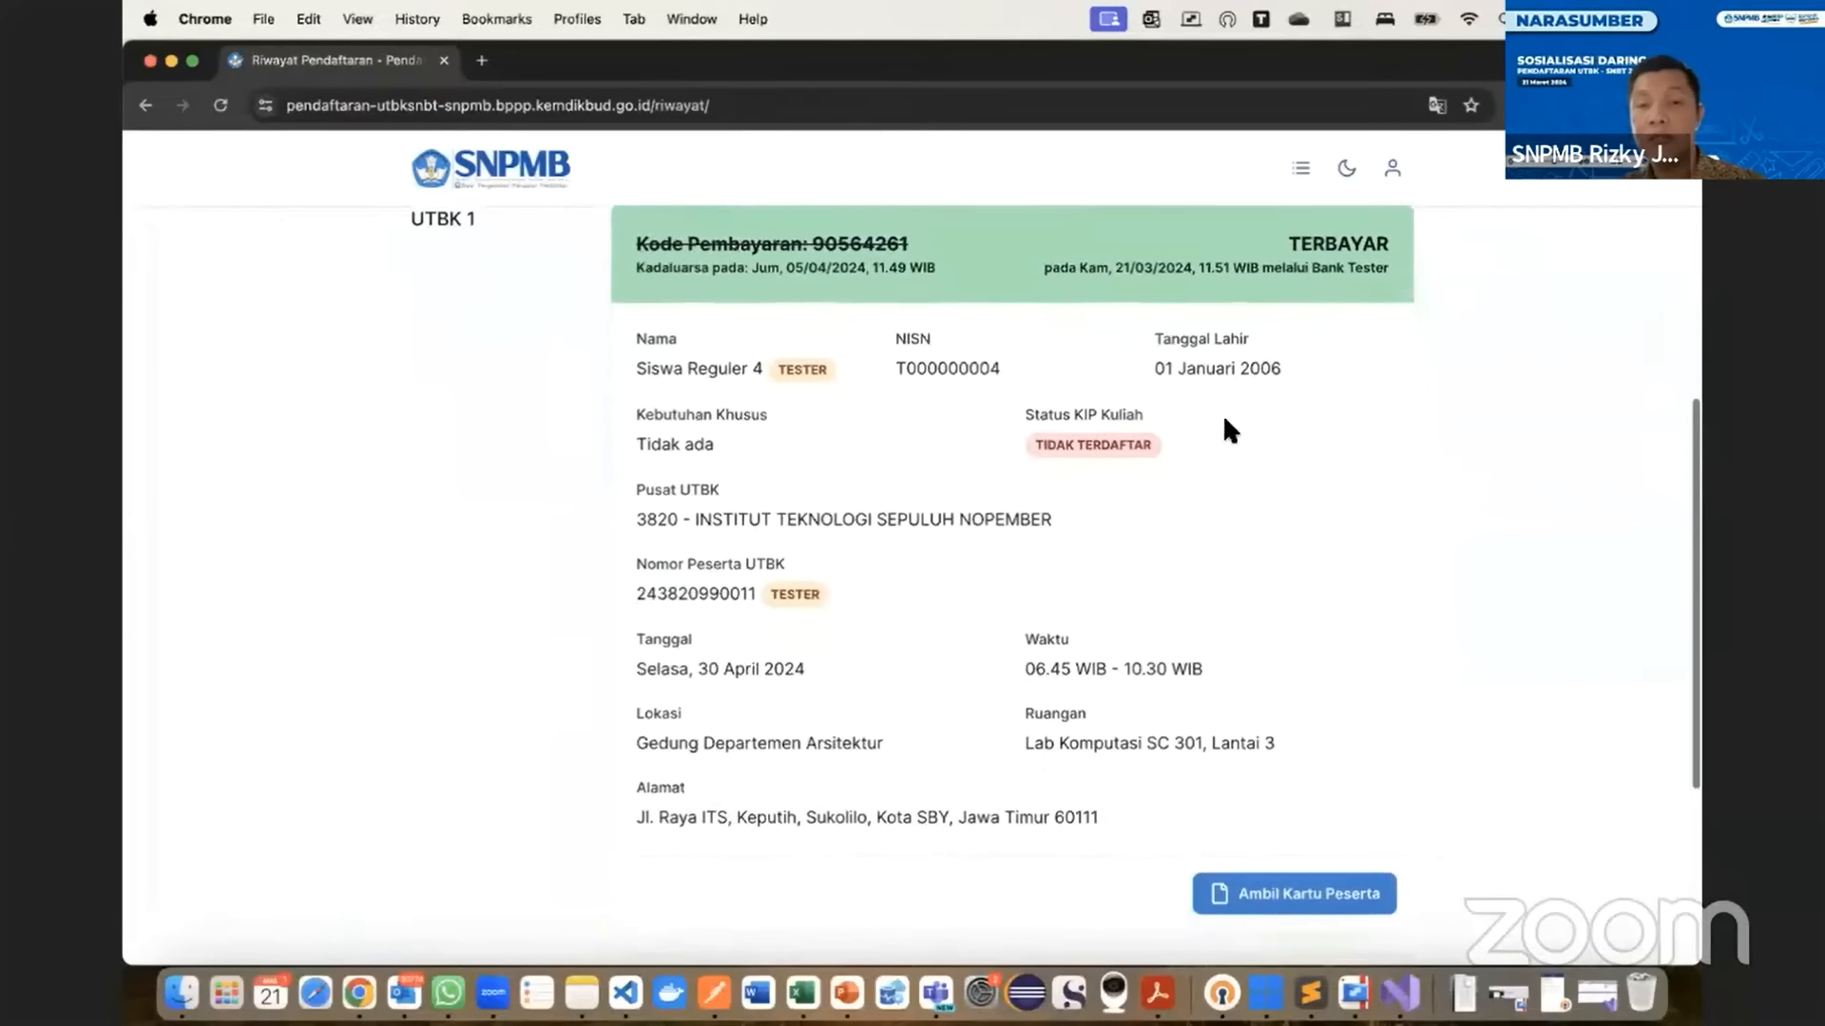
- Open the Kartu Peserta page and hide the PDF thumbnail sidebar
left_click(1304, 716)
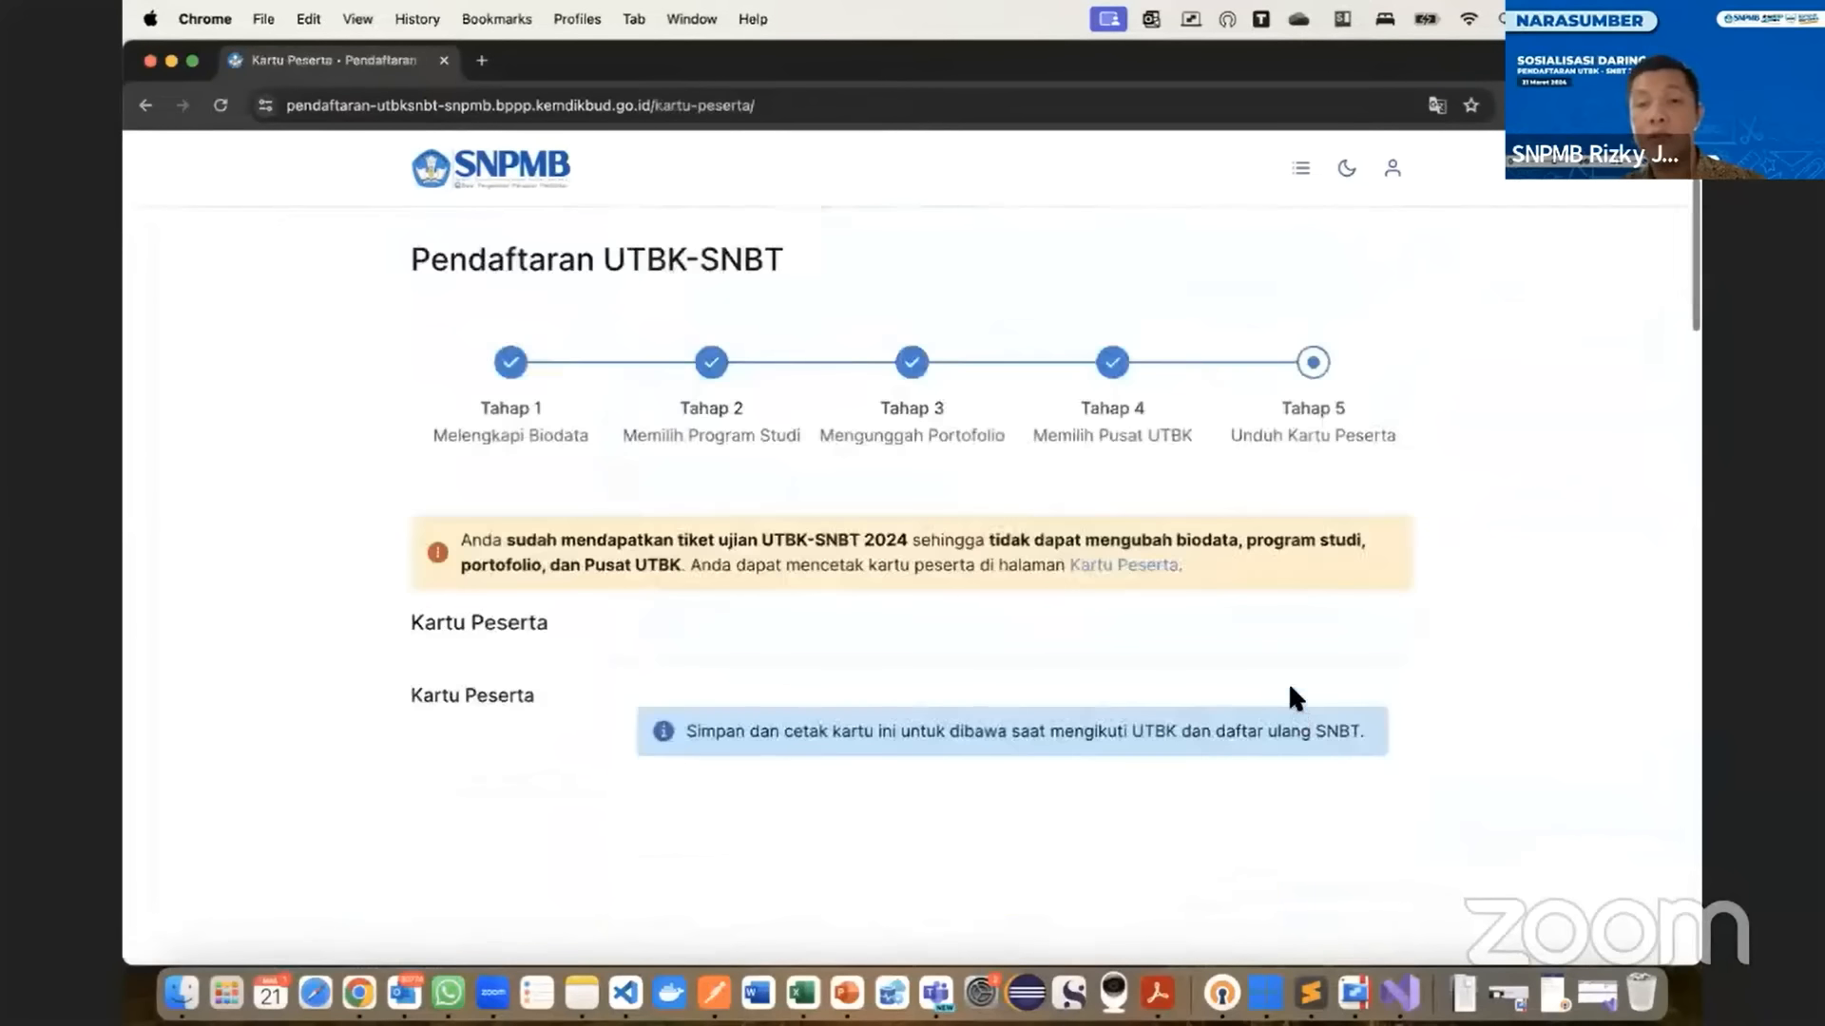
scroll(1283, 603, "down", 2)
scroll(1286, 613, "down", 4)
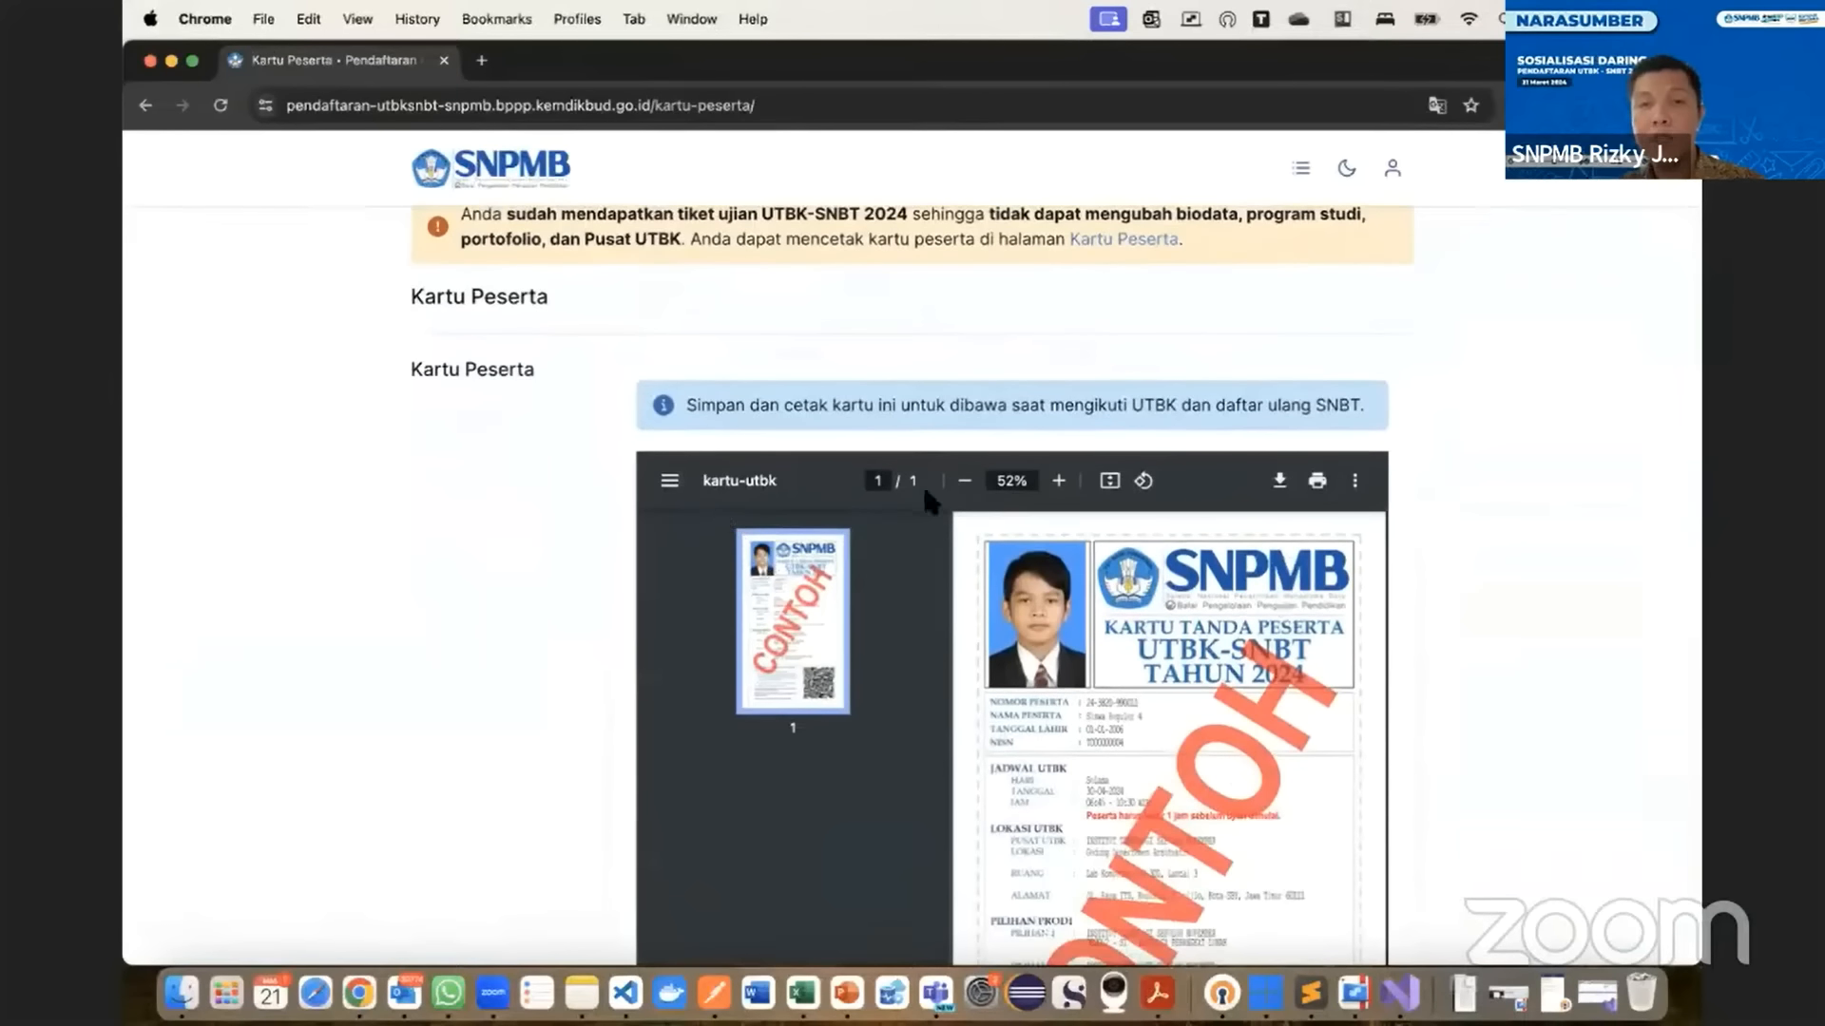
scroll(920, 493, "down", 2)
left_click(673, 381)
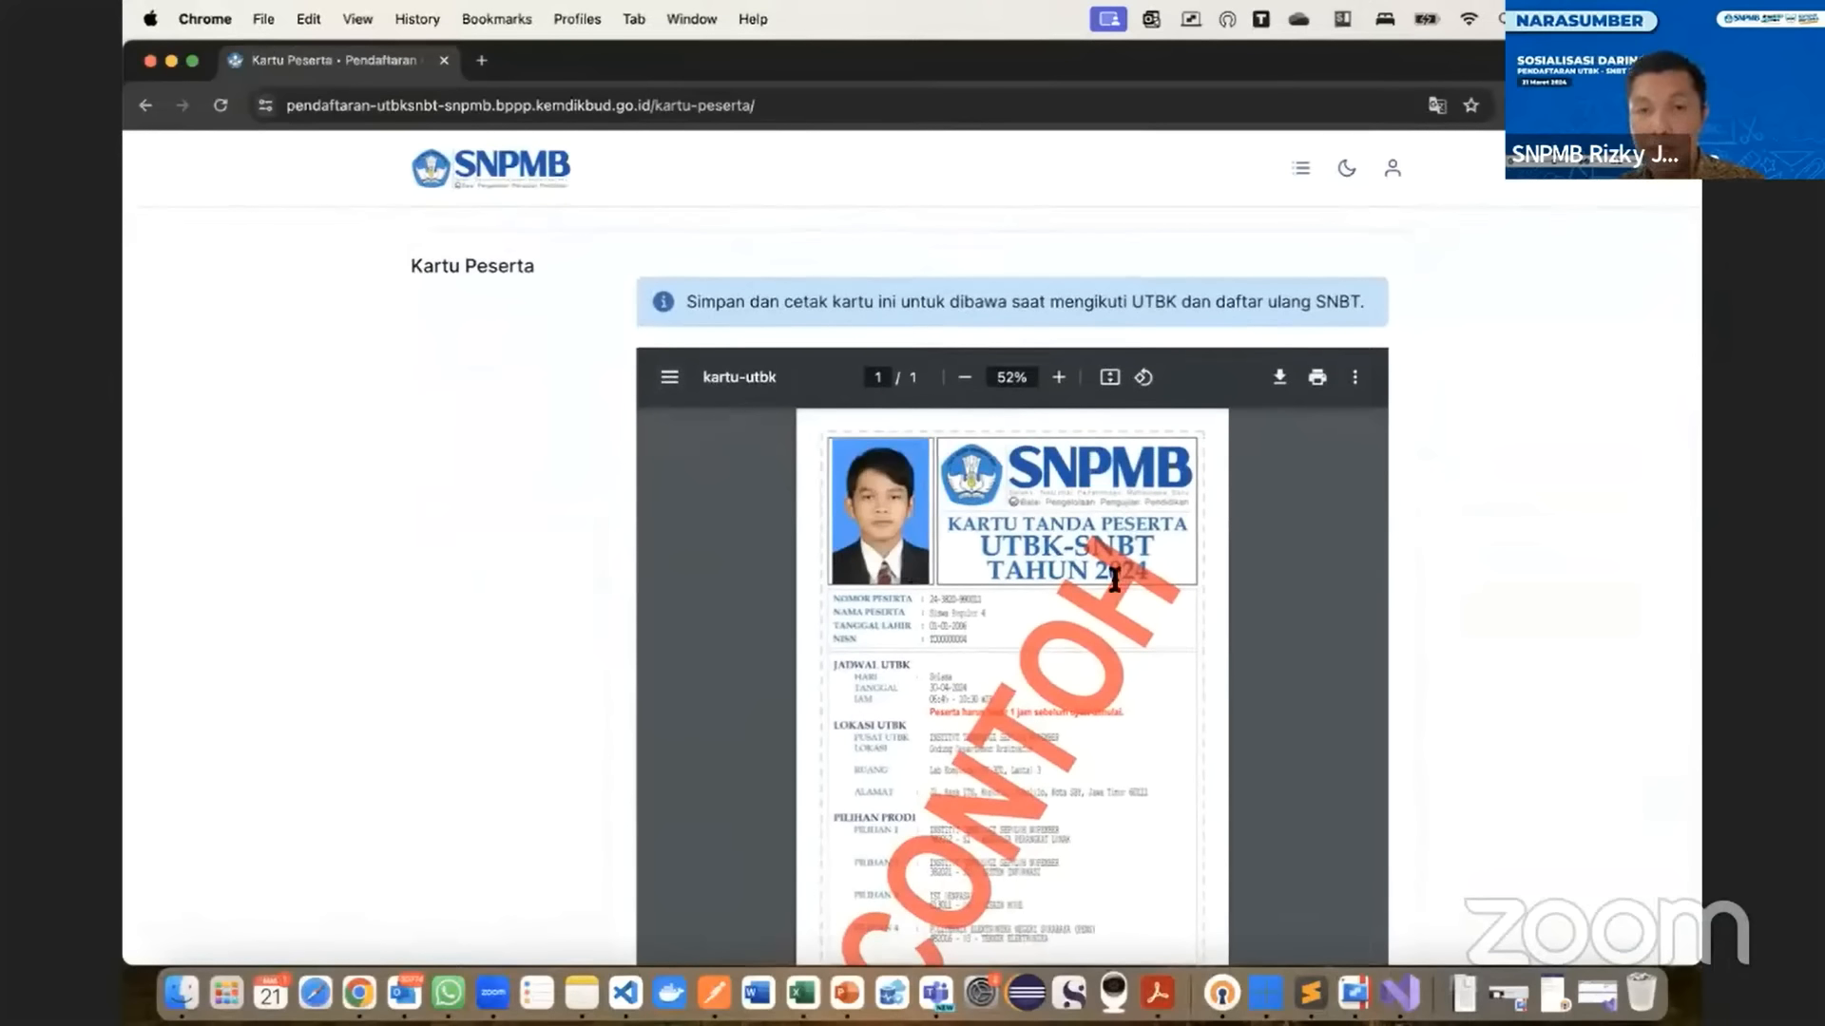
scroll(1114, 582, "down", 4)
scroll(1114, 582, "down", 1)
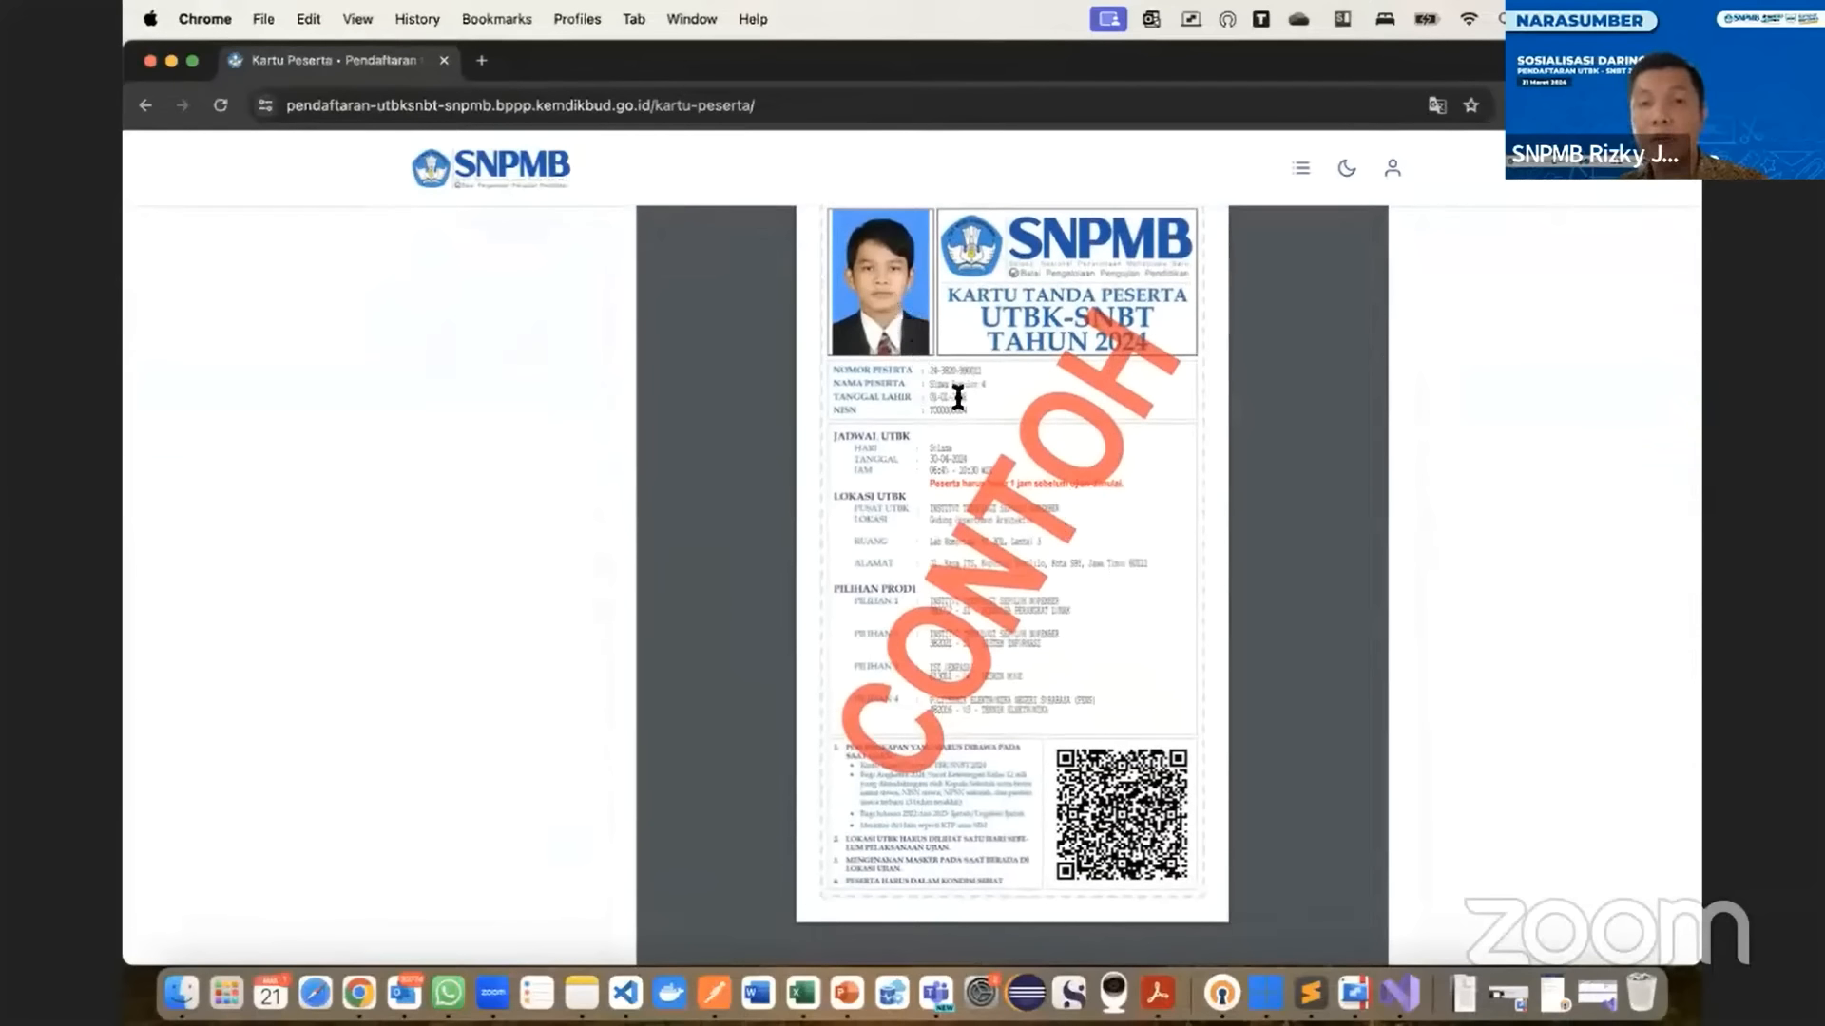
scroll(989, 387, "up", 5)
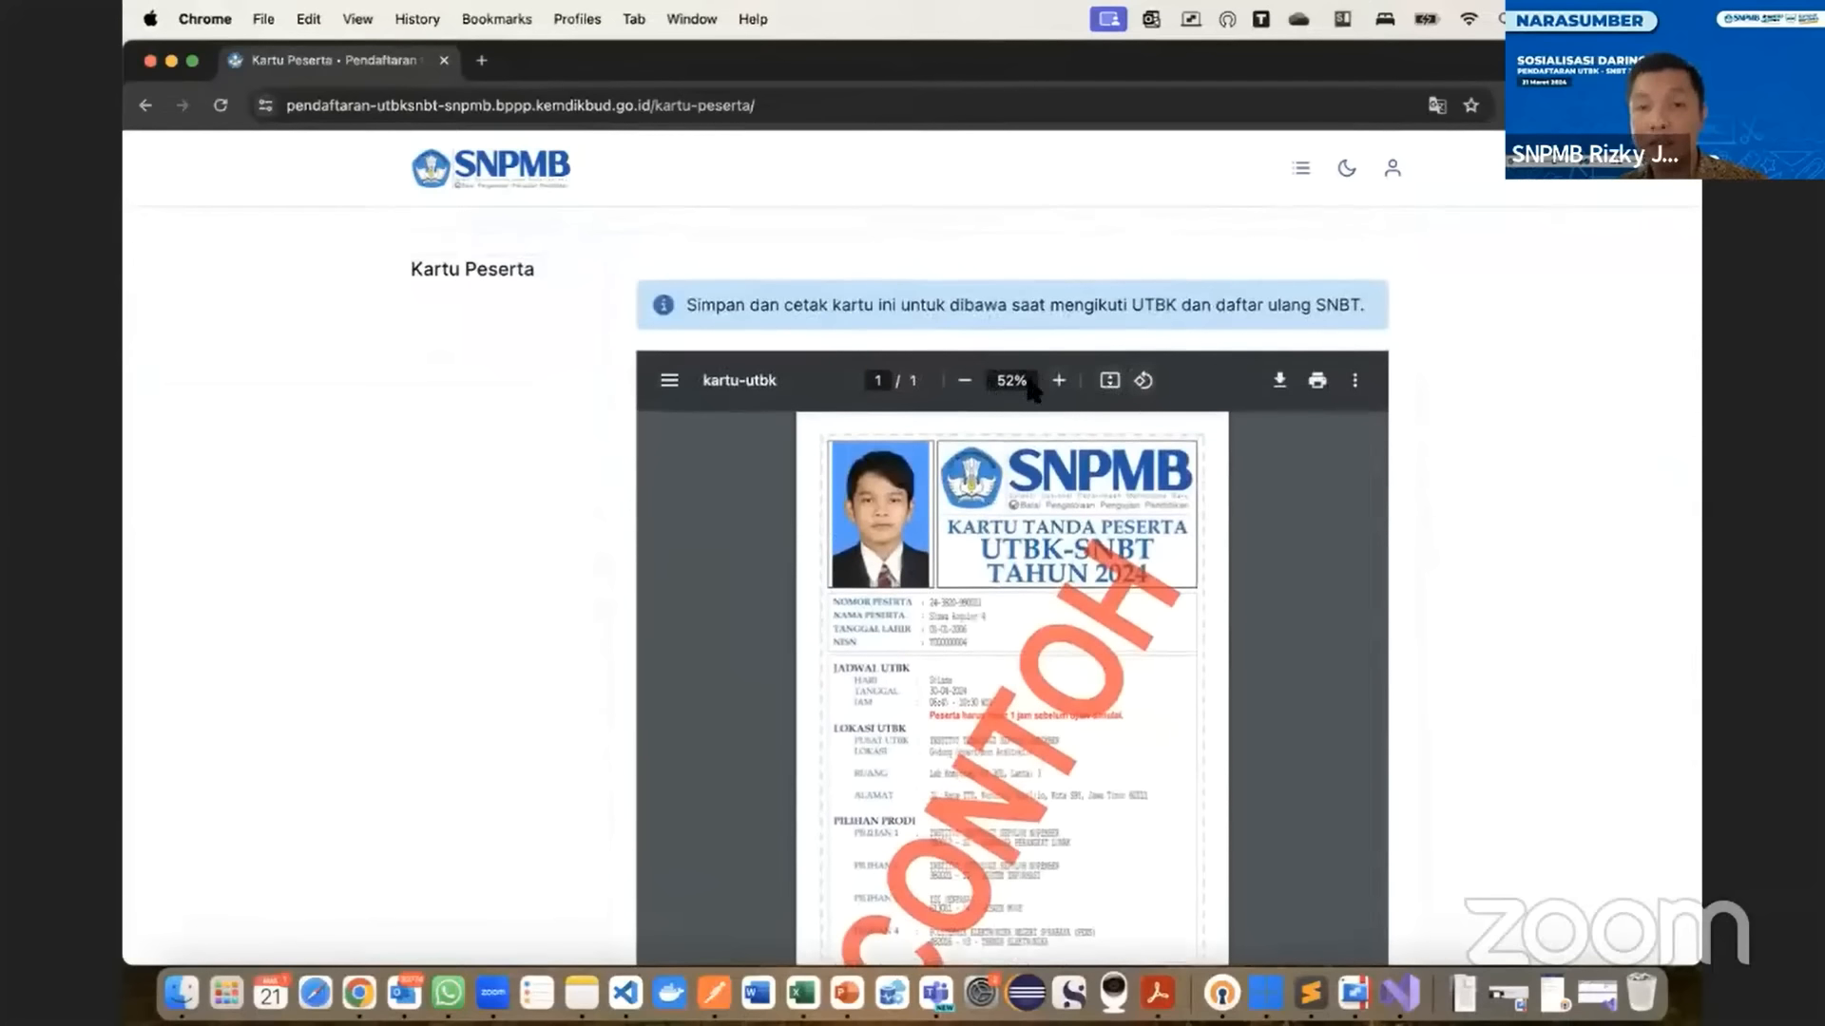
- Zoom the participant card preview to 90% and review it
left_click(1058, 382)
left_click(1058, 382)
left_click(1059, 382)
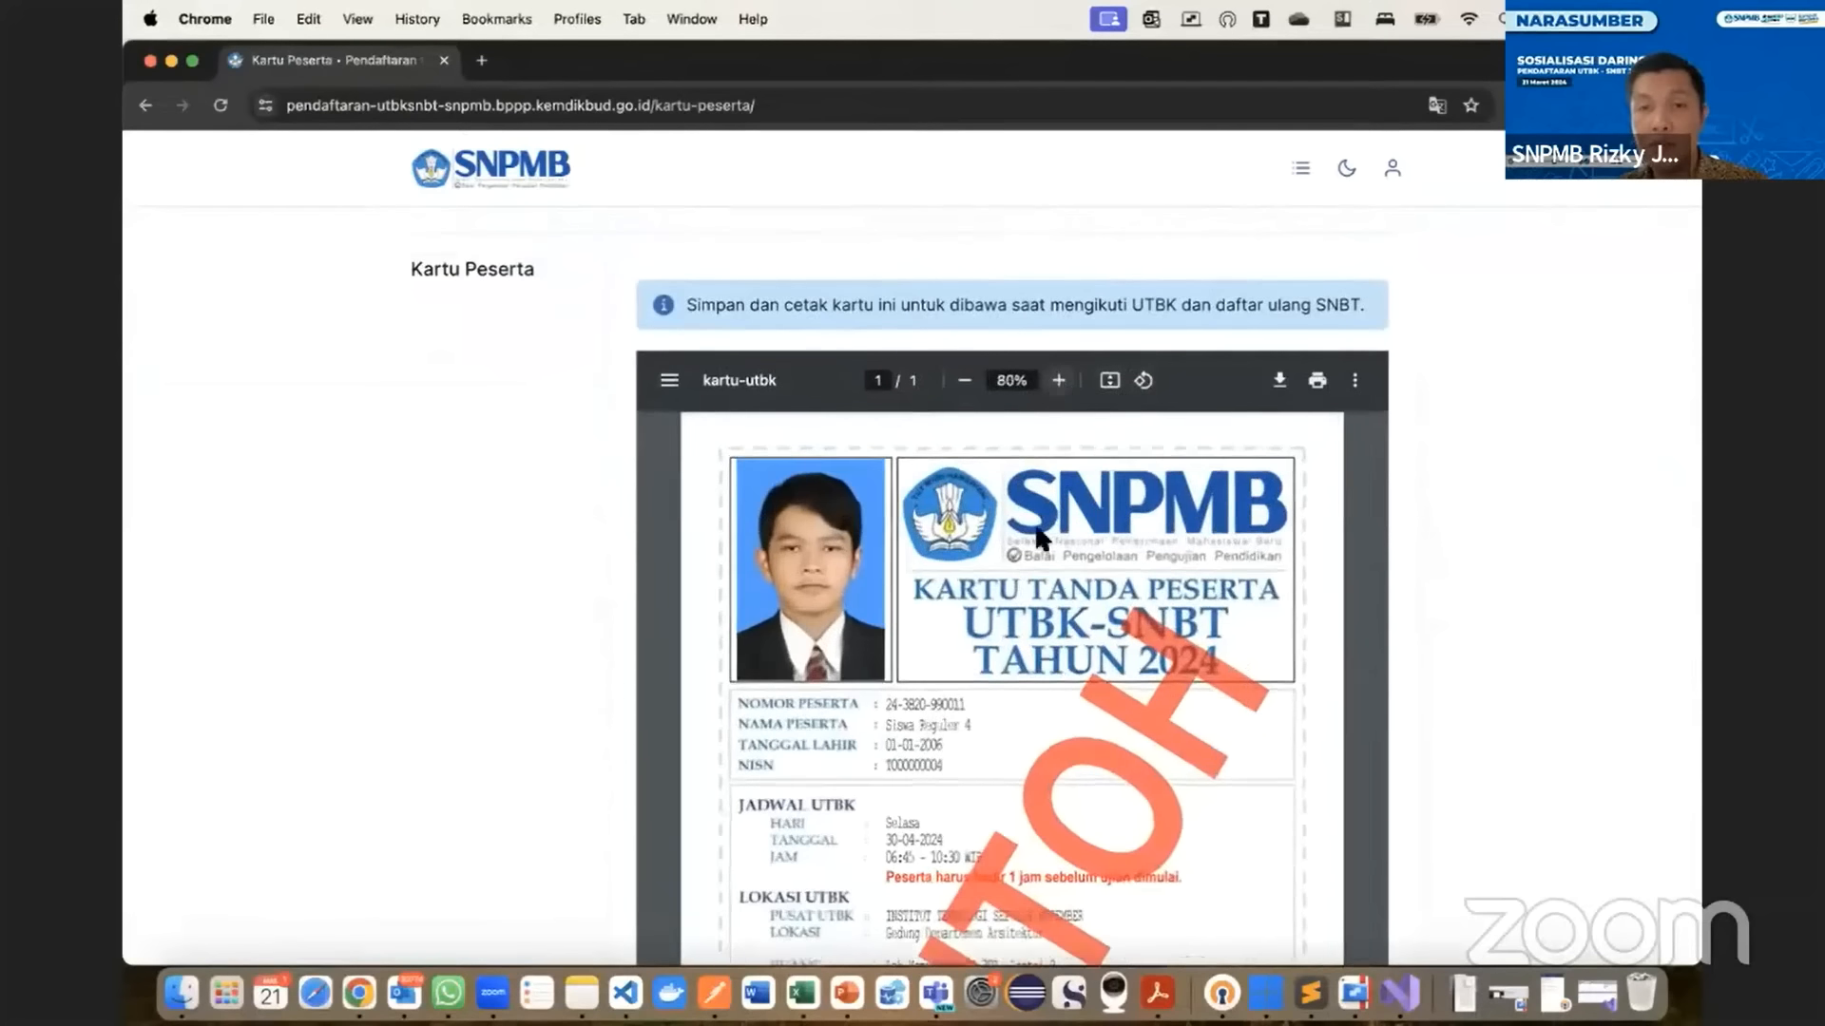
left_click(1058, 382)
scroll(1023, 613, "down", 4)
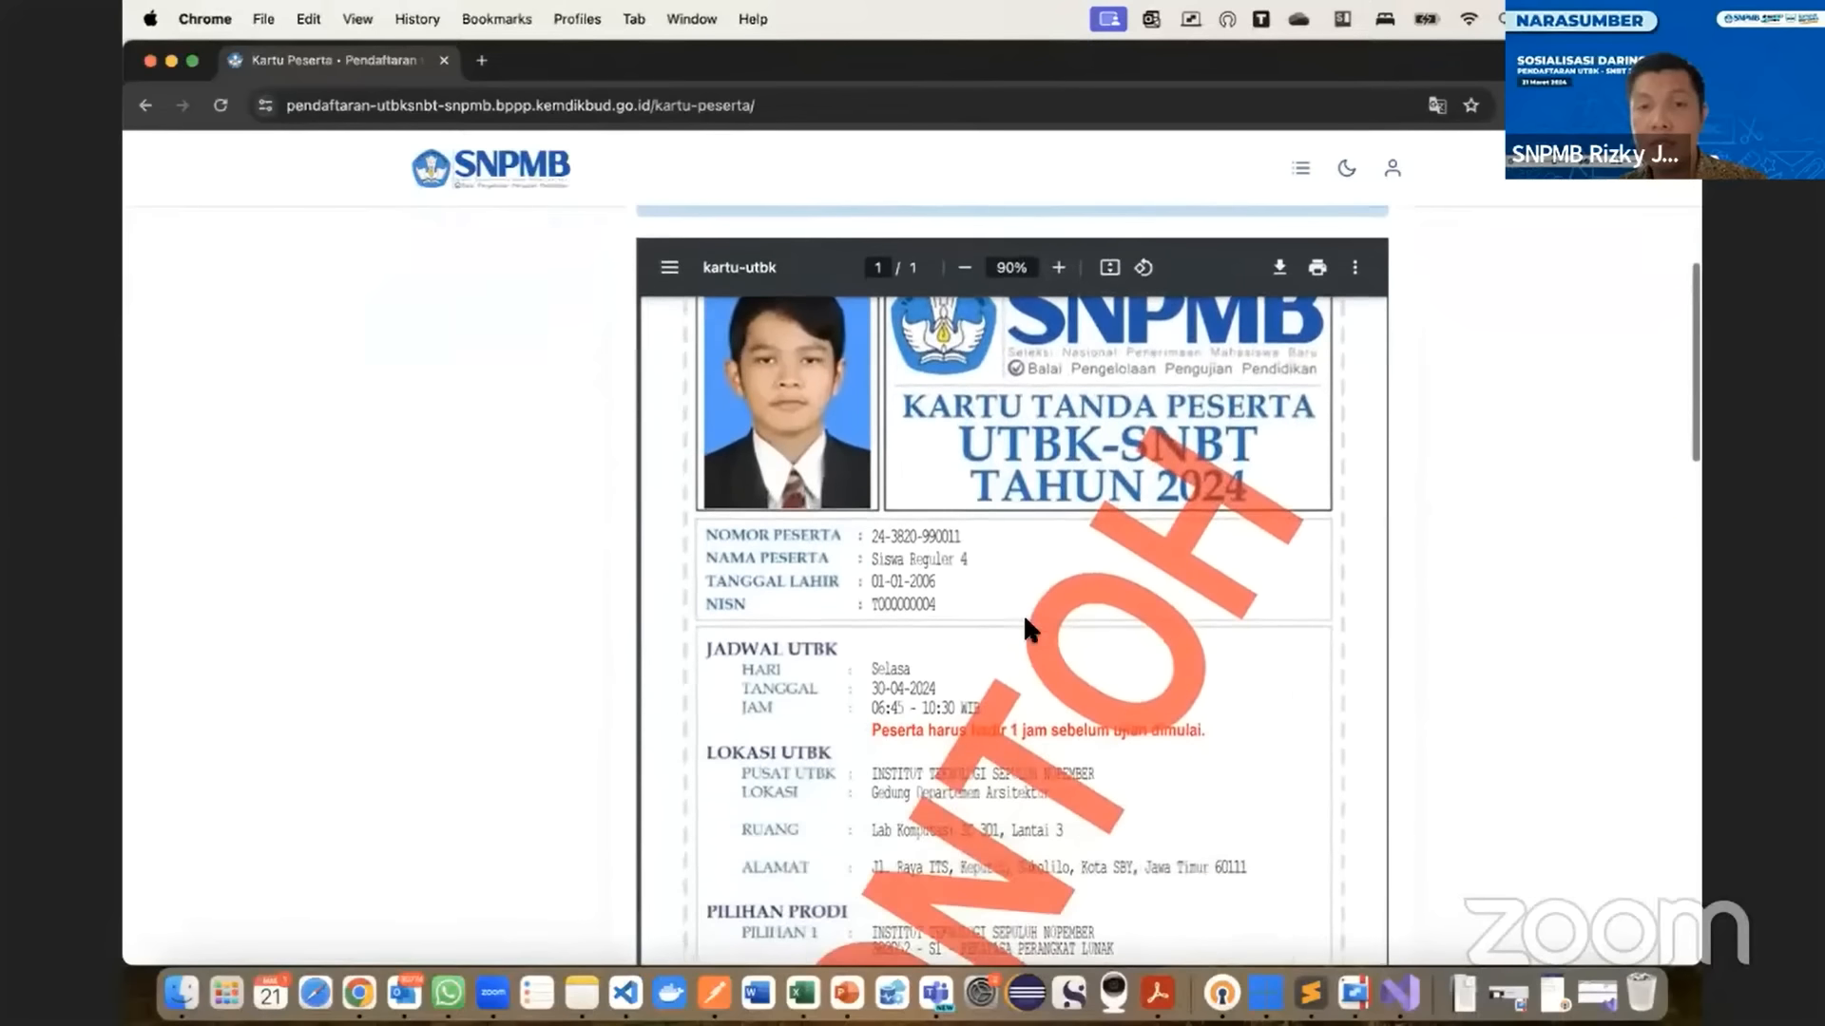
scroll(1023, 613, "down", 6)
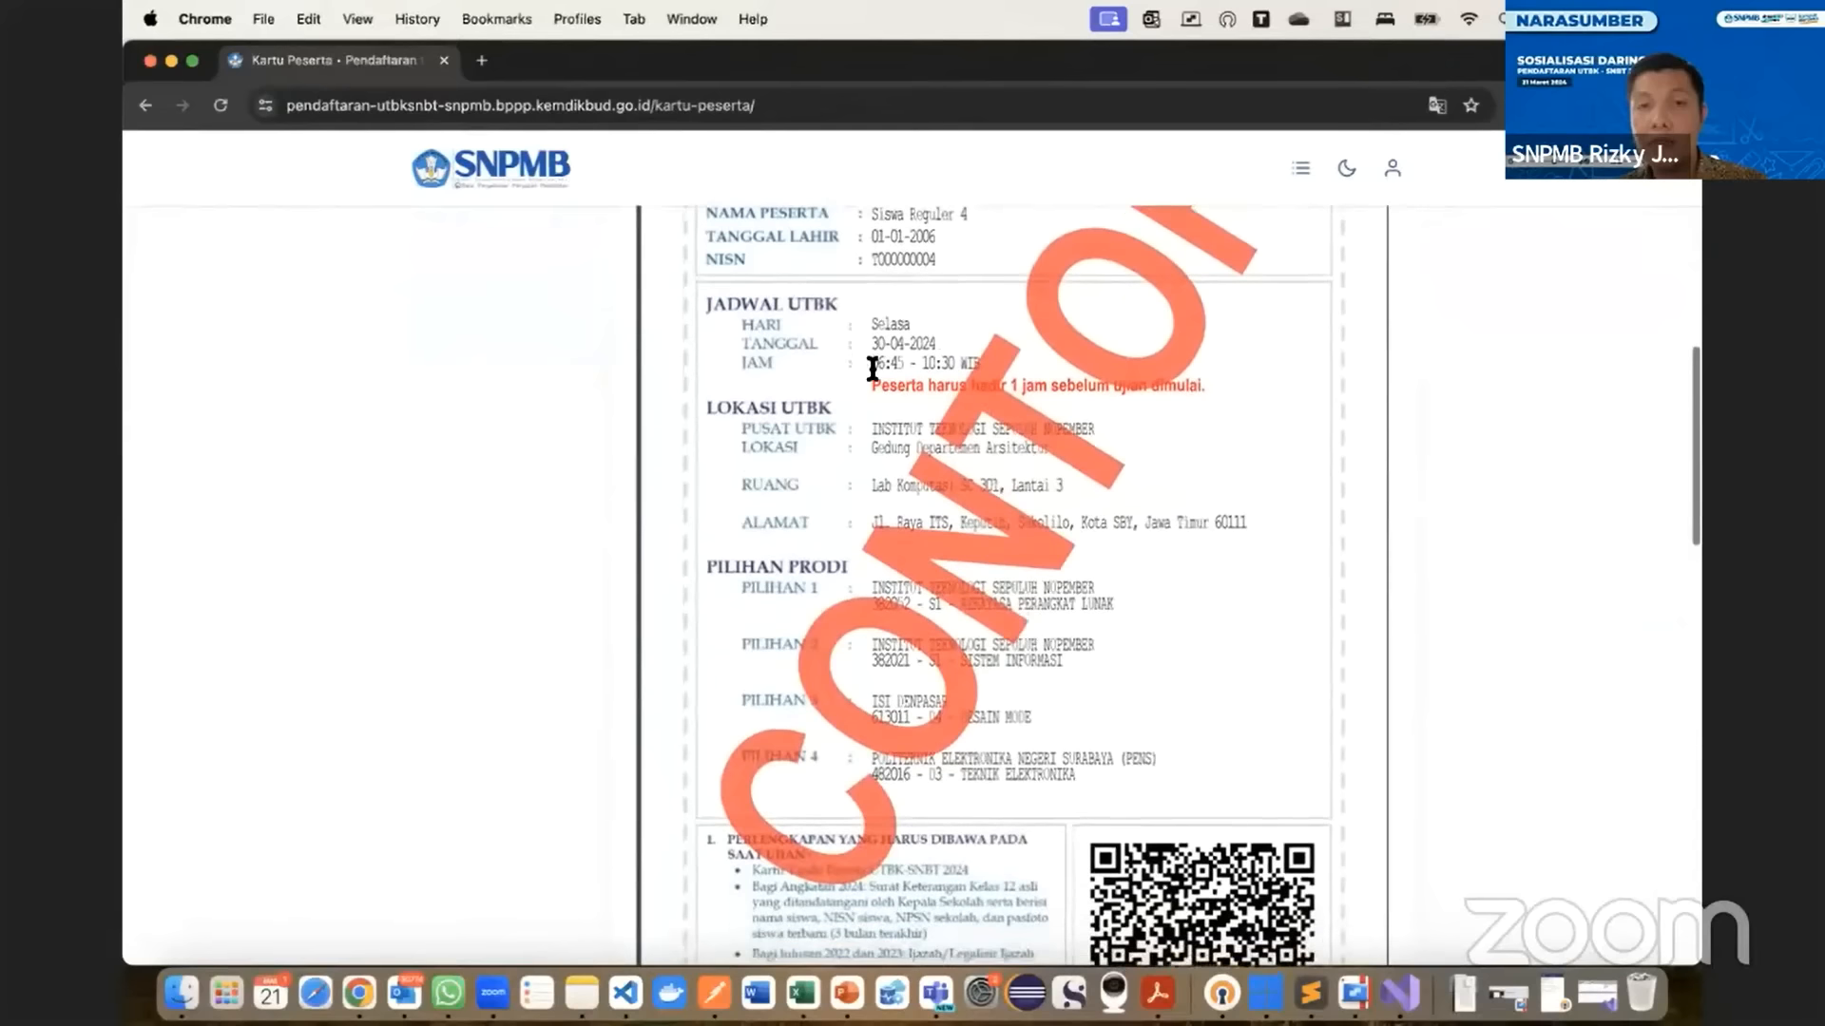
scroll(909, 561, "down", 1)
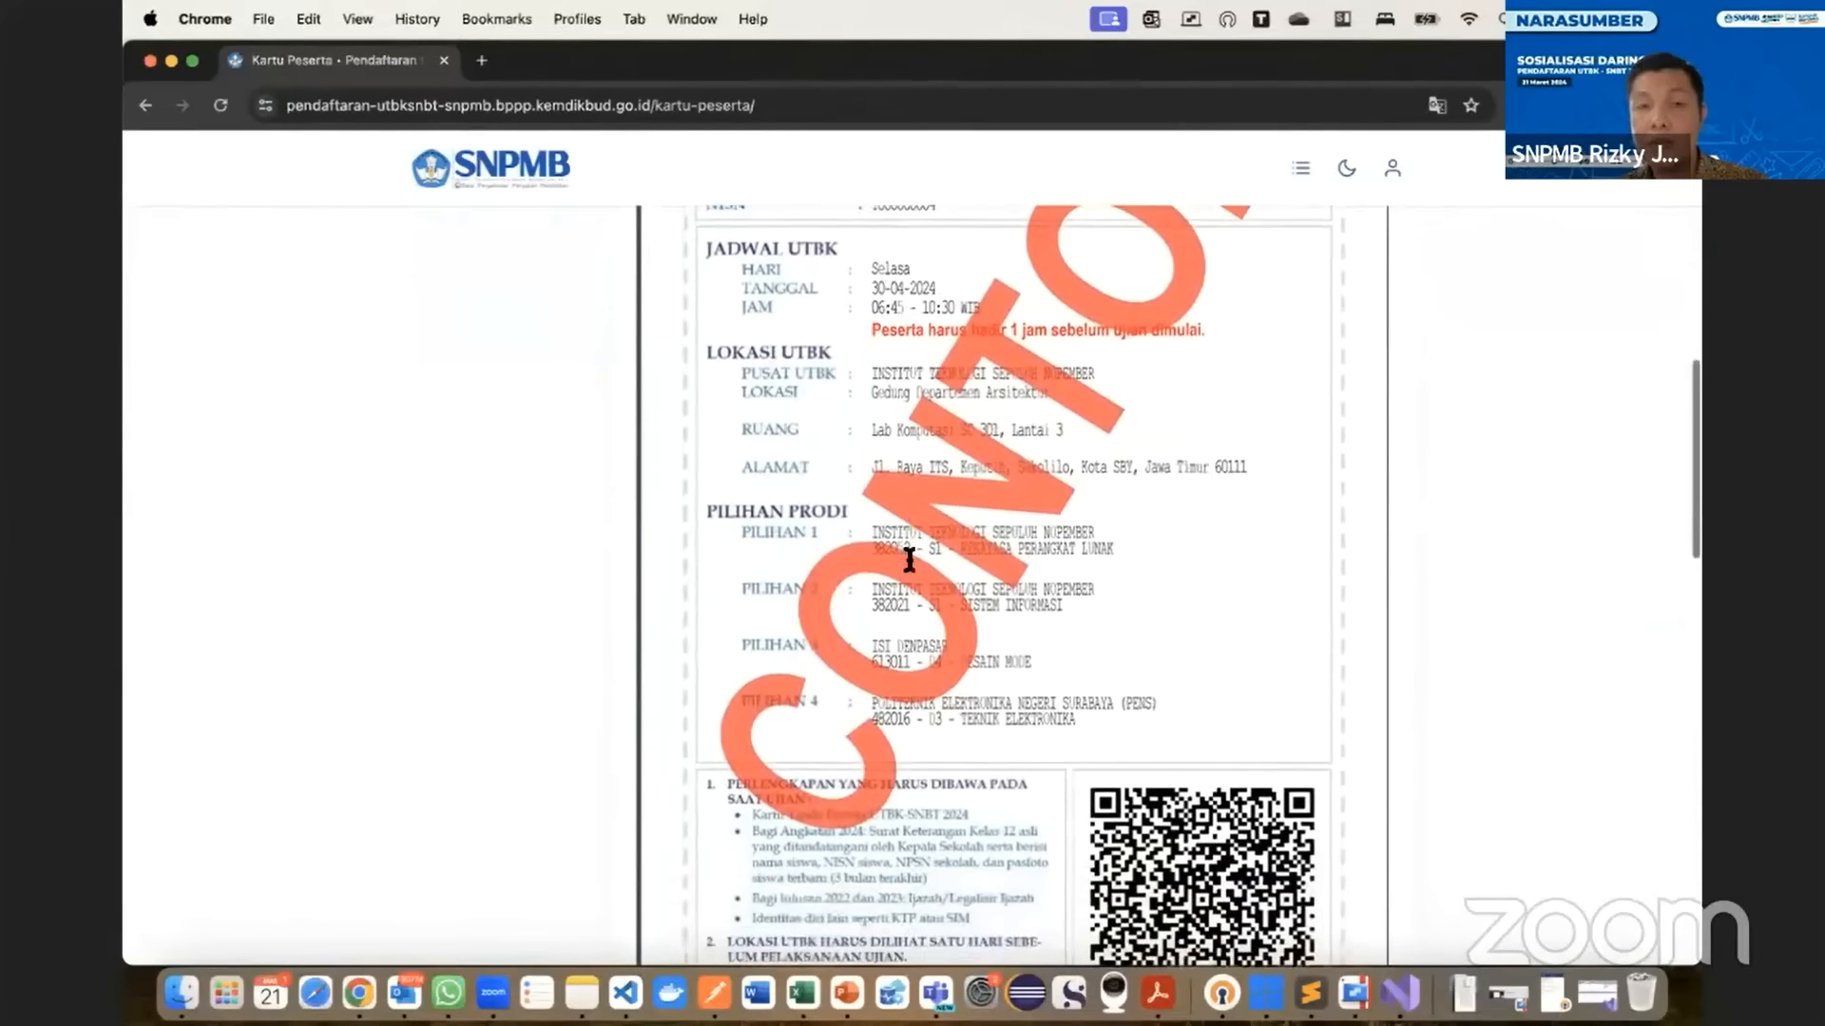
scroll(939, 727, "down", 2)
scroll(927, 793, "down", 5)
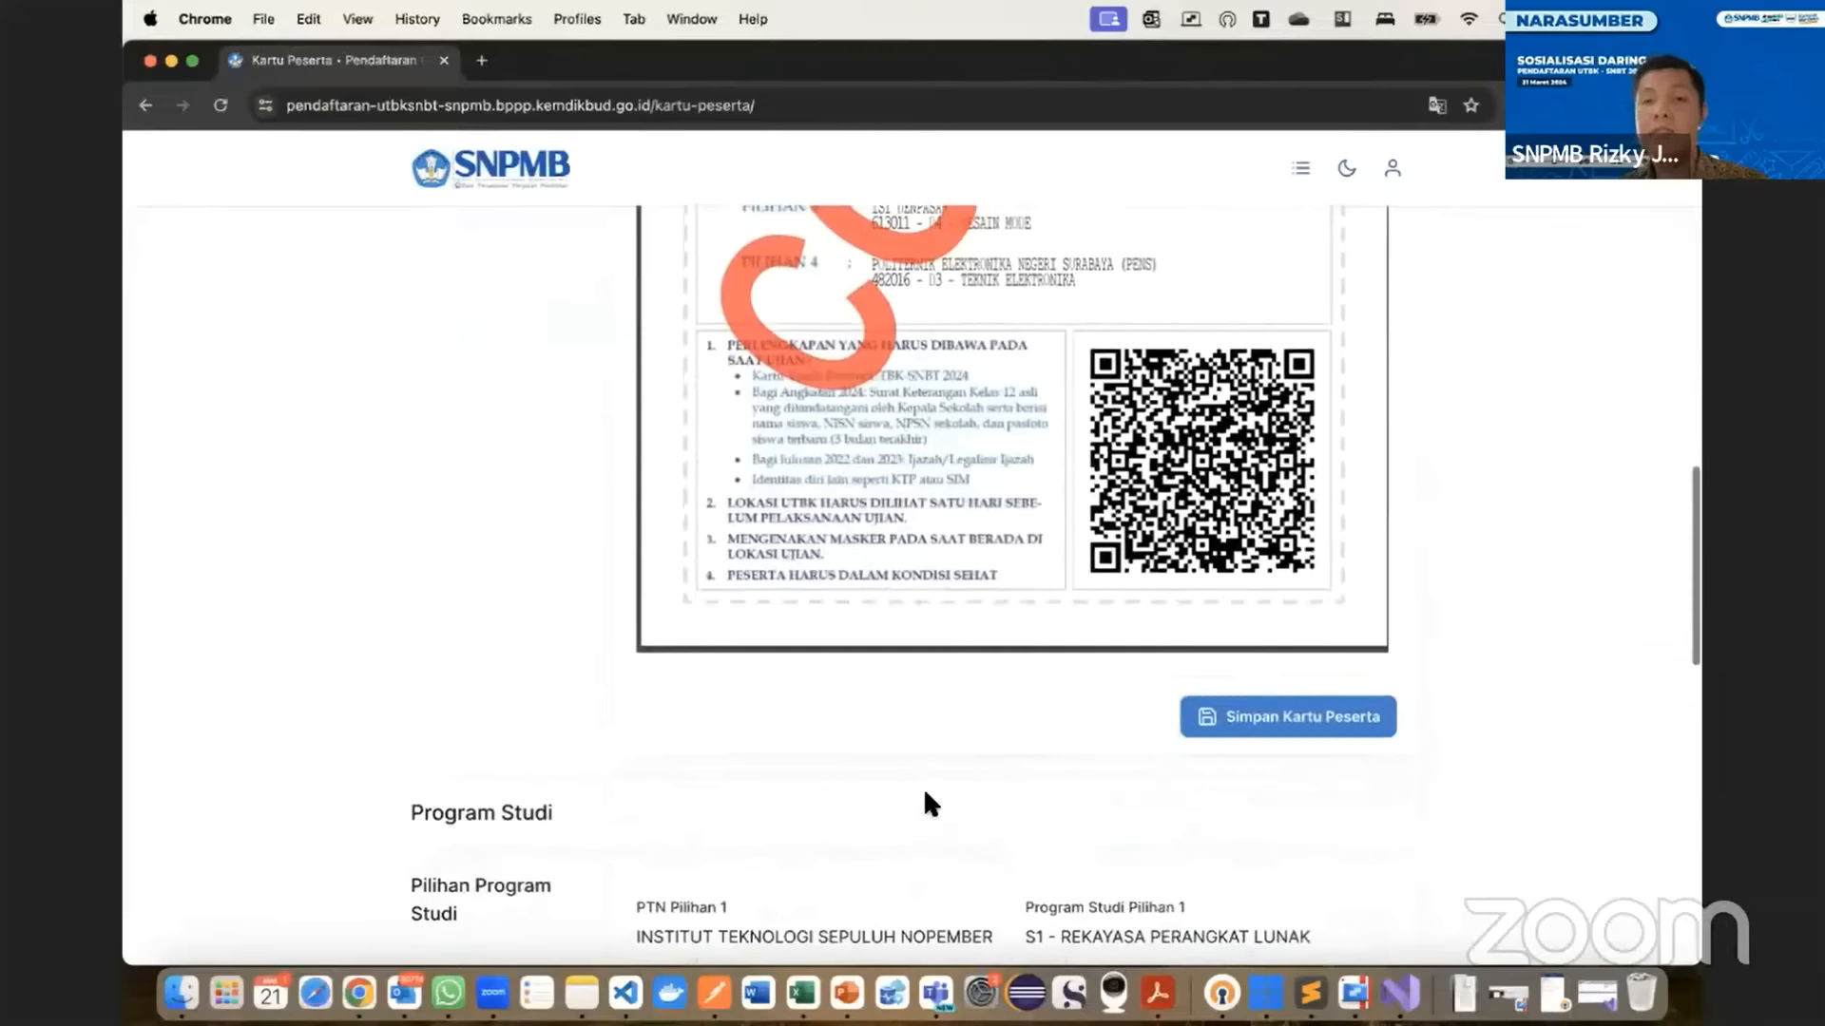
scroll(1006, 773, "down", 2)
- Save the participant card with Simpan Kartu Peserta
left_click(1273, 623)
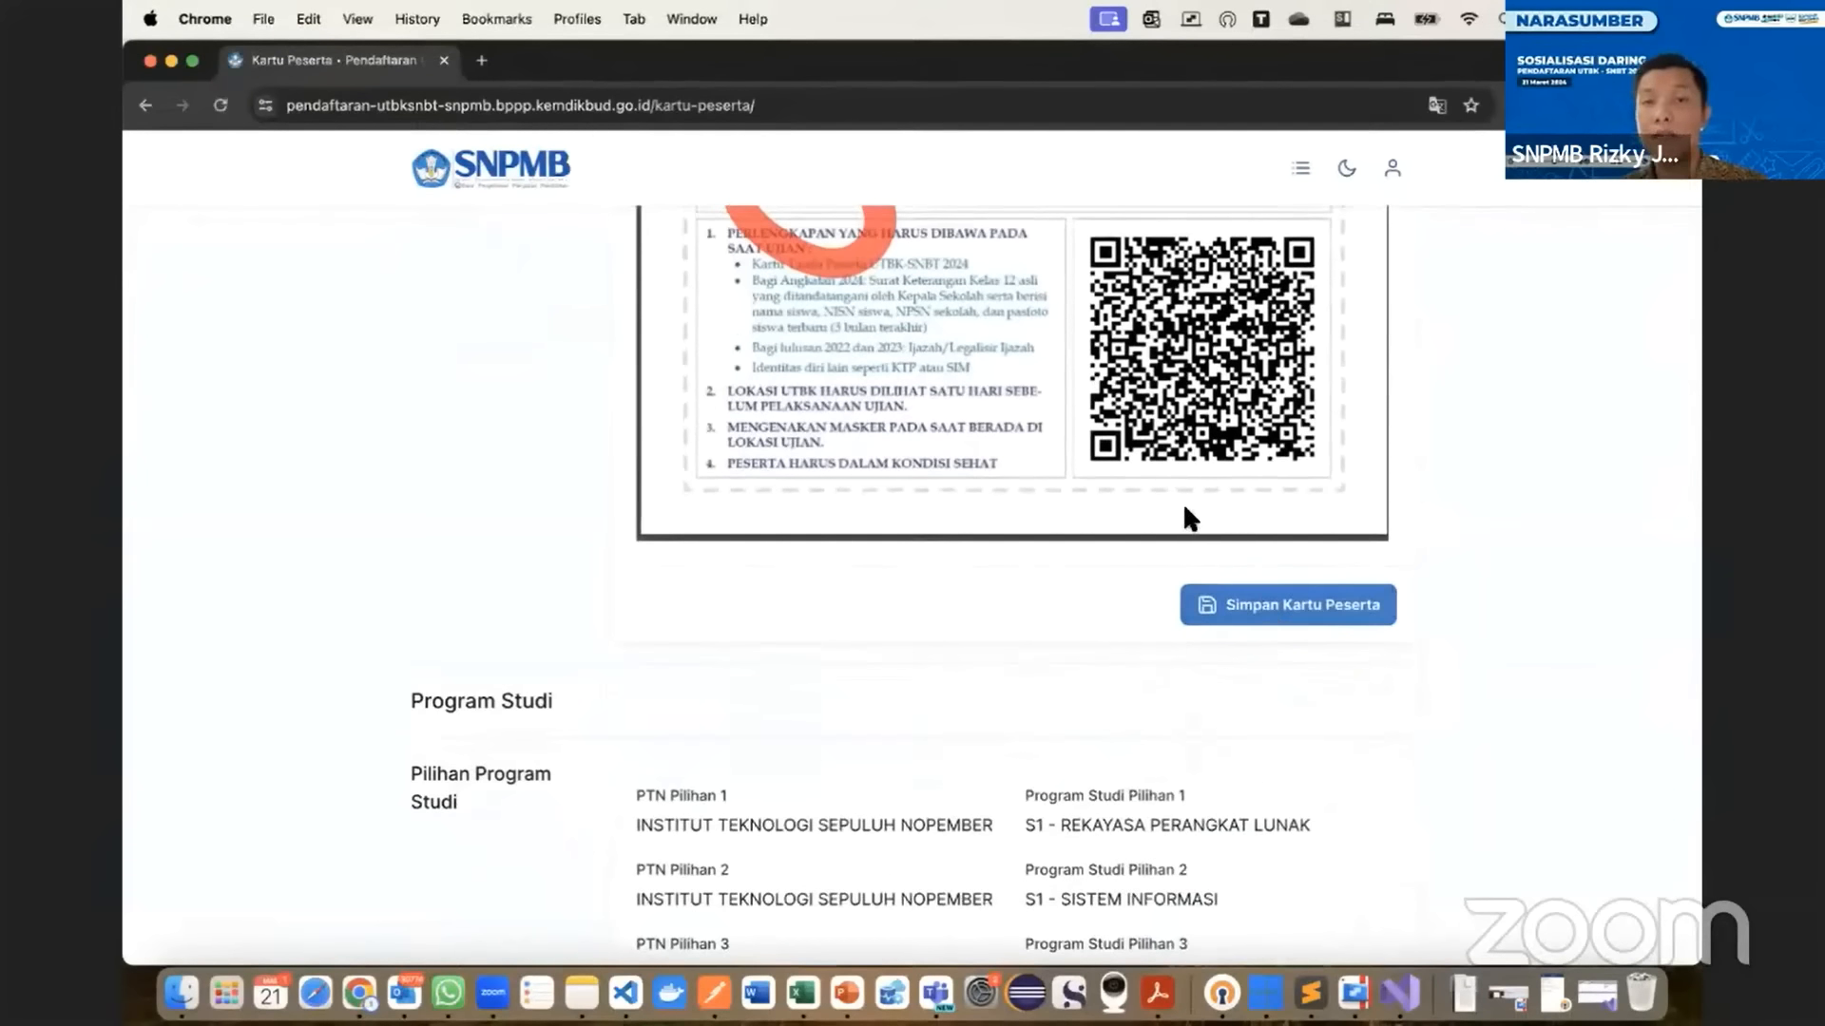
scroll(1123, 533, "up", 2)
scroll(1124, 528, "down", 2)
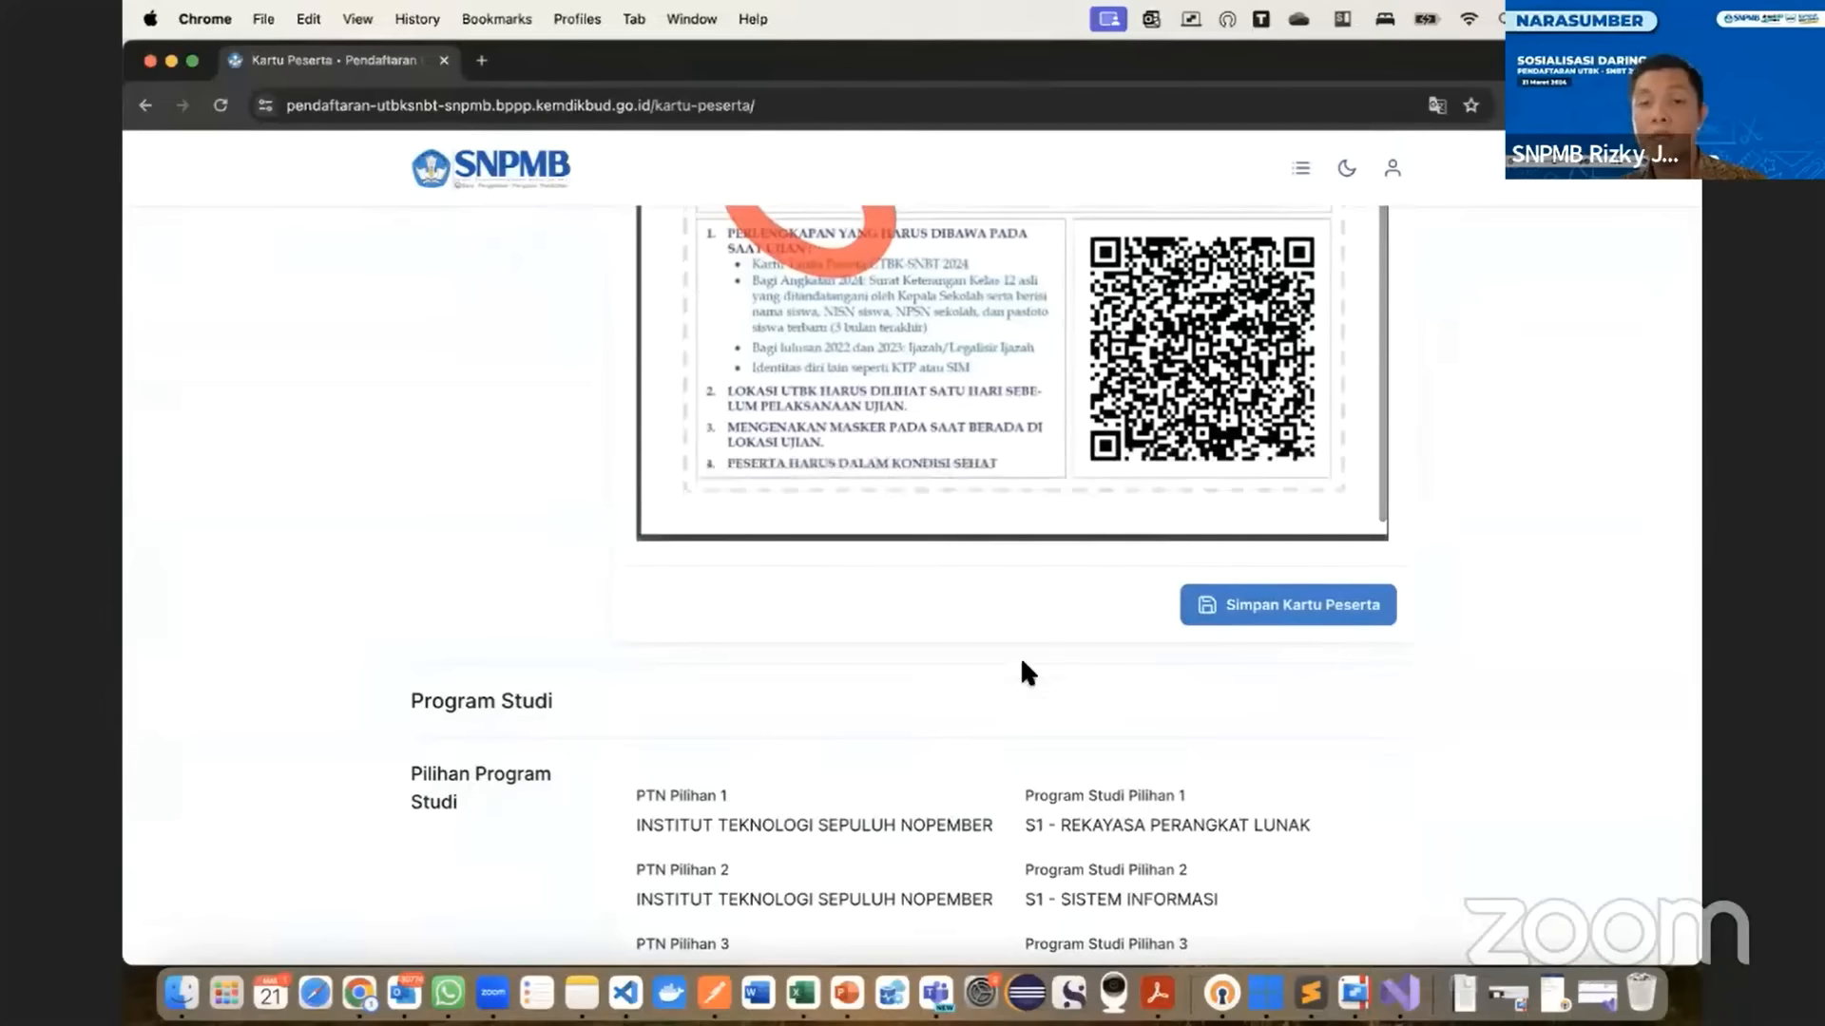
scroll(1021, 661, "down", 6)
scroll(1023, 663, "down", 5)
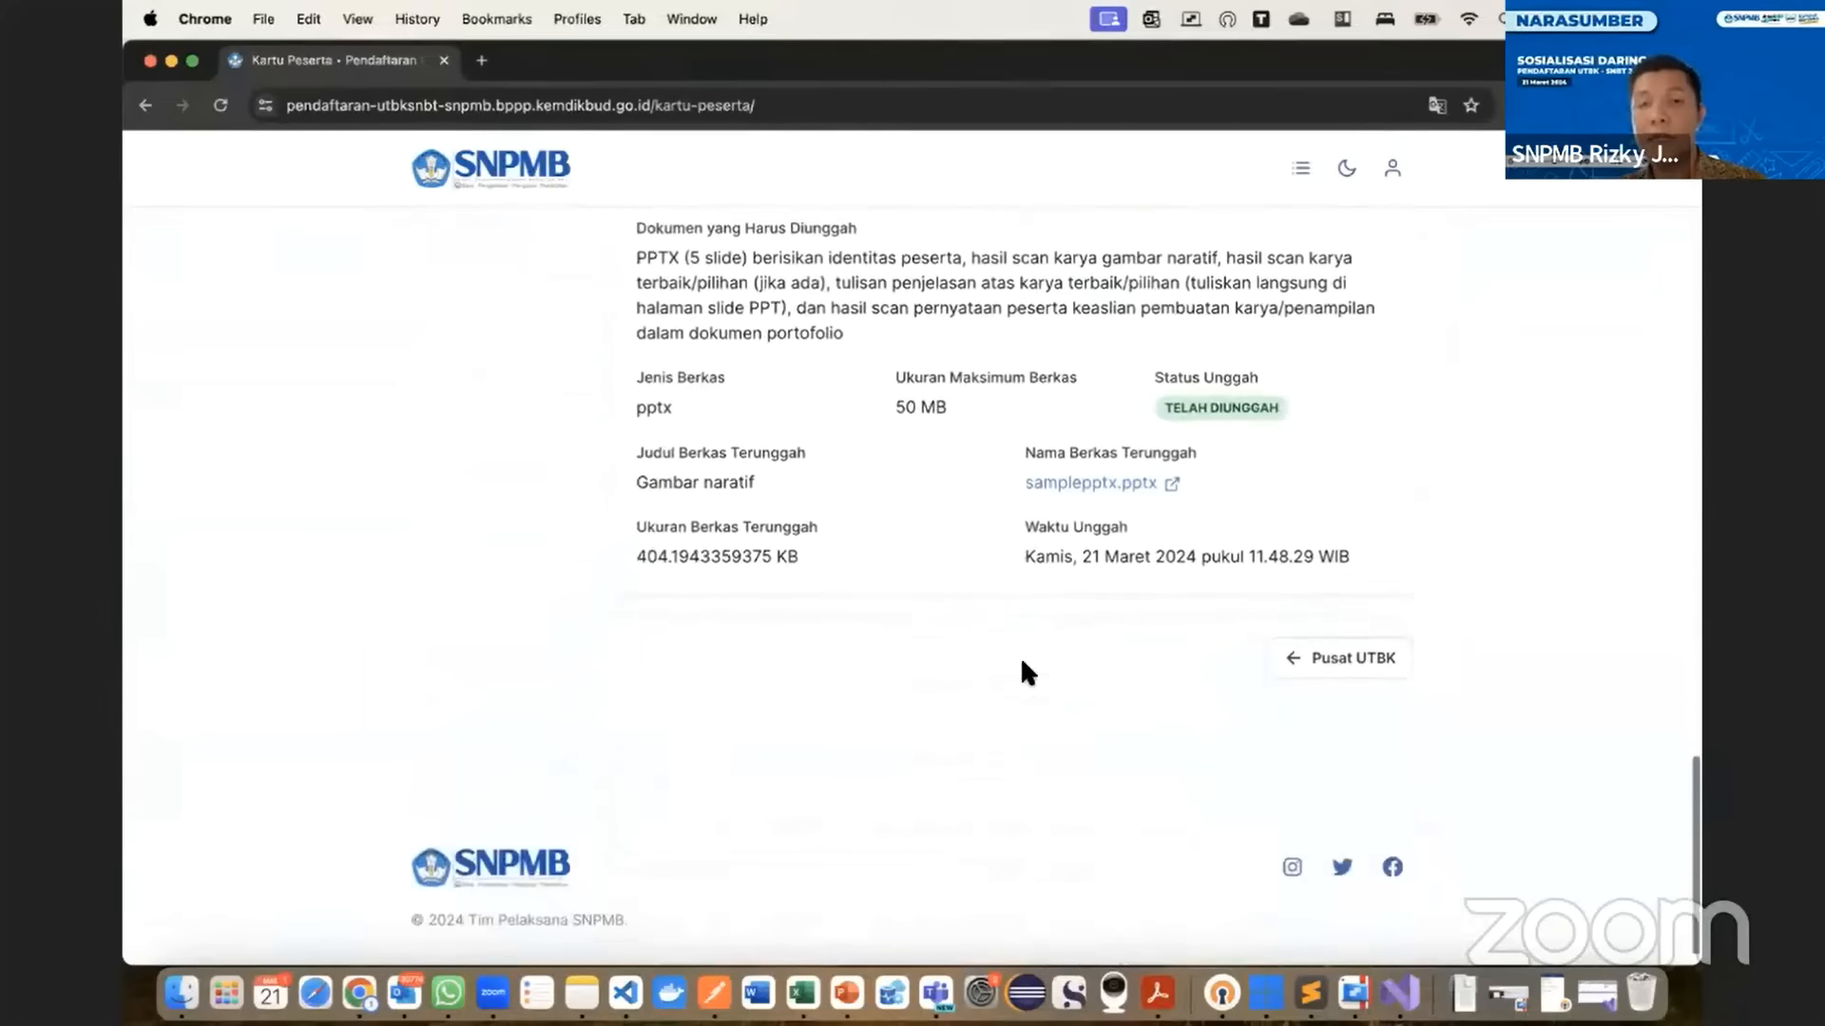
scroll(1023, 664, "up", 15)
scroll(1017, 651, "up", 10)
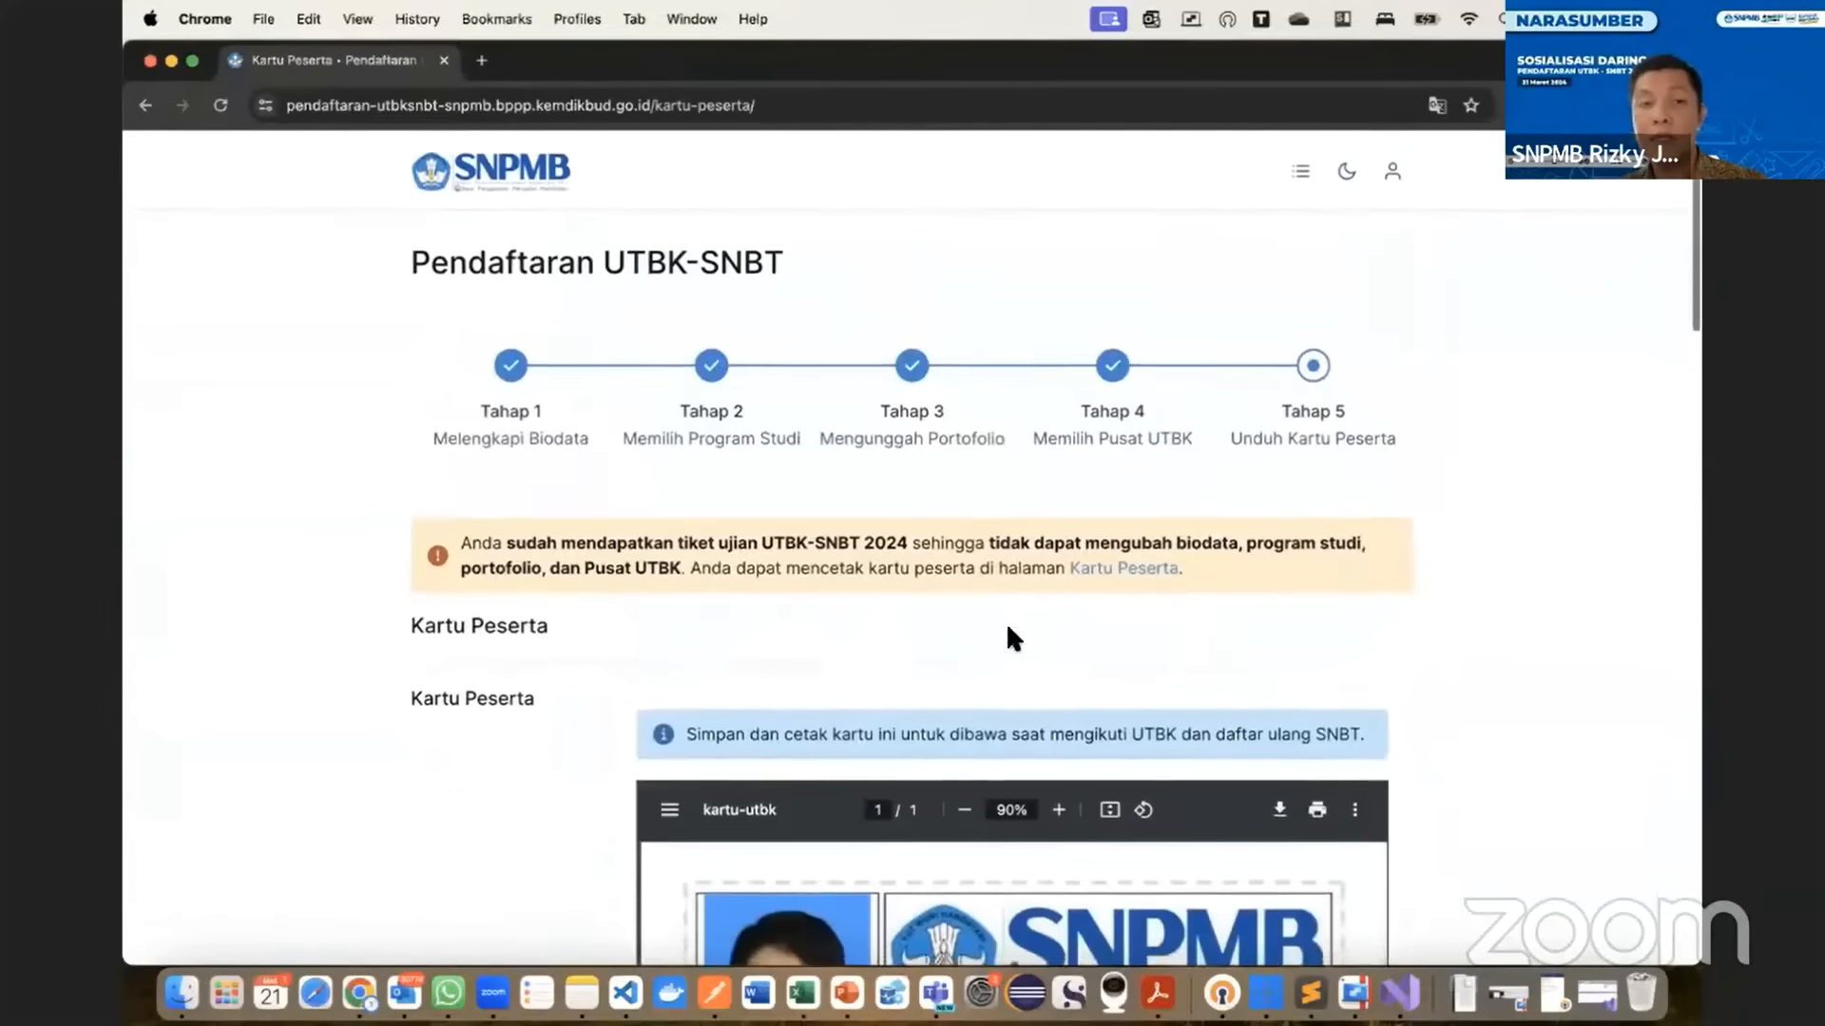